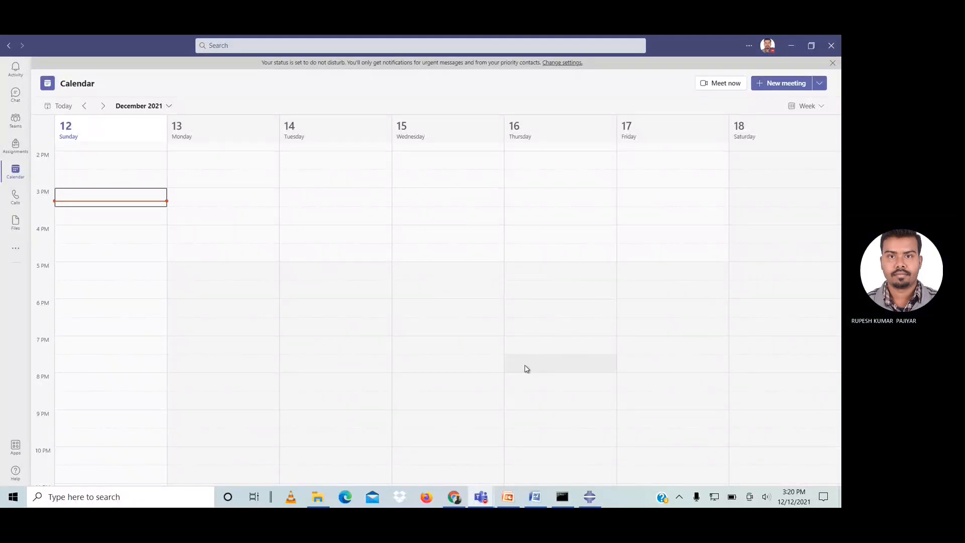
# - Switch to Abaqus/CAE with the Part module active
pyautogui.click(591, 497)
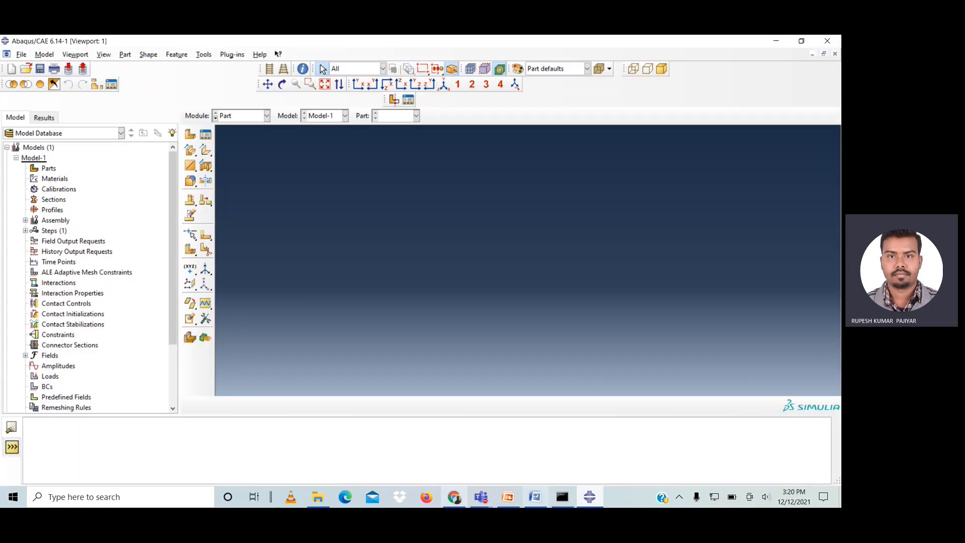
pyautogui.click(245, 118)
pyautogui.click(245, 119)
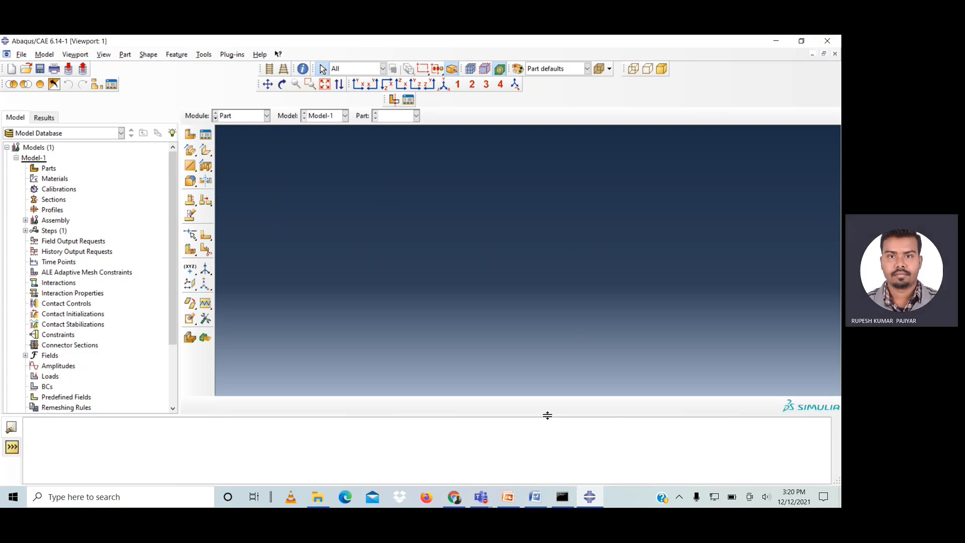
# - Examine the dimensions in the flange and bolt drawing in the Word document and return to Abaqus/CAE
pyautogui.moveTo(533, 501)
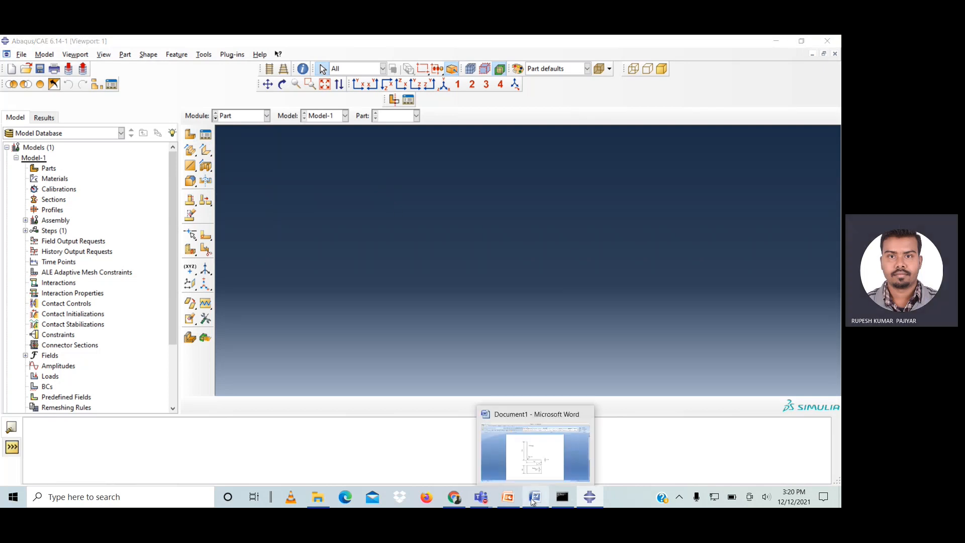
pyautogui.click(533, 501)
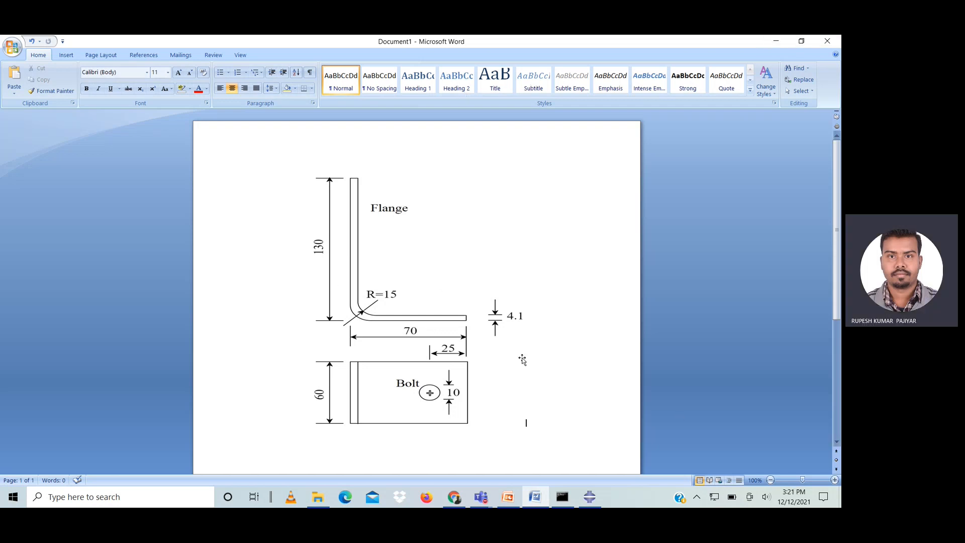
pyautogui.click(590, 497)
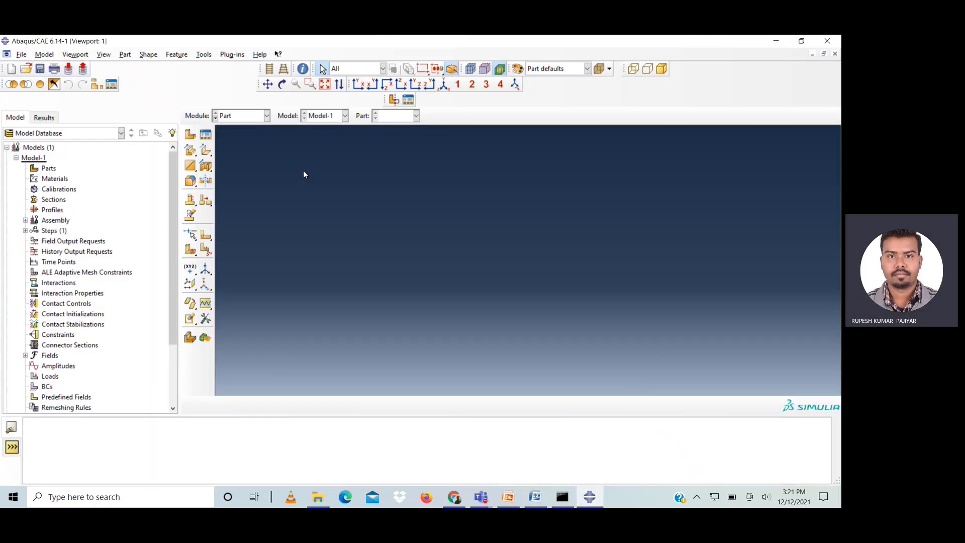
# - Start creating a new part from the part manager
pyautogui.click(192, 135)
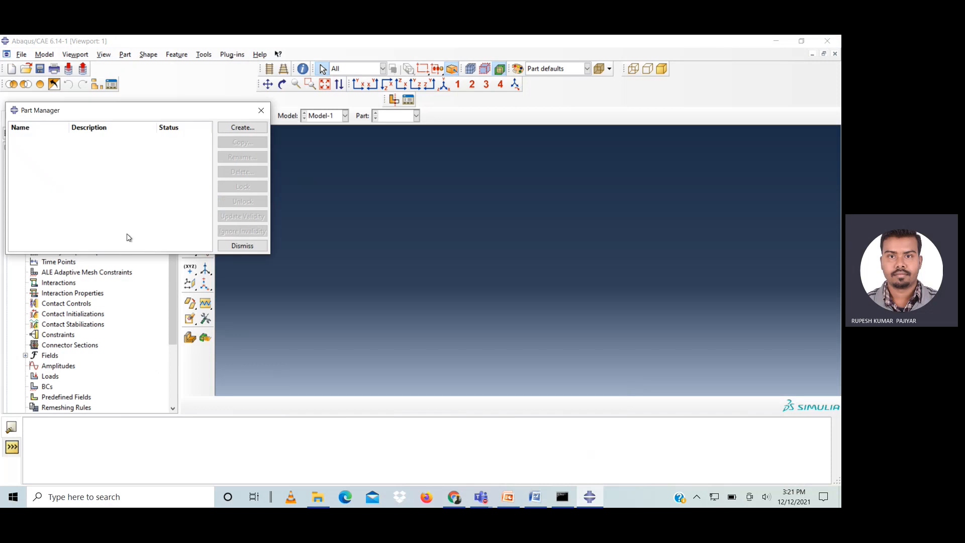
pyautogui.click(243, 127)
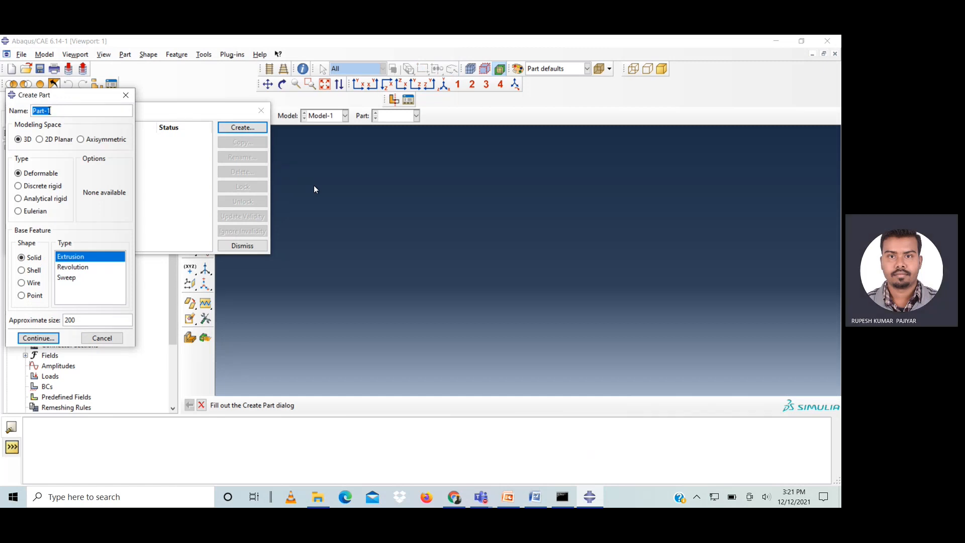
pyautogui.write('U')
pyautogui.press('shift')
pyautogui.press('shift')
pyautogui.press('shift')
pyautogui.press('shift')
pyautogui.press('shift')
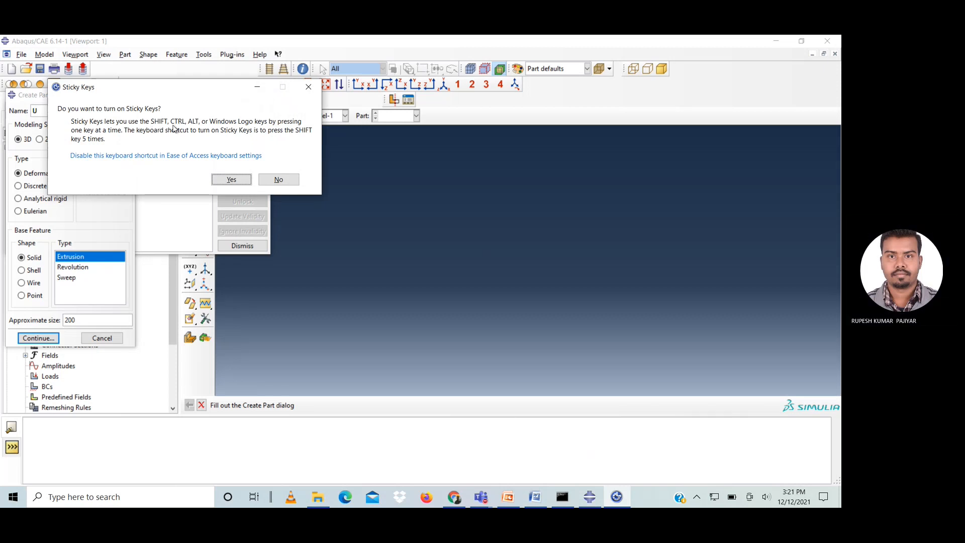
pyautogui.click(277, 179)
pyautogui.press('BackSpace')
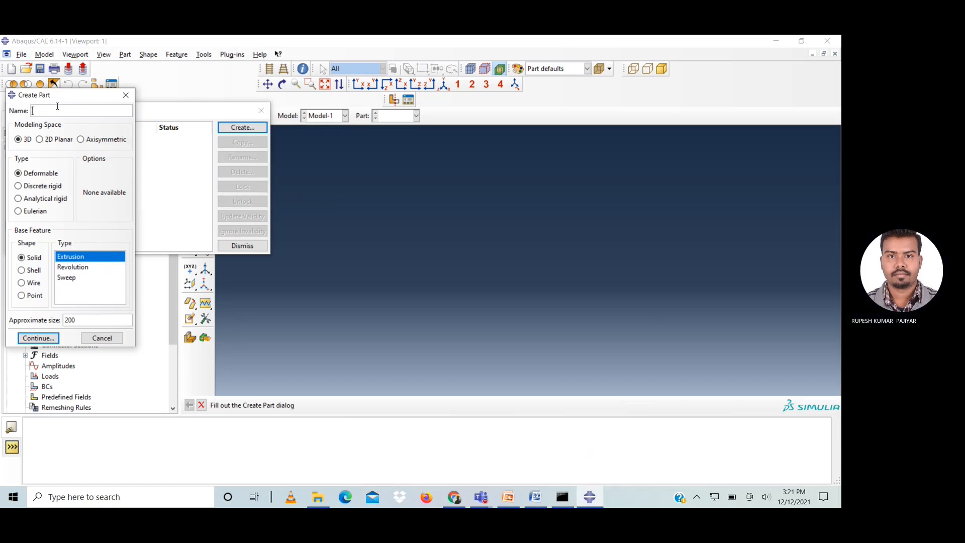
# - Name the part Top plate, begin its section sketch as a 3D deformable solid extrusion, and dismiss the part manager
pyautogui.write('Top')
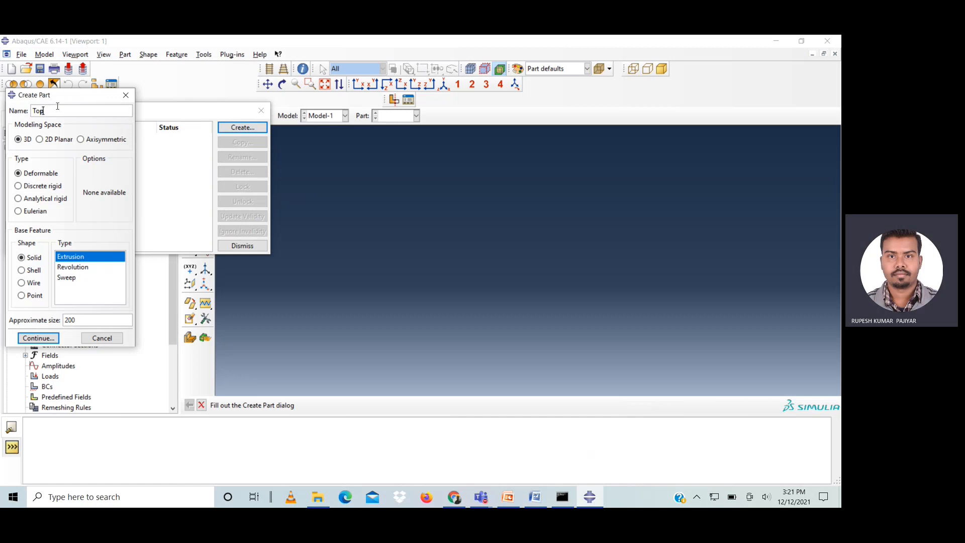
pyautogui.write(' p')
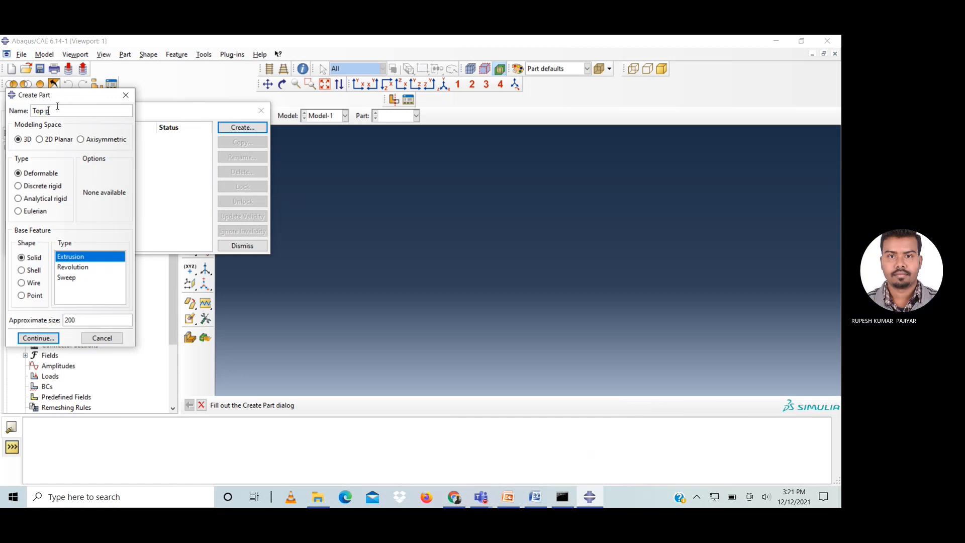
pyautogui.write('late')
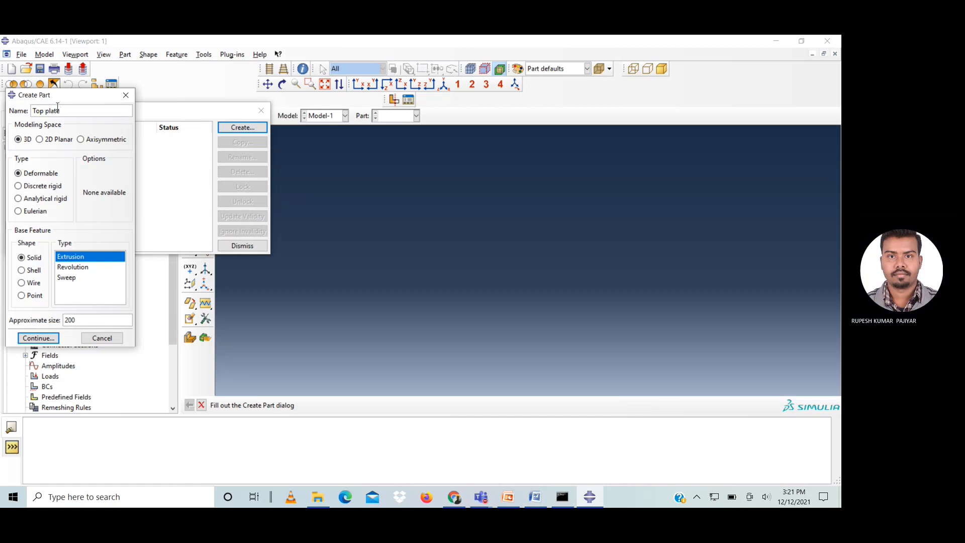
pyautogui.click(26, 340)
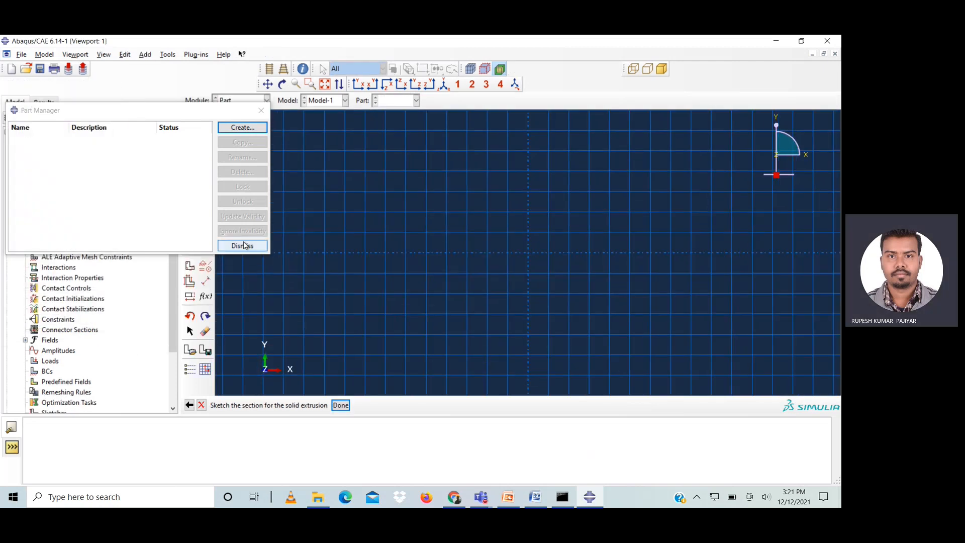
pyautogui.click(242, 245)
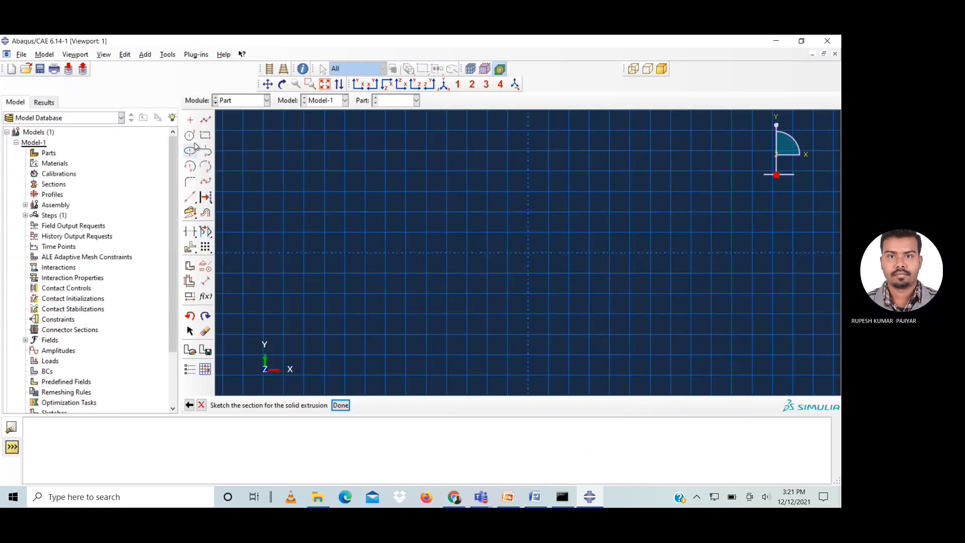
pyautogui.click(204, 137)
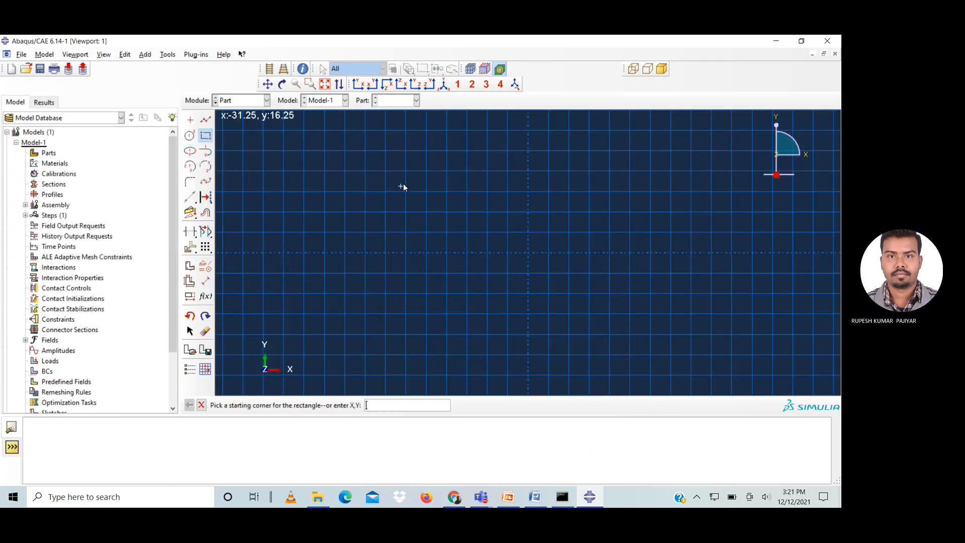
pyautogui.click(405, 151)
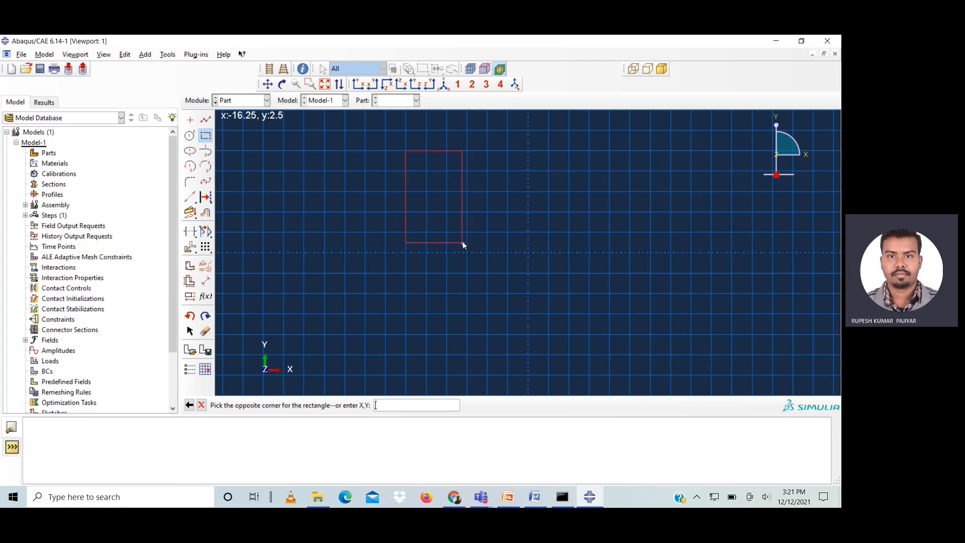
pyautogui.press('Escape')
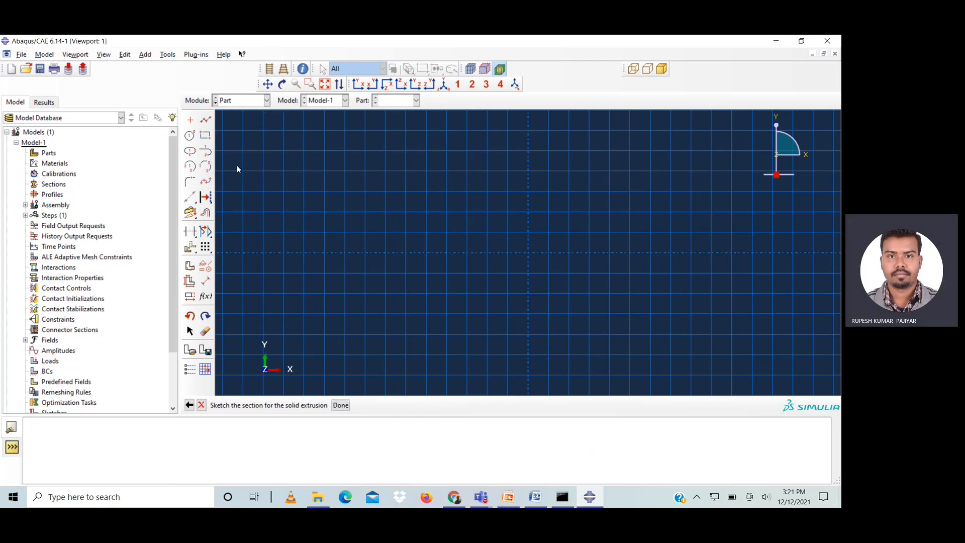
# - Sketch a closed L-shaped profile with connected lines, about 25 high and 25 wide with legs about 5 thick
pyautogui.click(210, 124)
pyautogui.click(386, 151)
pyautogui.click(389, 253)
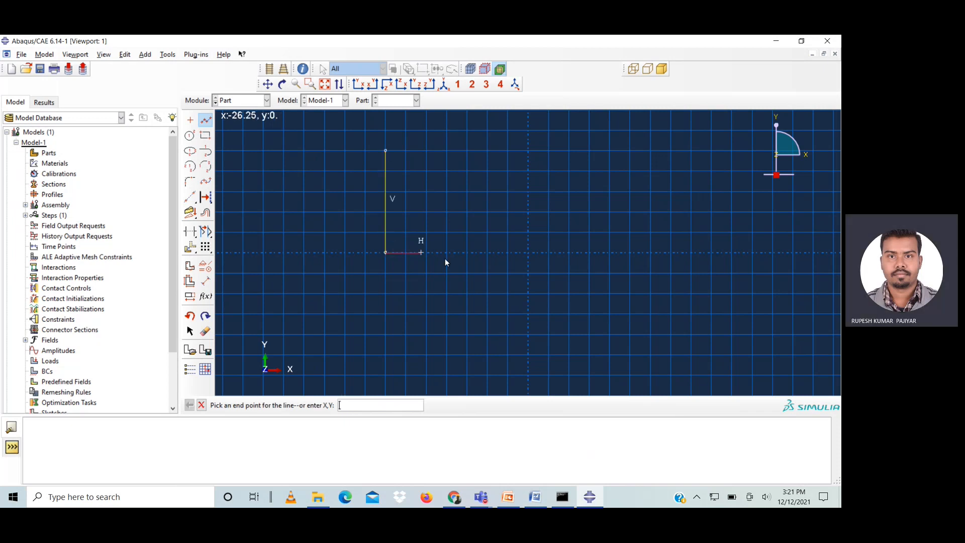
pyautogui.click(487, 253)
pyautogui.click(488, 232)
pyautogui.click(408, 232)
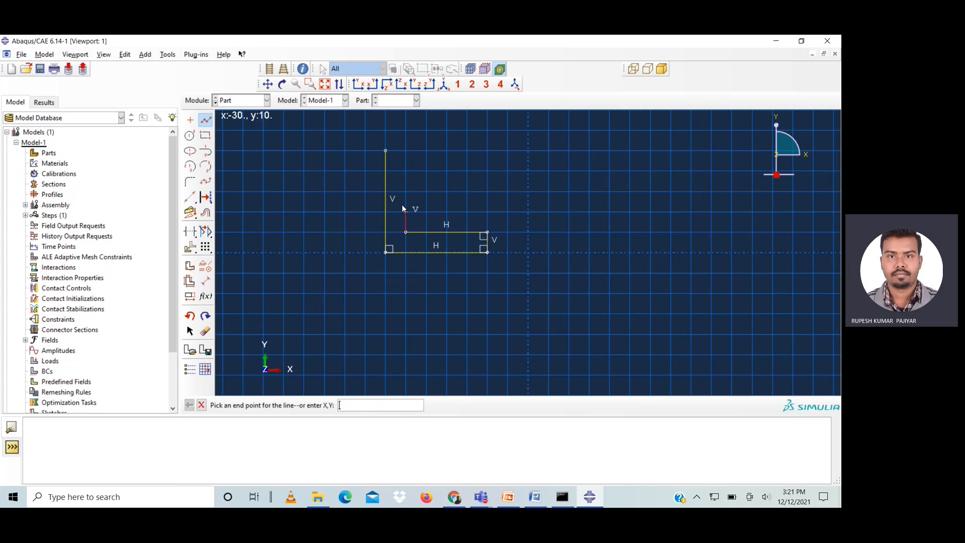
pyautogui.click(405, 151)
pyautogui.click(385, 151)
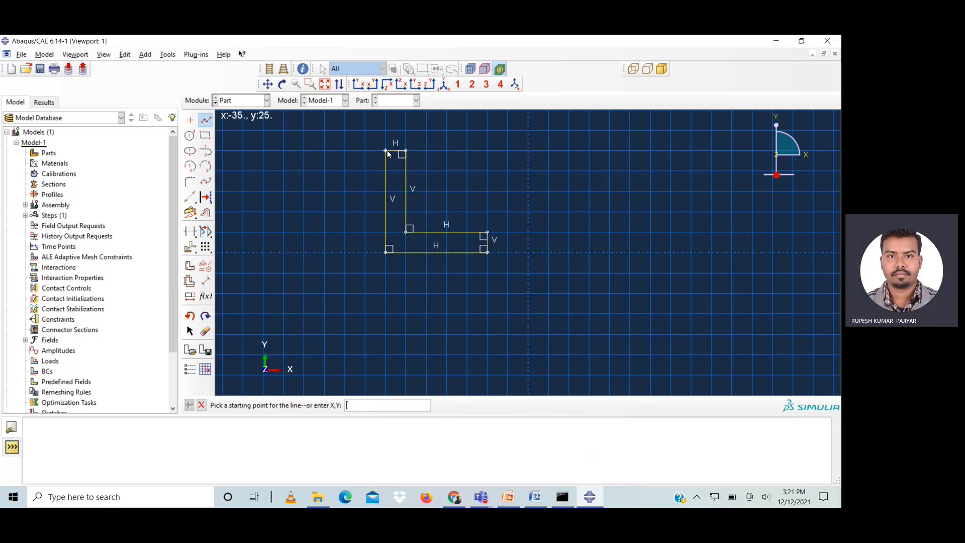
pyautogui.press('Escape')
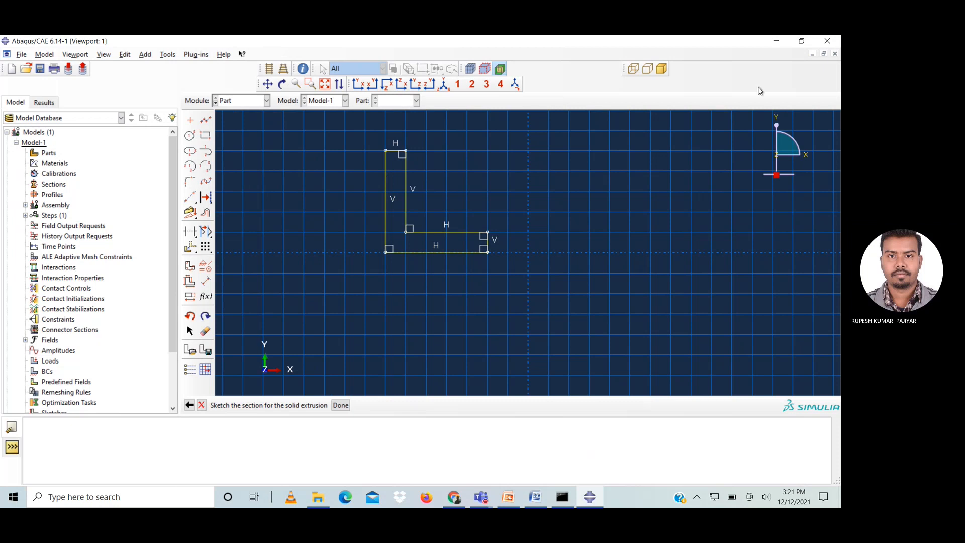
# - Dimension the L-profile's outer vertical edge to 130, as in the flange drawing, and its bottom edge to 70
pyautogui.click(206, 281)
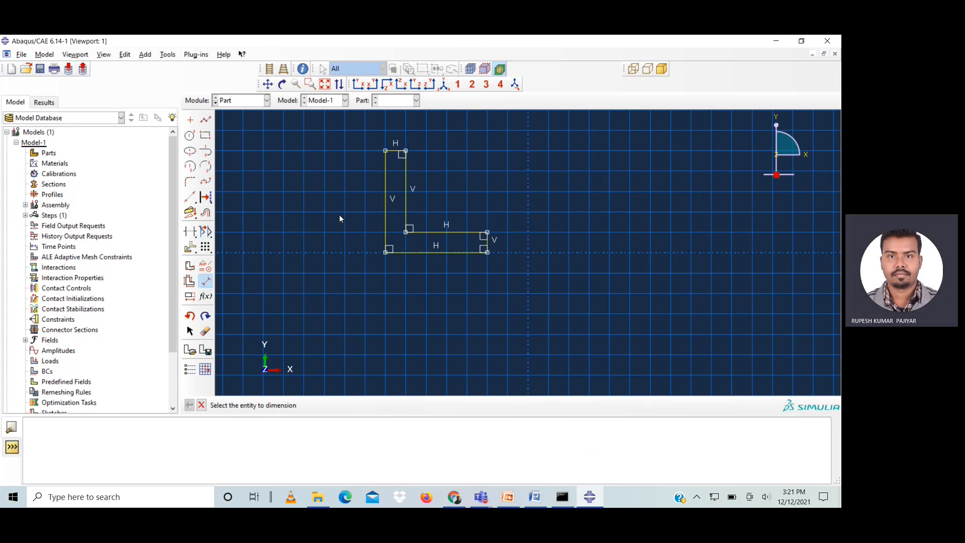
pyautogui.click(386, 201)
pyautogui.click(361, 205)
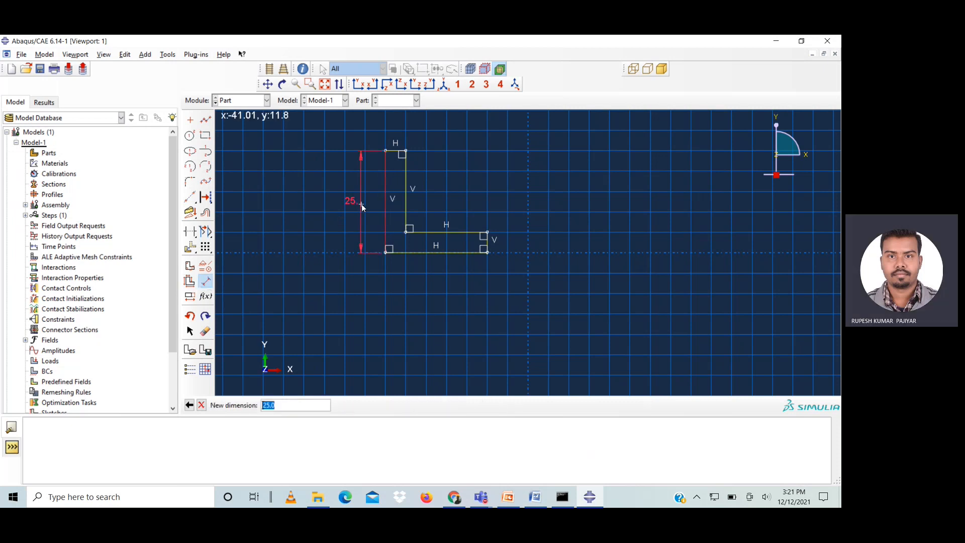
pyautogui.write('100')
pyautogui.press('Return')
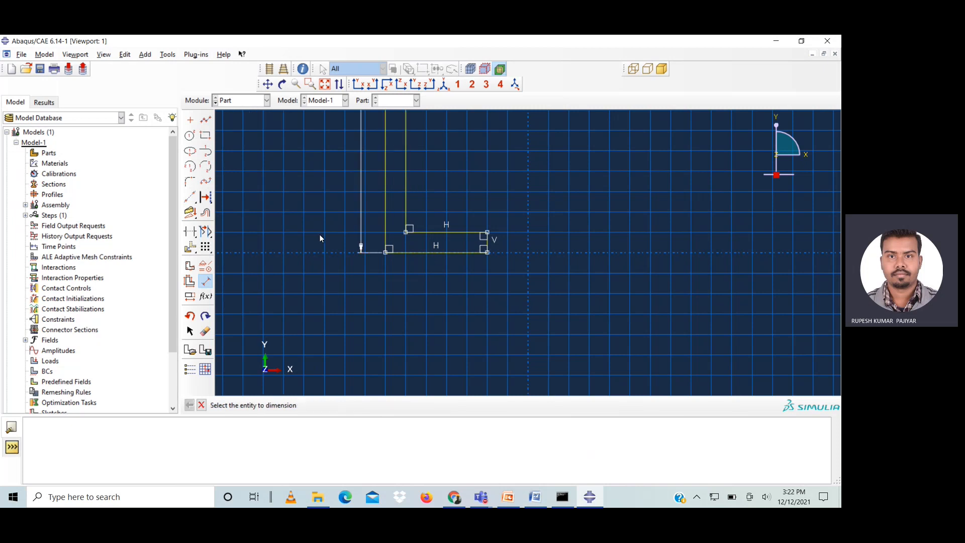
pyautogui.click(457, 252)
pyautogui.click(454, 290)
pyautogui.write('1')
pyautogui.press('Return')
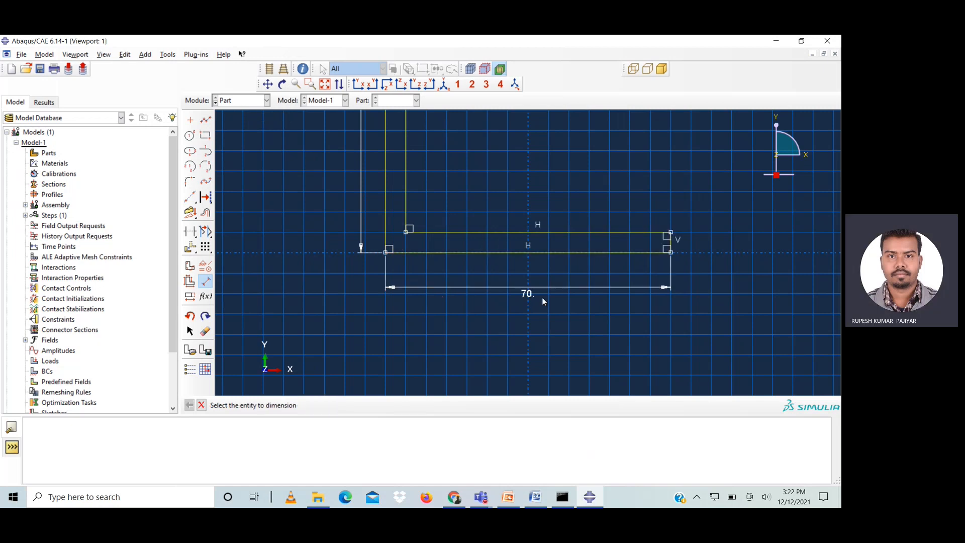
# - Dimension the short end edge of the horizontal leg to a thickness of 4.1
pyautogui.click(672, 241)
pyautogui.click(702, 242)
pyautogui.write('4.1')
pyautogui.press('Return')
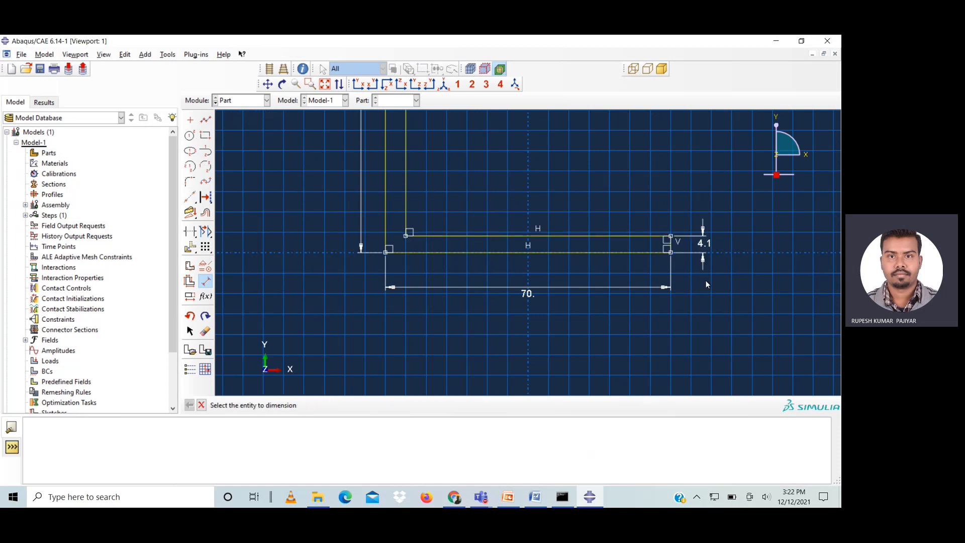
# - Fillet the inner and outer corners of the L-profile with a radius of 15
pyautogui.click(190, 183)
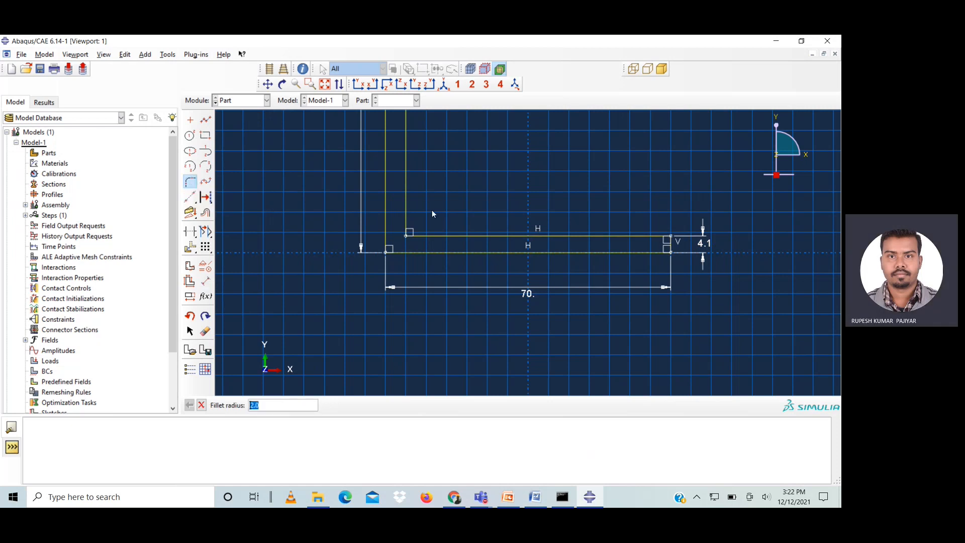
pyautogui.write('10')
pyautogui.press('Return')
pyautogui.click(406, 203)
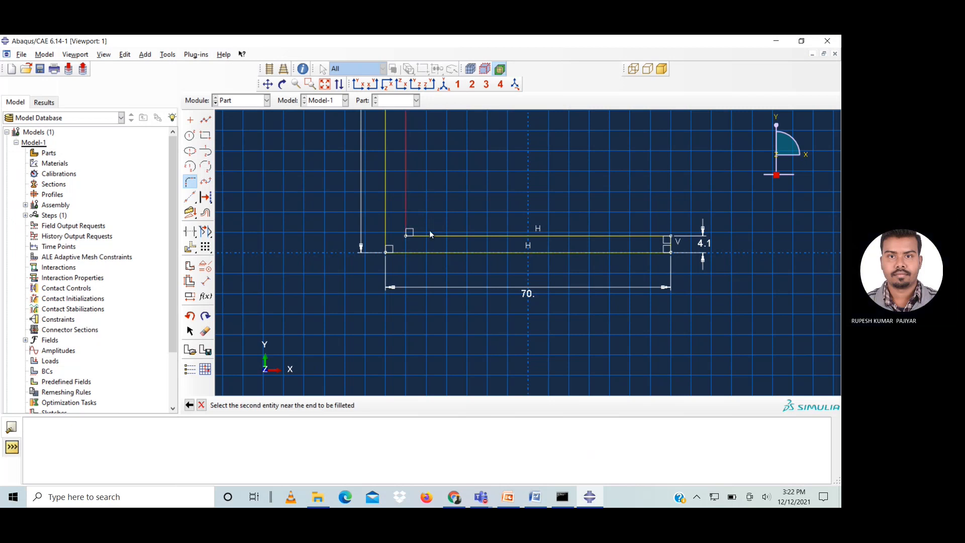
pyautogui.click(431, 234)
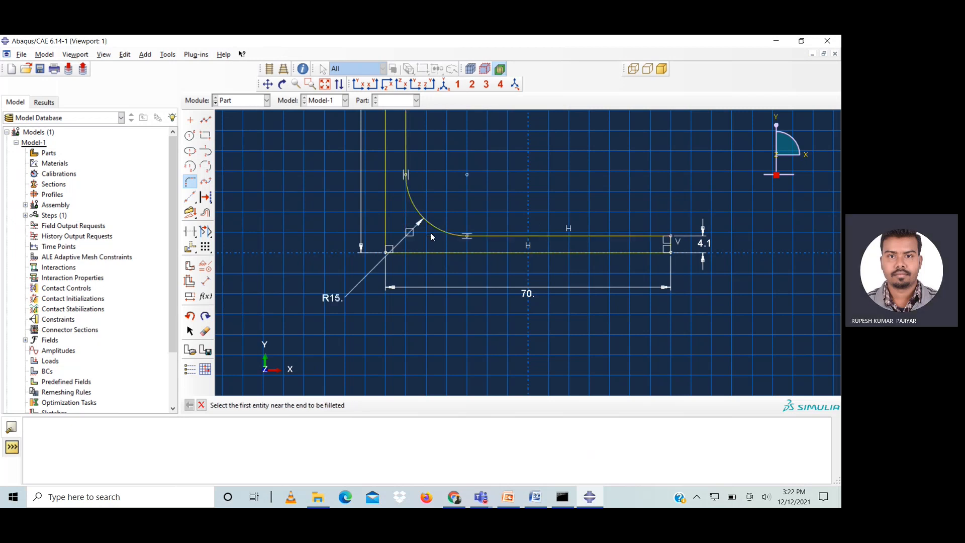
pyautogui.click(388, 231)
pyautogui.click(412, 252)
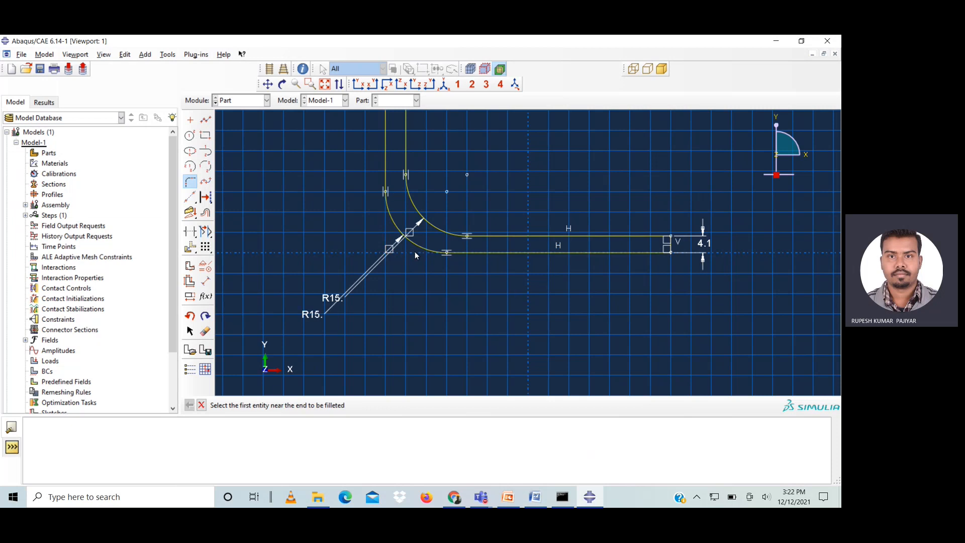
pyautogui.click(201, 405)
# - Finish the sketch and extrude the L-profile to a blind depth of 60
pyautogui.click(341, 405)
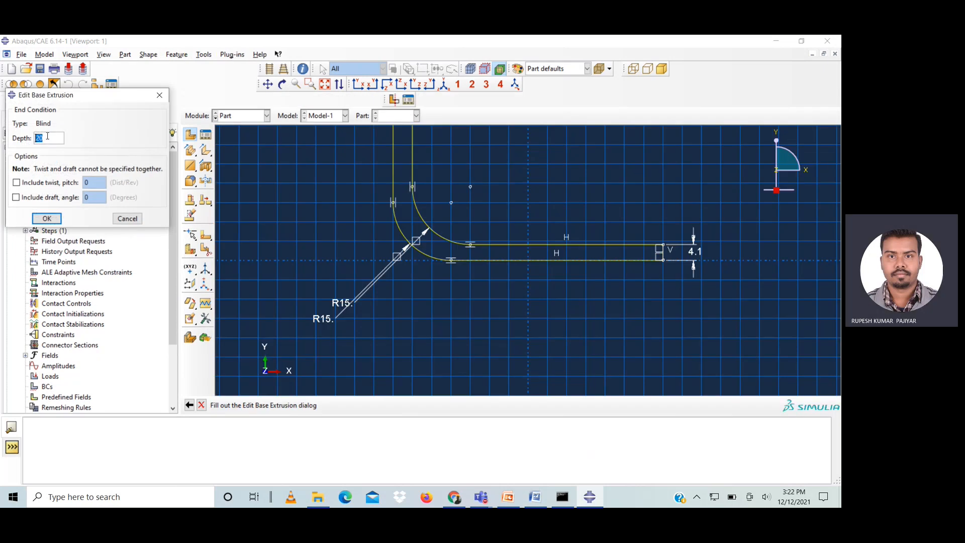
pyautogui.write('60')
pyautogui.click(47, 219)
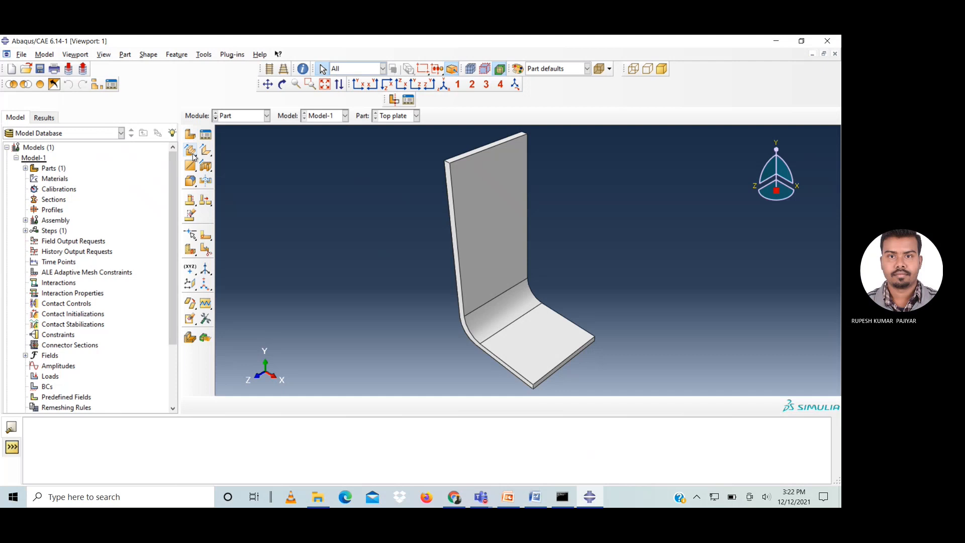
# - Start a face partition sketch on the horizontal leg's upper face and draw a circle of radius about 11.73 at the origin
pyautogui.click(204, 235)
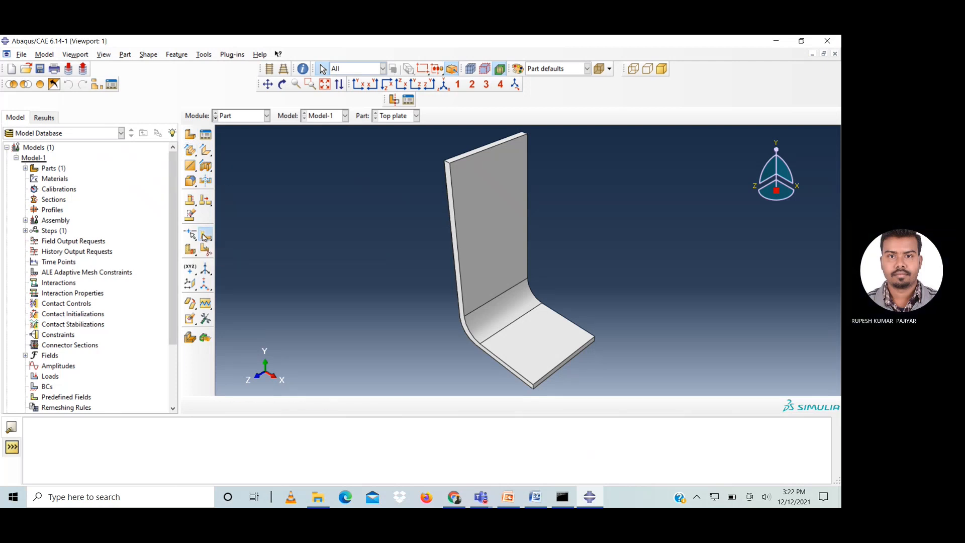
pyautogui.click(543, 348)
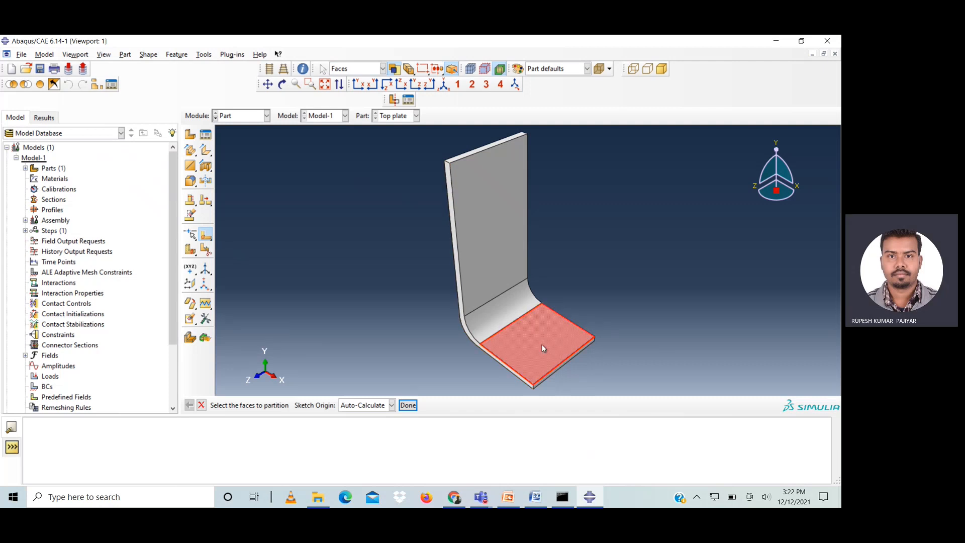
pyautogui.click(408, 405)
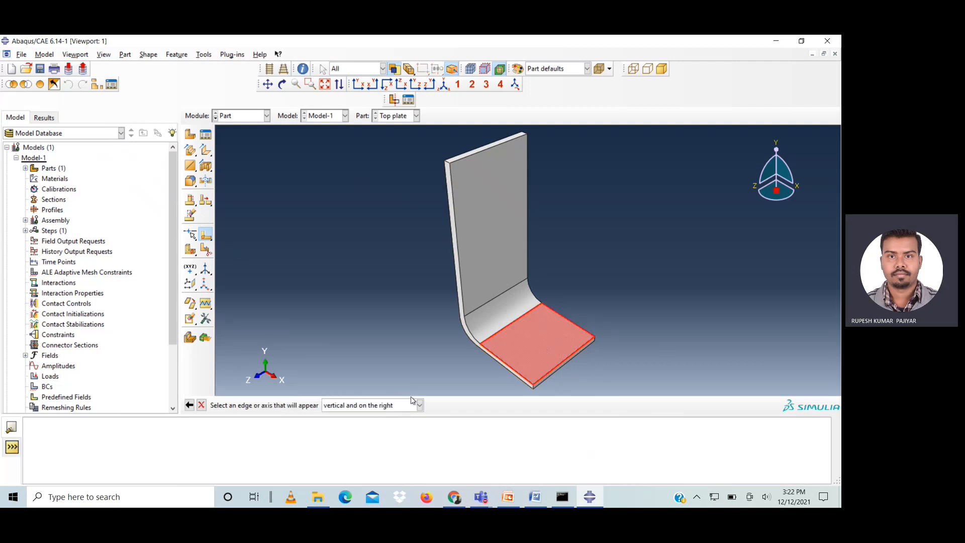
pyautogui.click(574, 323)
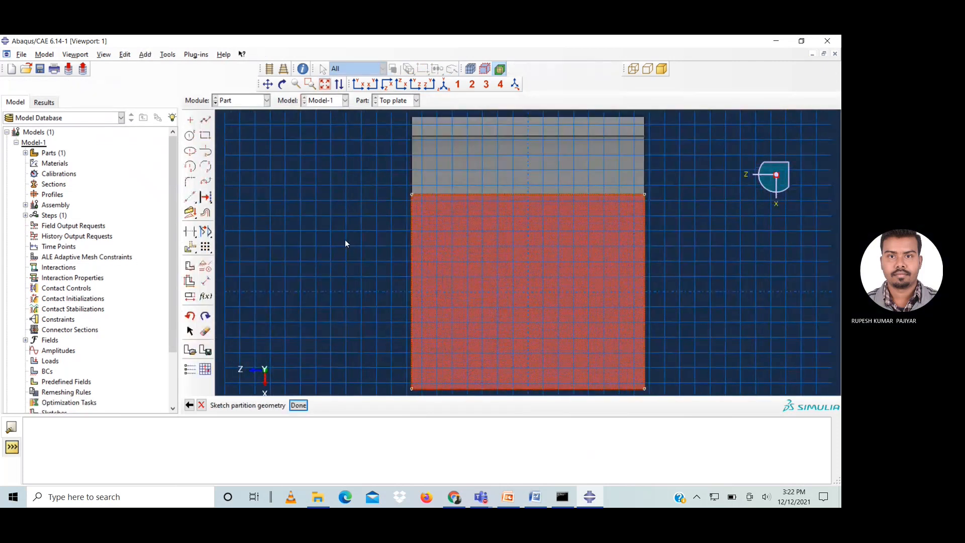
pyautogui.click(190, 135)
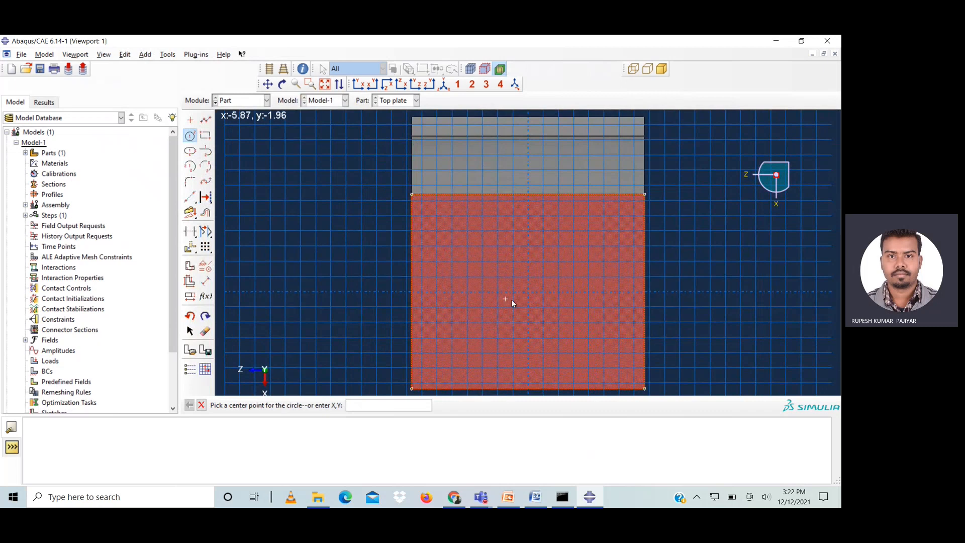
pyautogui.click(527, 291)
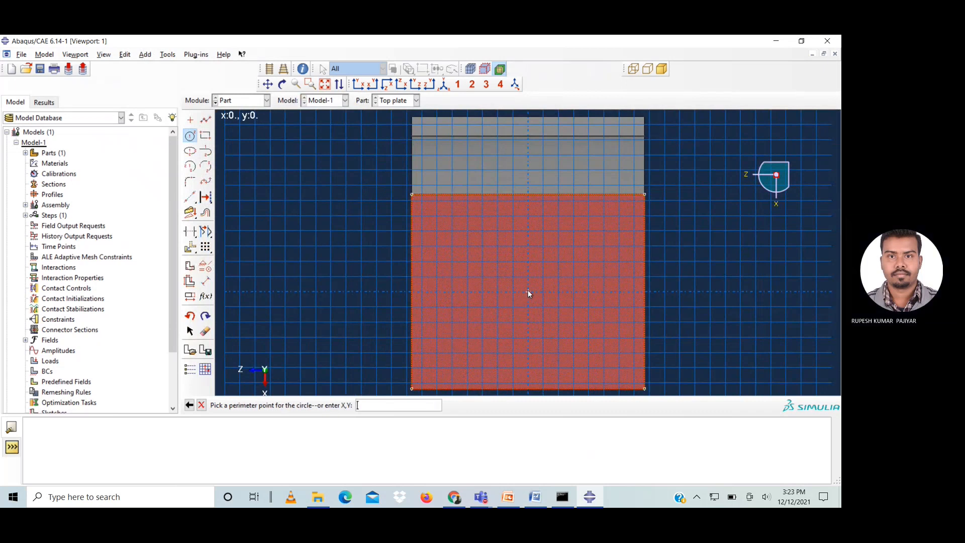
pyautogui.click(573, 291)
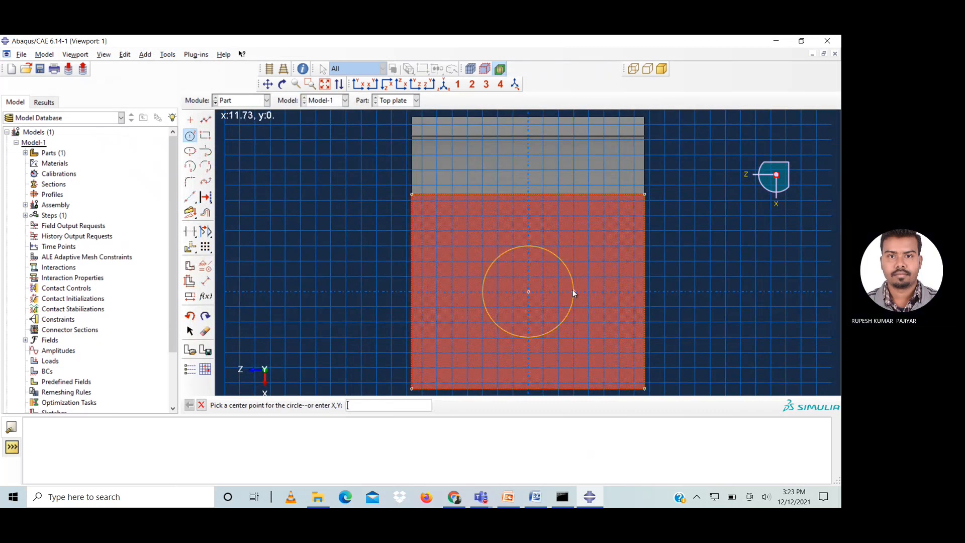
# - Dimension the distance from the circle's centre to the leg's outer end edge as 25
pyautogui.click(206, 282)
pyautogui.click(528, 291)
pyautogui.click(529, 389)
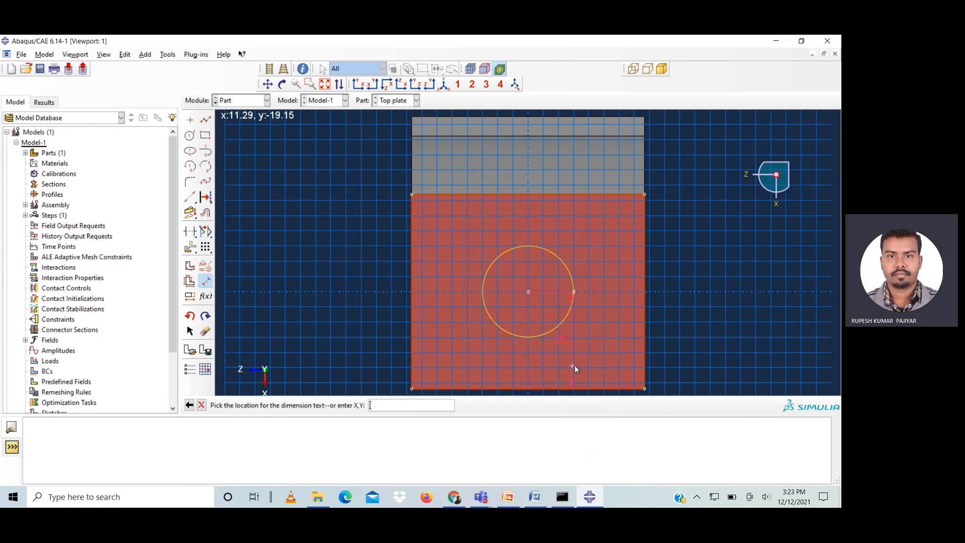
pyautogui.click(577, 365)
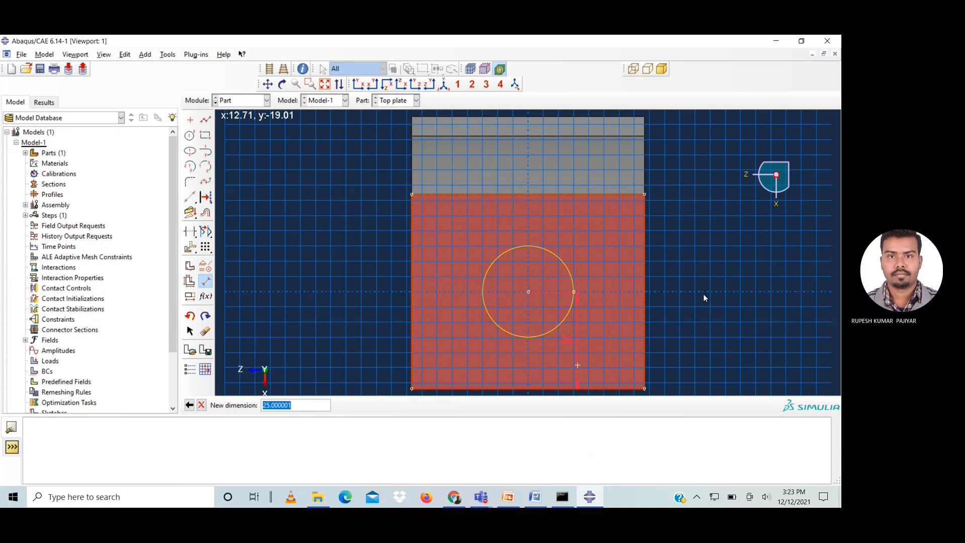
pyautogui.write('25')
pyautogui.press('Return')
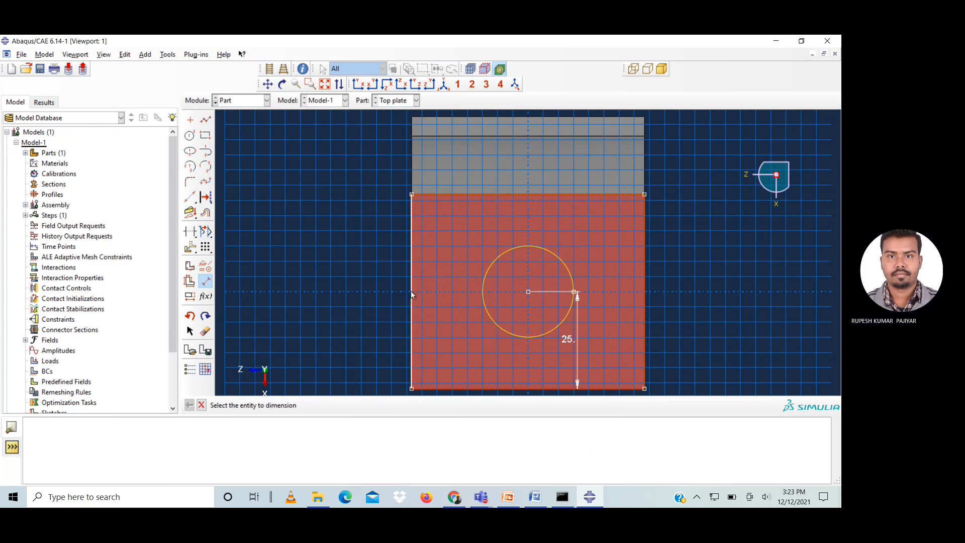
# - Dimension the distance from the circle's centre to the face's side edge as 30
pyautogui.click(528, 292)
pyautogui.click(412, 291)
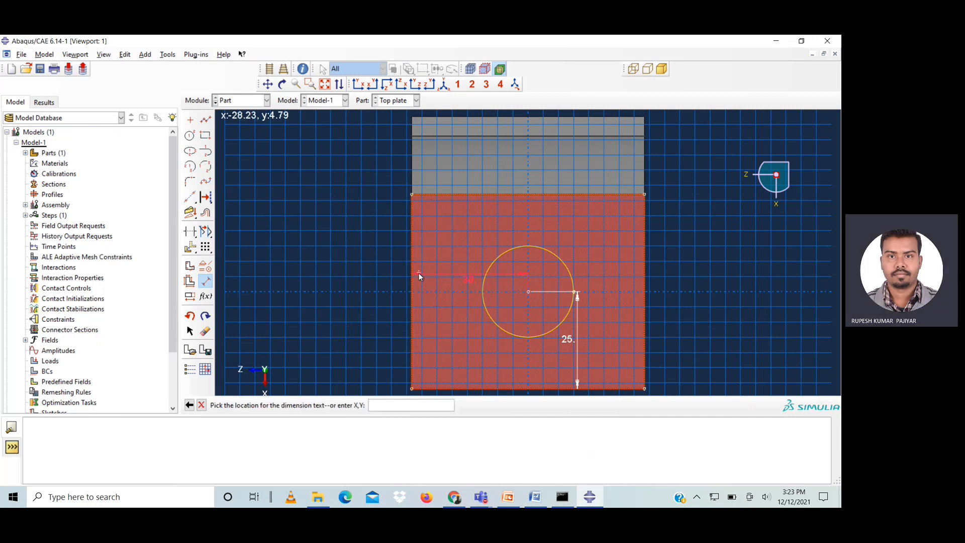
pyautogui.click(418, 273)
pyautogui.write('30')
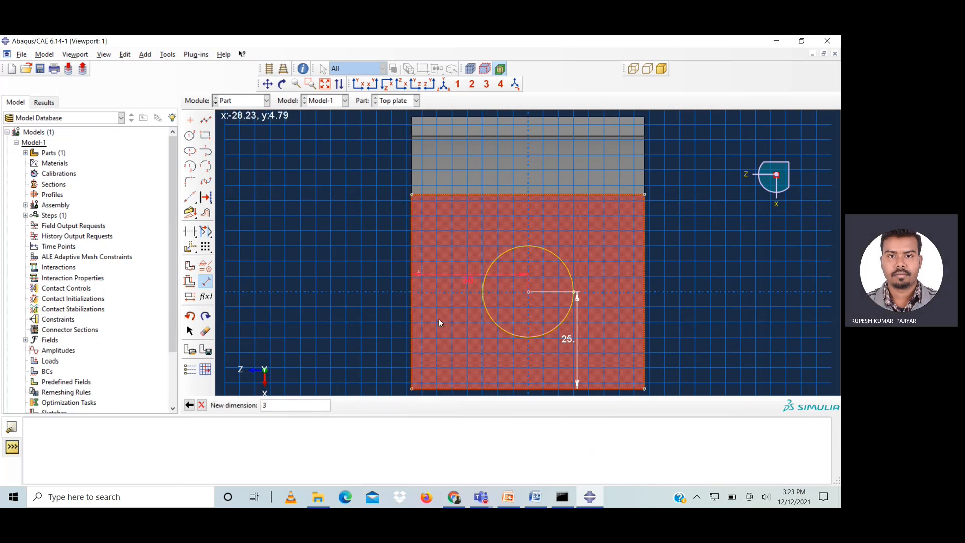
pyautogui.press('Return')
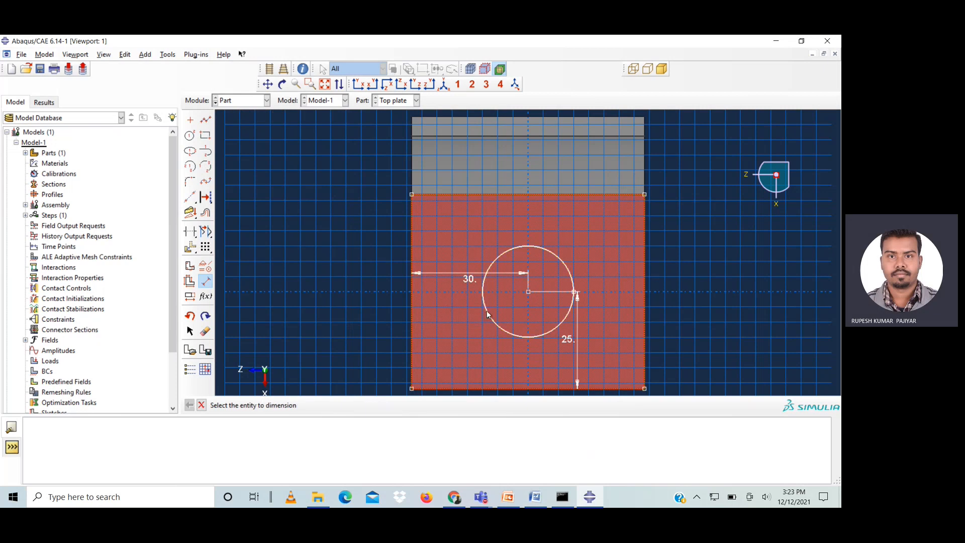
# - Set the circle's radius to 5 and finish the sketch to partition the horizontal leg's face
pyautogui.click(486, 311)
pyautogui.click(440, 323)
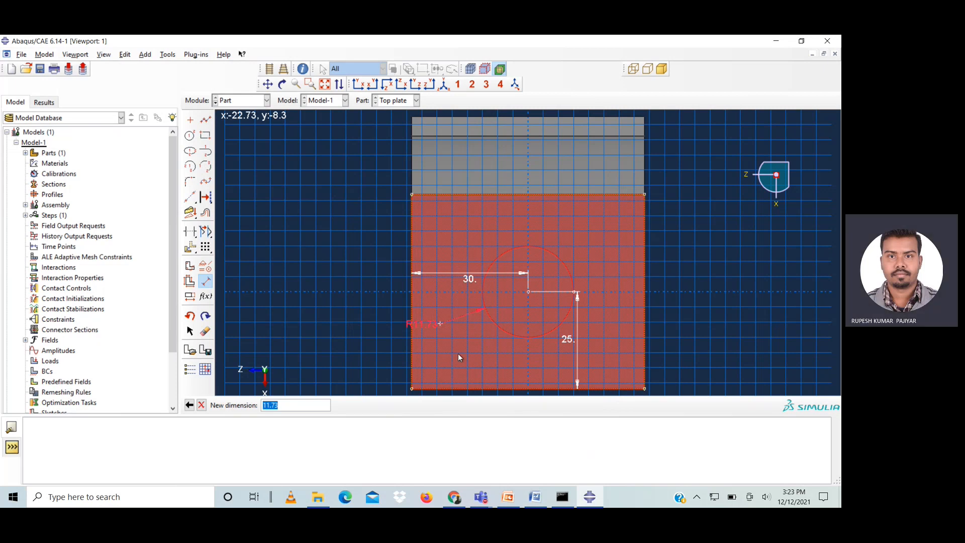
pyautogui.write('5')
pyautogui.press('Return')
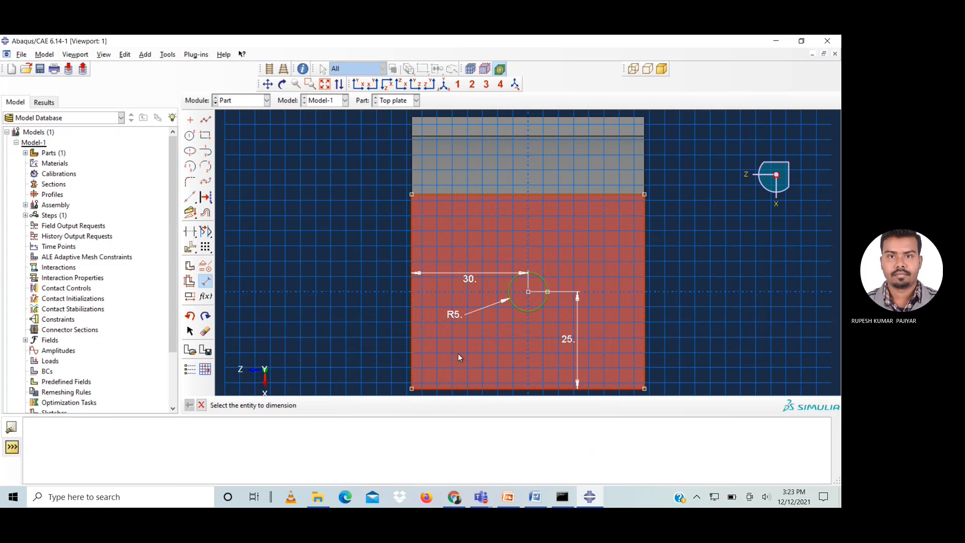
pyautogui.click(201, 405)
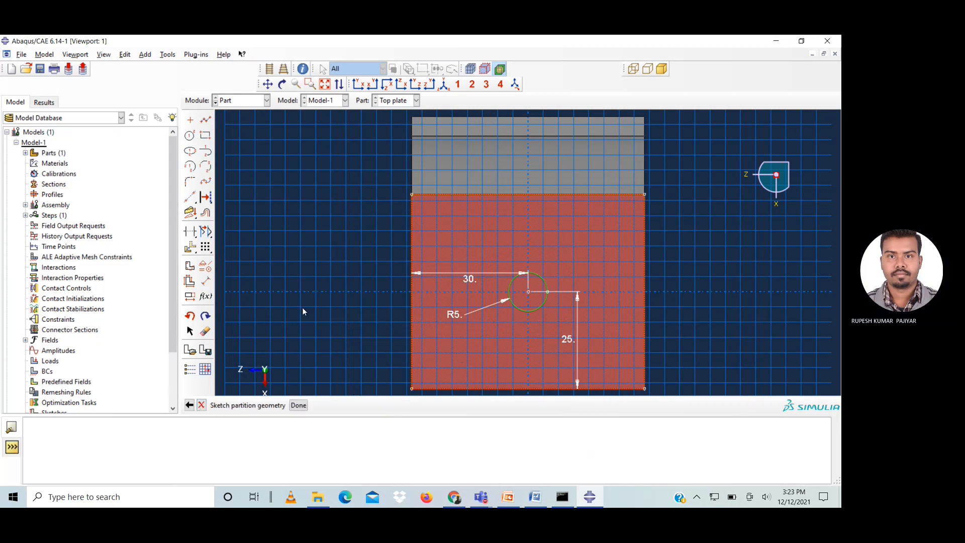
pyautogui.click(298, 405)
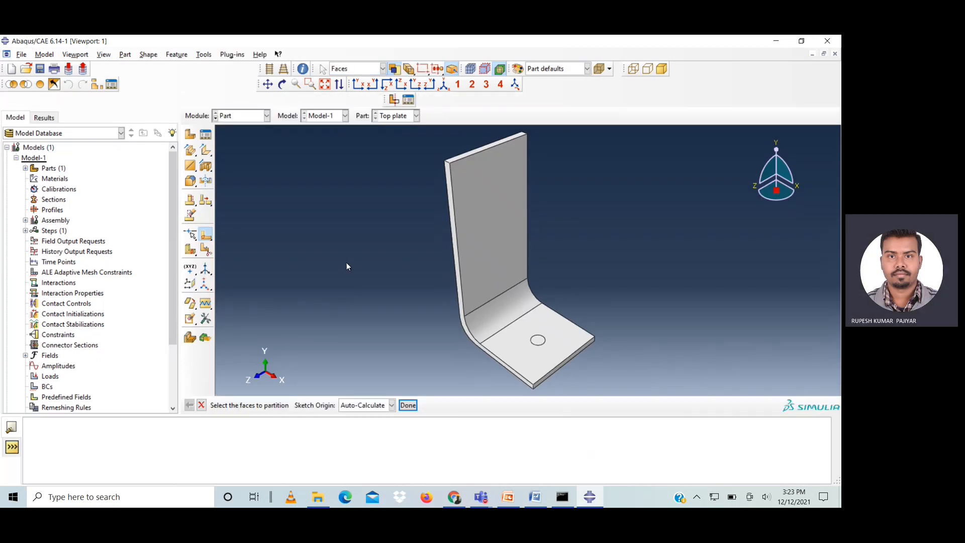
pyautogui.click(407, 405)
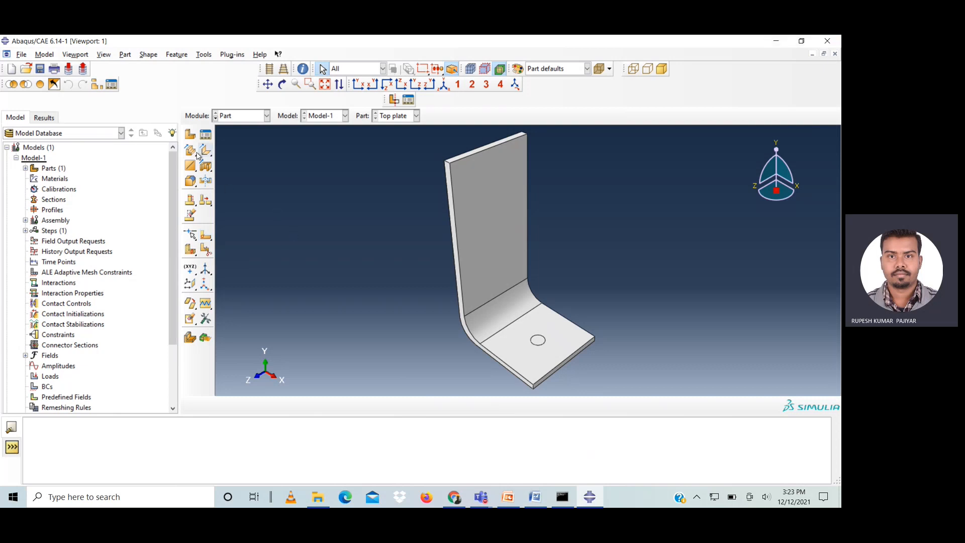
# - Delete the circular face partition from the top plate's features
pyautogui.click(25, 168)
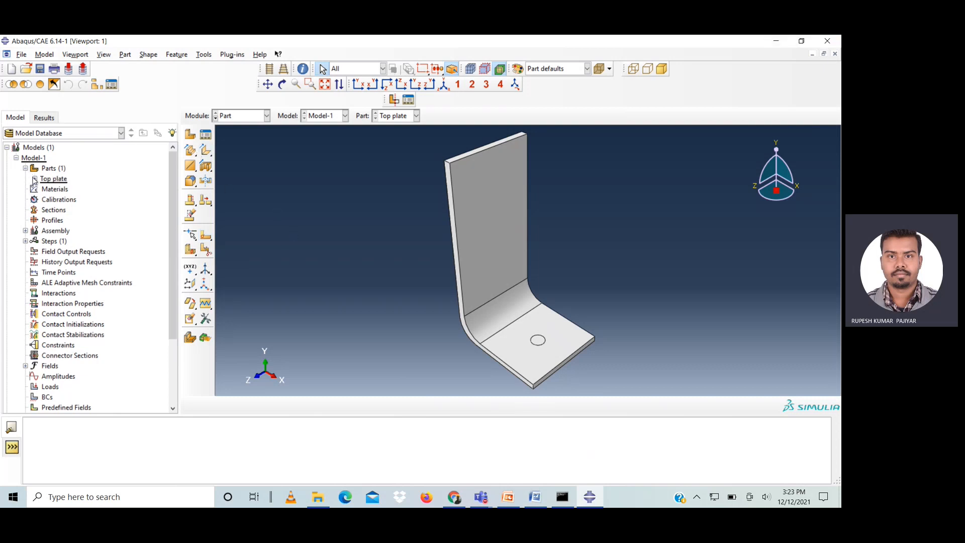
pyautogui.click(34, 179)
pyautogui.click(44, 189)
pyautogui.click(79, 211)
pyautogui.rightClick(79, 211)
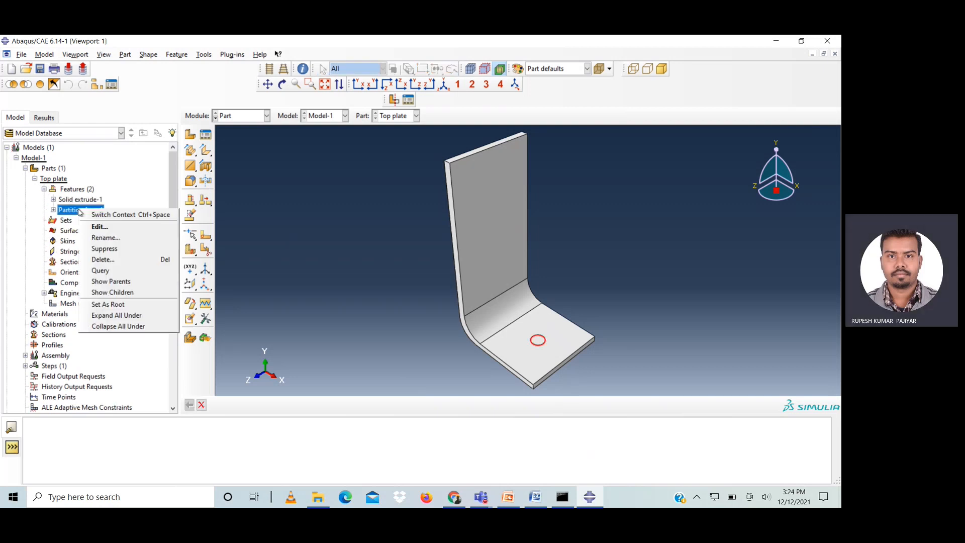
pyautogui.click(99, 260)
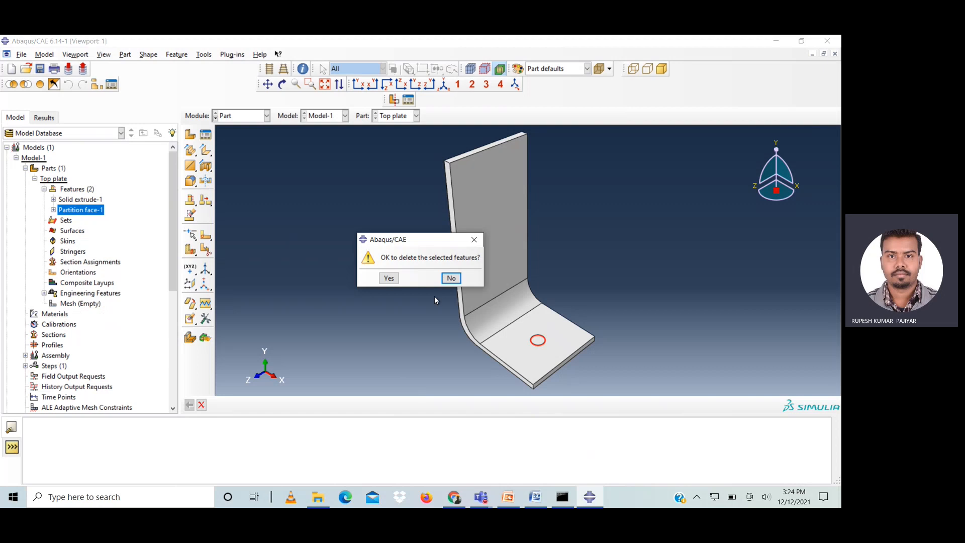
pyautogui.click(390, 279)
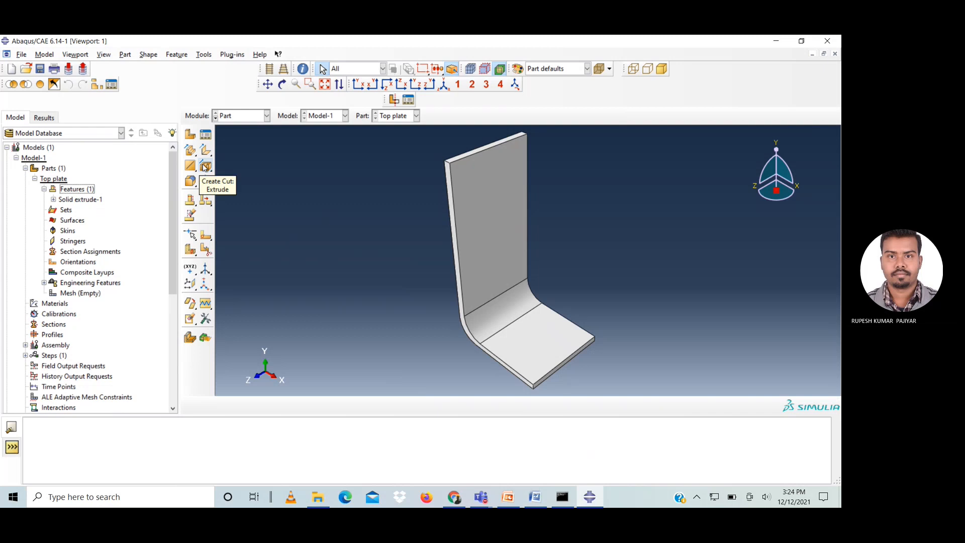
# - Start a circular hole cut of type Through All on the horizontal leg's upper face, directed down into the plate
pyautogui.moveTo(205, 166); pyautogui.dragTo(274, 169)
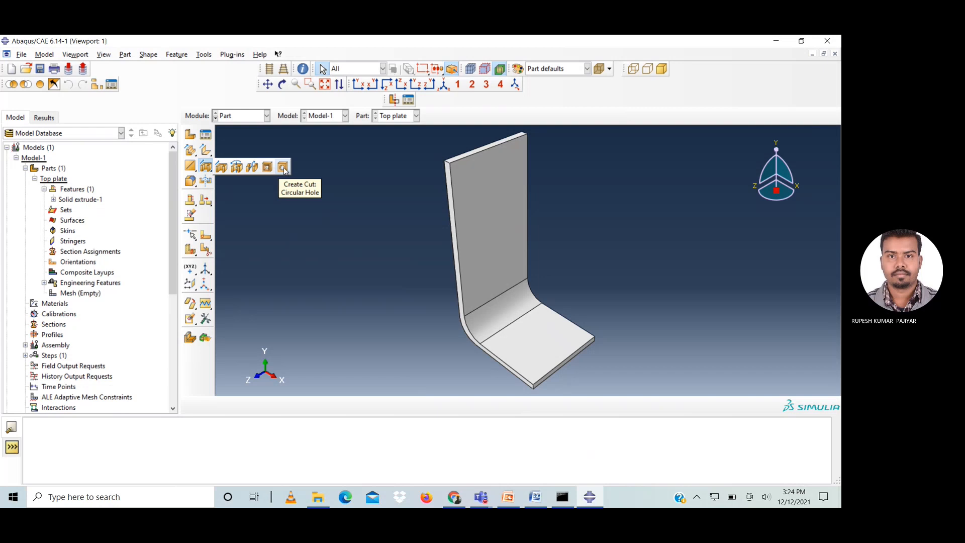
pyautogui.click(284, 167)
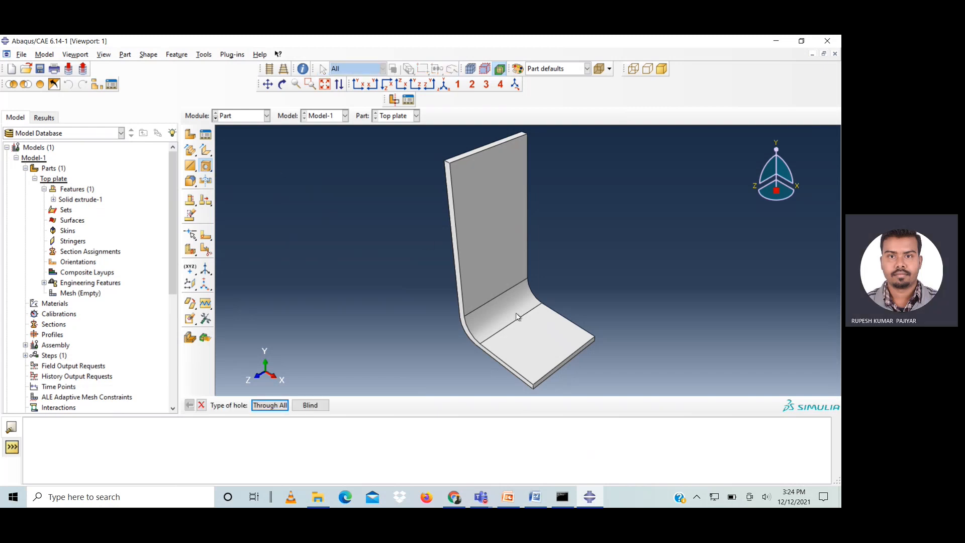
pyautogui.click(269, 405)
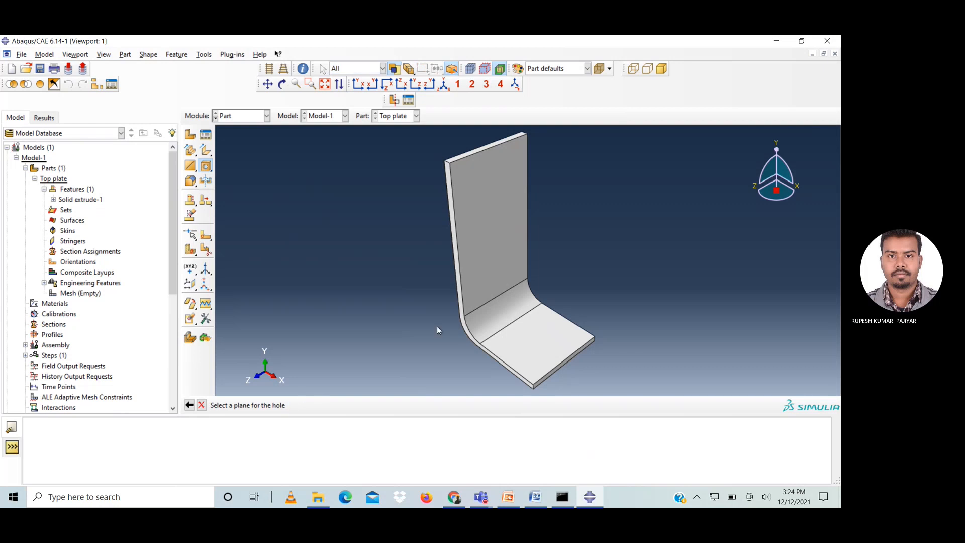
pyautogui.click(544, 350)
pyautogui.click(333, 405)
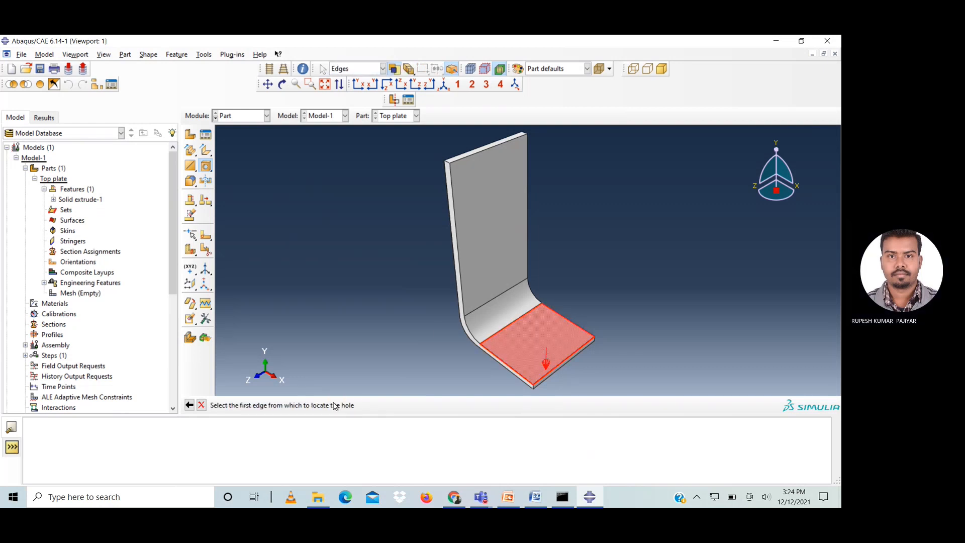
# - Locate the hole centre 25 from the leg's outer end edge and 30 from its side edge, with a diameter of 10
pyautogui.click(561, 362)
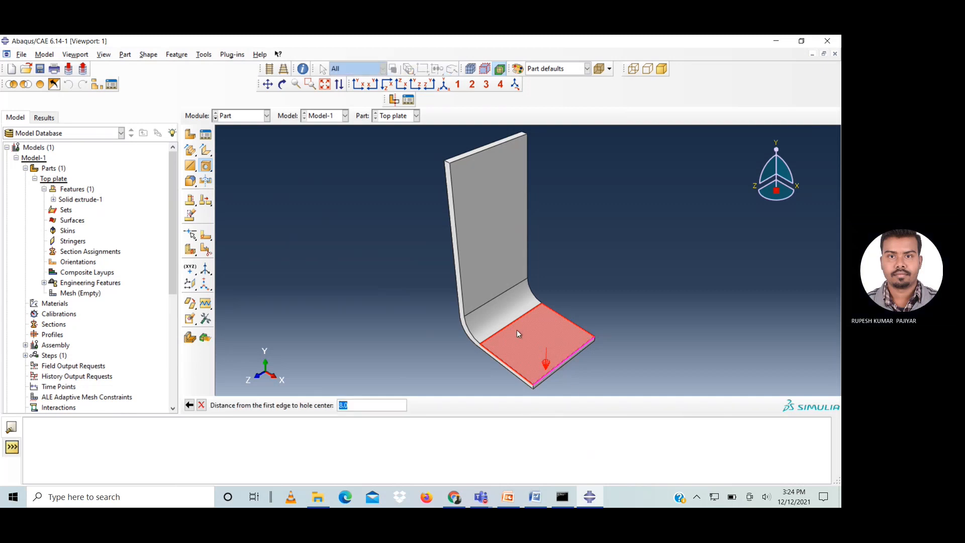
pyautogui.write('10')
pyautogui.press('Return')
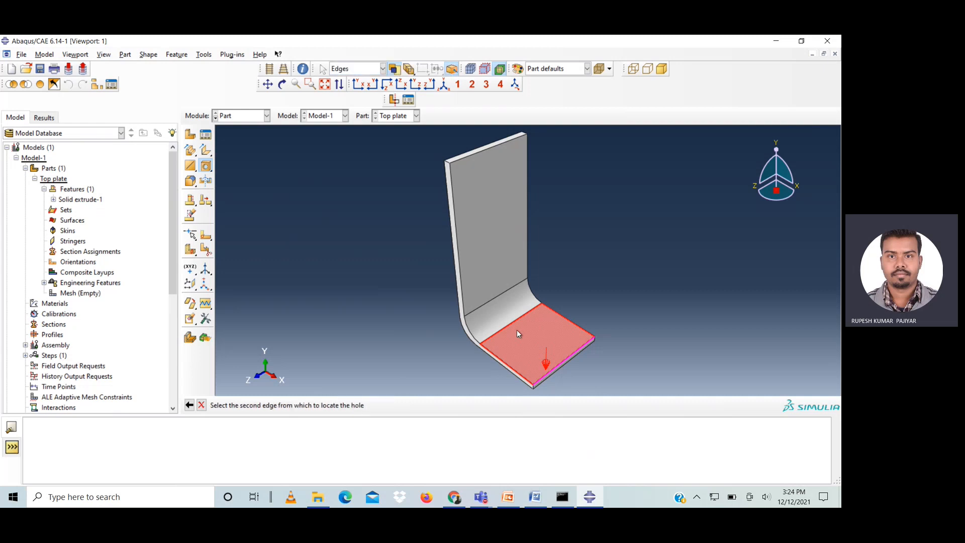
pyautogui.click(501, 361)
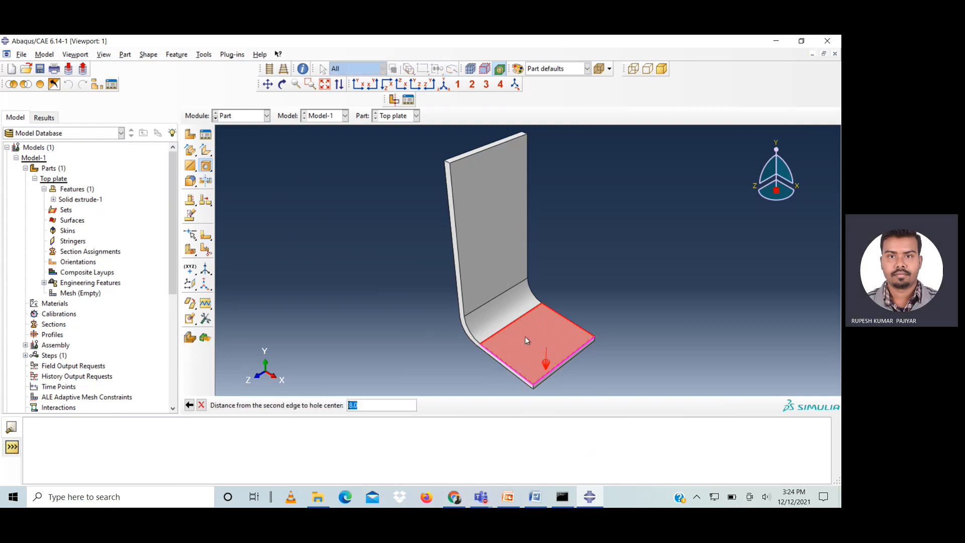
pyautogui.write('10')
pyautogui.press('Return')
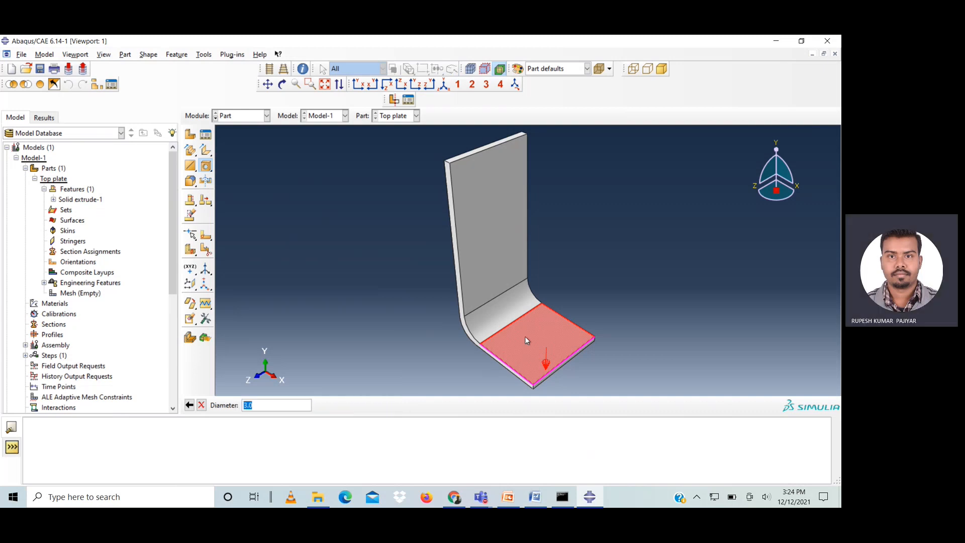
pyautogui.write('10')
pyautogui.press('Return')
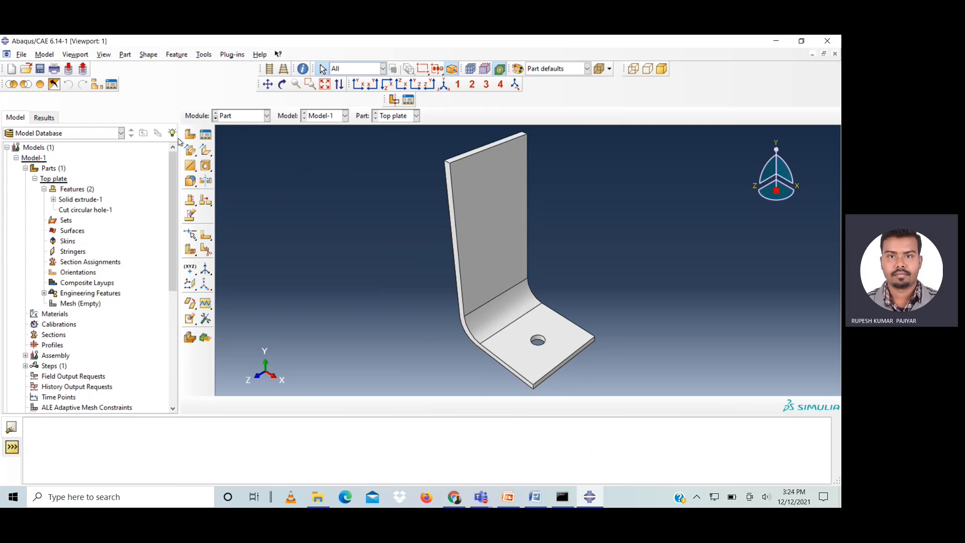
# - Create a 3D deformable solid extrusion part named Bolts with an approximate size of 200
pyautogui.click(190, 134)
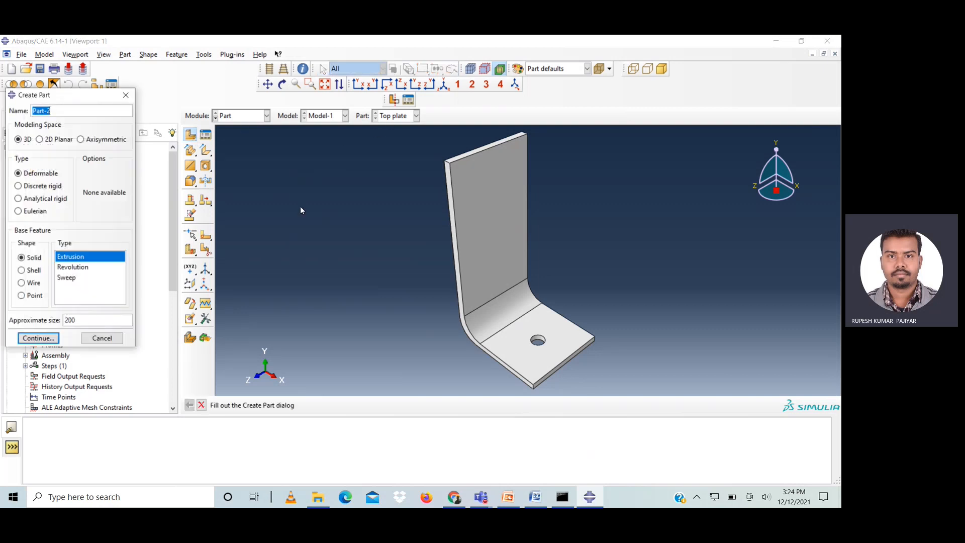
pyautogui.write('Bol')
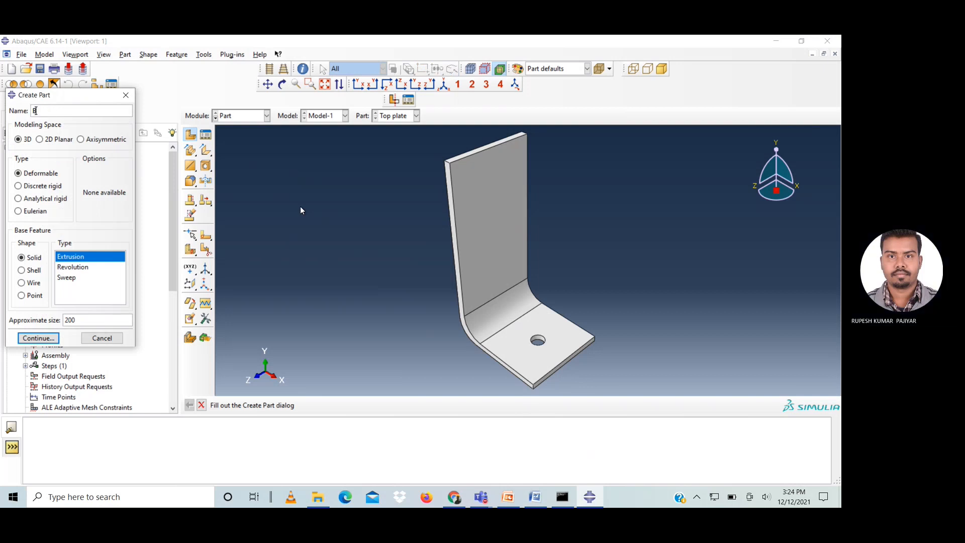
pyautogui.write('ts')
pyautogui.click(34, 339)
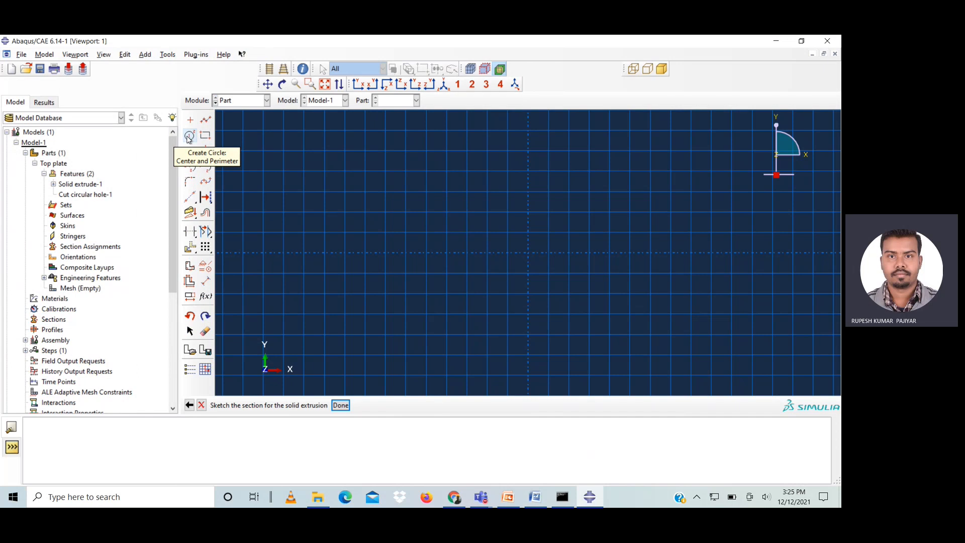
pyautogui.click(189, 137)
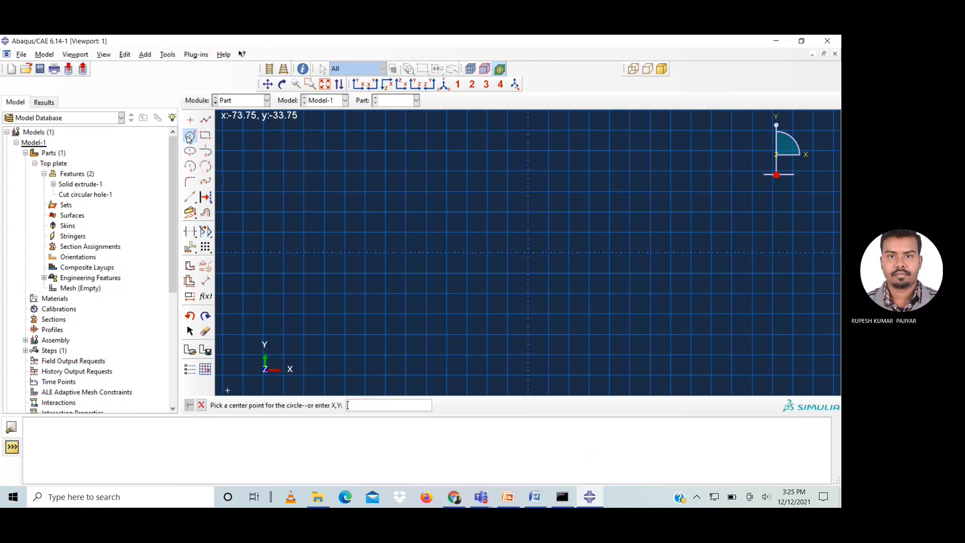
pyautogui.click(529, 255)
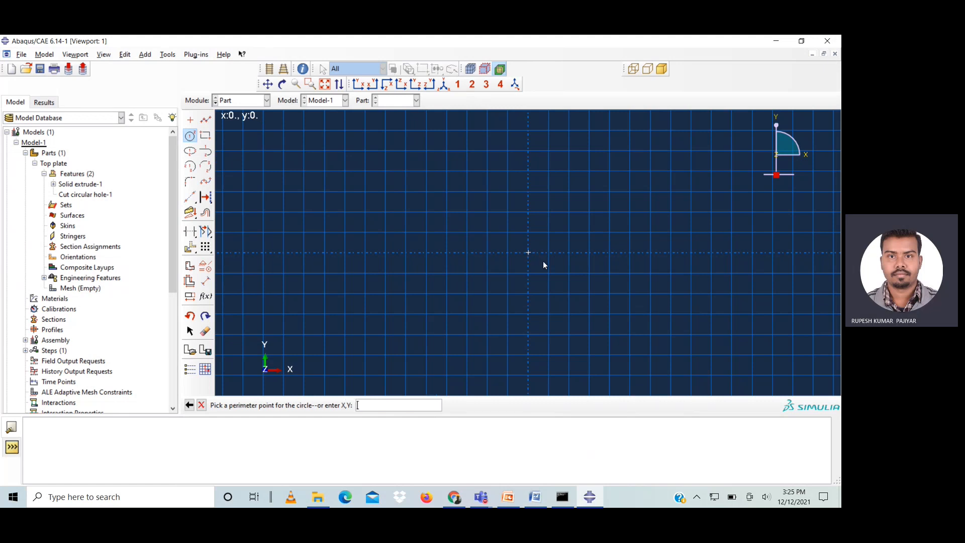
pyautogui.click(589, 254)
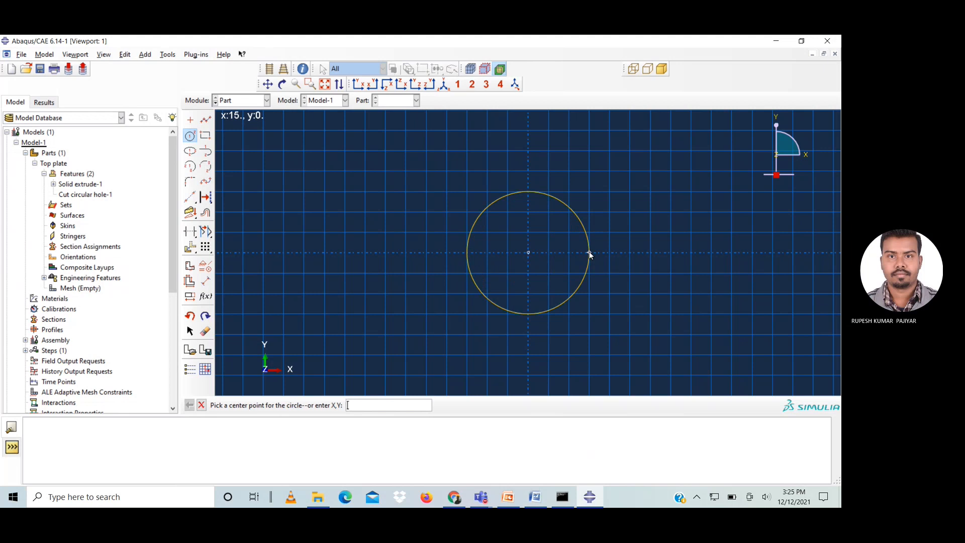
pyautogui.click(206, 281)
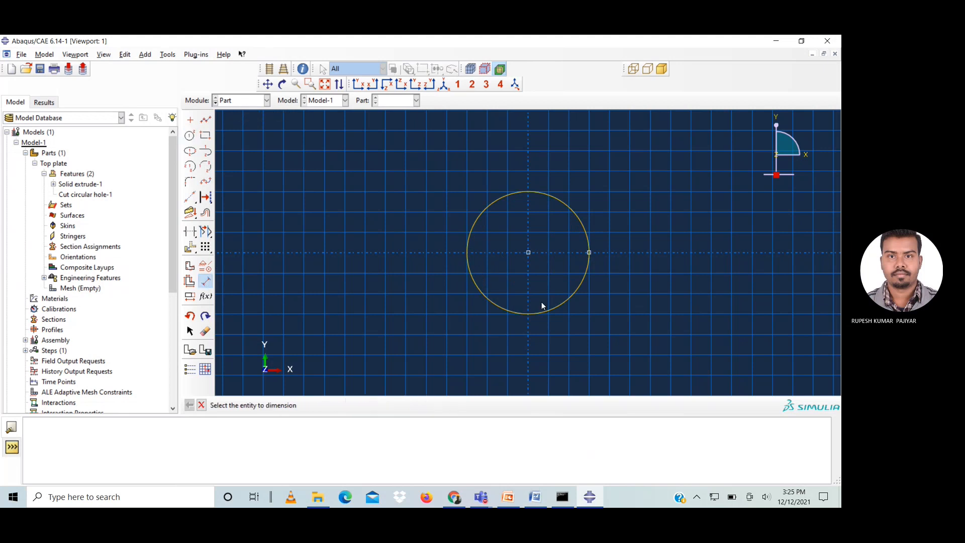
pyautogui.click(491, 299)
pyautogui.click(411, 292)
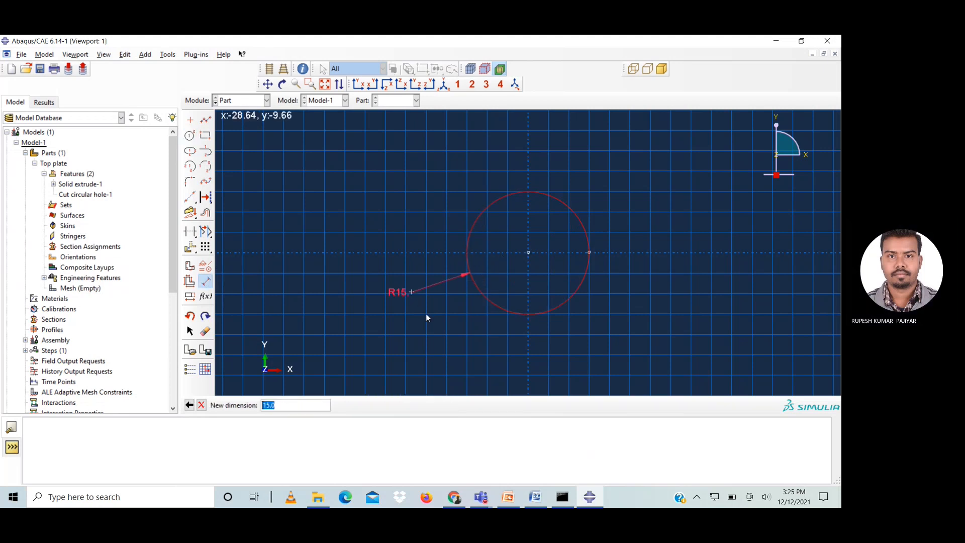
pyautogui.write('5')
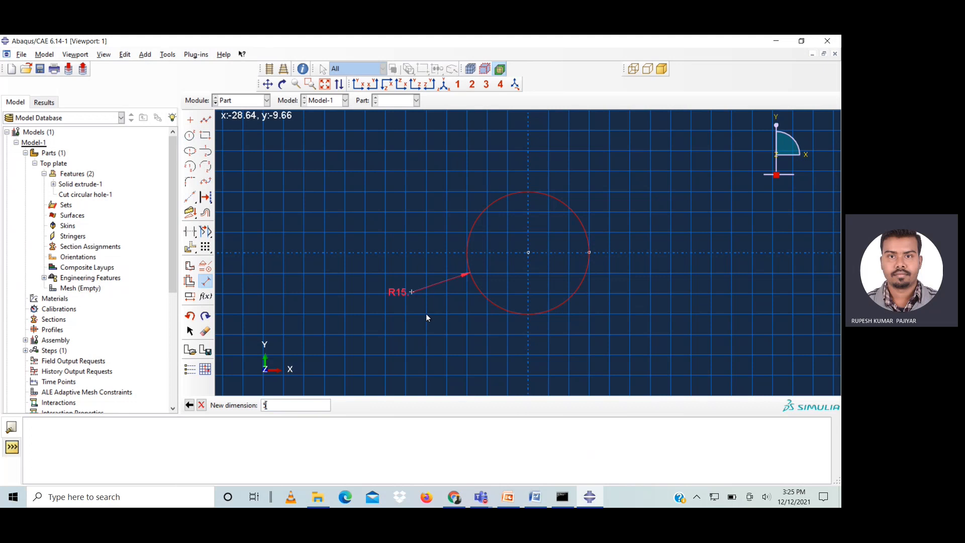
pyautogui.press('Return')
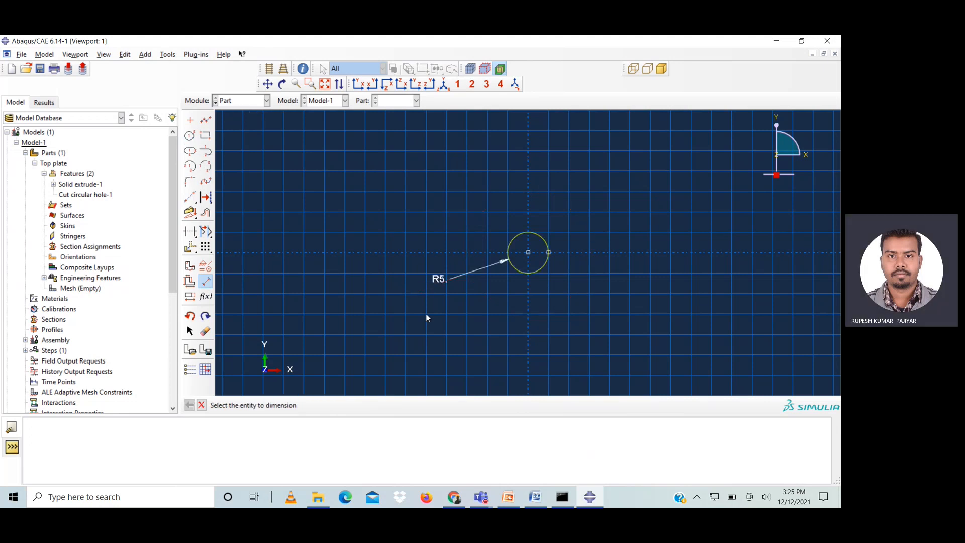
pyautogui.click(200, 405)
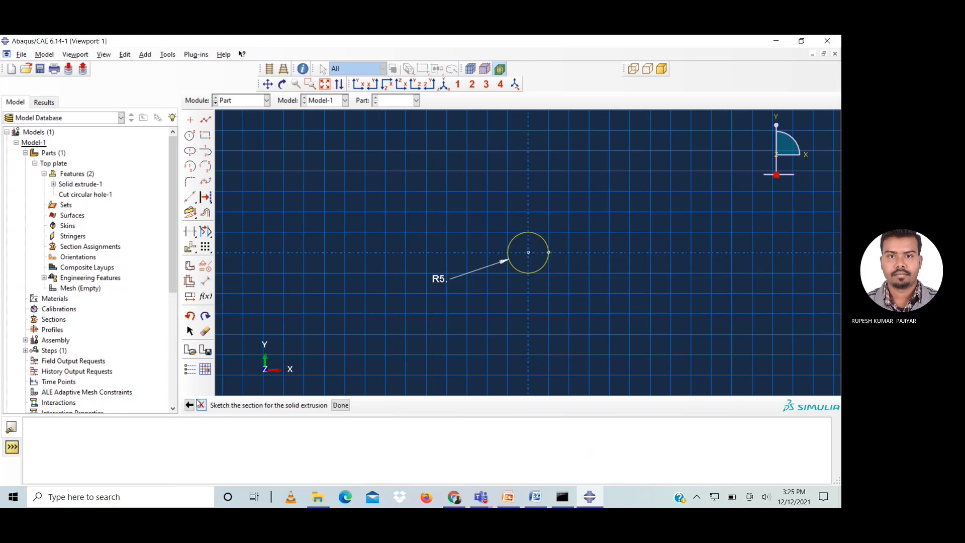
pyautogui.click(189, 405)
pyautogui.click(380, 286)
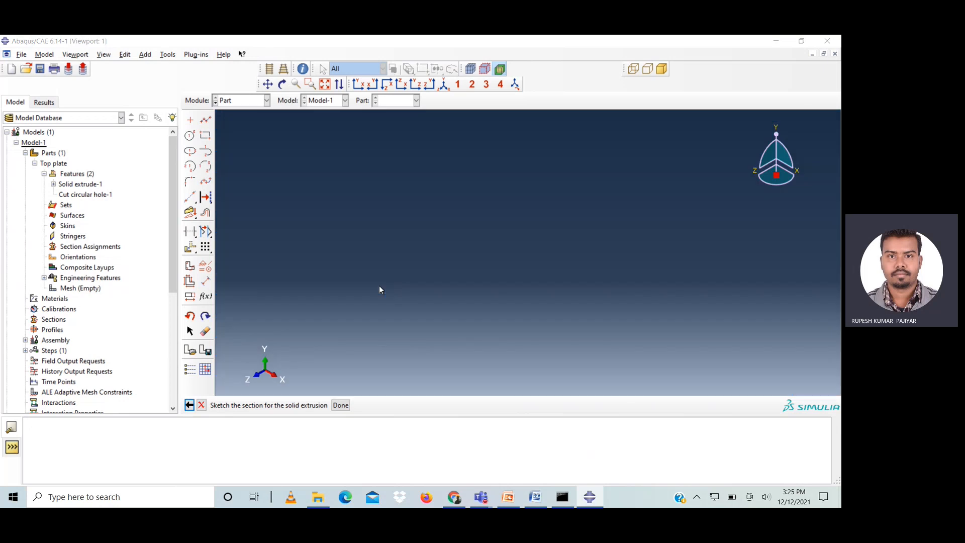
pyautogui.click(38, 337)
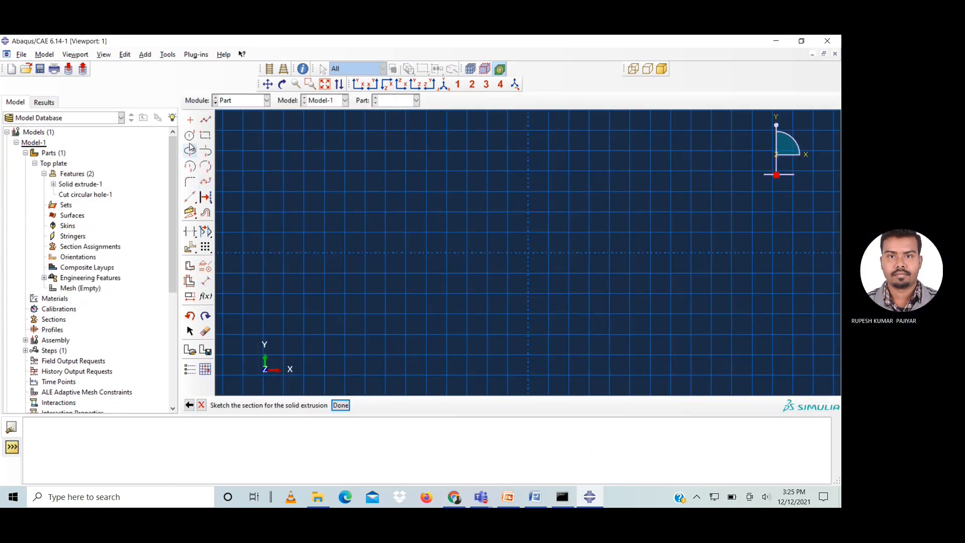
# - Sketch a circle centred on the origin and dimension its radius to 7
pyautogui.click(189, 137)
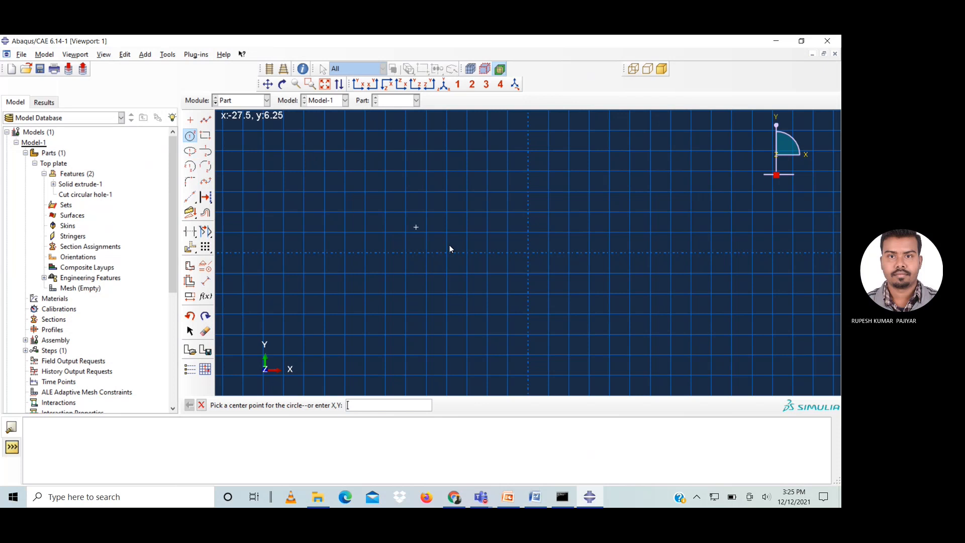
pyautogui.click(528, 252)
pyautogui.click(589, 252)
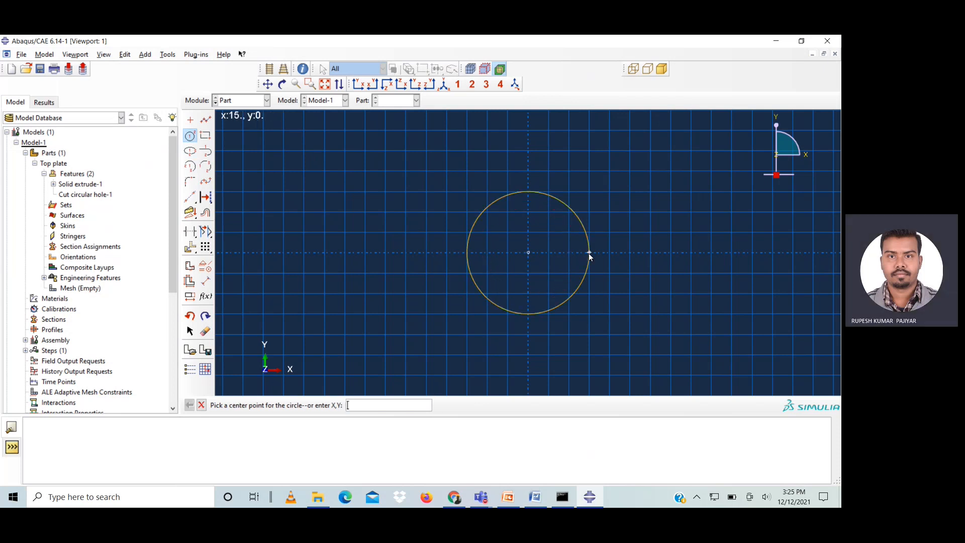
pyautogui.click(205, 281)
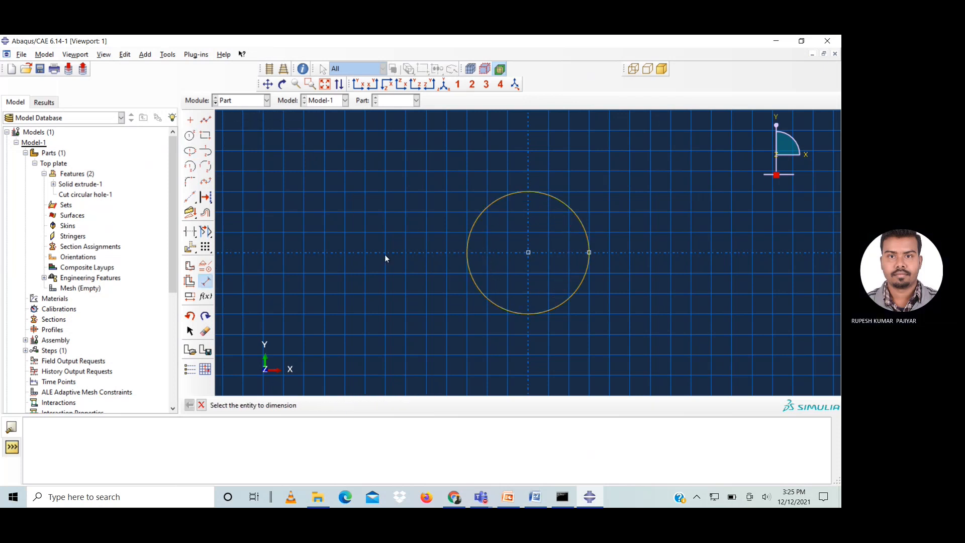
pyautogui.click(472, 277)
pyautogui.click(361, 202)
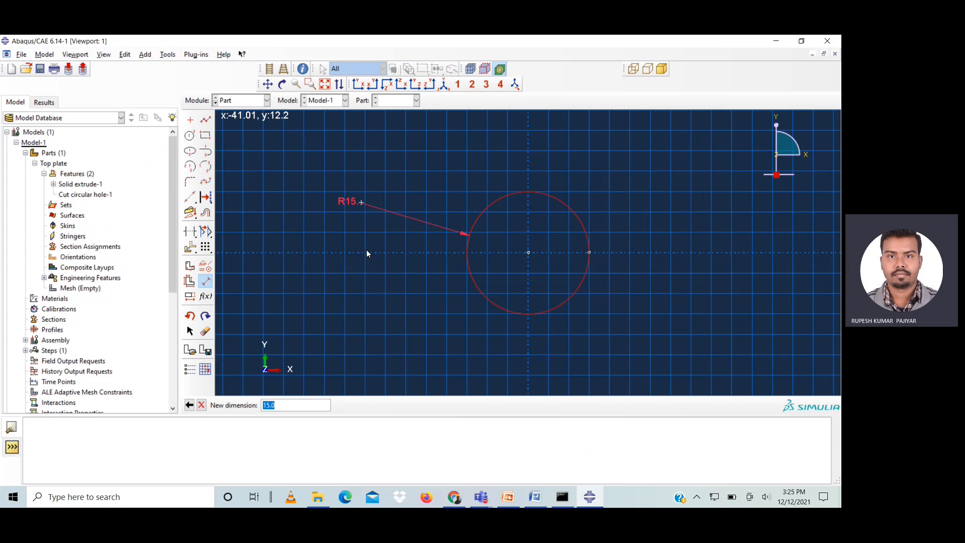
pyautogui.write('7')
pyautogui.press('Return')
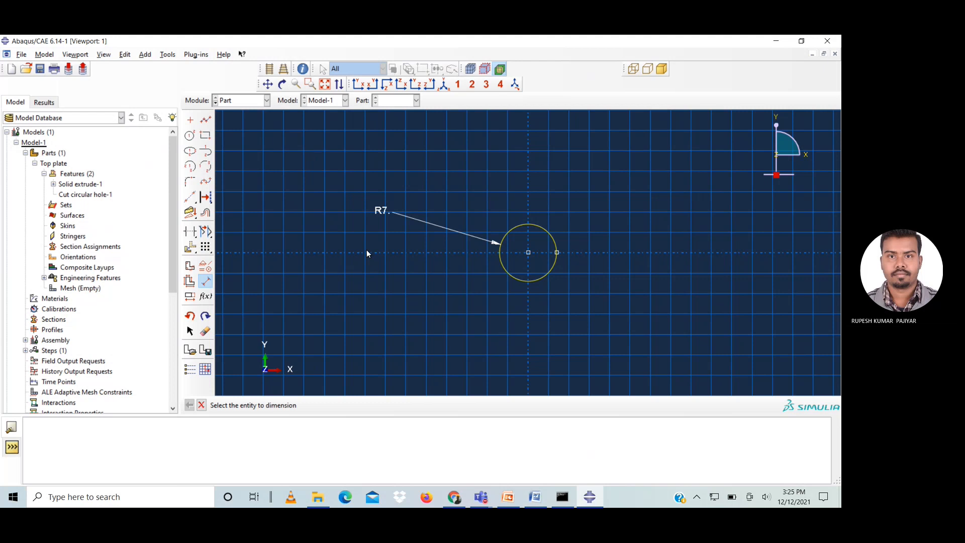
pyautogui.click(201, 405)
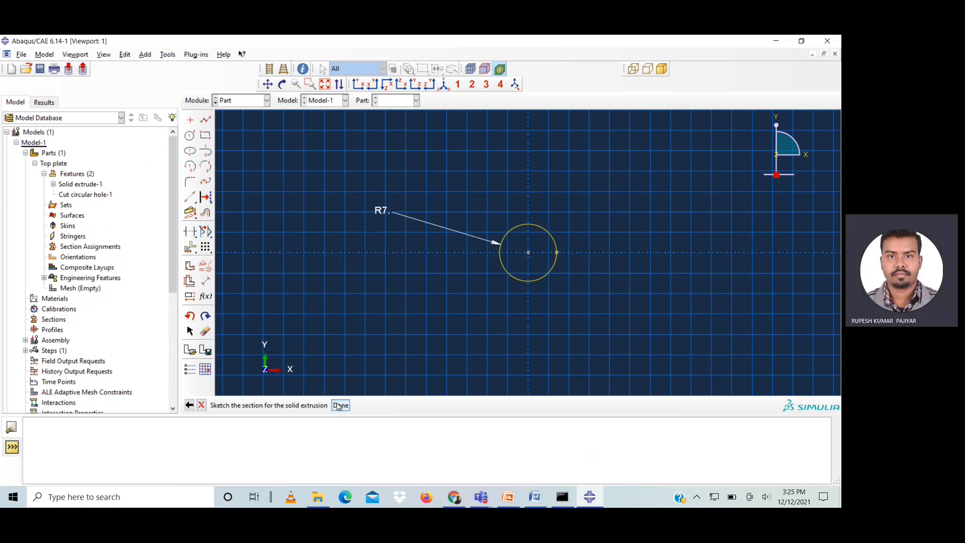
# - Finish the sketch and extrude the circle to a depth of 4 as the bolt head
pyautogui.click(340, 405)
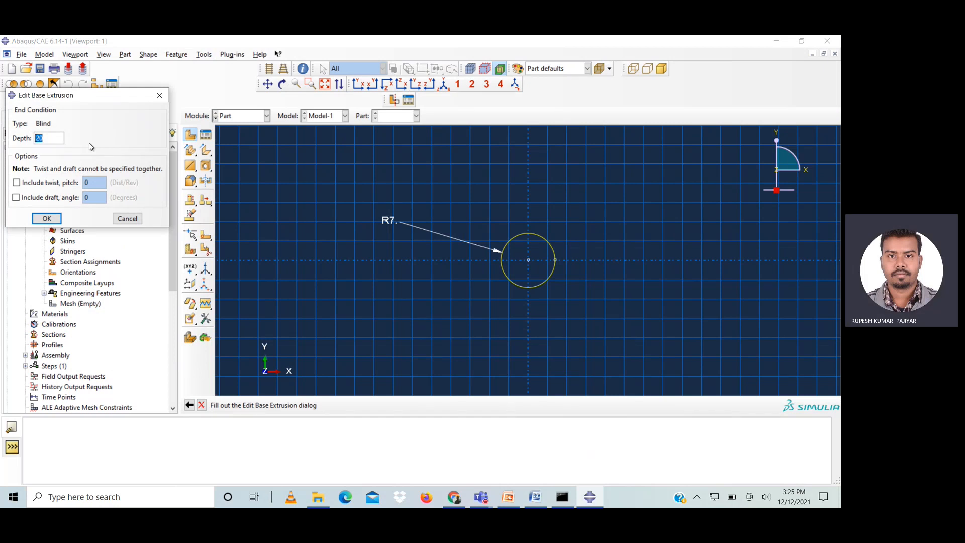
pyautogui.write('4')
pyautogui.press('Return')
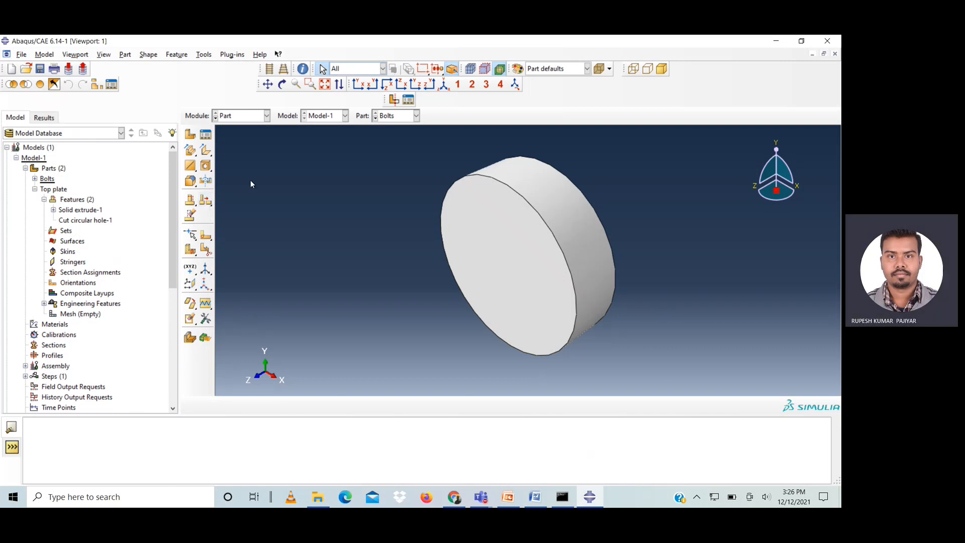
# - Start a solid extrusion on the bolt head's front face and sketch a concentric circle with a radius of 5
pyautogui.click(191, 150)
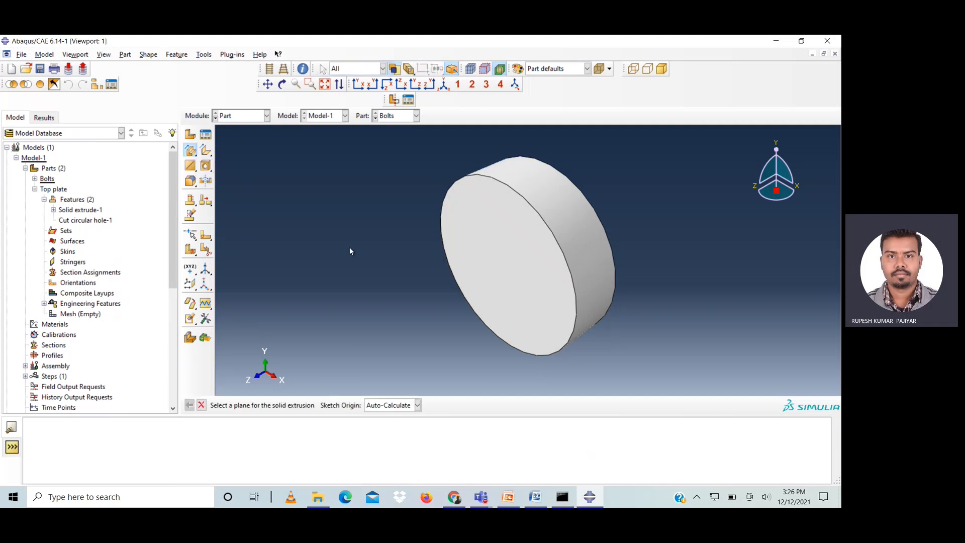
pyautogui.click(492, 263)
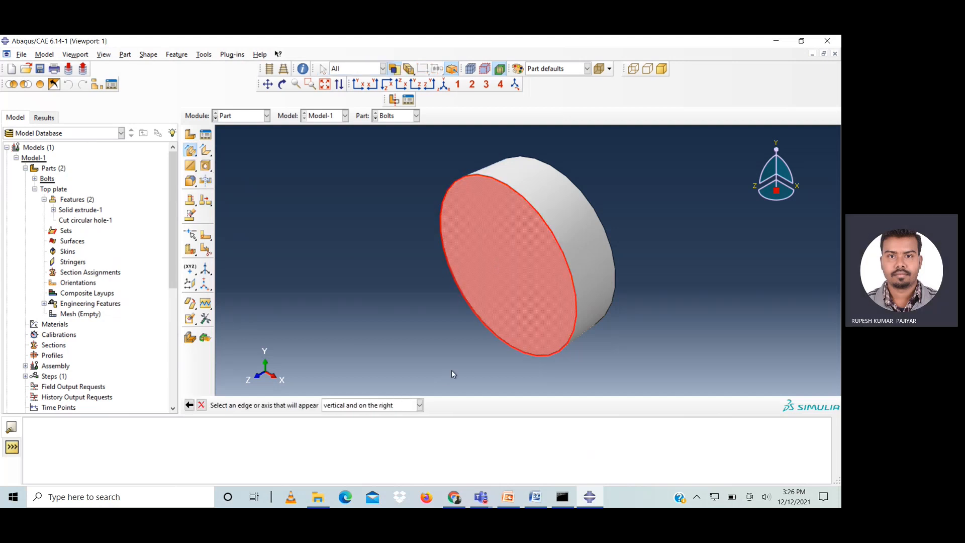
pyautogui.click(570, 270)
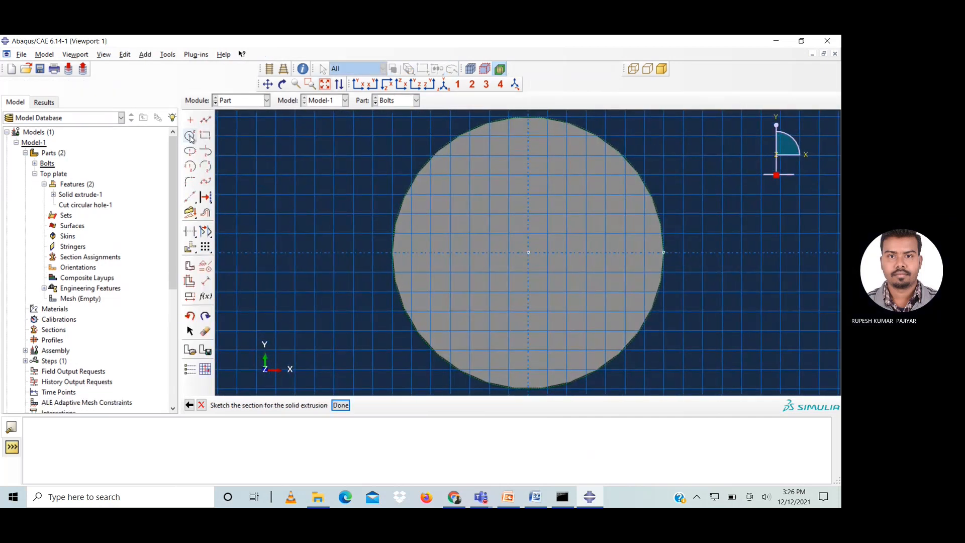
pyautogui.click(190, 135)
pyautogui.click(528, 252)
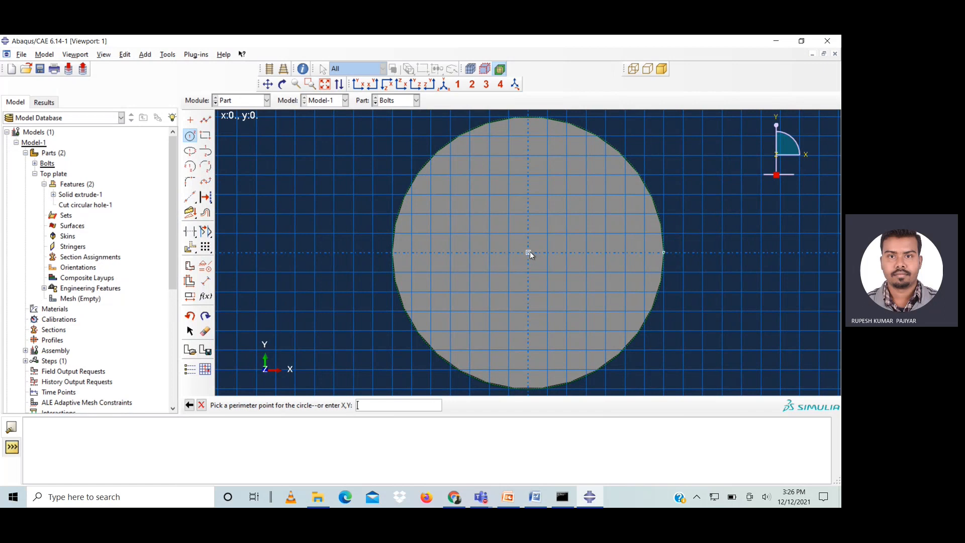
pyautogui.click(586, 252)
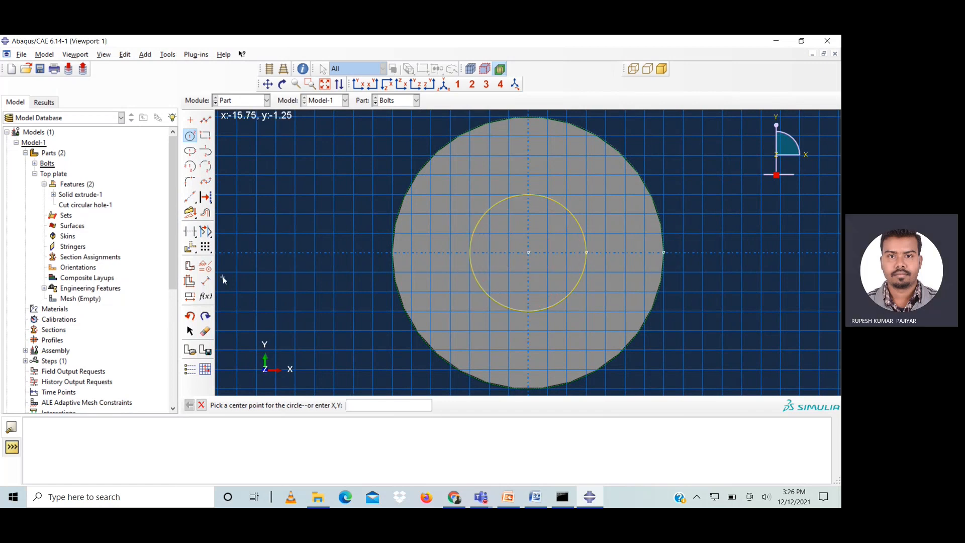
pyautogui.click(207, 282)
pyautogui.click(472, 273)
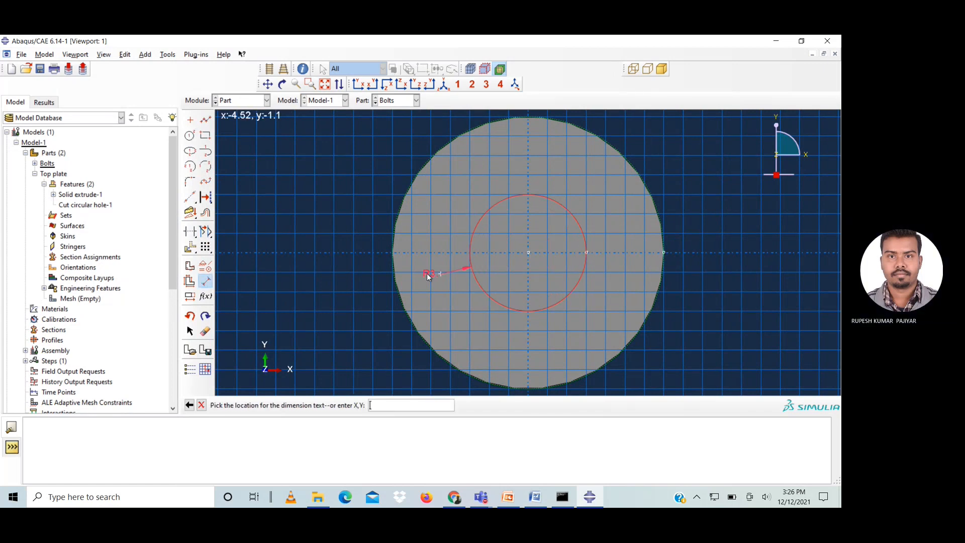
pyautogui.click(330, 282)
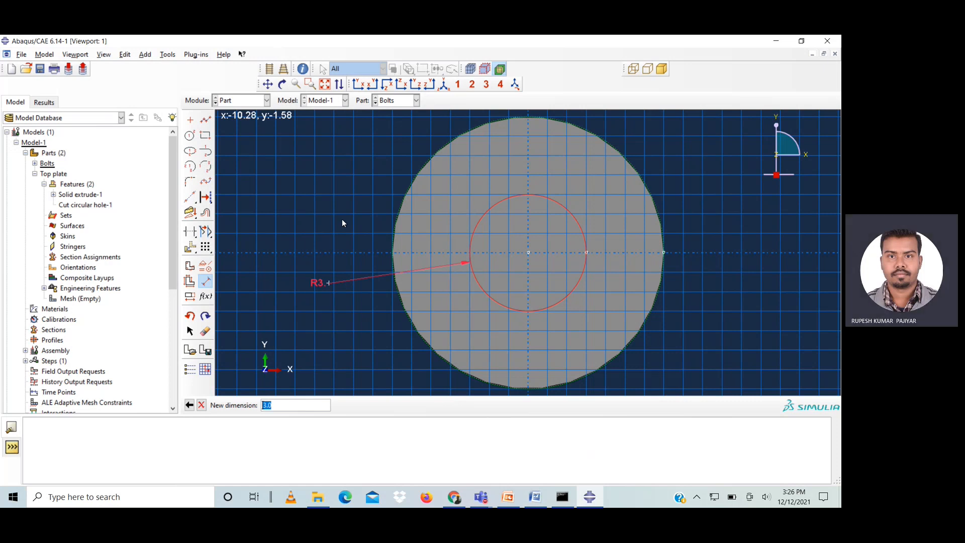
pyautogui.write('5')
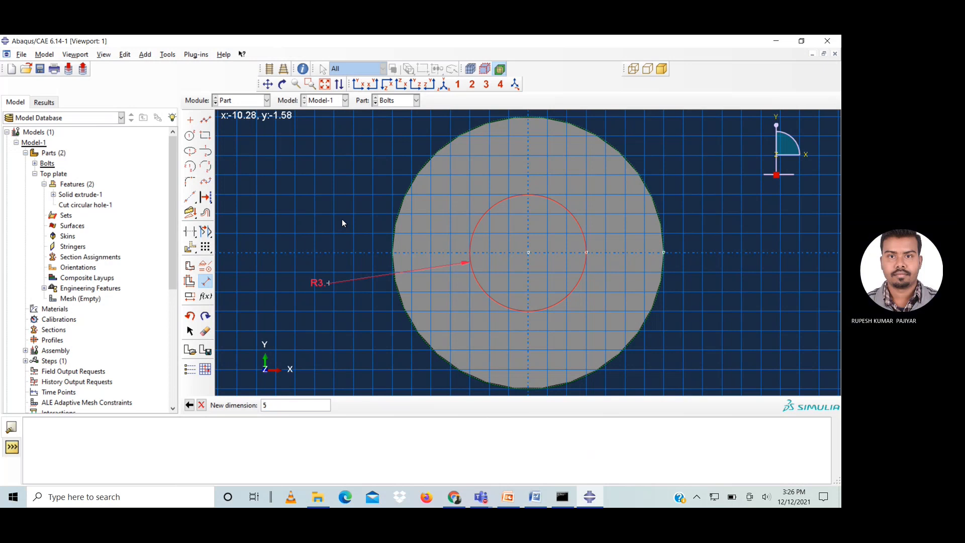
pyautogui.press('Return')
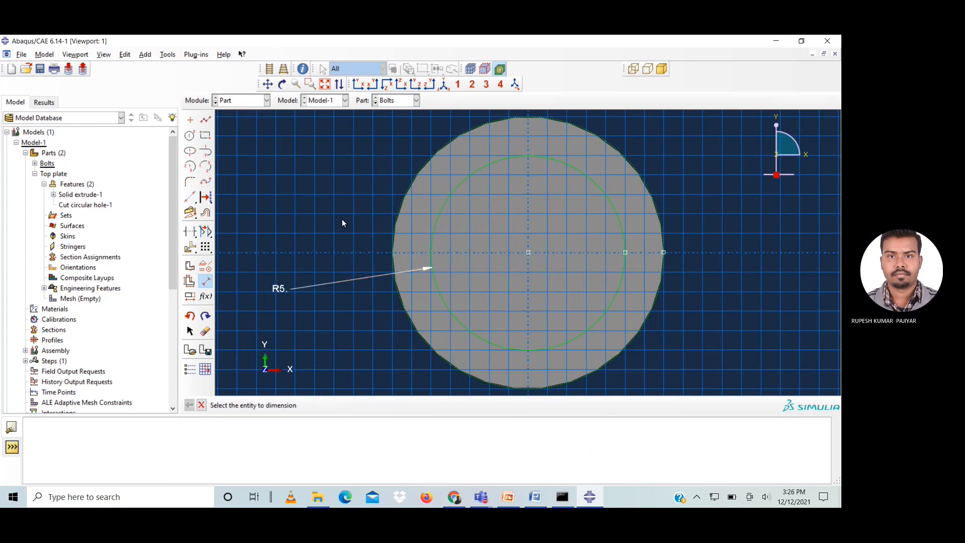
pyautogui.click(202, 405)
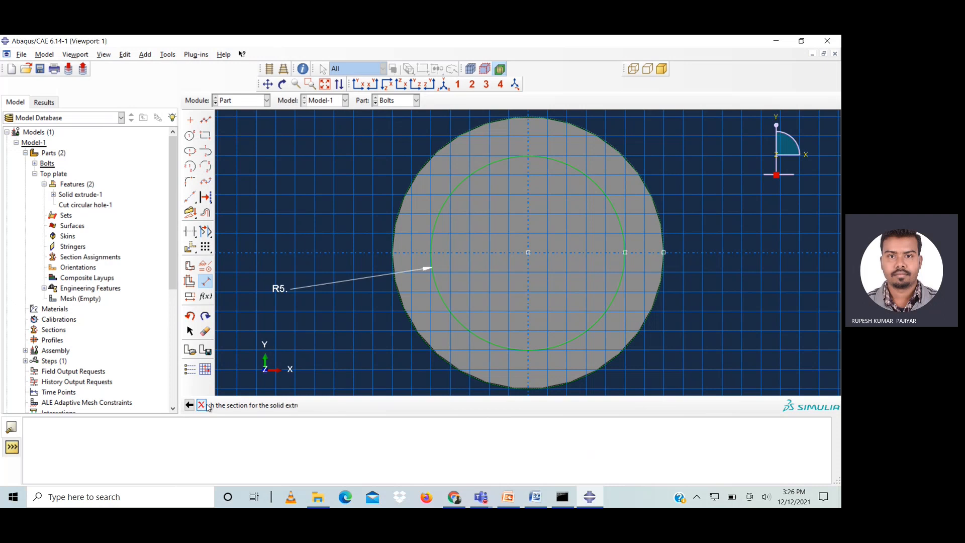
# - Extrude the radius 5 circle outward from the head as a blind shank with a depth of 19.2
pyautogui.click(338, 405)
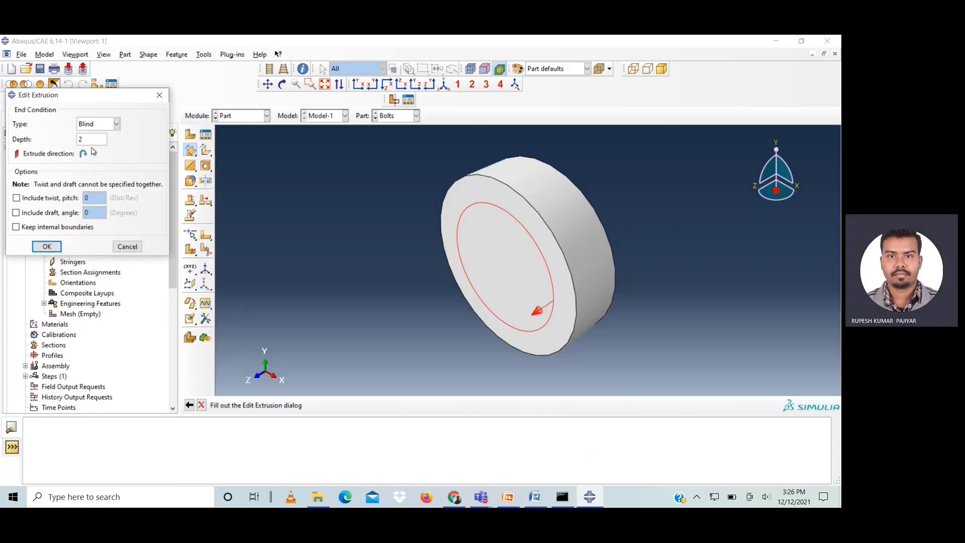
pyautogui.moveTo(92, 139); pyautogui.dragTo(50, 150)
pyautogui.click(28, 228)
pyautogui.write('19.2')
pyautogui.press('Return')
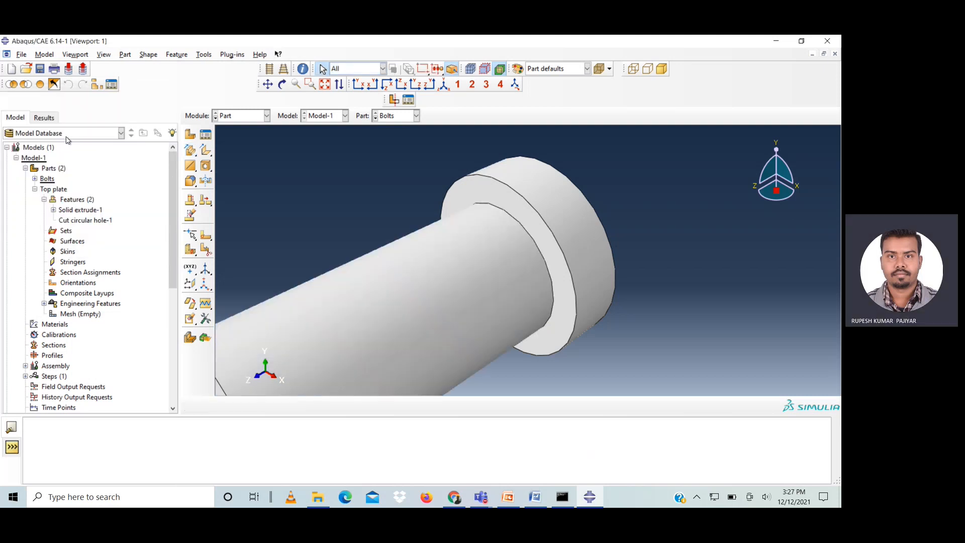
pyautogui.click(325, 85)
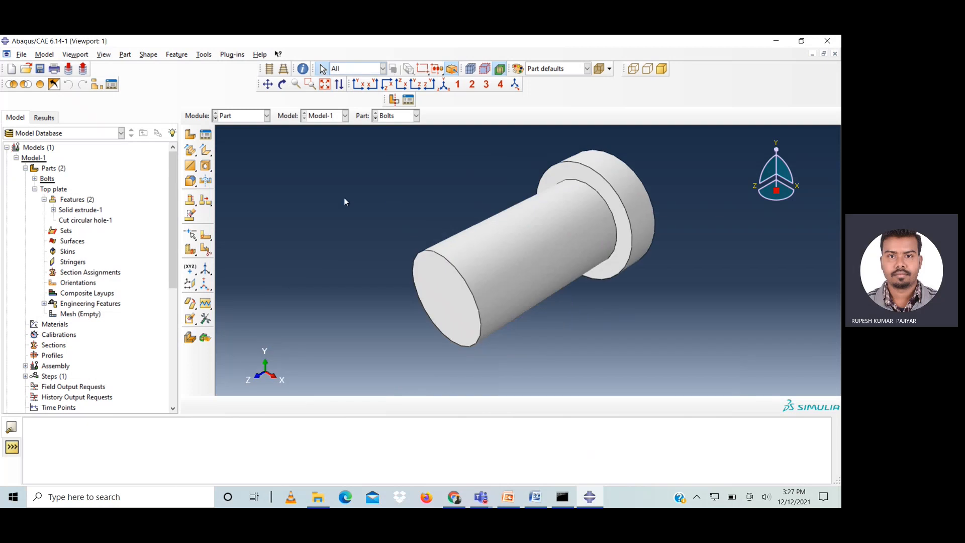
# - Create a 3D deformable solid extrusion part named Nut with an approximate size of 200
pyautogui.click(189, 135)
pyautogui.write('Nut')
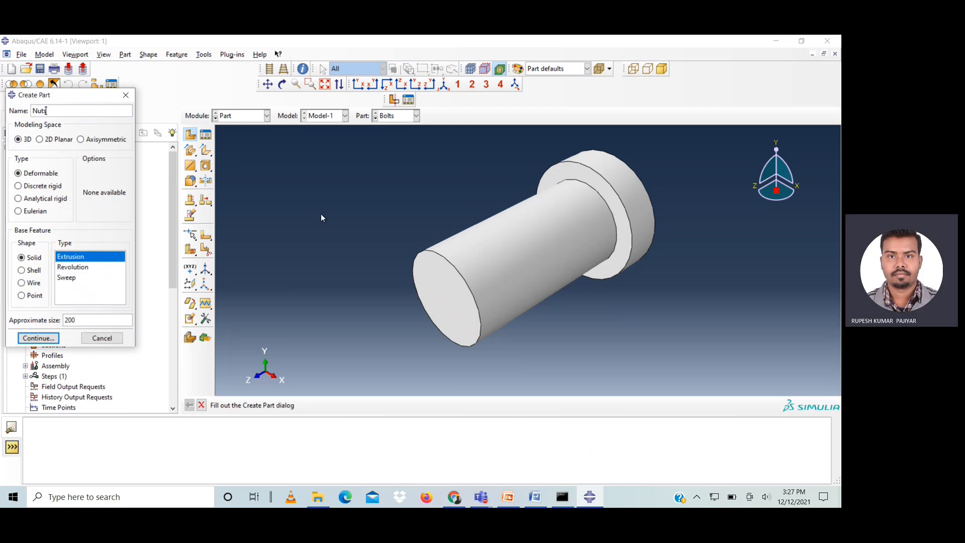
pyautogui.press('Return')
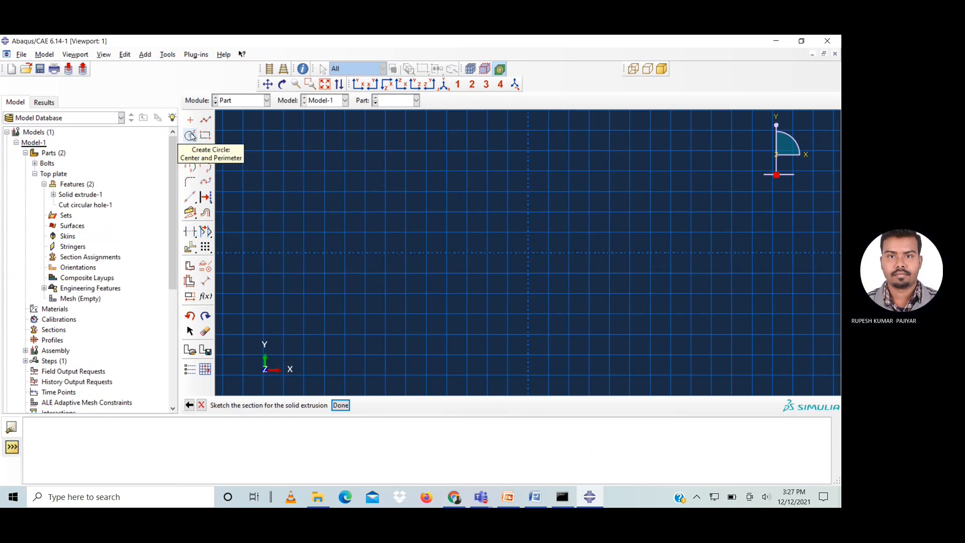
# - Sketch a circle centred at the origin for the nut and dimension its radius as 7
pyautogui.click(191, 136)
pyautogui.click(528, 253)
pyautogui.click(589, 252)
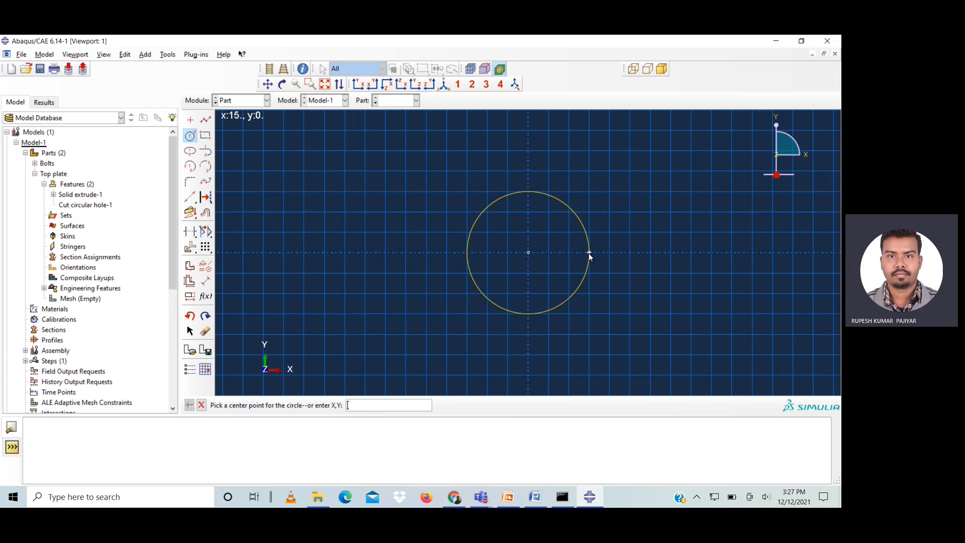
pyautogui.click(207, 282)
pyautogui.click(468, 241)
pyautogui.click(405, 242)
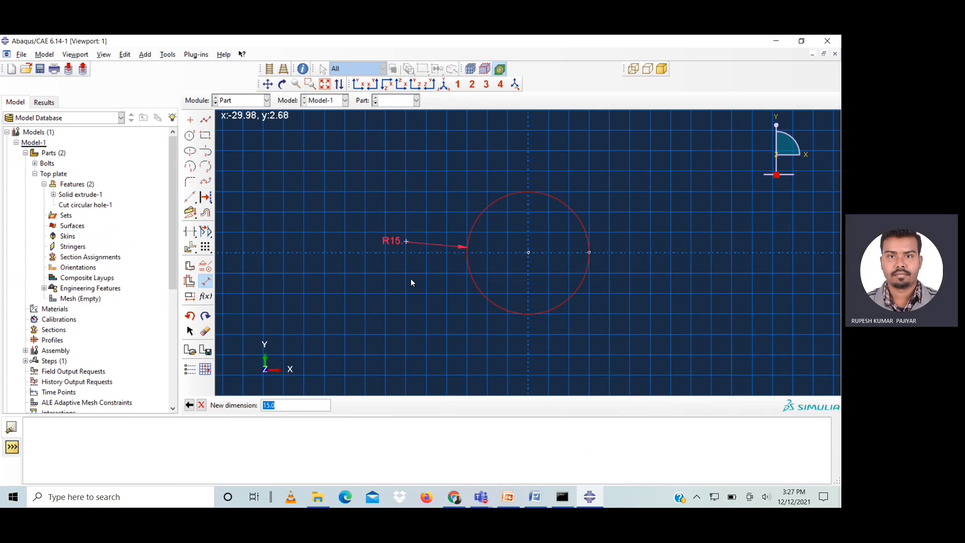
pyautogui.write('1')
pyautogui.press('Return')
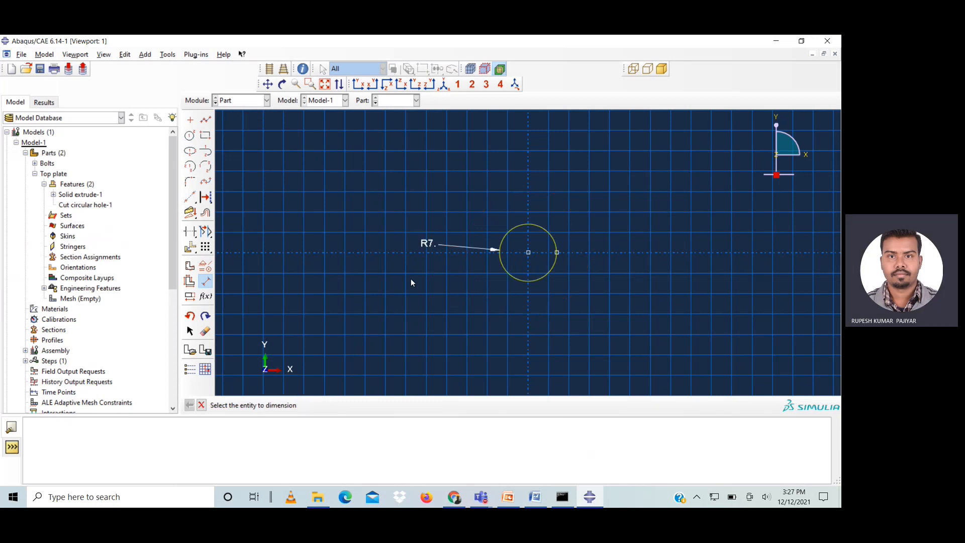
# - Add a concentric circle at the origin for the nut's hole and dimension its radius as 5
pyautogui.click(190, 135)
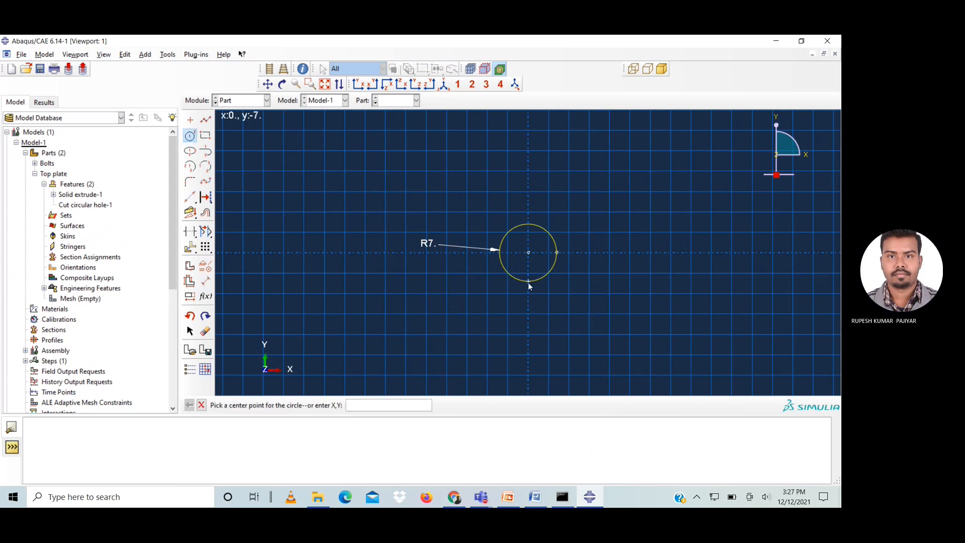
pyautogui.click(528, 253)
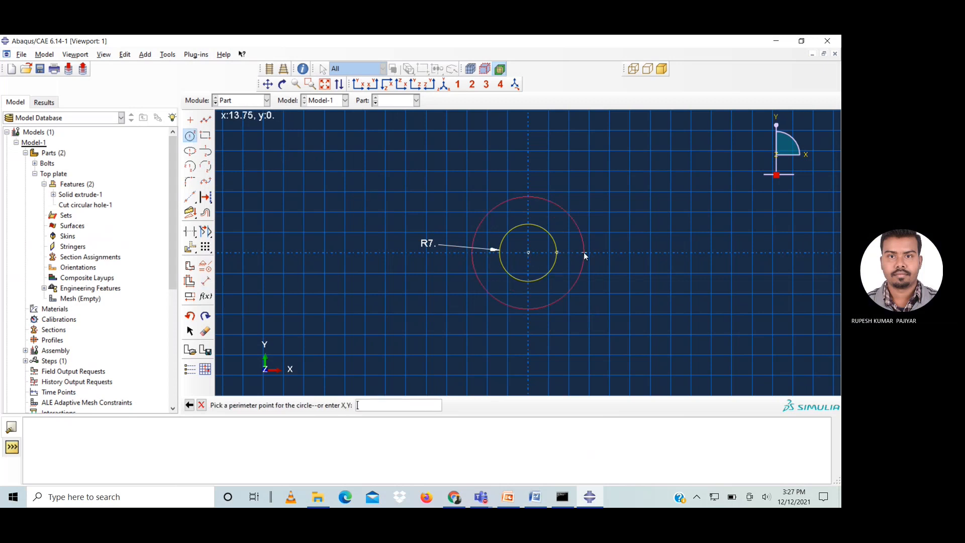
pyautogui.click(589, 253)
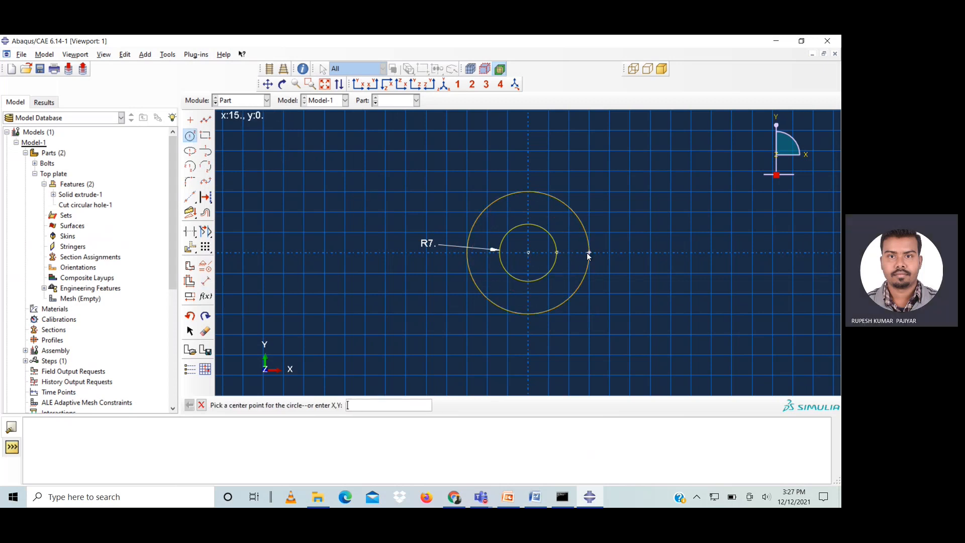
pyautogui.click(206, 281)
pyautogui.click(472, 288)
pyautogui.click(430, 309)
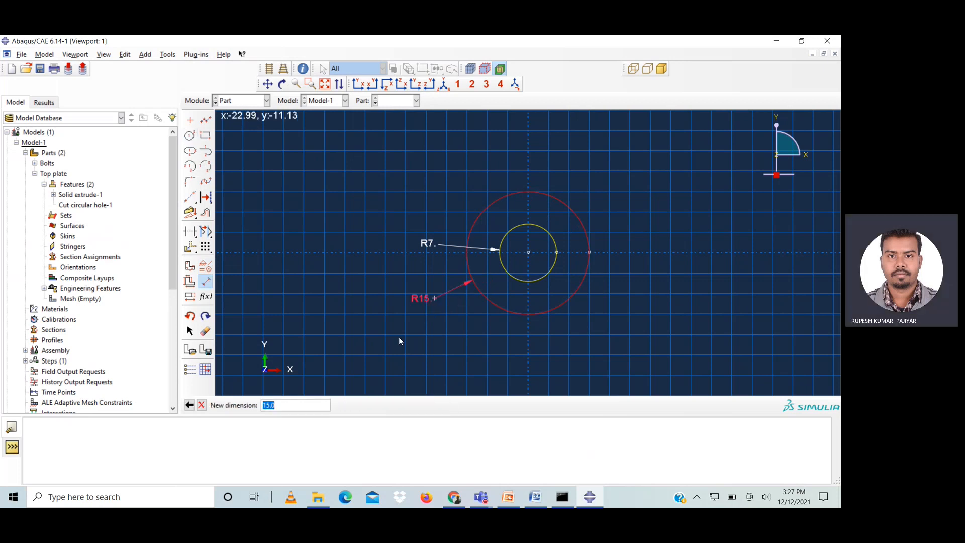
pyautogui.write('1')
pyautogui.press('BackSpace')
pyautogui.write('5')
pyautogui.press('Return')
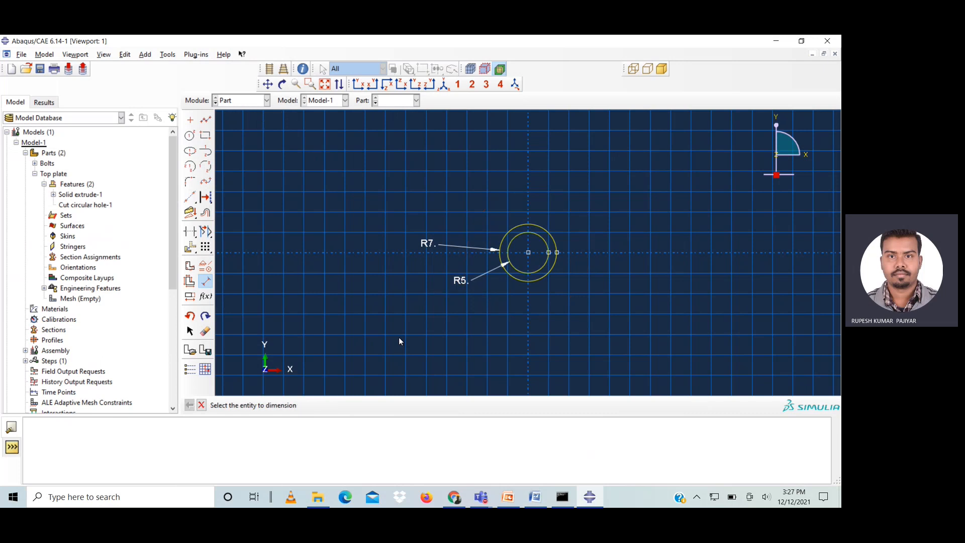
# - Finish the nut sketch and extrude the ring to a depth of 3
pyautogui.click(202, 405)
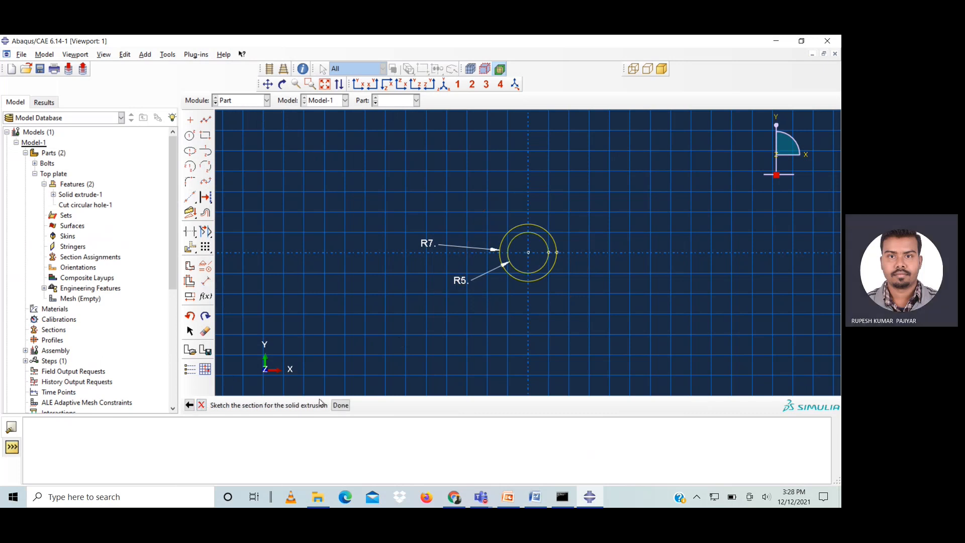
pyautogui.click(340, 405)
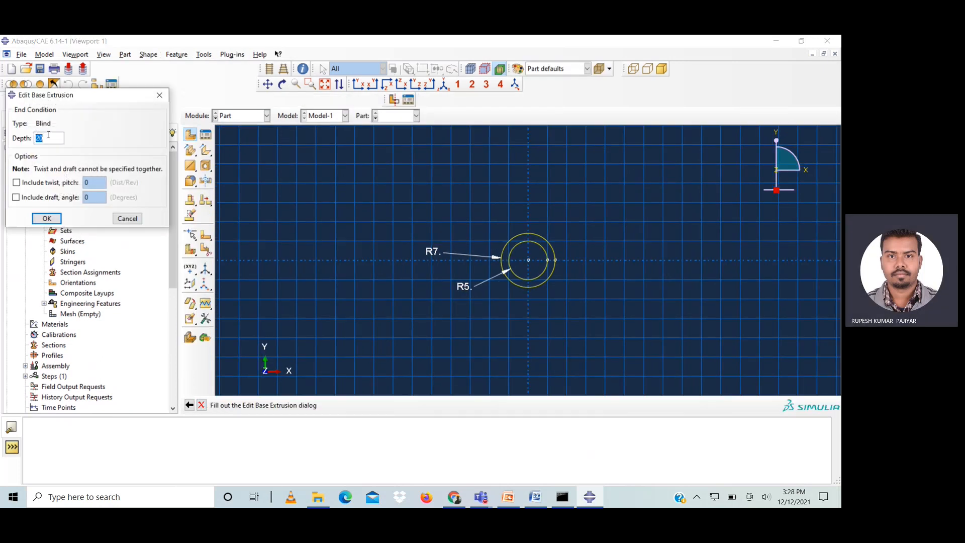
pyautogui.write('3')
pyautogui.click(45, 218)
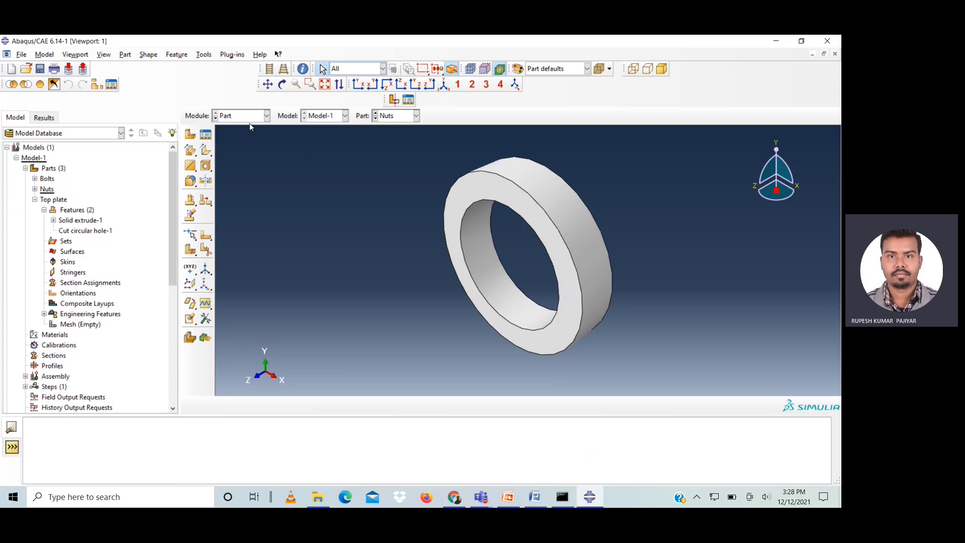
# - Create a 3D deformable solid extrusion part named Top washer with an approximate size of 200
pyautogui.click(190, 134)
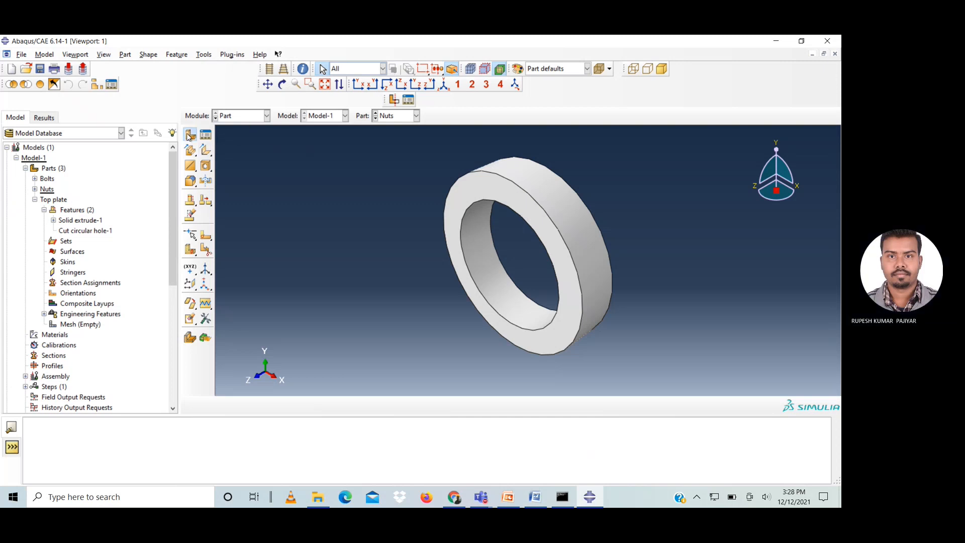
pyautogui.write('washer')
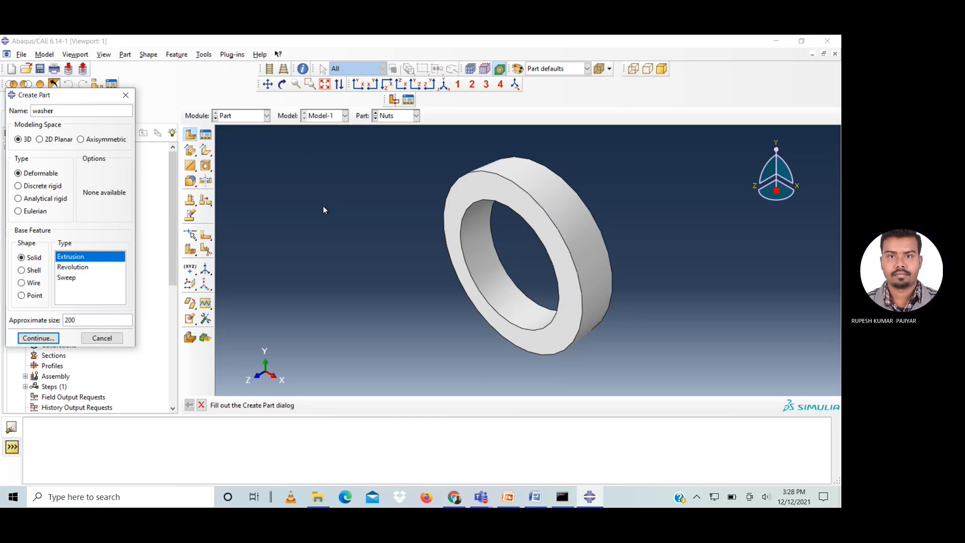
pyautogui.write('Top')
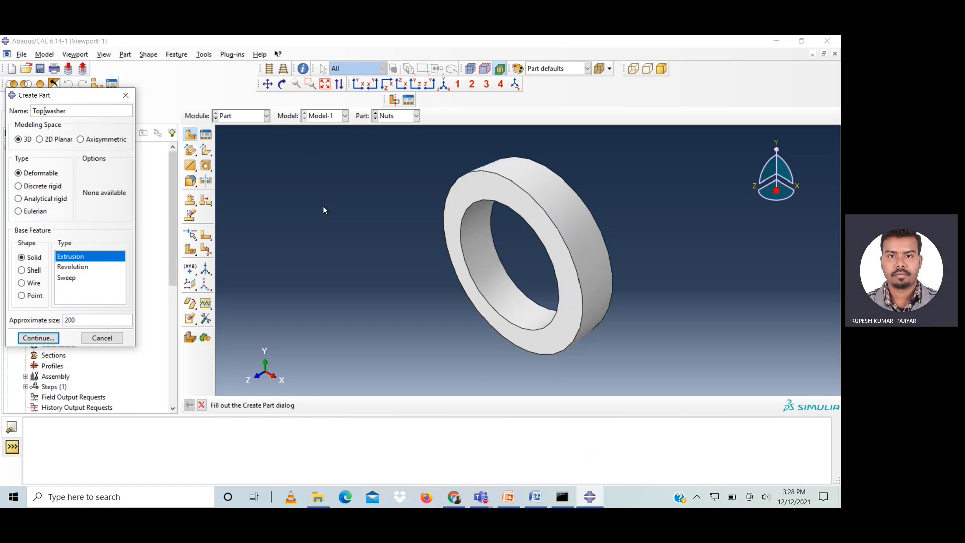
pyautogui.click(28, 342)
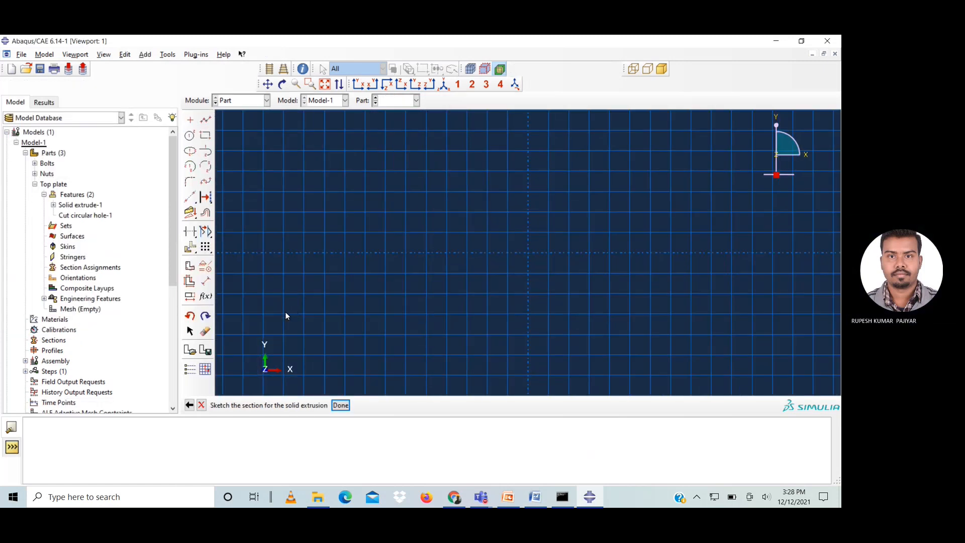
# - Sketch two concentric circles centred at the origin for the washer, with radii of about 15 and 10
pyautogui.click(189, 136)
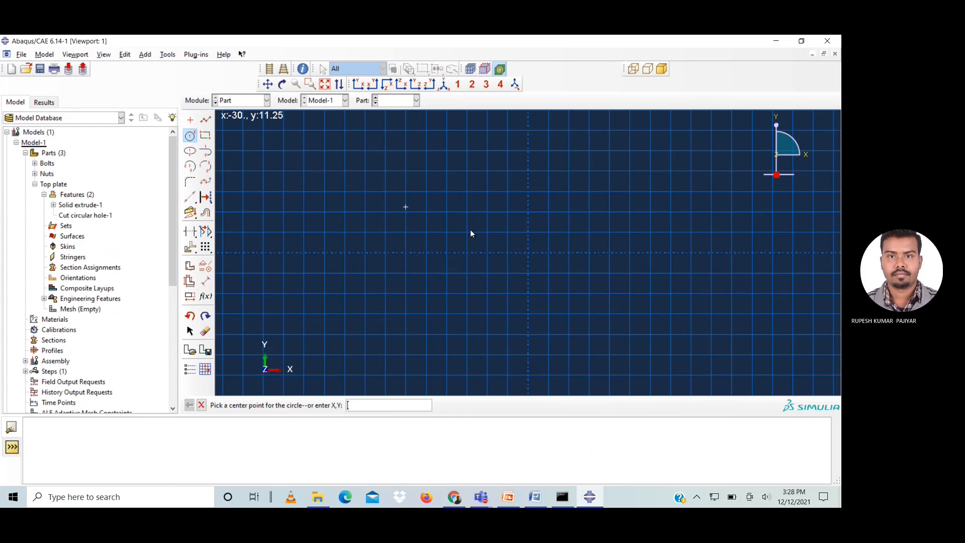
pyautogui.click(527, 254)
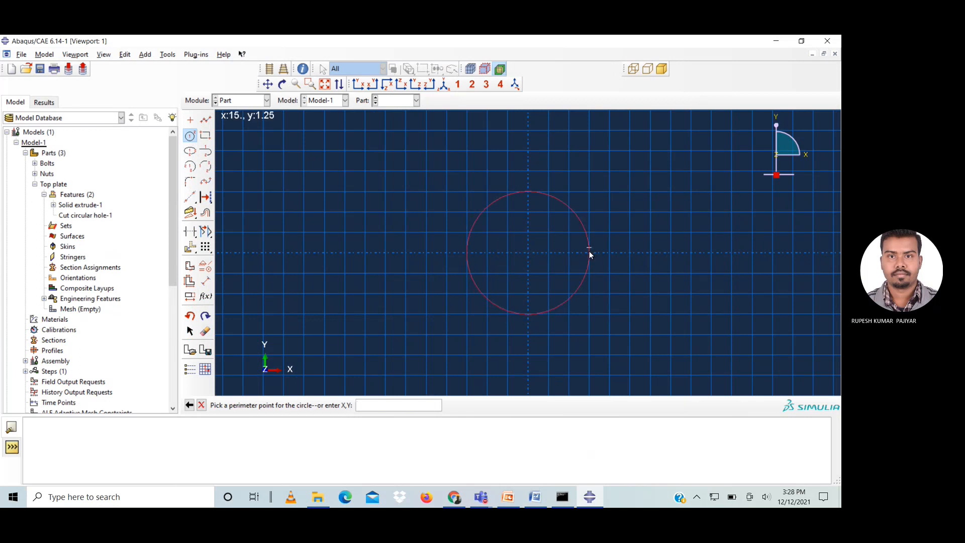
pyautogui.click(590, 253)
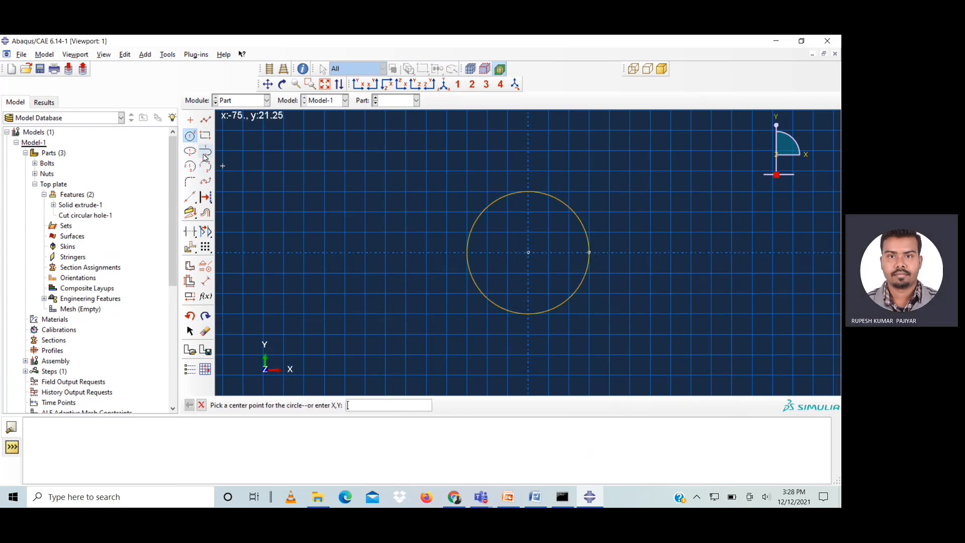
pyautogui.click(528, 253)
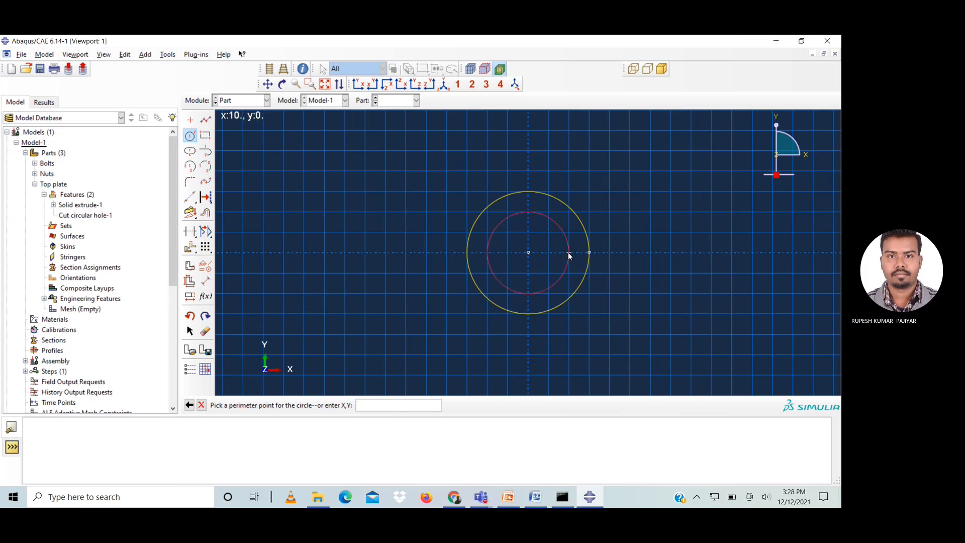
pyautogui.click(568, 252)
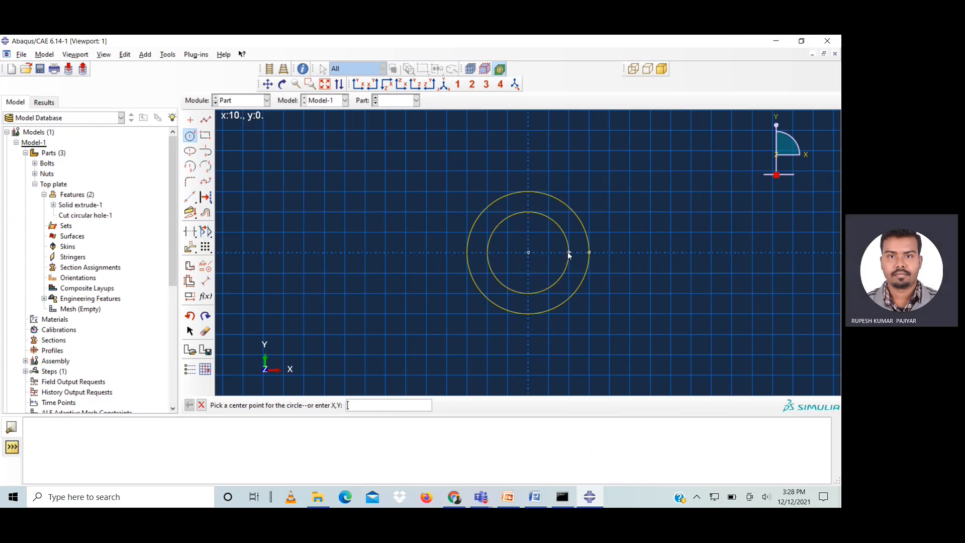
# - Dimension the washer's outer circle with a radius of 8 and the inner circle with a radius of 5.2
pyautogui.click(205, 281)
pyautogui.click(469, 270)
pyautogui.click(386, 256)
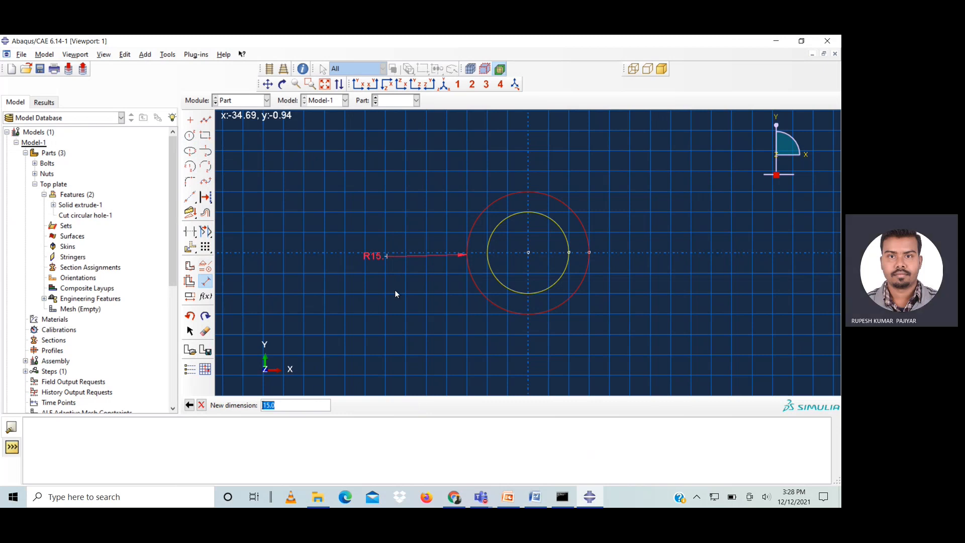
pyautogui.write('8')
pyautogui.press('Return')
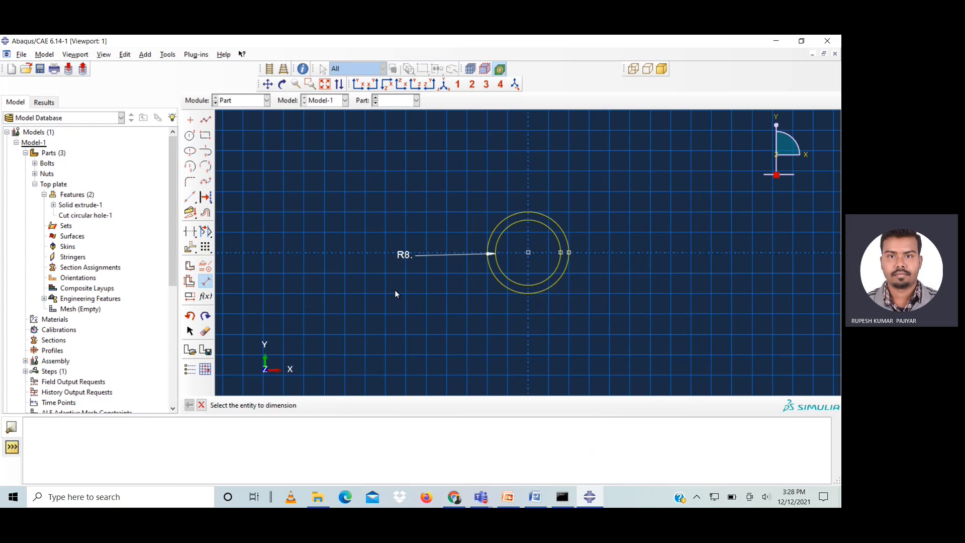
pyautogui.click(501, 283)
pyautogui.click(435, 301)
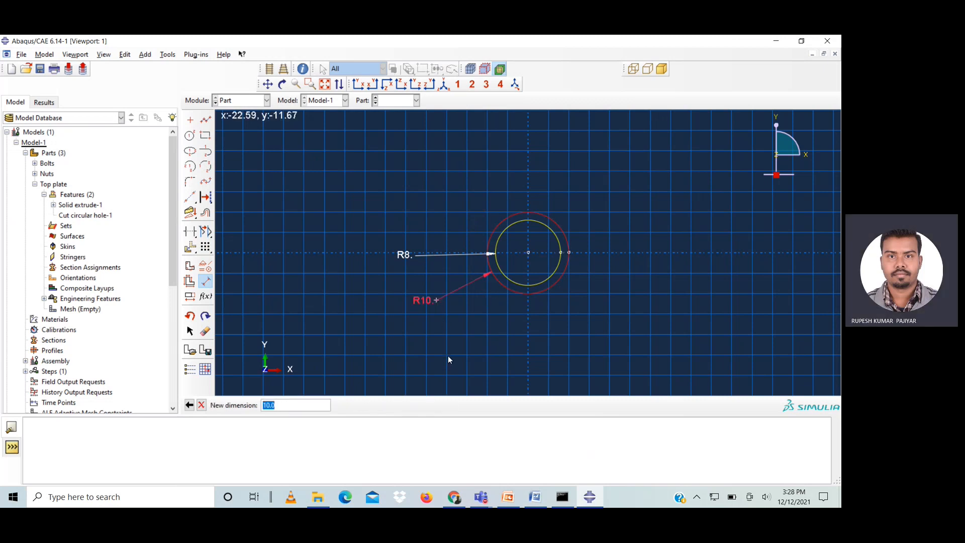
pyautogui.write('5.2')
pyautogui.press('Return')
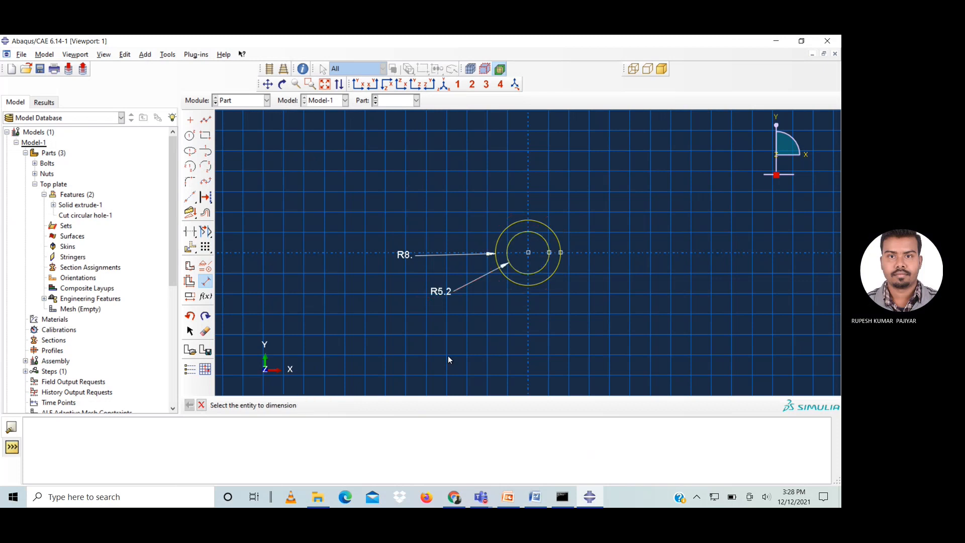
# - Finish the washer sketch and extrude the ring to a depth of 1
pyautogui.click(202, 405)
pyautogui.click(342, 405)
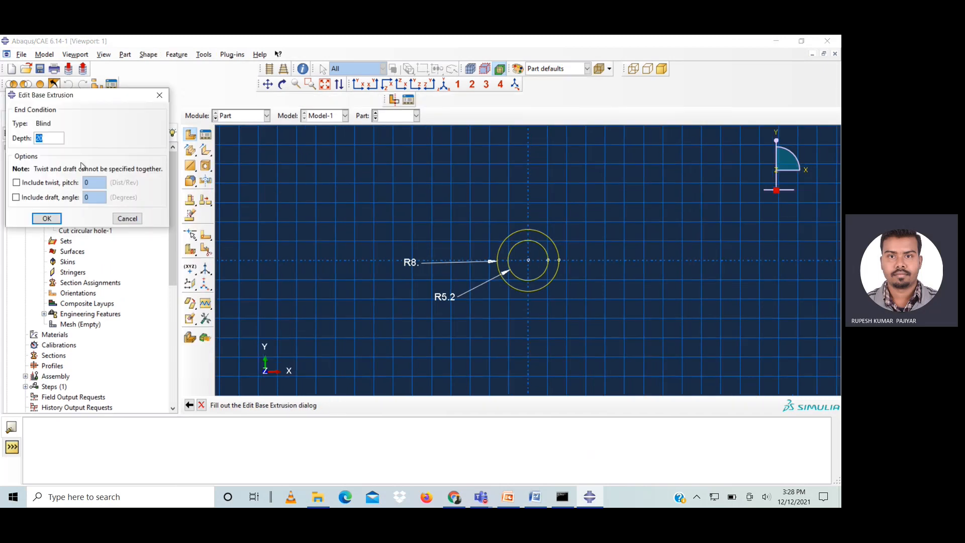
pyautogui.write('1')
pyautogui.click(34, 219)
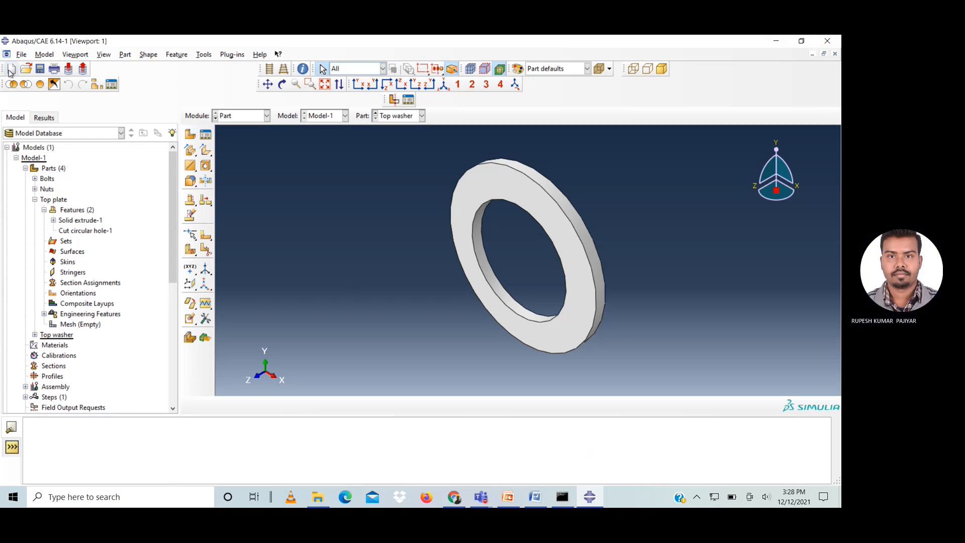
# - Start saving the model database under a new name and browse to the College aayesi banako(Research work) folder on drive P
pyautogui.click(21, 55)
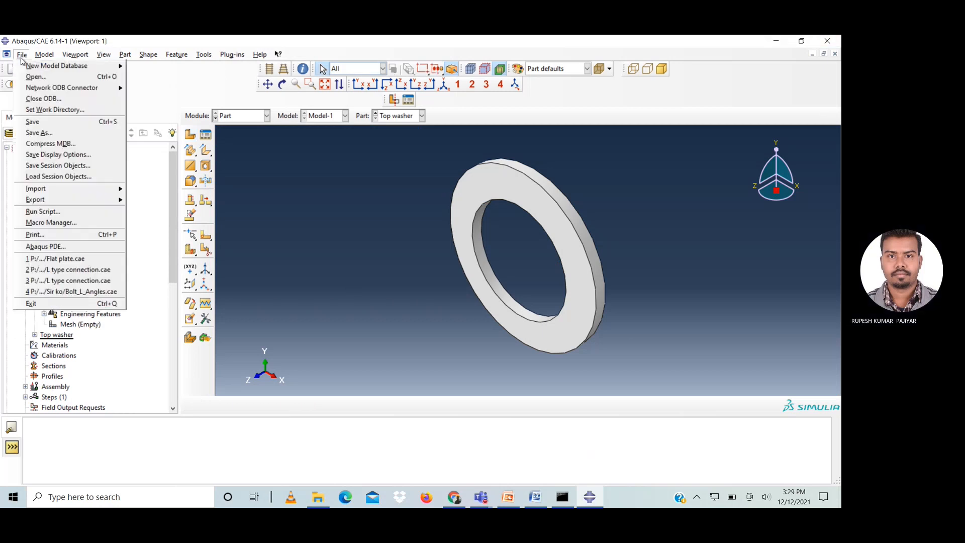
pyautogui.click(44, 134)
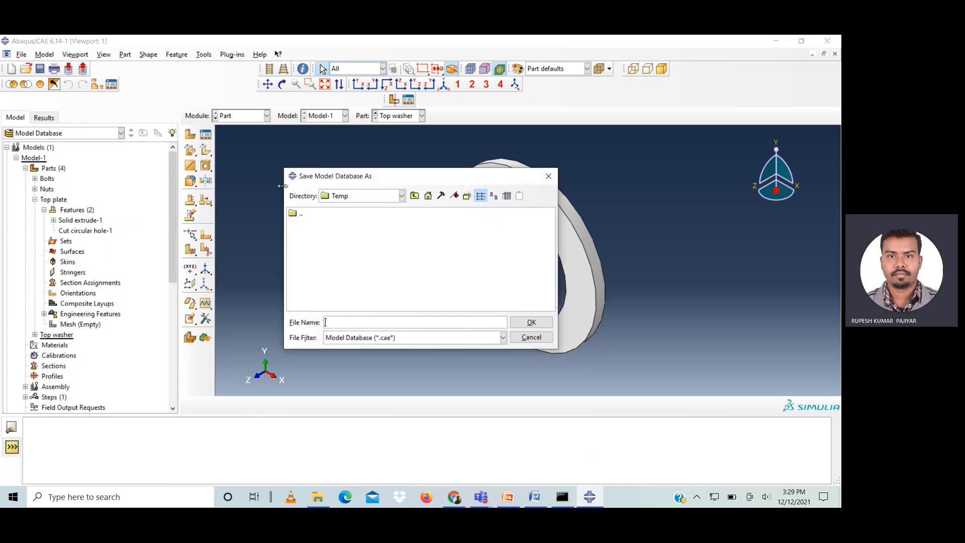
pyautogui.click(348, 198)
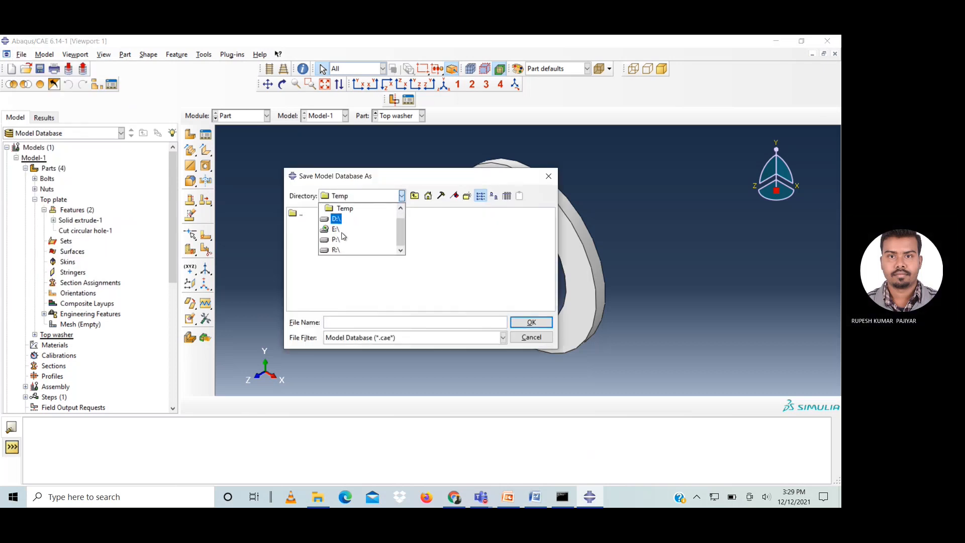
pyautogui.click(337, 249)
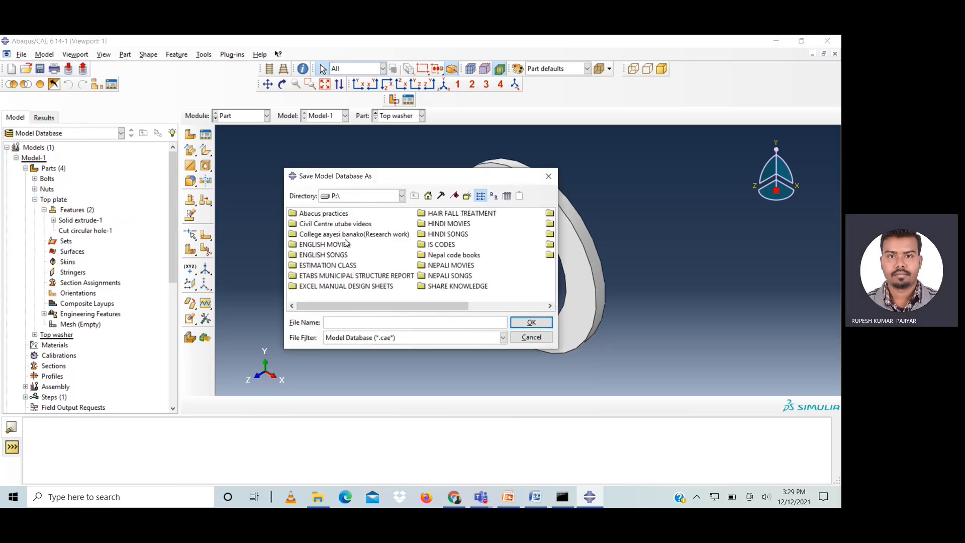
pyautogui.doubleClick(349, 236)
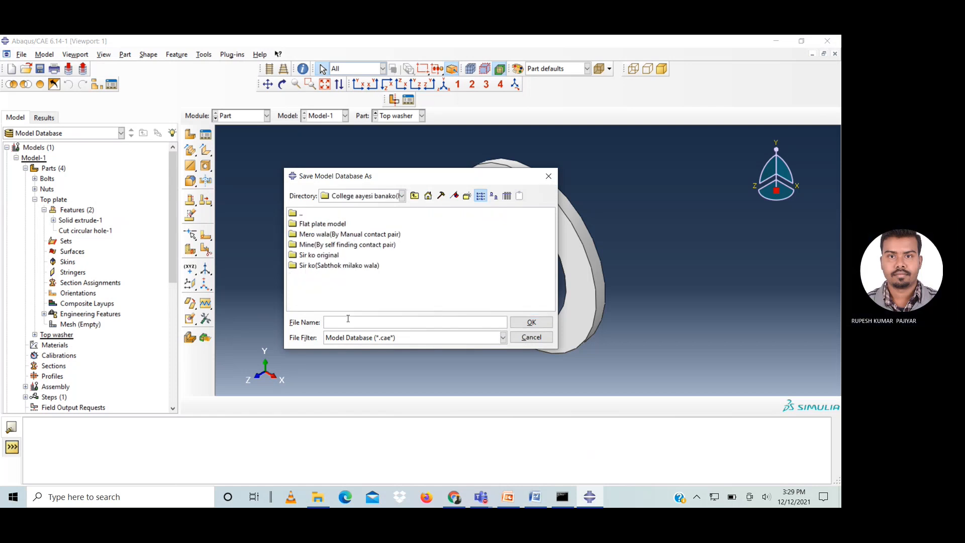
# - Create a new directory named New file inside the College aayesi banako(Research work) folder
pyautogui.rightClick(320, 290)
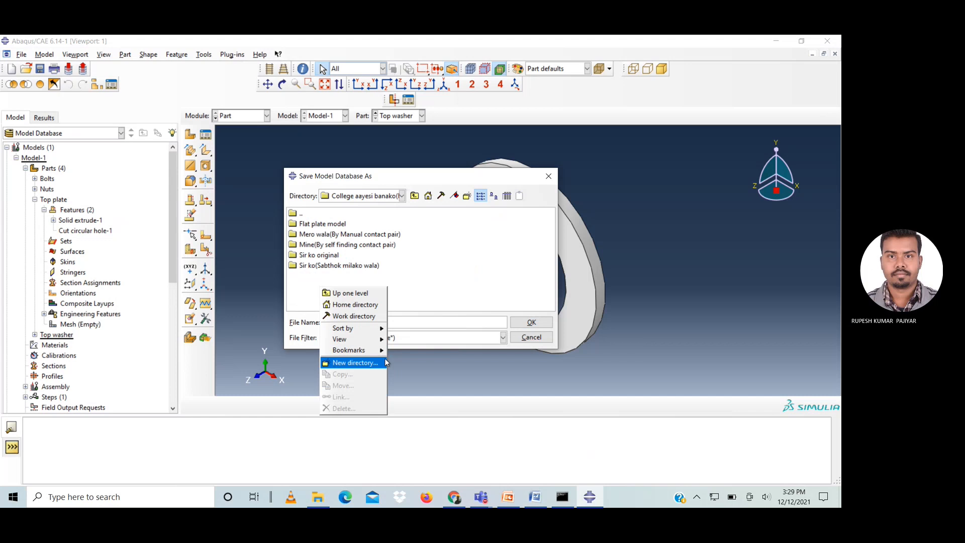
pyautogui.click(352, 363)
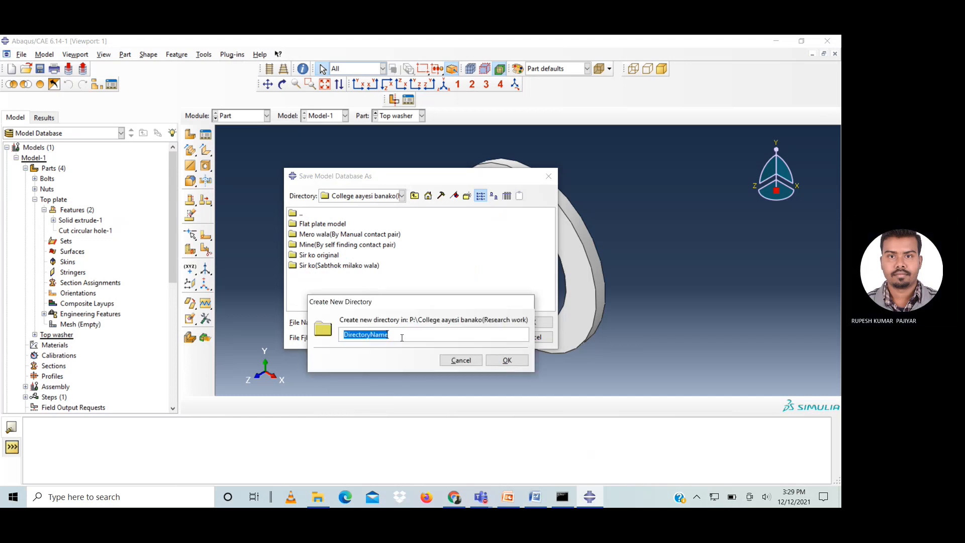
pyautogui.write('New file')
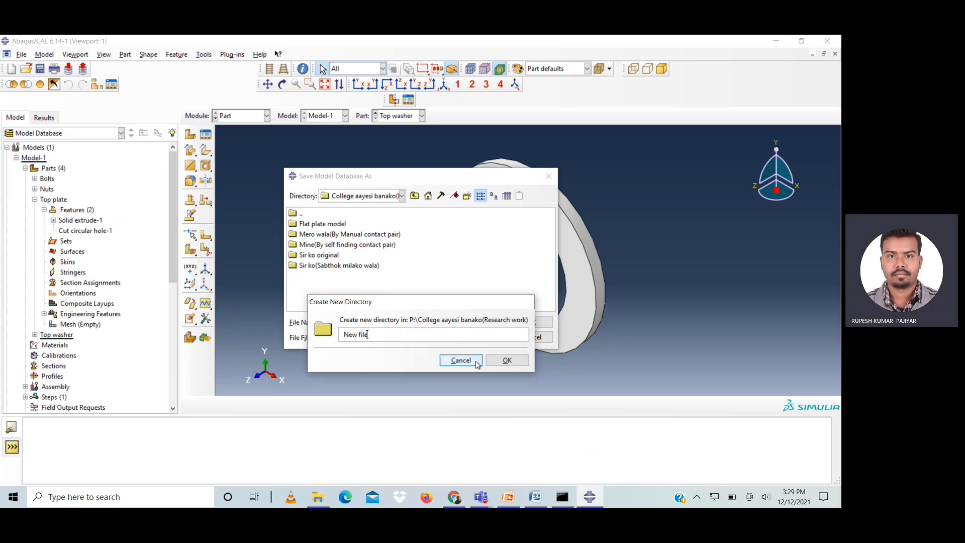
pyautogui.click(505, 360)
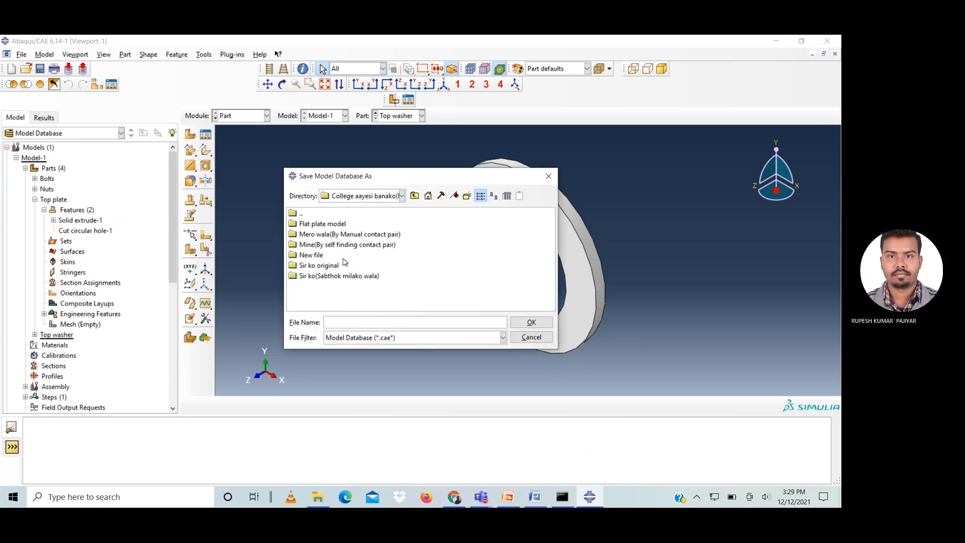
# - Save the model database as L type inside the New file folder
pyautogui.doubleClick(318, 255)
pyautogui.click(347, 322)
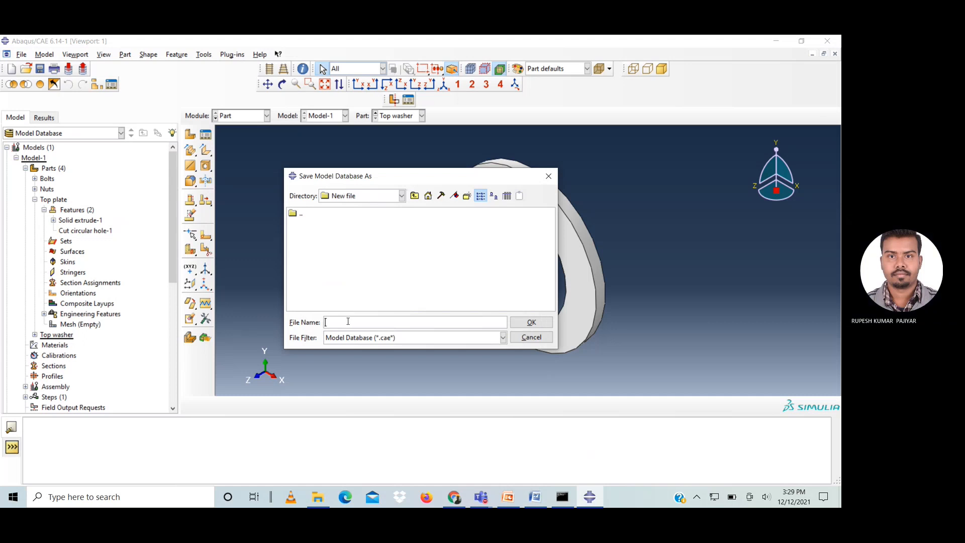
pyautogui.write('L type')
pyautogui.click(522, 321)
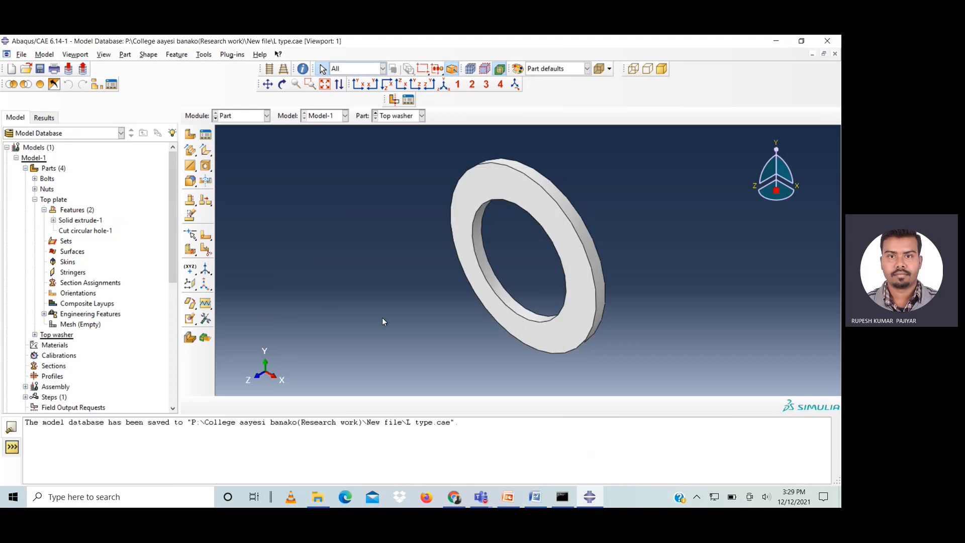
pyautogui.hotkey('ctrl', 's')
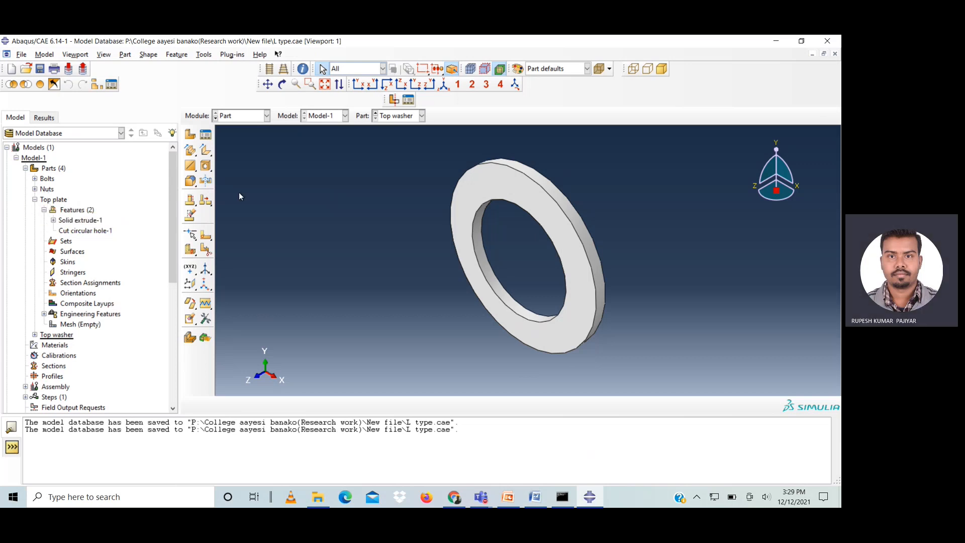
# - Collapse the Top plate entry in the model tree and copy the part as Bottom plate
pyautogui.click(44, 209)
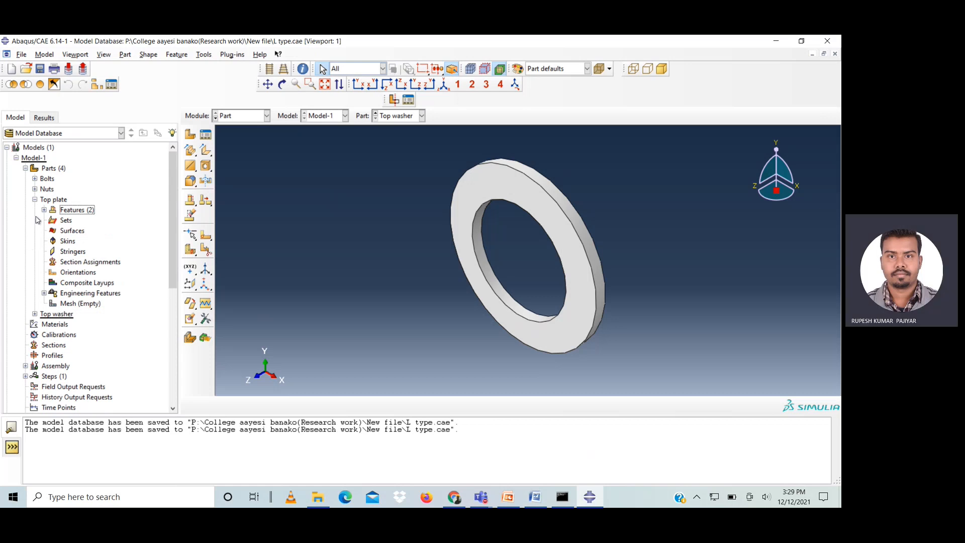
pyautogui.click(35, 199)
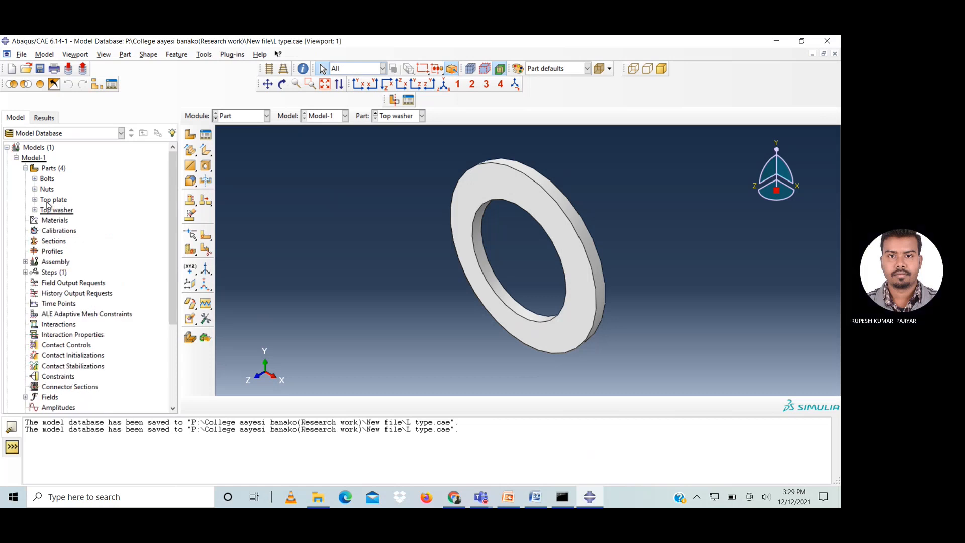
pyautogui.click(51, 201)
pyautogui.rightClick(52, 202)
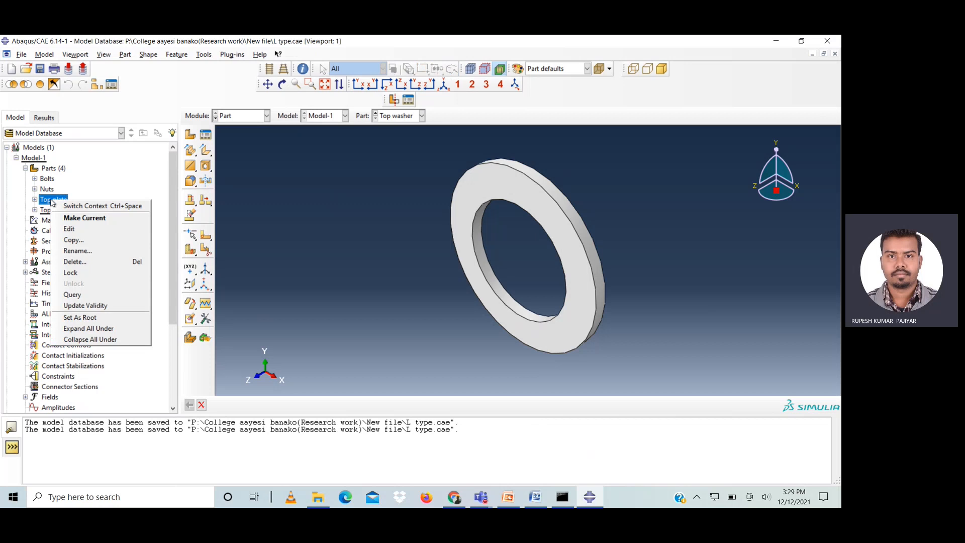
pyautogui.click(70, 240)
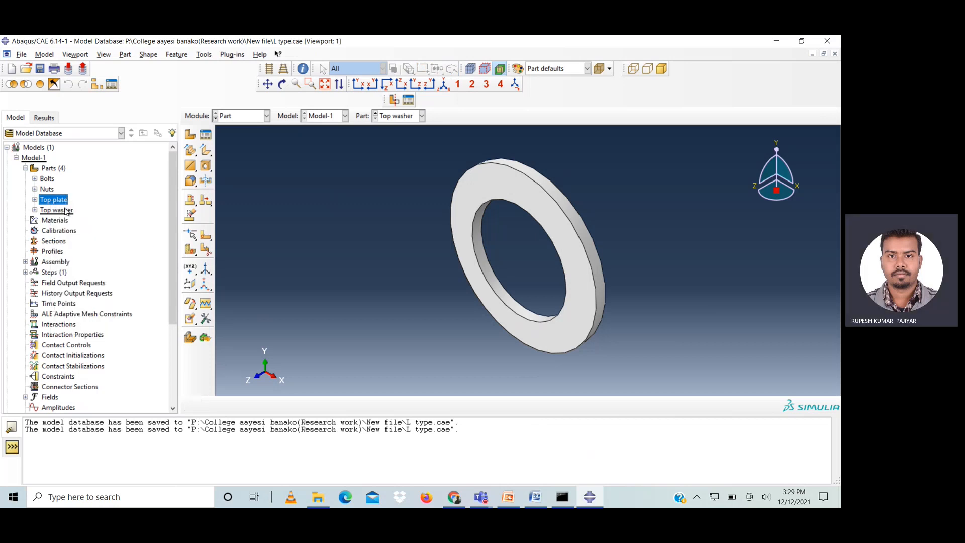
pyautogui.write('Bottom plate')
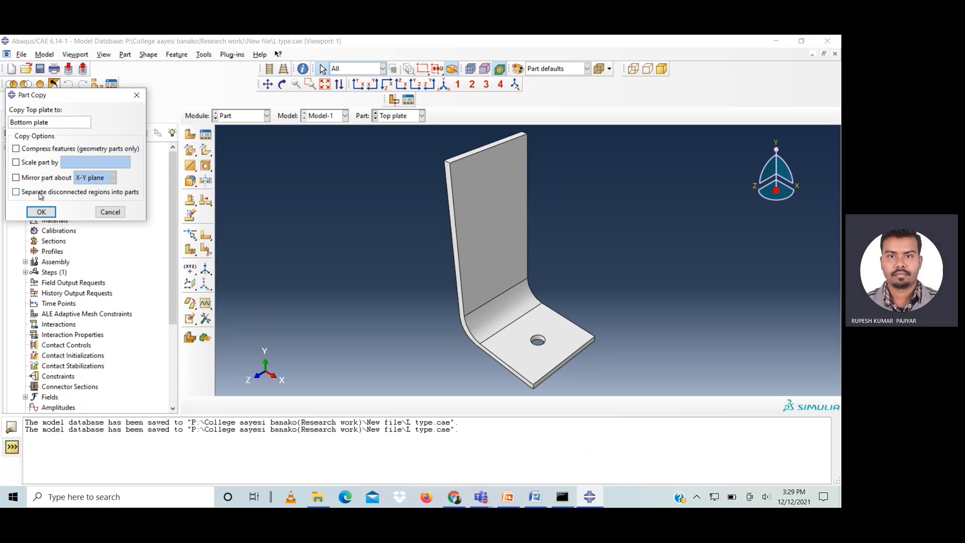
pyautogui.click(41, 212)
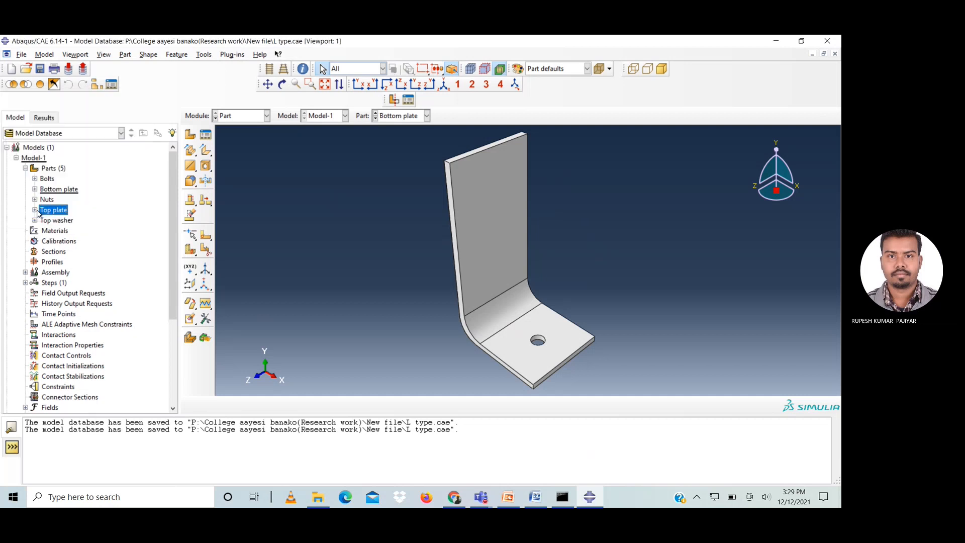
# - Copy the Top washer part as Bottom washer and save the model database
pyautogui.click(53, 220)
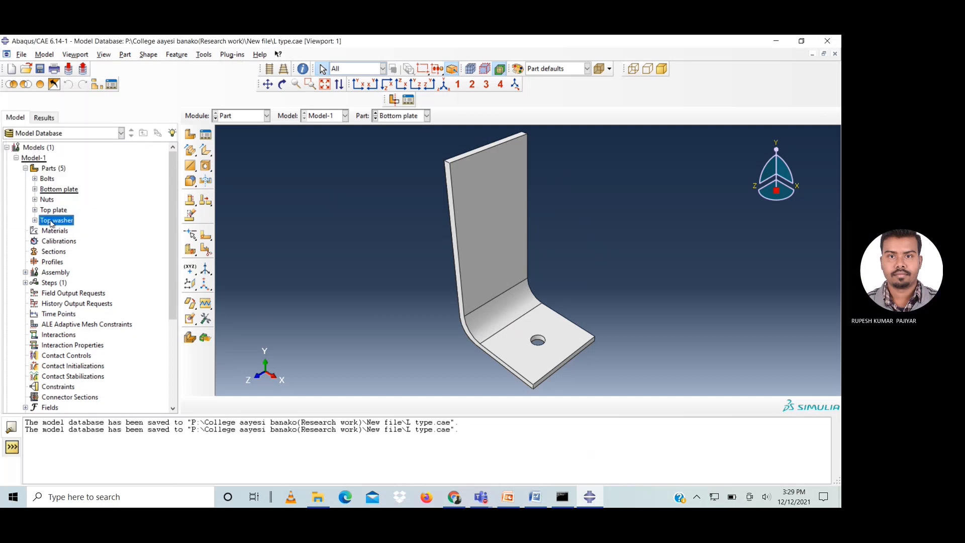
pyautogui.rightClick(52, 220)
pyautogui.click(70, 261)
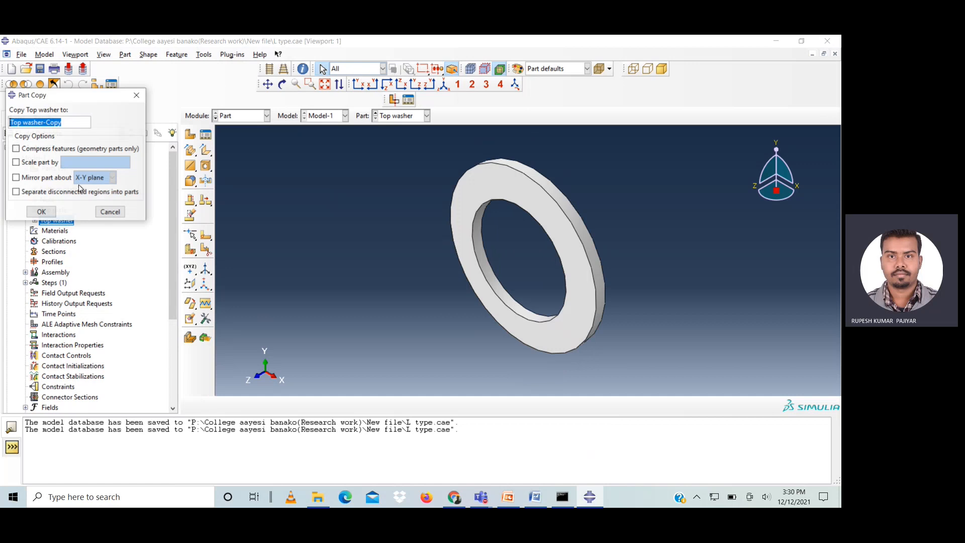
pyautogui.write('Bottom wa')
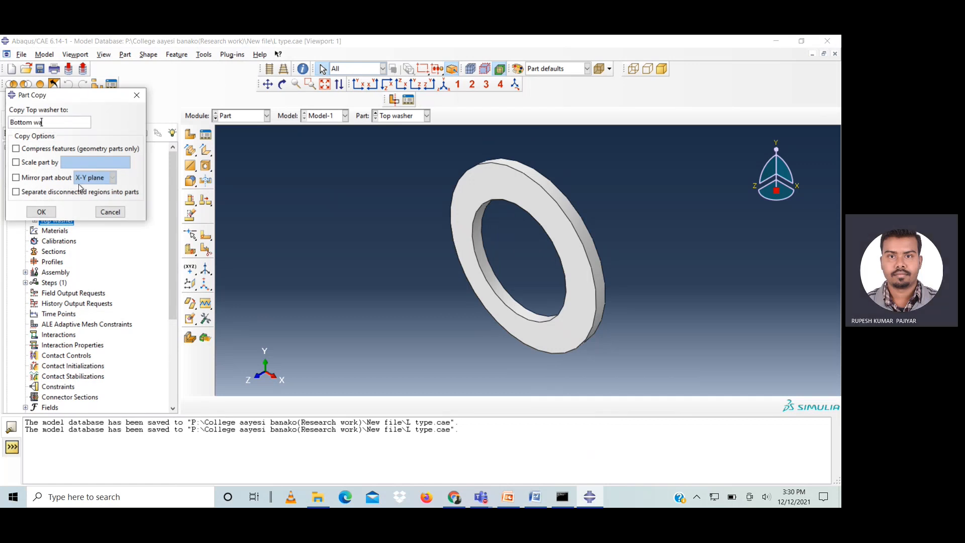
pyautogui.write('sher')
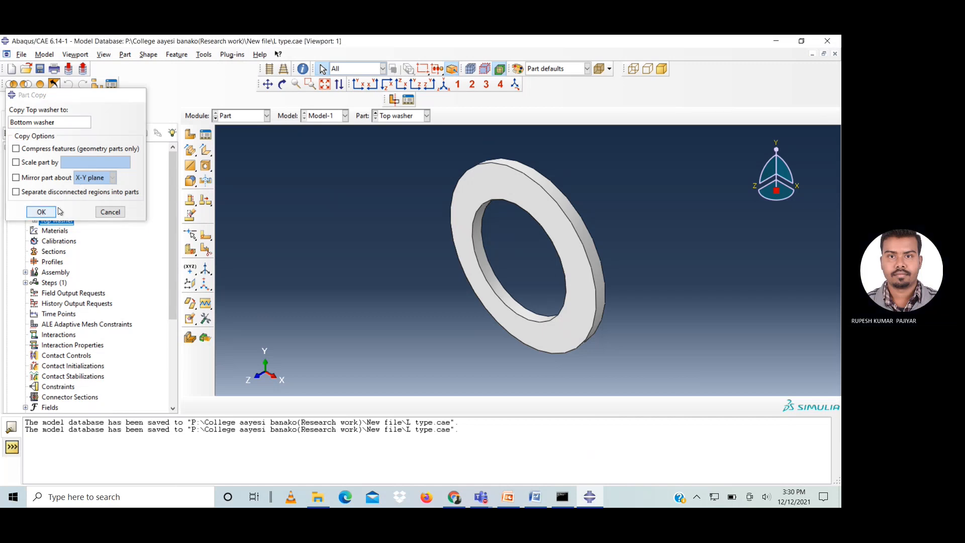
pyautogui.click(41, 212)
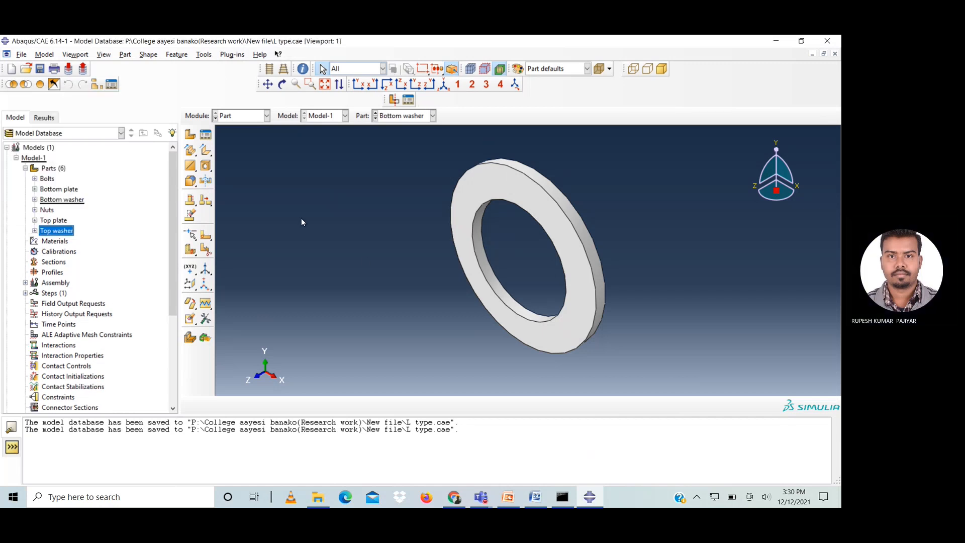
pyautogui.hotkey('ctrl', 's')
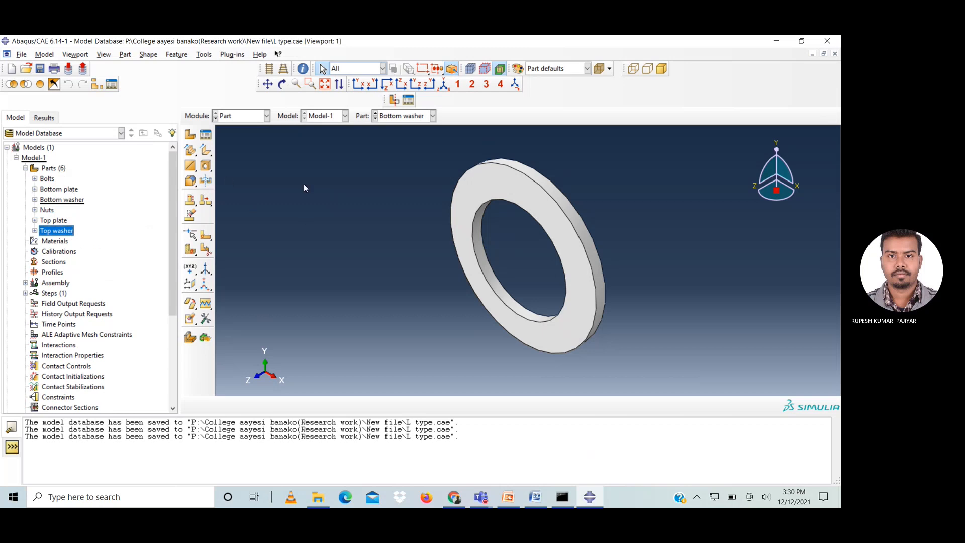
# - Switch to the Property module and create a material named Plates with an elastic behavior
pyautogui.click(250, 116)
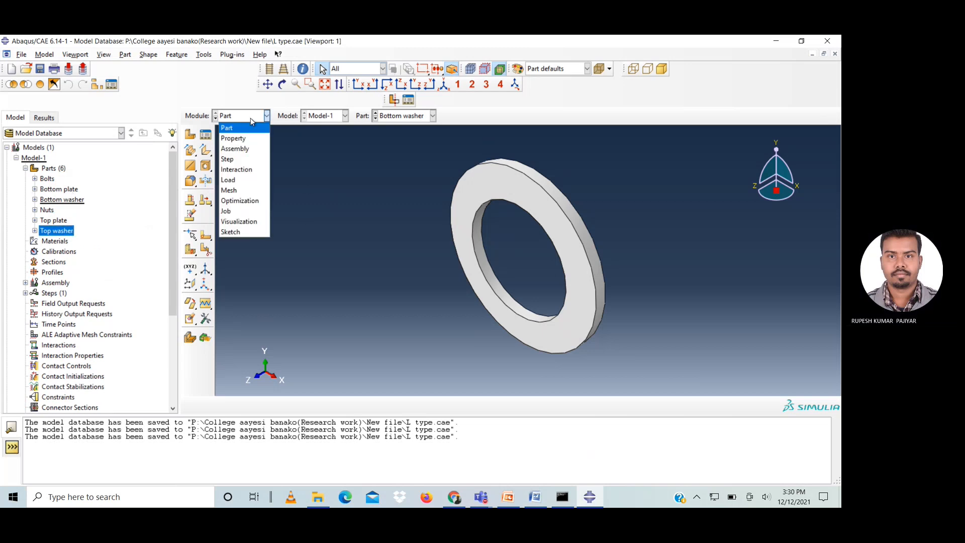
pyautogui.click(235, 139)
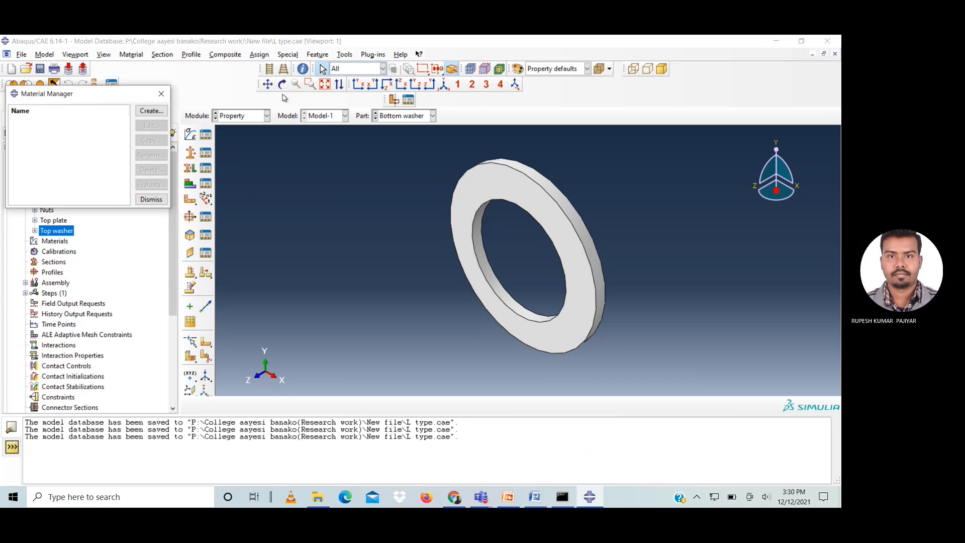
pyautogui.click(151, 111)
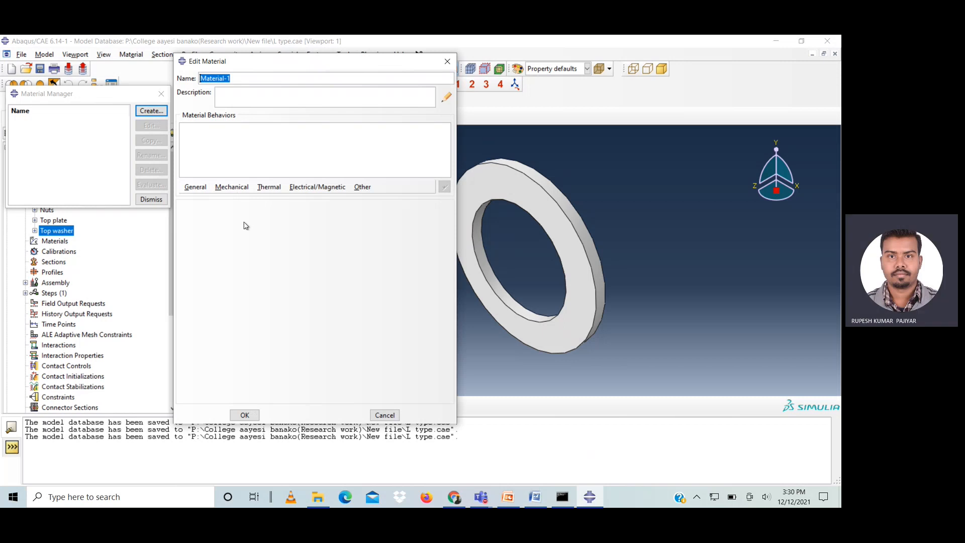
pyautogui.write('Plates')
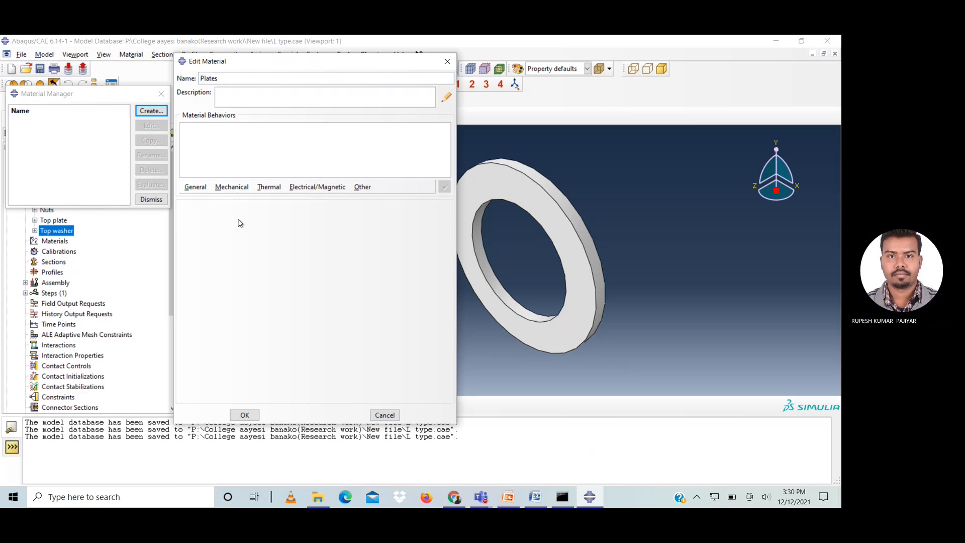
pyautogui.click(229, 188)
pyautogui.moveTo(302, 199)
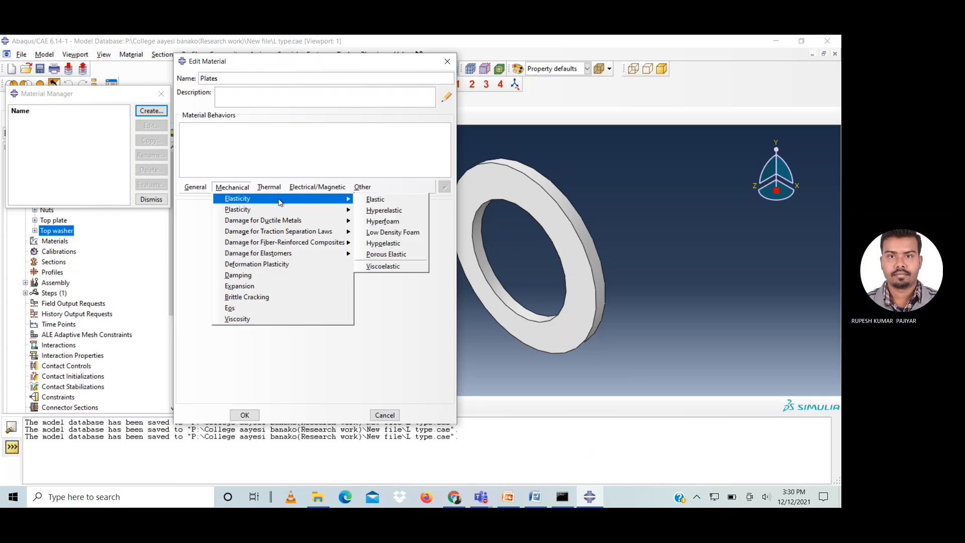
pyautogui.click(366, 201)
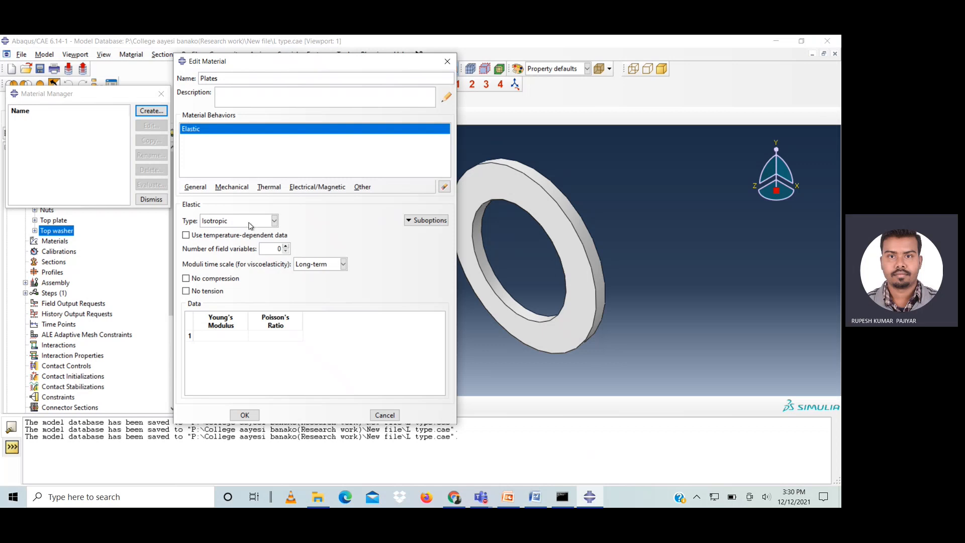
# - Set the Plates elastic type to Engineering Constants with E1 140000, E2 10000 and E3 10000
pyautogui.click(250, 222)
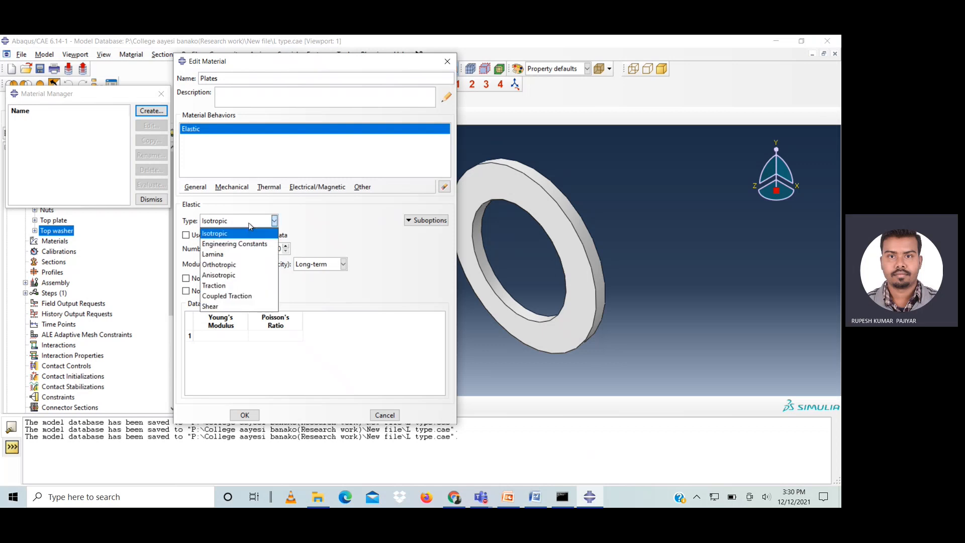
pyautogui.click(253, 245)
pyautogui.click(221, 328)
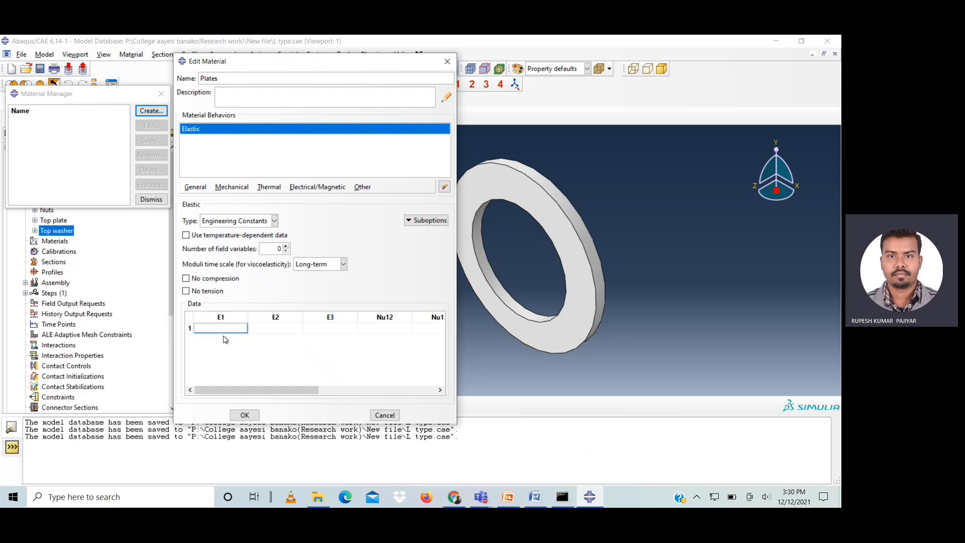
pyautogui.write('140000')
pyautogui.click(264, 326)
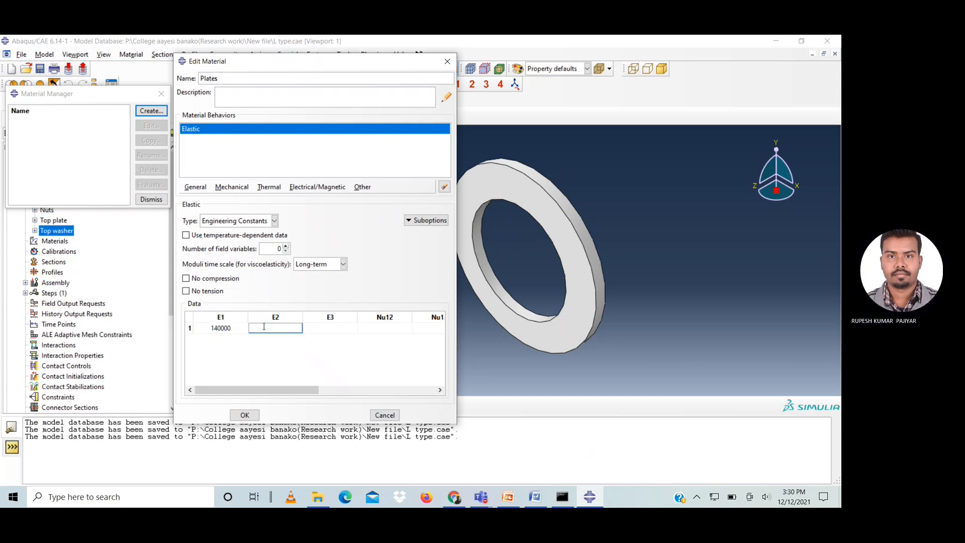
pyautogui.write('10000')
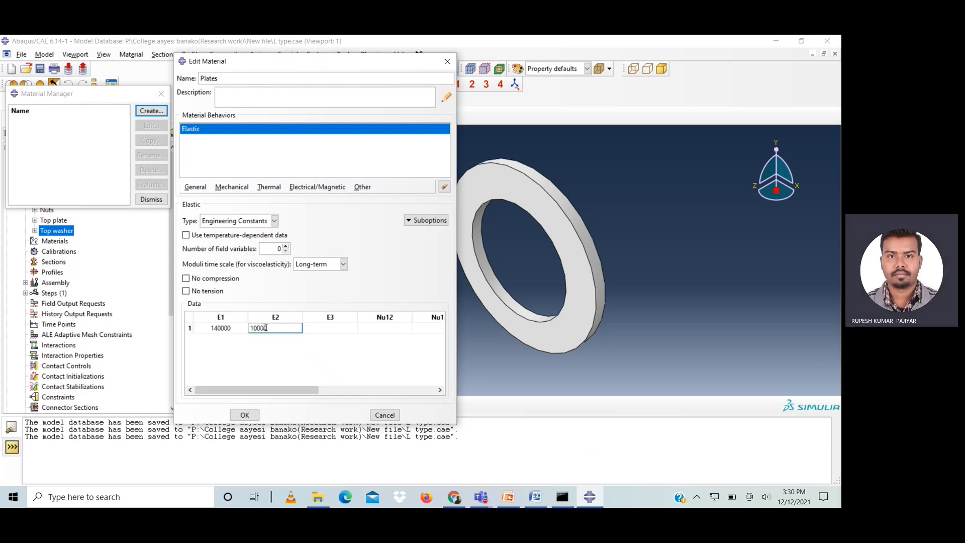
pyautogui.click(325, 328)
pyautogui.write('10000')
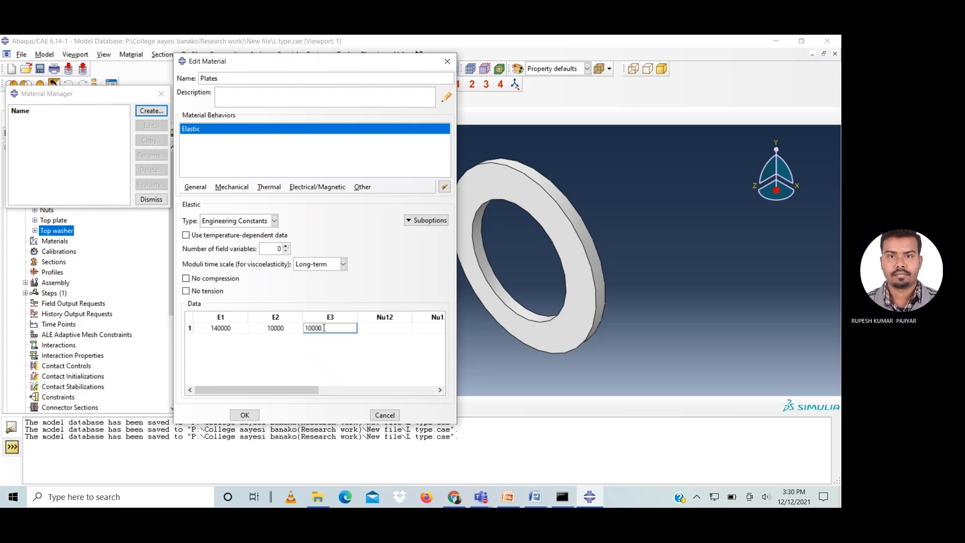
# - Set the Plates Poisson's ratios to Nu12 0.3, Nu13 0.3 and Nu23 0.5
pyautogui.click(391, 329)
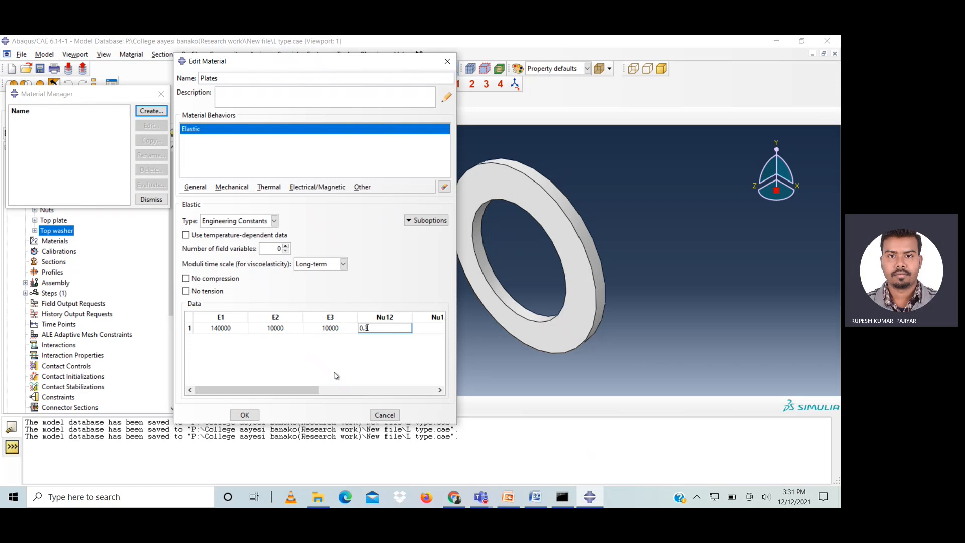
pyautogui.moveTo(317, 391); pyautogui.dragTo(395, 396)
pyautogui.click(294, 327)
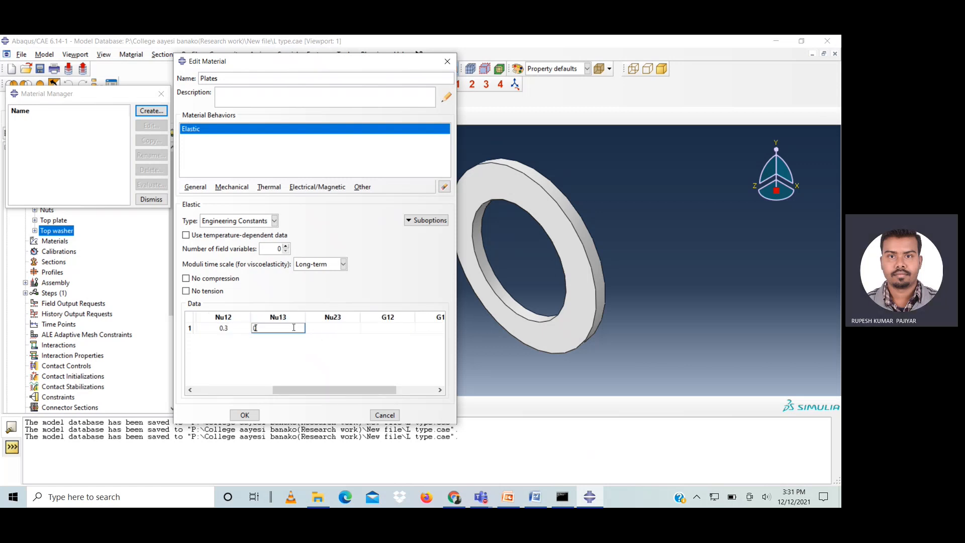
pyautogui.click(322, 329)
# - Set the Plates shear moduli G12 and G13 to 5200, fill in G23, and accept the material
pyautogui.moveTo(334, 390); pyautogui.dragTo(373, 390)
pyautogui.click(312, 329)
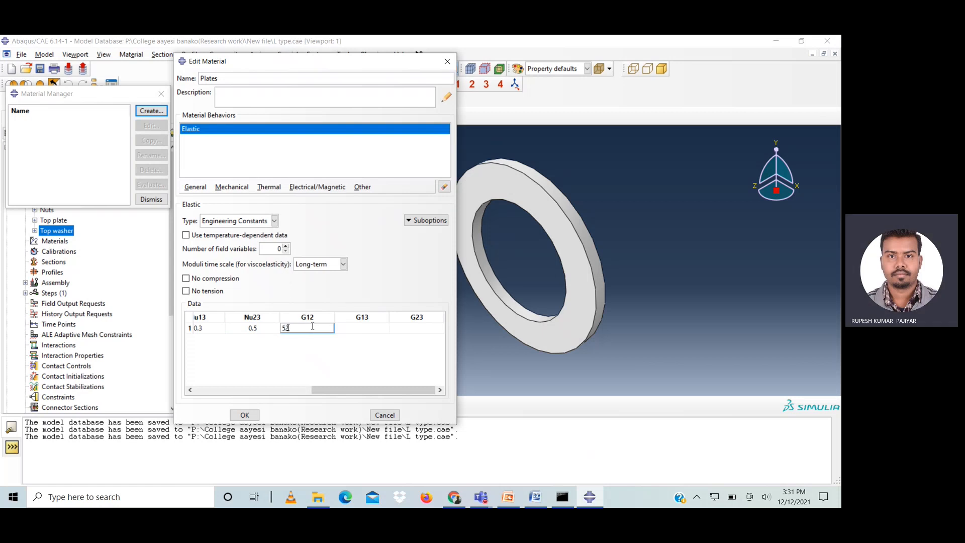
pyautogui.click(360, 328)
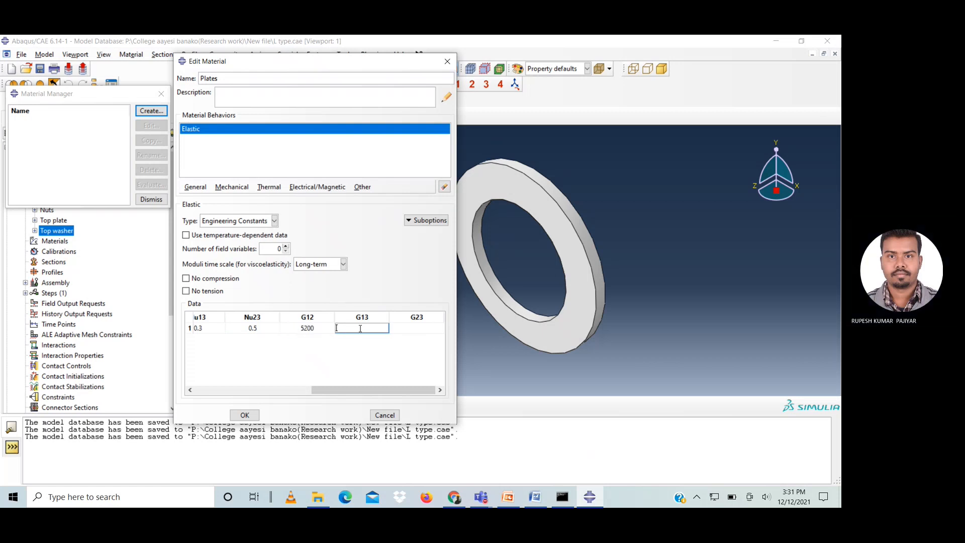
pyautogui.write('5200')
pyautogui.click(405, 327)
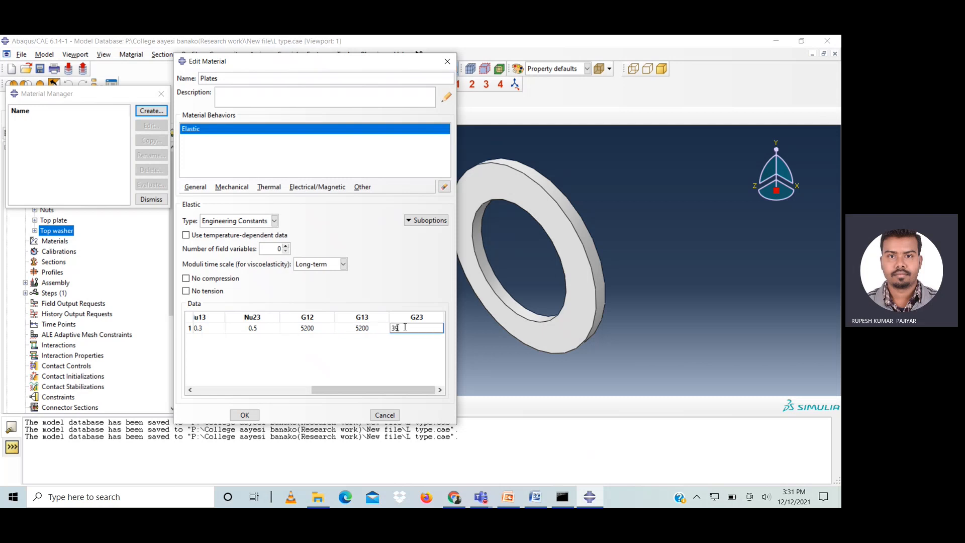
pyautogui.click(242, 416)
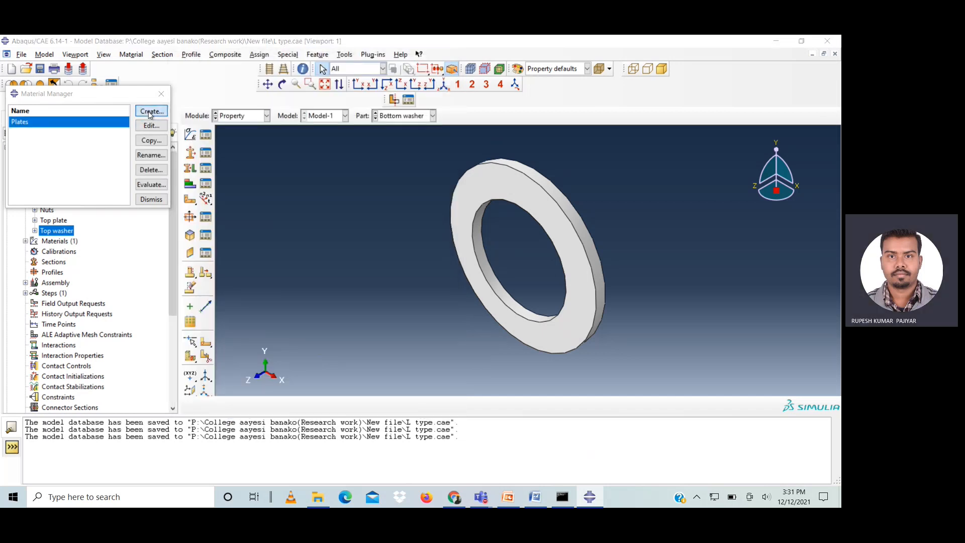
# - Start a second material named Bolts and Nuts and add an elastic behavior to it
pyautogui.click(149, 115)
pyautogui.write('B')
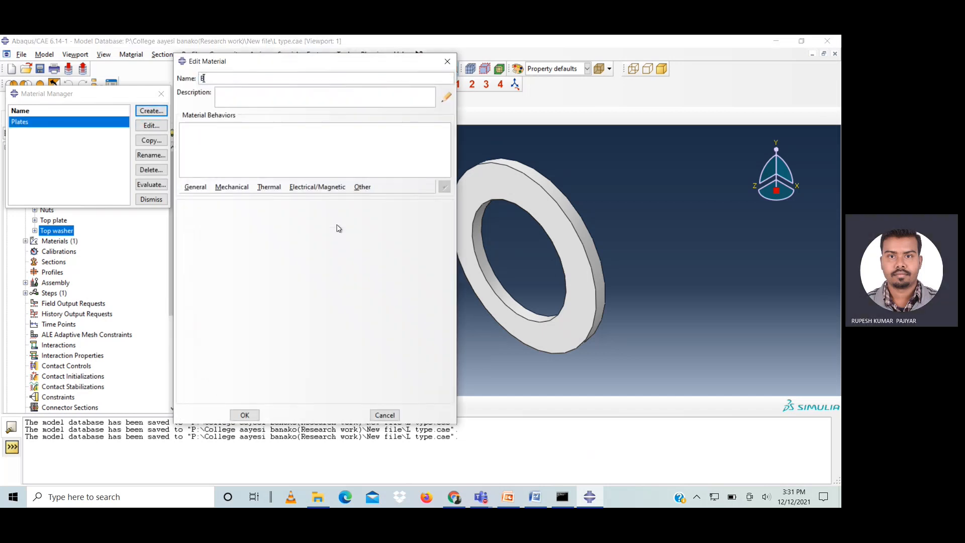
pyautogui.write('olts and Nuts')
pyautogui.click(232, 187)
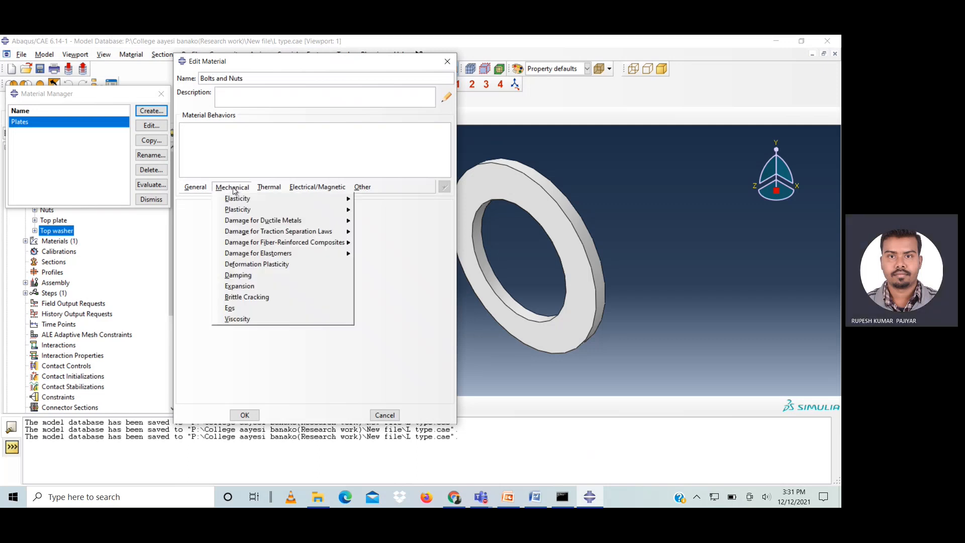
pyautogui.moveTo(240, 199)
pyautogui.click(369, 199)
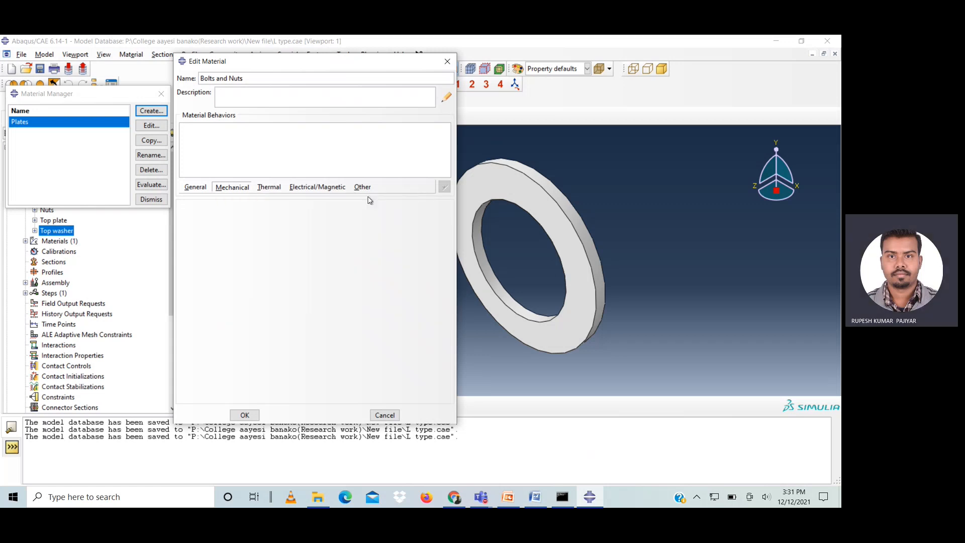
# - Set the Bolts and Nuts Young's modulus to 110000 and Poisson's ratio to 0.29, and accept the material
pyautogui.click(232, 334)
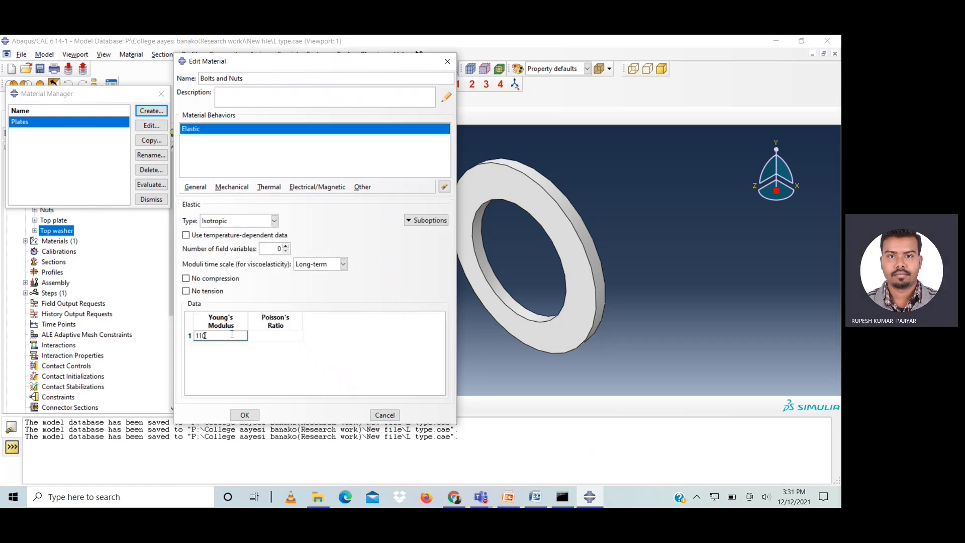
pyautogui.write('000')
pyautogui.click(270, 335)
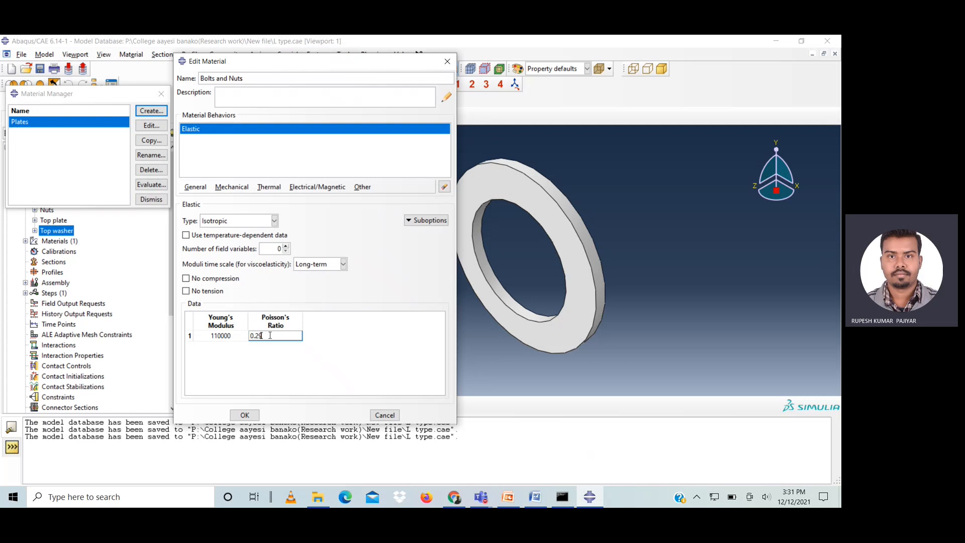
pyautogui.click(242, 413)
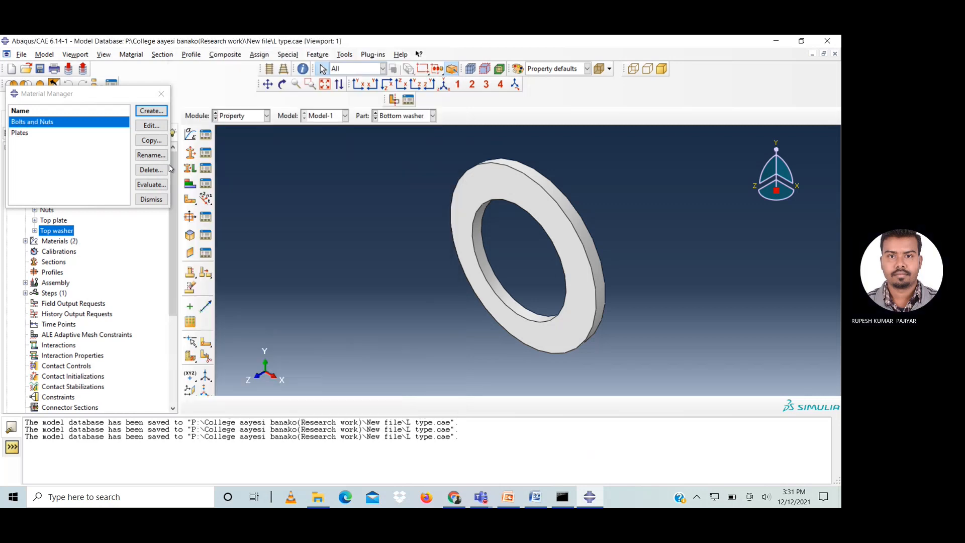
# - Start a third material named washers and add an elastic behavior to it
pyautogui.click(151, 111)
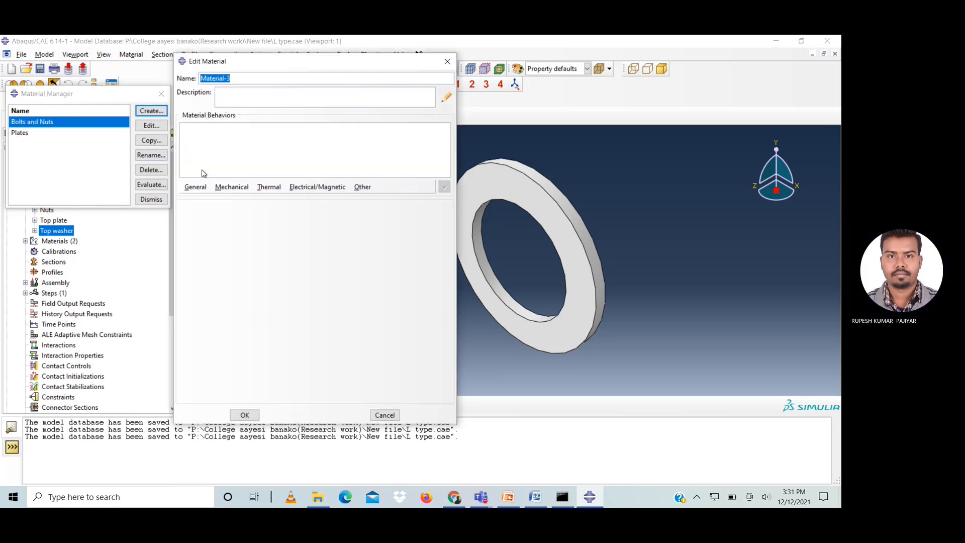
pyautogui.write('wash')
pyautogui.click(229, 187)
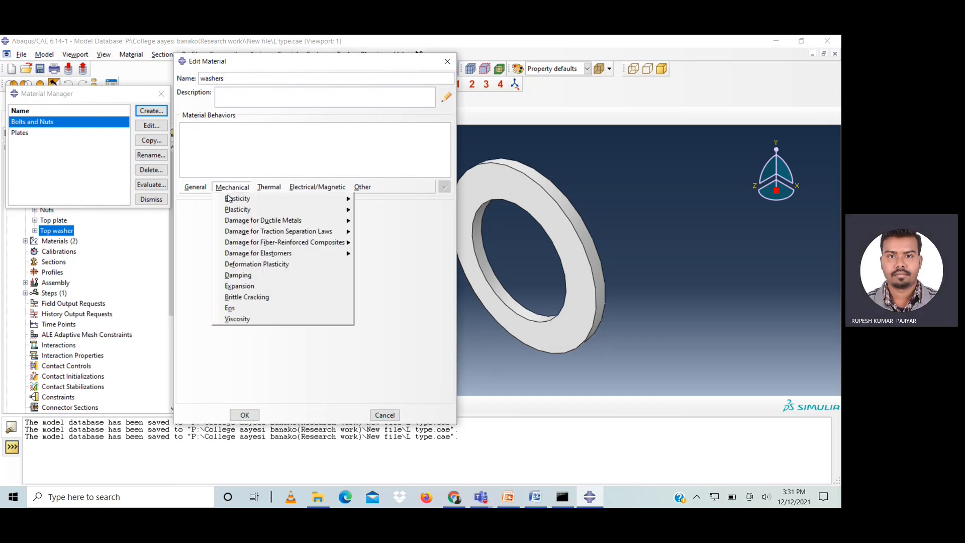
pyautogui.moveTo(268, 200)
pyautogui.click(375, 199)
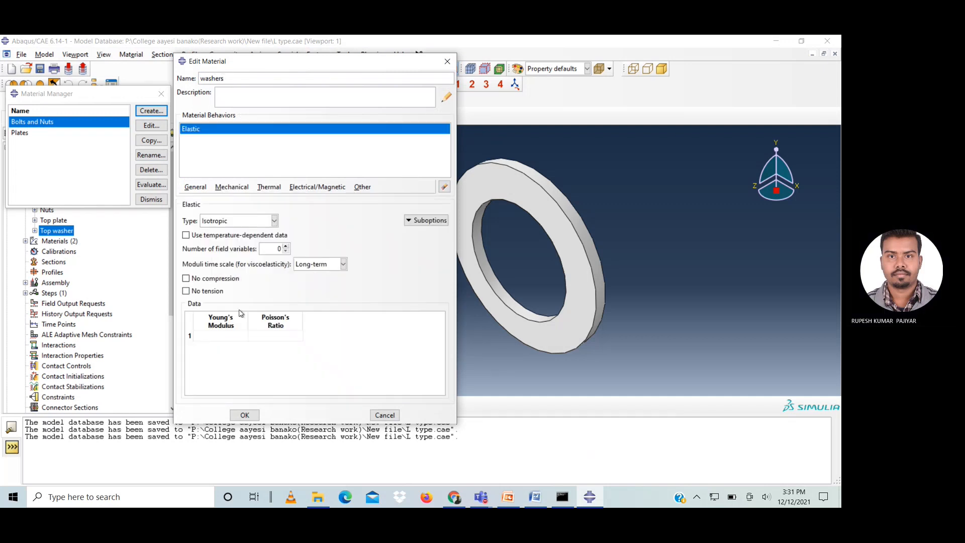
# - Set the washers Young's modulus to 210000, fill in the Poisson's ratio, accept the material and close the material manager
pyautogui.click(231, 336)
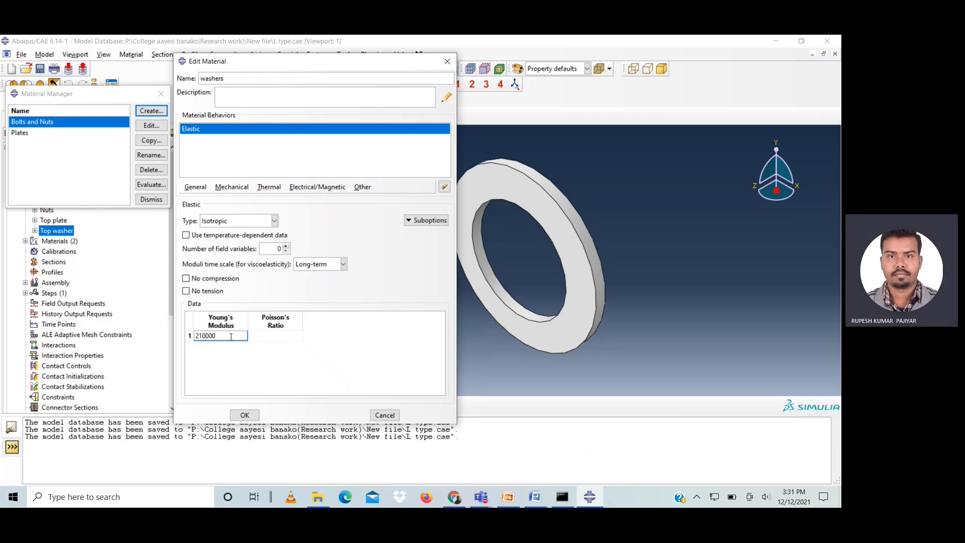
pyautogui.click(280, 336)
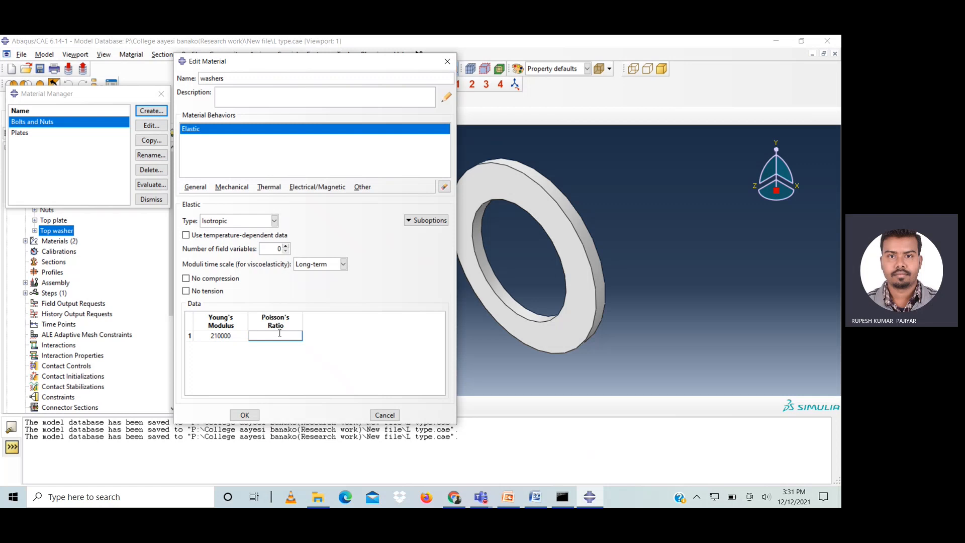
pyautogui.click(245, 415)
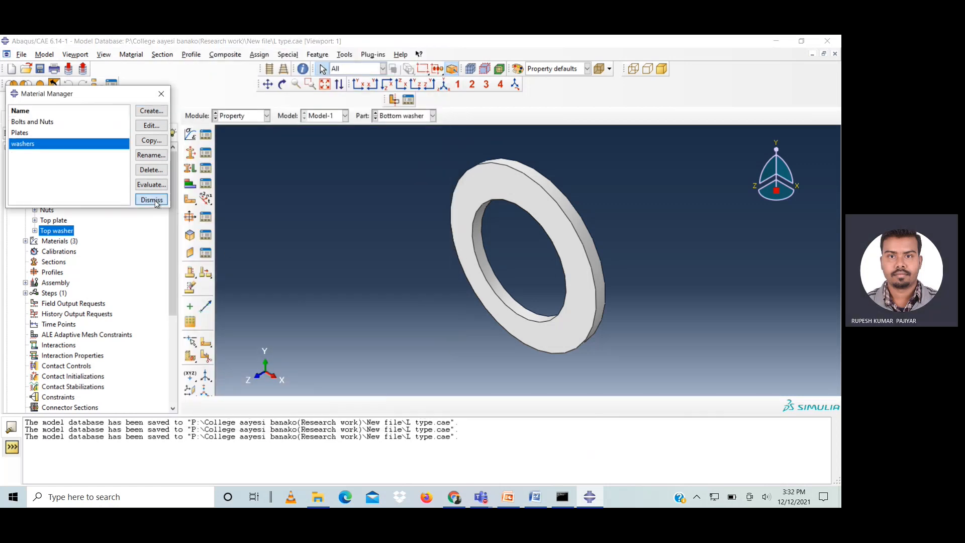
pyautogui.click(152, 199)
# - Create a solid homogeneous section named Bolts and nuts that uses the Bolts and Nuts material
pyautogui.click(190, 153)
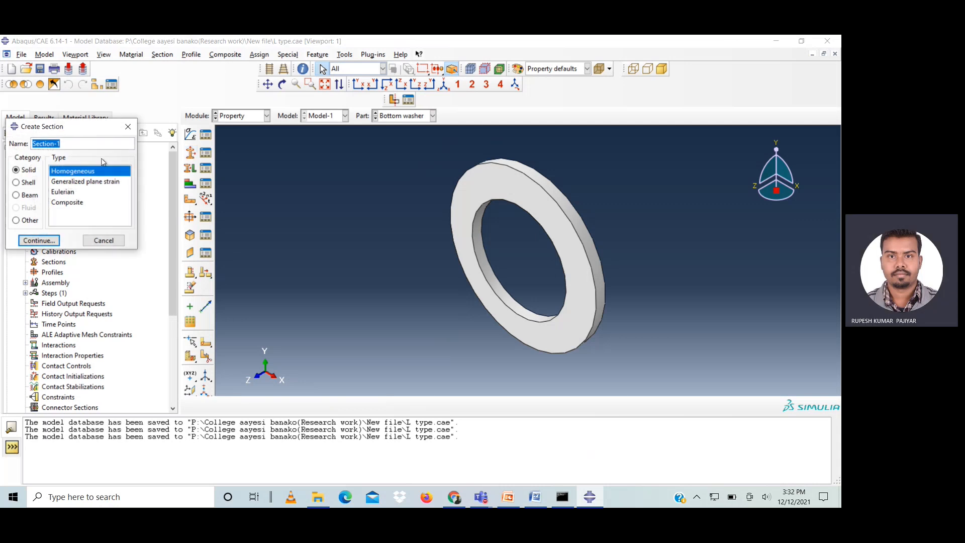
pyautogui.write('B')
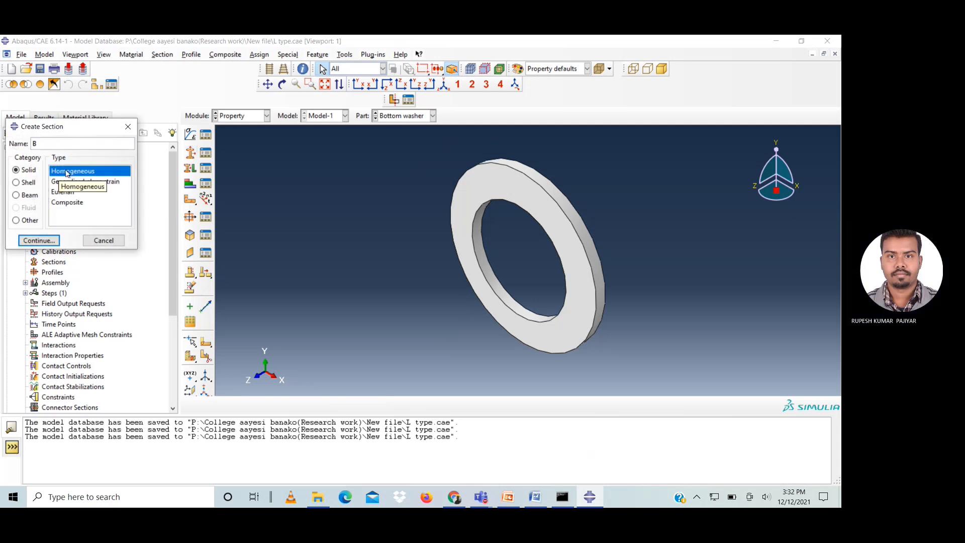
pyautogui.write('olts and nuts')
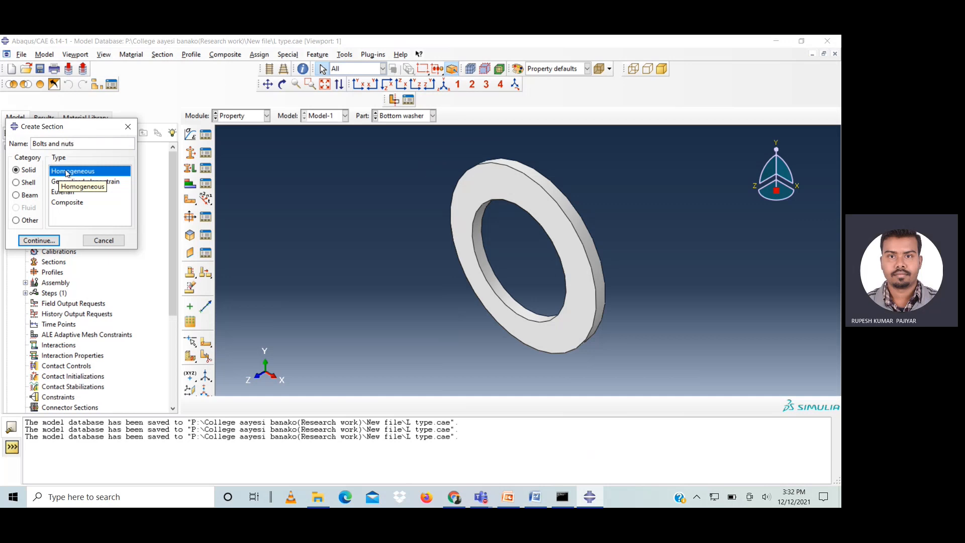
pyautogui.click(38, 240)
pyautogui.click(50, 191)
pyautogui.click(51, 200)
pyautogui.click(42, 222)
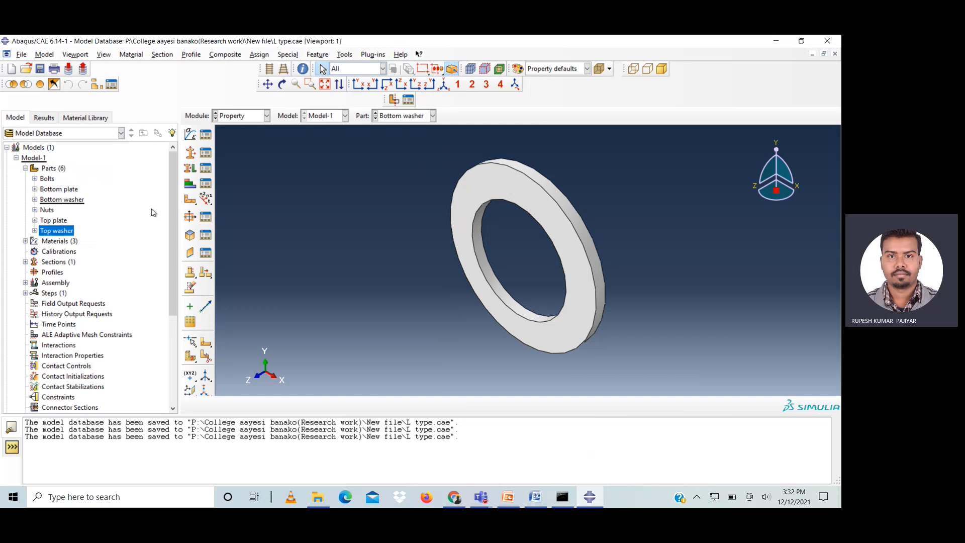
# - Create a solid homogeneous section named washers that uses the washers material
pyautogui.click(191, 152)
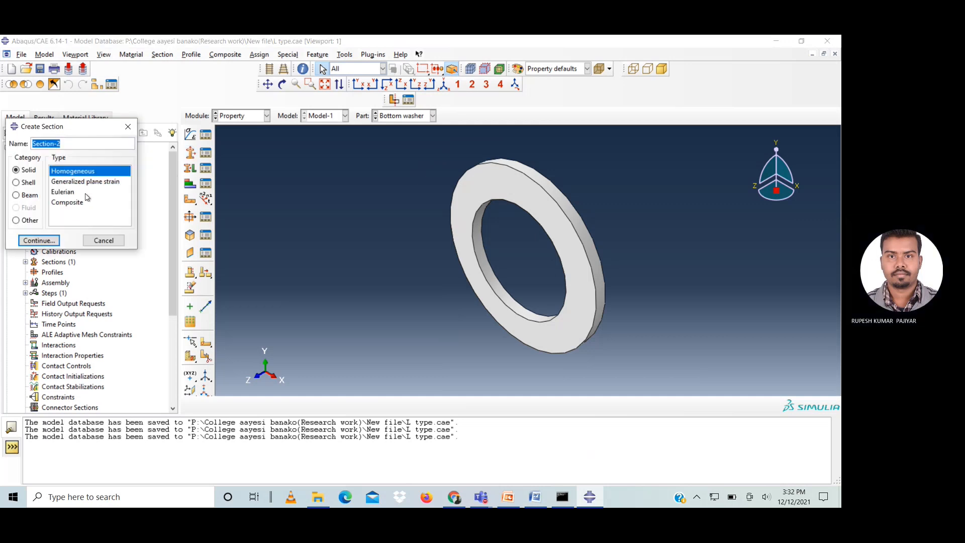
pyautogui.write('washers')
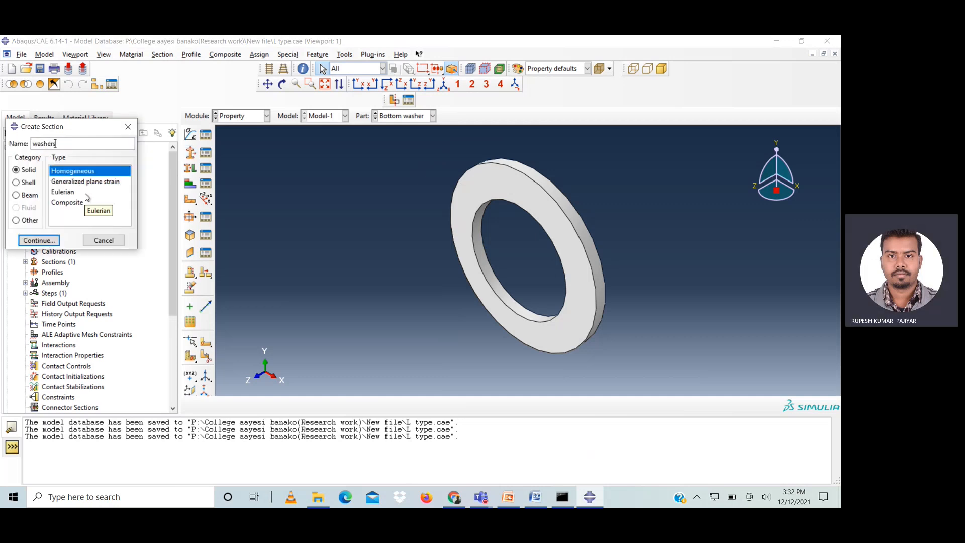
pyautogui.click(40, 241)
pyautogui.click(53, 189)
pyautogui.click(48, 222)
pyautogui.click(40, 222)
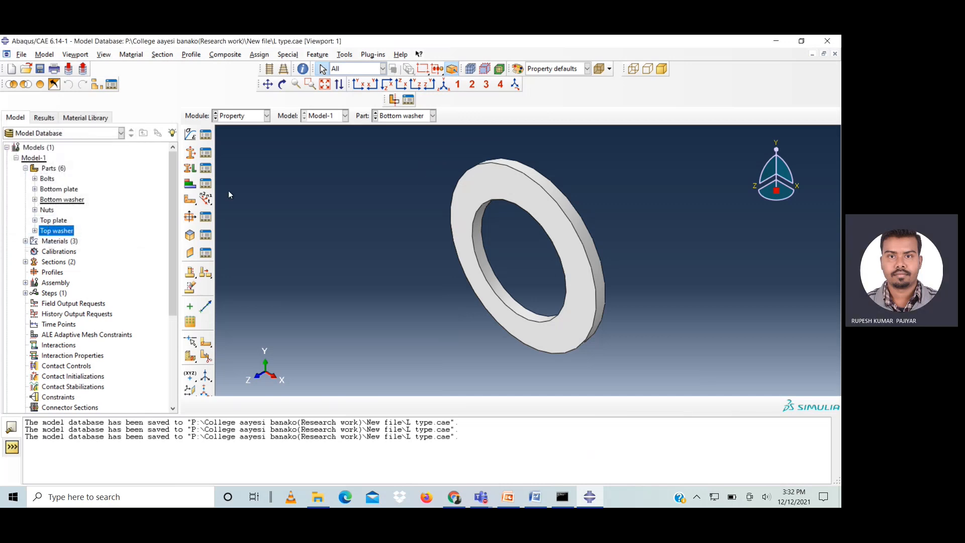
# - Create a solid homogeneous section named plates that uses the Plates material
pyautogui.click(190, 152)
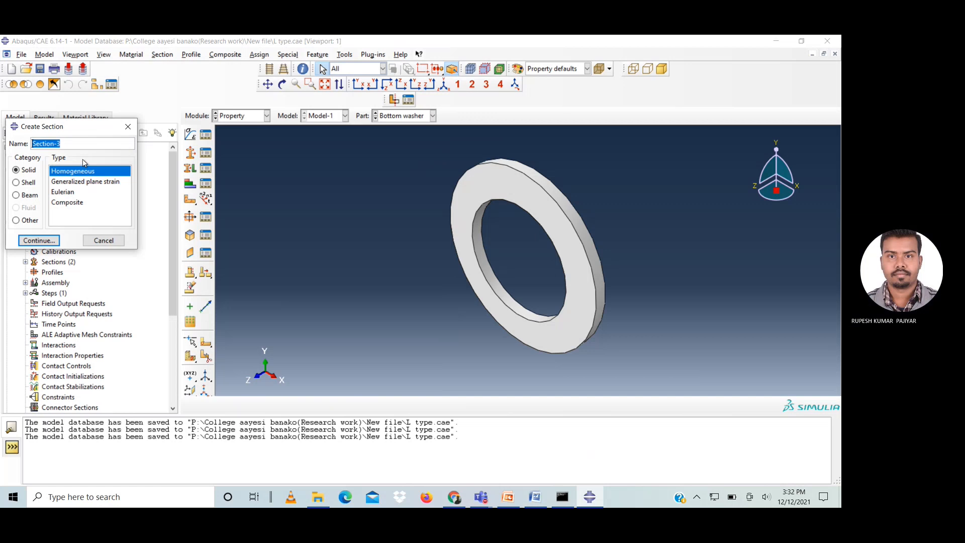
pyautogui.write('plates')
pyautogui.click(39, 240)
pyautogui.click(50, 188)
pyautogui.click(47, 212)
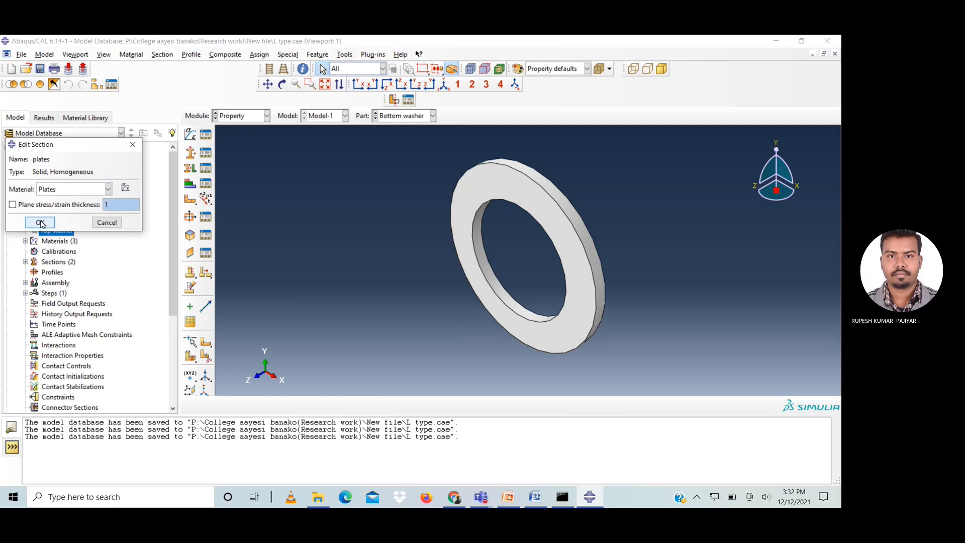
pyautogui.click(40, 222)
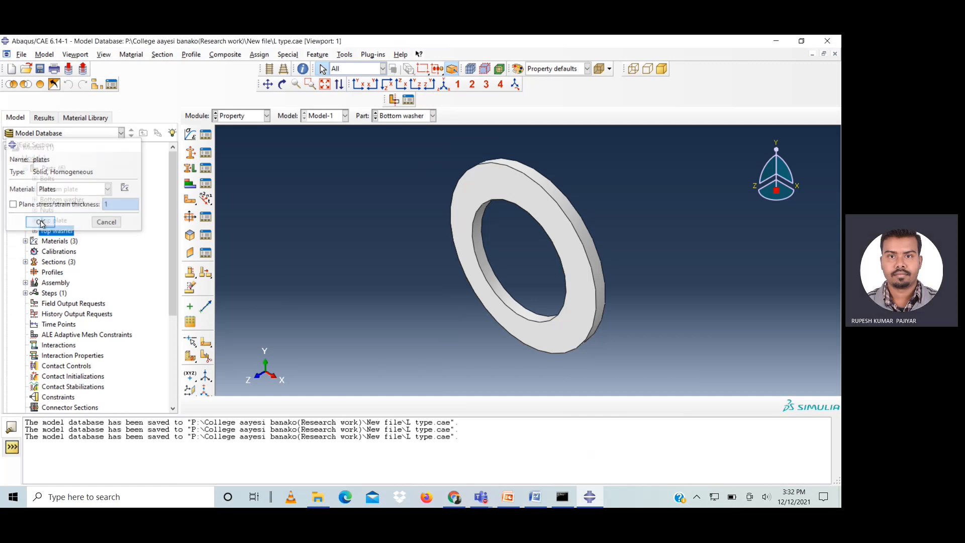
# - Assign the Bolts and nuts section to the entire Bolts part
pyautogui.click(397, 117)
pyautogui.click(397, 128)
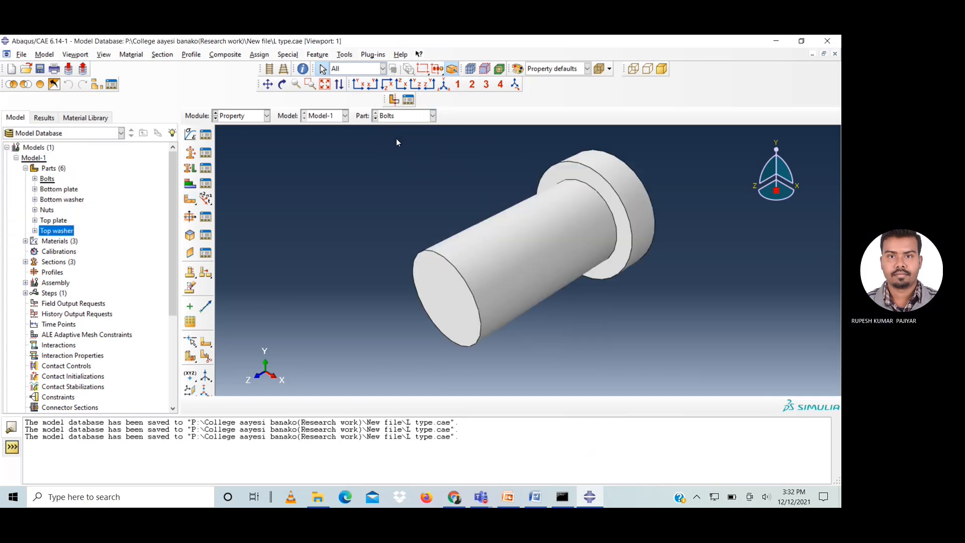
pyautogui.click(190, 168)
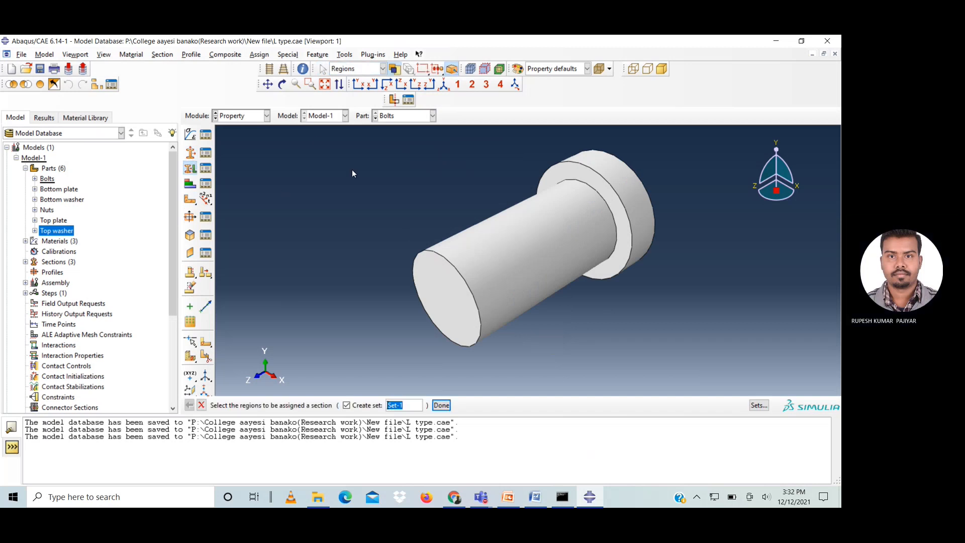
pyautogui.moveTo(318, 132); pyautogui.dragTo(686, 361)
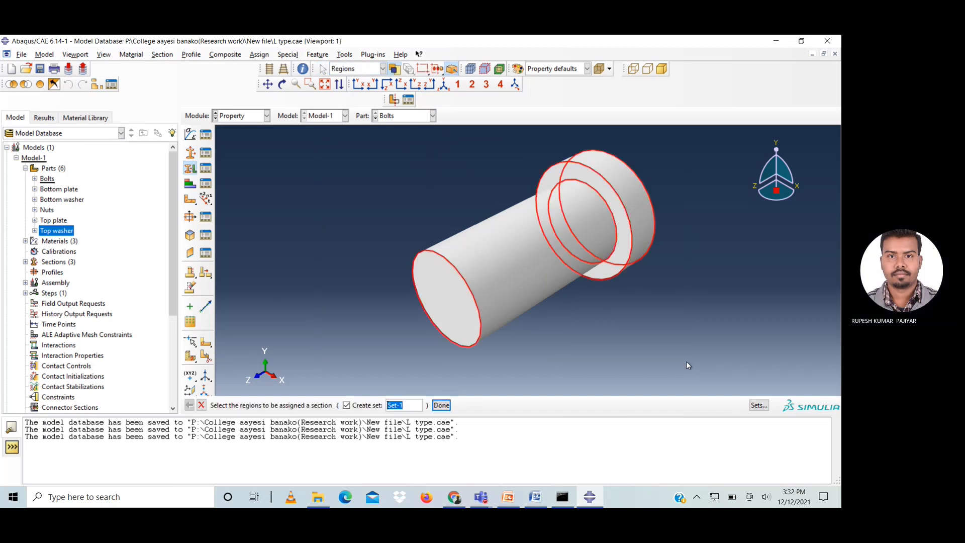
pyautogui.click(441, 405)
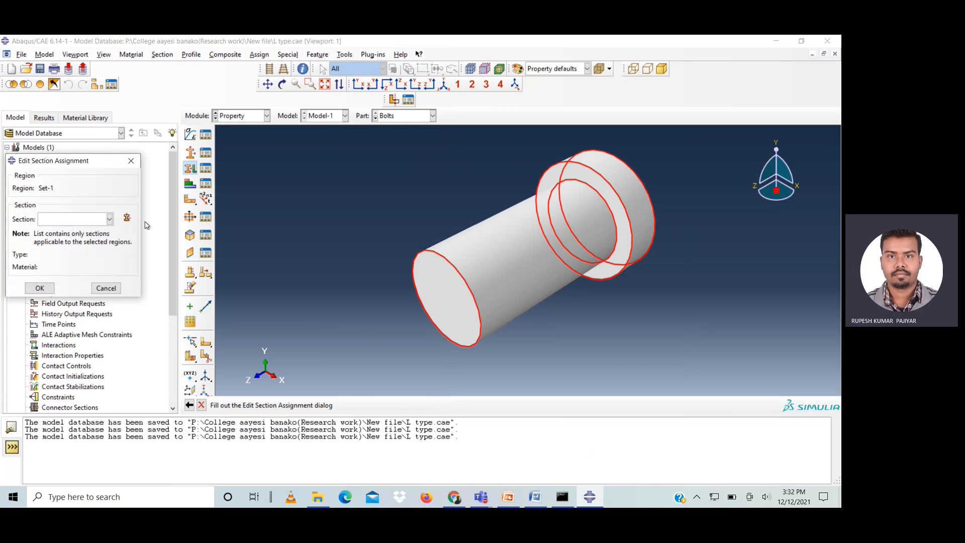
pyautogui.click(71, 220)
pyautogui.click(64, 232)
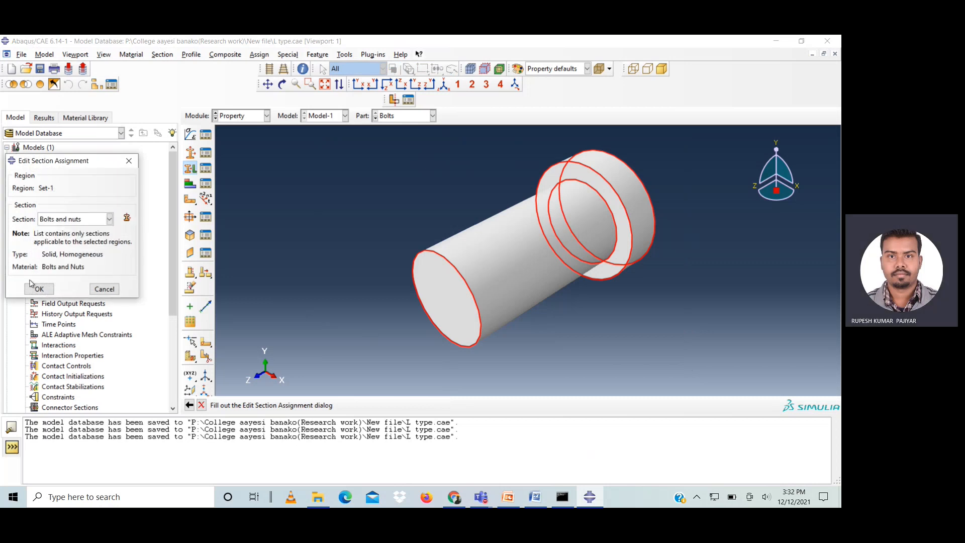
pyautogui.click(40, 288)
# - Assign the plates section to the entire Bottom plate part
pyautogui.click(402, 116)
pyautogui.click(397, 135)
pyautogui.click(191, 154)
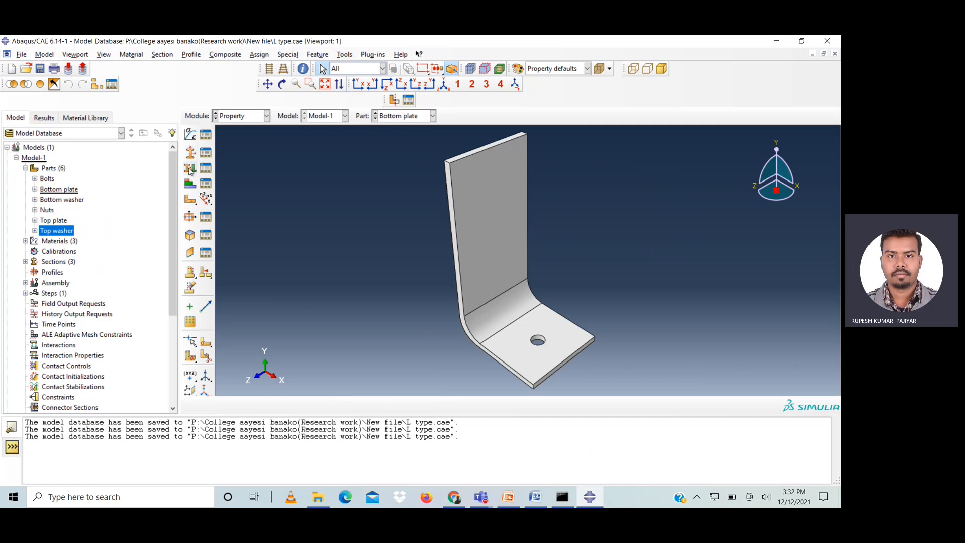
pyautogui.moveTo(394, 126); pyautogui.dragTo(624, 395)
pyautogui.click(438, 405)
pyautogui.click(109, 219)
pyautogui.click(62, 242)
pyautogui.click(39, 289)
# - Assign the washers section to the entire Bottom washer part
pyautogui.click(398, 116)
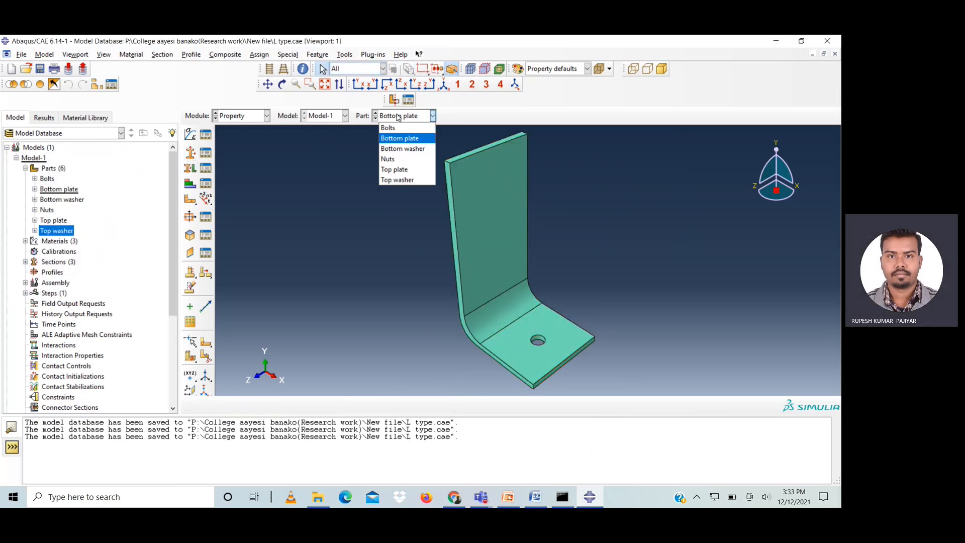
pyautogui.click(398, 146)
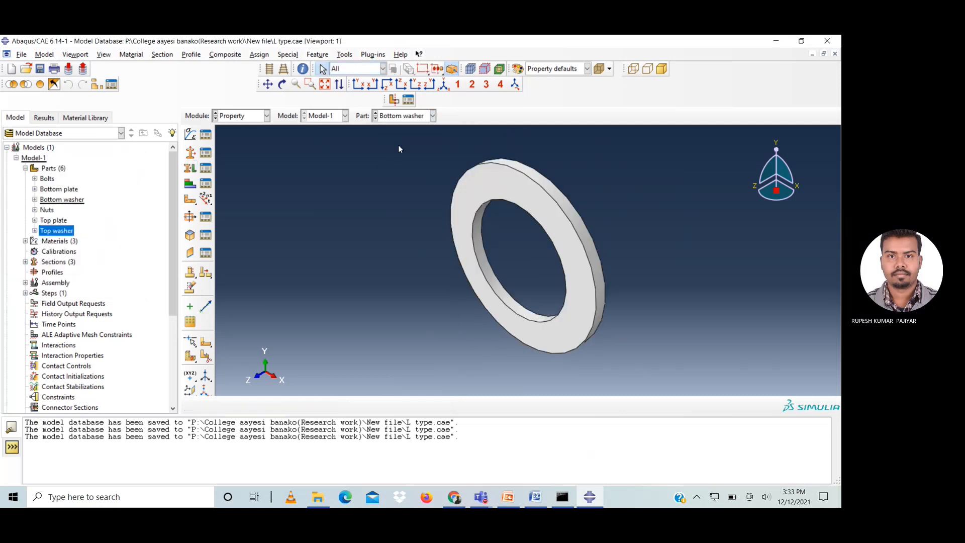
pyautogui.click(190, 168)
pyautogui.moveTo(383, 132); pyautogui.dragTo(642, 362)
pyautogui.click(441, 405)
pyautogui.click(109, 218)
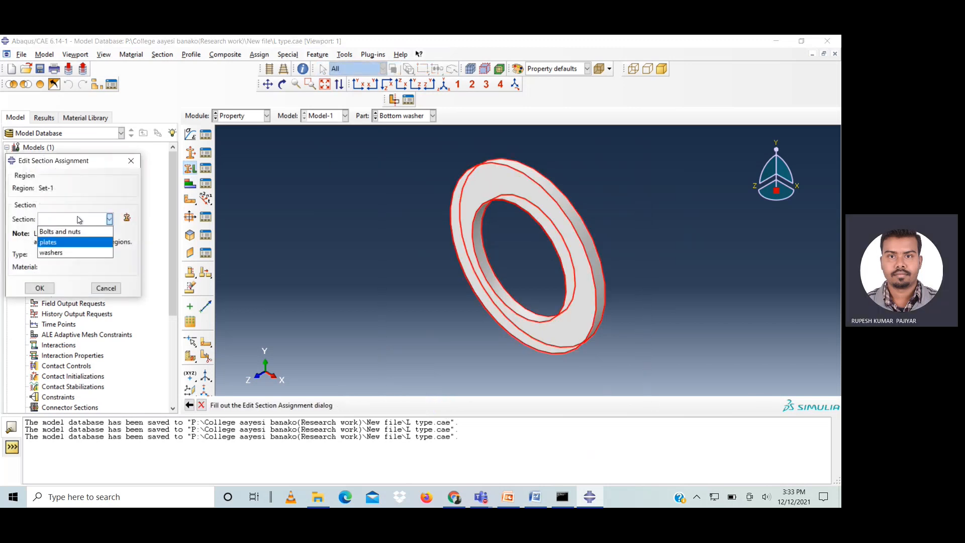
pyautogui.click(73, 246)
pyautogui.click(40, 288)
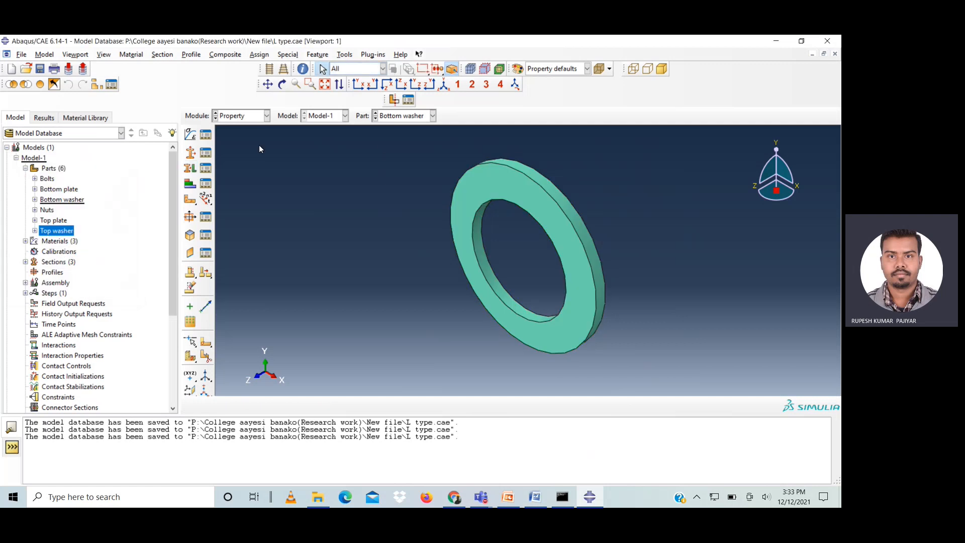
# - Assign the Bolts and nuts section to the entire Nuts part
pyautogui.click(378, 119)
pyautogui.click(394, 160)
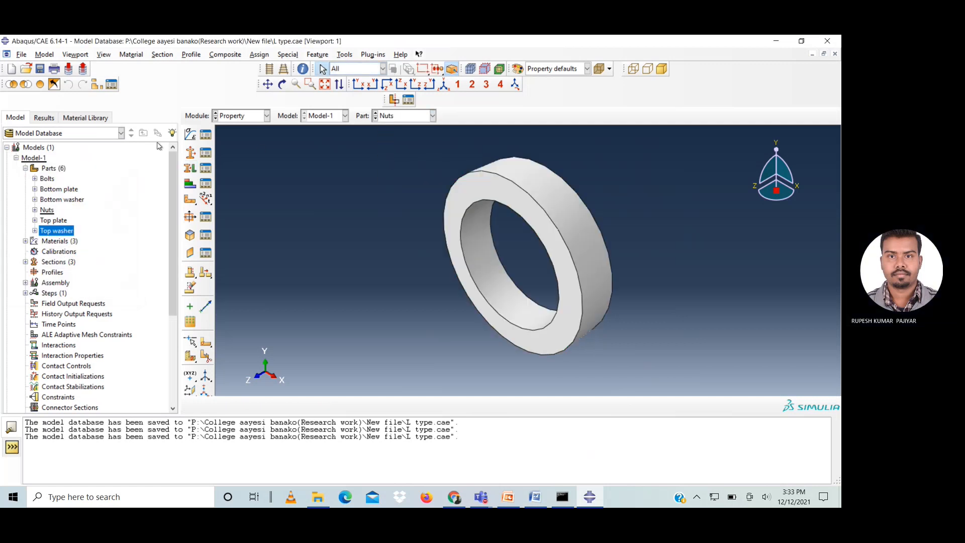
pyautogui.click(190, 167)
pyautogui.moveTo(390, 130); pyautogui.dragTo(676, 375)
pyautogui.click(441, 405)
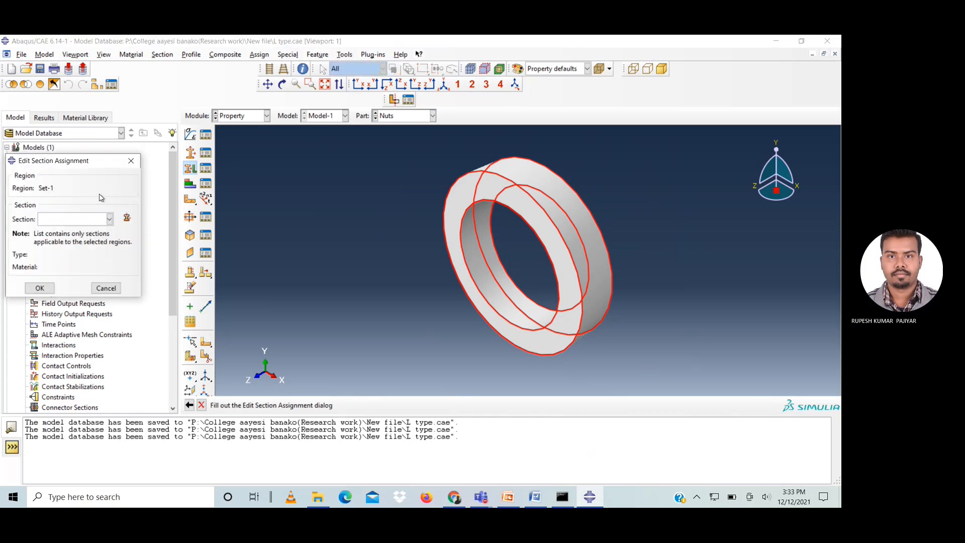
pyautogui.click(72, 218)
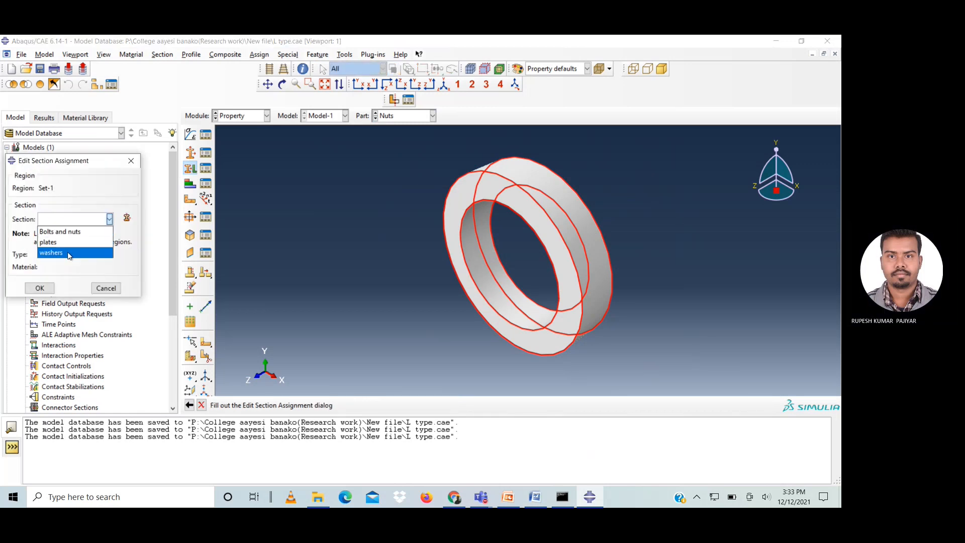
pyautogui.click(61, 231)
pyautogui.click(41, 287)
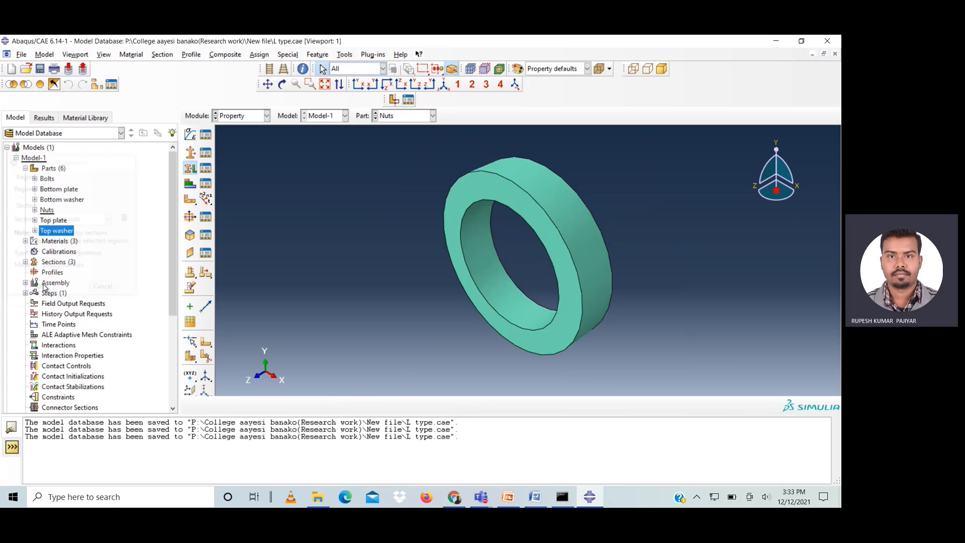
# - Assign the plates section to the entire Top plate part
pyautogui.click(409, 116)
pyautogui.click(408, 168)
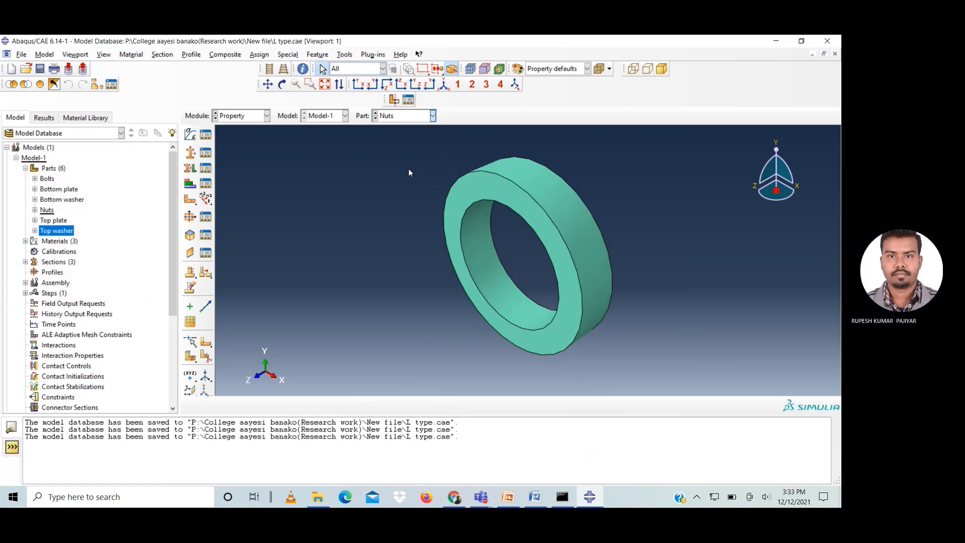
pyautogui.click(190, 168)
pyautogui.moveTo(396, 129); pyautogui.dragTo(606, 394)
pyautogui.click(443, 405)
pyautogui.click(62, 219)
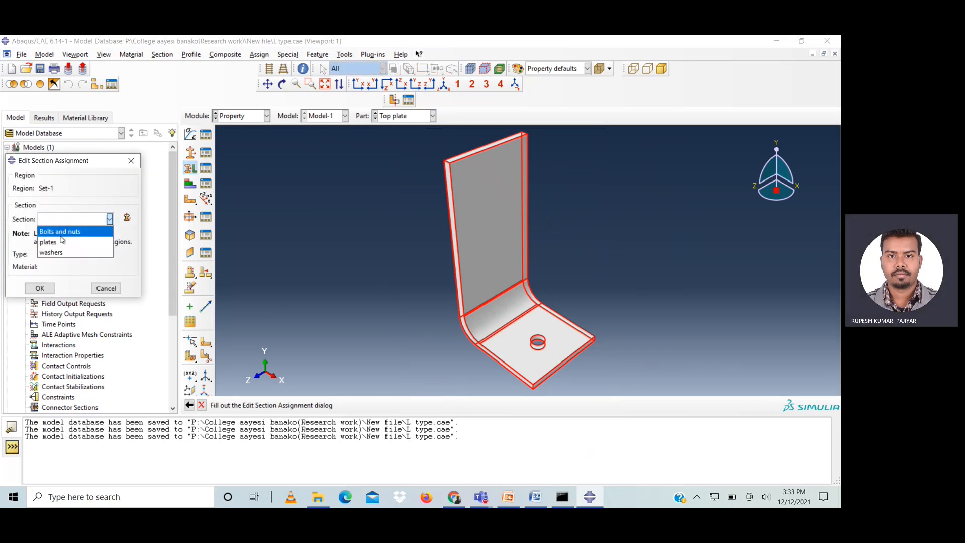
pyautogui.click(61, 242)
pyautogui.click(40, 288)
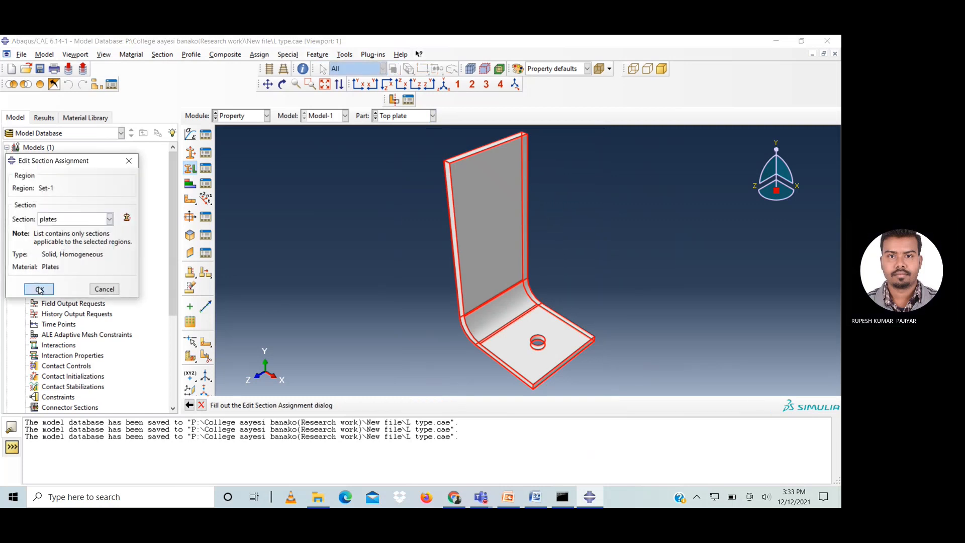
# - Assign the washers section to the entire Top washer part and save the model database
pyautogui.click(416, 117)
pyautogui.click(411, 180)
pyautogui.click(190, 168)
pyautogui.moveTo(412, 133); pyautogui.dragTo(636, 373)
pyautogui.click(441, 405)
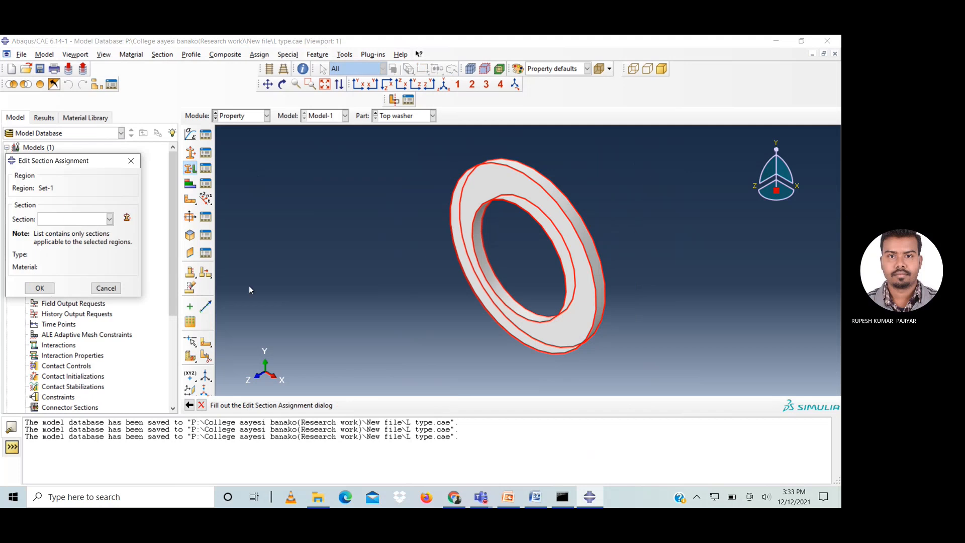
pyautogui.click(76, 218)
pyautogui.click(64, 254)
pyautogui.click(39, 288)
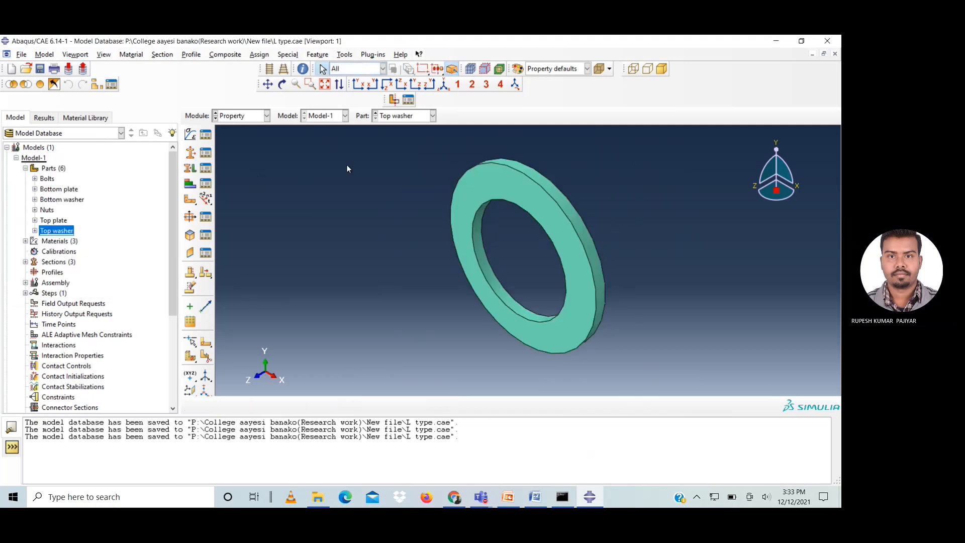
pyautogui.hotkey('ctrl', 's')
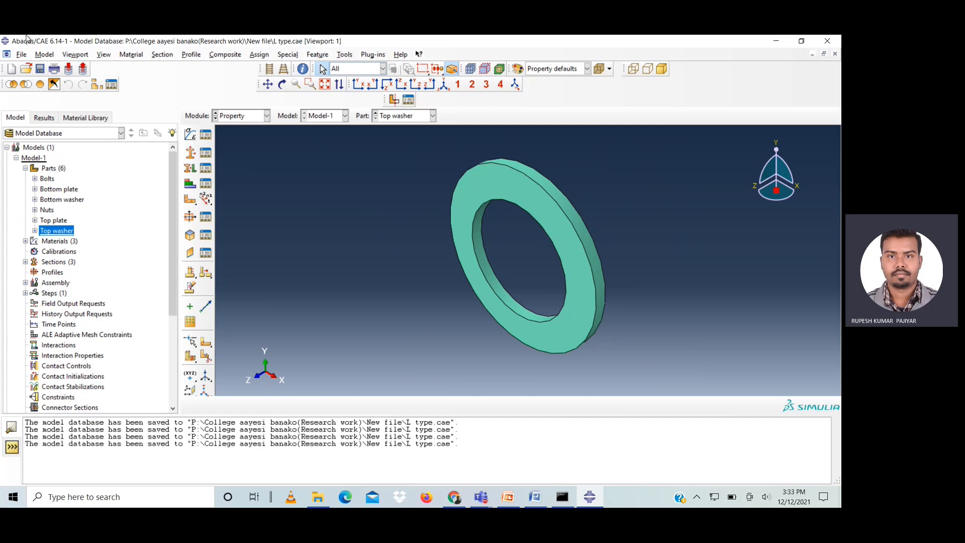
# - In the Assembly module, create dependent instances of the Bottom plate and Top plate parts with auto-offset from other instances
pyautogui.click(239, 116)
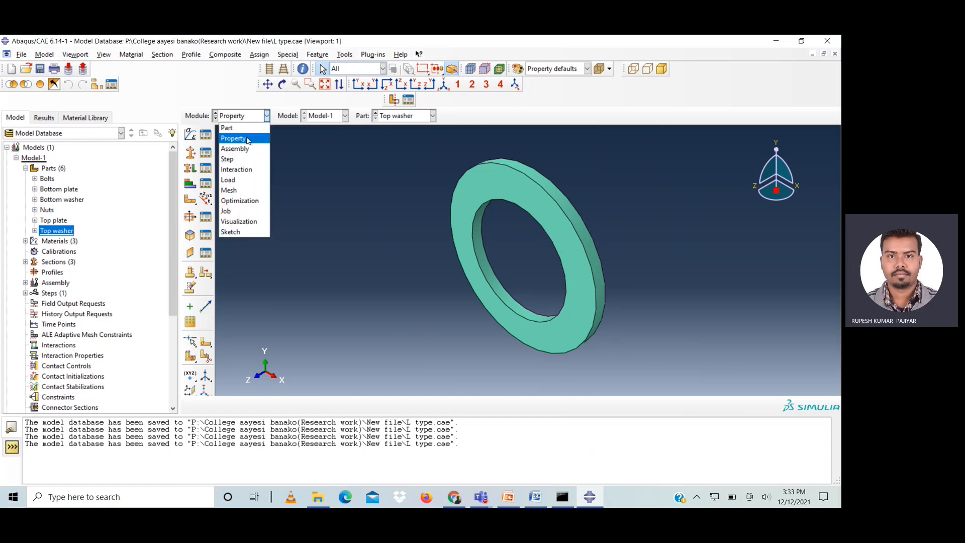
pyautogui.click(235, 149)
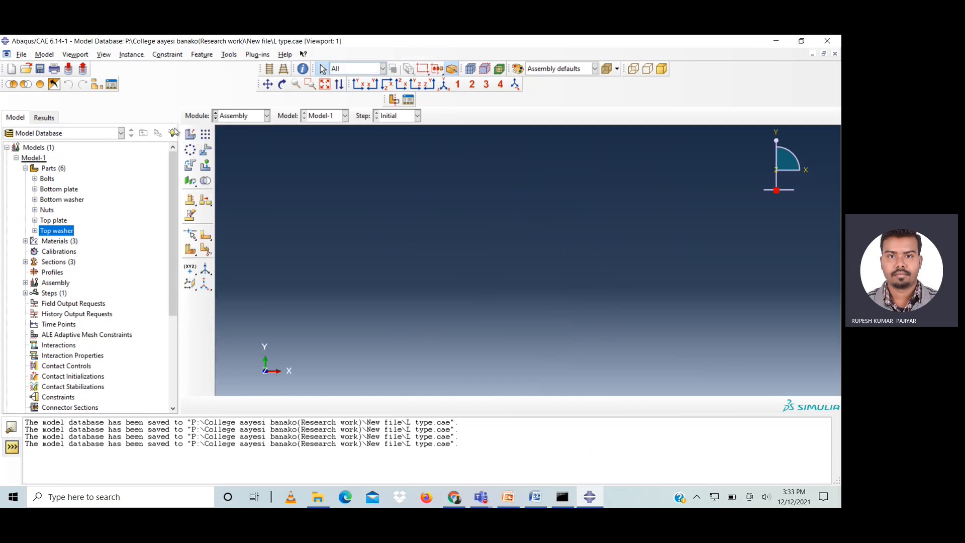
pyautogui.click(190, 133)
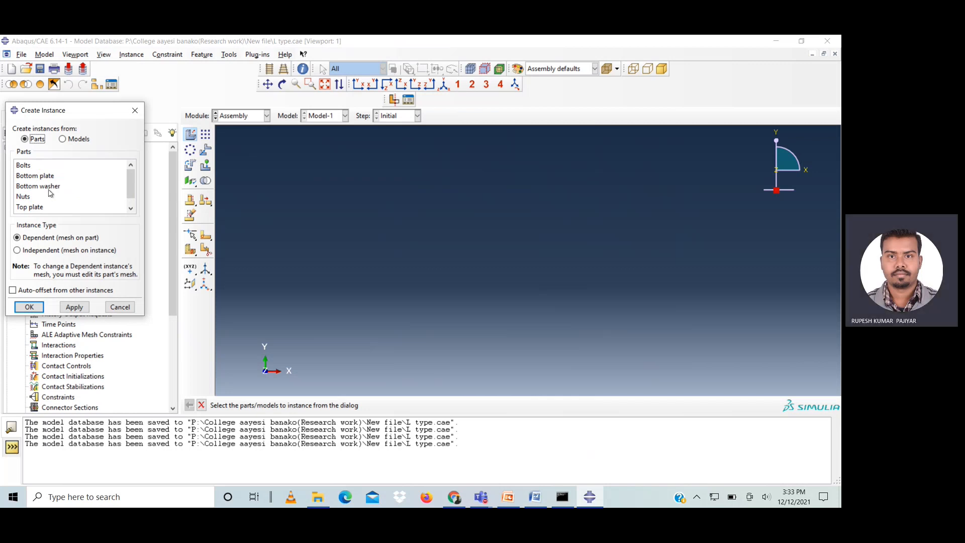
pyautogui.scroll(-1, 47, 191)
pyautogui.click(38, 200)
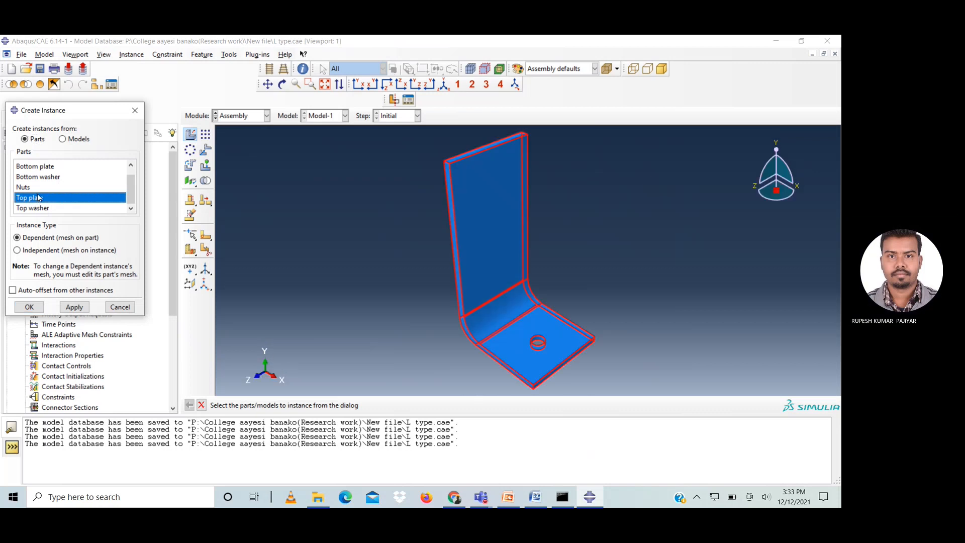
pyautogui.scroll(1, 44, 188)
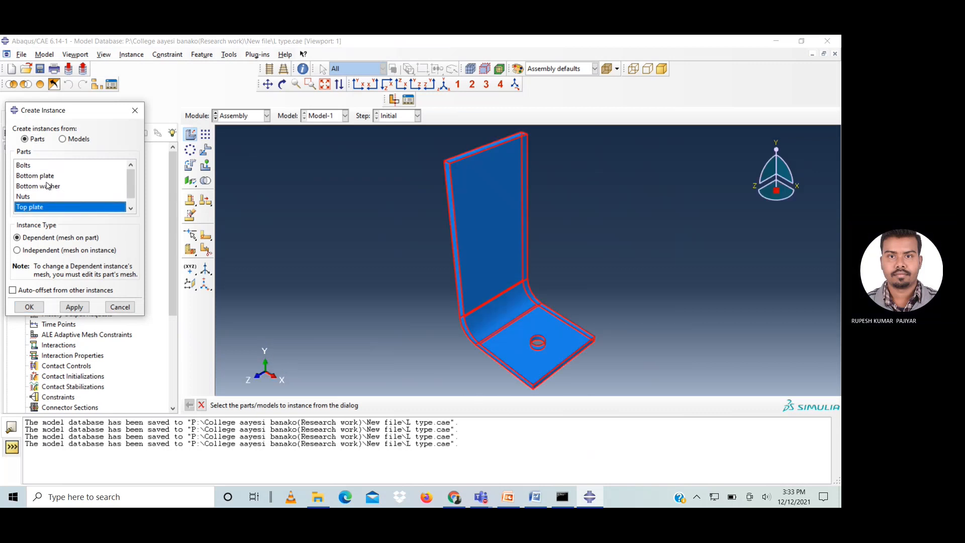
pyautogui.keyDown('ctrl'); pyautogui.click(47, 178); pyautogui.keyUp('ctrl')
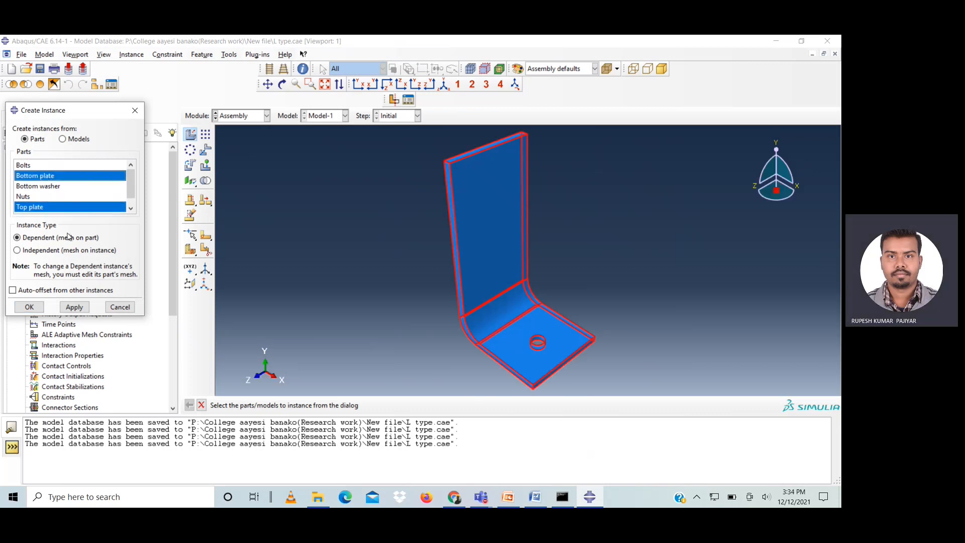
pyautogui.click(52, 291)
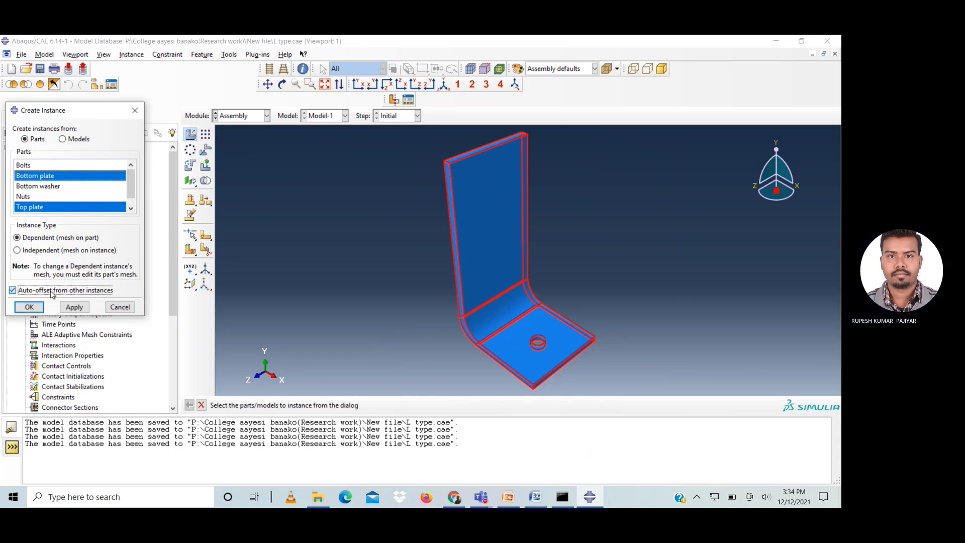
pyautogui.click(72, 307)
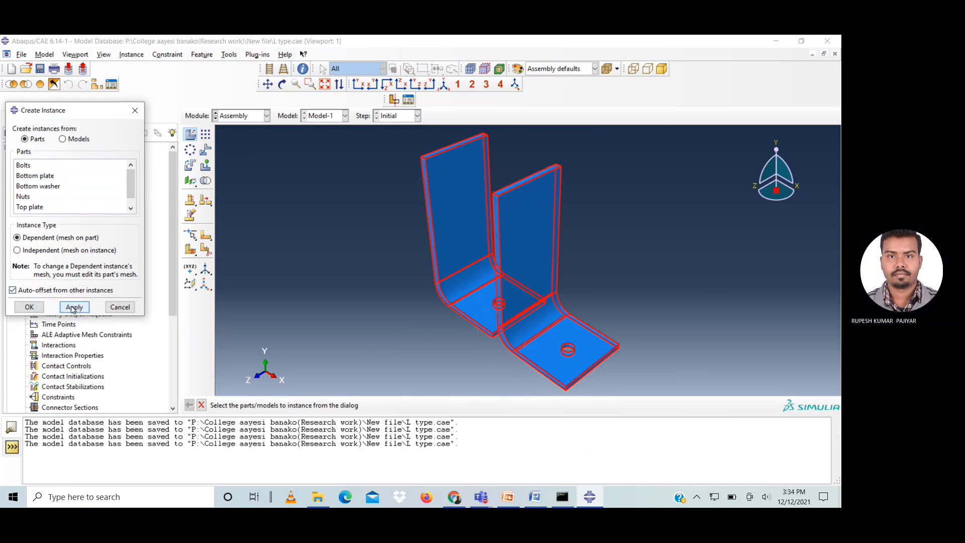
pyautogui.click(120, 307)
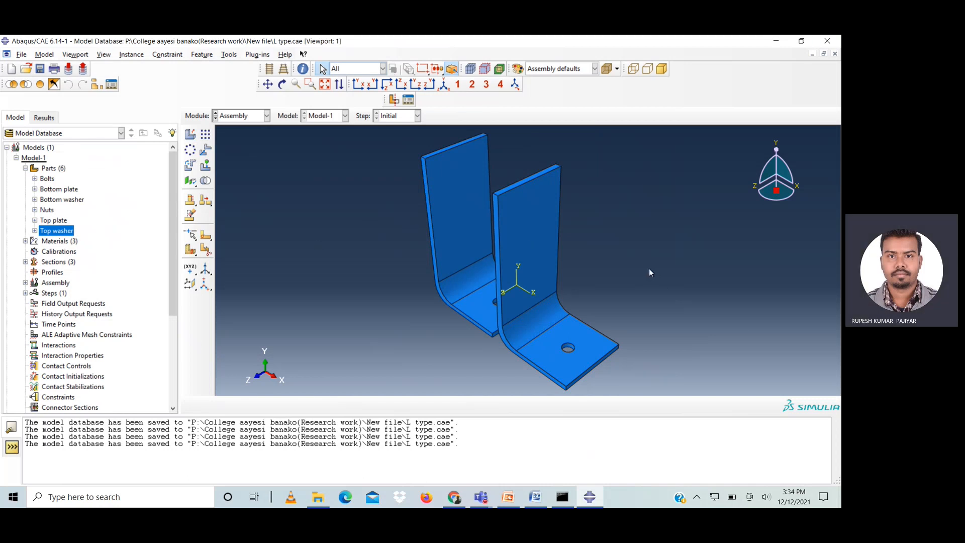
# - Rotate the Top plate instance 180 degrees about the upper side edge of its holed flange, from free corner to bend, and save the model
pyautogui.scroll(1, 649, 273)
pyautogui.scroll(-1, 649, 273)
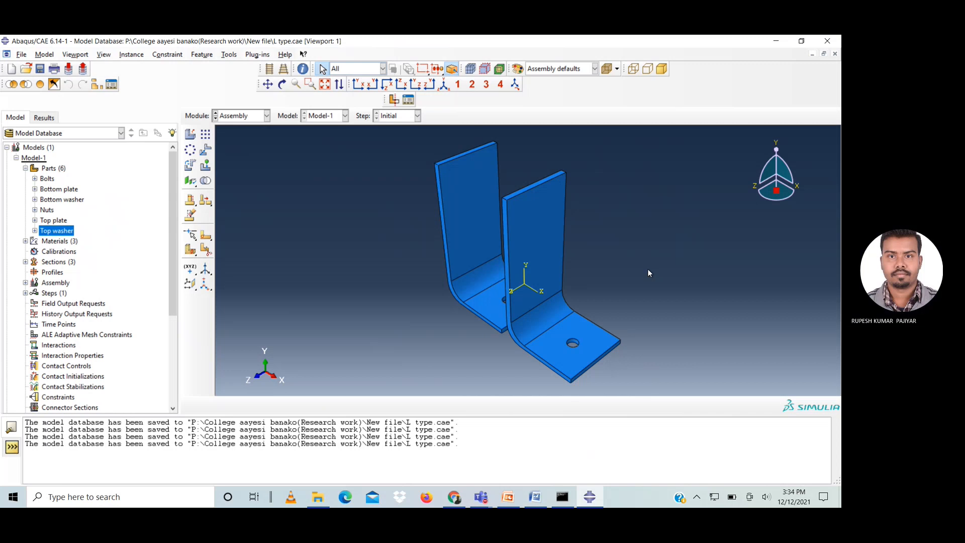
pyautogui.click(189, 166)
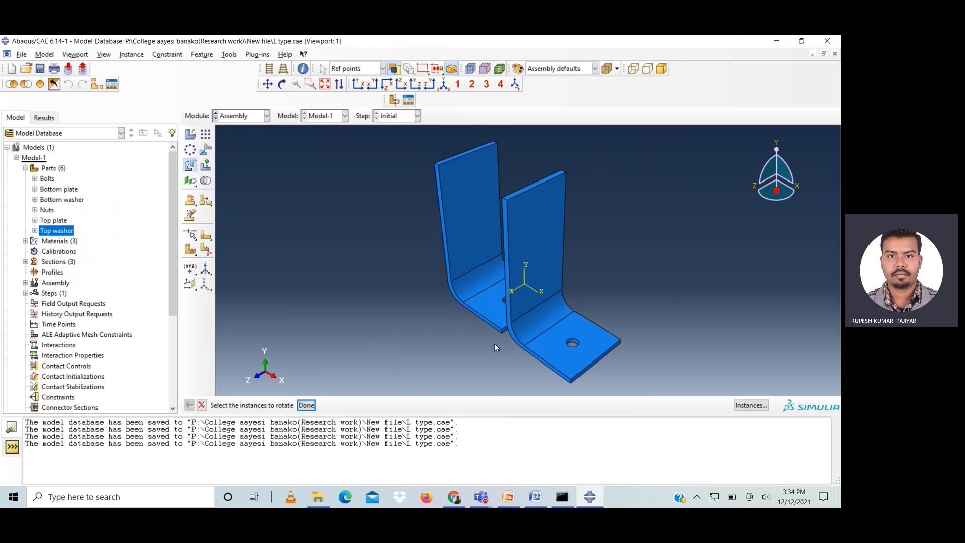
pyautogui.click(536, 240)
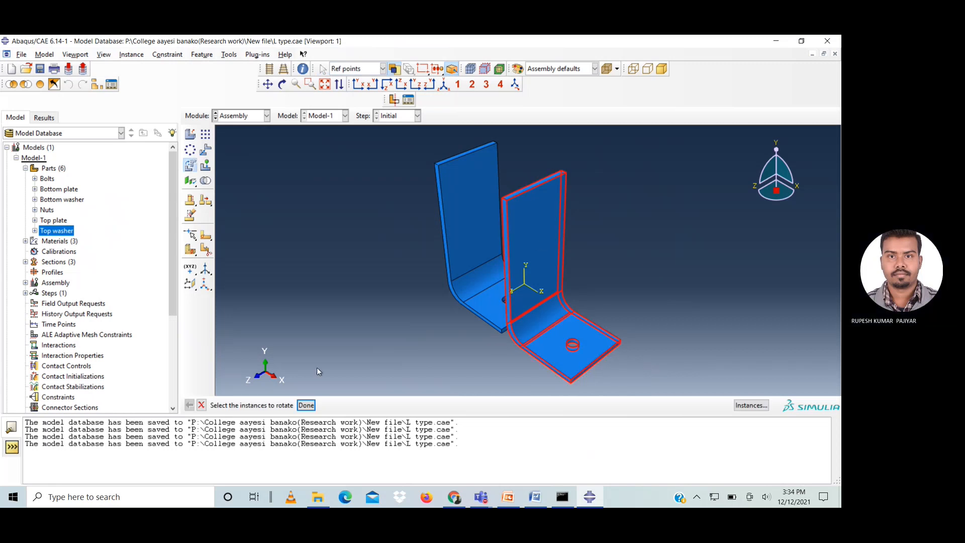
pyautogui.click(306, 406)
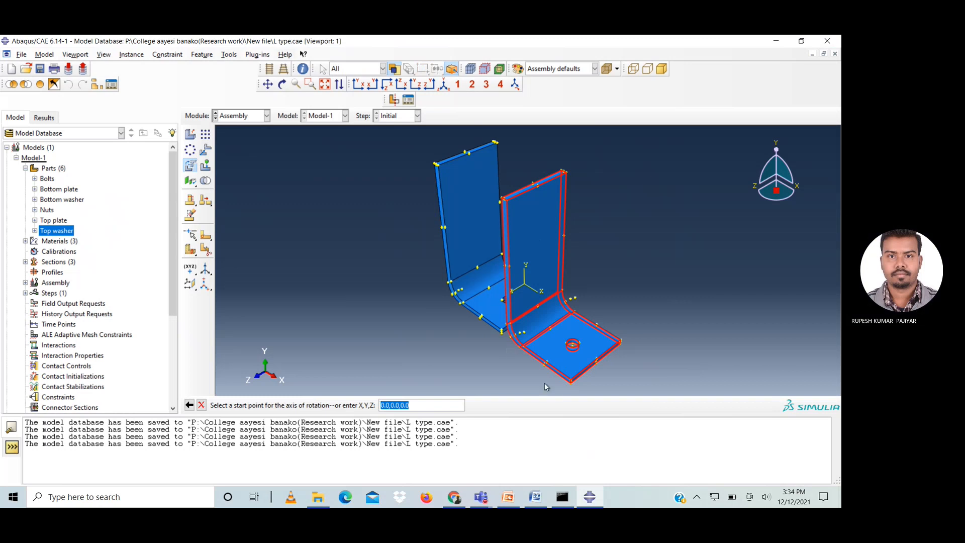
pyautogui.scroll(-2, 553, 383)
pyautogui.scroll(-1, 557, 387)
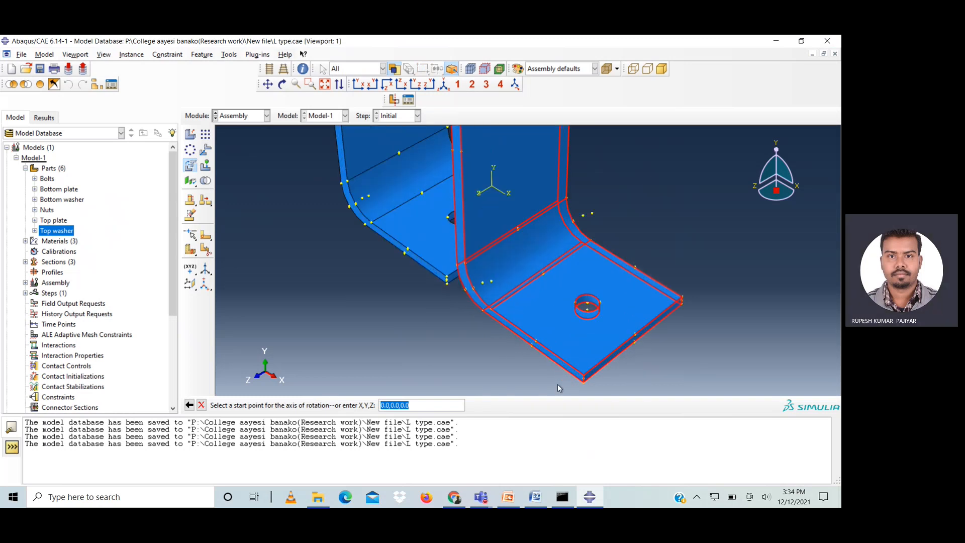
pyautogui.scroll(-1, 558, 382)
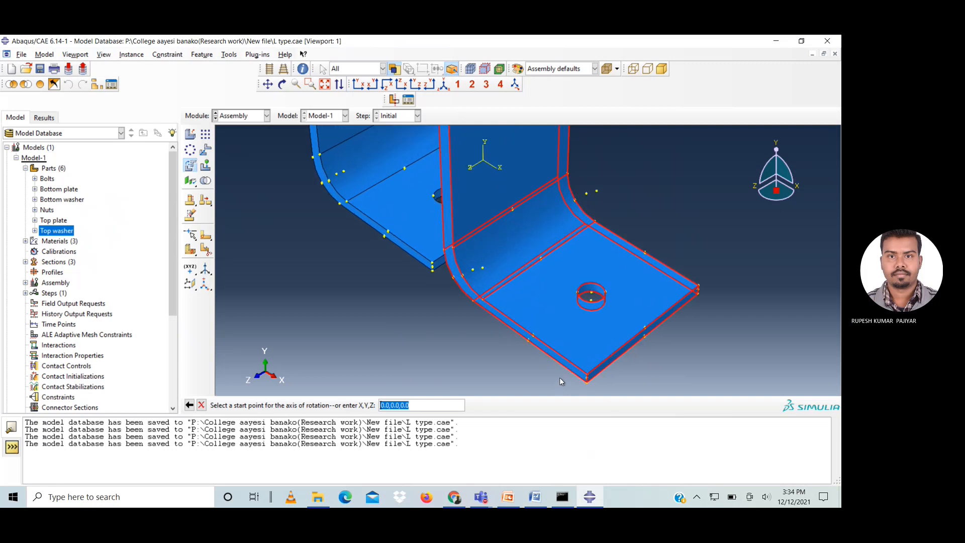
pyautogui.click(586, 375)
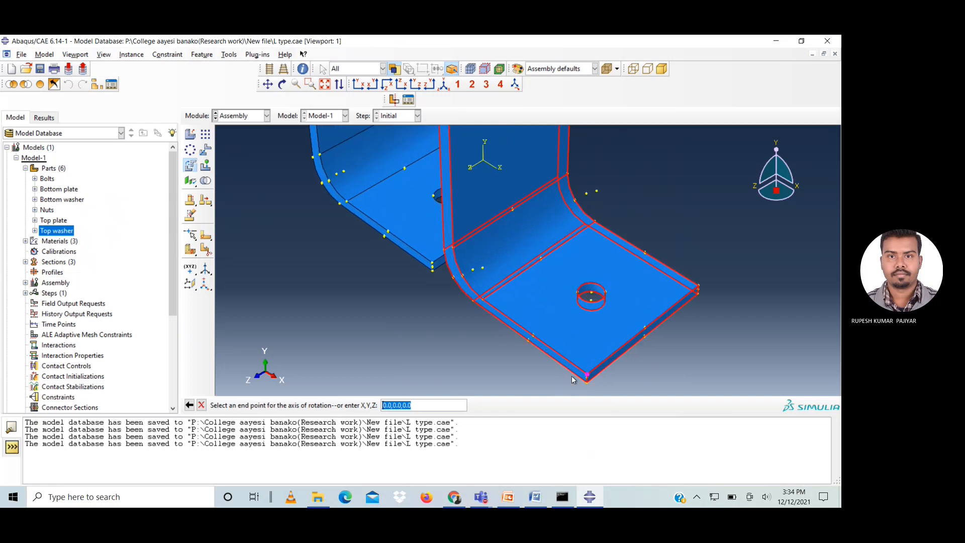
pyautogui.click(483, 300)
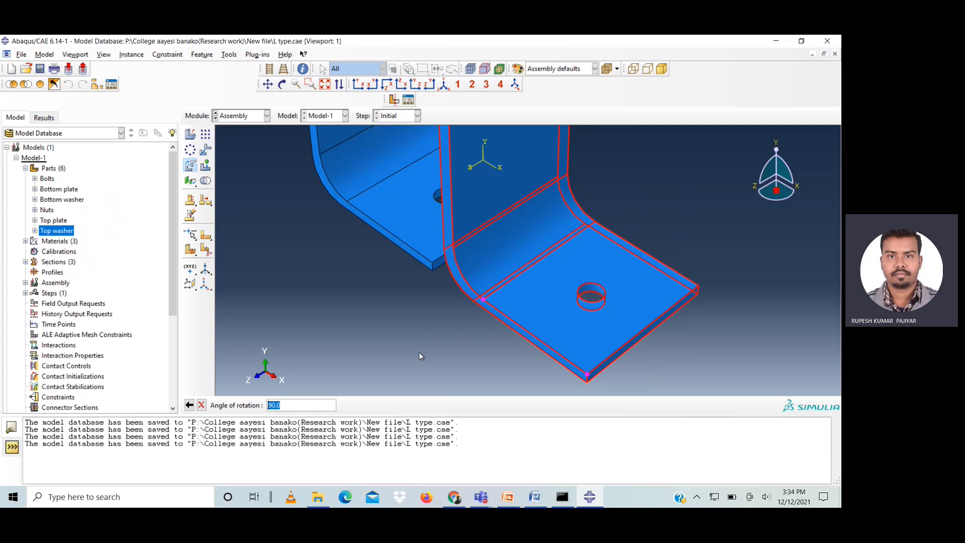
pyautogui.write('180')
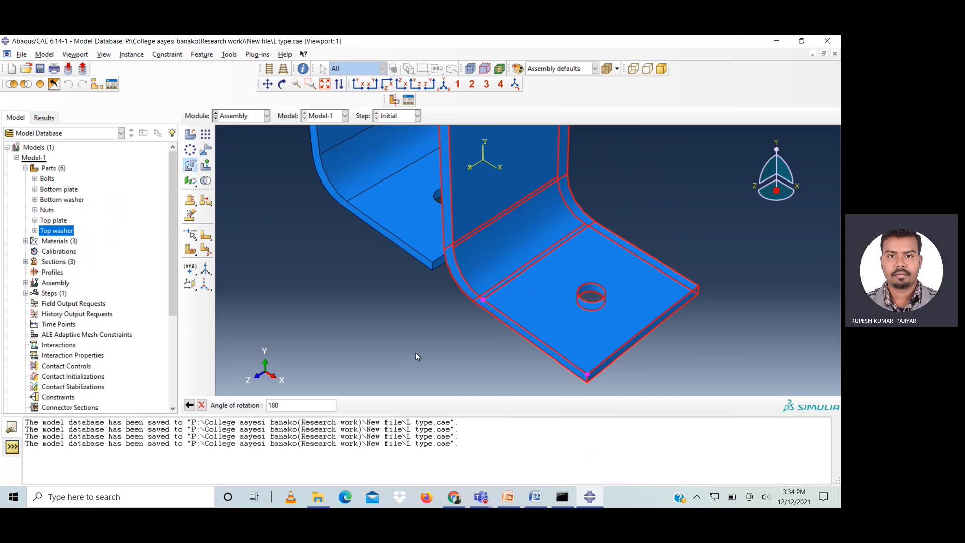
pyautogui.press('Return')
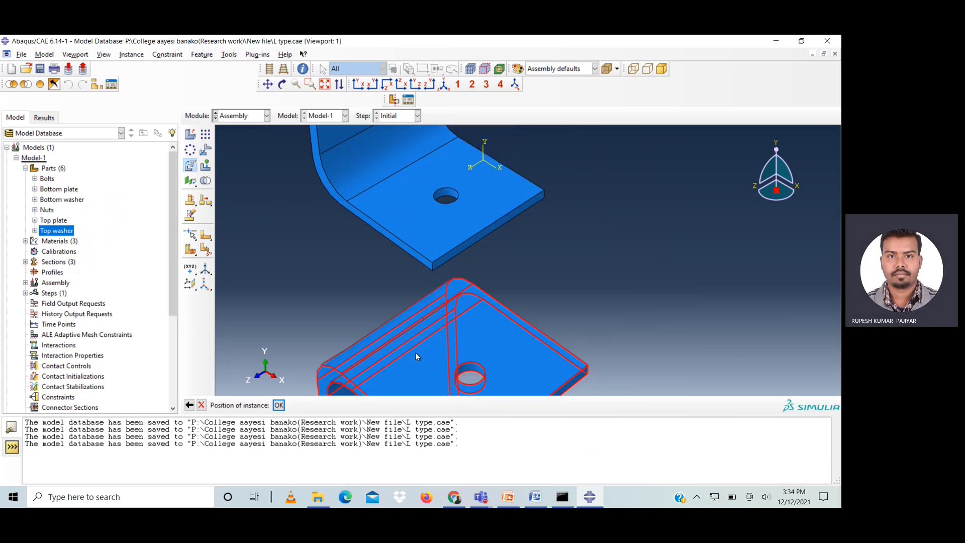
pyautogui.scroll(-2, 334, 293)
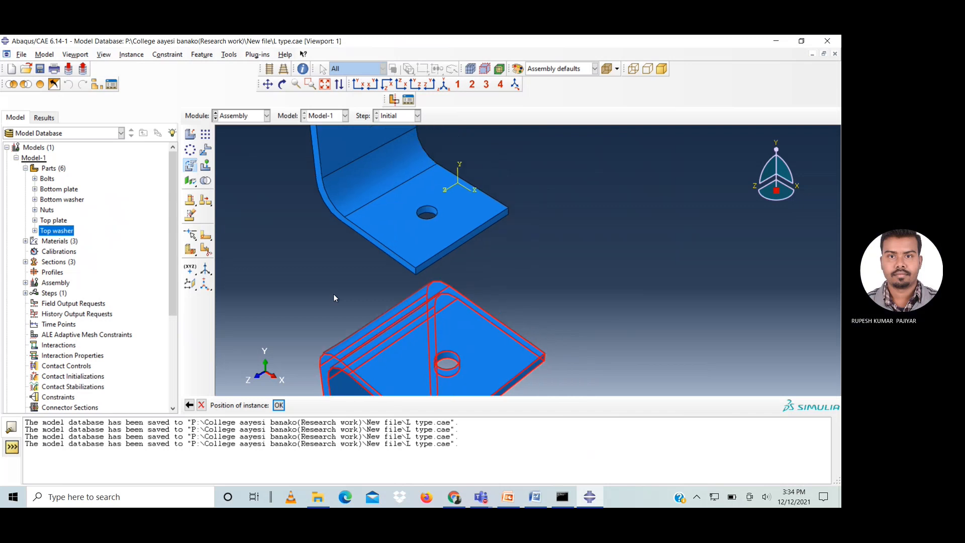
pyautogui.scroll(-3, 333, 294)
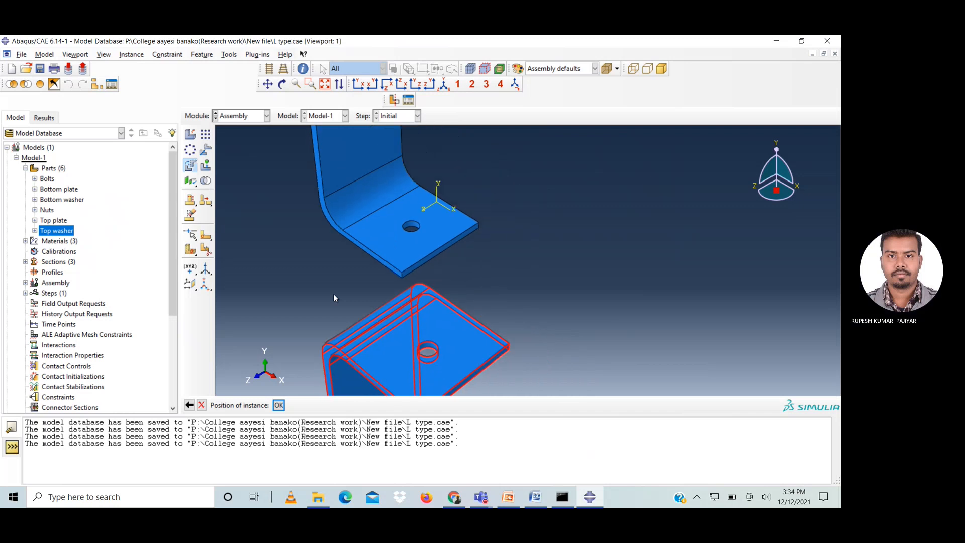
pyautogui.click(278, 405)
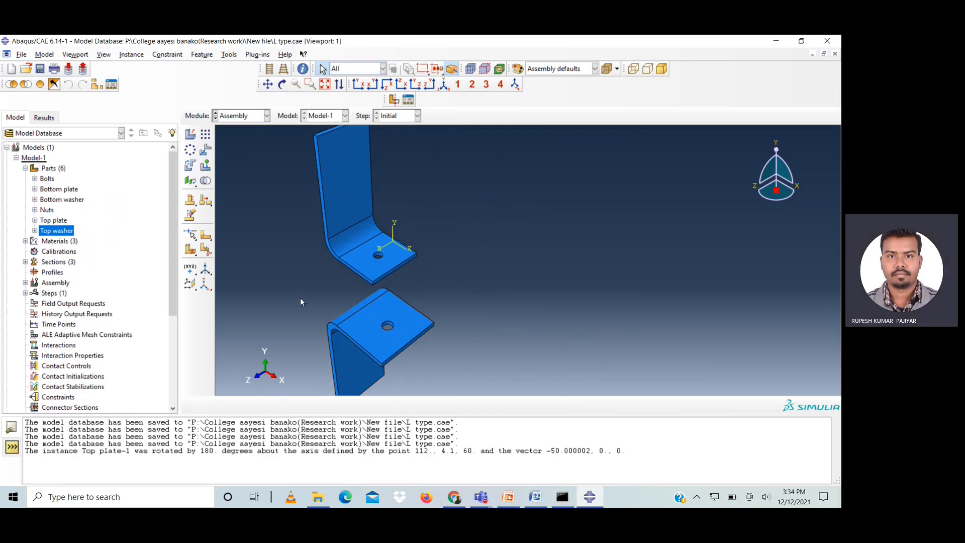
pyautogui.hotkey('ctrl', 's')
# - Create a datum point midway between two opposite points on the upper rim of the rotated Top plate's hole
pyautogui.scroll(1, 300, 298)
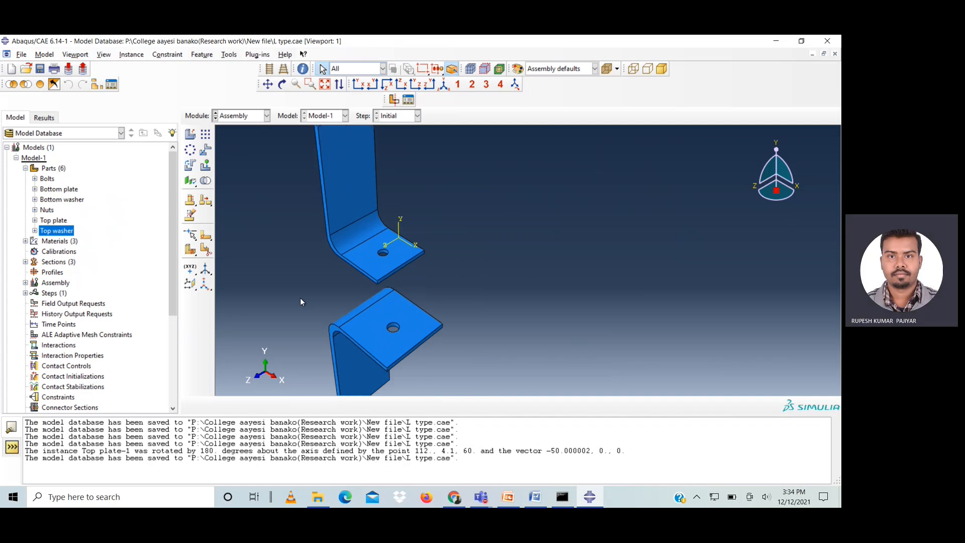
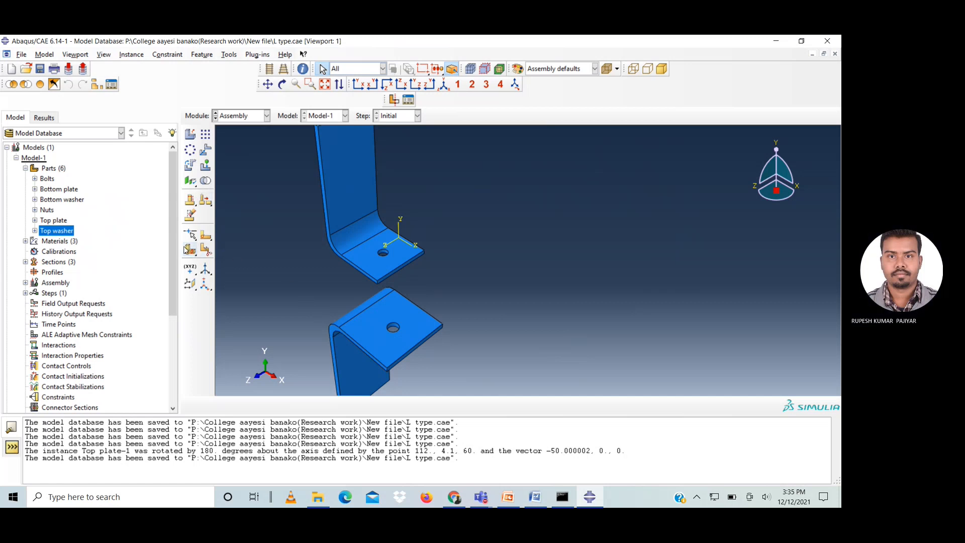
pyautogui.click(188, 265)
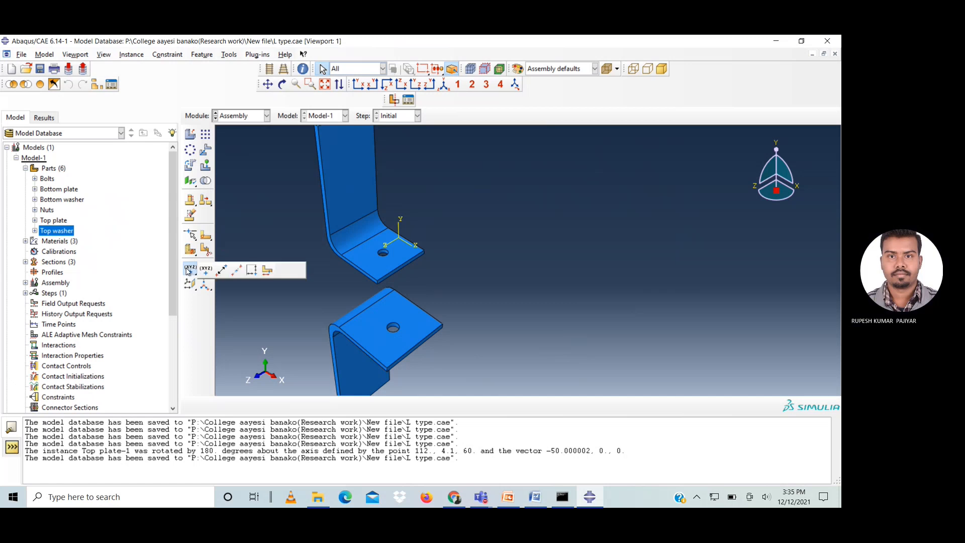
pyautogui.click(237, 274)
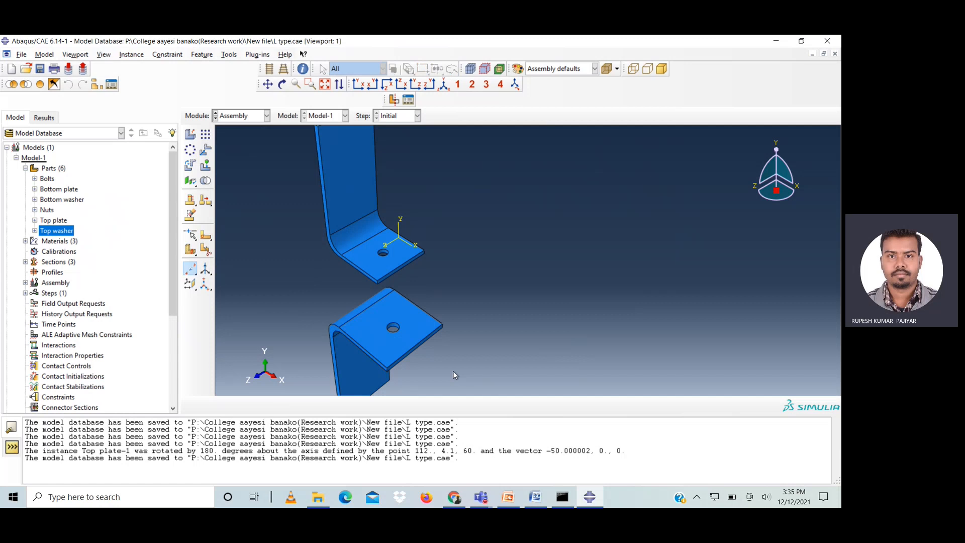
pyautogui.scroll(2, 393, 336)
pyautogui.scroll(3, 393, 335)
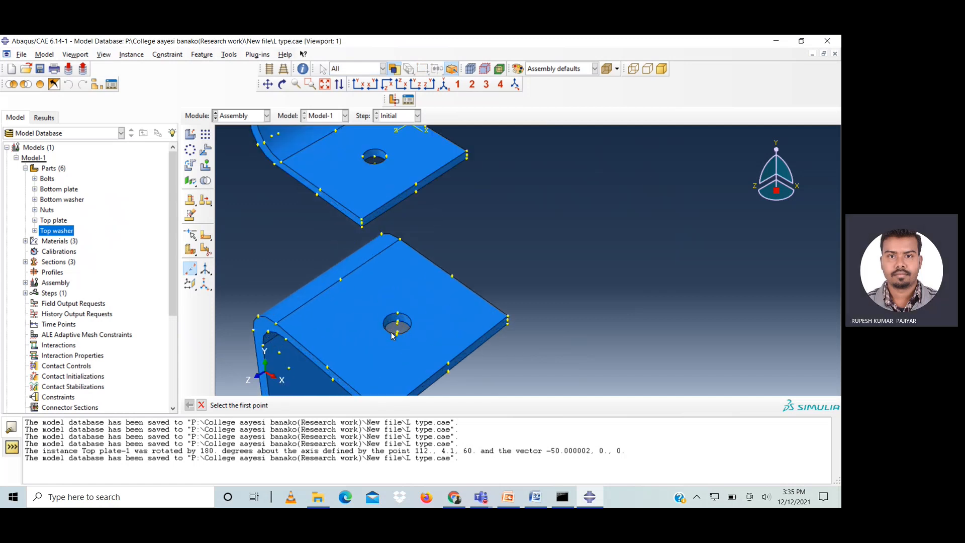
pyautogui.click(405, 336)
pyautogui.click(406, 291)
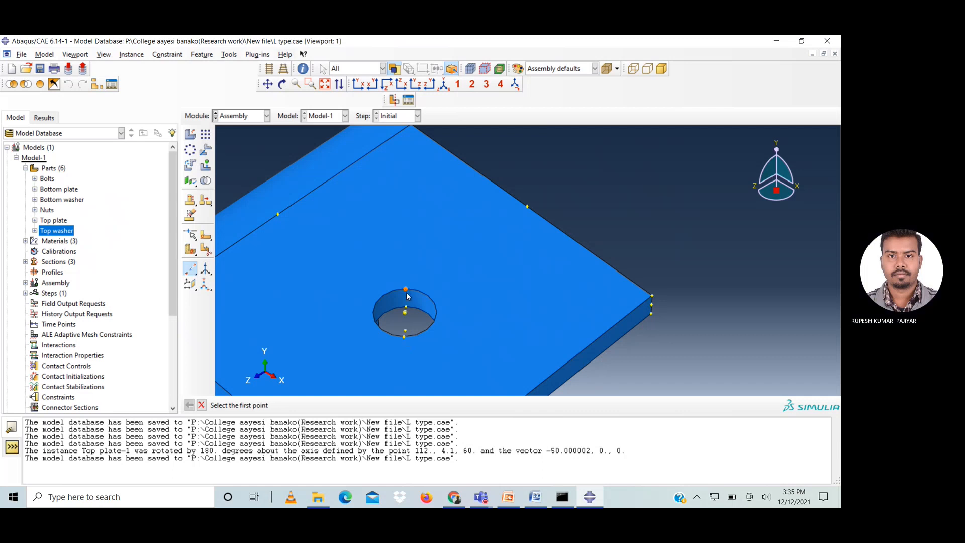
pyautogui.scroll(-5, 388, 204)
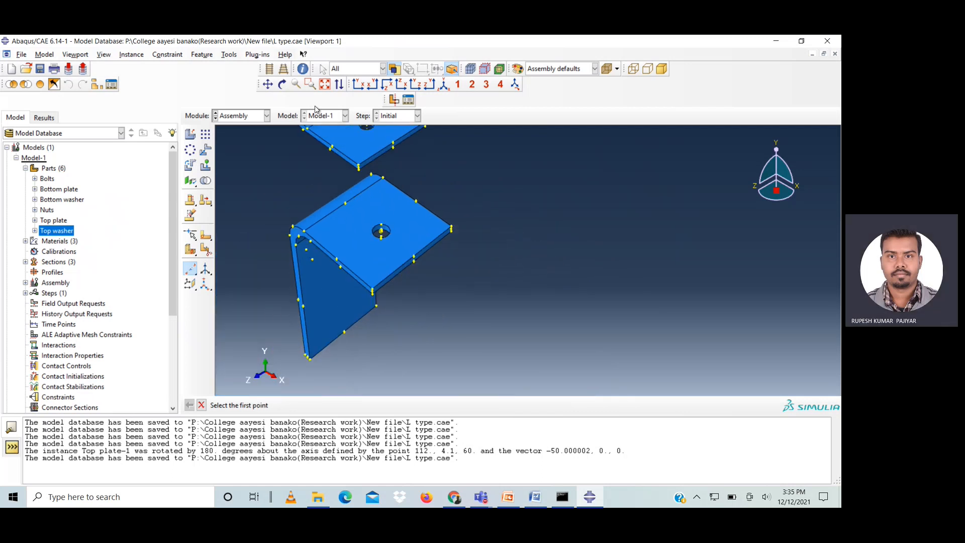
# - Create a datum point midway between two opposite points on the underside rim of the Bottom plate instance's hole
pyautogui.click(268, 84)
pyautogui.moveTo(352, 176); pyautogui.dragTo(367, 272)
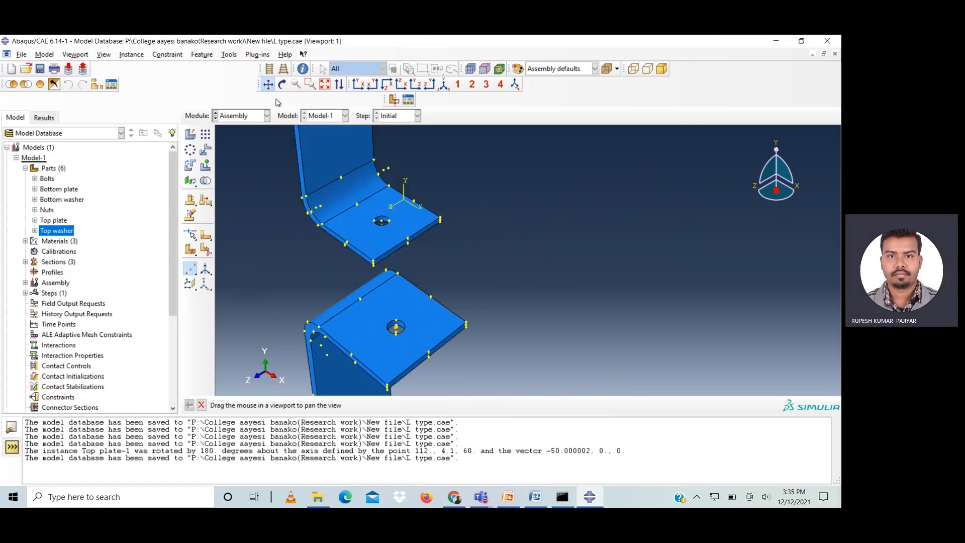
pyautogui.click(282, 84)
pyautogui.moveTo(463, 208); pyautogui.dragTo(540, 269)
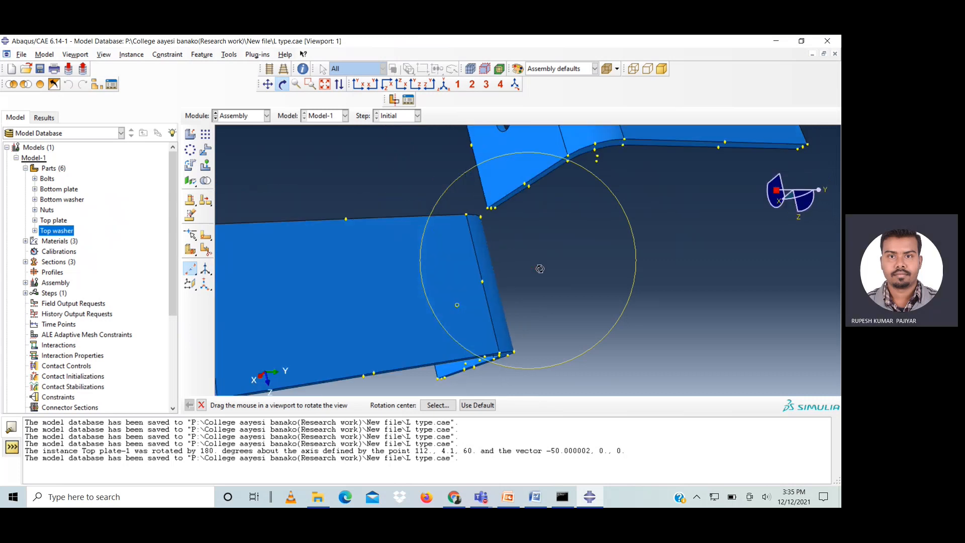
pyautogui.click(268, 84)
pyautogui.moveTo(517, 172); pyautogui.dragTo(506, 303)
pyautogui.click(282, 84)
pyautogui.moveTo(473, 275); pyautogui.dragTo(527, 293)
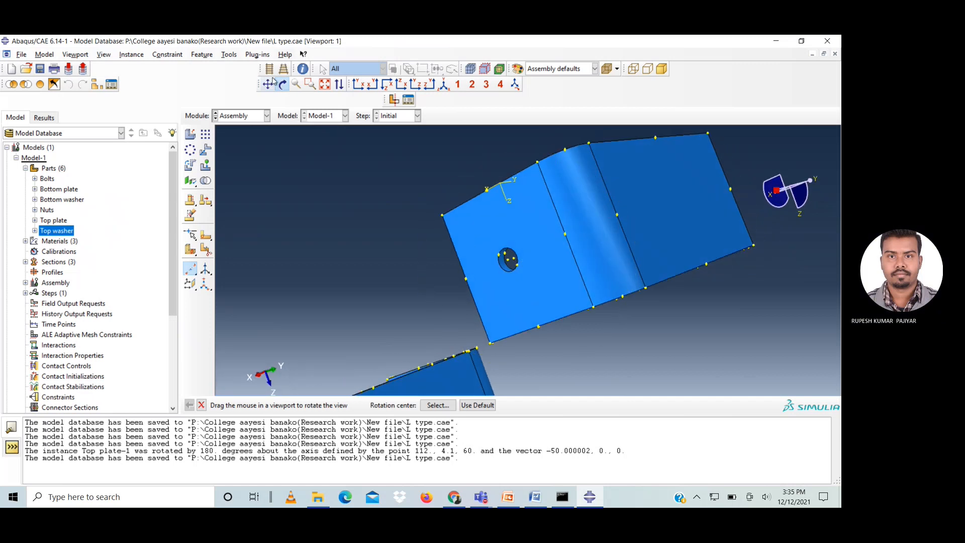
pyautogui.click(280, 86)
pyautogui.scroll(-5, 517, 269)
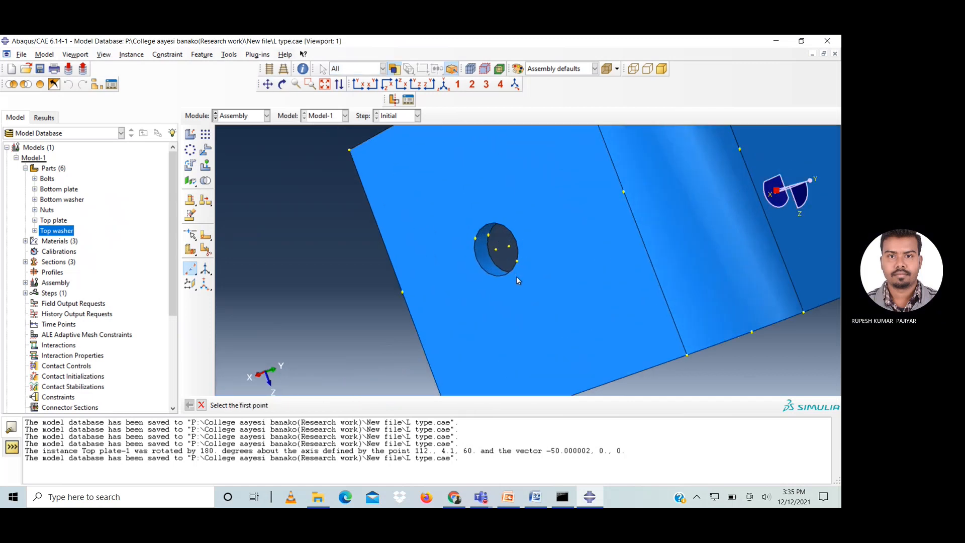
pyautogui.click(475, 238)
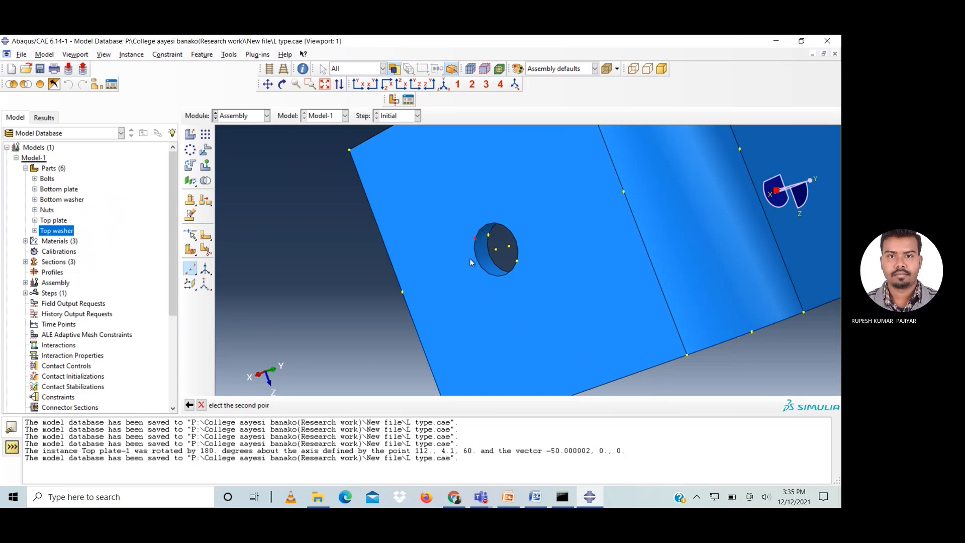
pyautogui.click(282, 84)
pyautogui.moveTo(497, 254); pyautogui.dragTo(542, 285)
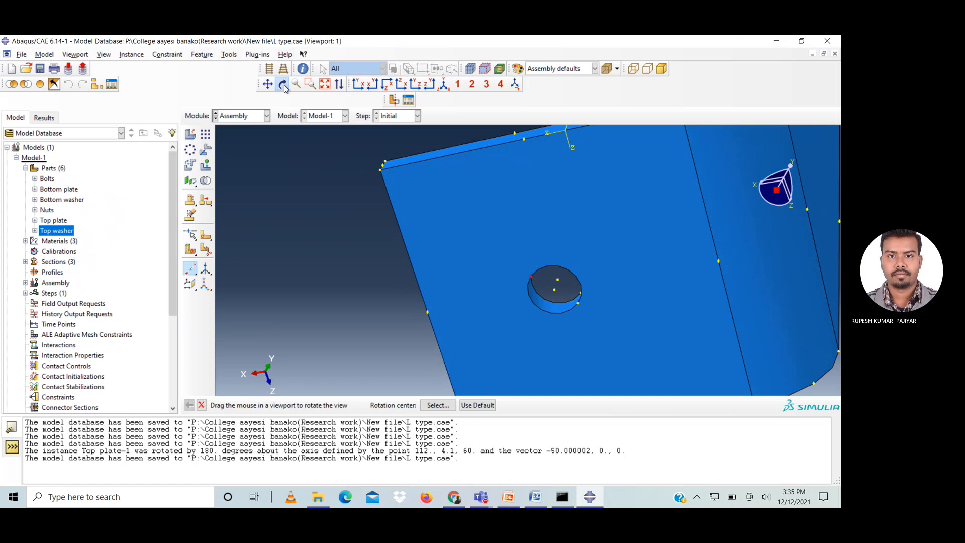
pyautogui.click(283, 85)
pyautogui.click(578, 305)
# - Try to translate the Top plate instance by the vector from the Bottom plate's hole-center datum to its own hole-center datum
pyautogui.click(324, 84)
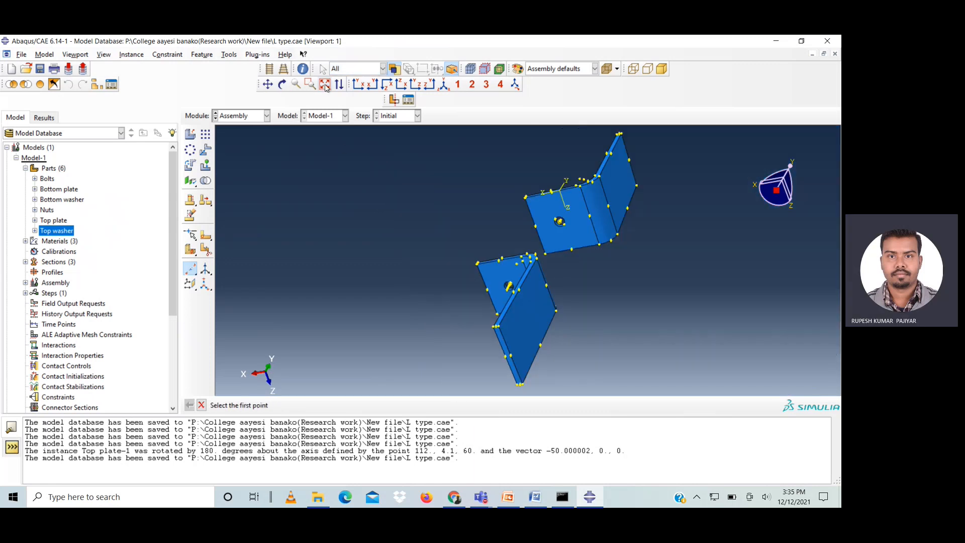
pyautogui.scroll(2, 551, 275)
pyautogui.scroll(1, 553, 252)
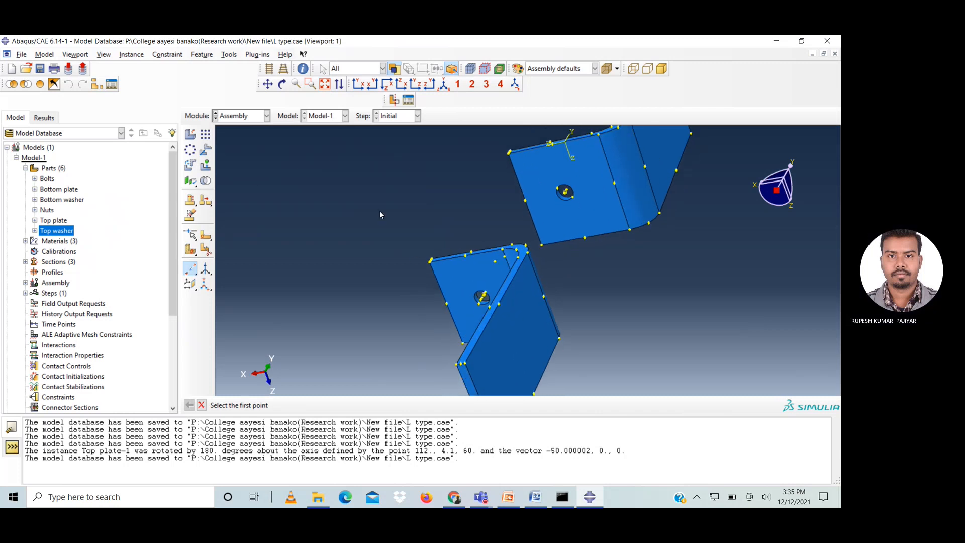
pyautogui.click(205, 150)
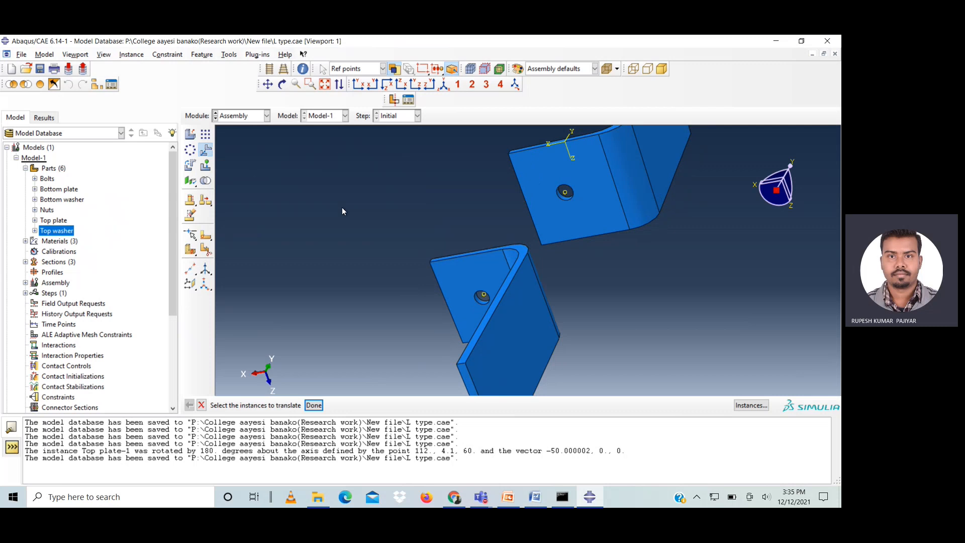
pyautogui.click(465, 282)
pyautogui.click(313, 405)
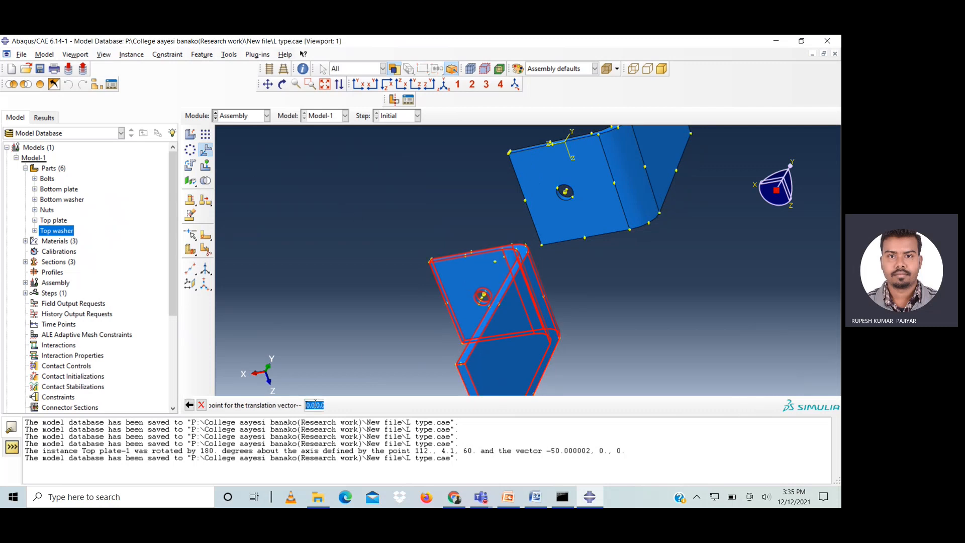
pyautogui.scroll(-2, 464, 290)
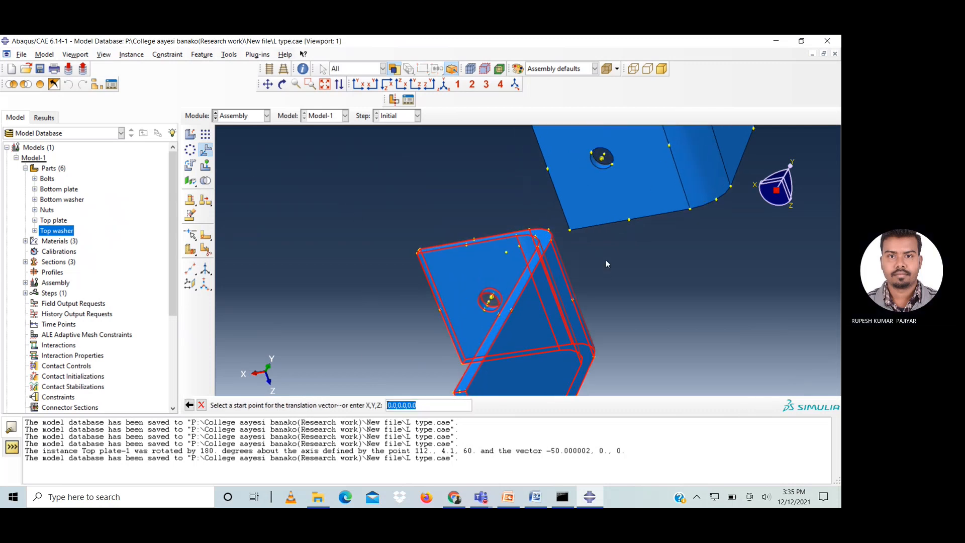
pyautogui.click(603, 163)
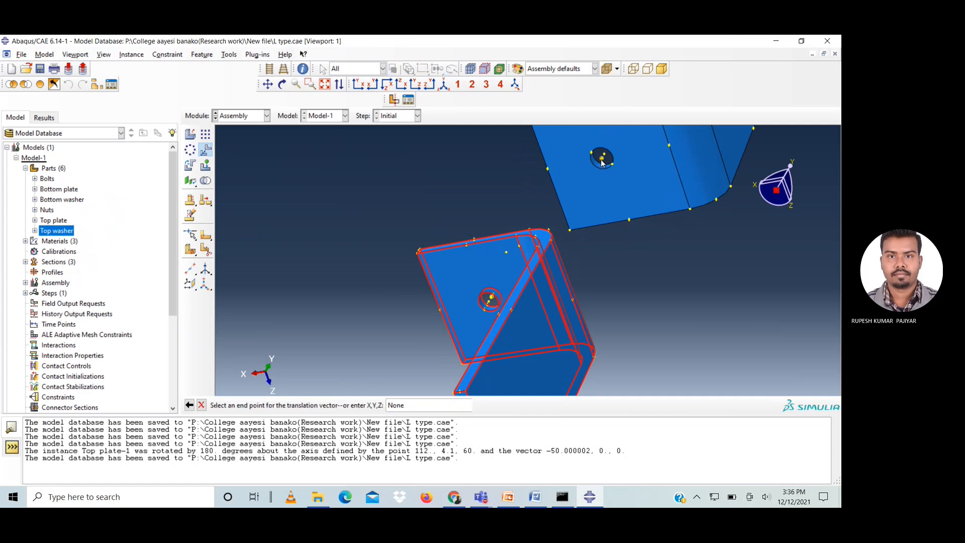
pyautogui.scroll(-2, 486, 305)
pyautogui.scroll(-2, 485, 304)
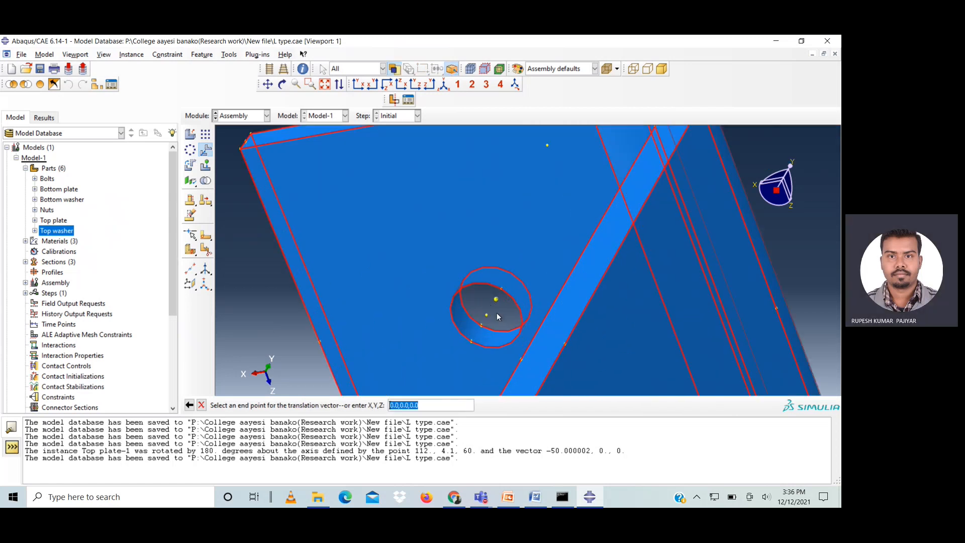
pyautogui.click(498, 300)
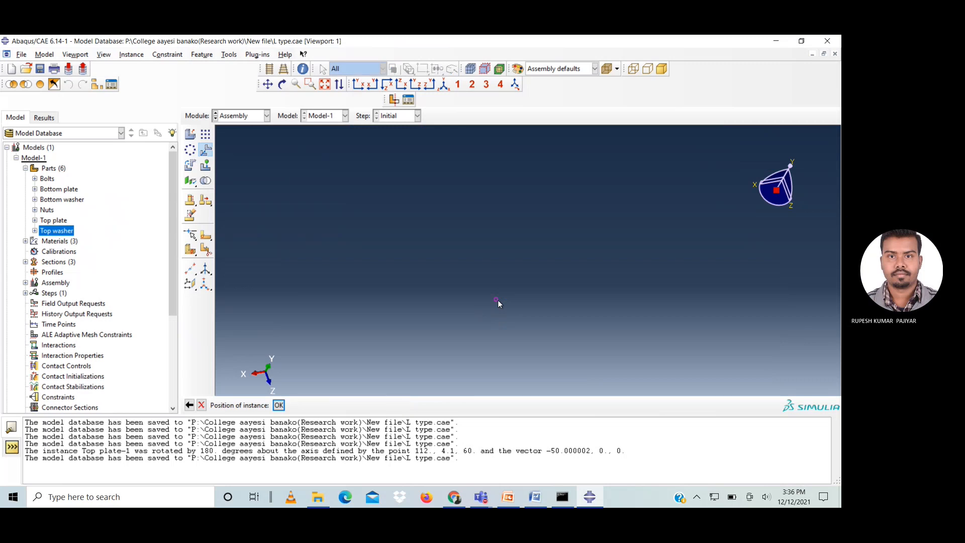
pyautogui.scroll(5, 487, 277)
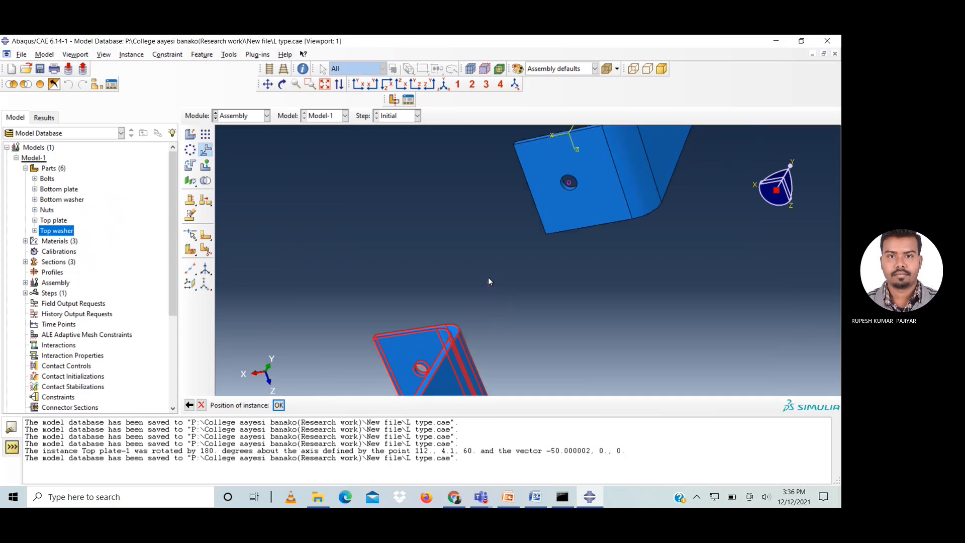
pyautogui.scroll(2, 489, 281)
pyautogui.scroll(2, 503, 271)
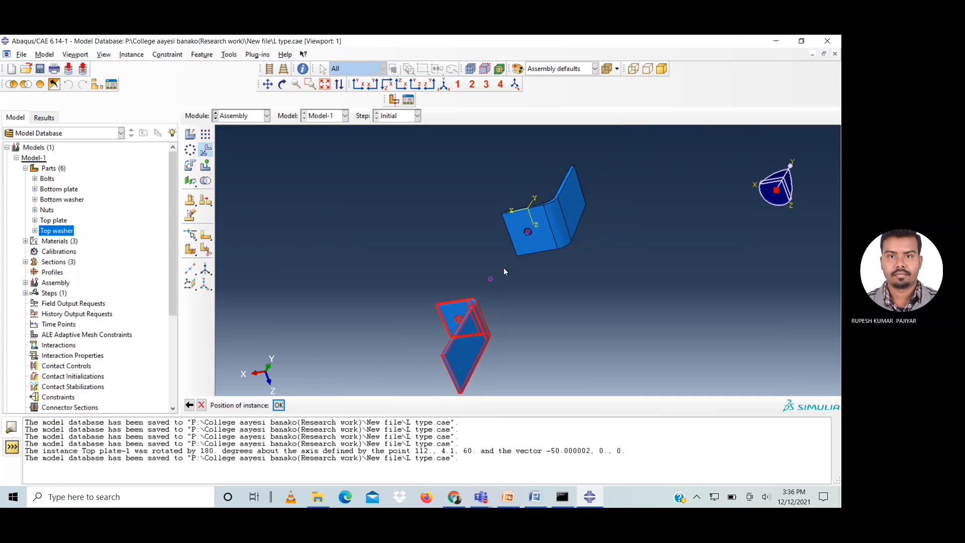
pyautogui.click(279, 406)
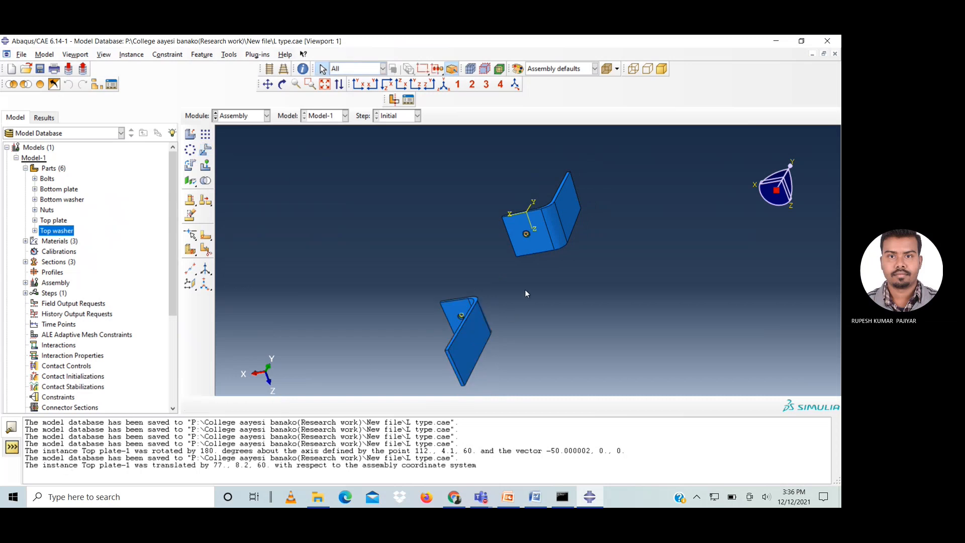
# - Translate the Top plate instance from its own hole-center datum point to the Bottom plate's underside hole-center datum point
pyautogui.scroll(-2, 526, 292)
pyautogui.click(206, 150)
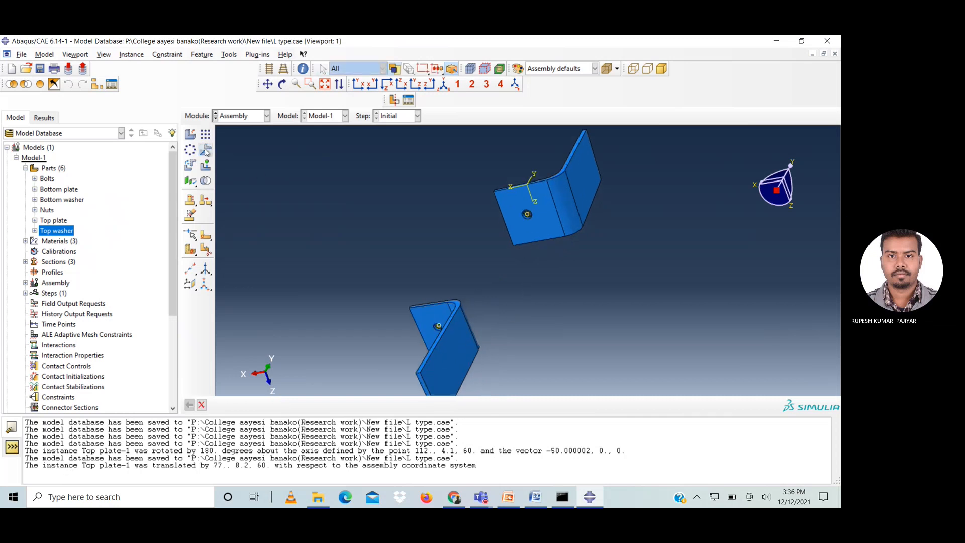
pyautogui.click(435, 353)
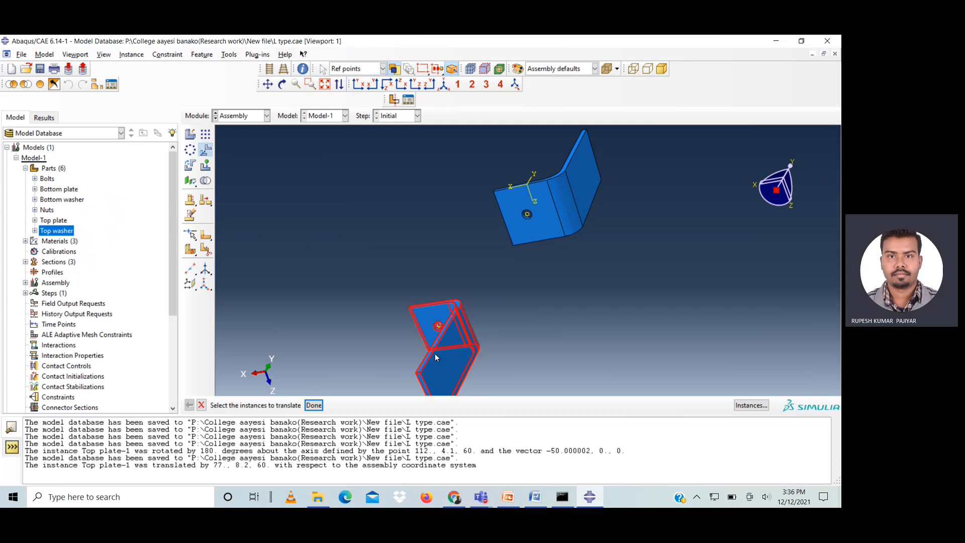
pyautogui.click(314, 406)
pyautogui.scroll(-3, 428, 330)
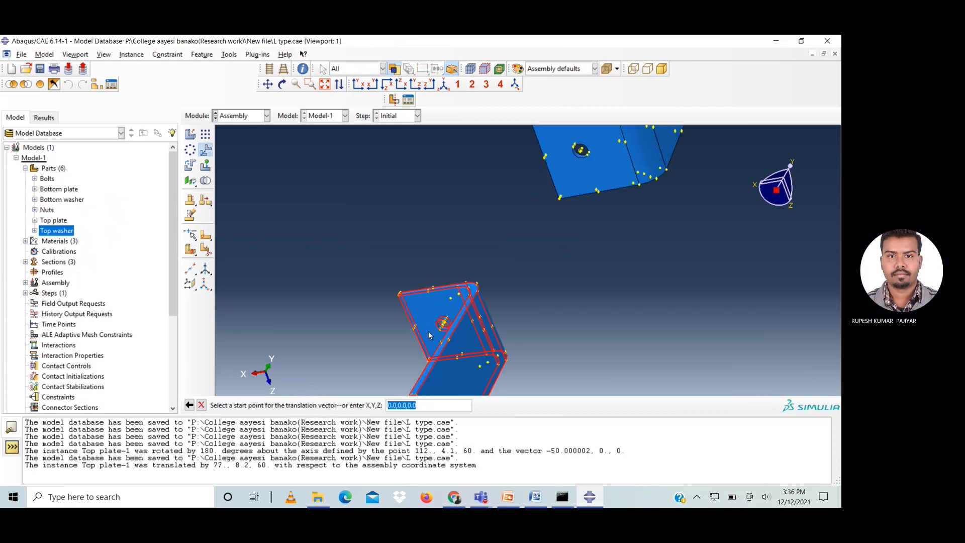
pyautogui.scroll(-3, 447, 330)
pyautogui.scroll(-4, 447, 330)
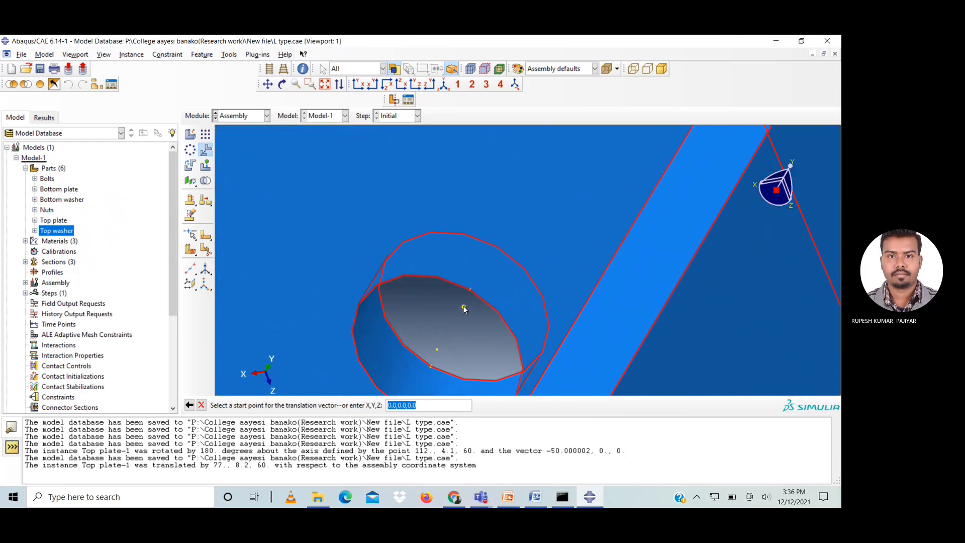
pyautogui.click(464, 308)
pyautogui.scroll(5, 474, 315)
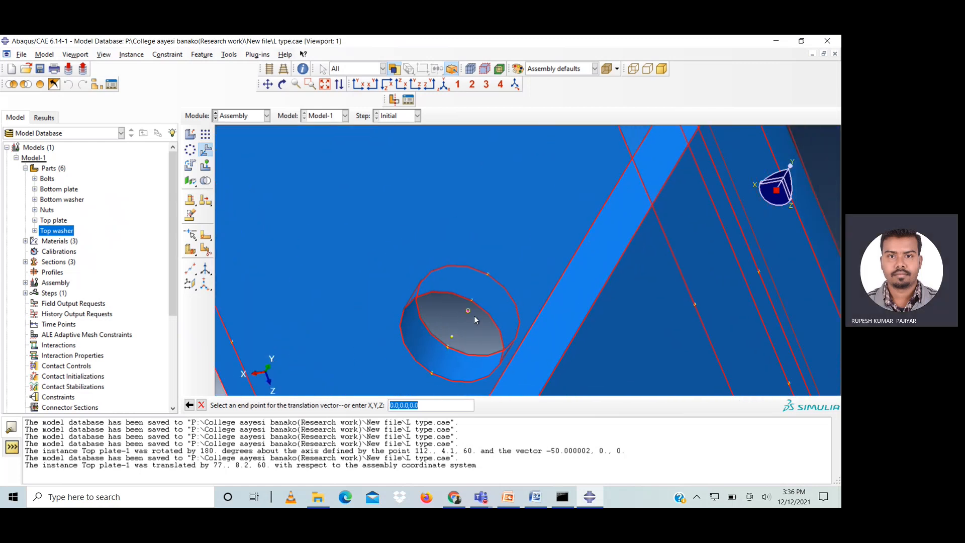
pyautogui.scroll(2, 475, 317)
pyautogui.scroll(-6, 565, 198)
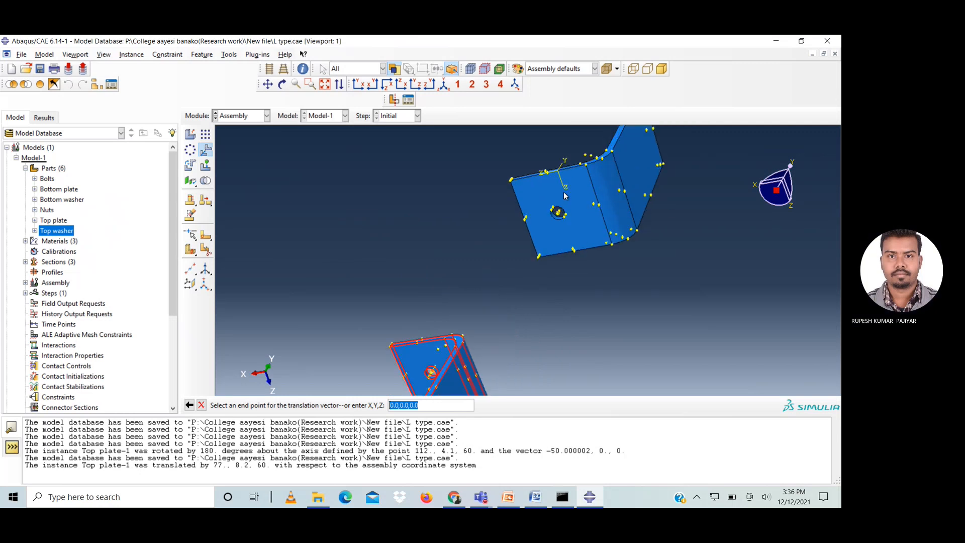
pyautogui.scroll(-2, 561, 224)
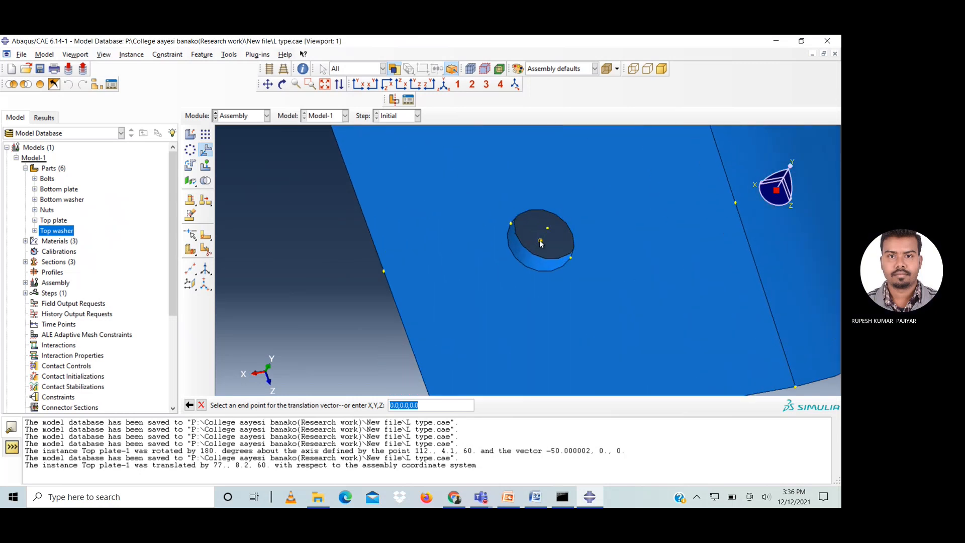
pyautogui.click(540, 241)
pyautogui.scroll(5, 536, 264)
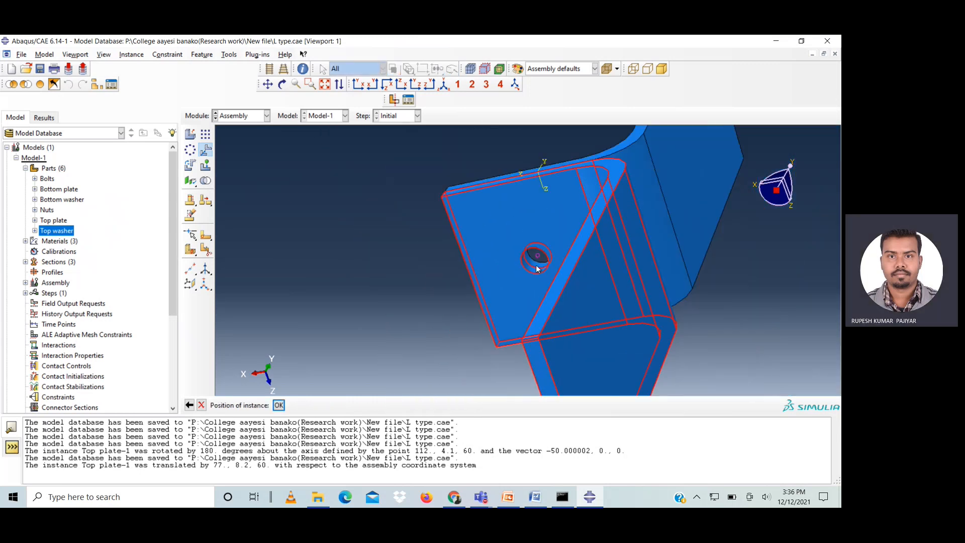
pyautogui.click(279, 405)
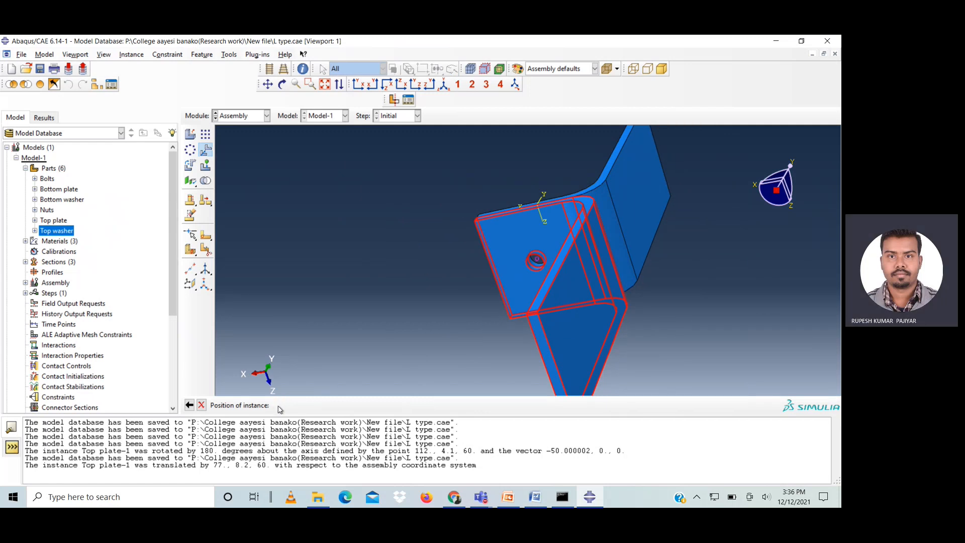
# - Examine from the side how the holed flanges of the two plates meet in the assembly
pyautogui.click(282, 84)
pyautogui.moveTo(494, 217); pyautogui.dragTo(542, 256)
pyautogui.click(283, 86)
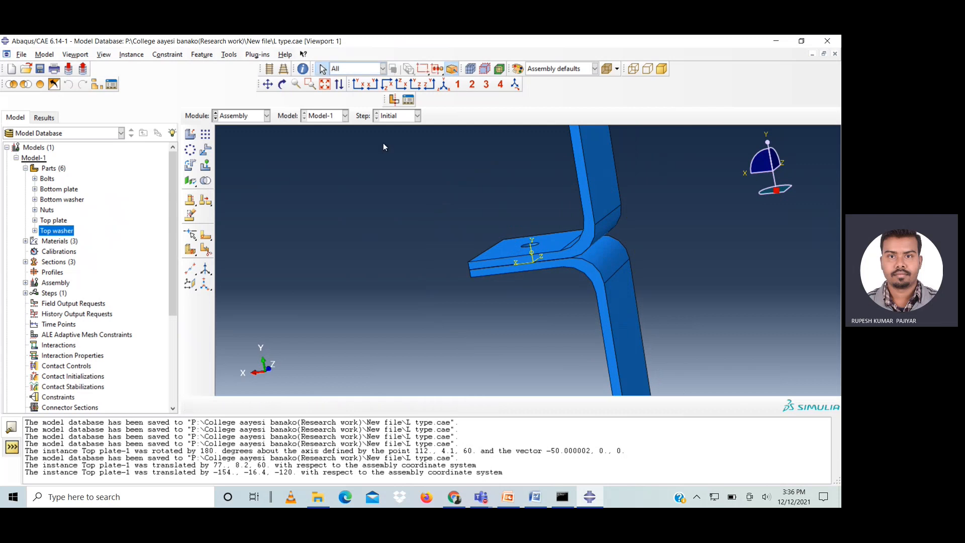
pyautogui.scroll(2, 531, 227)
pyautogui.click(535, 247)
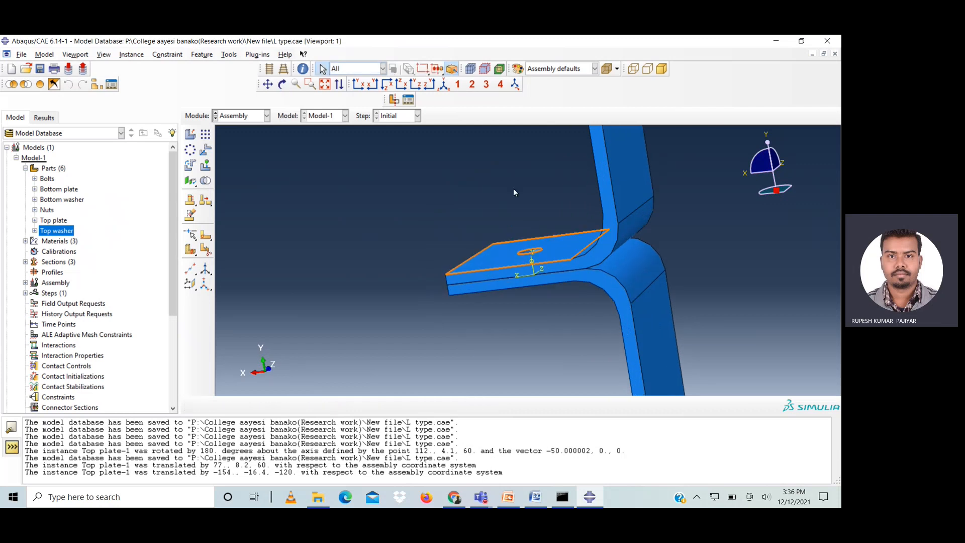
pyautogui.click(423, 216)
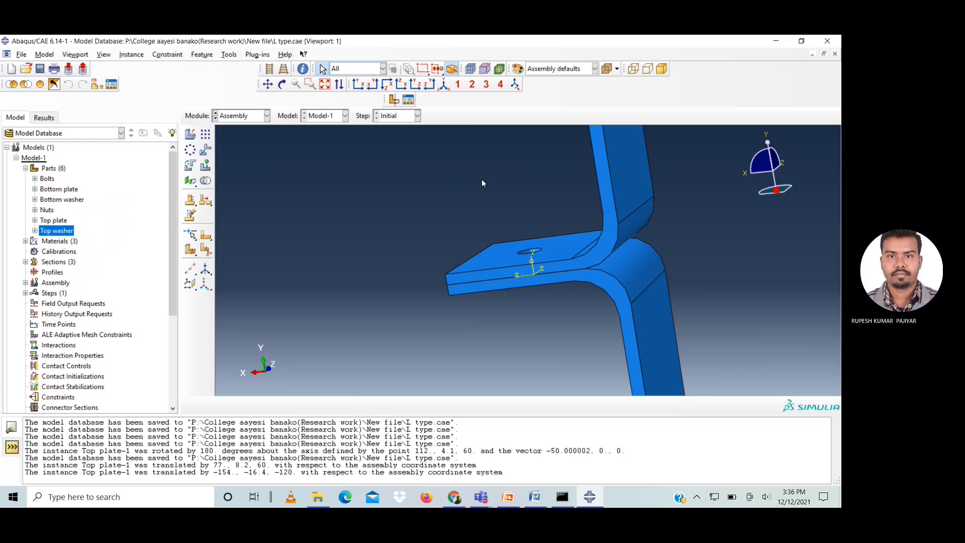
# - Open the Top plate part on its own to check its shape and hole
pyautogui.click(57, 221)
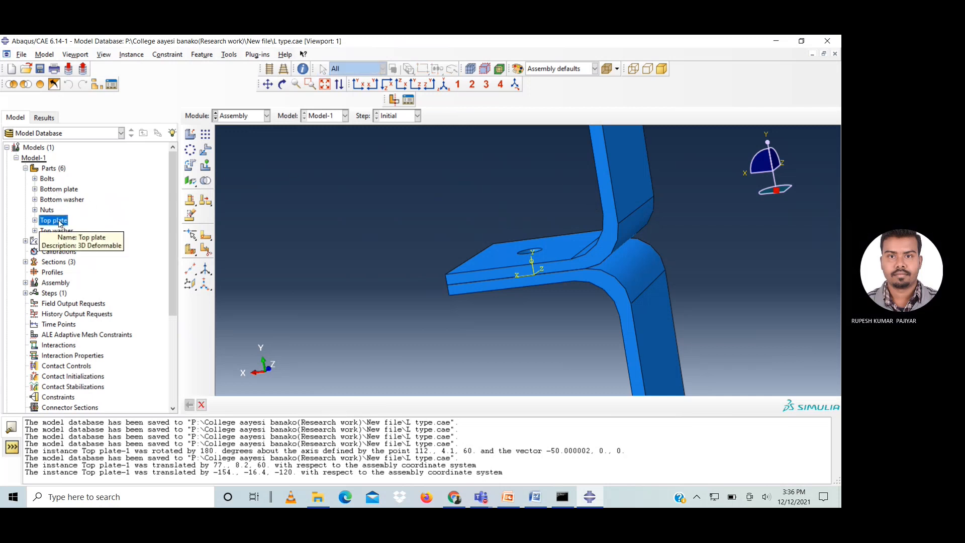
pyautogui.rightClick(59, 223)
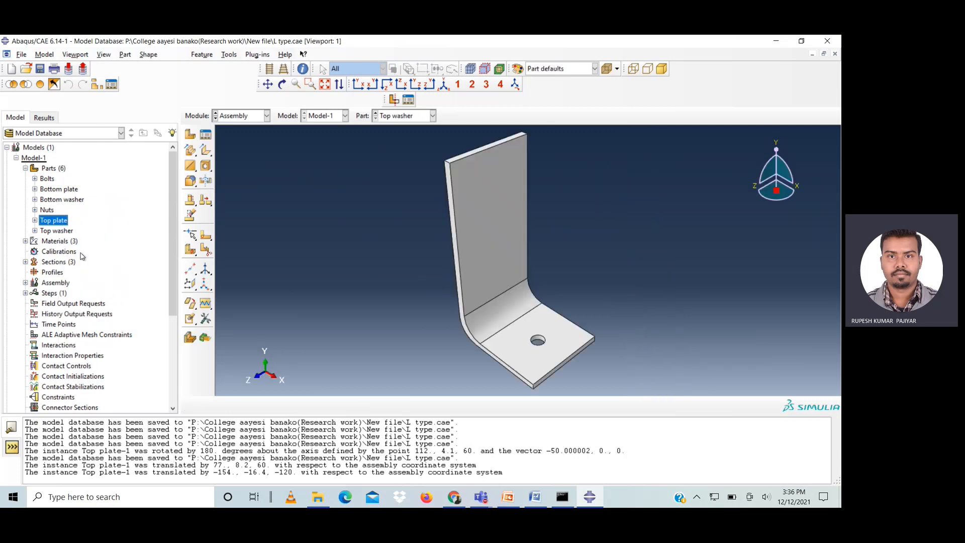
pyautogui.click(100, 234)
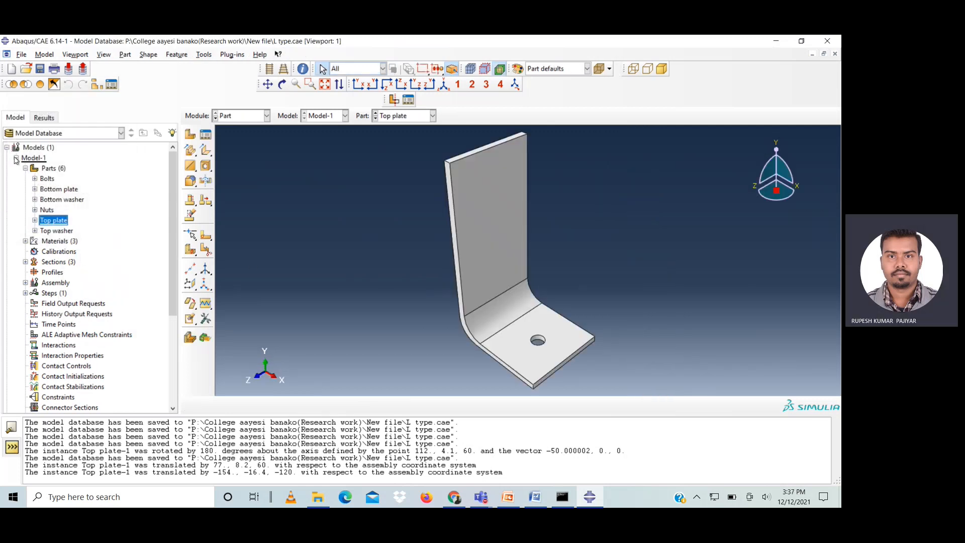
# - Return to the Assembly module, list the assembly's instances, and highlight the Bottom plate and Top plate instances one after the other
pyautogui.click(25, 168)
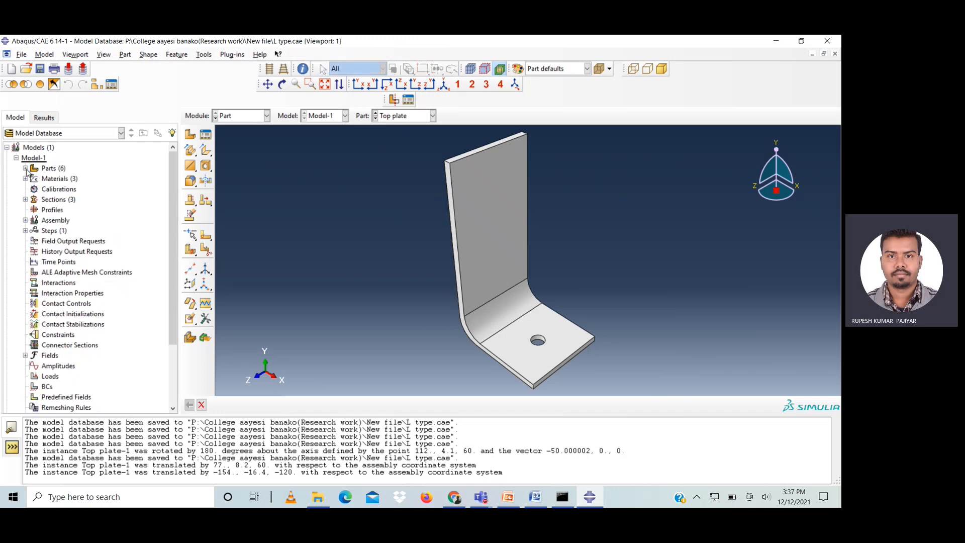
pyautogui.click(25, 220)
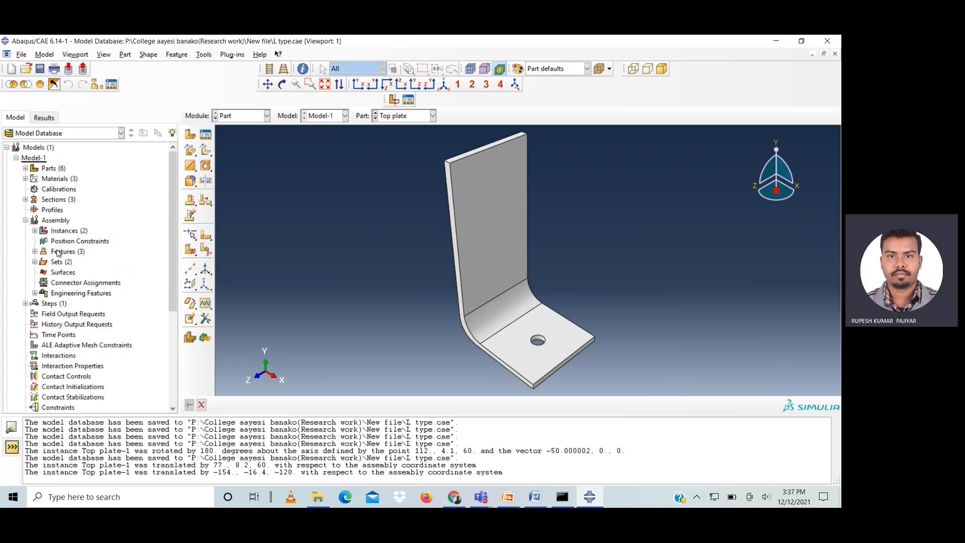
pyautogui.click(35, 231)
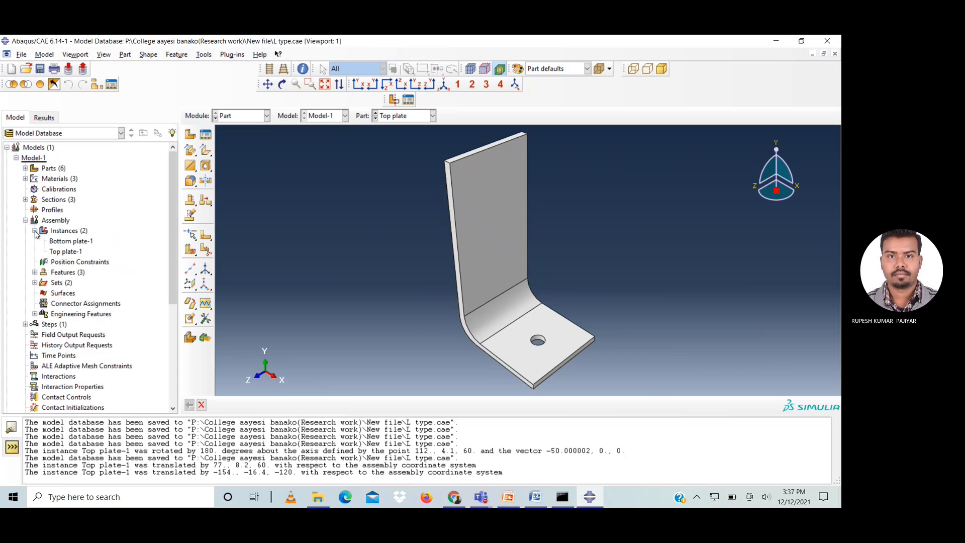
pyautogui.click(71, 241)
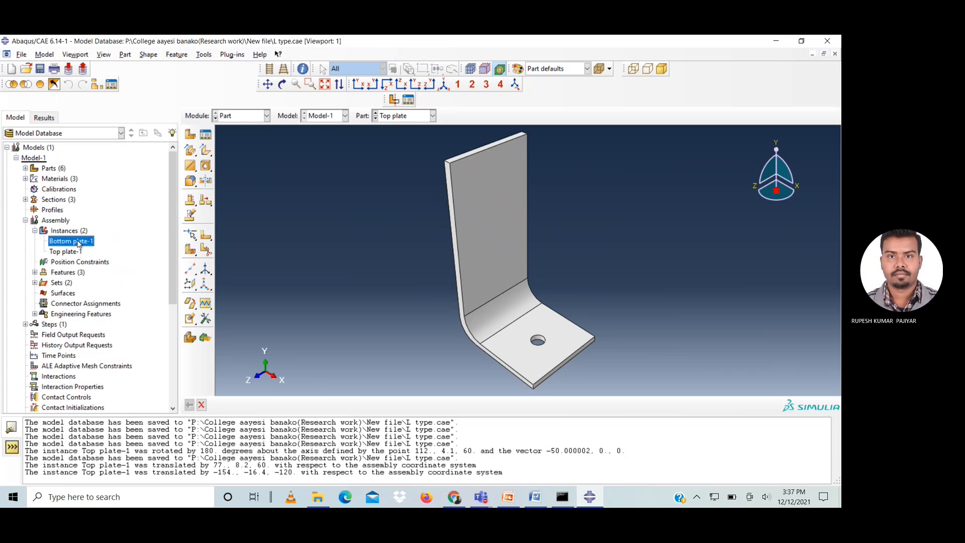
pyautogui.click(242, 118)
pyautogui.click(238, 151)
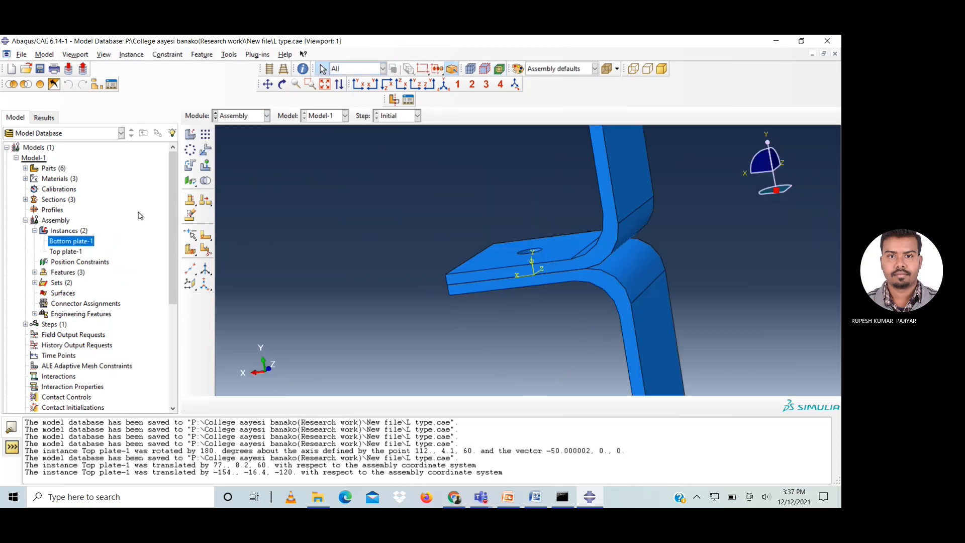
pyautogui.click(87, 243)
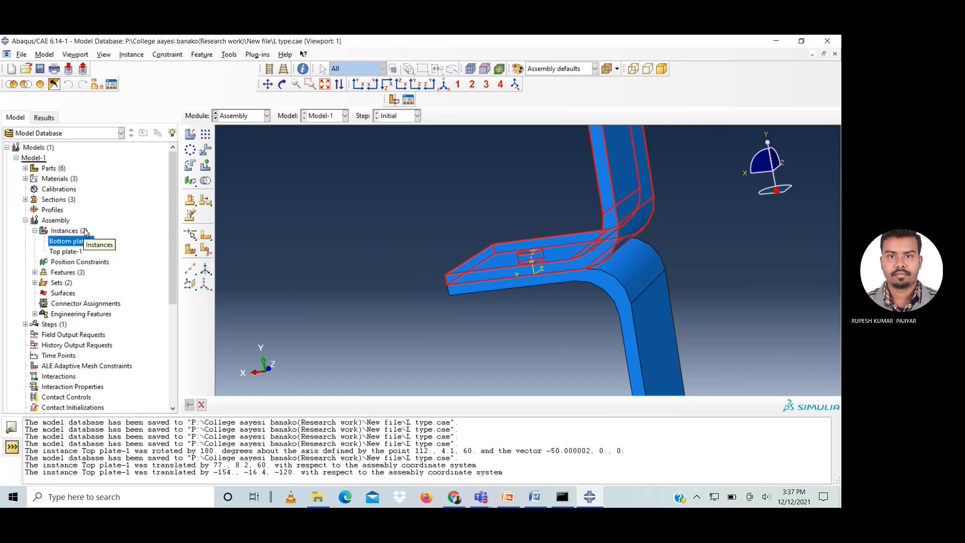
pyautogui.click(65, 251)
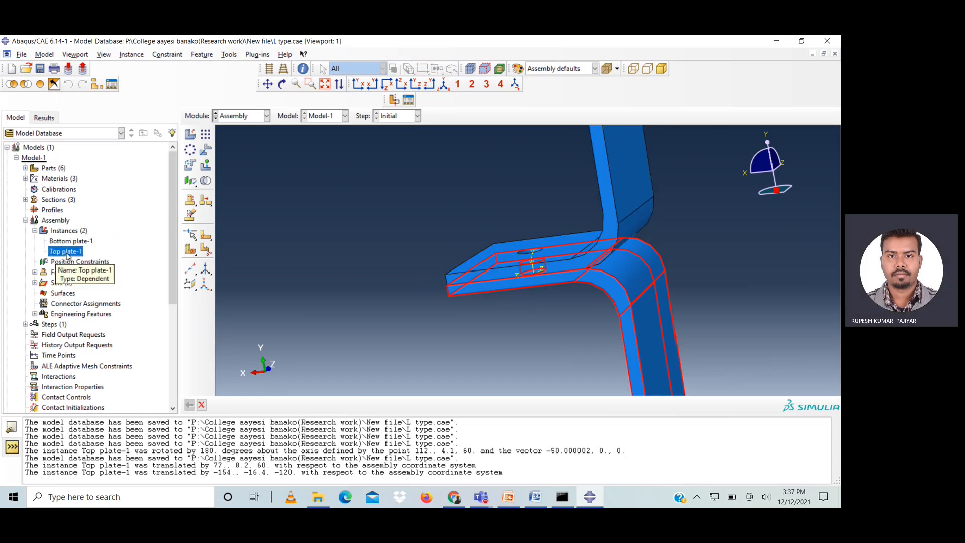
pyautogui.click(202, 404)
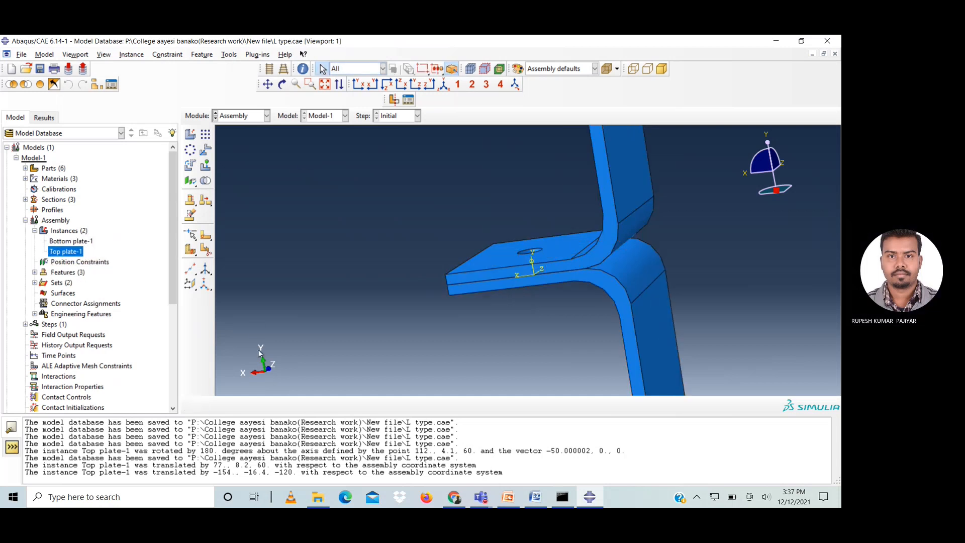
# - Examine the whole joint from its opposite side, highlighting the plate instances to identify which one carries the outer hole face
pyautogui.click(325, 85)
pyautogui.click(282, 84)
pyautogui.moveTo(537, 310)
pyautogui.mouseDown()
pyautogui.moveTo(534, 281)
pyautogui.moveTo(504, 240)
pyautogui.moveTo(545, 277)
pyautogui.moveTo(547, 297)
pyautogui.moveTo(532, 300)
pyautogui.mouseUp()
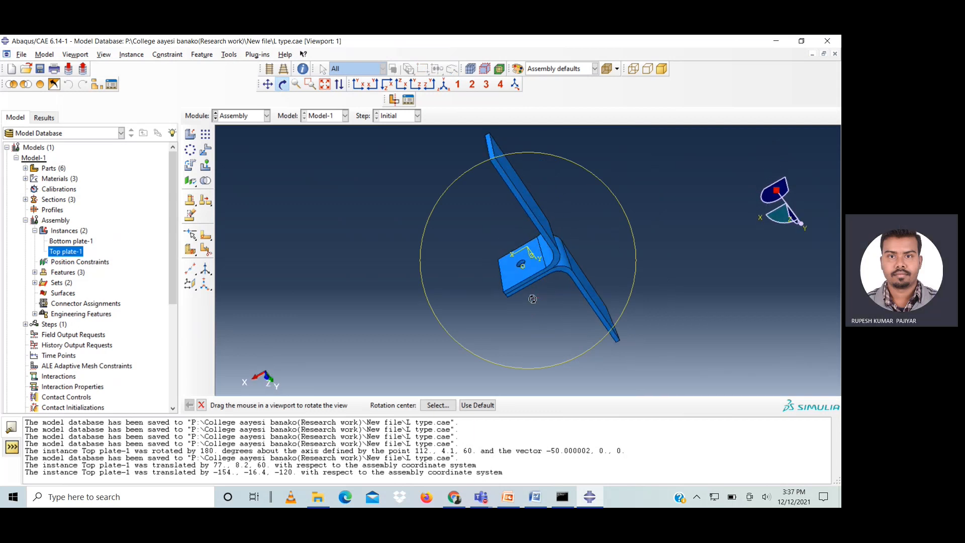
pyautogui.click(284, 86)
pyautogui.scroll(-3, 547, 244)
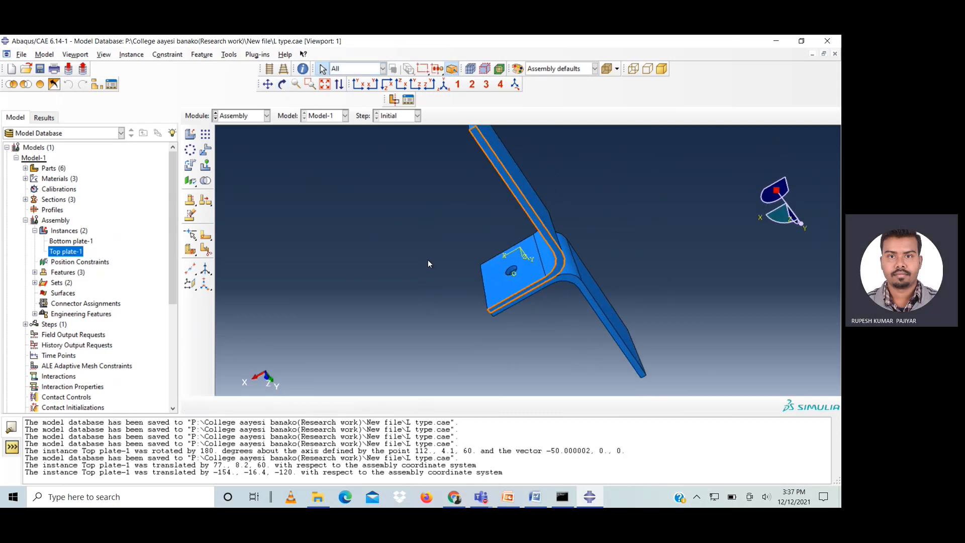
pyautogui.click(74, 252)
pyautogui.click(79, 242)
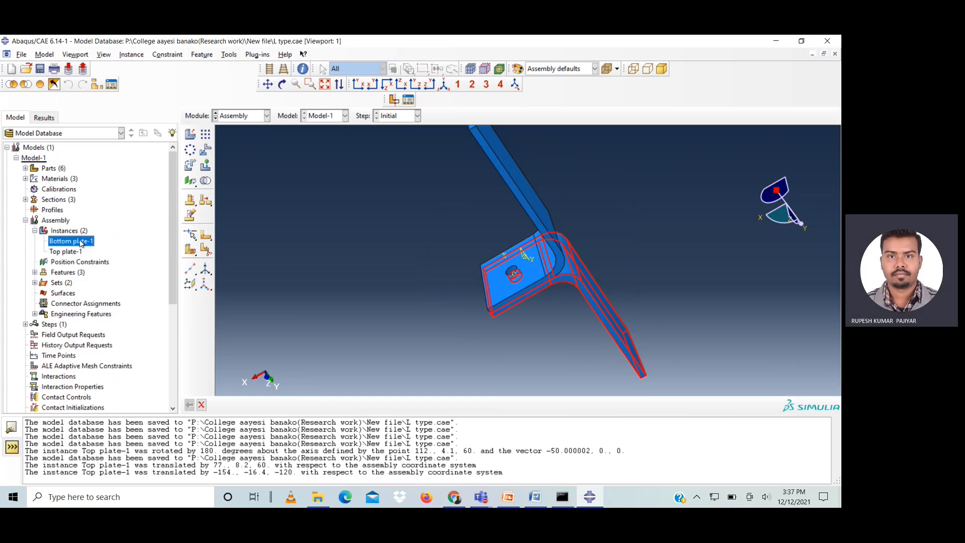
pyautogui.click(202, 404)
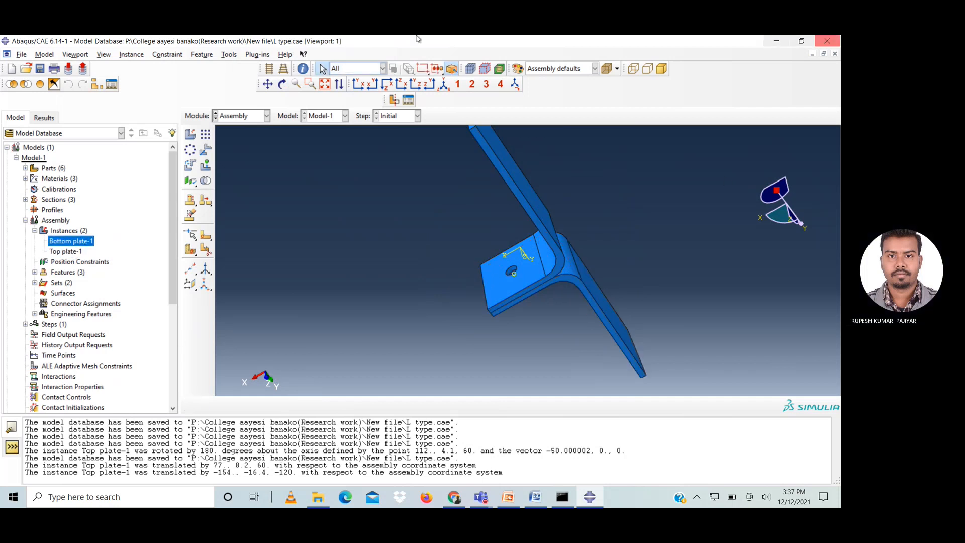
pyautogui.scroll(-1, 397, 235)
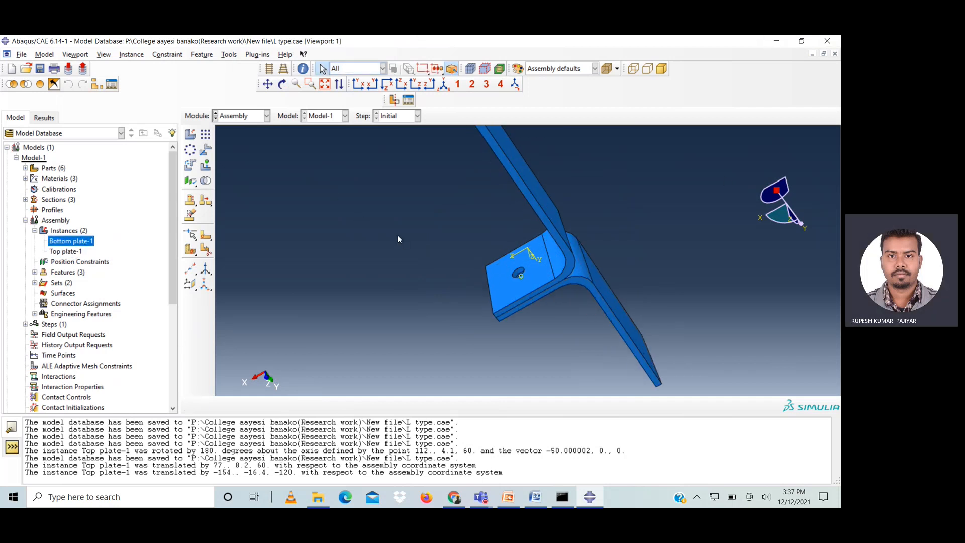
# - Add a dependent instance of the Top washer part to the assembly, auto-offset from the other instances
pyautogui.click(189, 136)
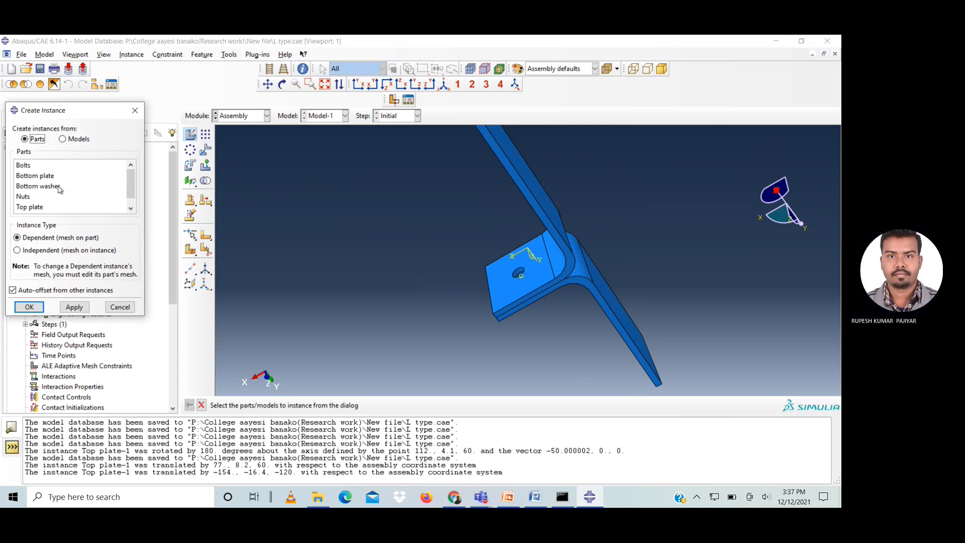
pyautogui.scroll(-1, 53, 201)
pyautogui.click(42, 208)
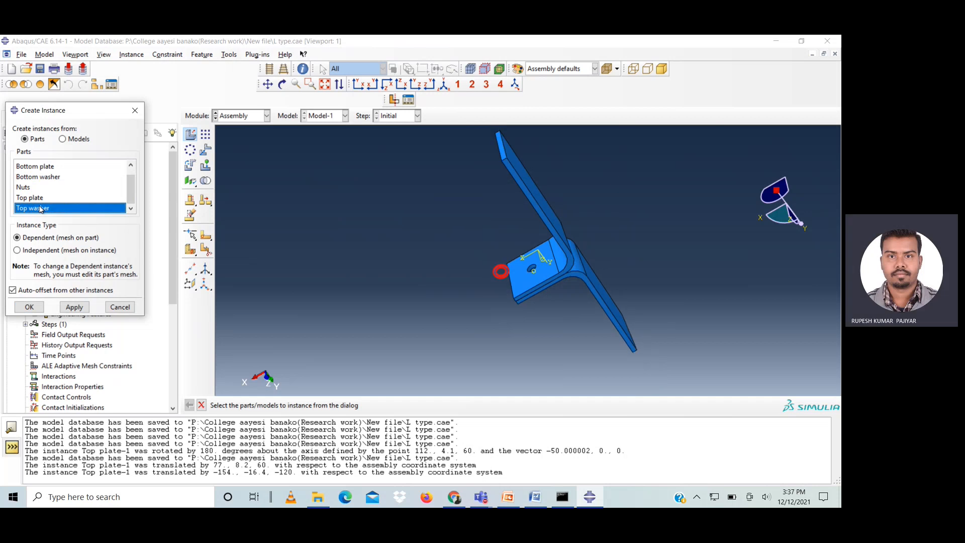
pyautogui.click(76, 307)
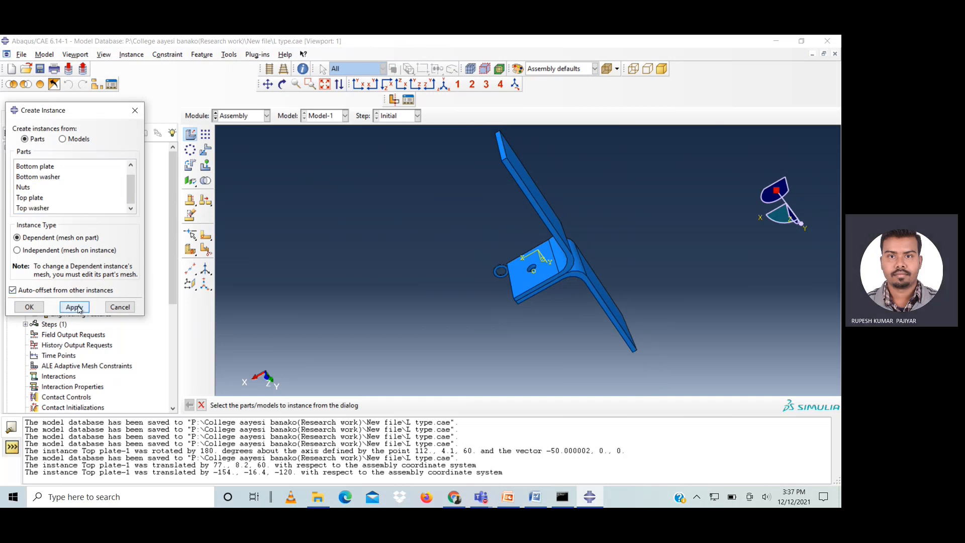
pyautogui.click(119, 307)
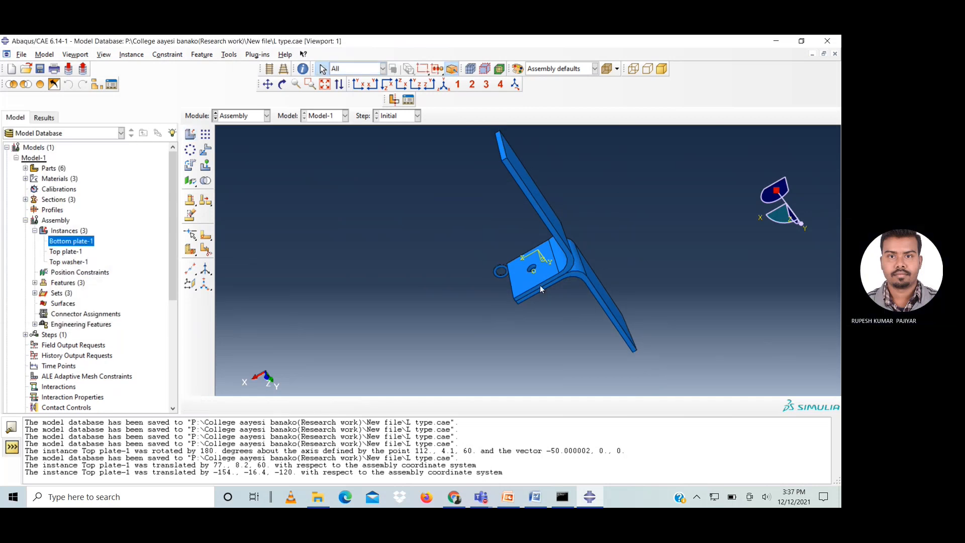
# - Try to rotate the Top washer instance 90 degrees about the thickness-direction edge at the outer corner of the stacked plate flanges
pyautogui.scroll(3, 532, 272)
pyautogui.scroll(2, 532, 271)
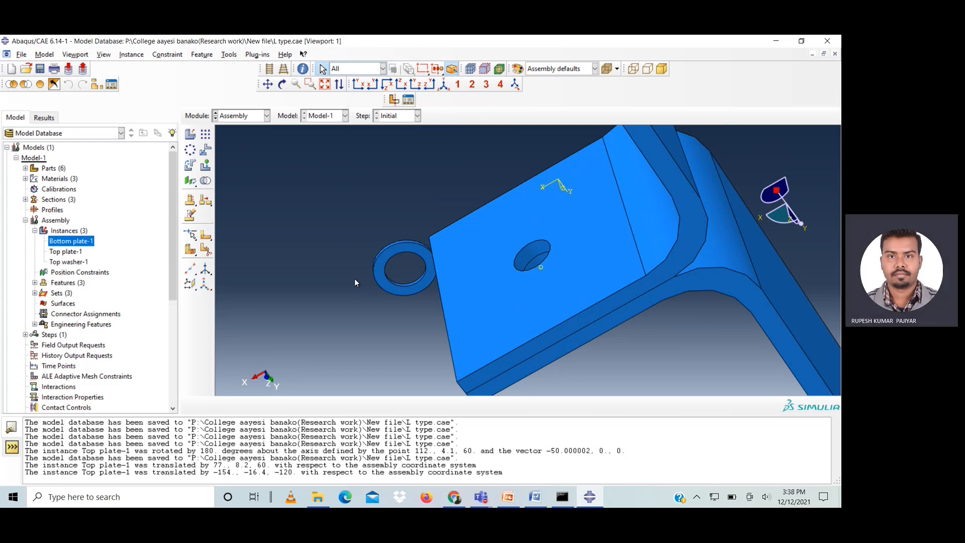
pyautogui.click(282, 84)
pyautogui.moveTo(466, 291); pyautogui.dragTo(517, 246)
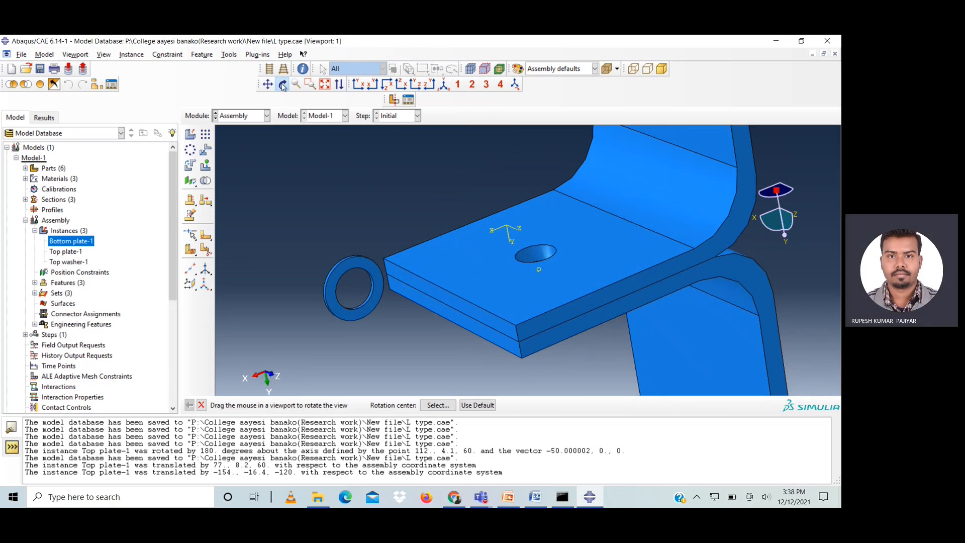
pyautogui.click(282, 86)
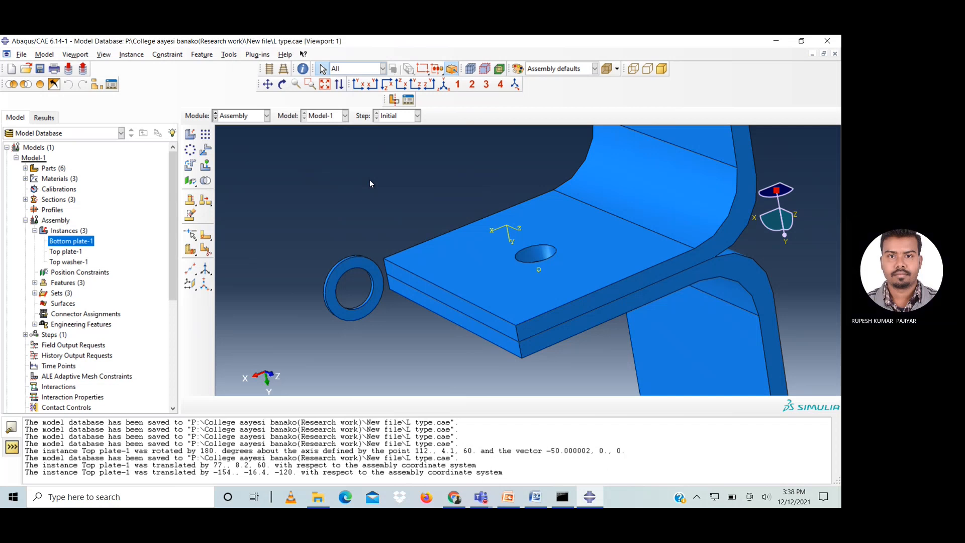
pyautogui.click(189, 166)
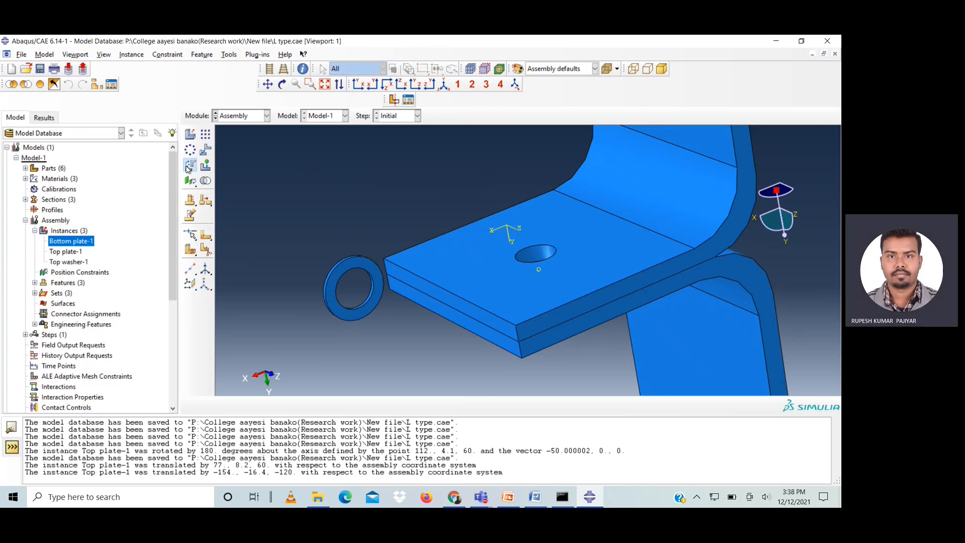
pyautogui.click(350, 263)
pyautogui.click(306, 405)
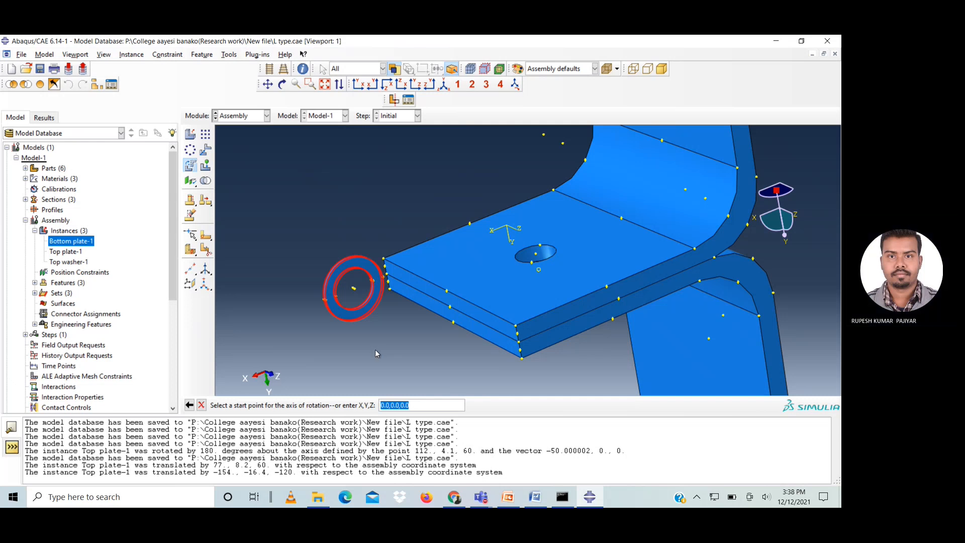
pyautogui.click(515, 326)
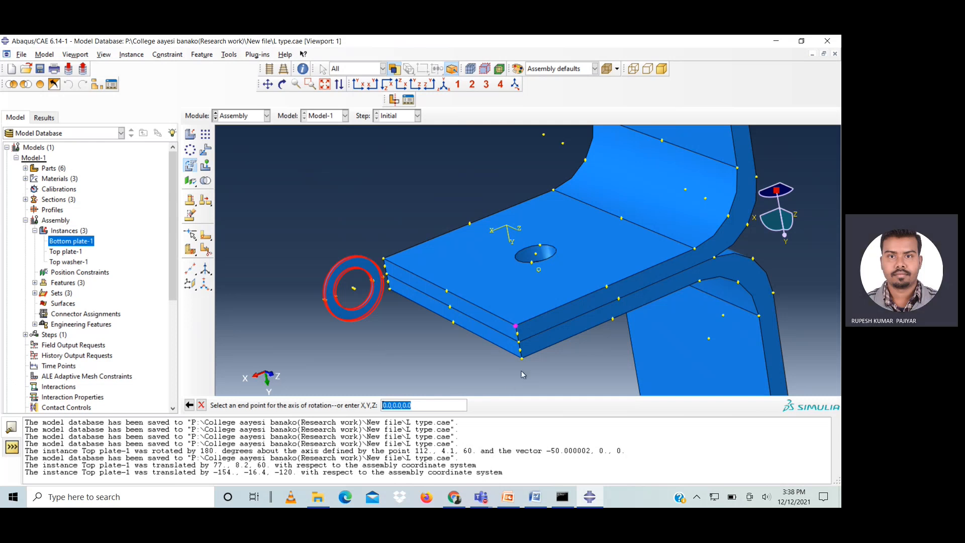
pyautogui.click(521, 359)
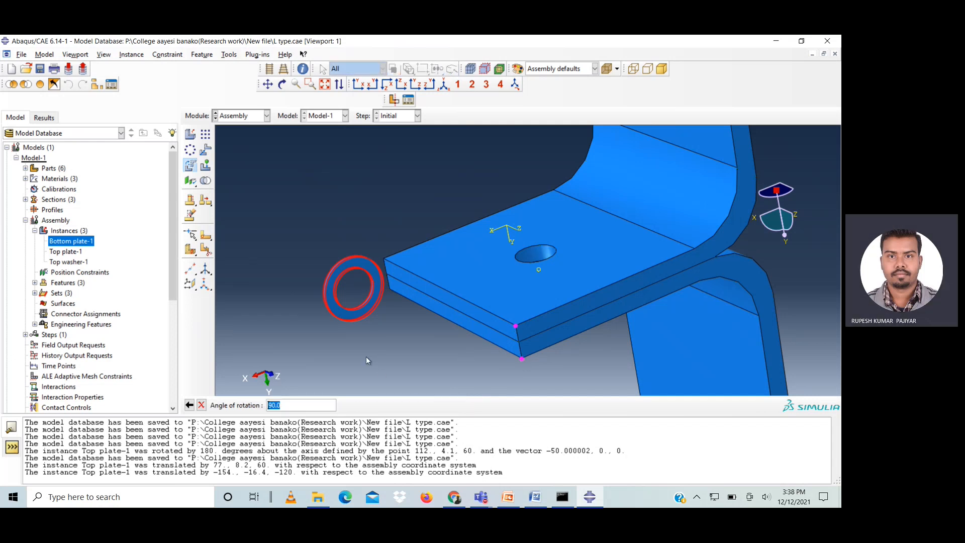
pyautogui.press('Return')
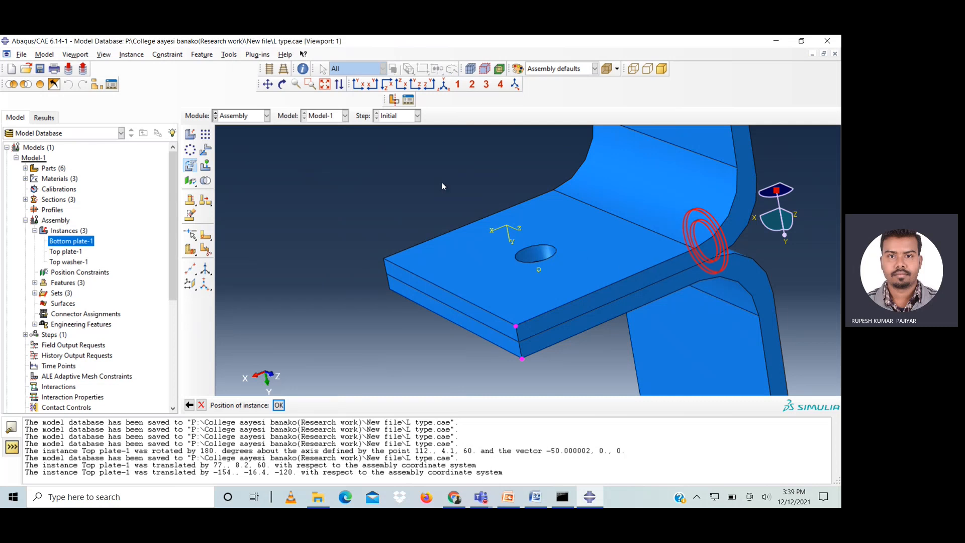
pyautogui.click(282, 83)
pyautogui.moveTo(506, 242); pyautogui.dragTo(586, 214)
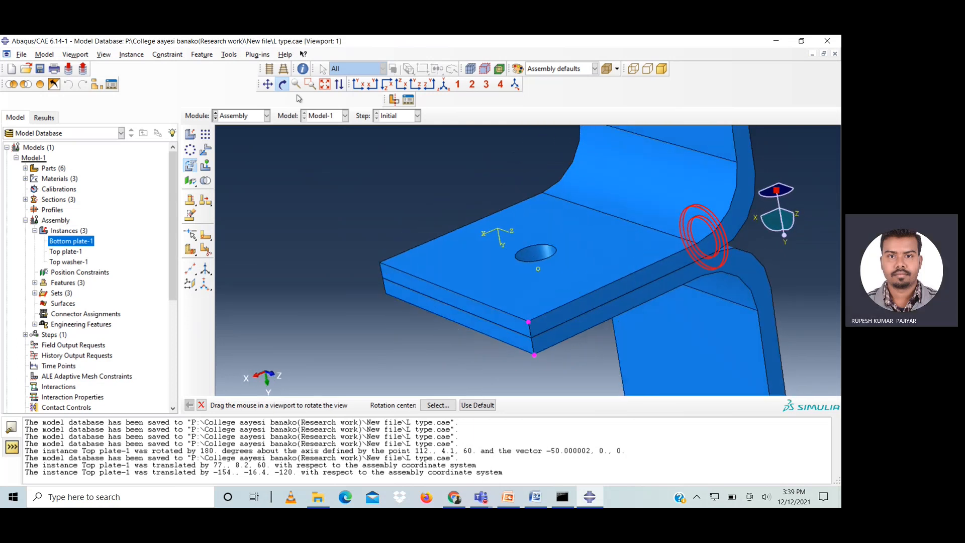
pyautogui.click(282, 84)
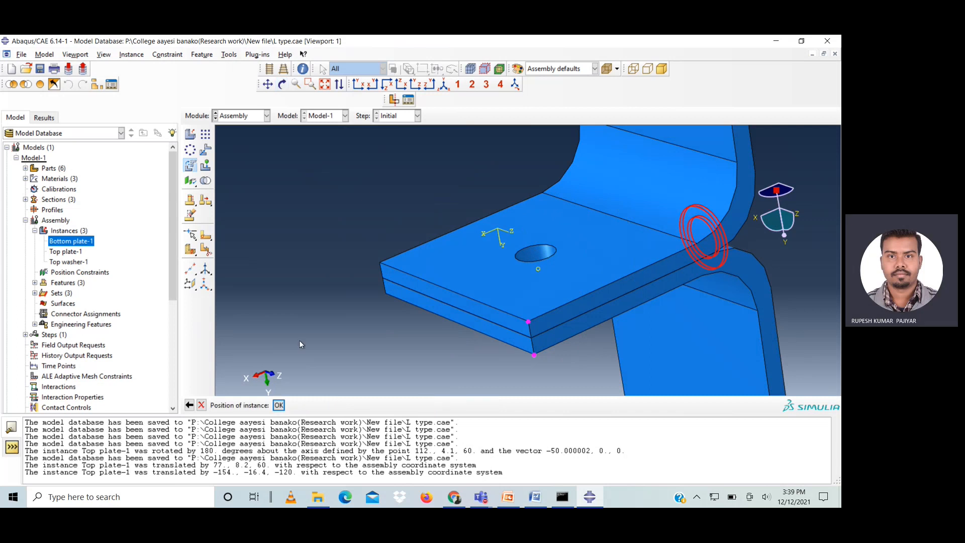
pyautogui.click(201, 406)
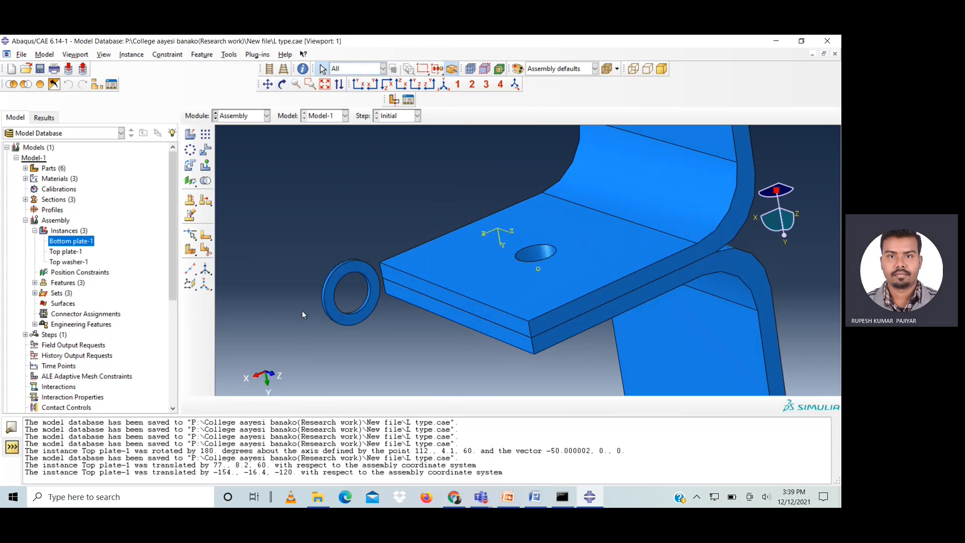
# - Try to rotate the Top washer instance 90 degrees about the lower edge at the free end of the stacked plate flanges
pyautogui.click(205, 150)
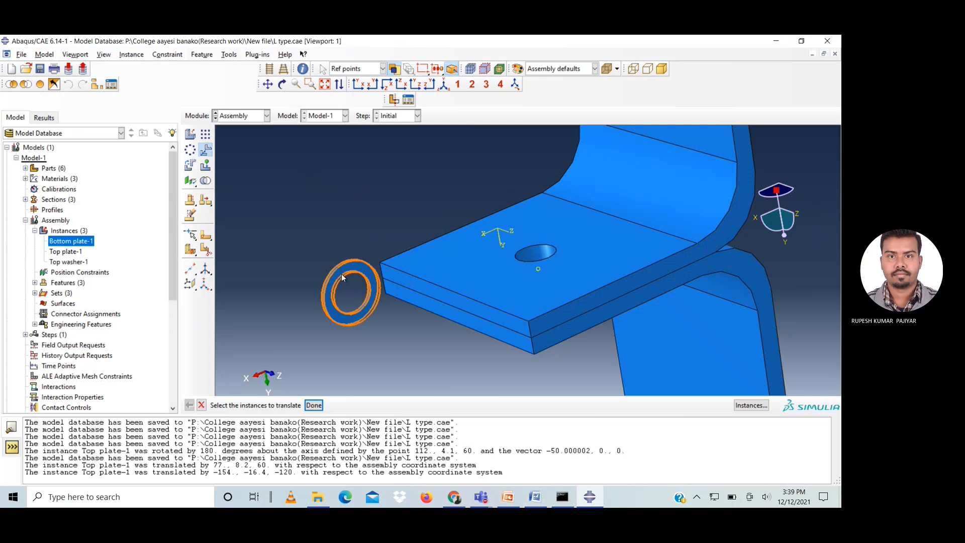
pyautogui.click(202, 405)
pyautogui.click(190, 166)
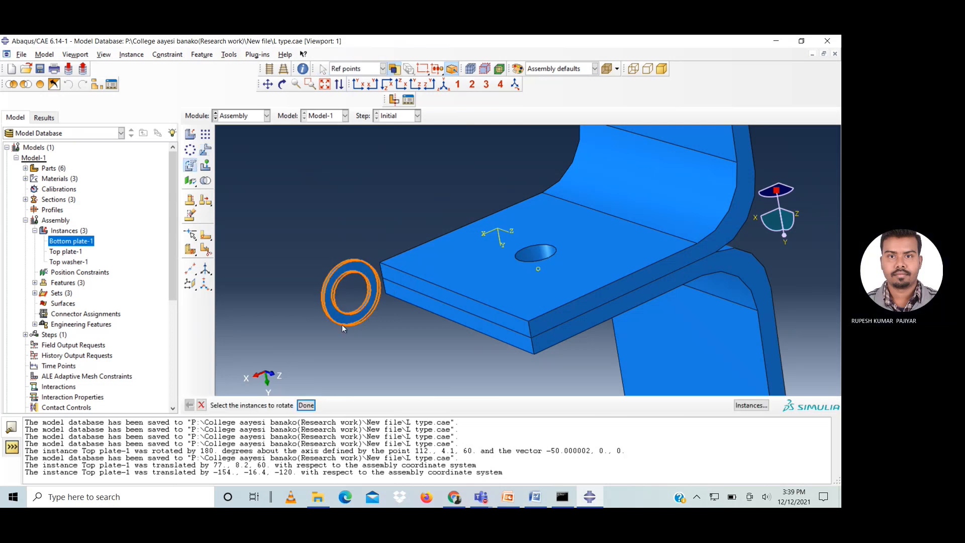
pyautogui.click(298, 337)
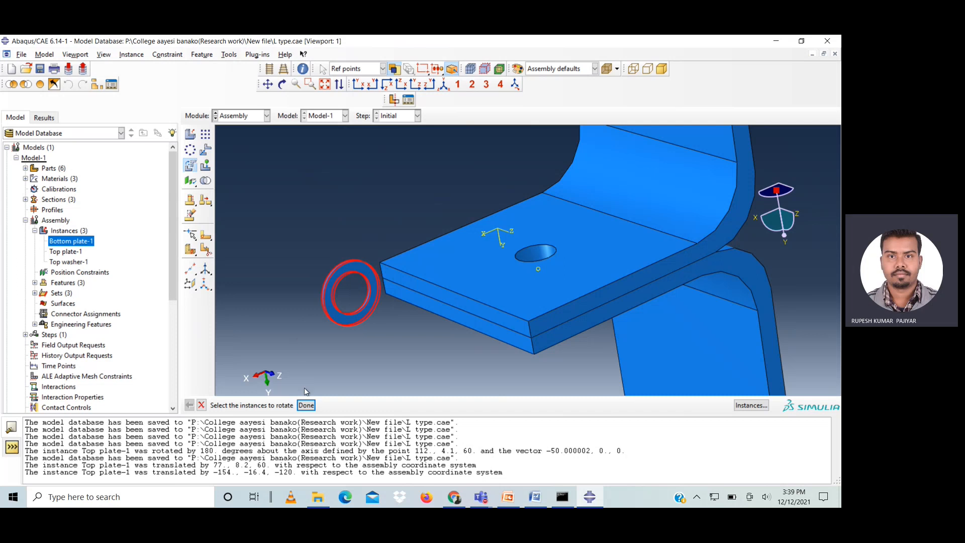
pyautogui.click(307, 405)
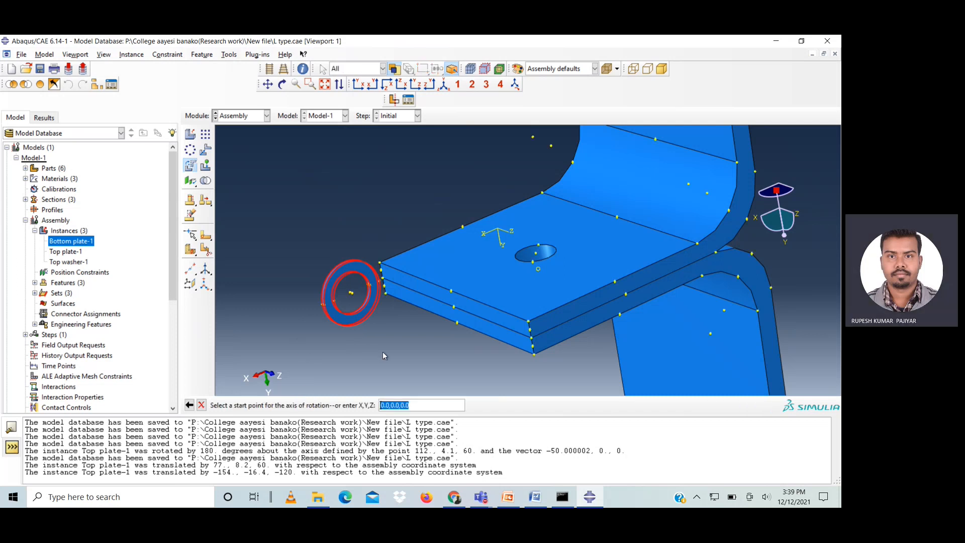
pyautogui.click(386, 293)
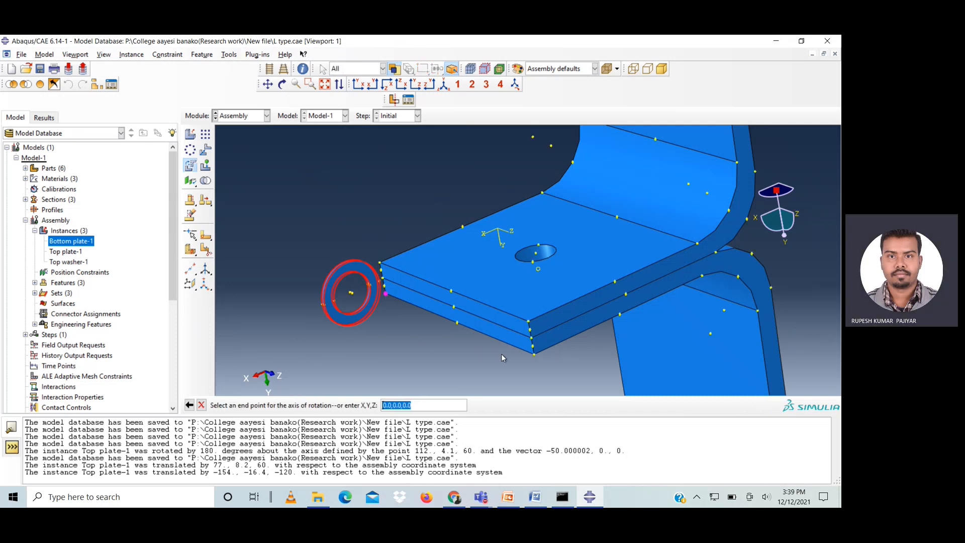
pyautogui.click(534, 355)
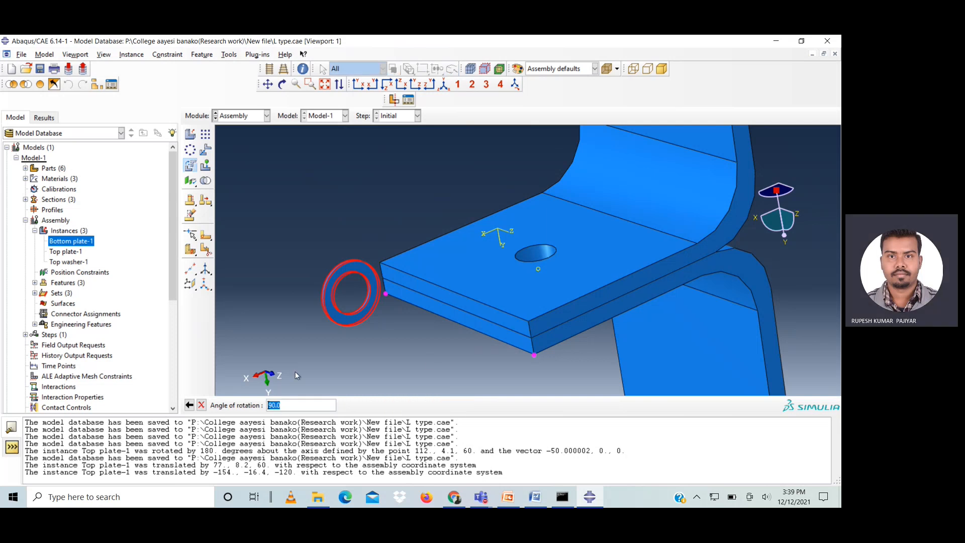
pyautogui.press('Return')
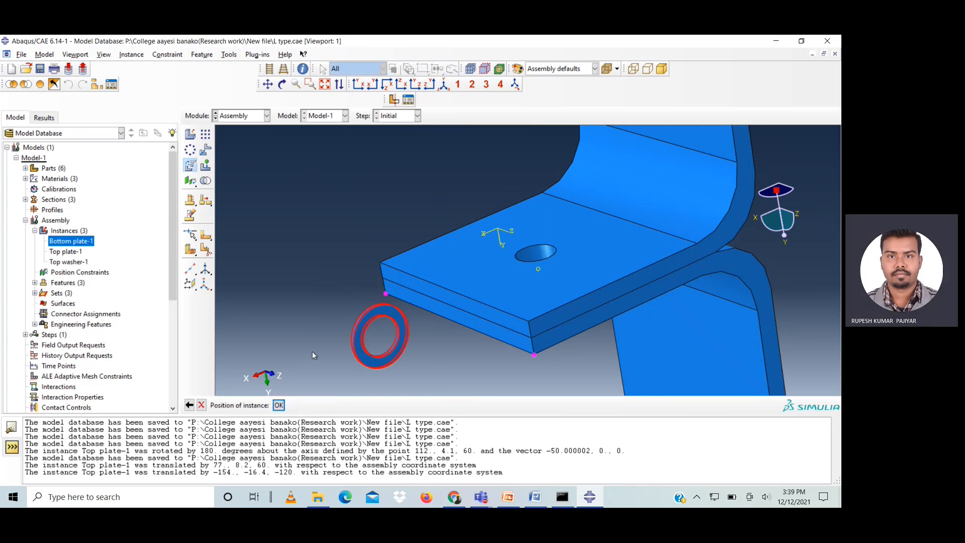
pyautogui.click(282, 84)
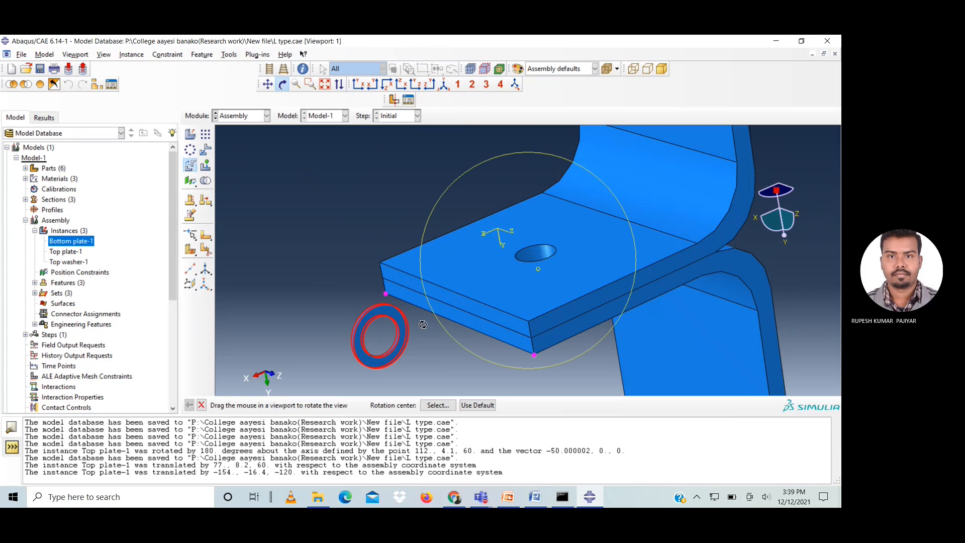
pyautogui.moveTo(514, 293)
pyautogui.mouseDown()
pyautogui.moveTo(586, 249)
pyautogui.moveTo(475, 286)
pyautogui.moveTo(598, 244)
pyautogui.moveTo(504, 294)
pyautogui.moveTo(514, 294)
pyautogui.mouseUp()
pyautogui.click(281, 89)
# - Try a 180-degree rotation of the Top washer about the same lower flange edge and inspect the previewed orientation
pyautogui.click(190, 406)
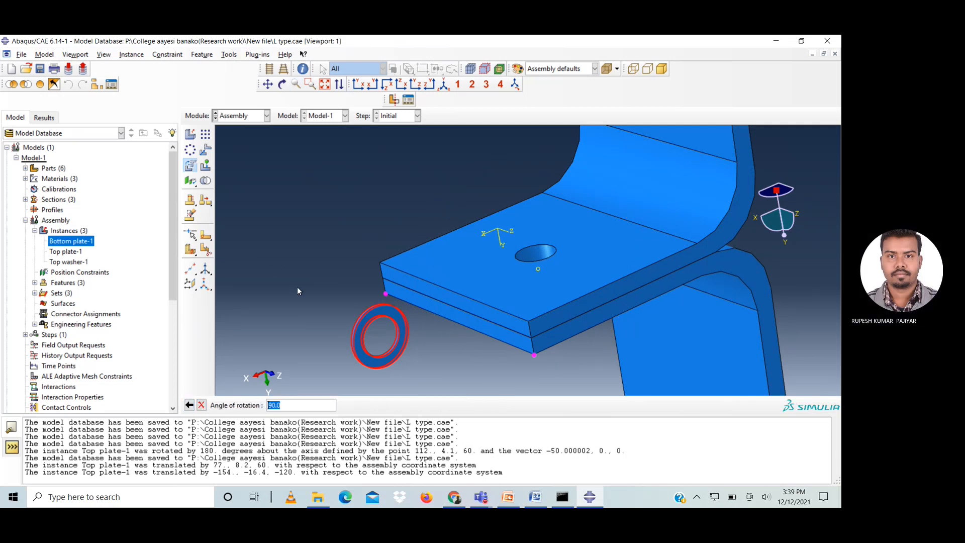
pyautogui.write('18')
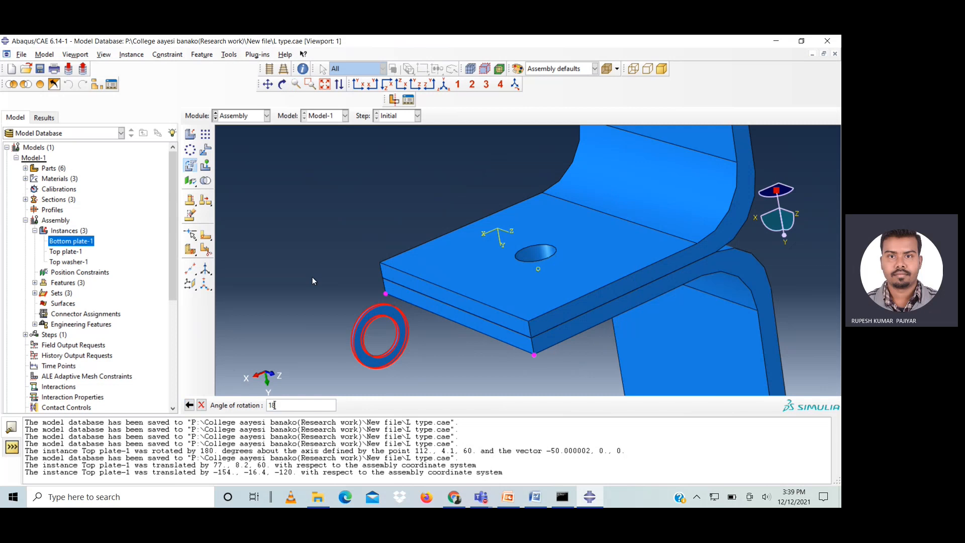
pyautogui.write('0')
pyautogui.press('Return')
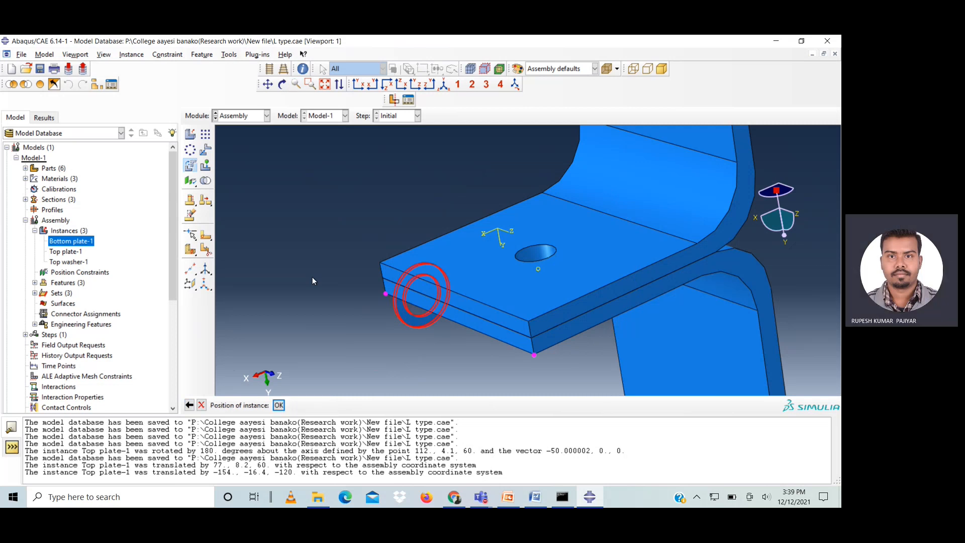
pyautogui.click(281, 84)
pyautogui.moveTo(491, 266); pyautogui.dragTo(467, 263)
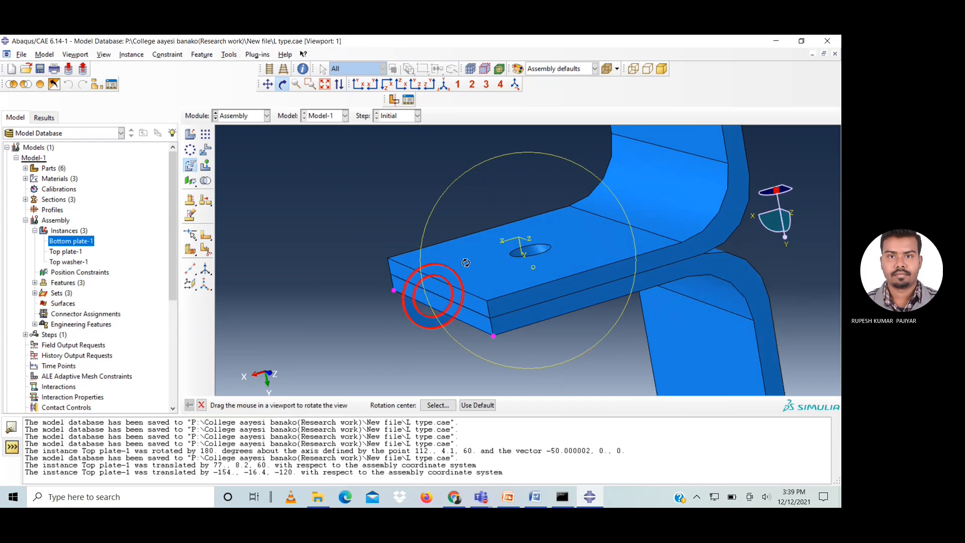
pyautogui.click(282, 84)
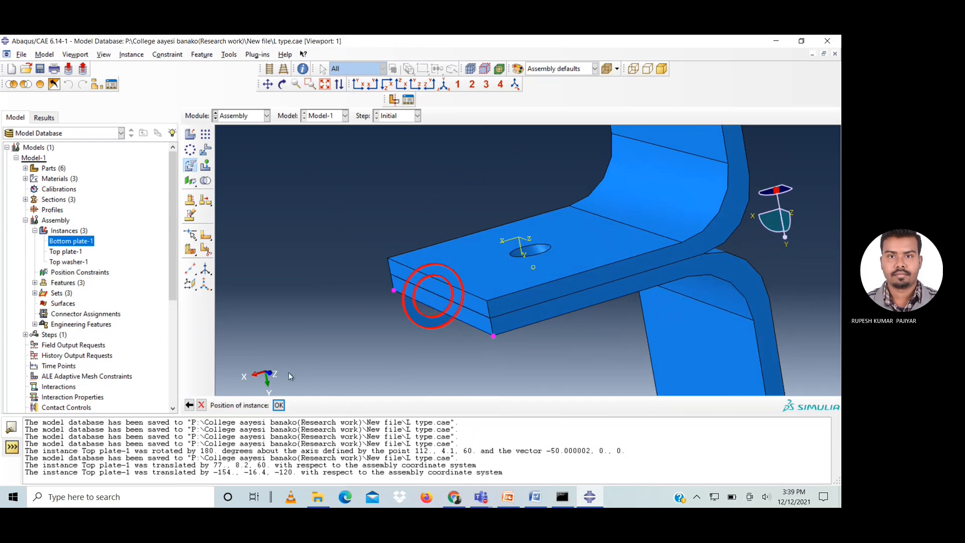
# - Discard the previewed washer rotation and redefine its axis along the upper edge at the free end of the stacked flanges
pyautogui.click(189, 405)
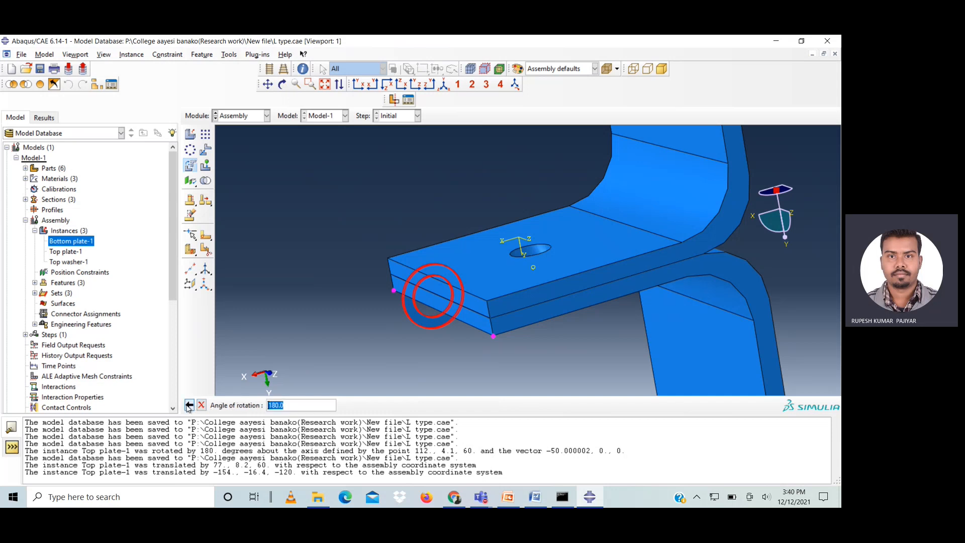
pyautogui.click(189, 405)
pyautogui.click(189, 405)
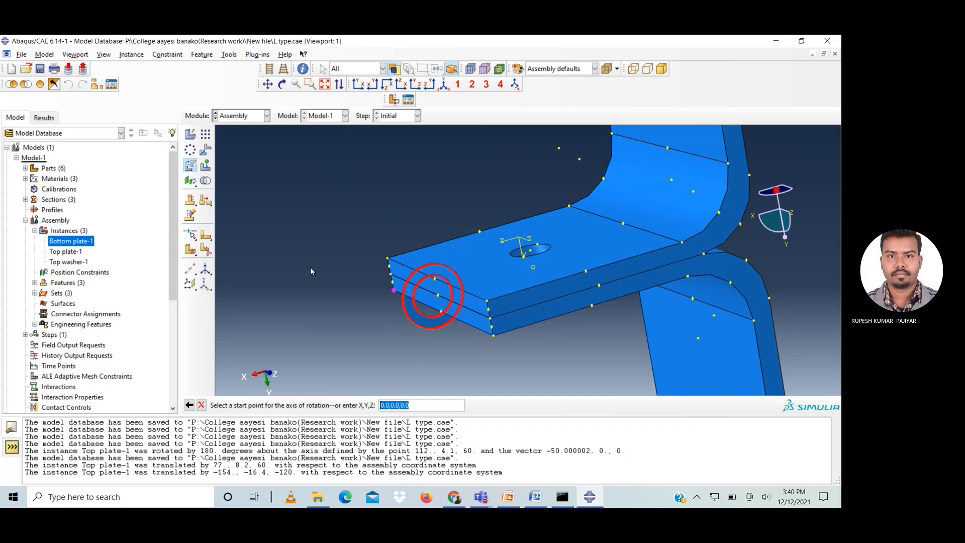
pyautogui.click(388, 260)
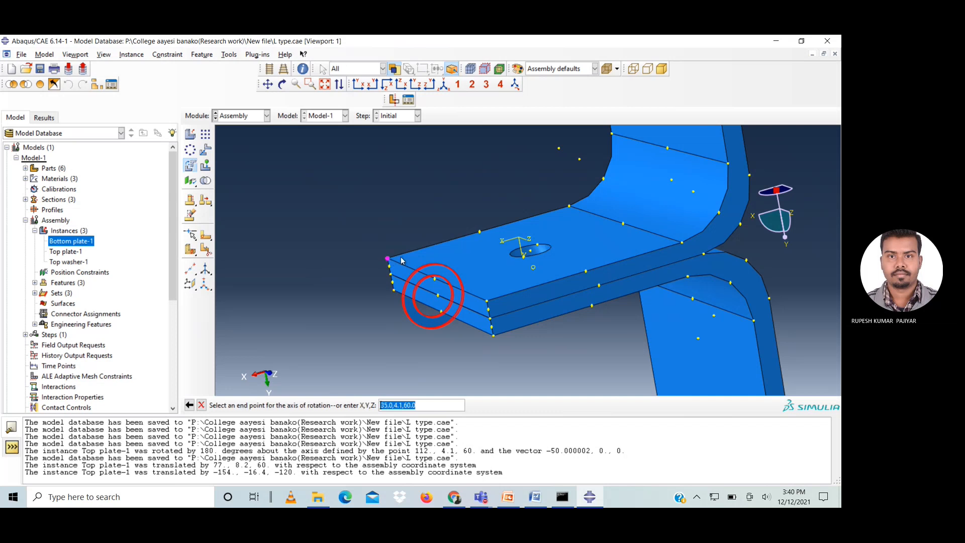
pyautogui.click(486, 301)
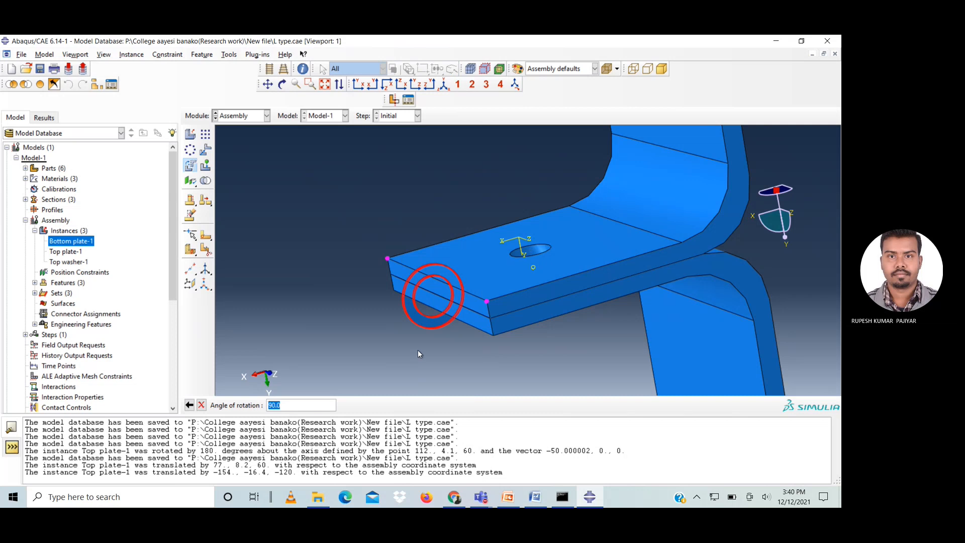
pyautogui.press('Return')
pyautogui.click(282, 84)
pyautogui.moveTo(467, 284); pyautogui.dragTo(487, 274)
pyautogui.click(282, 84)
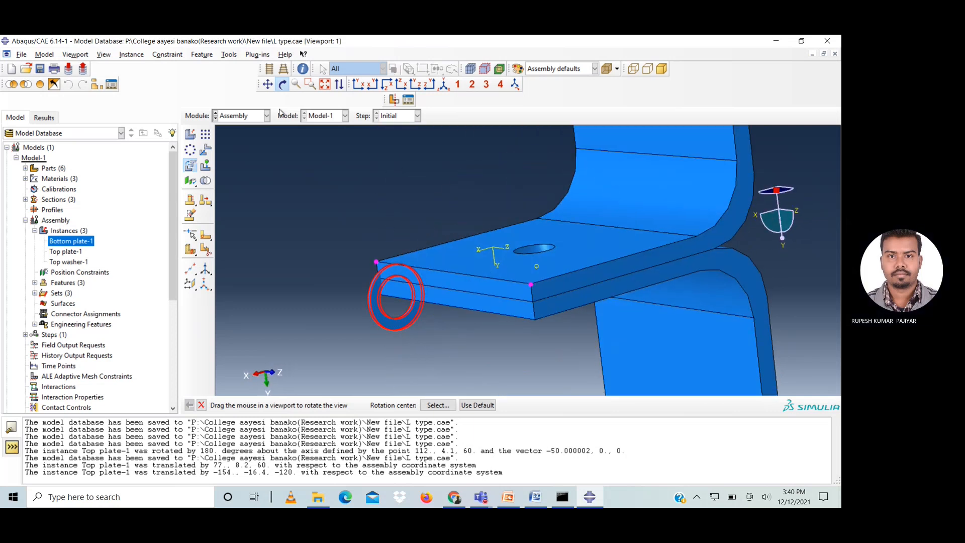
pyautogui.click(201, 406)
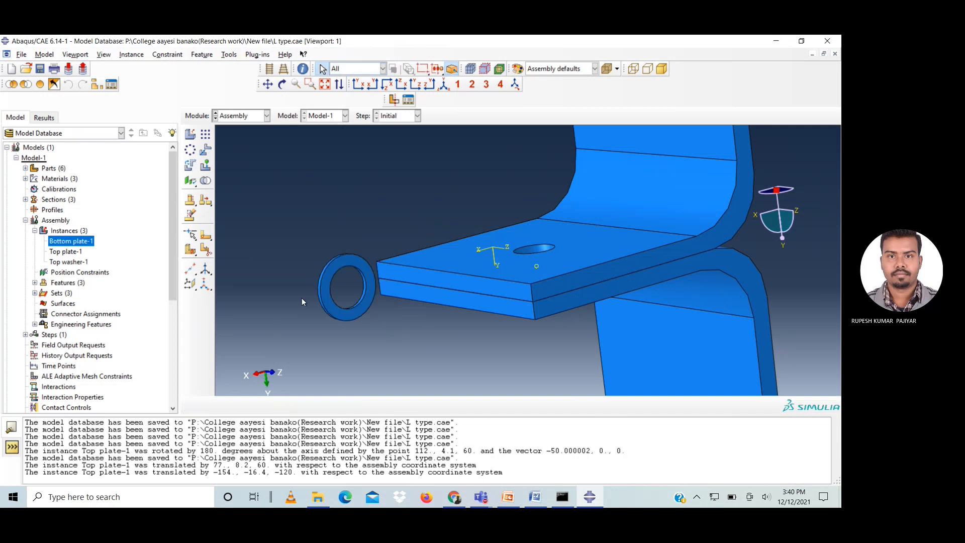
# - Rotate the top washer instance by 90 degrees about the plate's long side edge, from its front corner to the edge midpoint
pyautogui.click(189, 165)
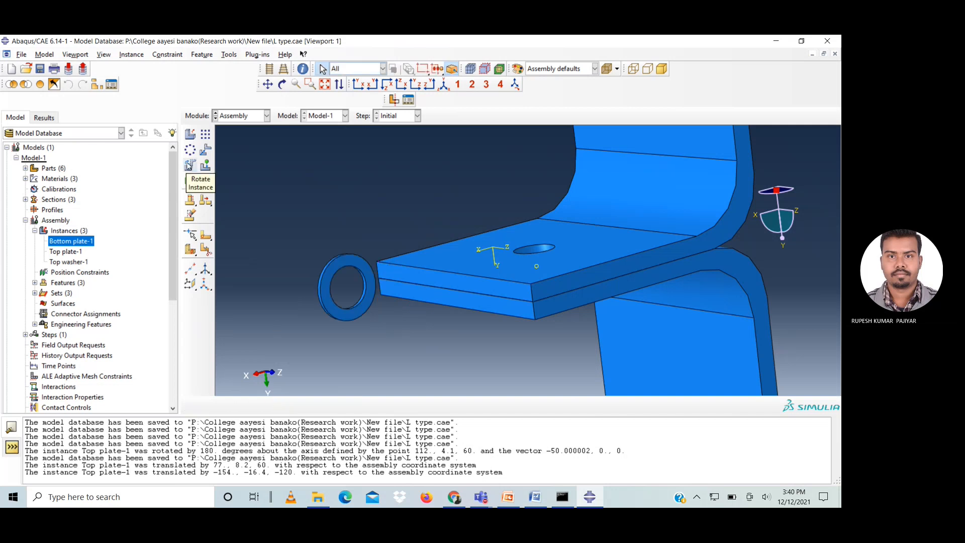
pyautogui.click(345, 258)
pyautogui.click(305, 405)
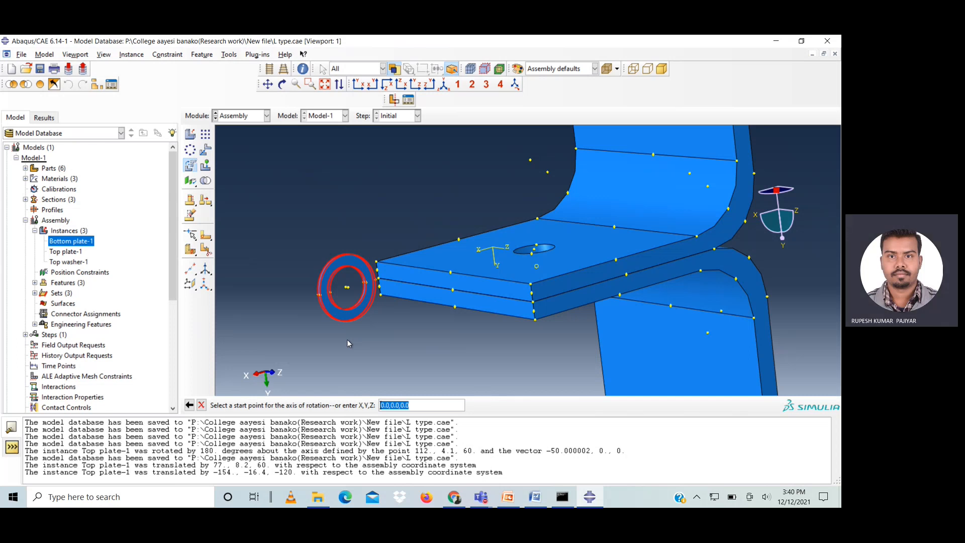
pyautogui.click(530, 285)
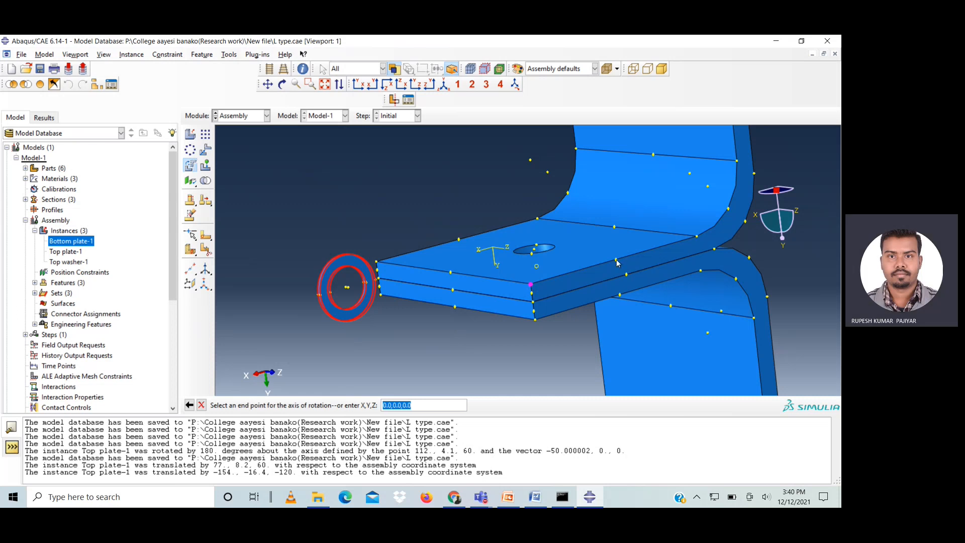
pyautogui.click(615, 260)
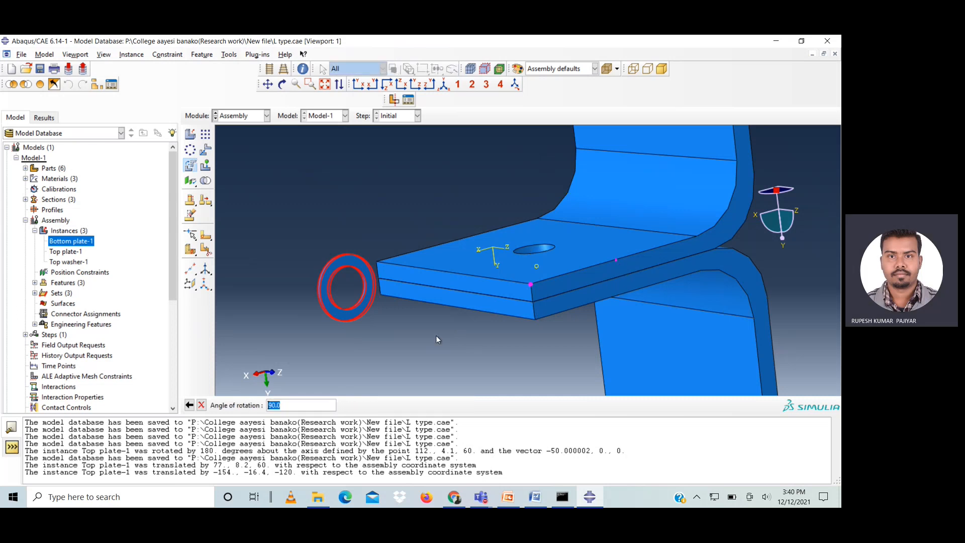
pyautogui.press('Return')
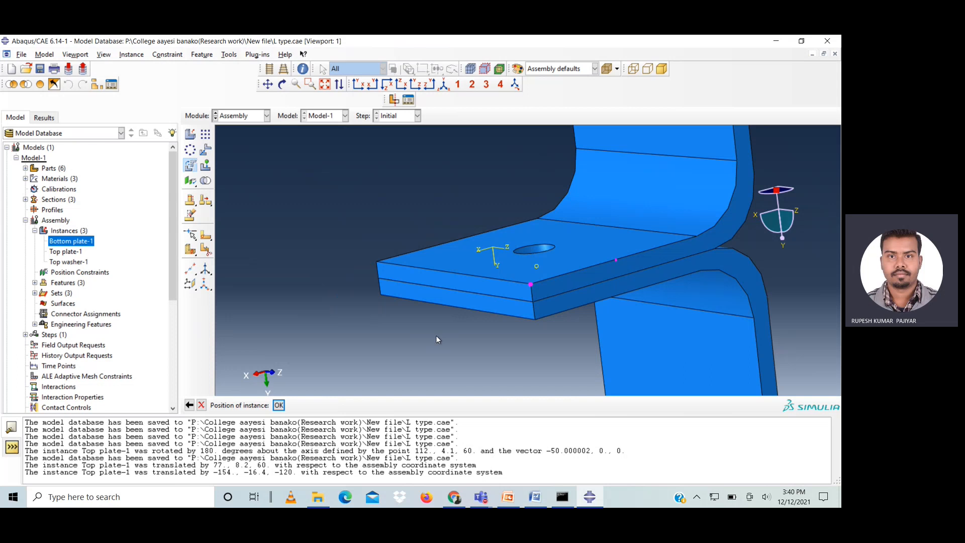
pyautogui.scroll(-4, 436, 335)
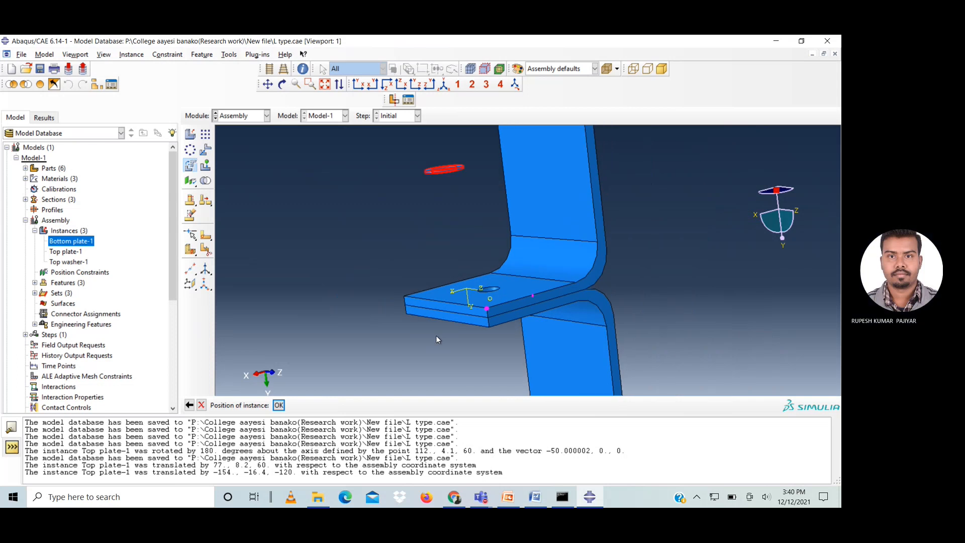
pyautogui.click(278, 406)
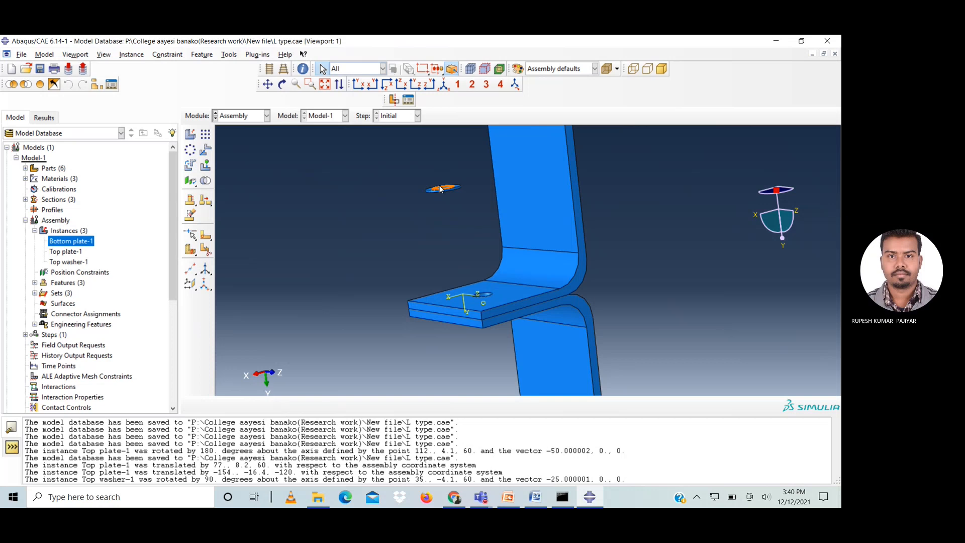
pyautogui.click(66, 252)
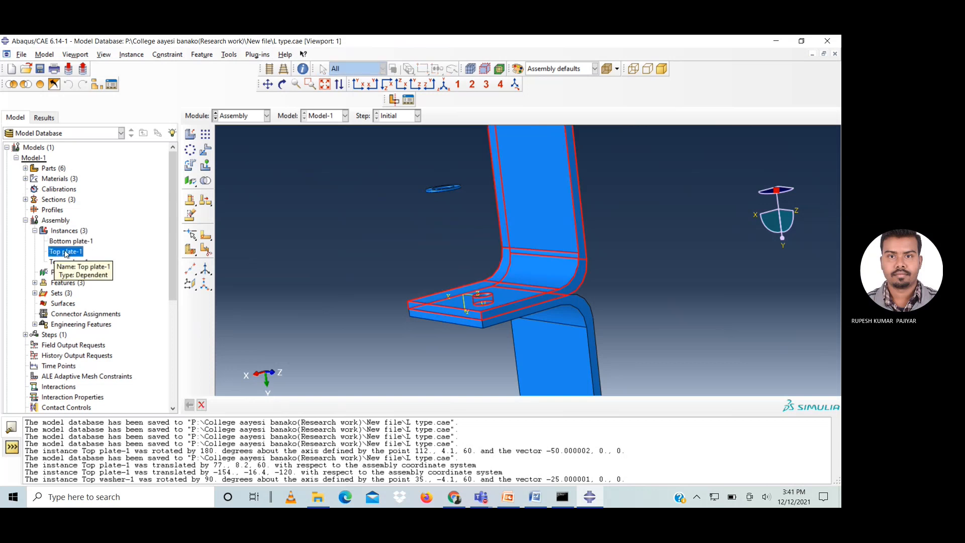
pyautogui.click(69, 260)
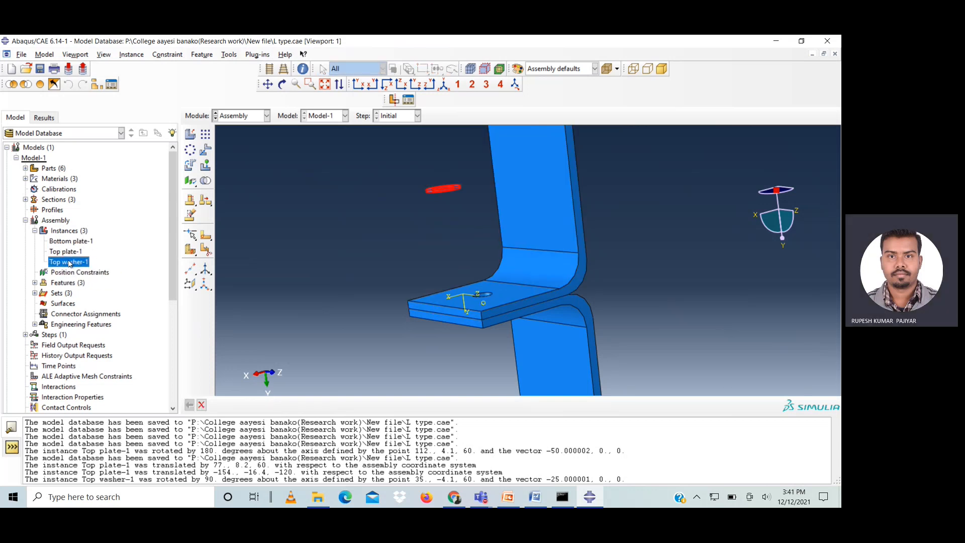
pyautogui.click(201, 404)
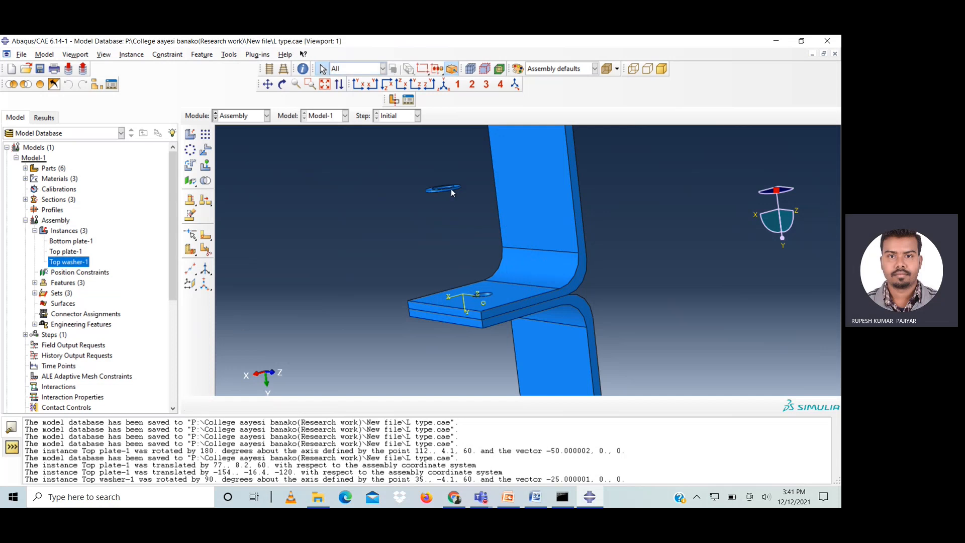
# - Create a datum point midway between the two opposite points on the inner edge of the top washer's upper face
pyautogui.scroll(4, 447, 188)
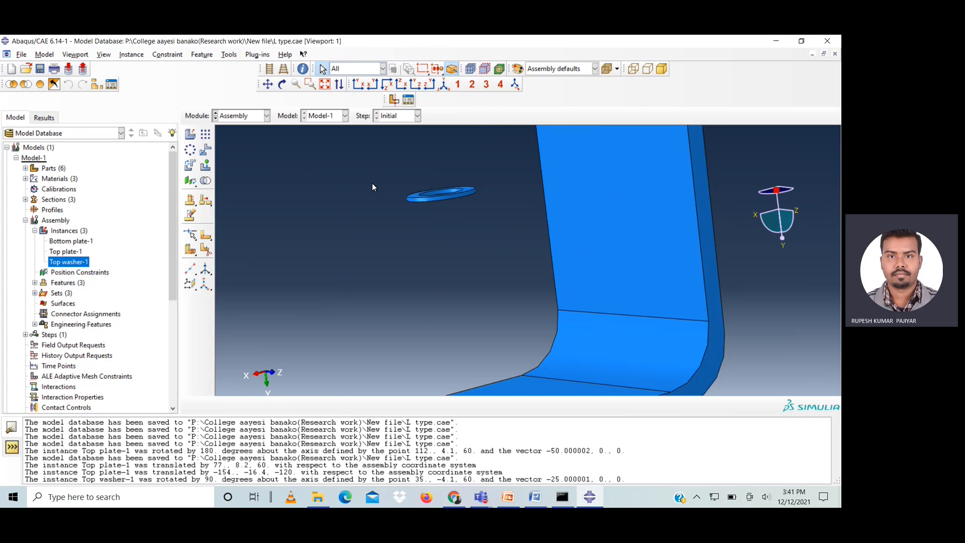
pyautogui.scroll(-2, 372, 185)
pyautogui.click(282, 85)
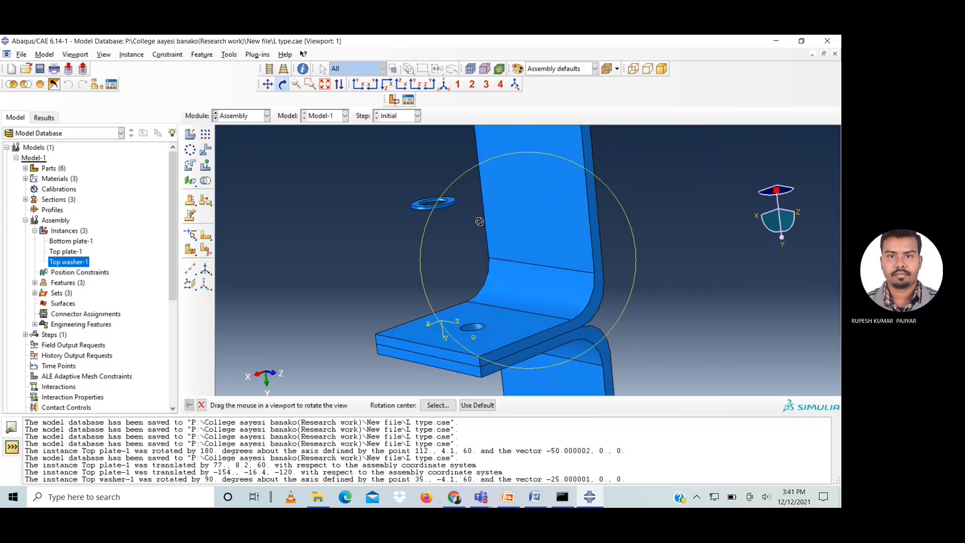
pyautogui.moveTo(473, 214); pyautogui.dragTo(472, 248)
pyautogui.click(282, 86)
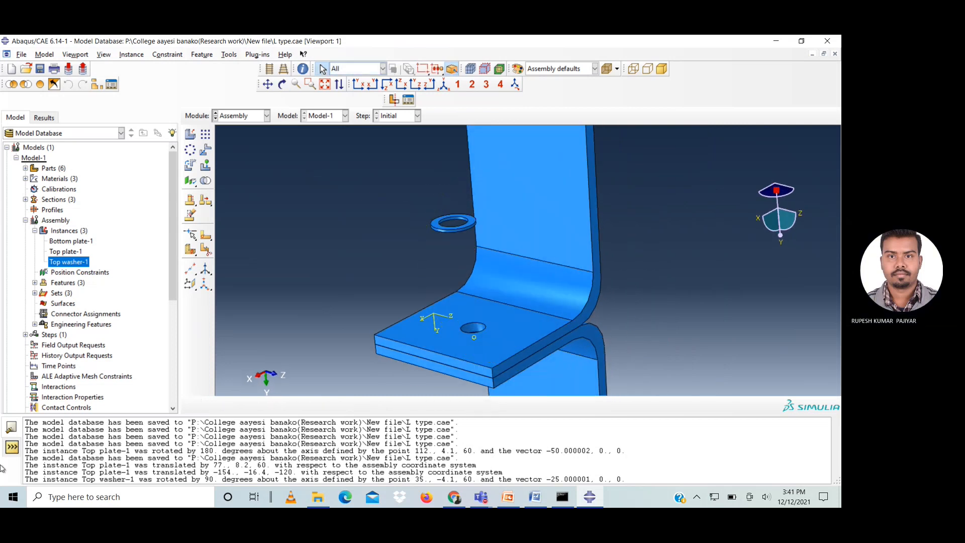
pyautogui.click(189, 270)
pyautogui.scroll(5, 464, 222)
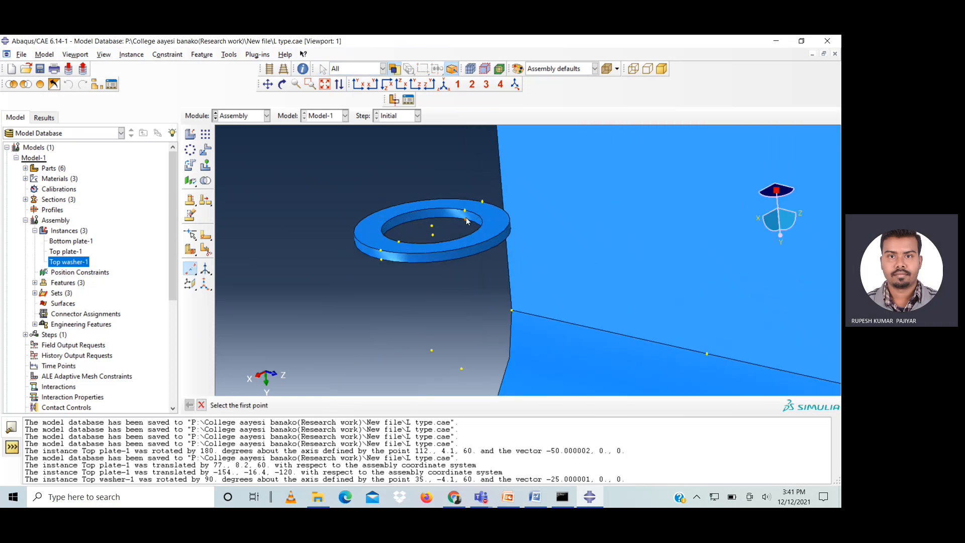
pyautogui.click(464, 211)
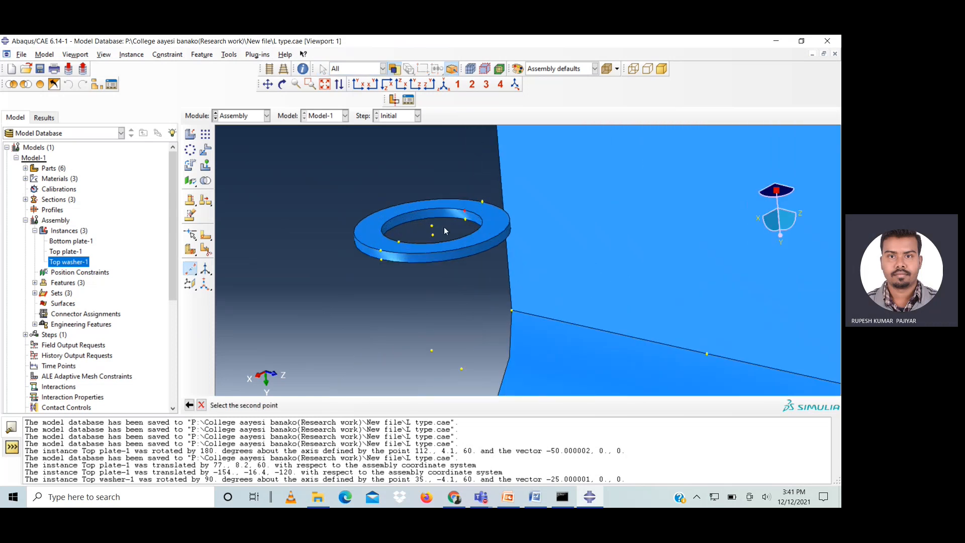
pyautogui.click(398, 241)
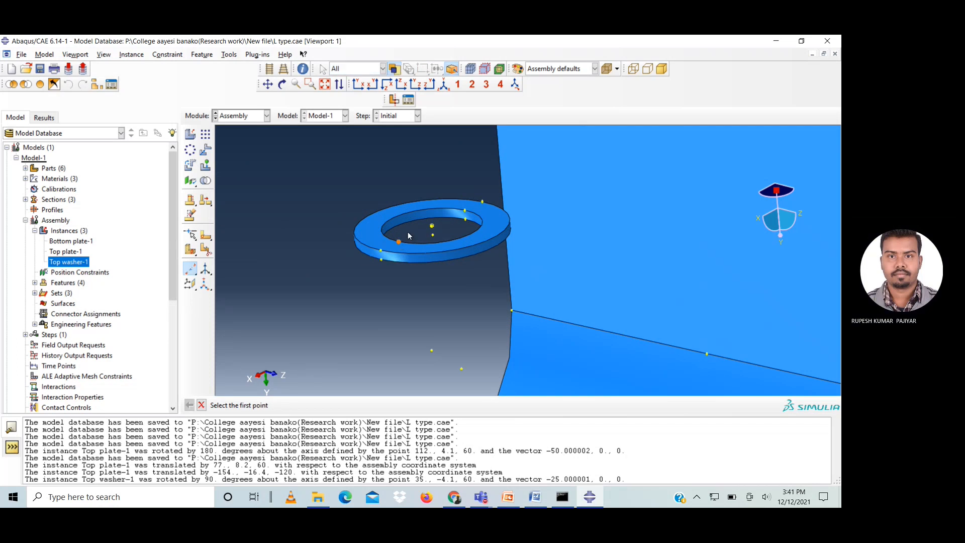
pyautogui.click(202, 405)
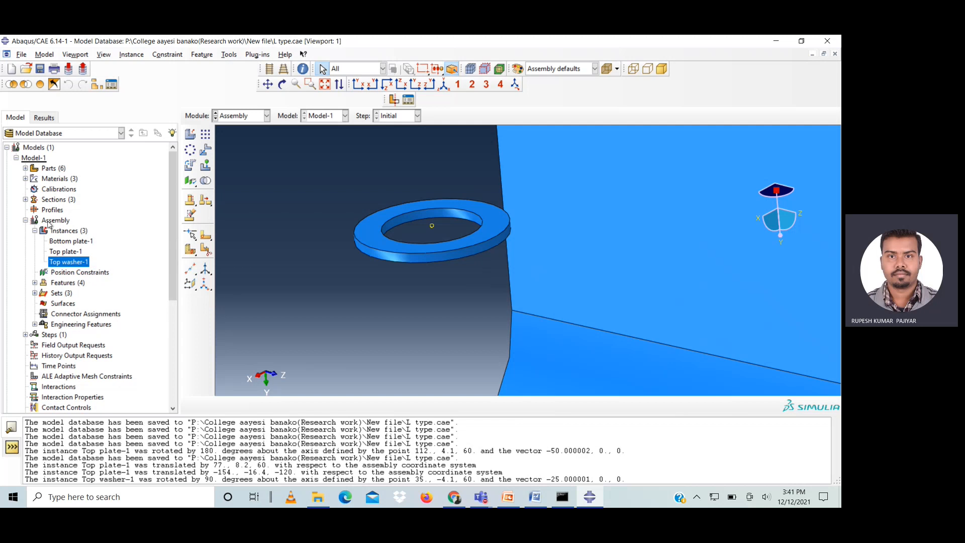
# - Examine the top washer part's features and the assembly sets in the model tree, highlighting Top washer-1.Set-1
pyautogui.click(25, 169)
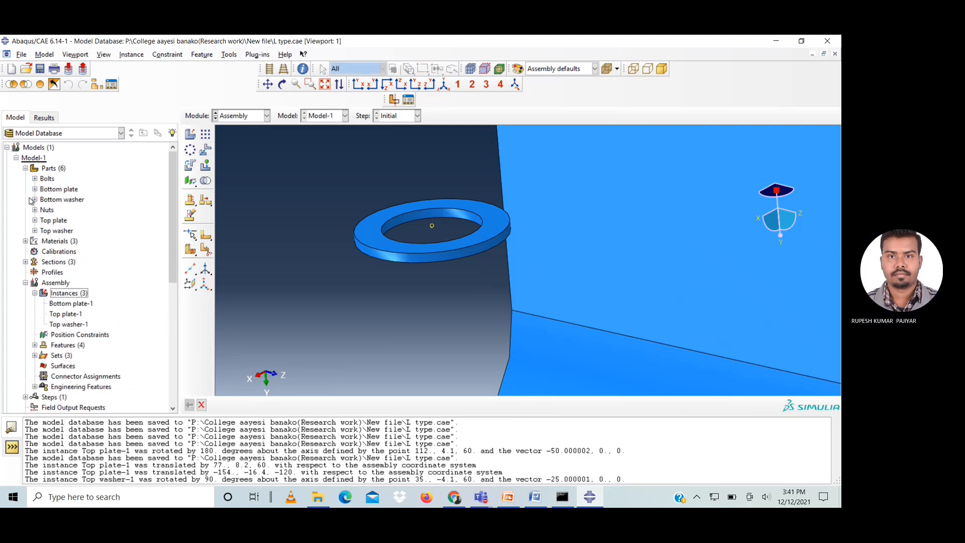
pyautogui.click(35, 230)
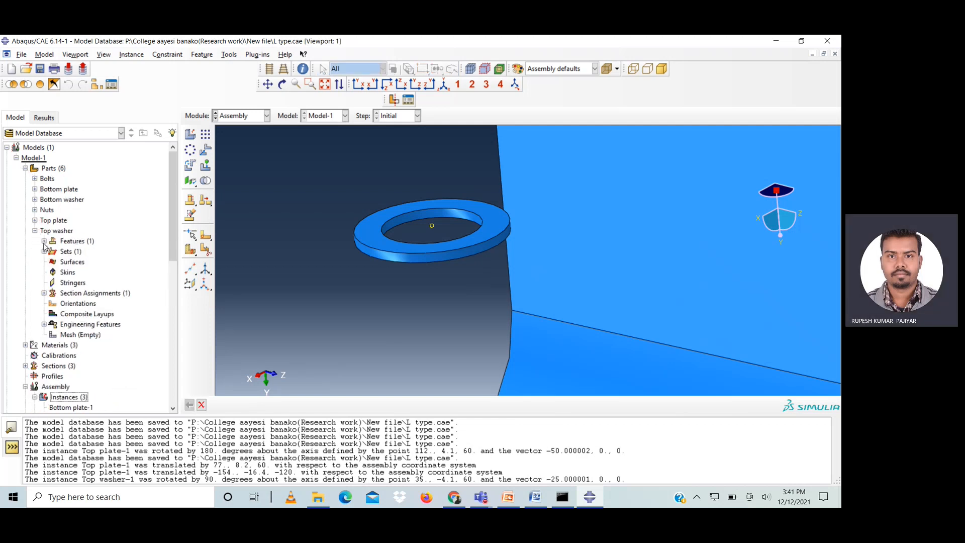
pyautogui.click(43, 241)
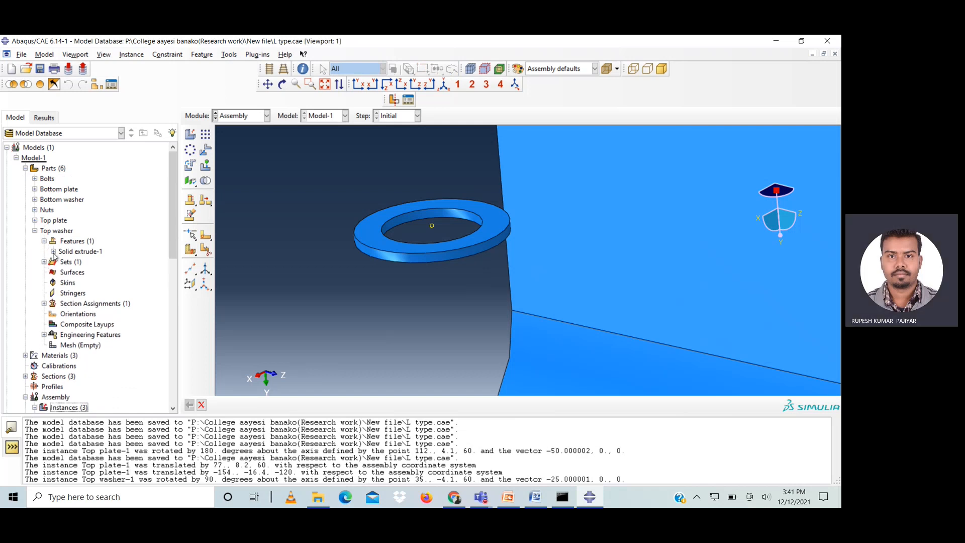
pyautogui.click(54, 252)
pyautogui.click(53, 251)
pyautogui.click(44, 241)
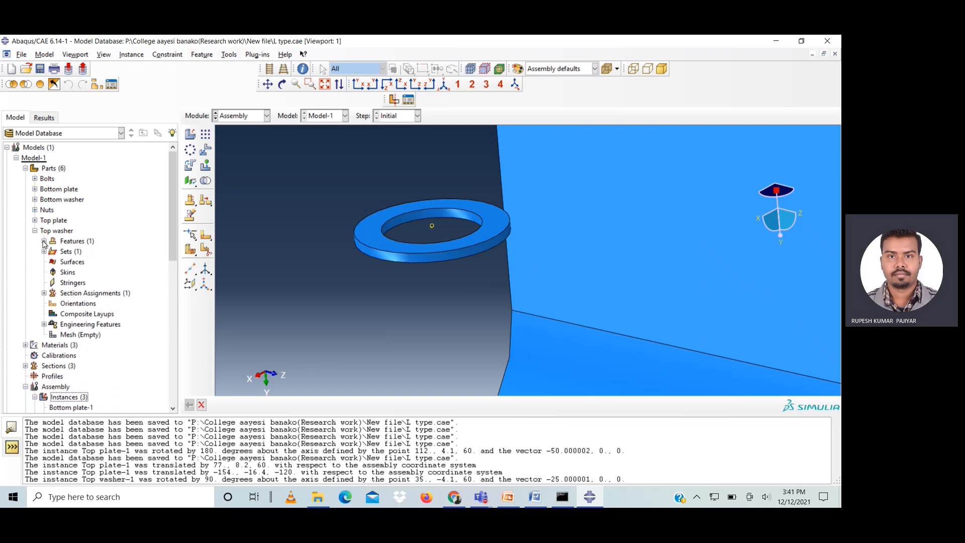
pyautogui.click(35, 231)
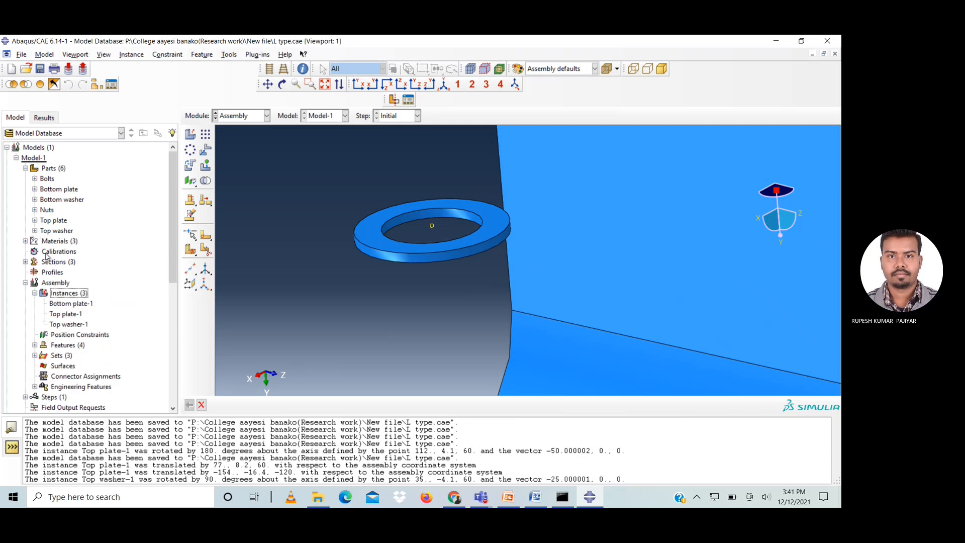
pyautogui.scroll(-6, 46, 257)
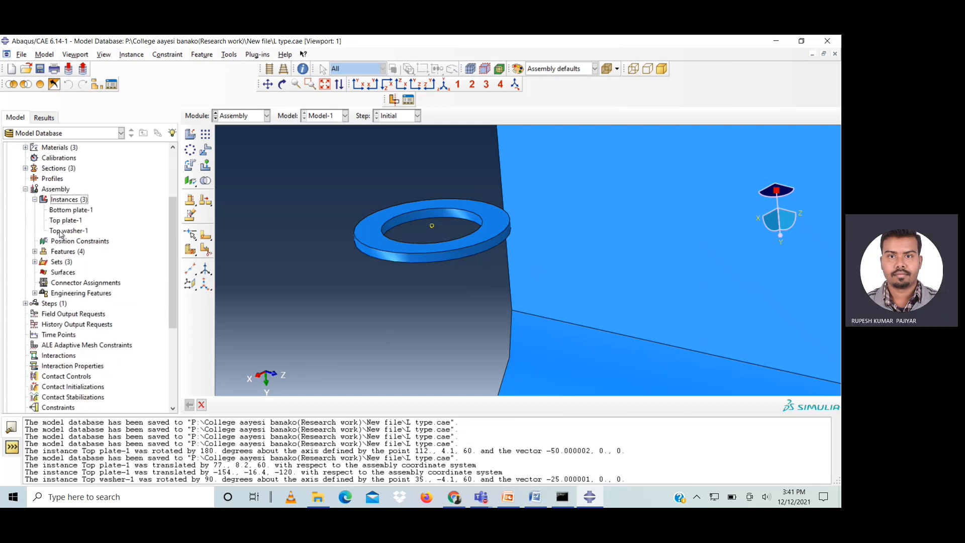
pyautogui.click(35, 262)
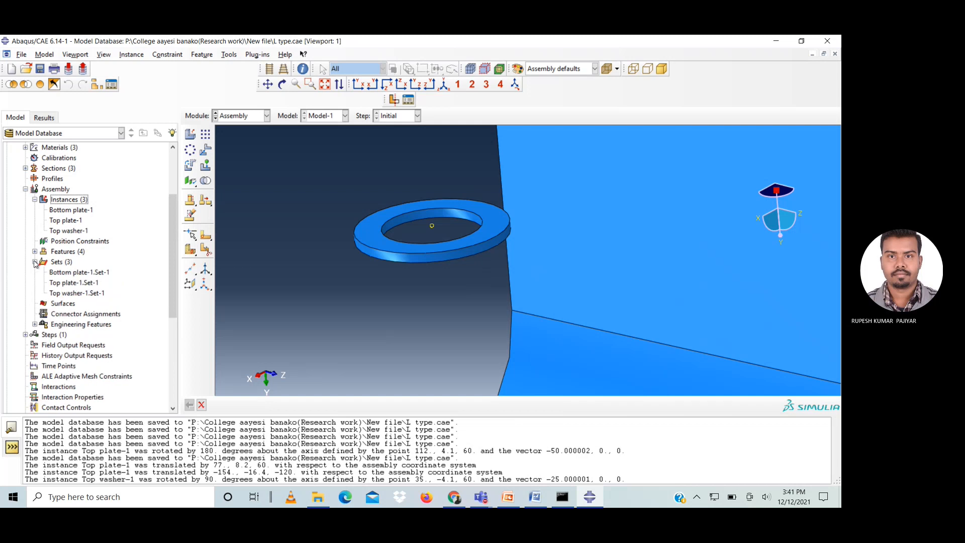
pyautogui.click(76, 293)
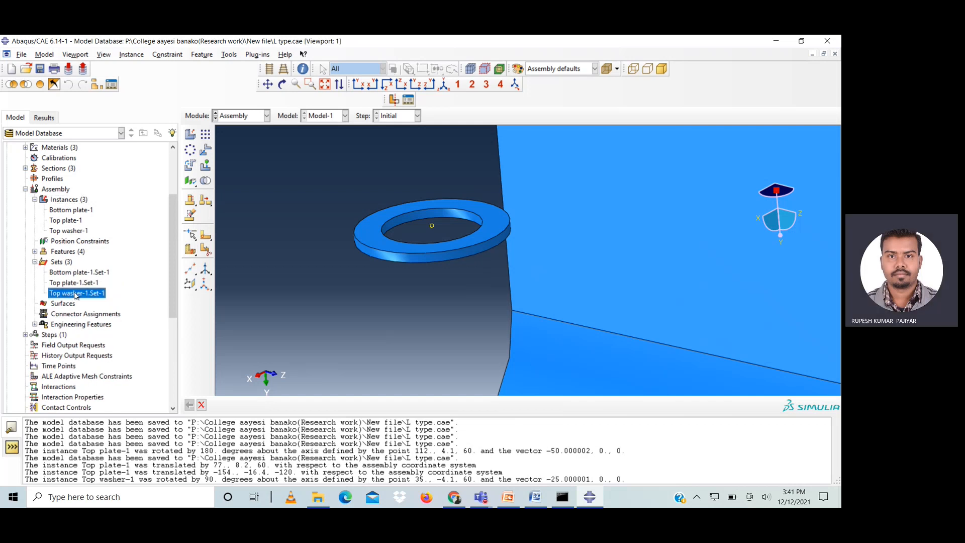
pyautogui.click(201, 405)
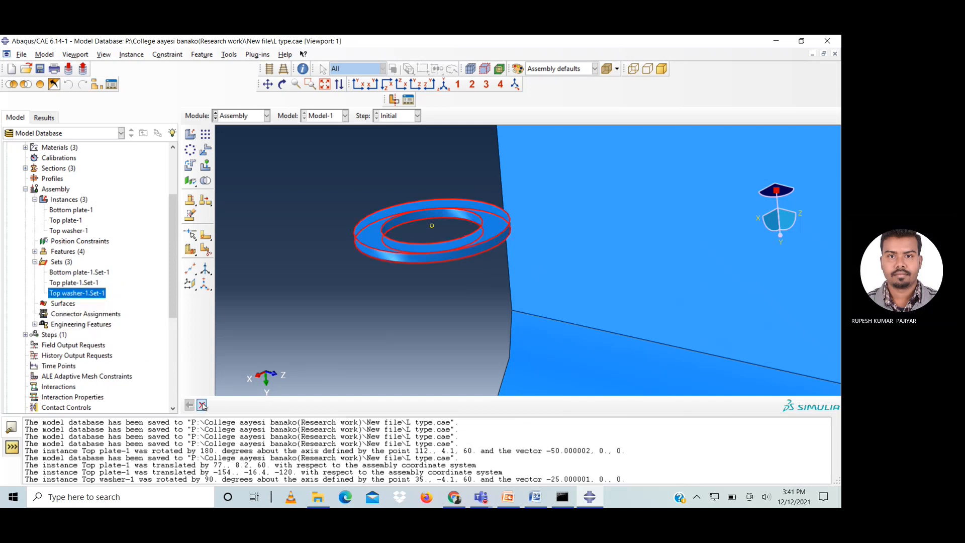
# - Create a datum point midway between the two opposite points on the inner edge of the top washer's lower face
pyautogui.click(190, 269)
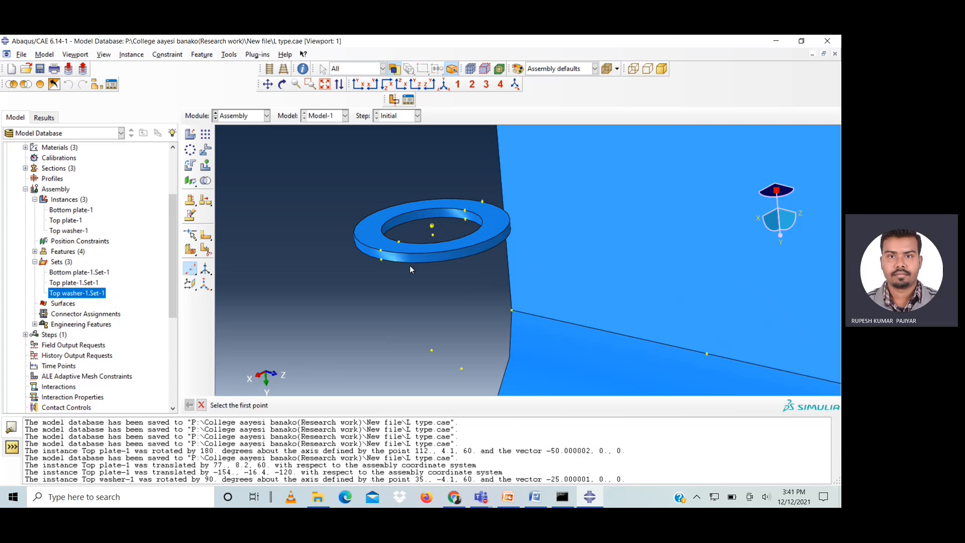
pyautogui.click(282, 84)
pyautogui.moveTo(485, 263); pyautogui.dragTo(506, 221)
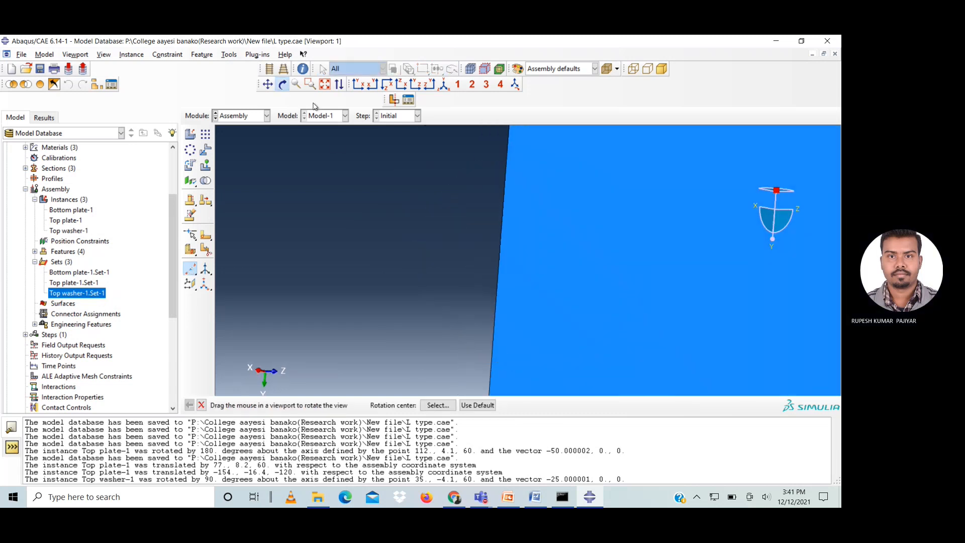
pyautogui.click(267, 84)
pyautogui.moveTo(491, 131); pyautogui.dragTo(504, 260)
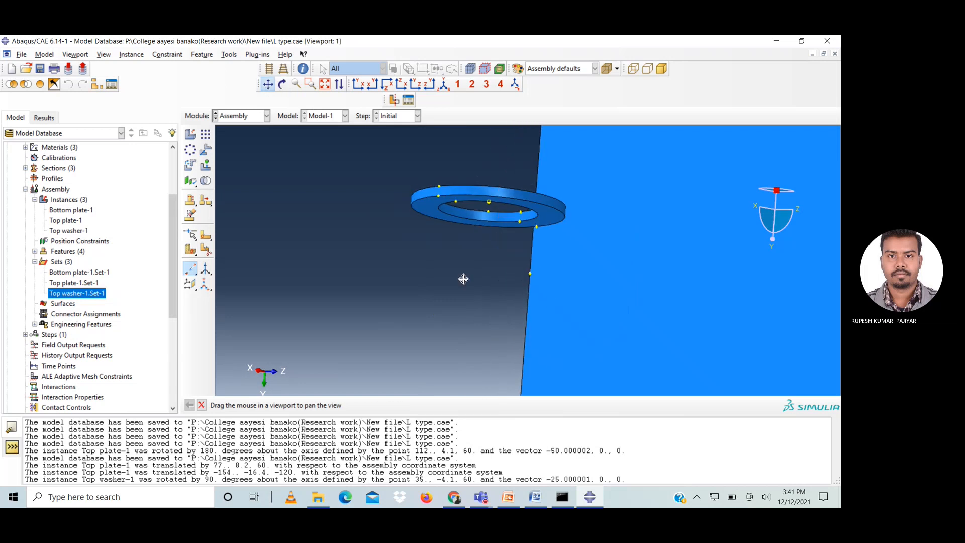
pyautogui.click(269, 85)
pyautogui.scroll(4, 495, 206)
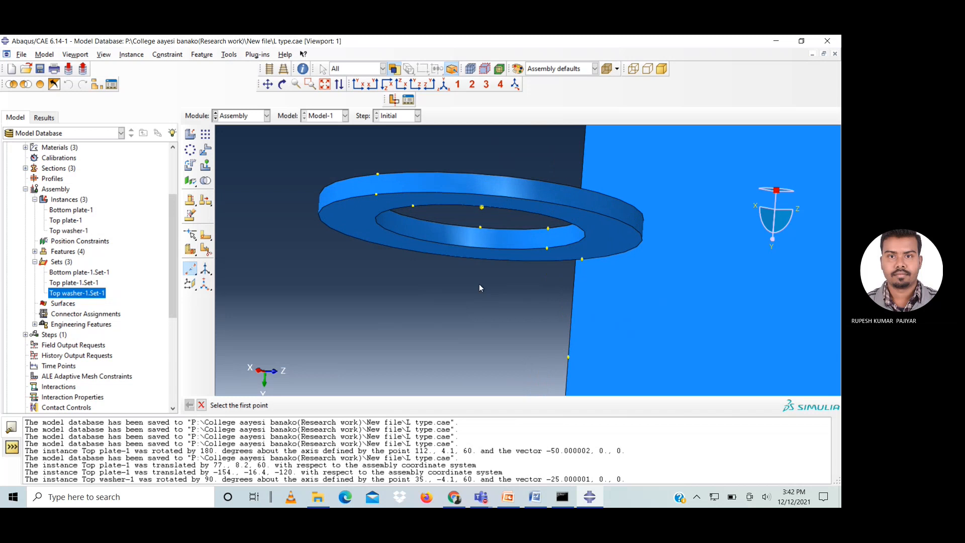
pyautogui.click(282, 84)
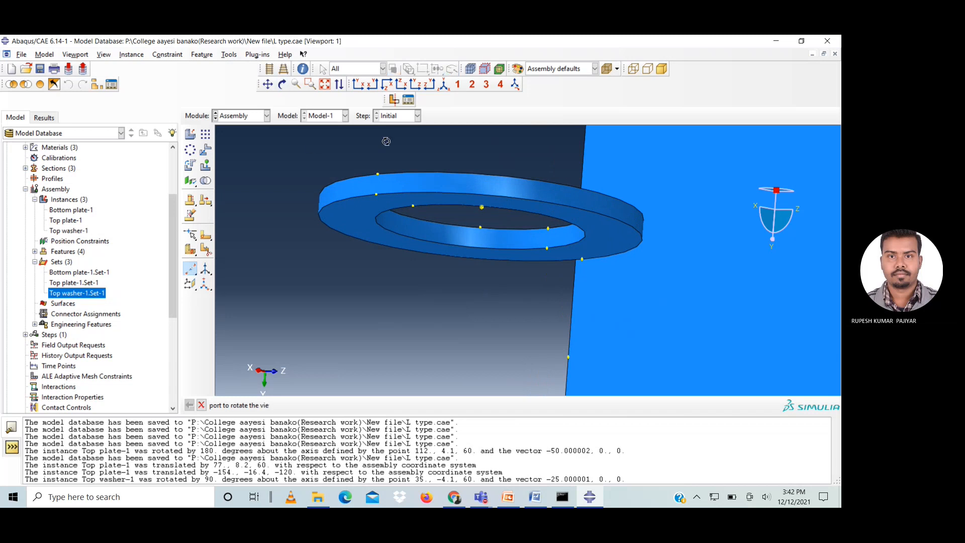
pyautogui.moveTo(544, 254); pyautogui.dragTo(547, 253)
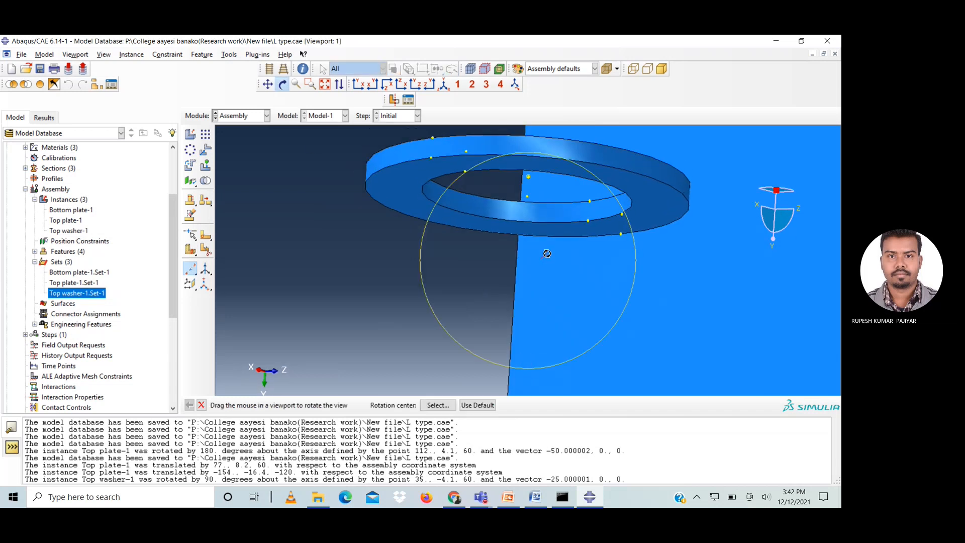
pyautogui.click(282, 84)
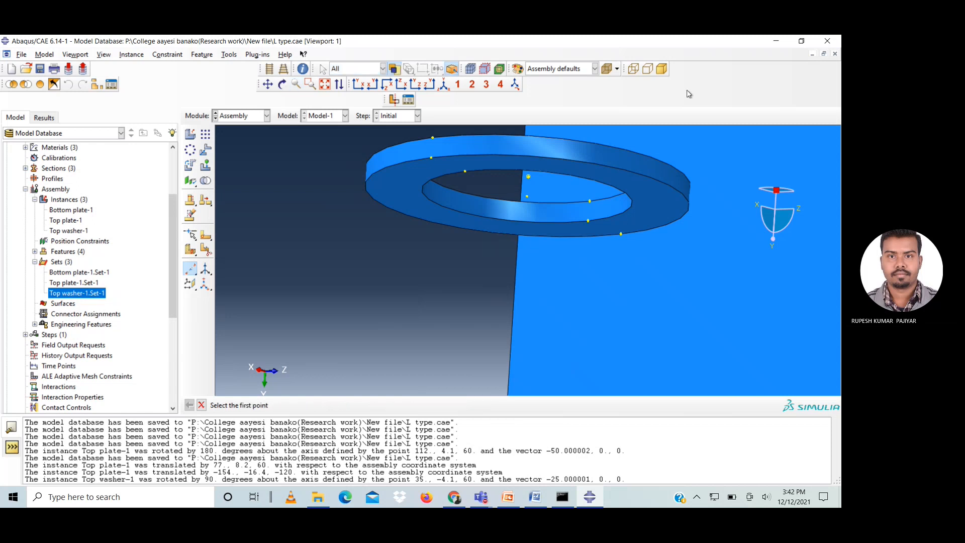
pyautogui.click(633, 70)
pyautogui.click(465, 172)
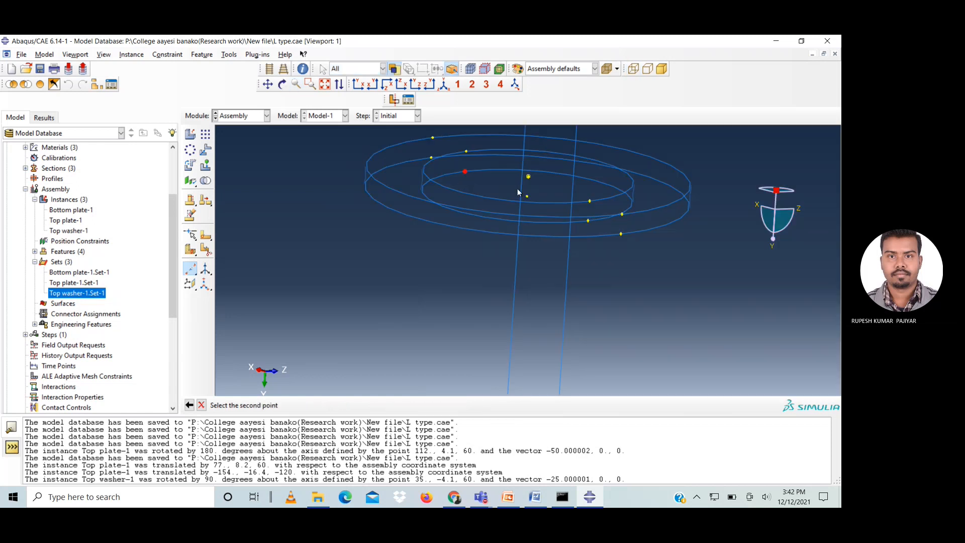
pyautogui.click(661, 69)
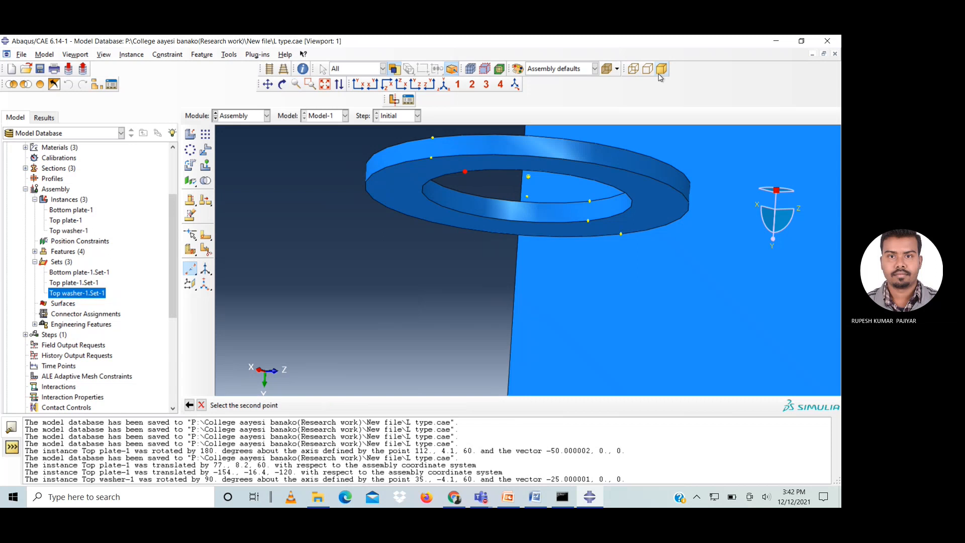
pyautogui.click(589, 221)
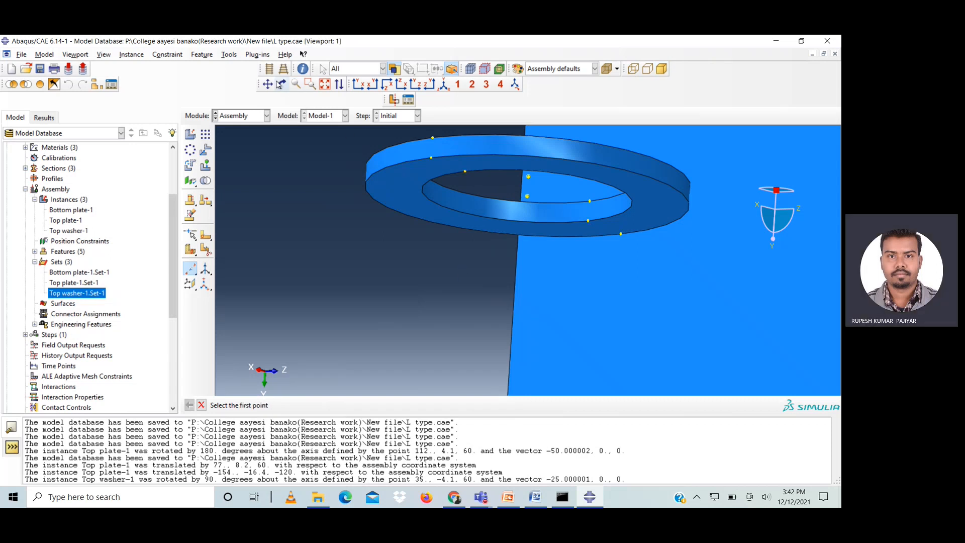
# - Create a datum point midway between the two opposite points on the upper edge of the top plate's bolt hole
pyautogui.scroll(-4, 324, 177)
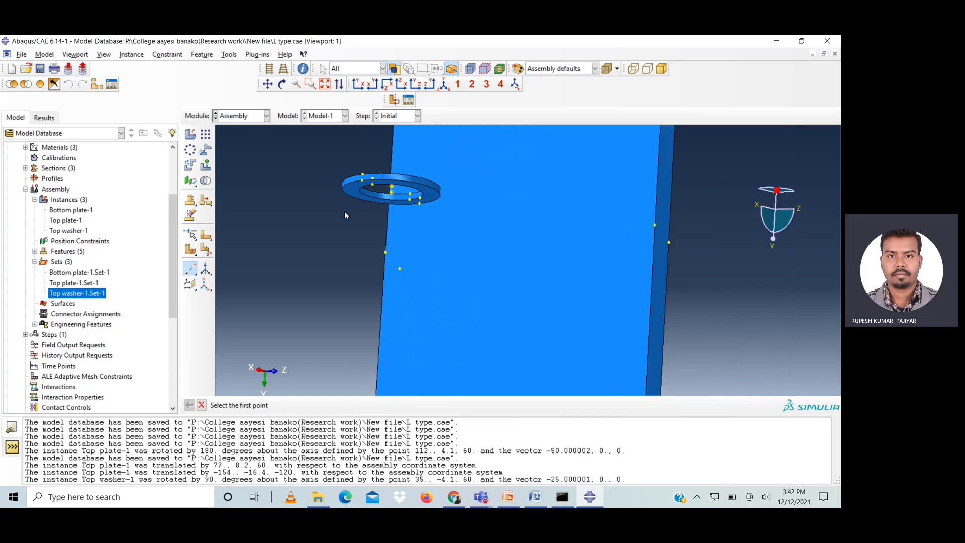
pyautogui.scroll(-5, 354, 264)
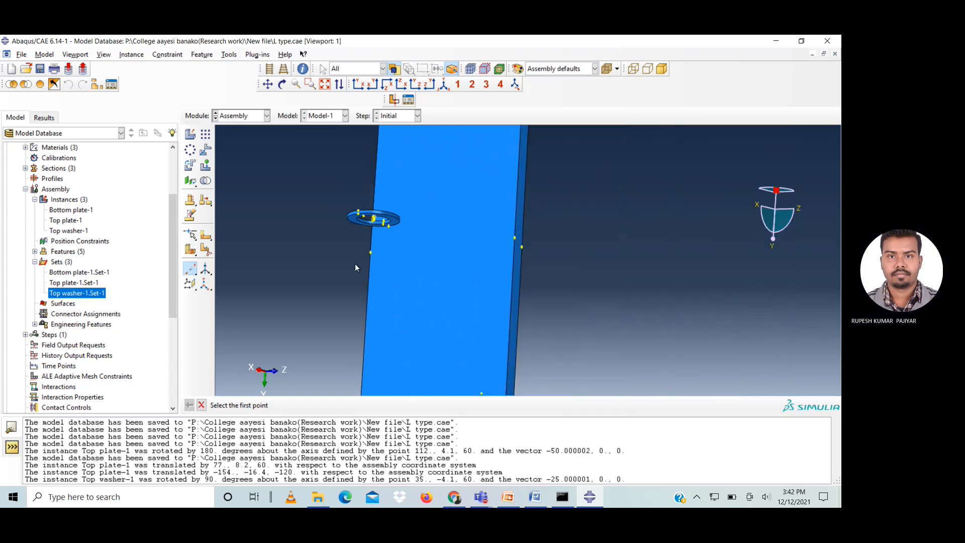
pyautogui.click(282, 84)
pyautogui.moveTo(539, 221); pyautogui.dragTo(519, 271)
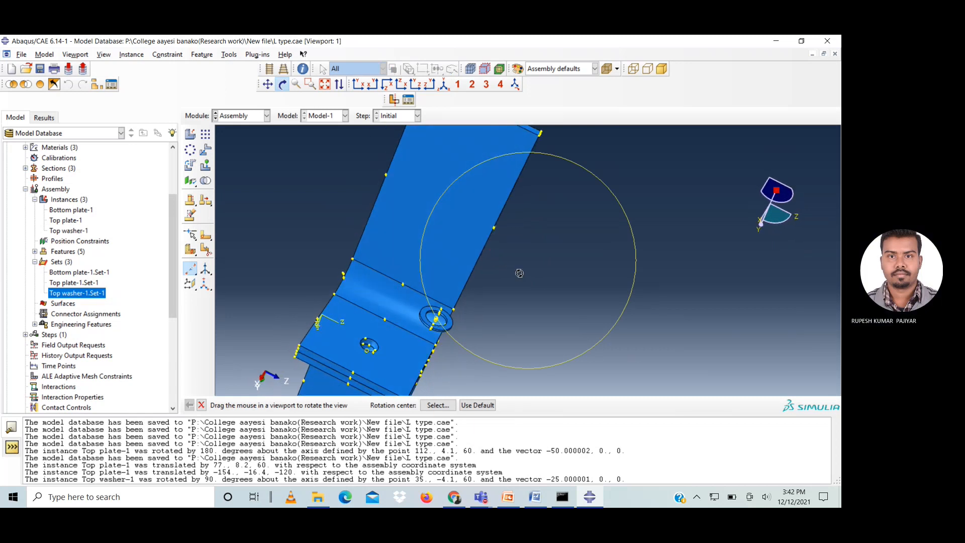
pyautogui.click(283, 87)
pyautogui.scroll(-6, 336, 362)
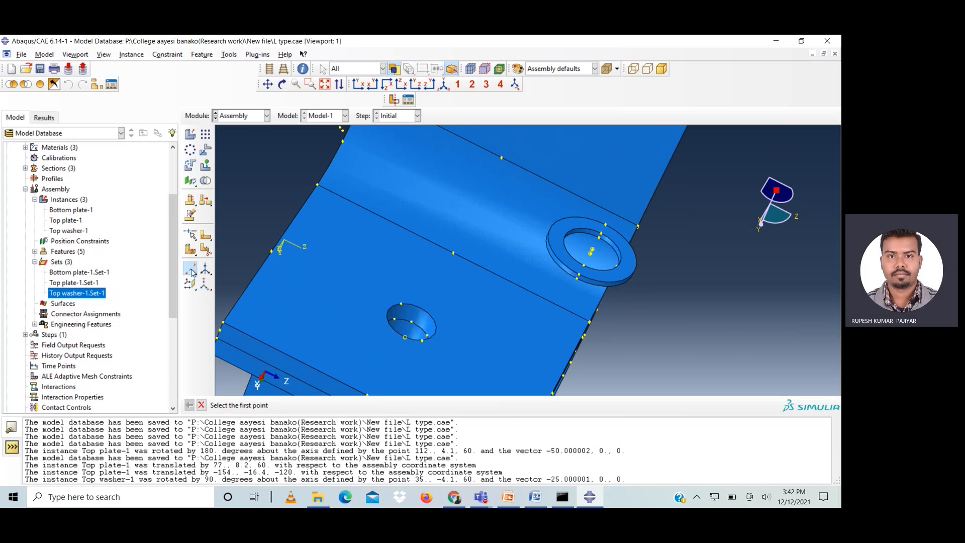
pyautogui.click(423, 341)
pyautogui.click(401, 304)
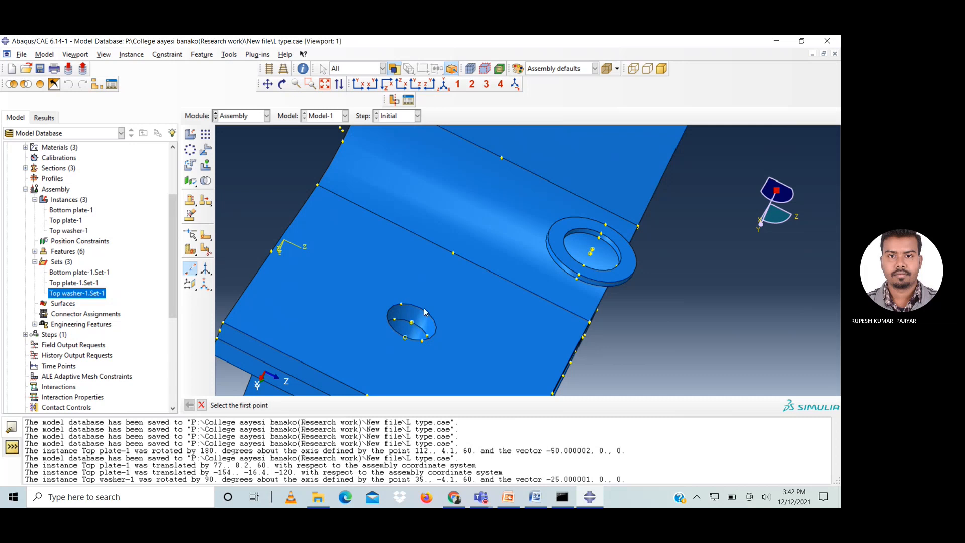
# - Translate the top washer instance from its lower-face centre datum point to the centre datum point of the top plate's hole
pyautogui.scroll(3, 431, 311)
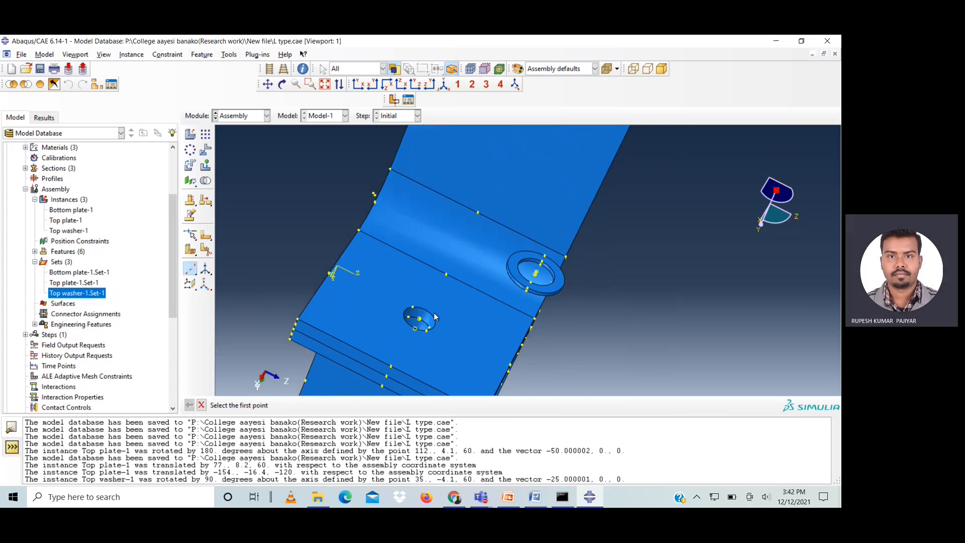
pyautogui.click(205, 151)
pyautogui.scroll(3, 300, 188)
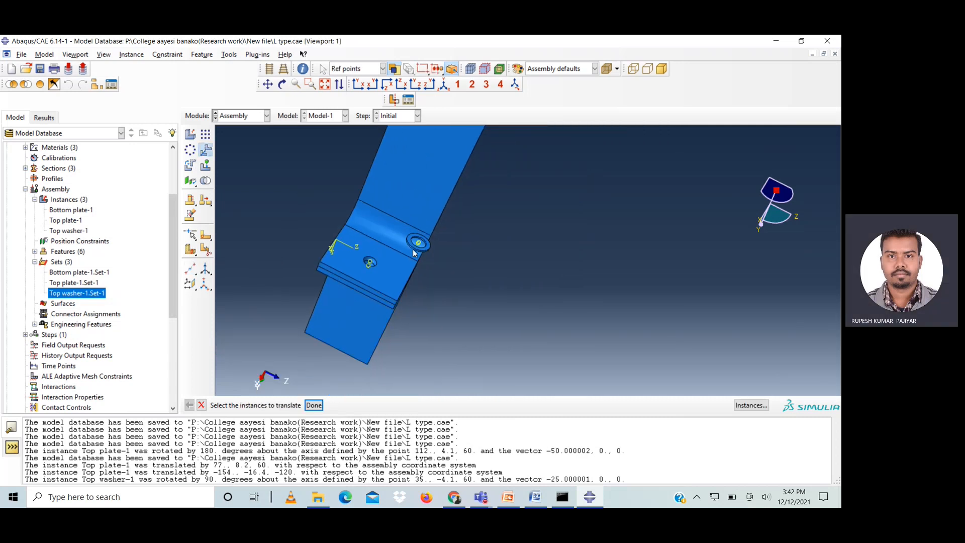
pyautogui.click(415, 248)
pyautogui.scroll(-4, 362, 276)
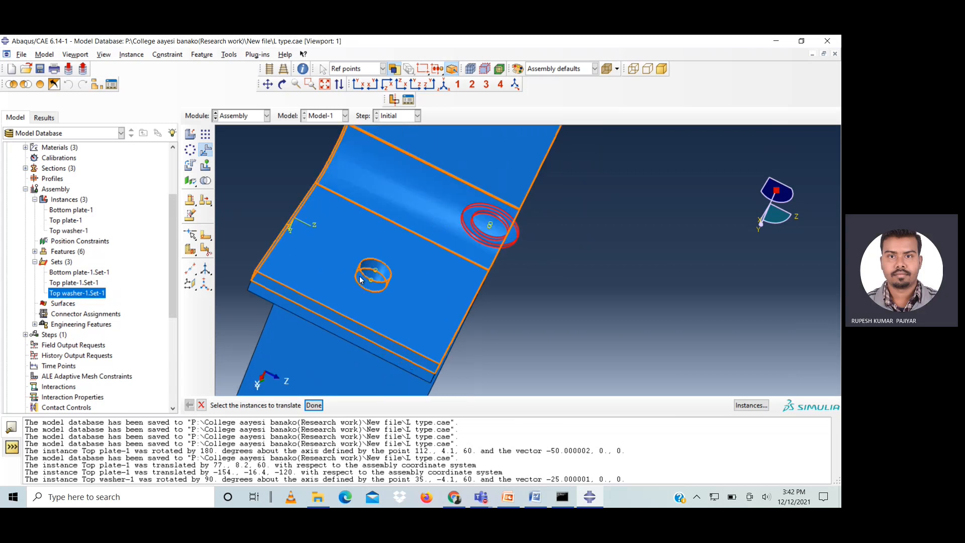
pyautogui.scroll(-2, 360, 280)
pyautogui.click(314, 405)
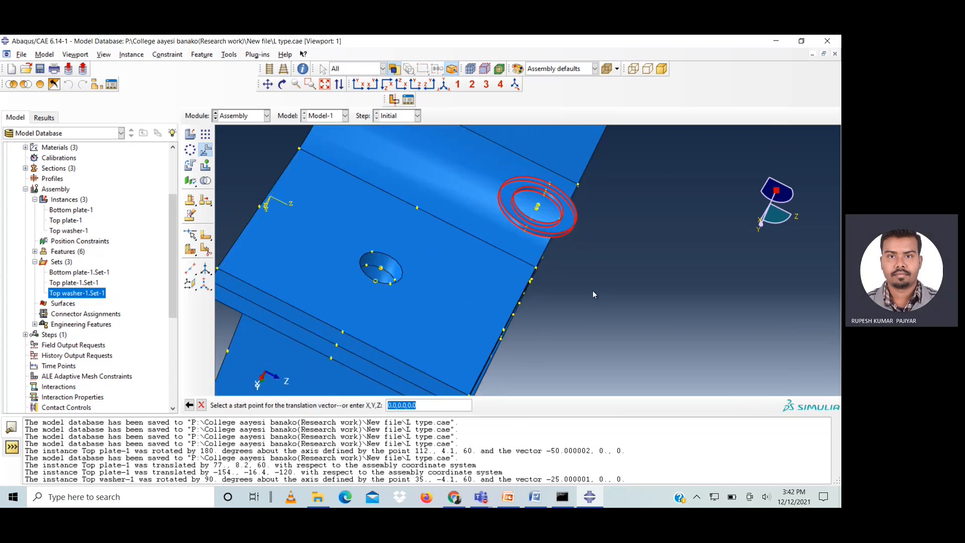
pyautogui.scroll(-2, 539, 208)
pyautogui.click(543, 204)
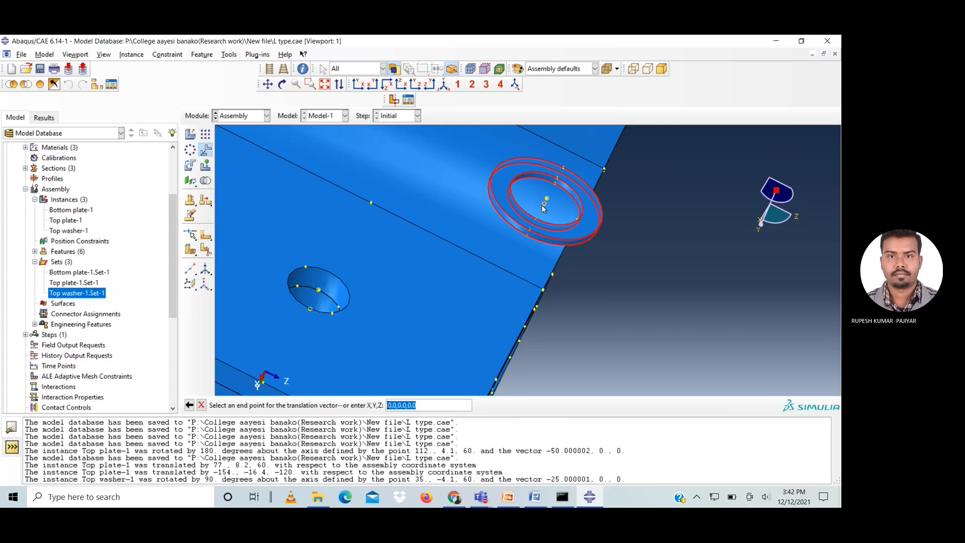
pyautogui.click(319, 291)
pyautogui.scroll(5, 364, 265)
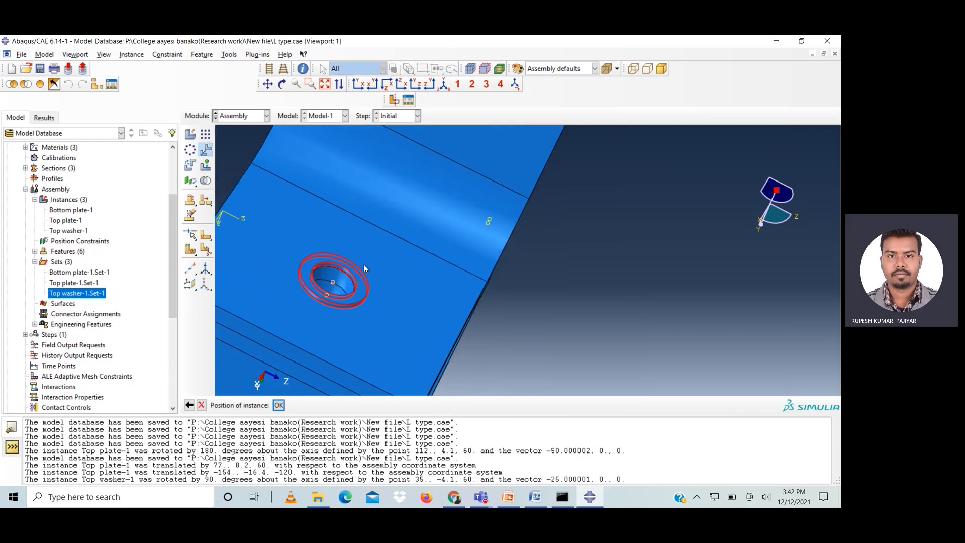
pyautogui.click(278, 406)
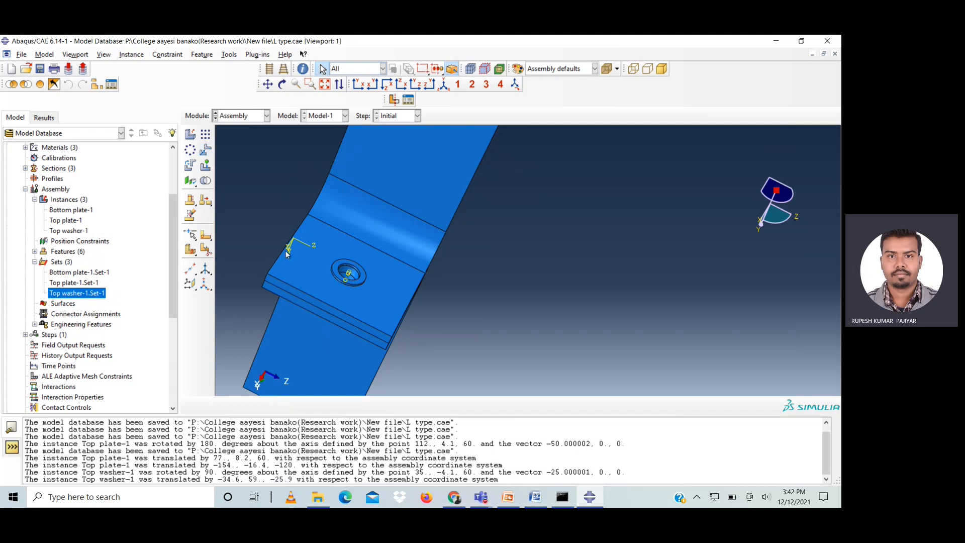
# - Add a dependent instance of the Bottom washer part to the assembly, auto-offset from the other instances
pyautogui.scroll(3, 271, 214)
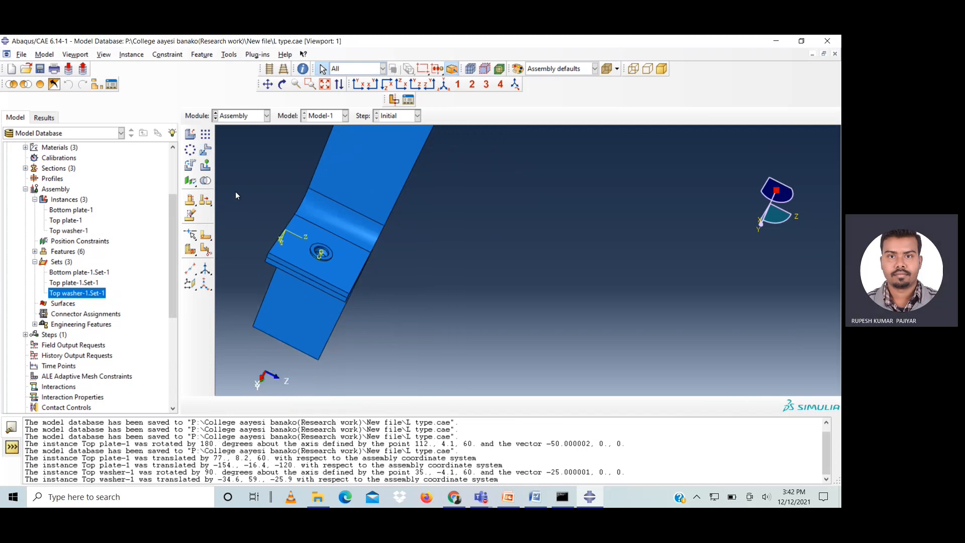
pyautogui.click(190, 134)
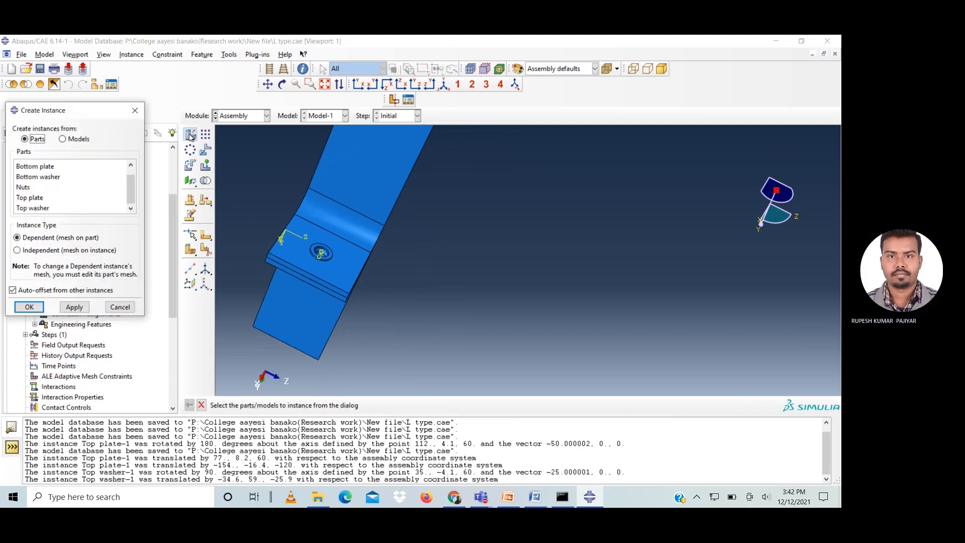
pyautogui.click(50, 177)
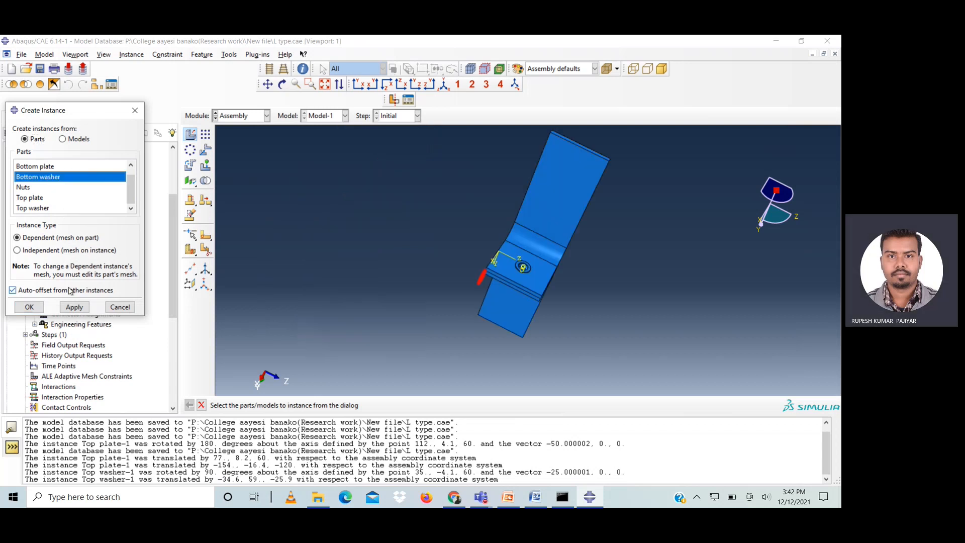
pyautogui.click(74, 307)
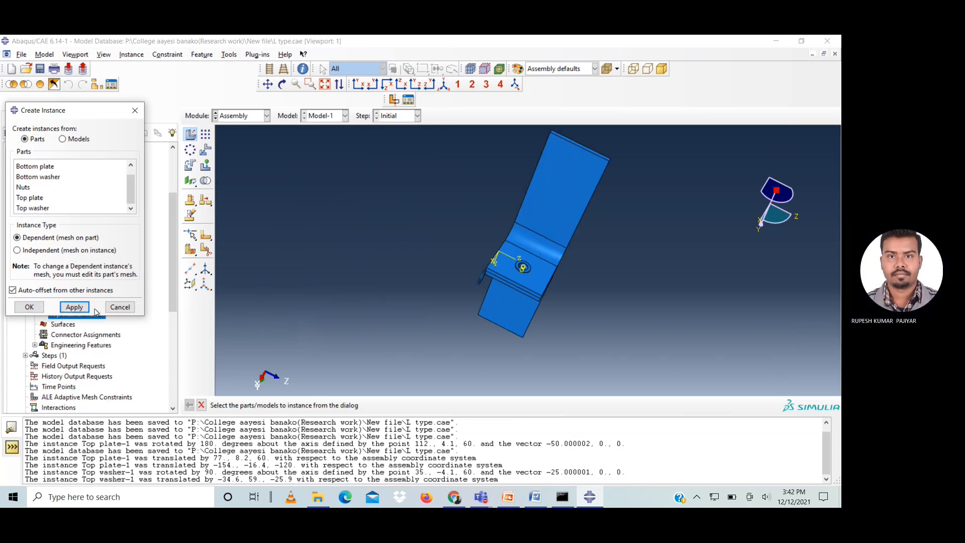
pyautogui.click(119, 307)
# - Rotate the bottom washer instance by 90 degrees about the top plate's upper side edge, from its front corner to the edge midpoint
pyautogui.scroll(2, 472, 277)
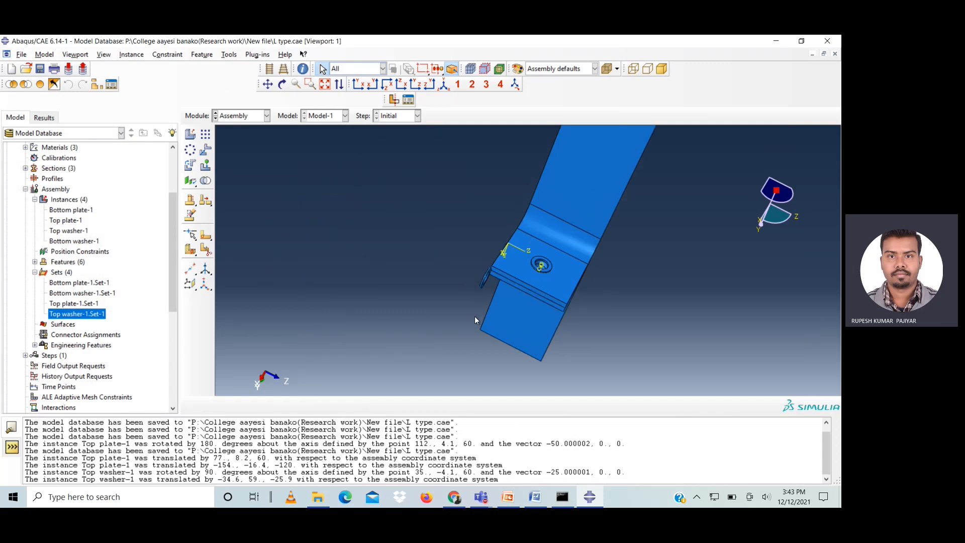
pyautogui.click(191, 166)
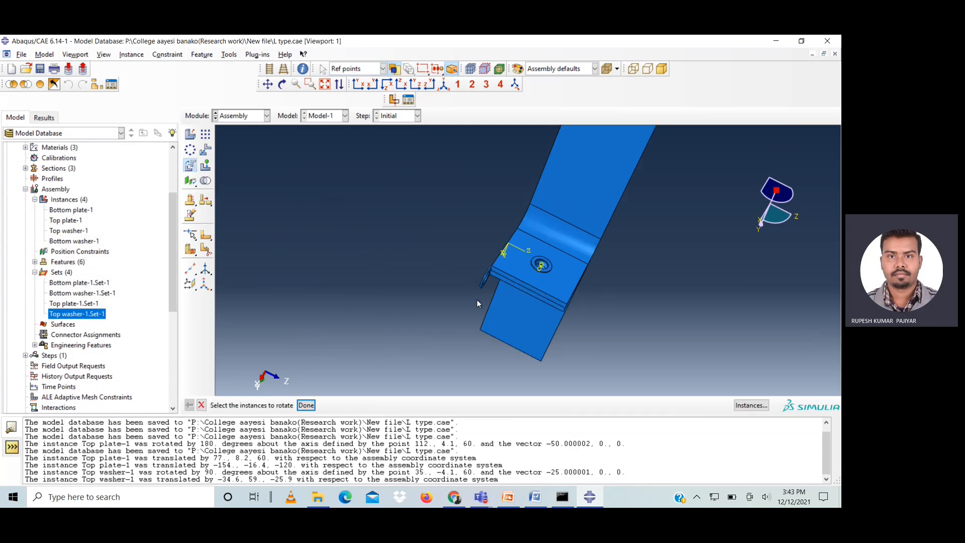
pyautogui.click(306, 405)
pyautogui.scroll(-2, 538, 300)
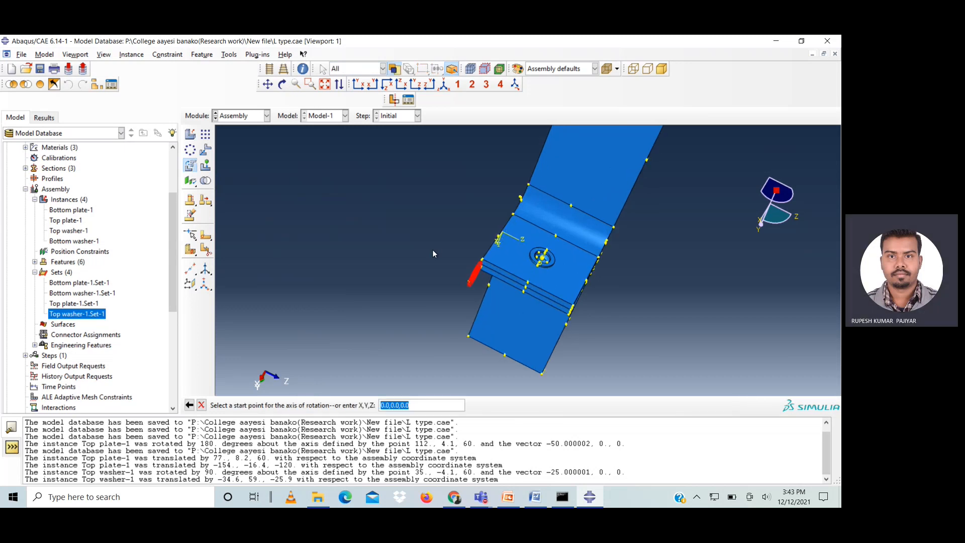
pyautogui.click(282, 85)
pyautogui.moveTo(548, 263); pyautogui.dragTo(528, 244)
pyautogui.scroll(-2, 544, 273)
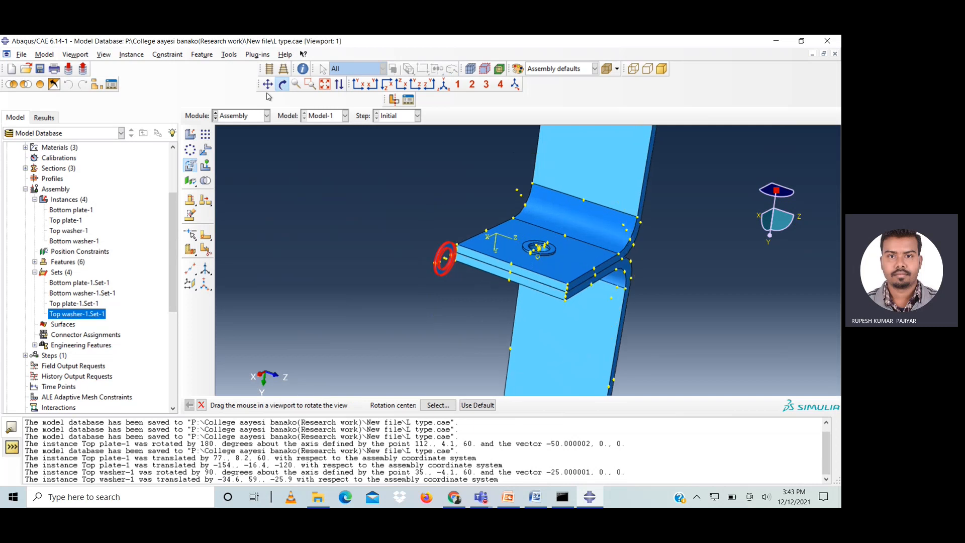
pyautogui.click(283, 87)
pyautogui.scroll(-1, 478, 245)
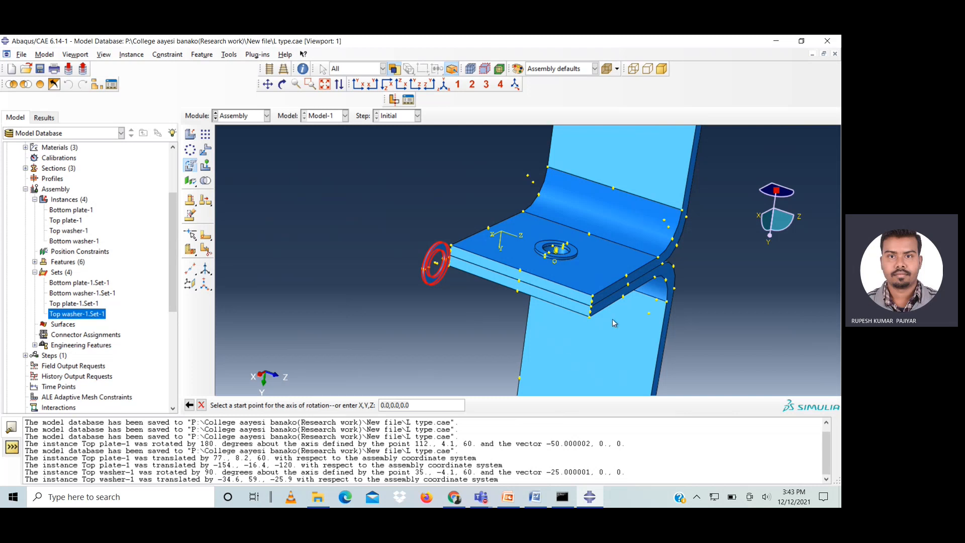
pyautogui.click(593, 298)
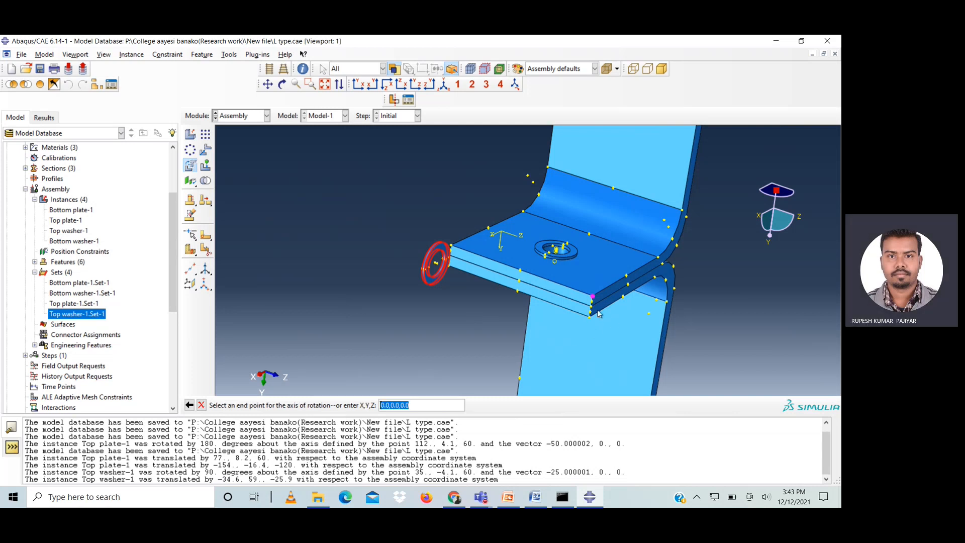
pyautogui.click(626, 275)
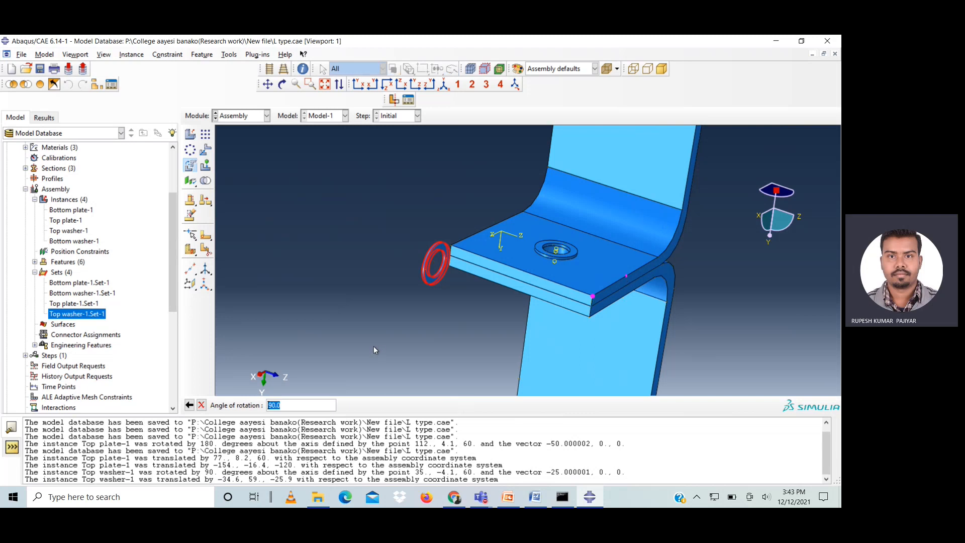
pyautogui.press('Return')
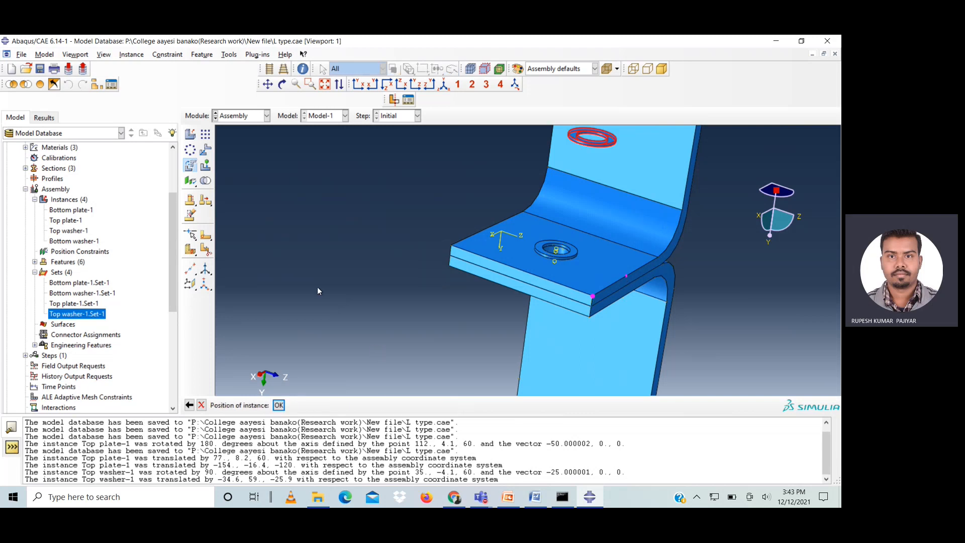
pyautogui.click(279, 405)
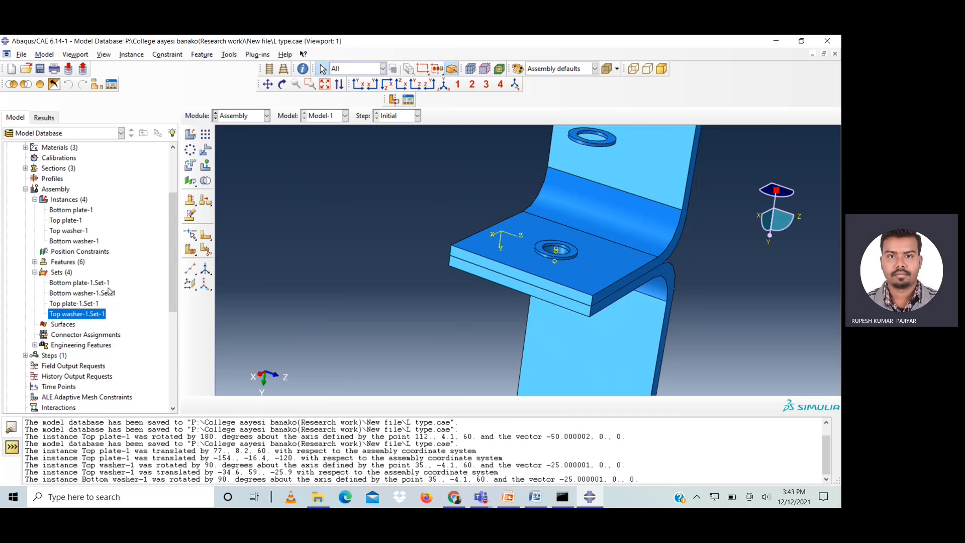
# - Create a datum point midway between two opposite points on the upper inner edge of the bottom washer's hole
pyautogui.click(73, 303)
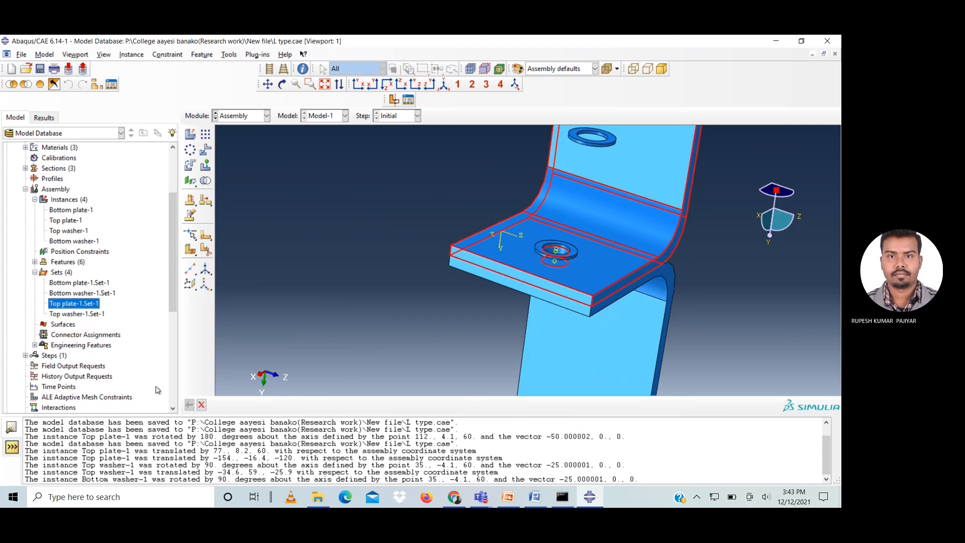
pyautogui.click(202, 404)
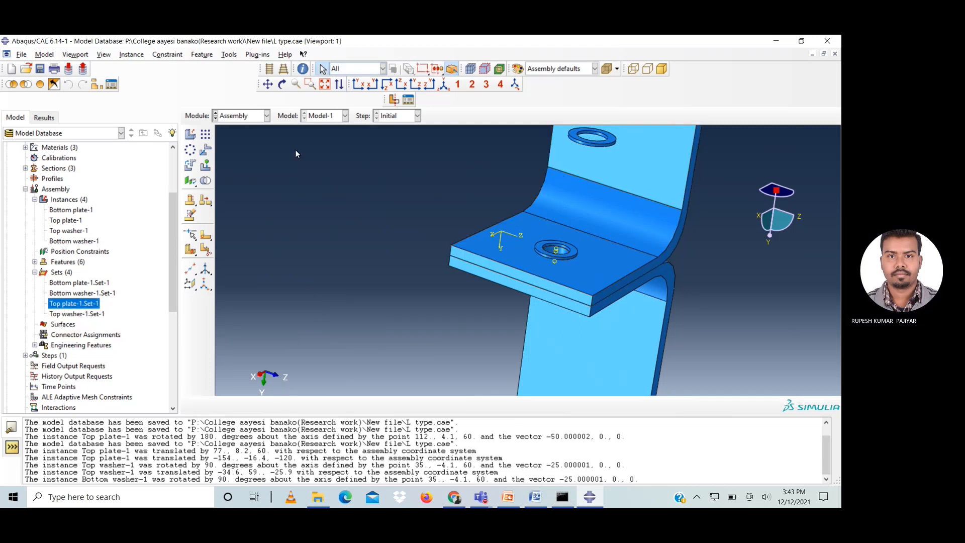
pyautogui.click(190, 270)
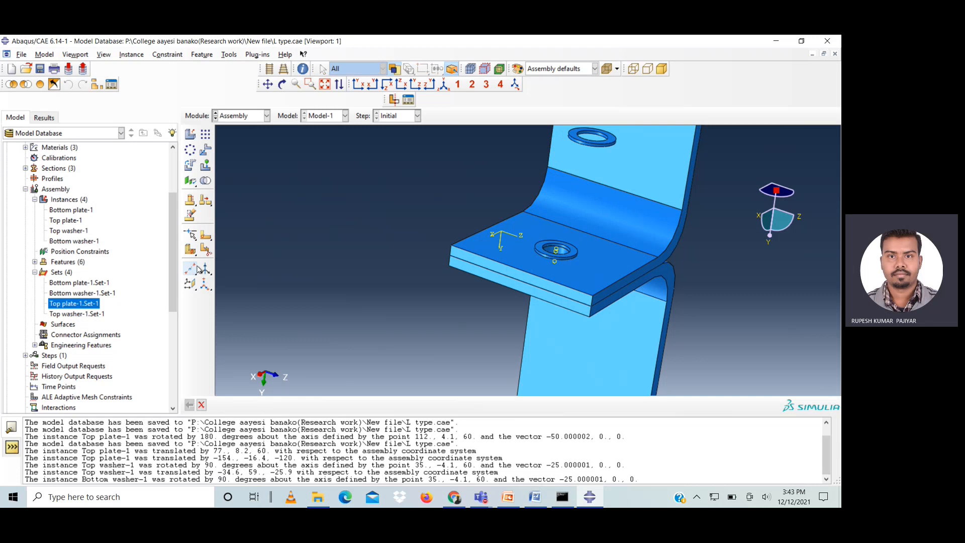
pyautogui.click(268, 84)
pyautogui.moveTo(464, 203); pyautogui.dragTo(402, 300)
pyautogui.press('Escape')
pyautogui.scroll(5, 515, 245)
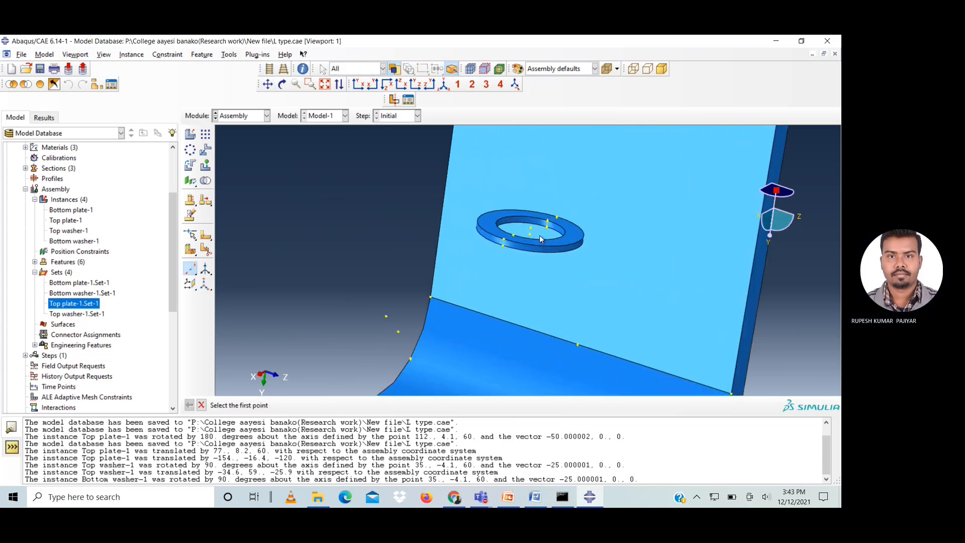
pyautogui.click(499, 235)
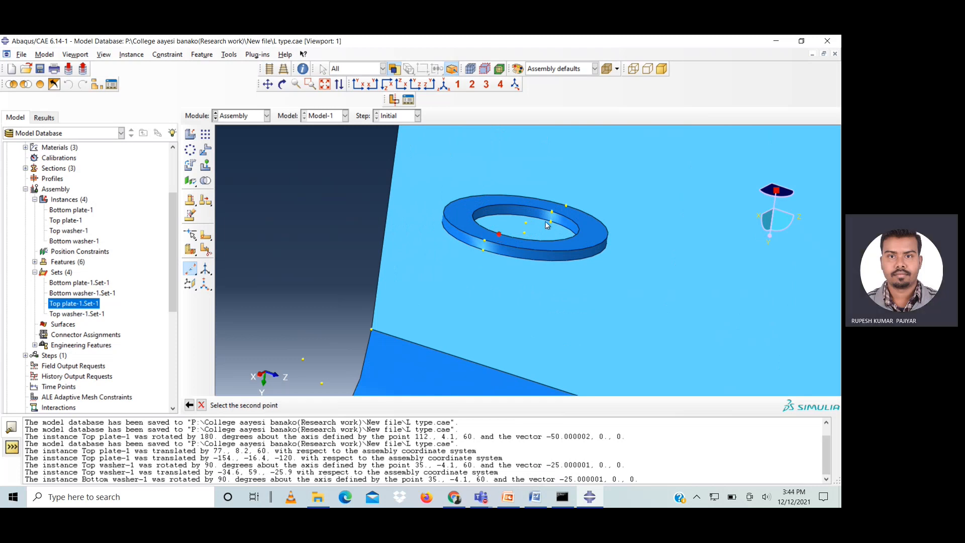
pyautogui.click(552, 214)
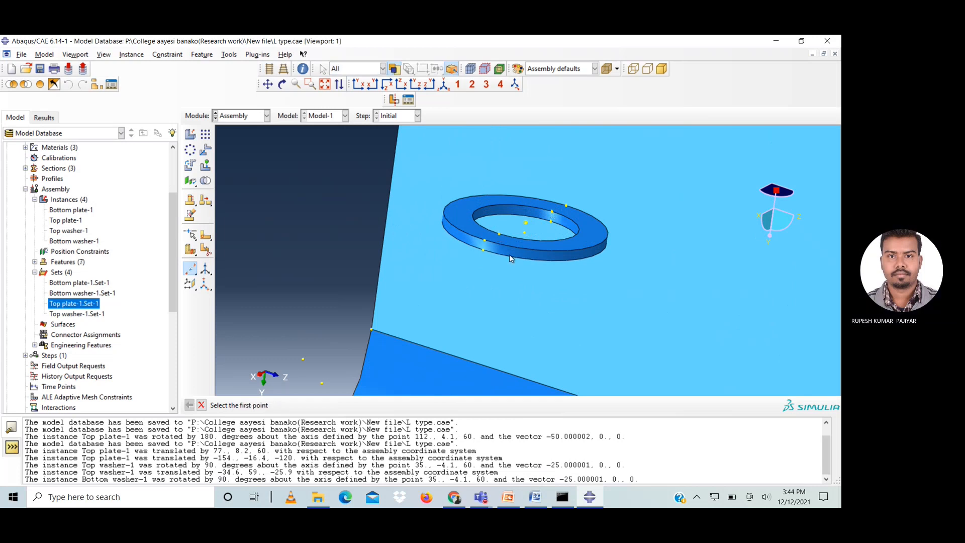
# - Create a datum point midway between two opposite points on the bottom plate's bolt hole edge, on the plate's underside
pyautogui.scroll(-5, 442, 284)
pyautogui.scroll(-3, 443, 282)
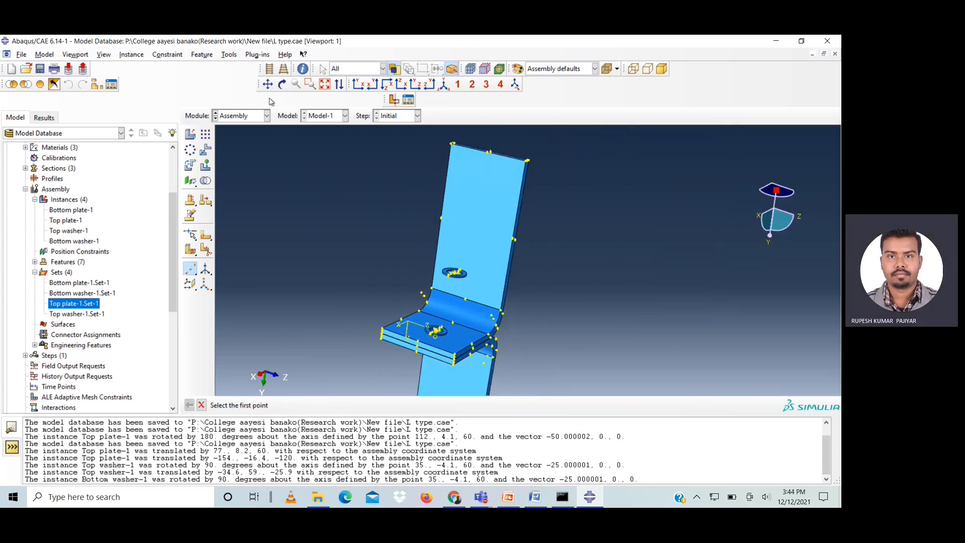
pyautogui.click(282, 84)
pyautogui.moveTo(467, 297); pyautogui.dragTo(447, 253)
pyautogui.click(282, 84)
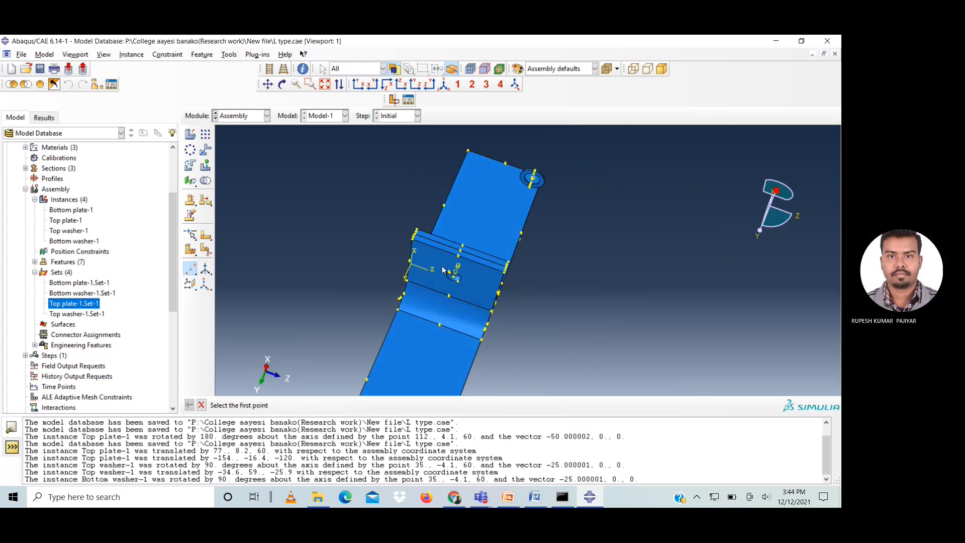
pyautogui.scroll(4, 457, 283)
pyautogui.scroll(3, 457, 283)
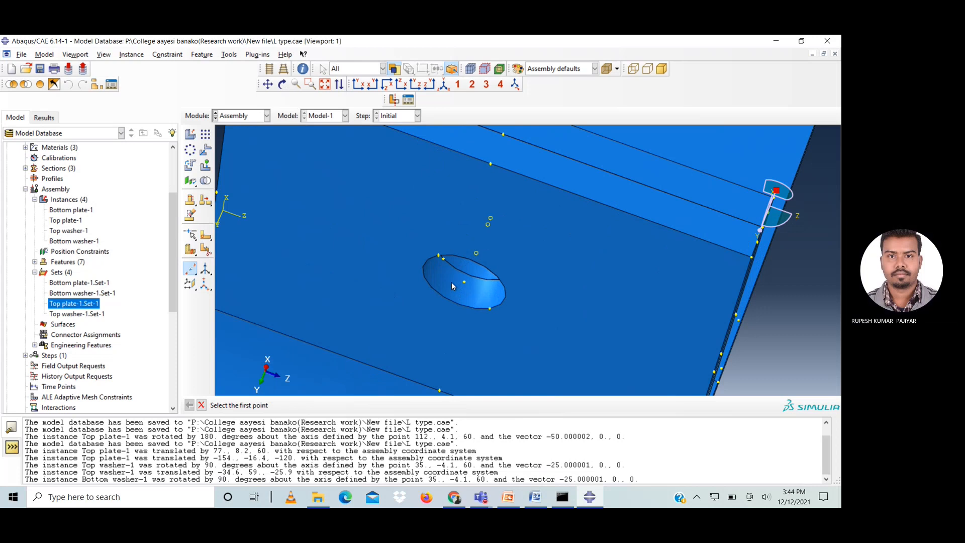
pyautogui.click(489, 309)
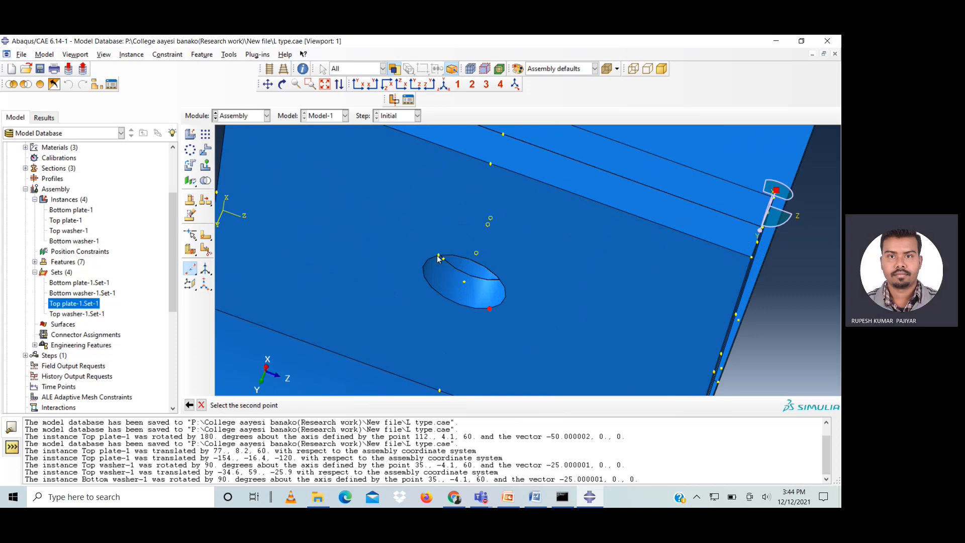
pyautogui.click(438, 258)
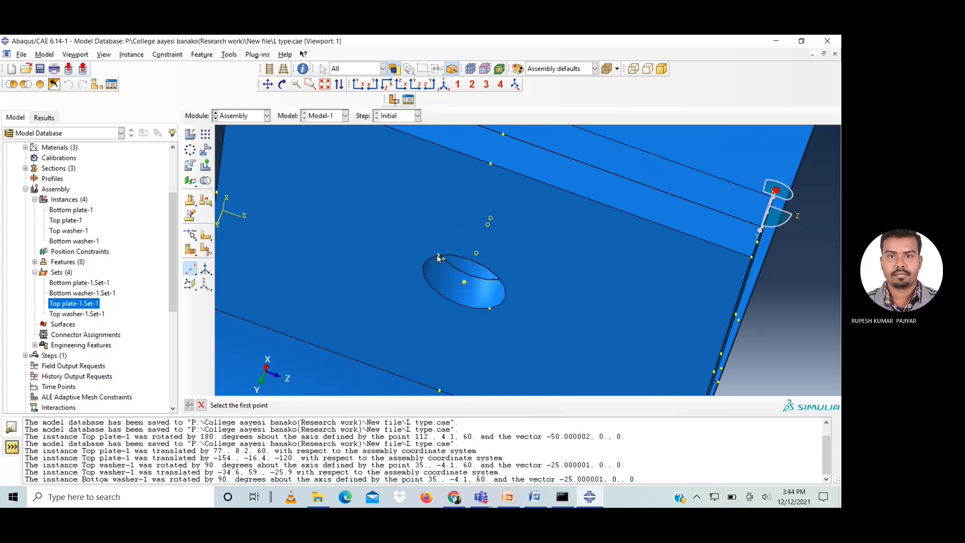
pyautogui.click(201, 405)
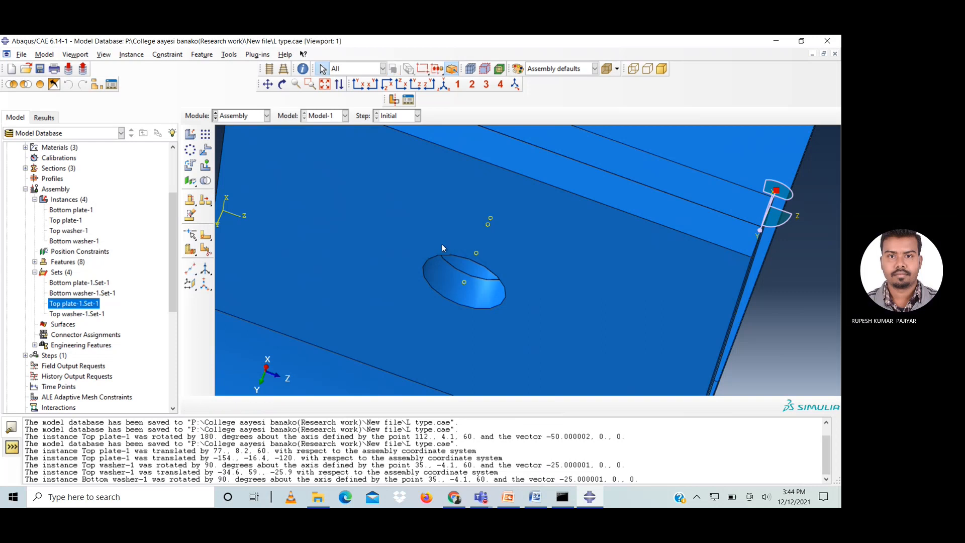
# - Translate the bottom washer instance from its upper-face centre datum point to the centre datum point of the bottom plate's hole
pyautogui.scroll(4, 442, 247)
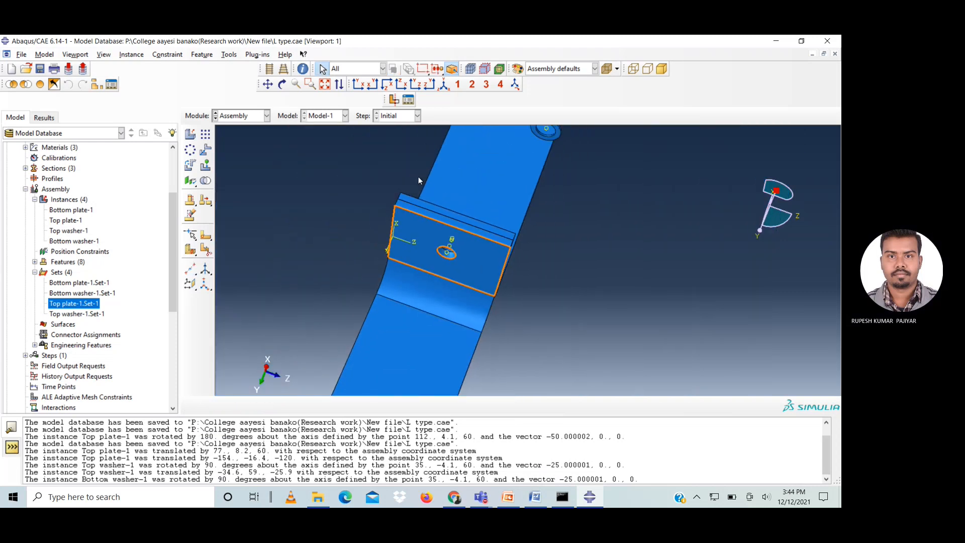
pyautogui.click(267, 83)
pyautogui.moveTo(339, 178); pyautogui.dragTo(329, 222)
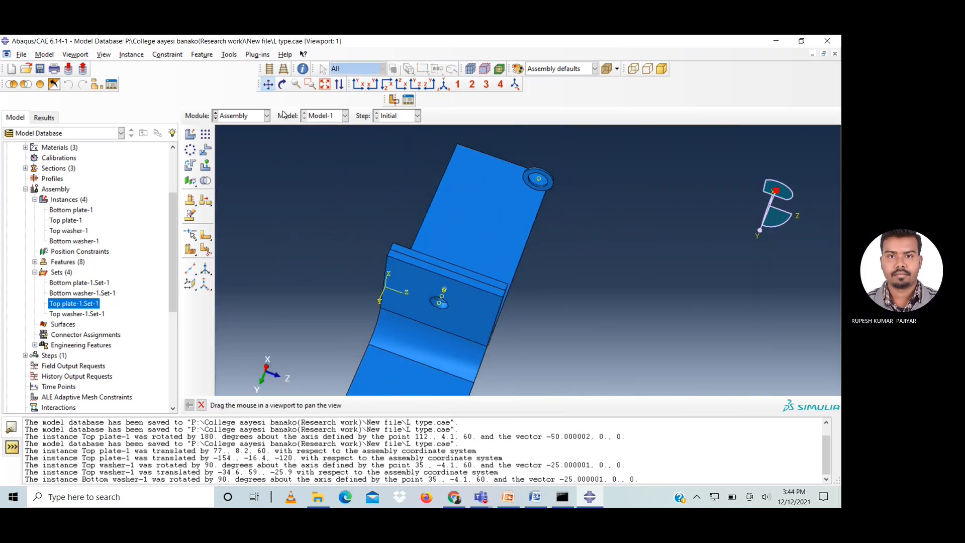
pyautogui.click(268, 83)
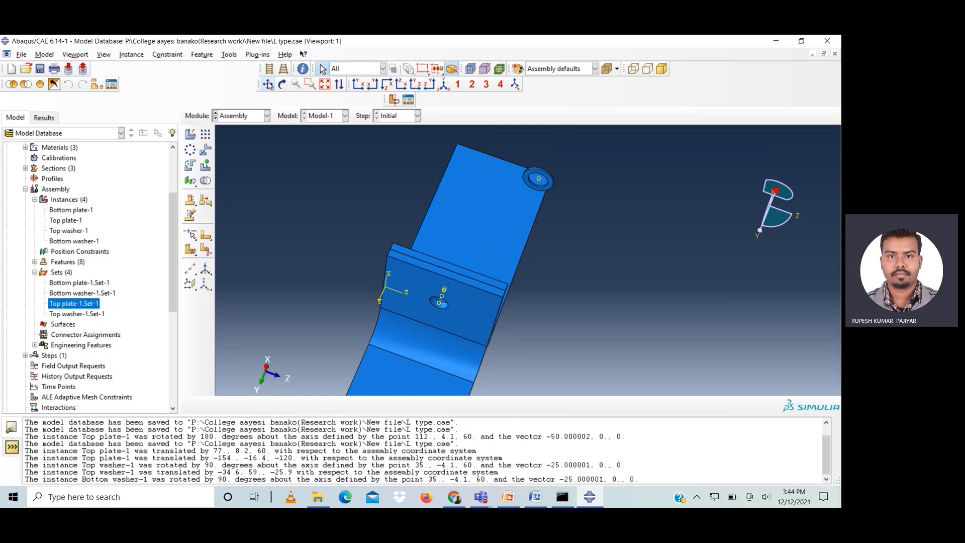
pyautogui.click(206, 150)
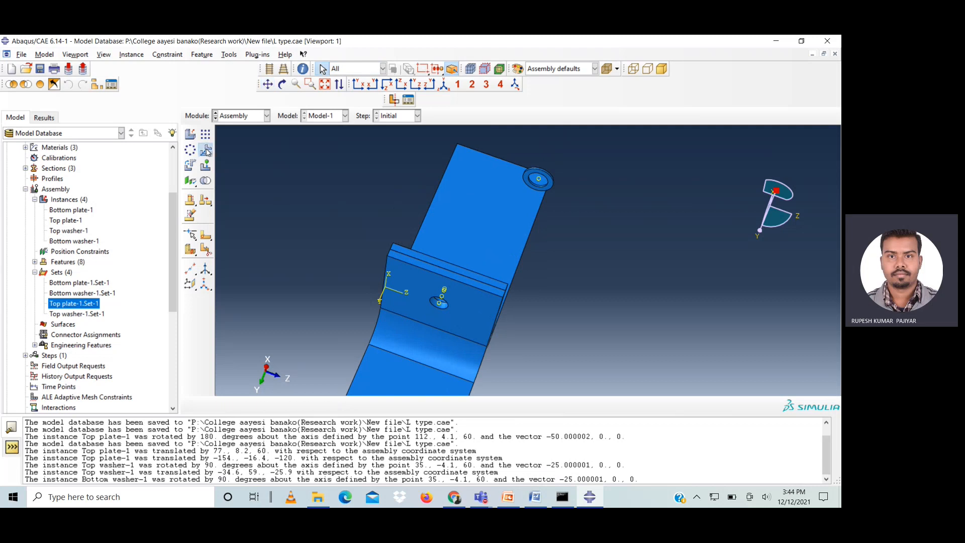
pyautogui.click(540, 187)
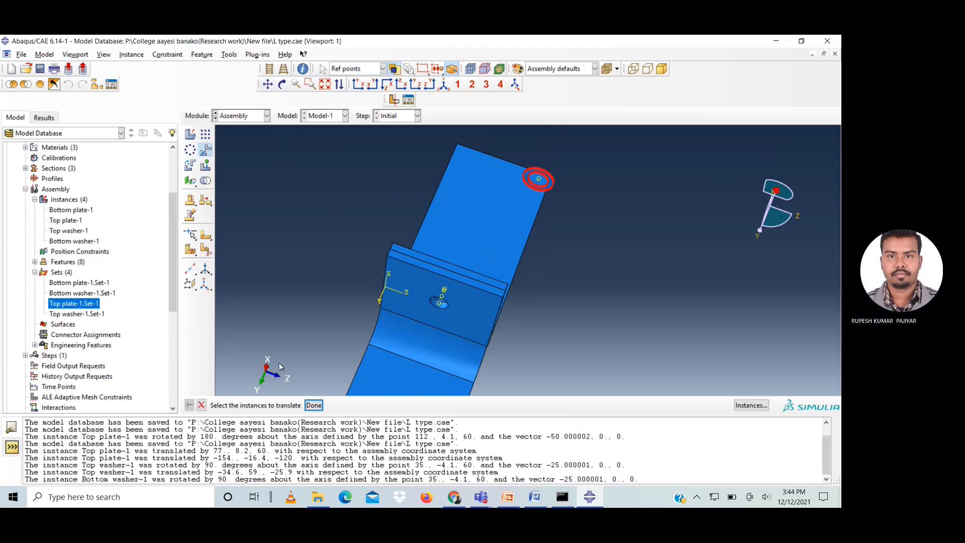
pyautogui.click(313, 405)
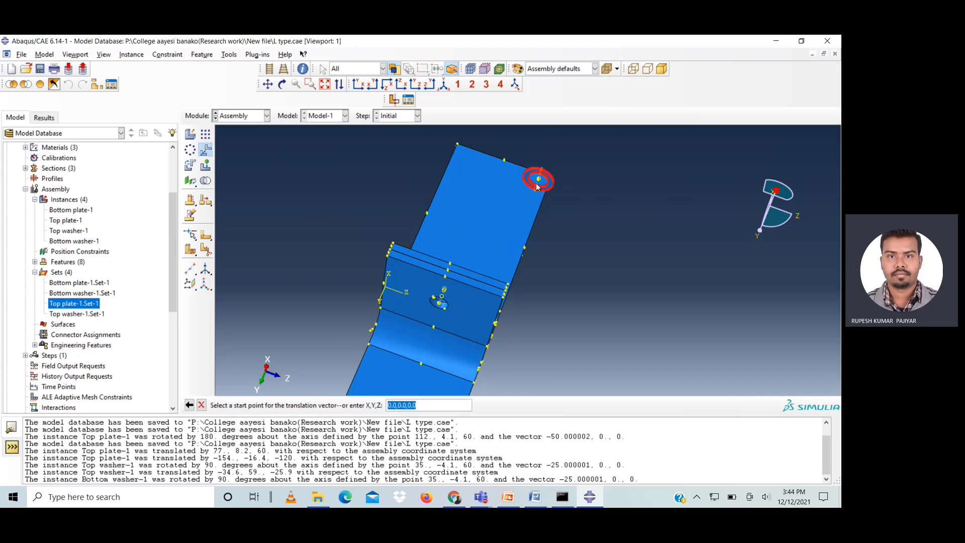
pyautogui.scroll(5, 537, 186)
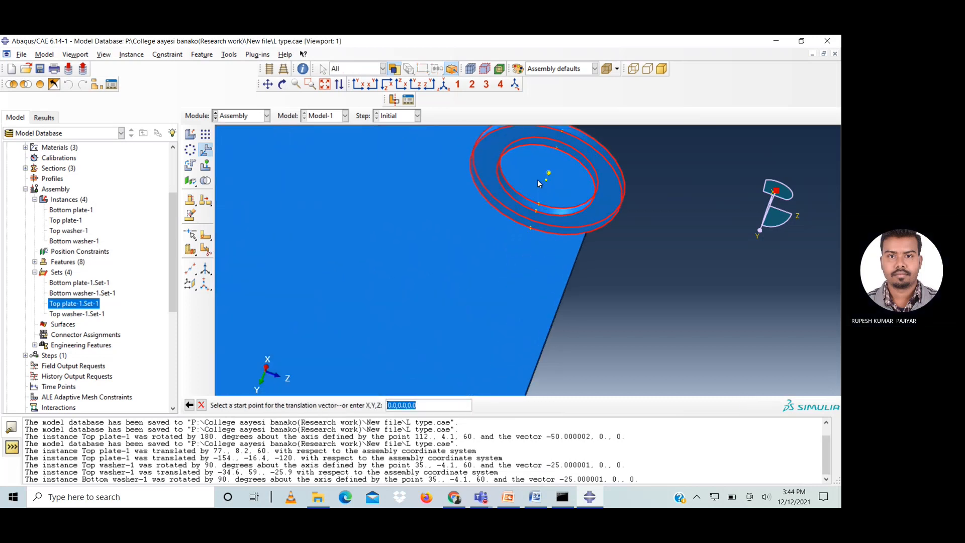
pyautogui.click(548, 175)
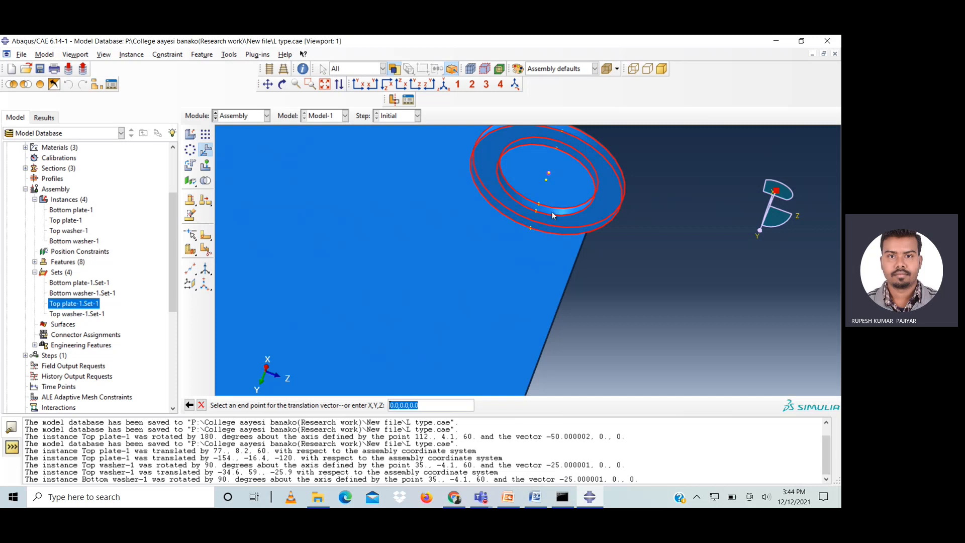
pyautogui.scroll(-5, 551, 211)
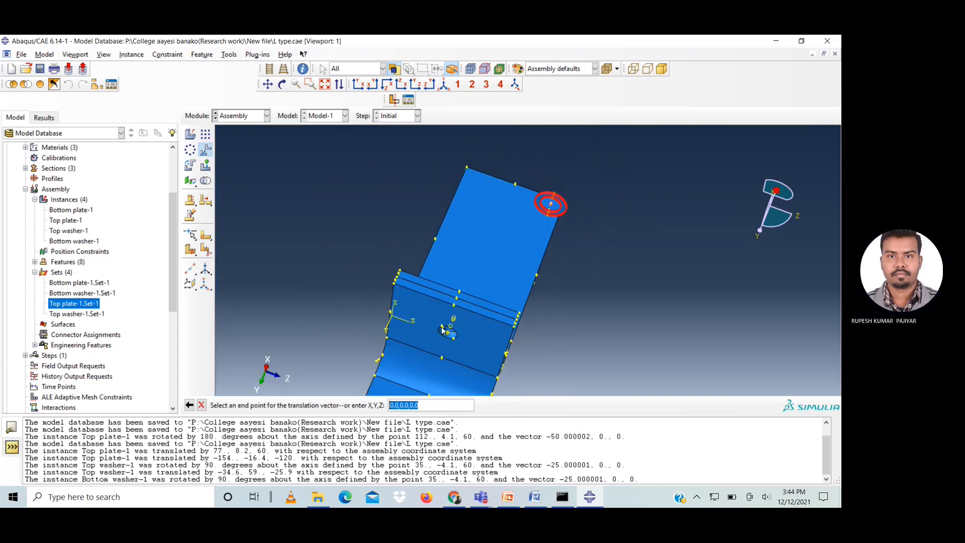
pyautogui.scroll(3, 444, 331)
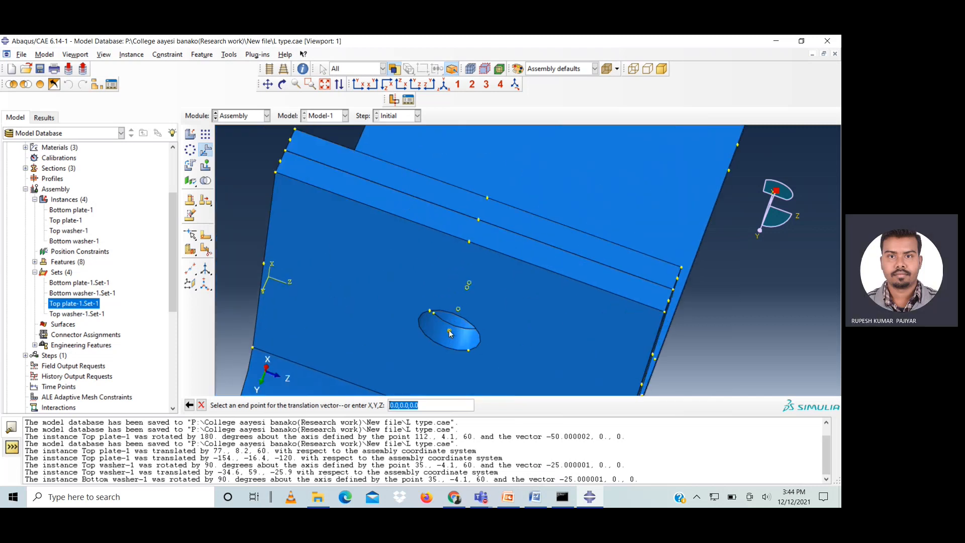
pyautogui.click(449, 333)
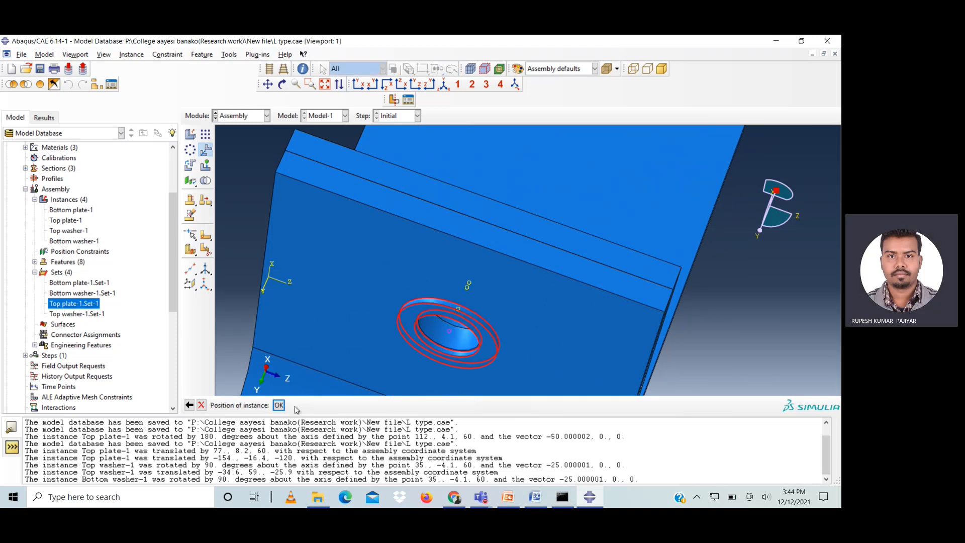
pyautogui.click(280, 406)
pyautogui.scroll(-4, 427, 334)
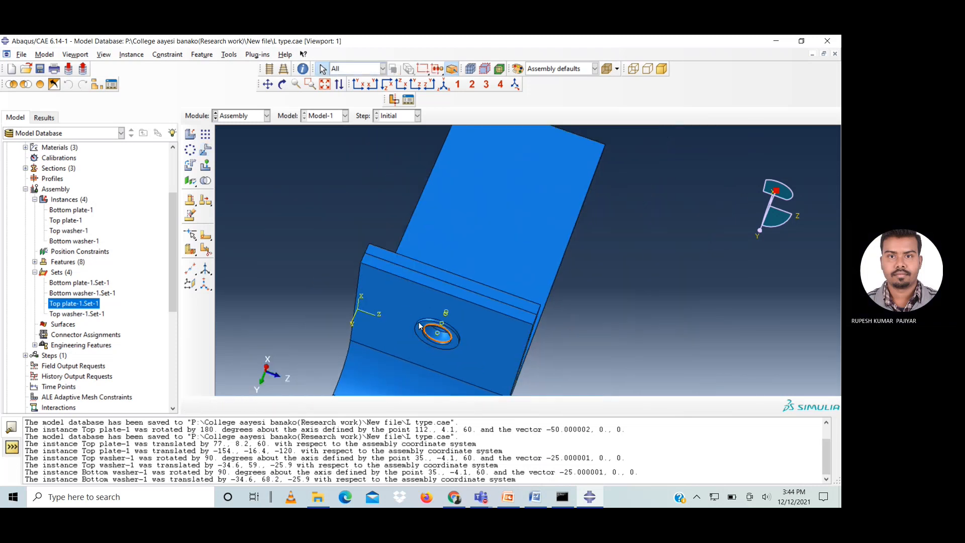
# - Add a dependent instance of the Bolts part to the assembly, auto-offset from the other instances
pyautogui.click(282, 84)
pyautogui.moveTo(491, 218); pyautogui.dragTo(500, 283)
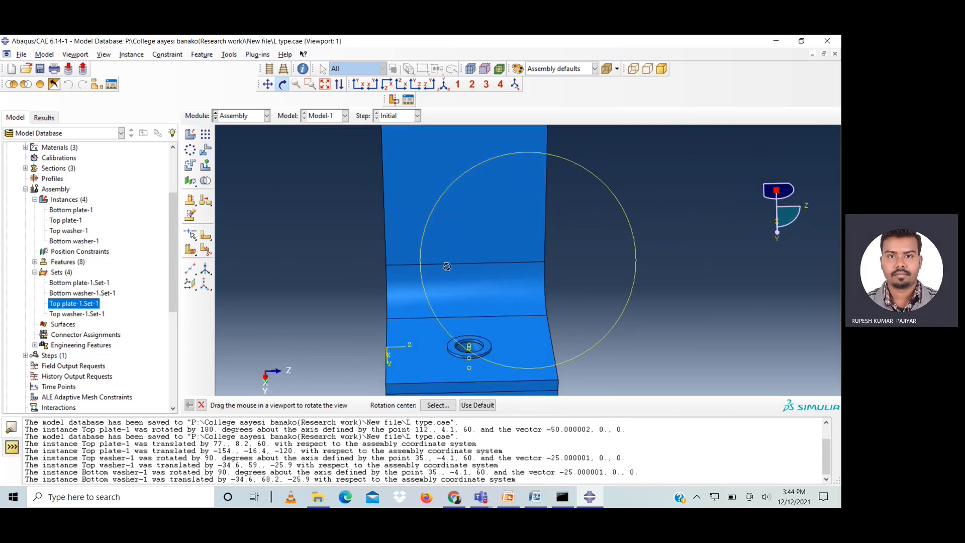
pyautogui.press('Escape')
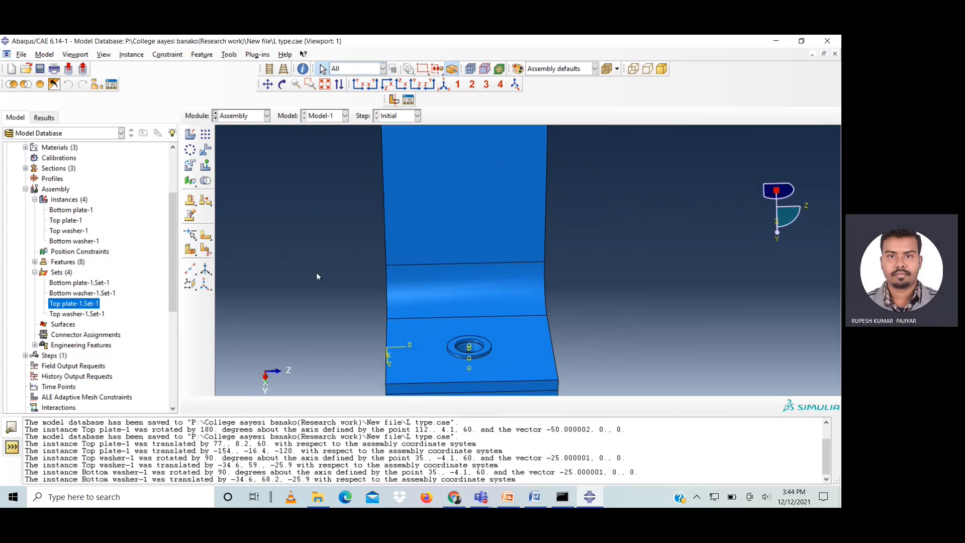
pyautogui.click(190, 134)
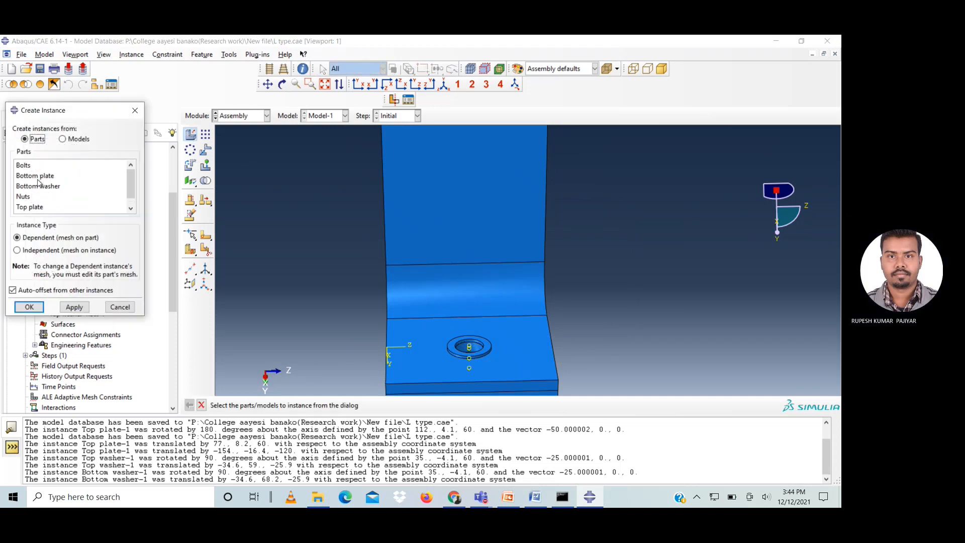
pyautogui.click(30, 165)
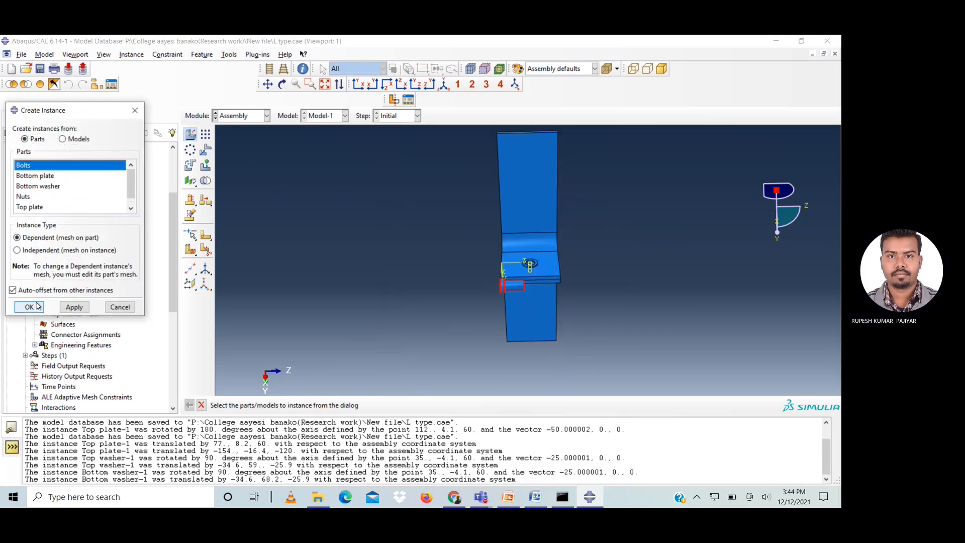
pyautogui.click(76, 307)
pyautogui.click(120, 307)
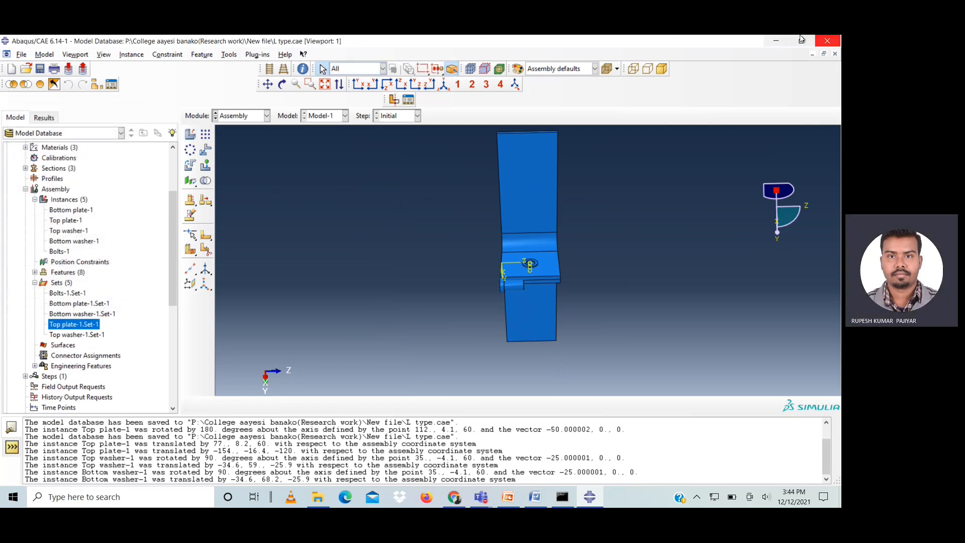
pyautogui.click(282, 83)
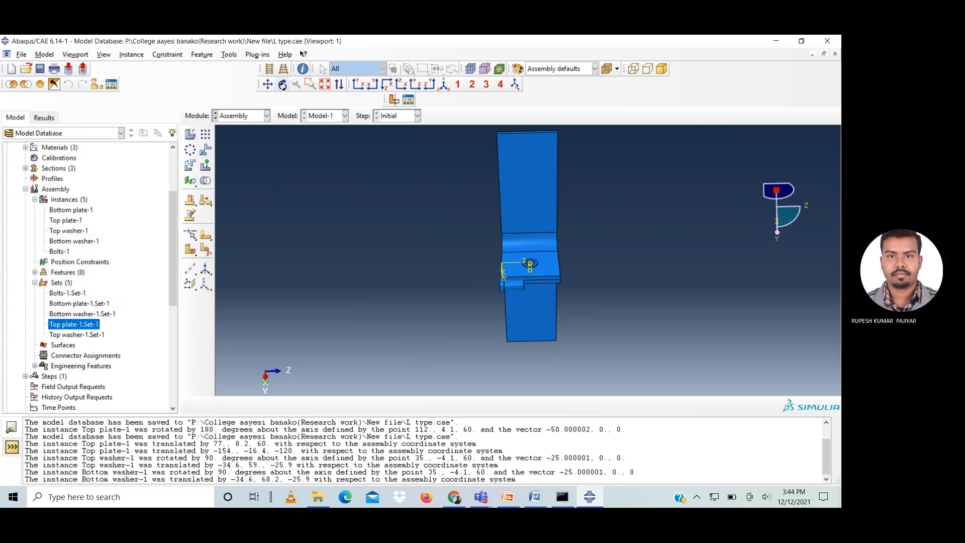
pyautogui.moveTo(558, 344); pyautogui.dragTo(487, 293)
pyautogui.press('Escape')
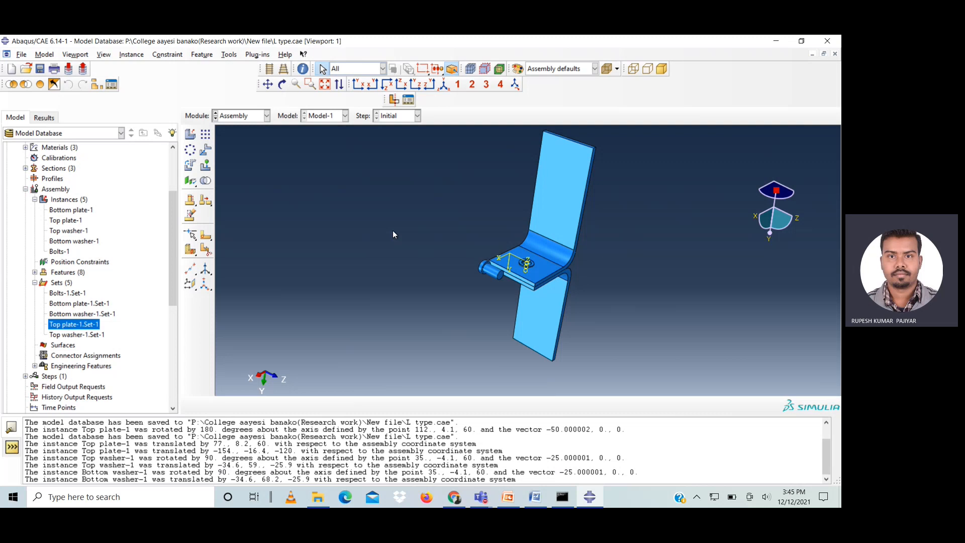
pyautogui.scroll(4, 535, 286)
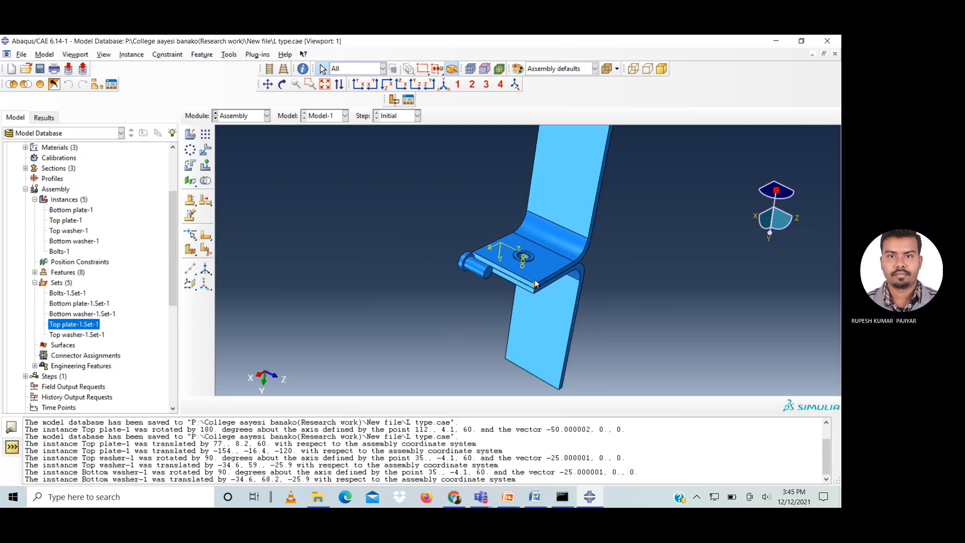
pyautogui.click(194, 166)
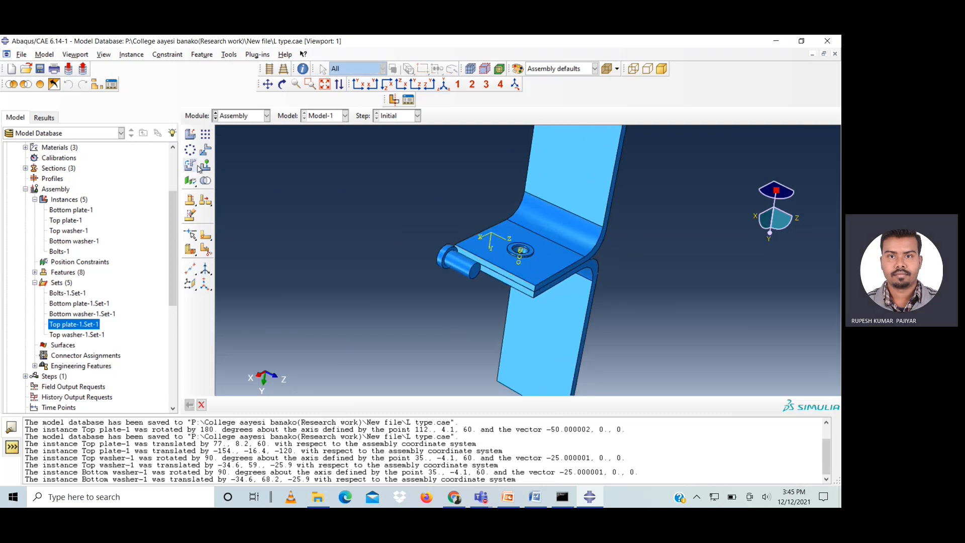
pyautogui.click(466, 270)
pyautogui.click(306, 405)
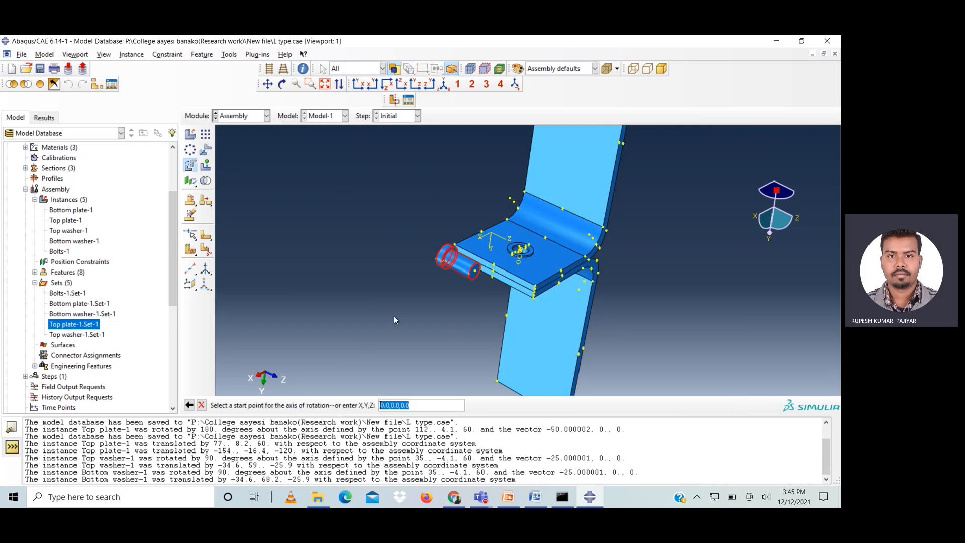
pyautogui.scroll(2, 537, 299)
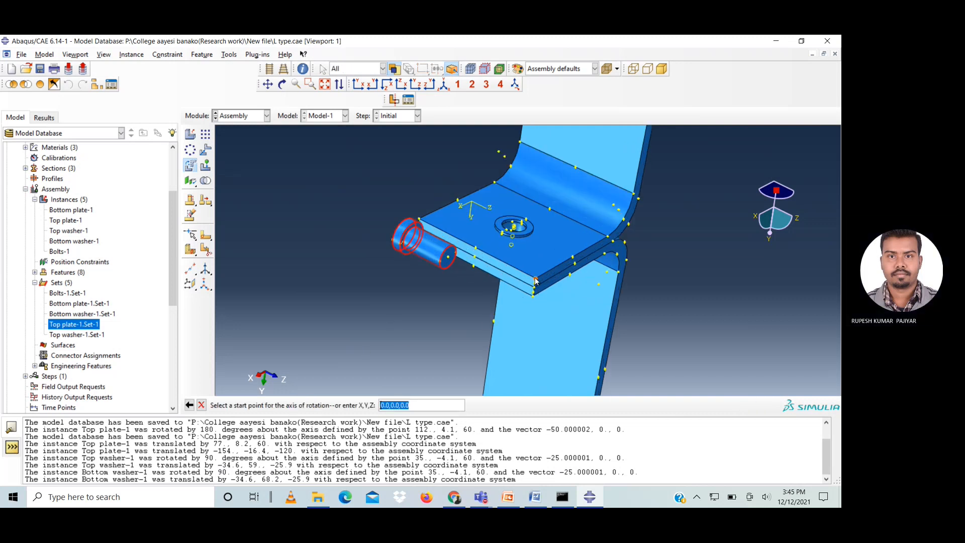
pyautogui.click(535, 279)
pyautogui.click(533, 297)
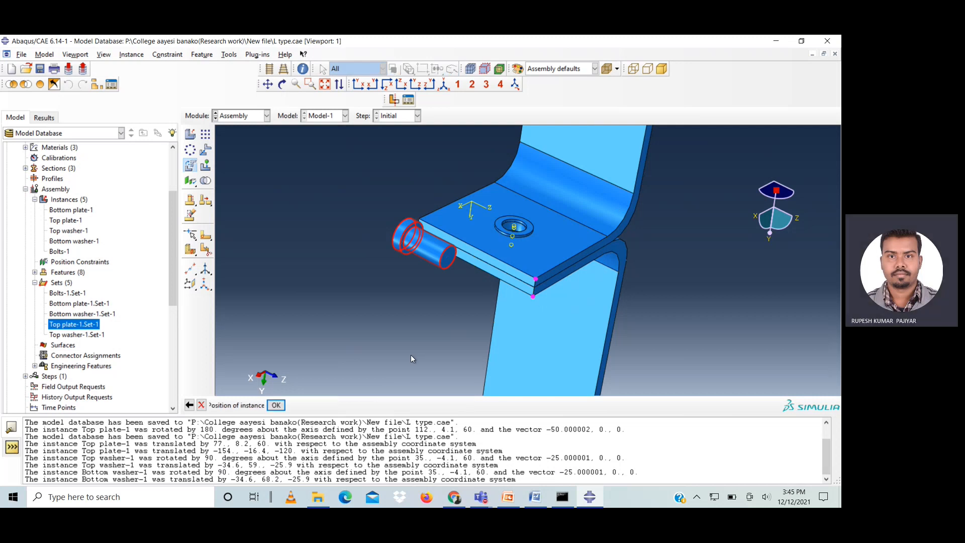
pyautogui.press('Return')
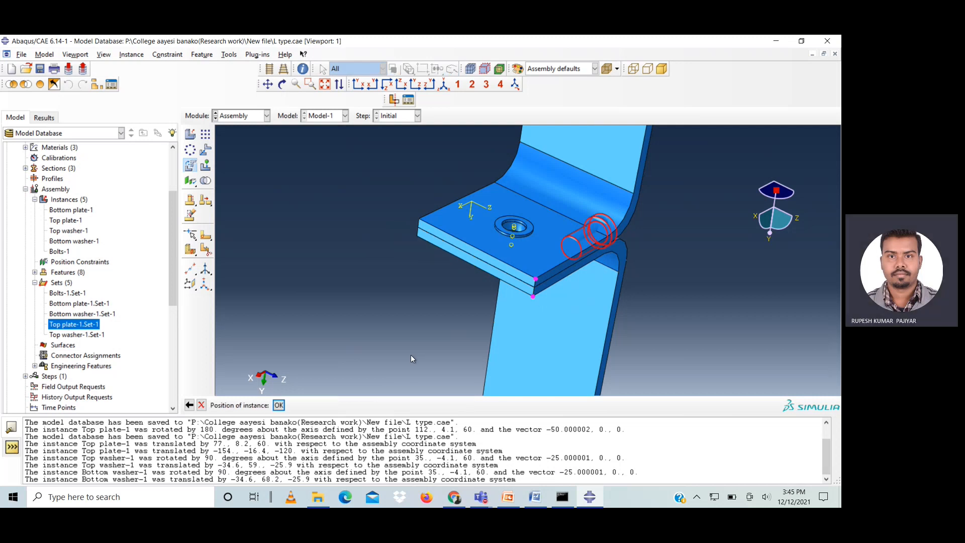
pyautogui.click(202, 405)
pyautogui.click(190, 165)
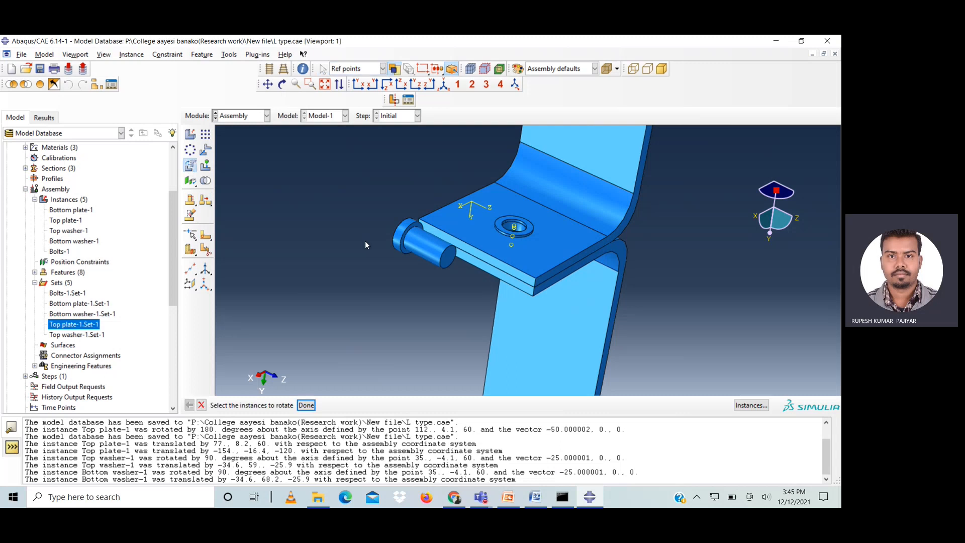
pyautogui.click(418, 243)
pyautogui.click(306, 405)
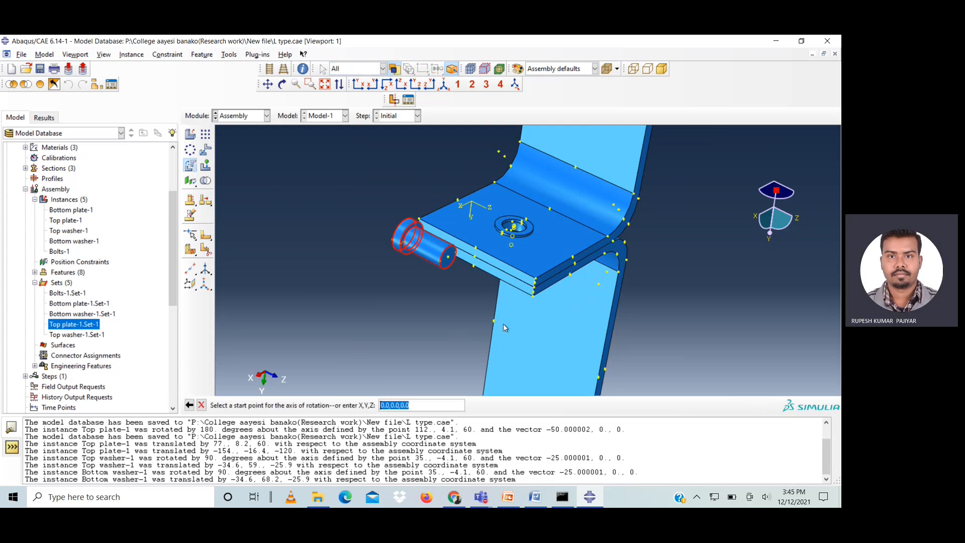
pyautogui.click(473, 267)
pyautogui.click(534, 297)
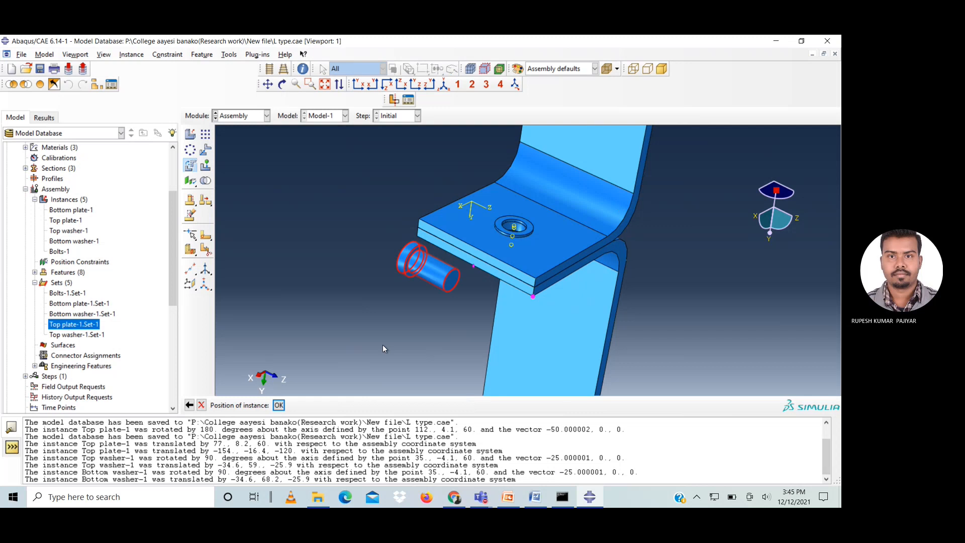
pyautogui.click(201, 405)
# - Rotate the bolt instance 90 degrees about the axis from the top plate's upper front corner to the midpoint of its adjoining side edge
pyautogui.click(190, 165)
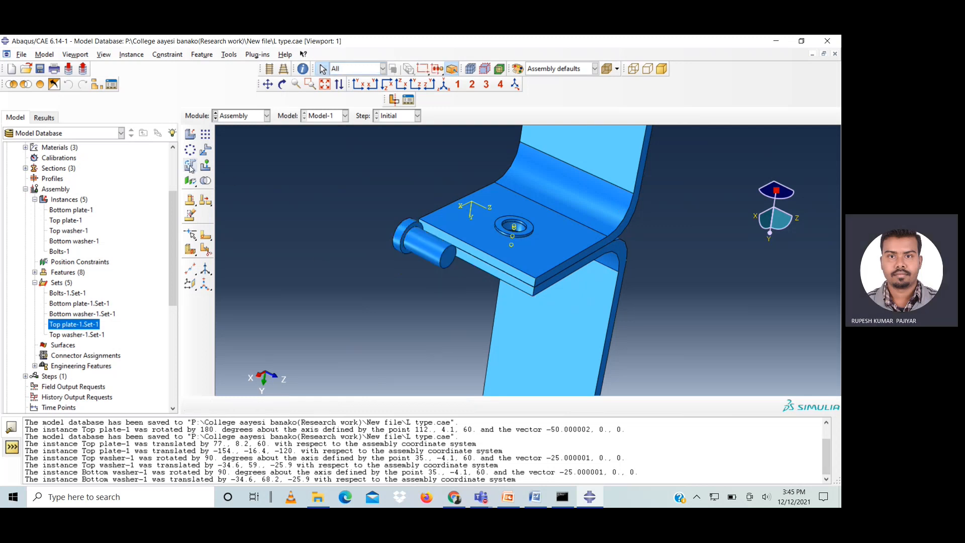
pyautogui.click(420, 245)
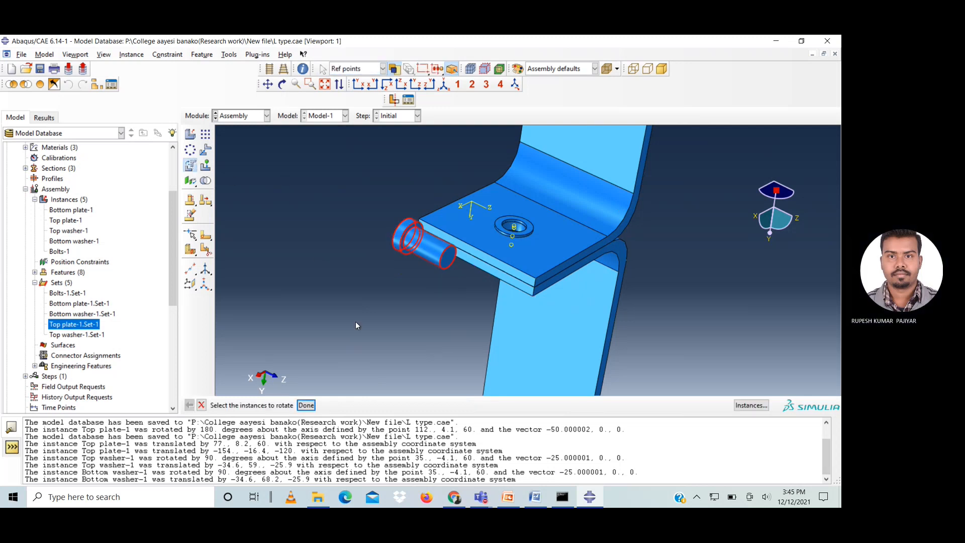
pyautogui.click(306, 405)
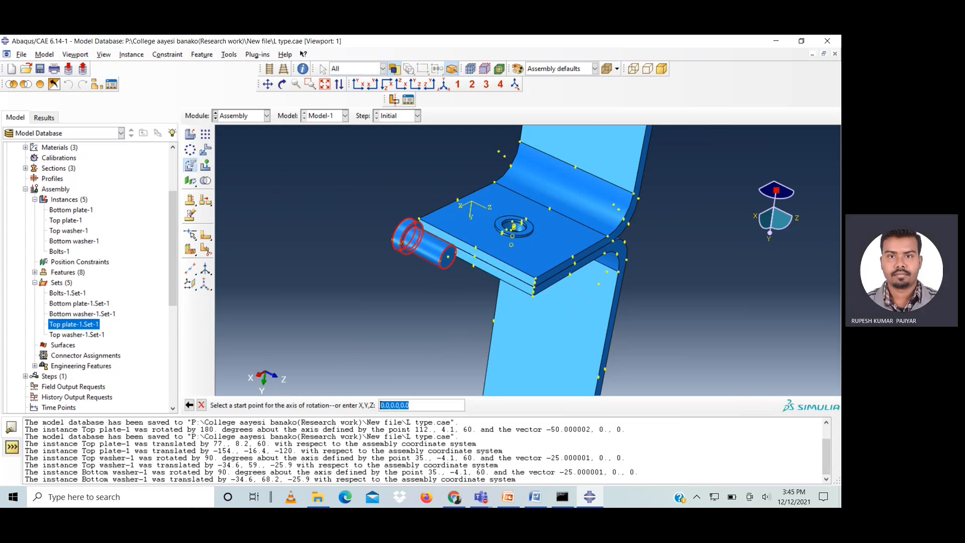
pyautogui.click(541, 274)
pyautogui.click(572, 257)
pyautogui.press('Return')
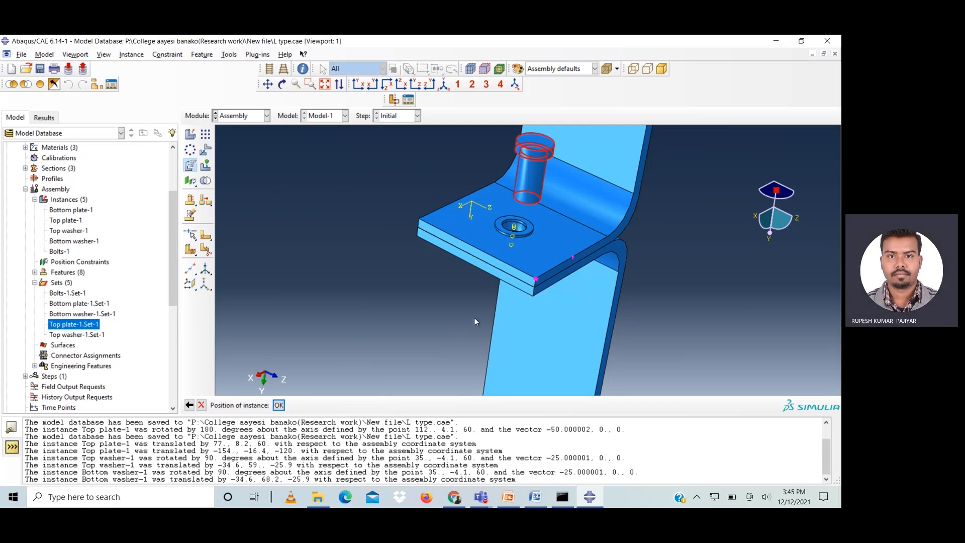
pyautogui.click(278, 405)
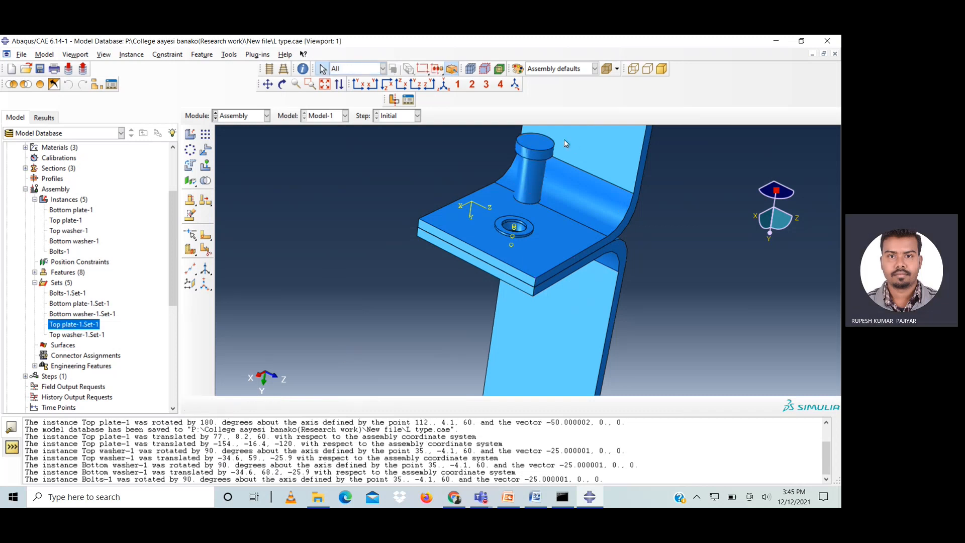
# - Create a datum point midway between two opposite points on the outer lower edge of the bolt head
pyautogui.scroll(3, 564, 140)
pyautogui.scroll(1, 564, 140)
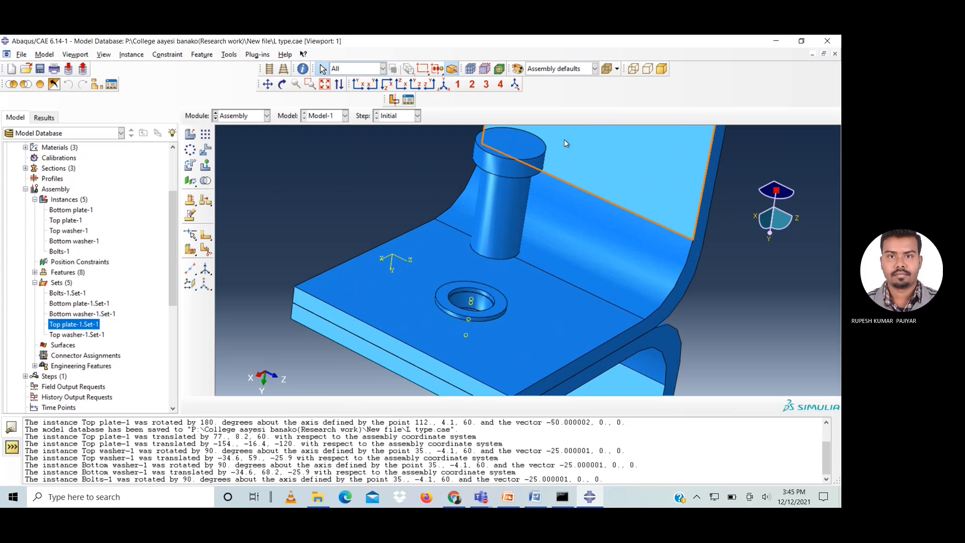
pyautogui.click(267, 85)
pyautogui.moveTo(393, 189); pyautogui.dragTo(367, 225)
pyautogui.click(269, 84)
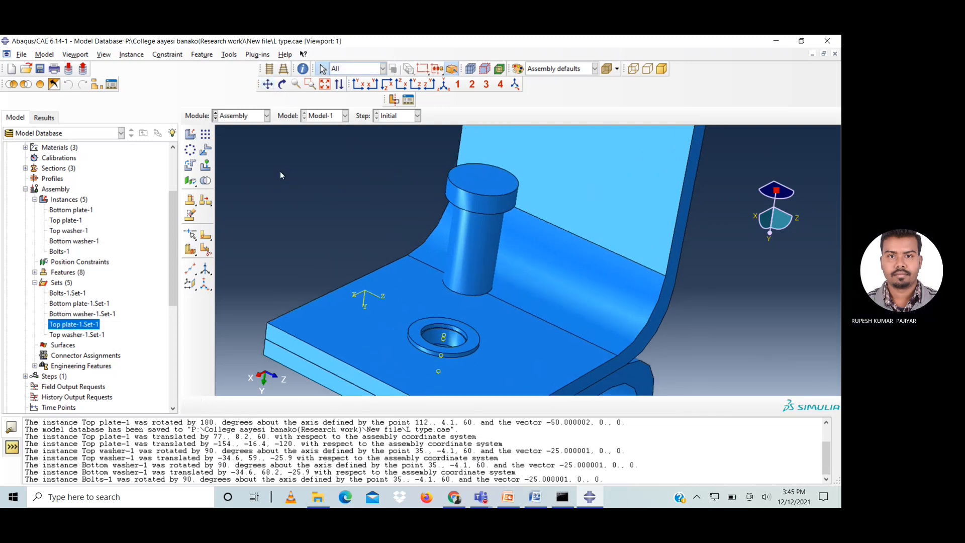
pyautogui.click(188, 272)
pyautogui.scroll(2, 469, 209)
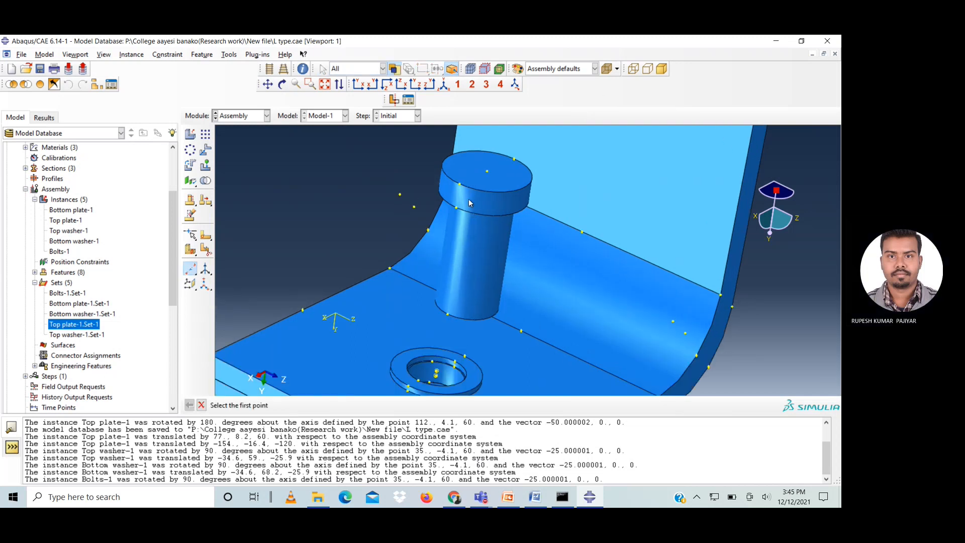
pyautogui.scroll(1, 470, 203)
pyautogui.click(451, 212)
pyautogui.click(633, 69)
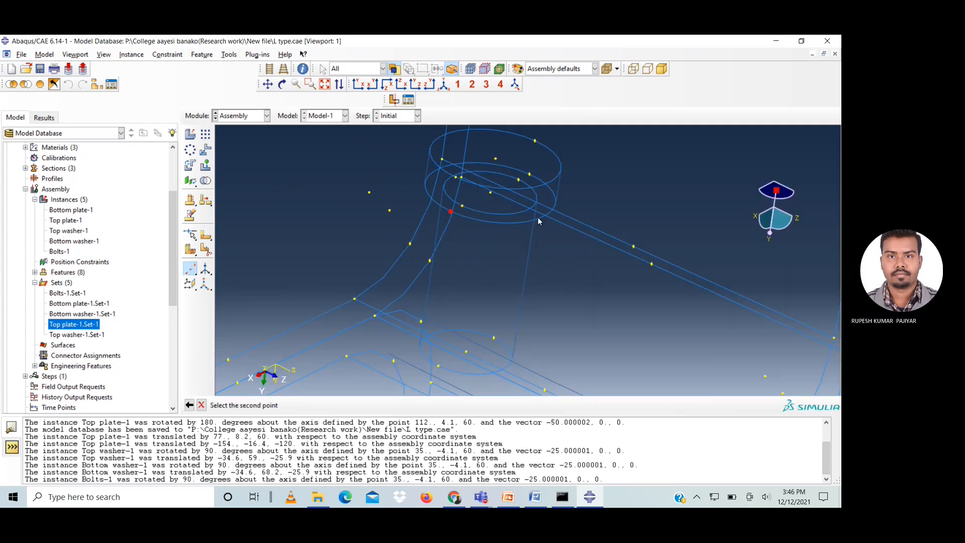
pyautogui.click(530, 175)
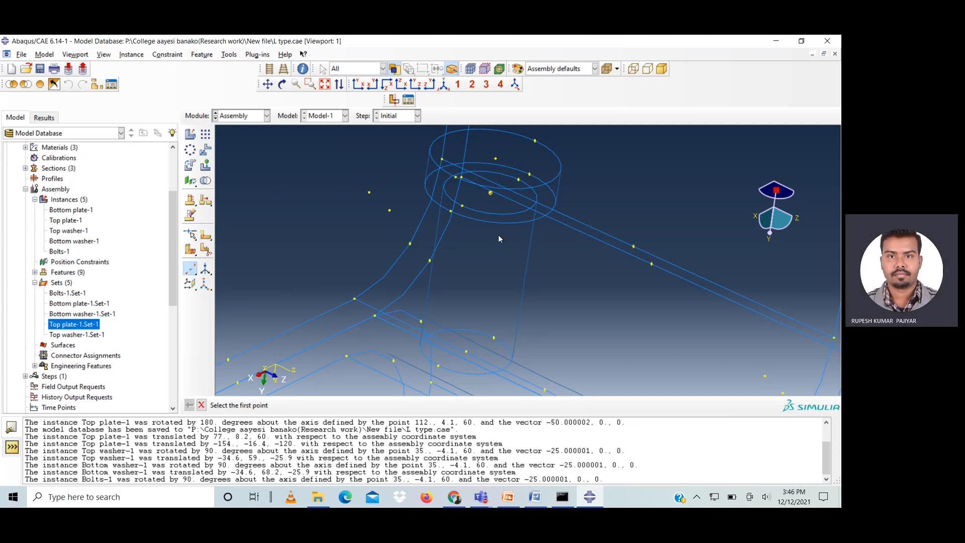
pyautogui.click(661, 68)
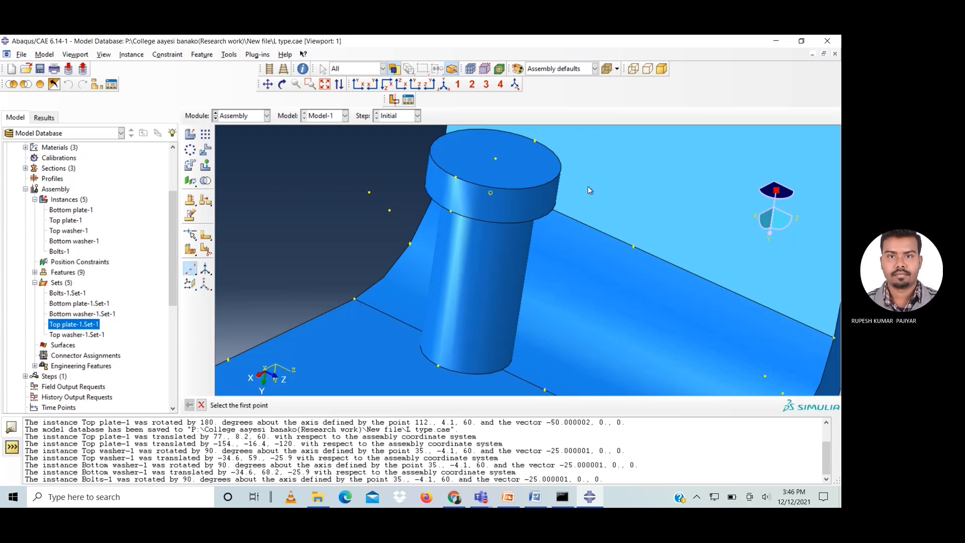
# - Create a datum point midway between two opposite points on the upper edge of the top washer's hole
pyautogui.scroll(-2, 587, 187)
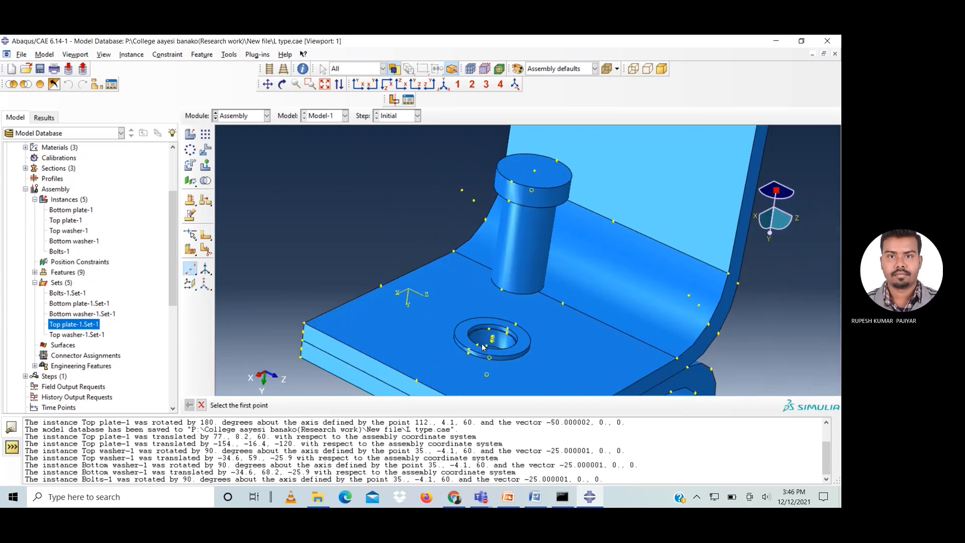
pyautogui.scroll(2, 483, 346)
pyautogui.scroll(1, 488, 342)
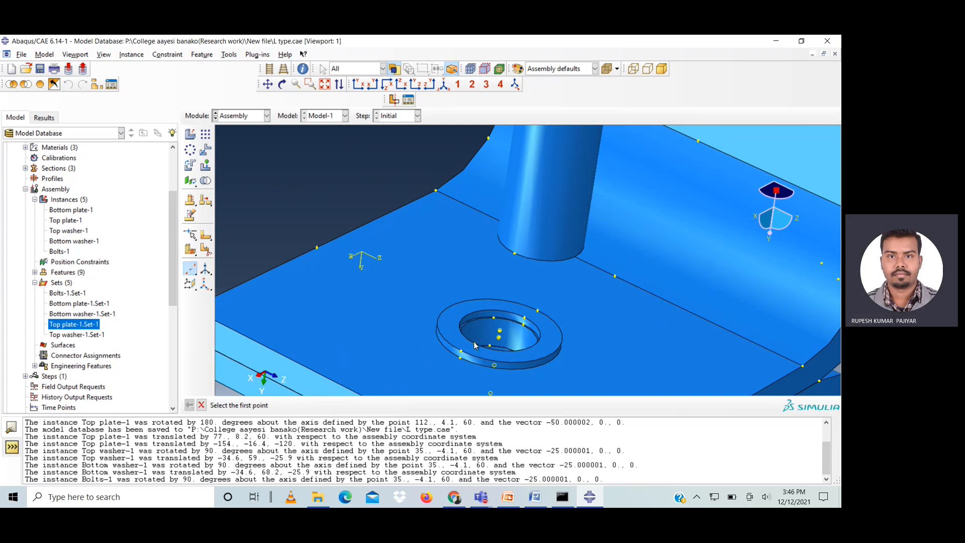
pyautogui.click(474, 345)
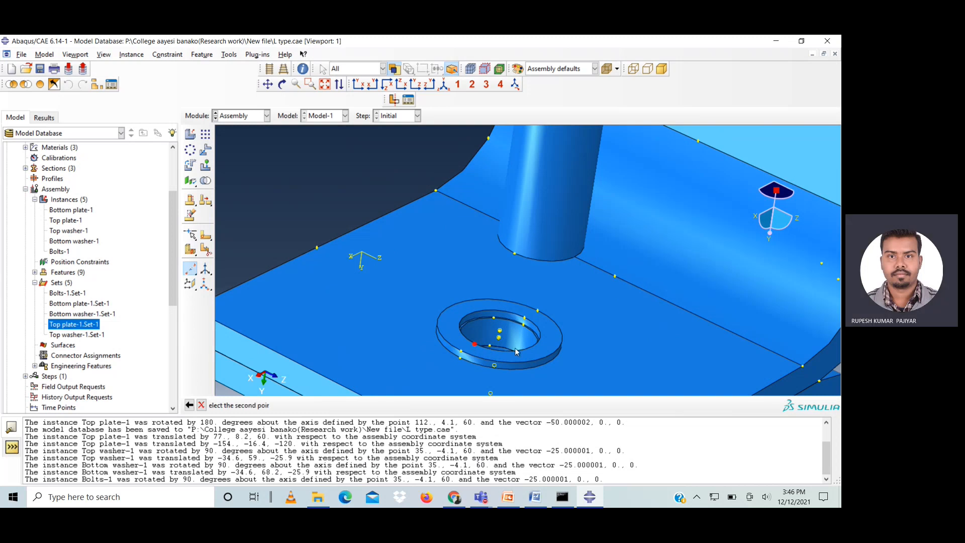
pyautogui.click(526, 321)
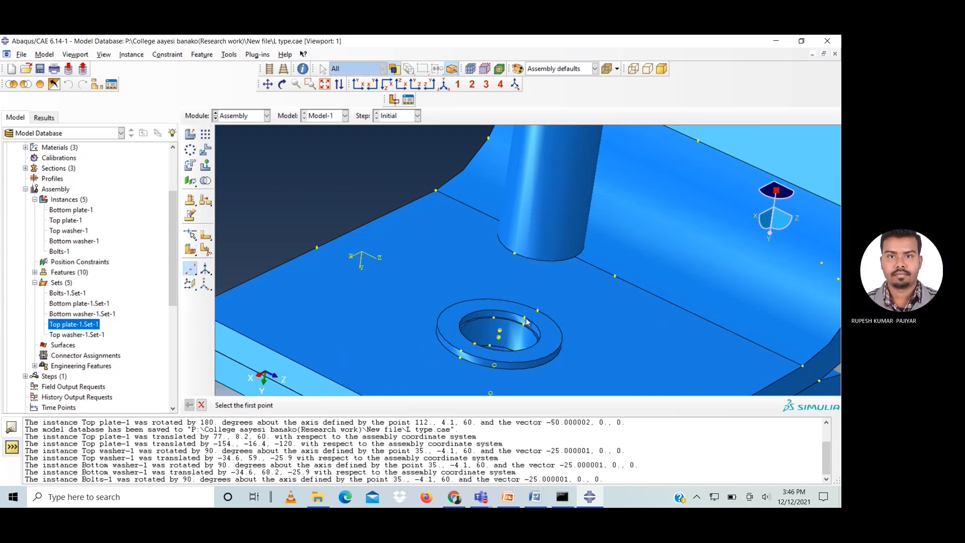
pyautogui.click(202, 405)
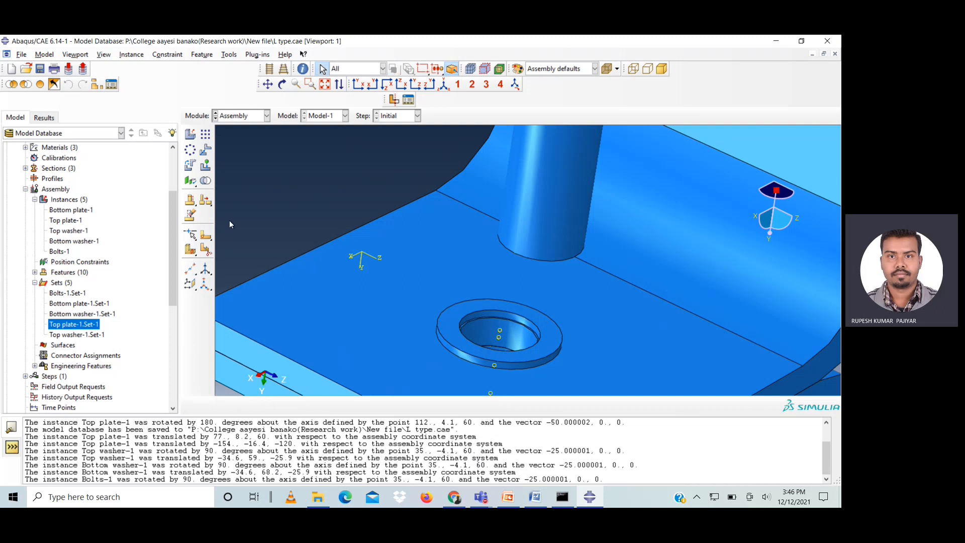
# - Translate the bolt instance from the datum point under its head to the datum point at the centre of the top washer's upper face
pyautogui.click(203, 153)
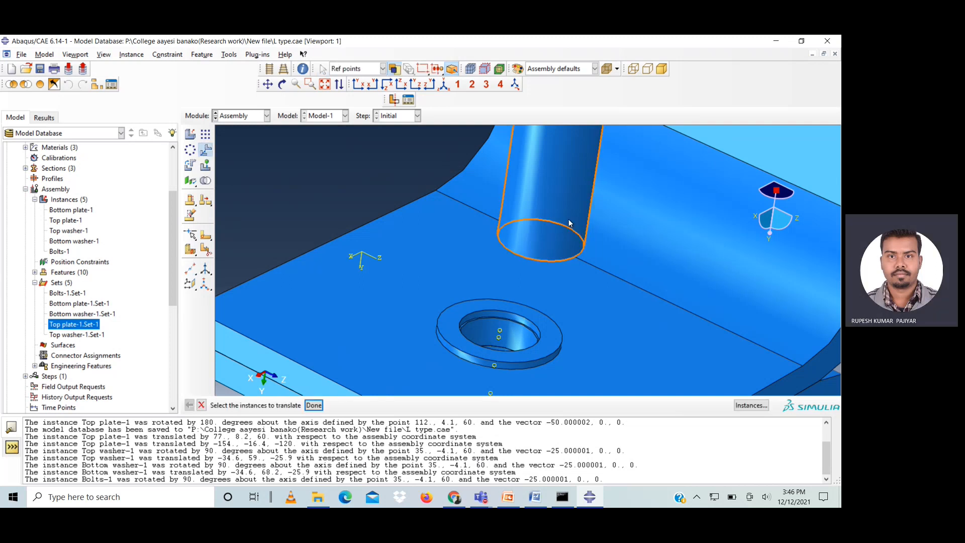
pyautogui.click(313, 406)
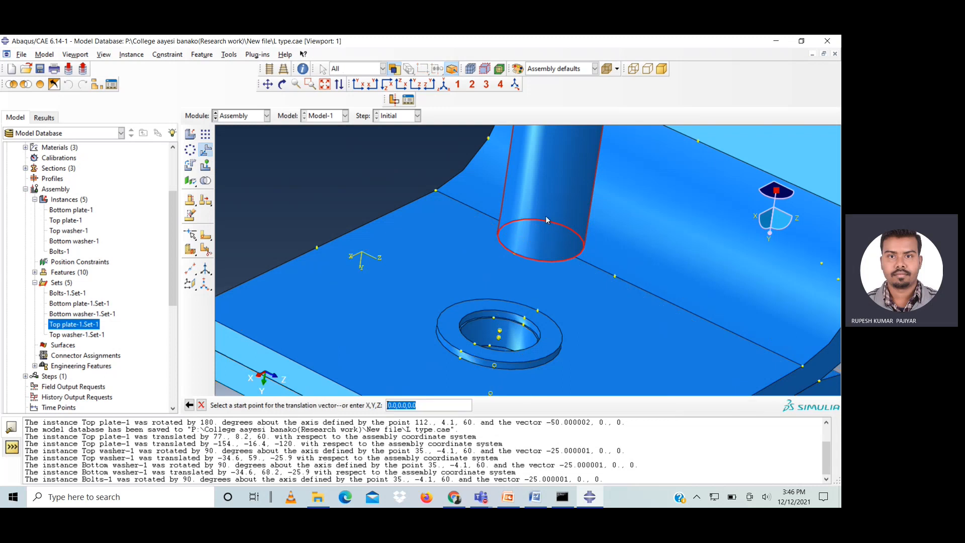
pyautogui.scroll(-2, 642, 158)
pyautogui.click(268, 84)
pyautogui.moveTo(458, 166); pyautogui.dragTo(421, 241)
pyautogui.click(268, 84)
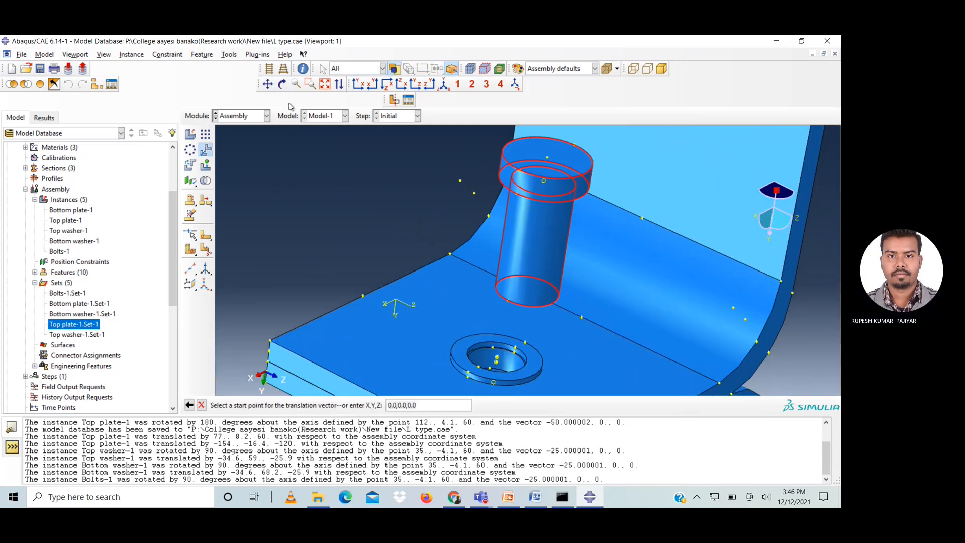
pyautogui.click(544, 181)
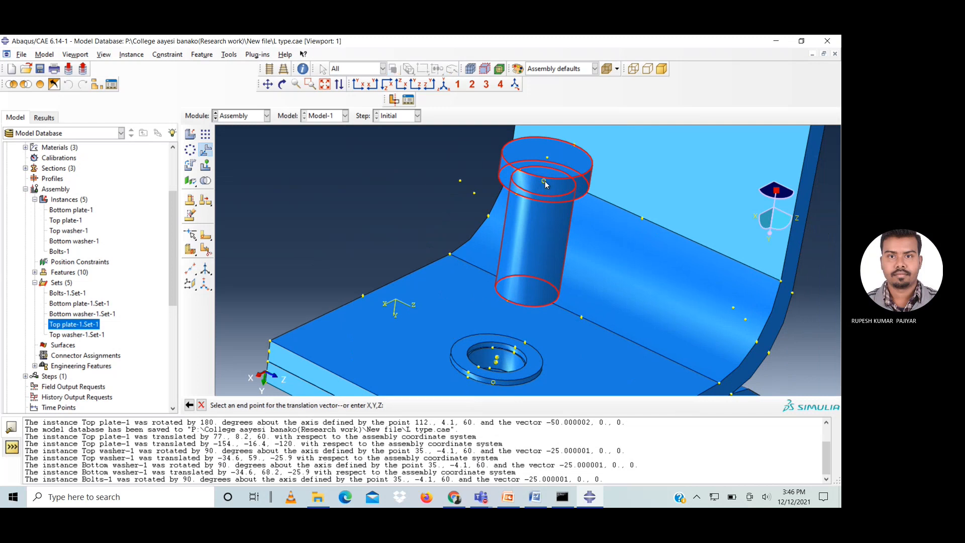
pyautogui.click(497, 359)
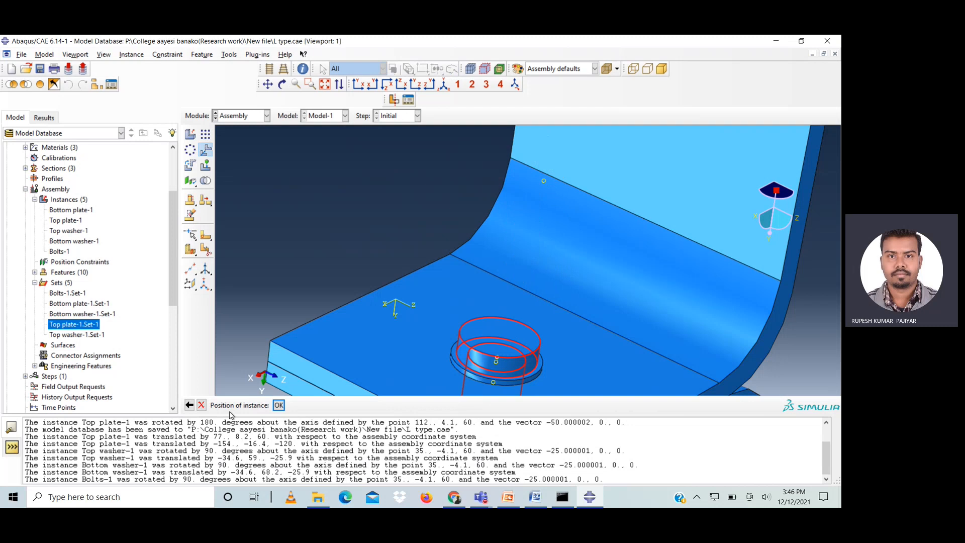
pyautogui.click(279, 405)
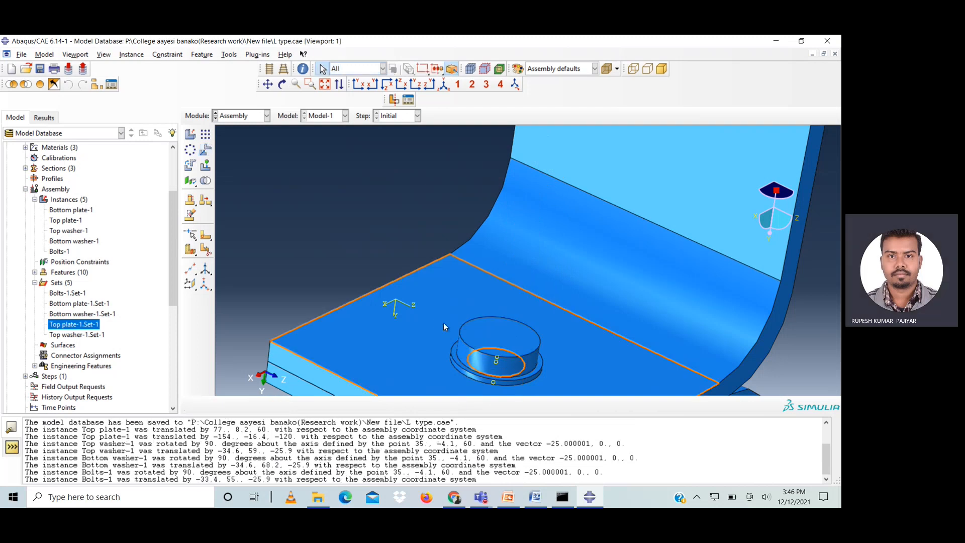
# - Add a dependent instance of the Nuts part to the assembly, auto-offset from the other instances
pyautogui.scroll(-6, 444, 322)
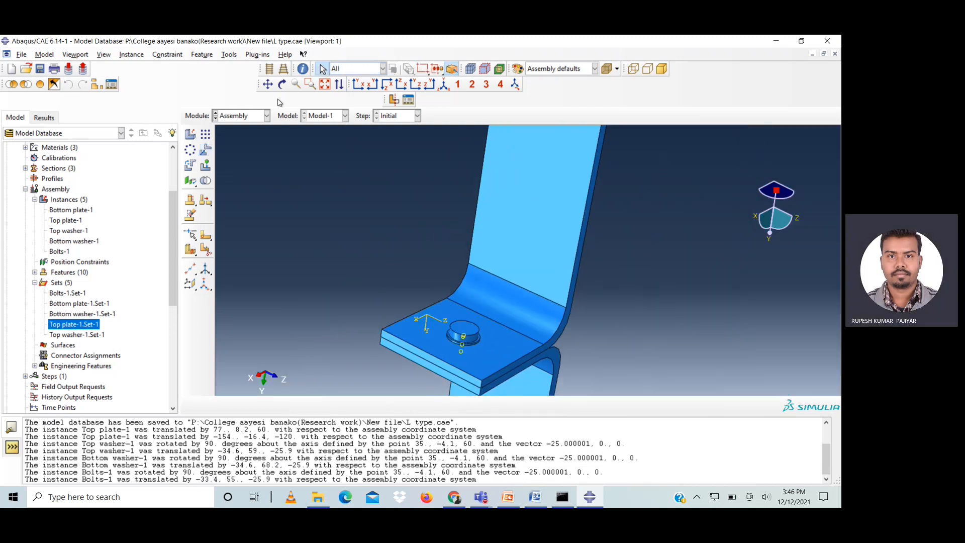
pyautogui.click(282, 84)
pyautogui.moveTo(536, 321); pyautogui.dragTo(543, 236)
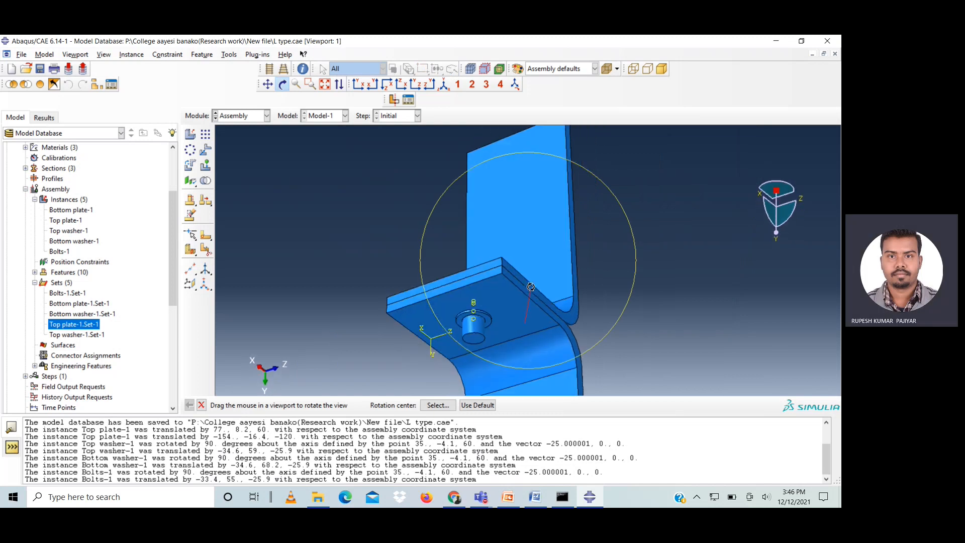
pyautogui.click(279, 87)
pyautogui.scroll(2, 471, 332)
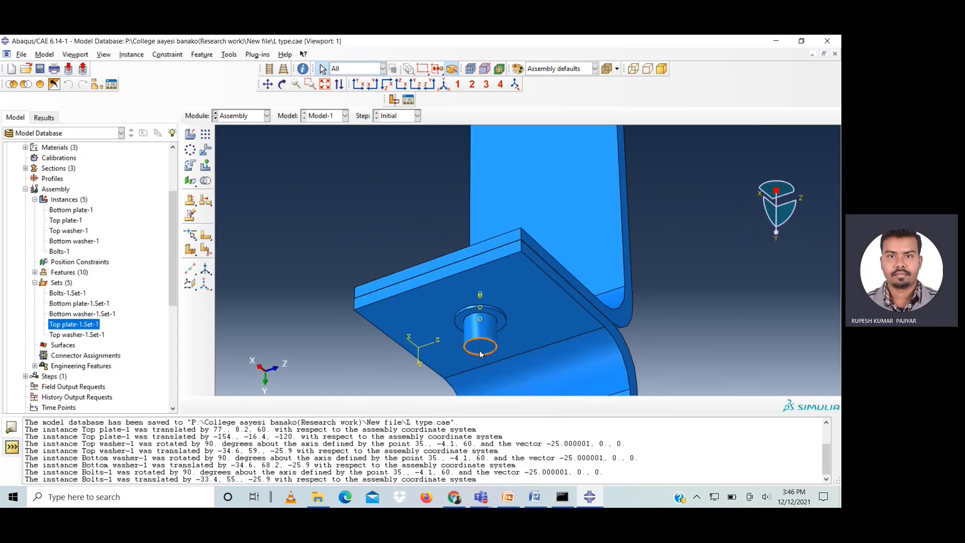
pyautogui.scroll(2, 472, 326)
pyautogui.click(190, 134)
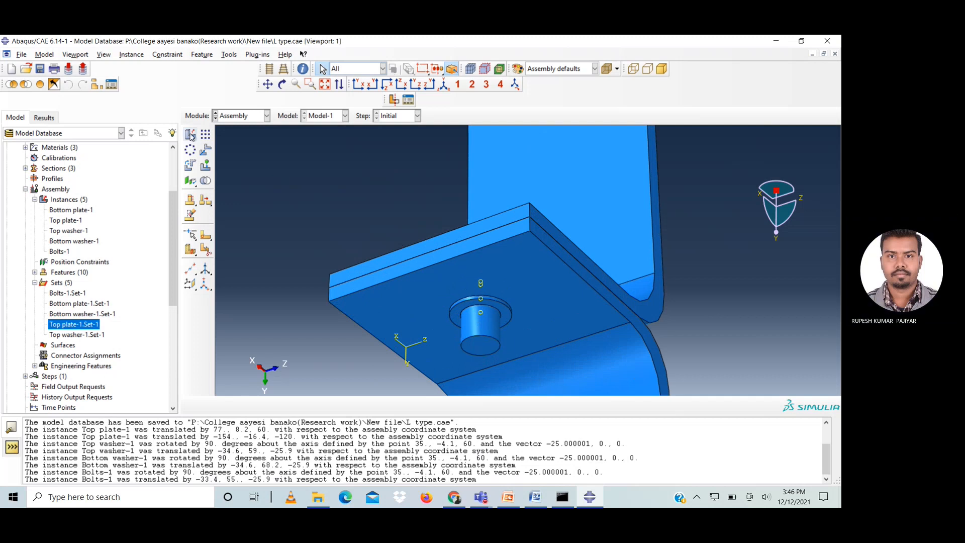
pyautogui.click(33, 197)
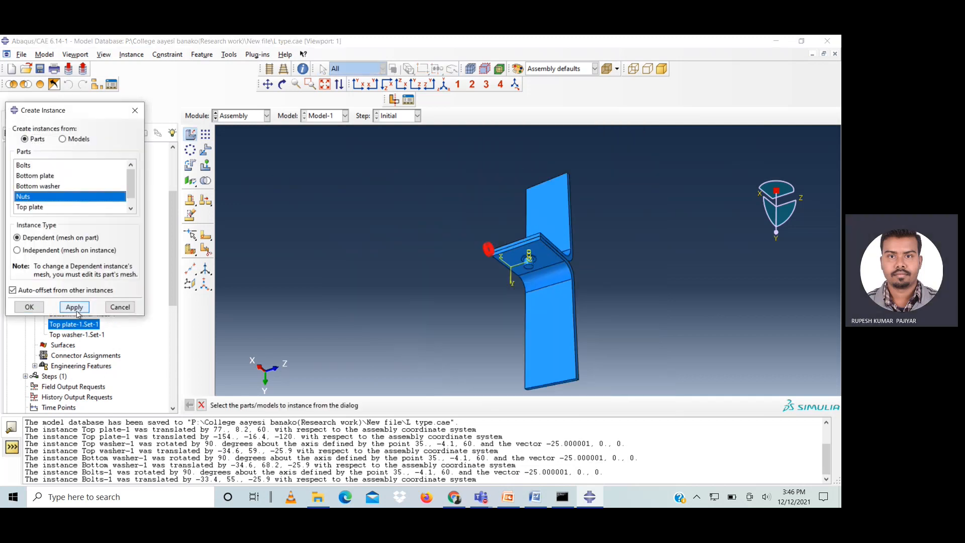
pyautogui.click(74, 307)
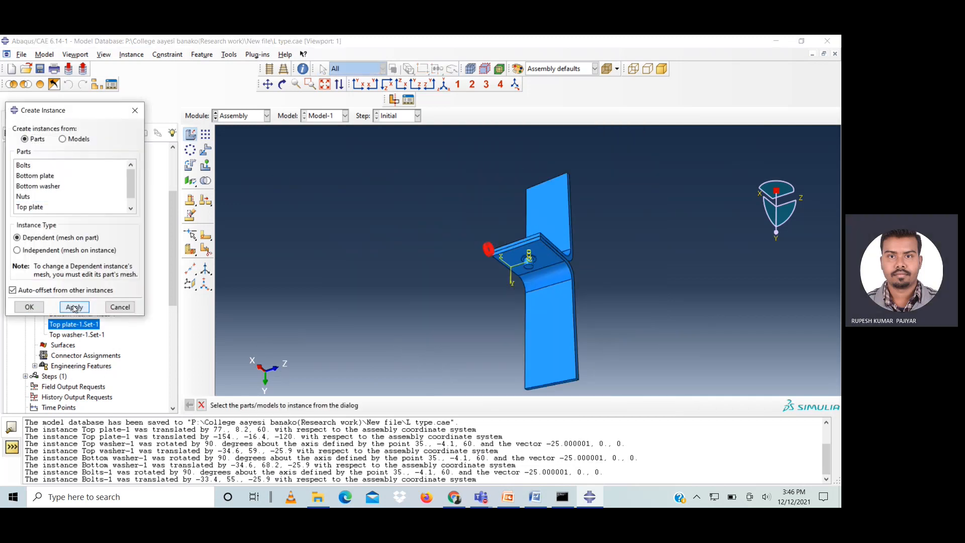
pyautogui.click(119, 307)
# - Rotate the nut instance 90 degrees about the axis from the top plate's upper front corner to the midpoint of its adjoining side edge
pyautogui.click(282, 84)
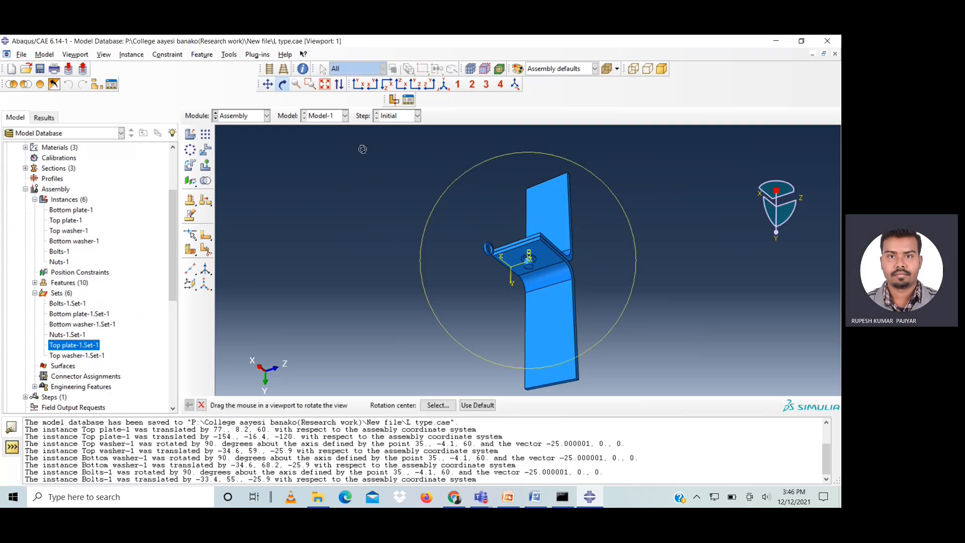
pyautogui.moveTo(514, 215); pyautogui.dragTo(450, 234)
pyautogui.press('Escape')
pyautogui.scroll(3, 497, 226)
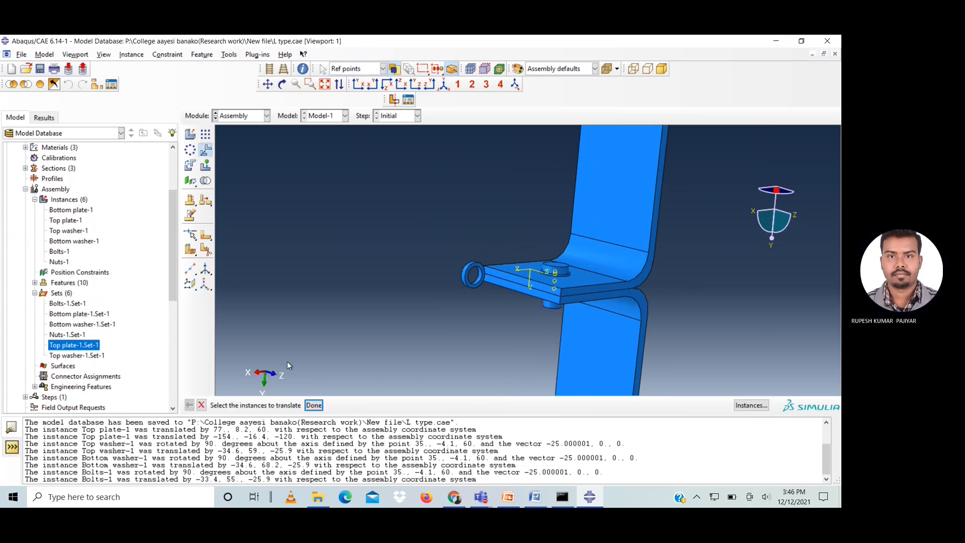
pyautogui.click(190, 165)
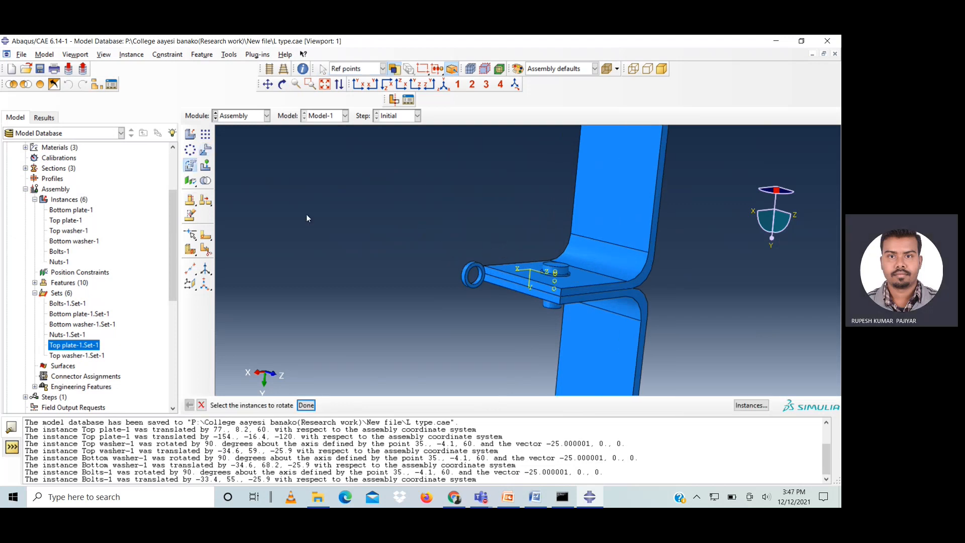
pyautogui.click(472, 275)
pyautogui.click(306, 405)
pyautogui.click(560, 289)
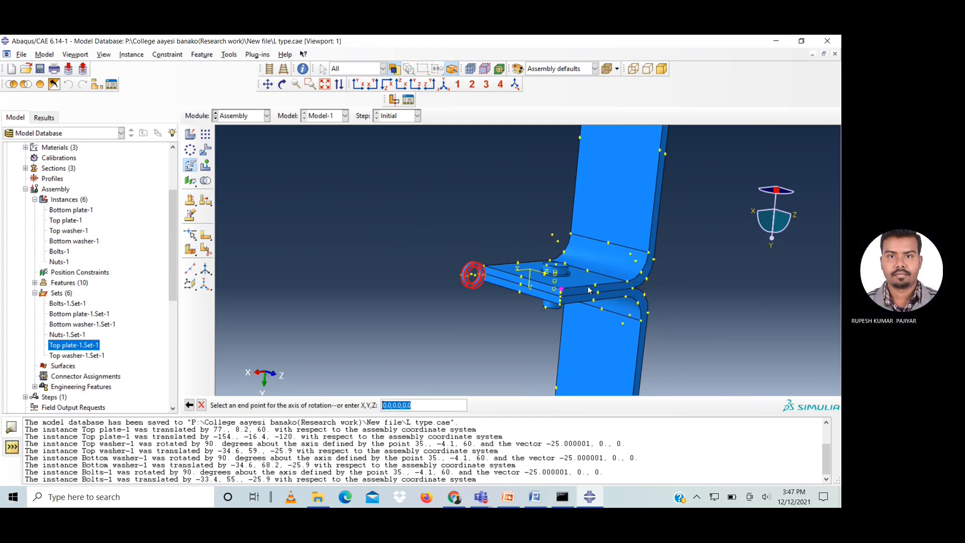
pyautogui.click(596, 286)
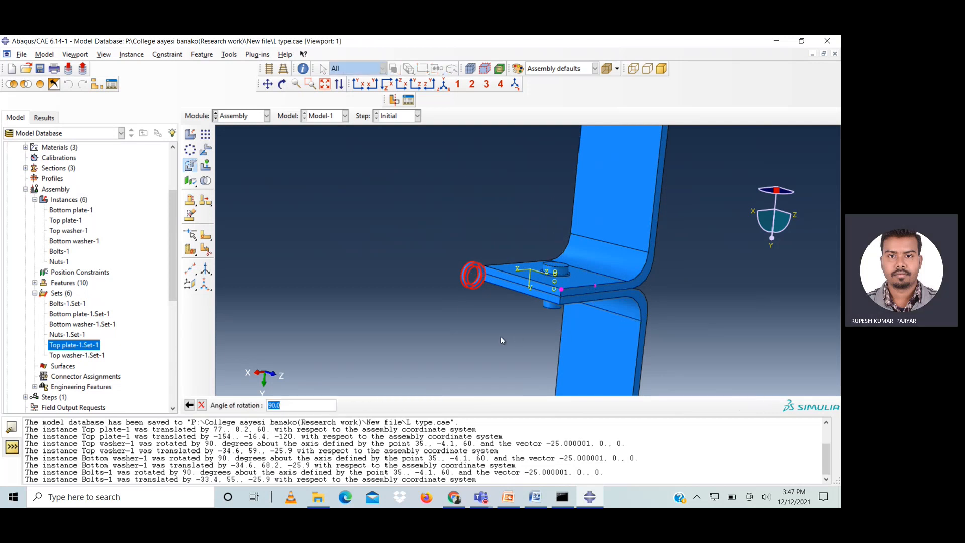
pyautogui.press('Return')
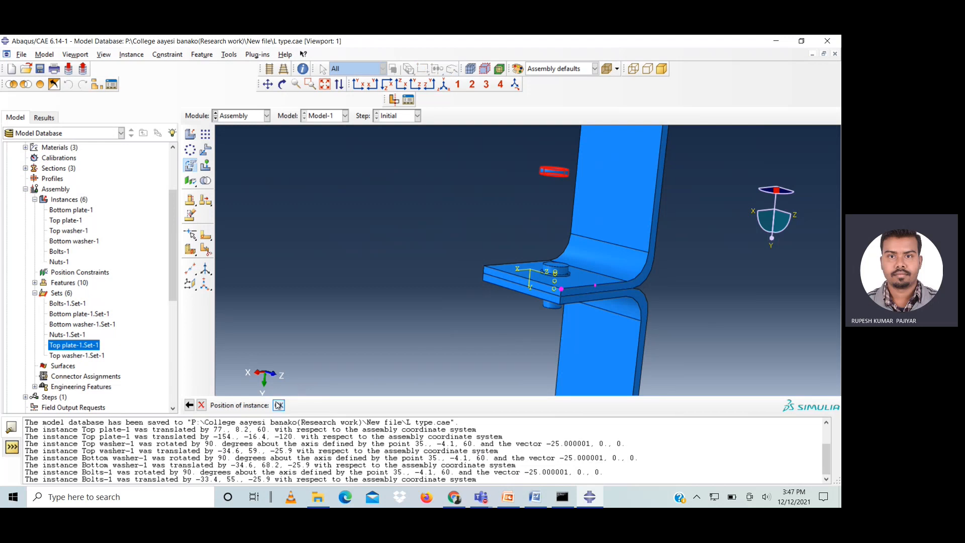
pyautogui.click(278, 405)
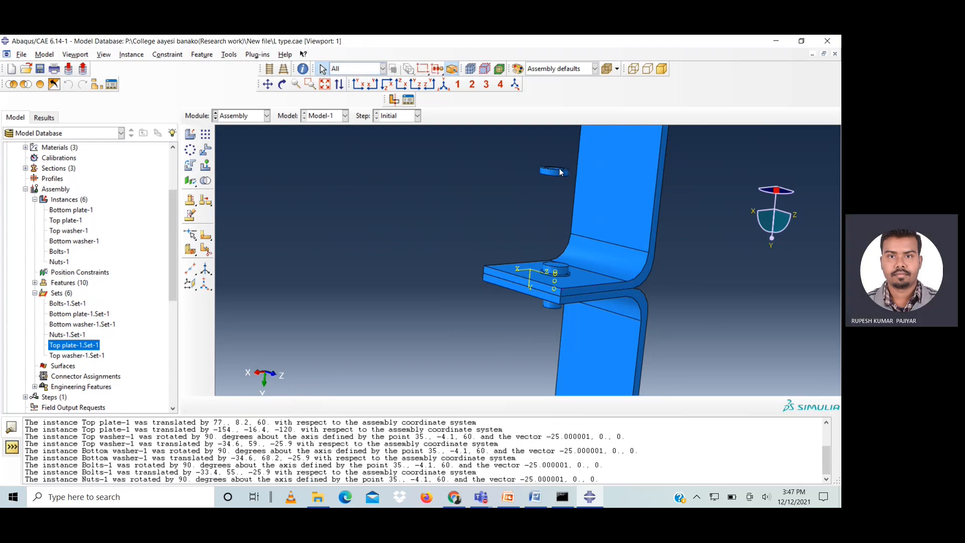
# - Create a datum point midway between two opposite points on the lower edge of the nut's hole
pyautogui.scroll(3, 561, 172)
pyautogui.click(282, 84)
pyautogui.moveTo(571, 195); pyautogui.dragTo(518, 322)
pyautogui.click(268, 84)
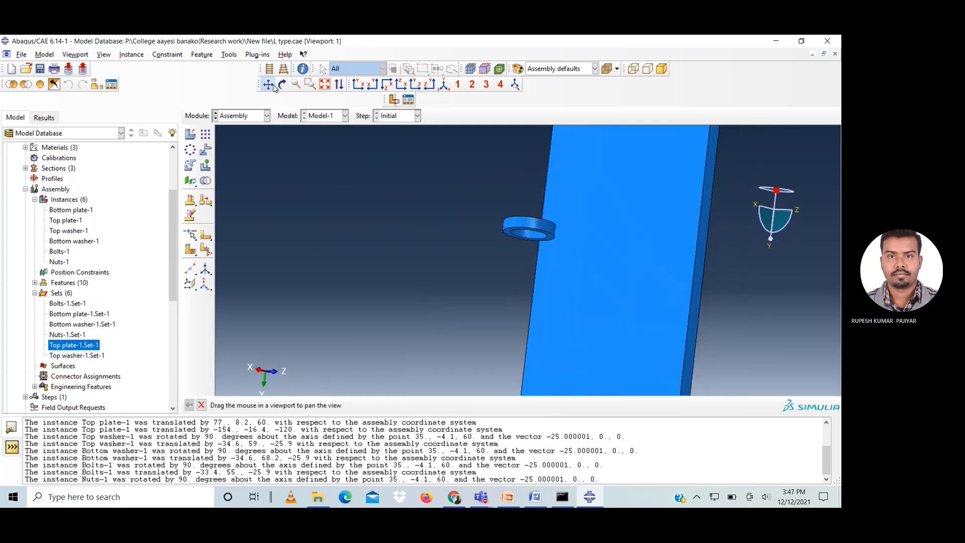
pyautogui.click(190, 269)
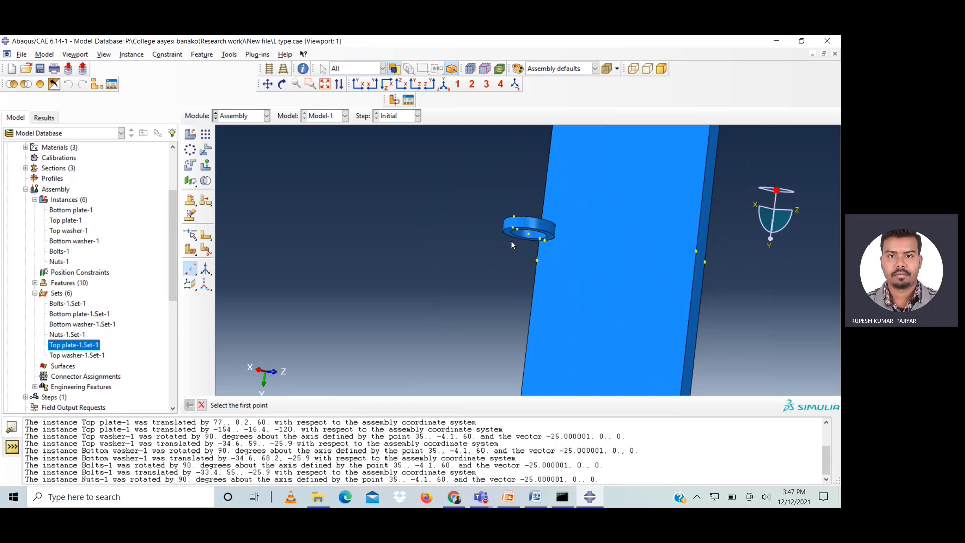
pyautogui.scroll(5, 514, 240)
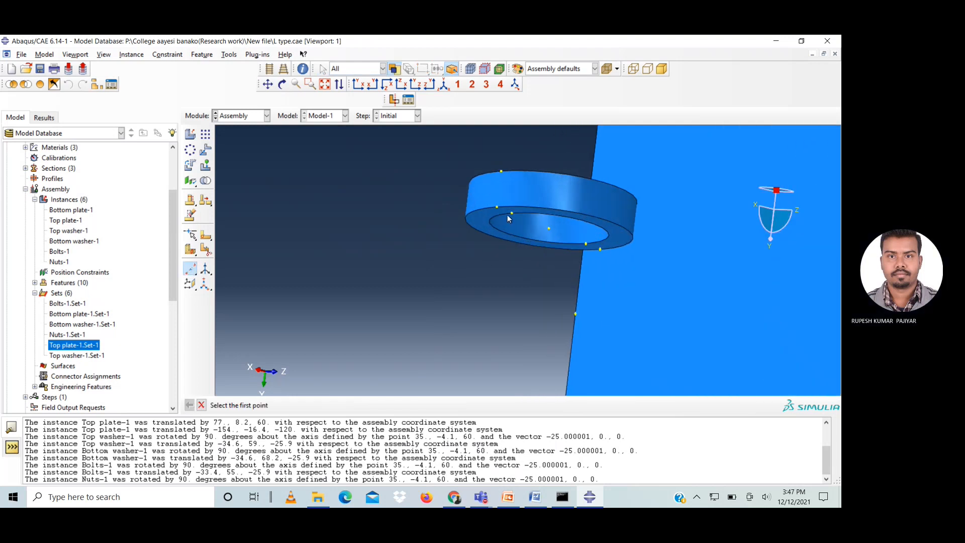
pyautogui.click(512, 213)
pyautogui.click(585, 245)
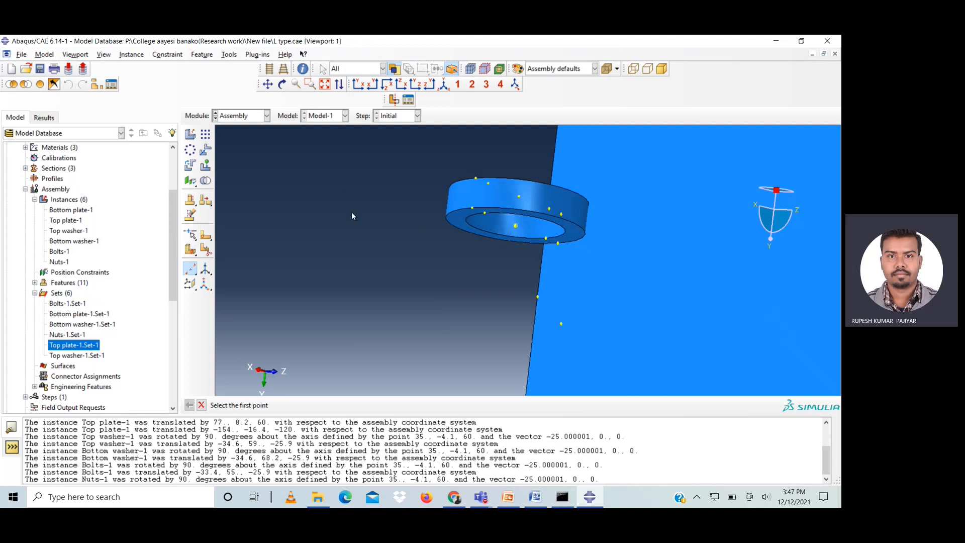
# - Create a datum point midway between two opposite points on the lower edge of the bottom washer's hole
pyautogui.scroll(-5, 365, 226)
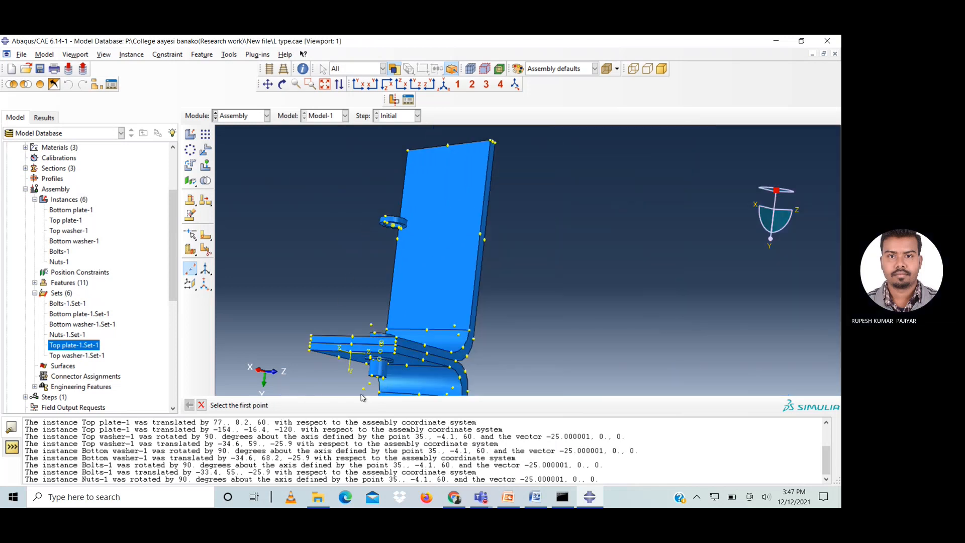
pyautogui.scroll(8, 359, 368)
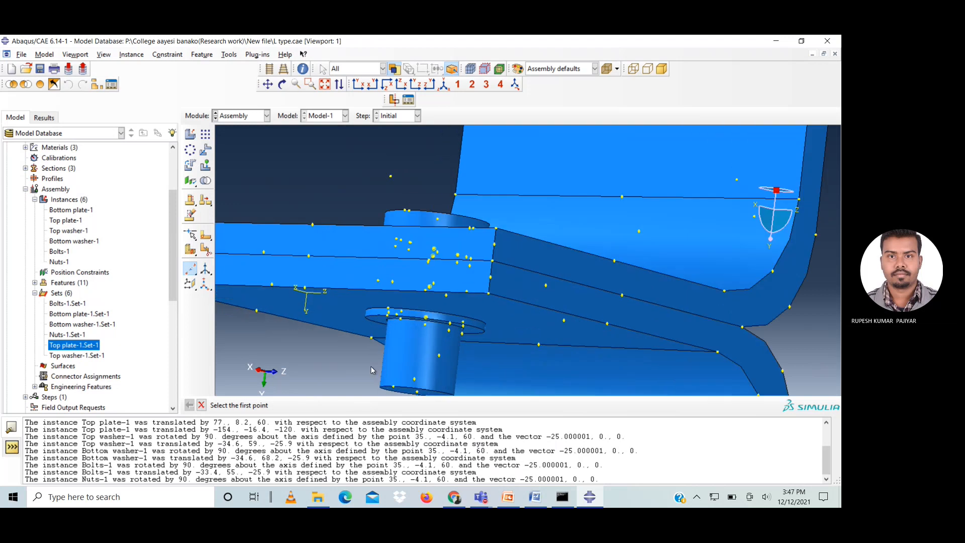
pyautogui.scroll(3, 371, 361)
pyautogui.click(282, 84)
pyautogui.moveTo(466, 285); pyautogui.dragTo(475, 268)
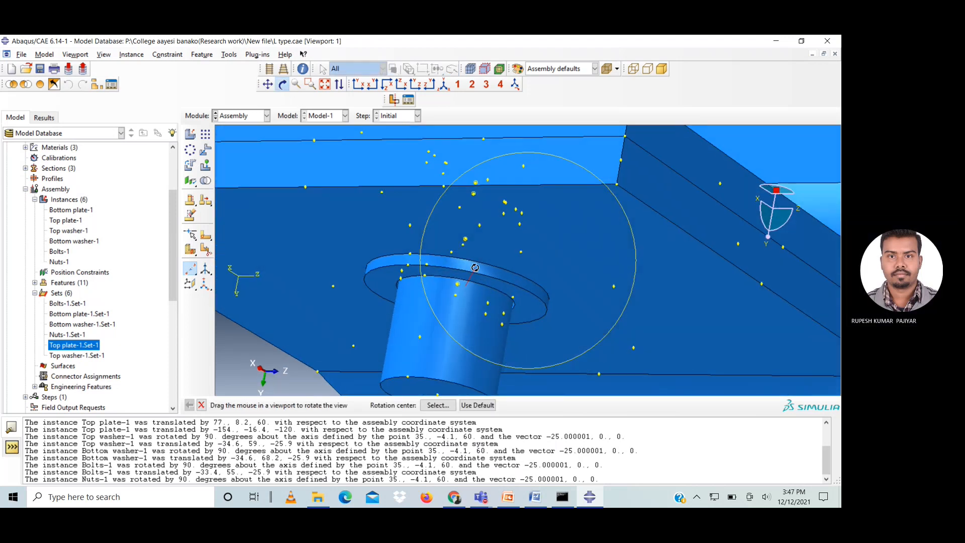
pyautogui.moveTo(495, 274); pyautogui.dragTo(508, 284)
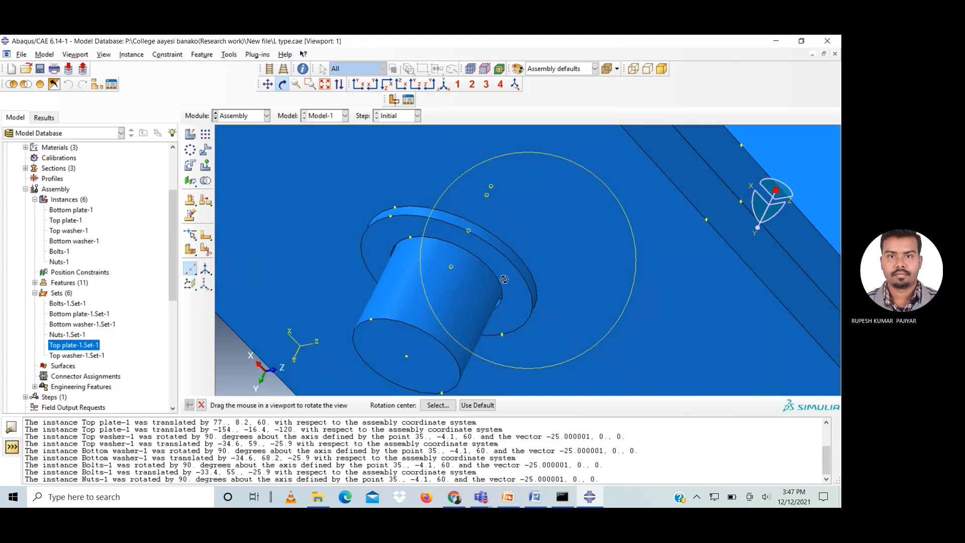
pyautogui.click(282, 84)
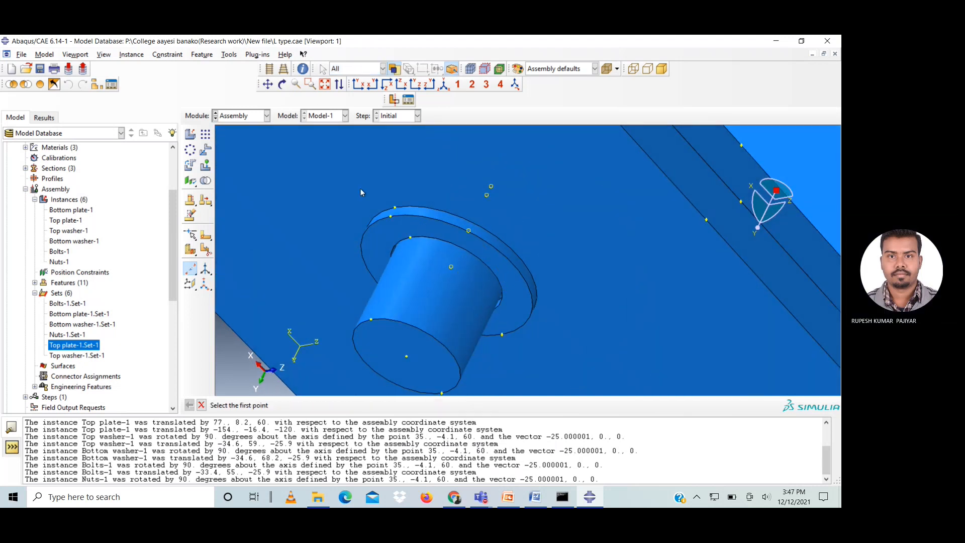
pyautogui.click(409, 238)
pyautogui.click(282, 84)
pyautogui.moveTo(504, 303); pyautogui.dragTo(509, 272)
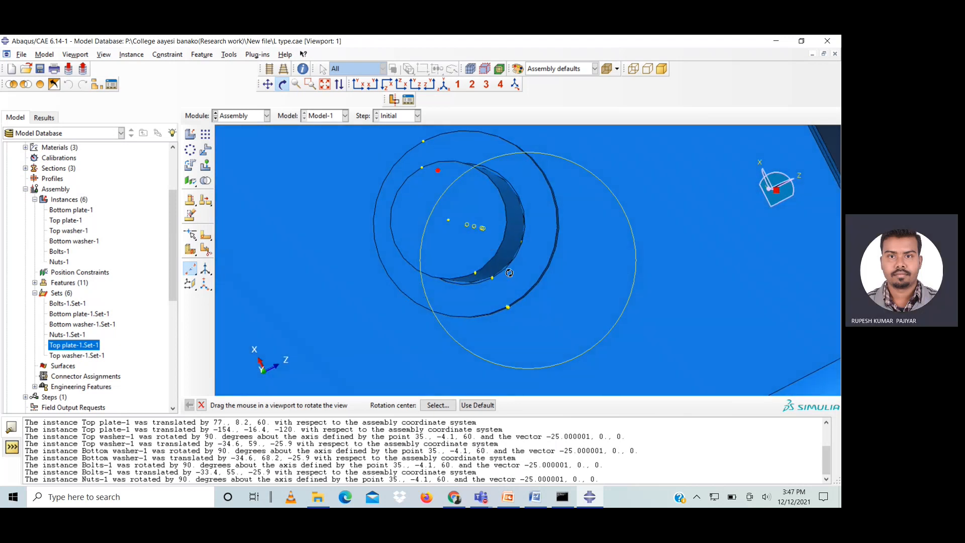
pyautogui.scroll(3, 498, 289)
pyautogui.click(282, 86)
pyautogui.click(494, 280)
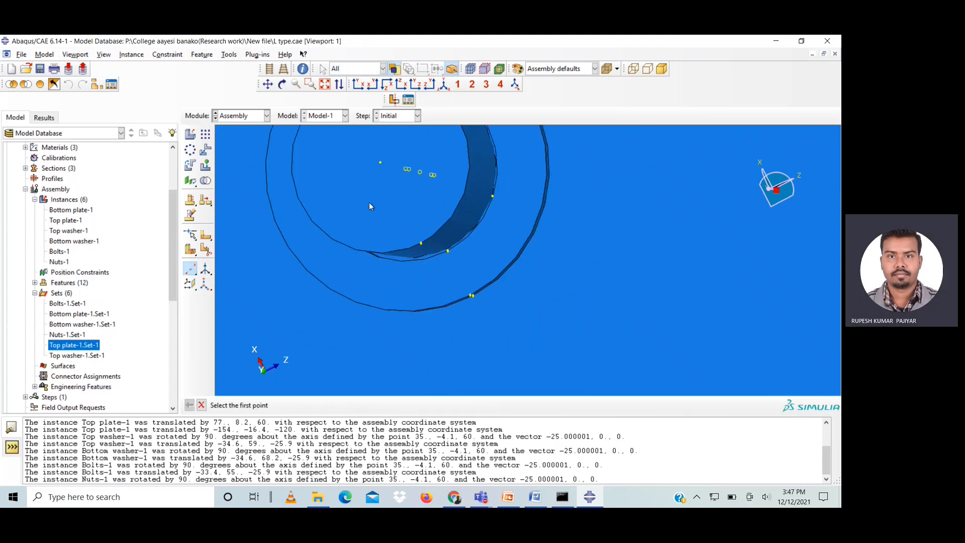
# - Try to translate the nut from the datum point at its hole's lower edge to the one at the bottom washer's hole
pyautogui.scroll(-2, 369, 202)
pyautogui.click(283, 86)
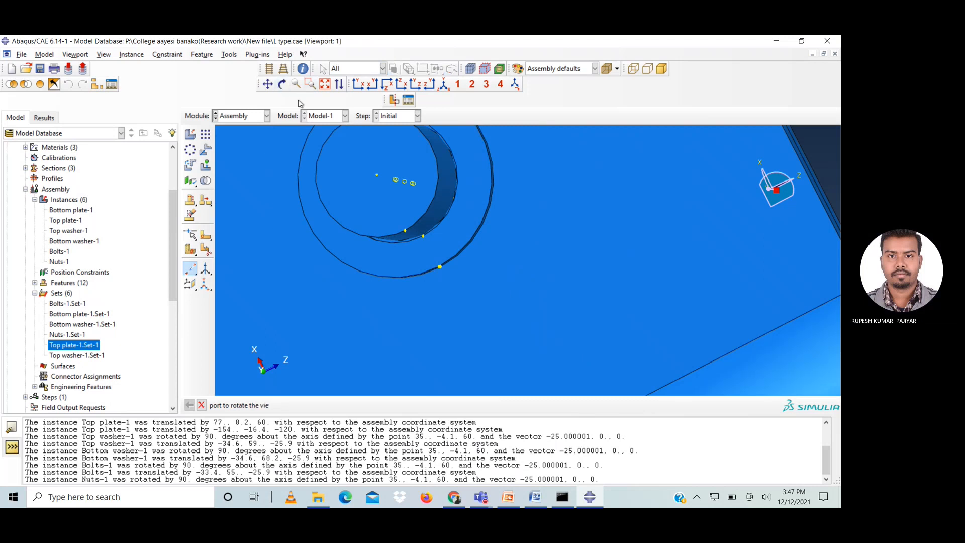
pyautogui.moveTo(490, 206); pyautogui.dragTo(524, 244)
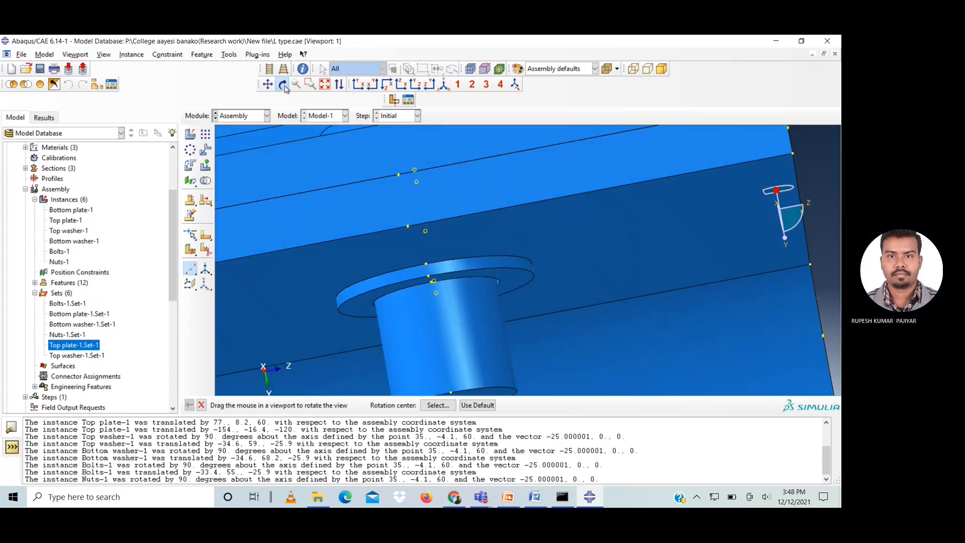
pyautogui.click(326, 85)
pyautogui.scroll(-4, 457, 215)
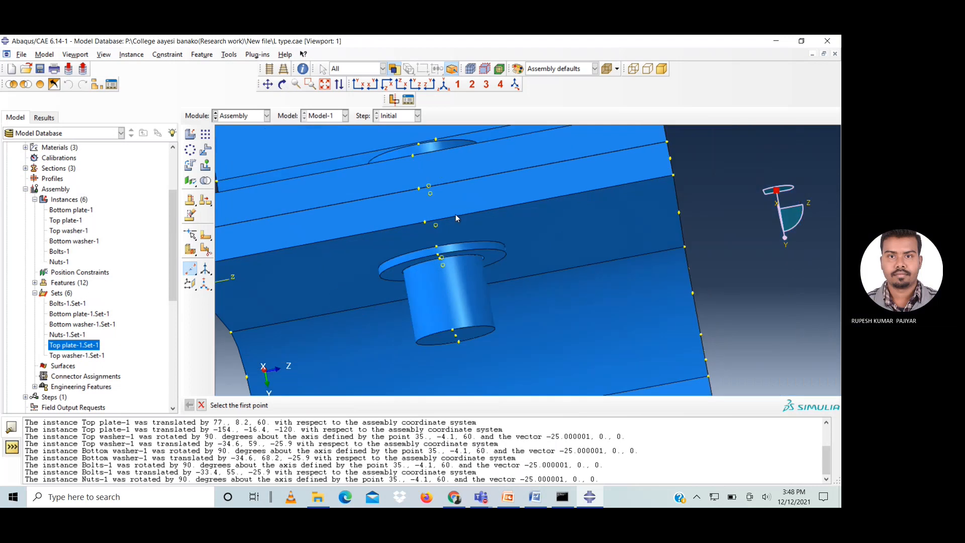
pyautogui.scroll(-2, 461, 165)
pyautogui.click(268, 84)
pyautogui.moveTo(408, 186); pyautogui.dragTo(444, 359)
pyautogui.moveTo(449, 194); pyautogui.dragTo(454, 271)
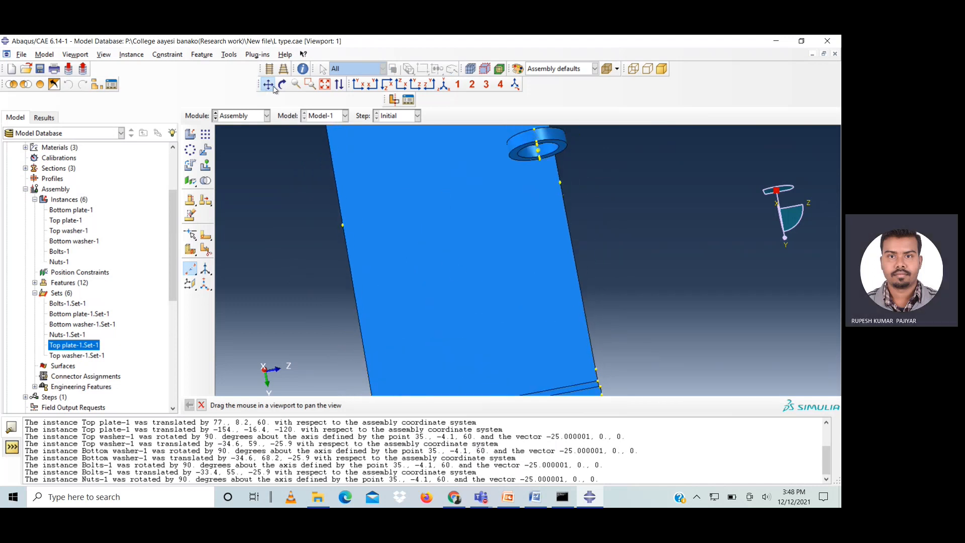
pyautogui.click(206, 149)
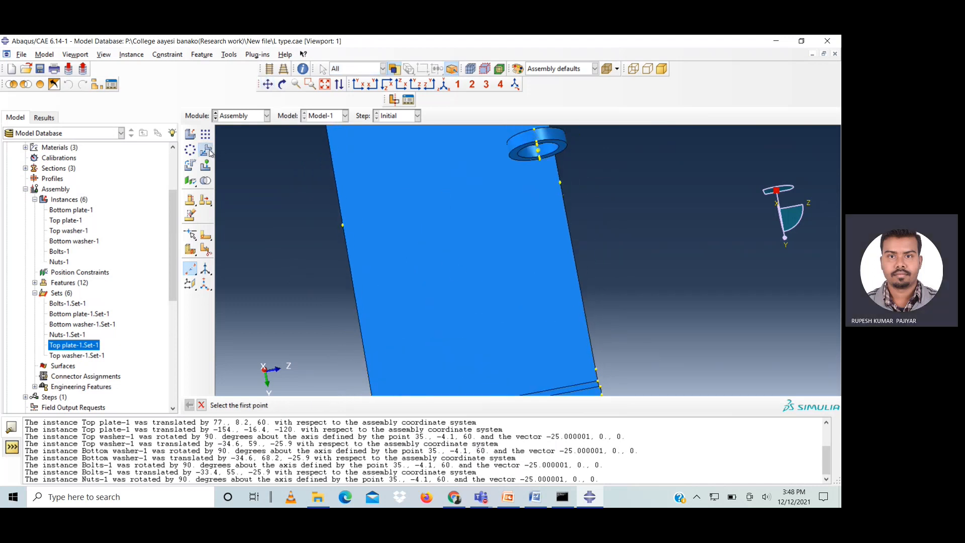
pyautogui.click(527, 137)
pyautogui.click(313, 405)
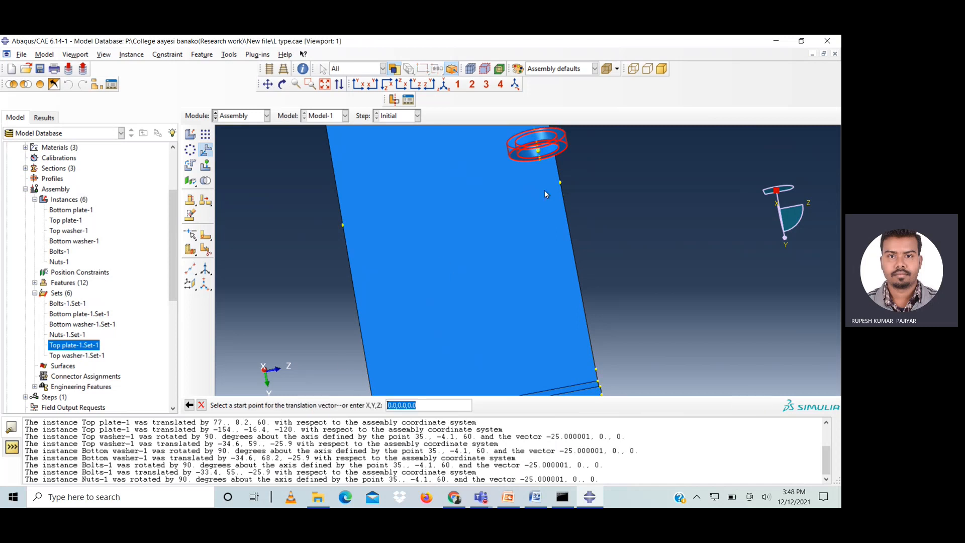
pyautogui.scroll(5, 537, 151)
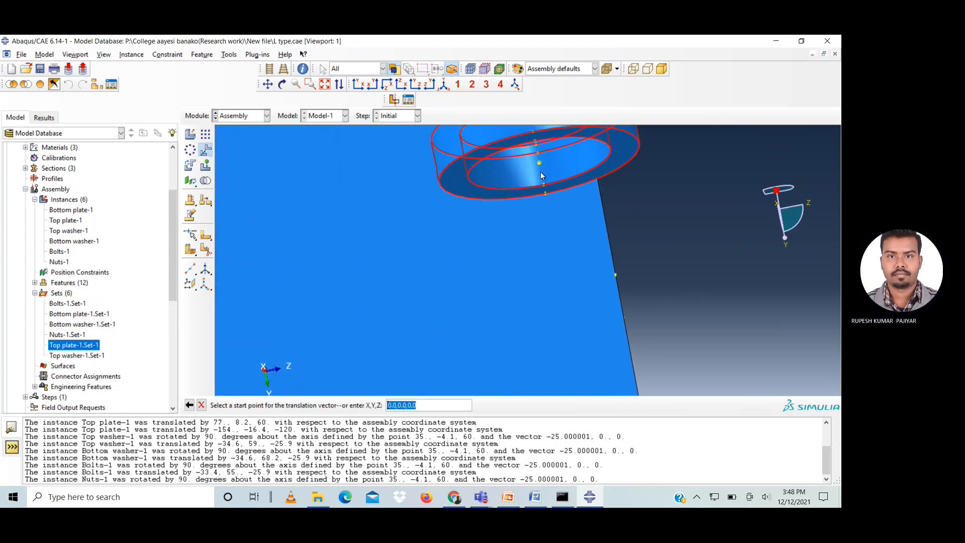
pyautogui.click(539, 161)
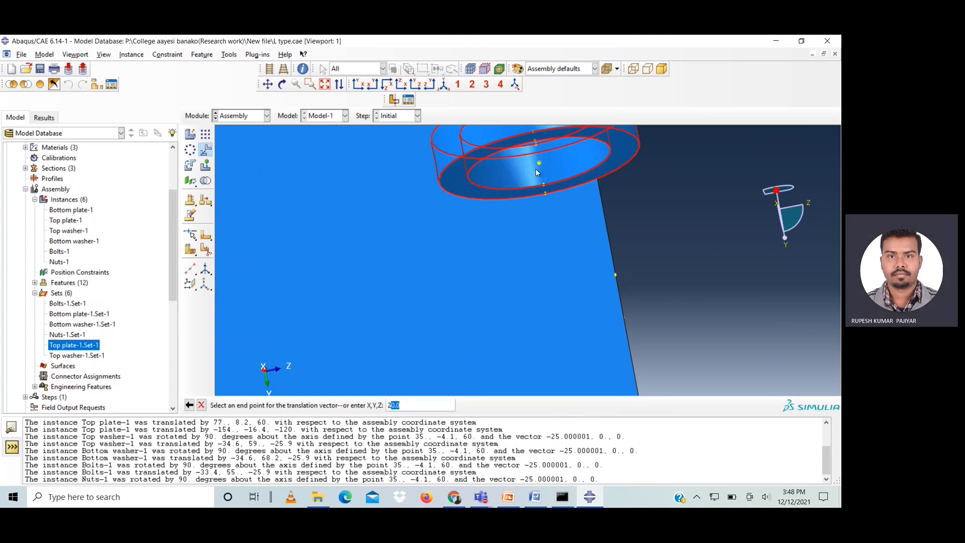
pyautogui.scroll(-10, 512, 244)
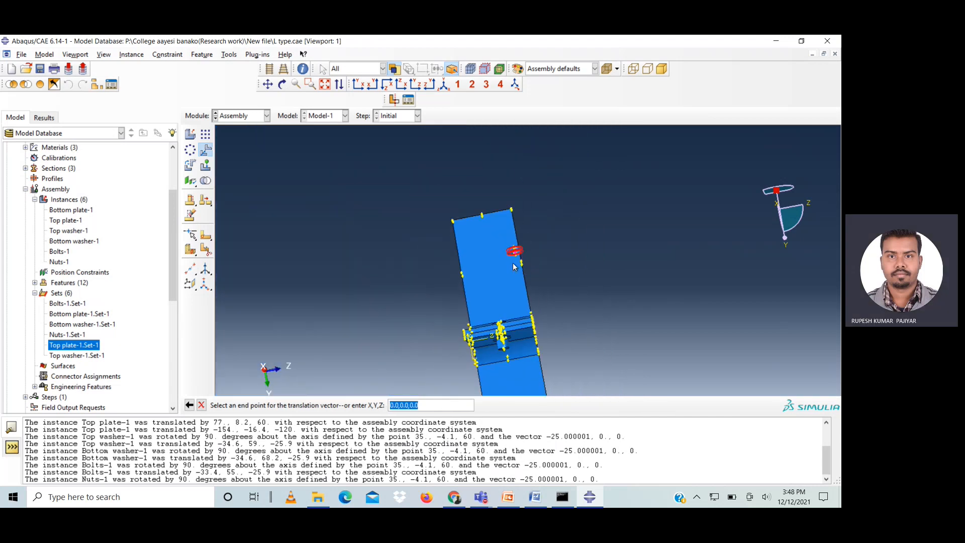
pyautogui.scroll(10, 511, 366)
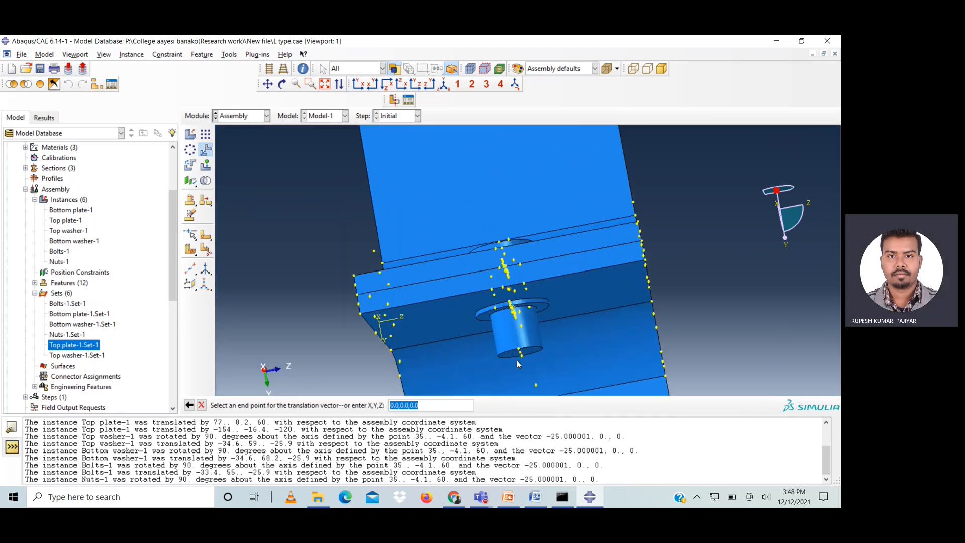
pyautogui.scroll(5, 501, 278)
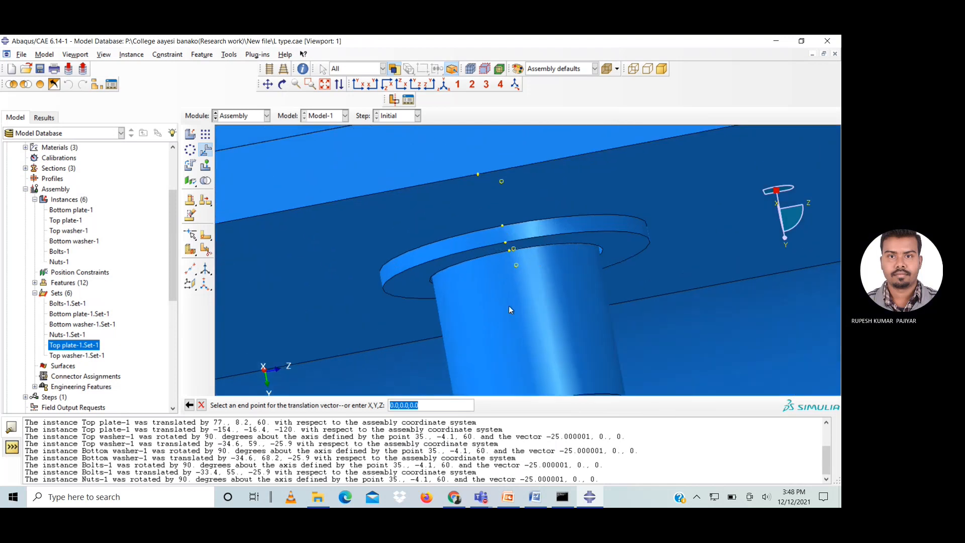
pyautogui.click(515, 266)
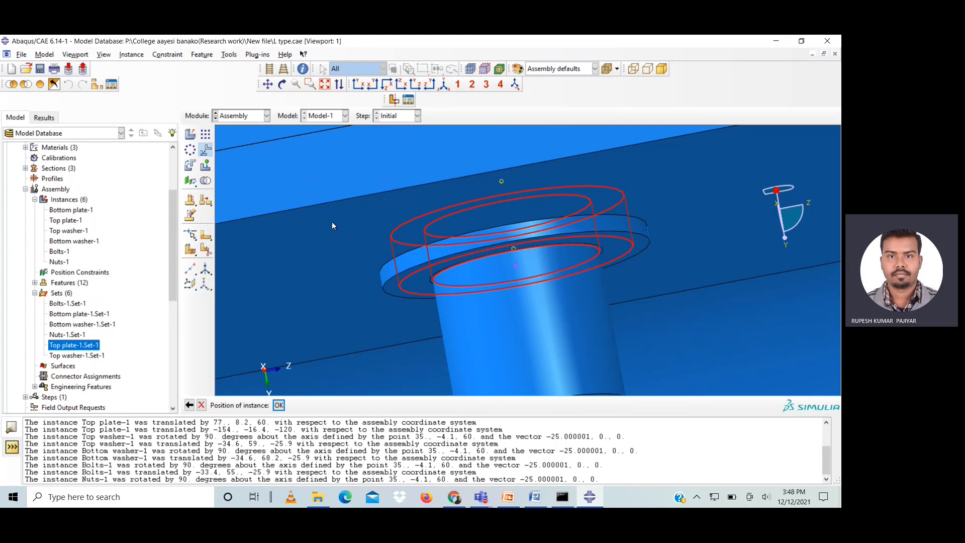
pyautogui.click(283, 85)
pyautogui.moveTo(504, 201); pyautogui.dragTo(548, 202)
pyautogui.moveTo(503, 267); pyautogui.dragTo(523, 252)
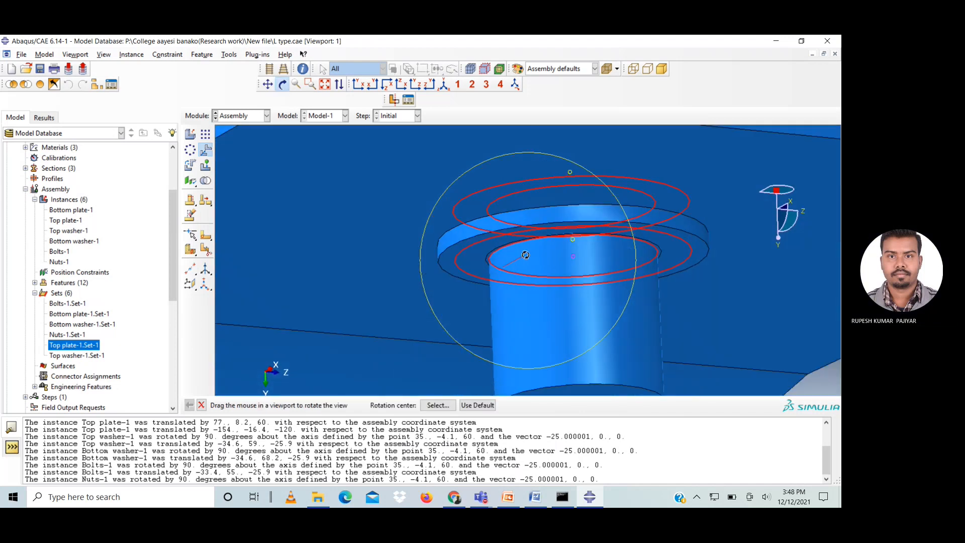
pyautogui.click(201, 405)
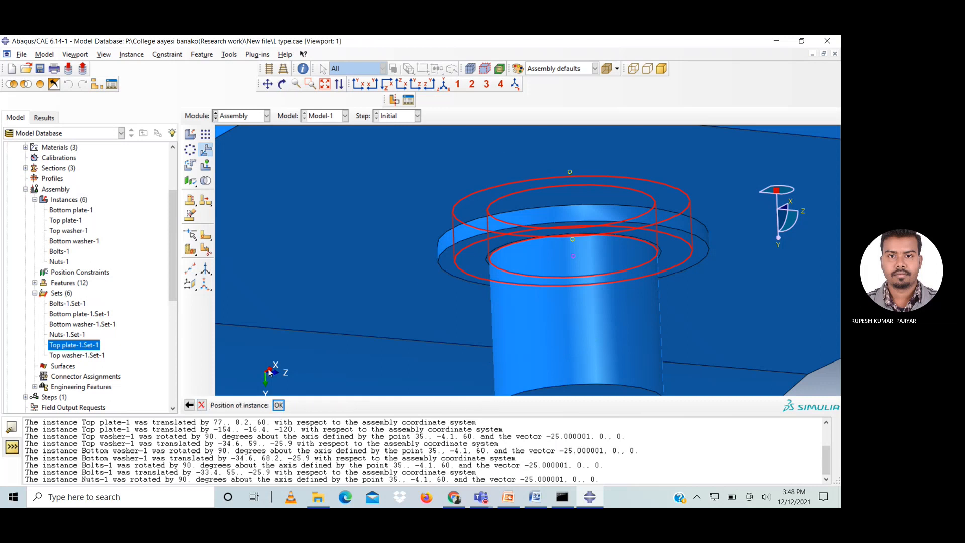
pyautogui.click(202, 406)
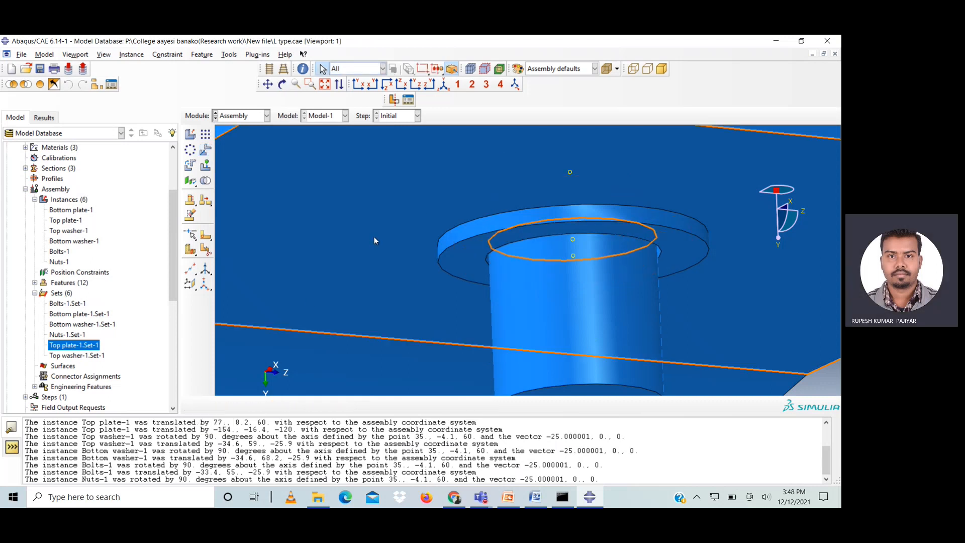
# - Create another datum point at the centre of the bottom washer's lower hole edge, midway between two opposite edge points
pyautogui.scroll(-1, 374, 240)
pyautogui.scroll(-2, 374, 240)
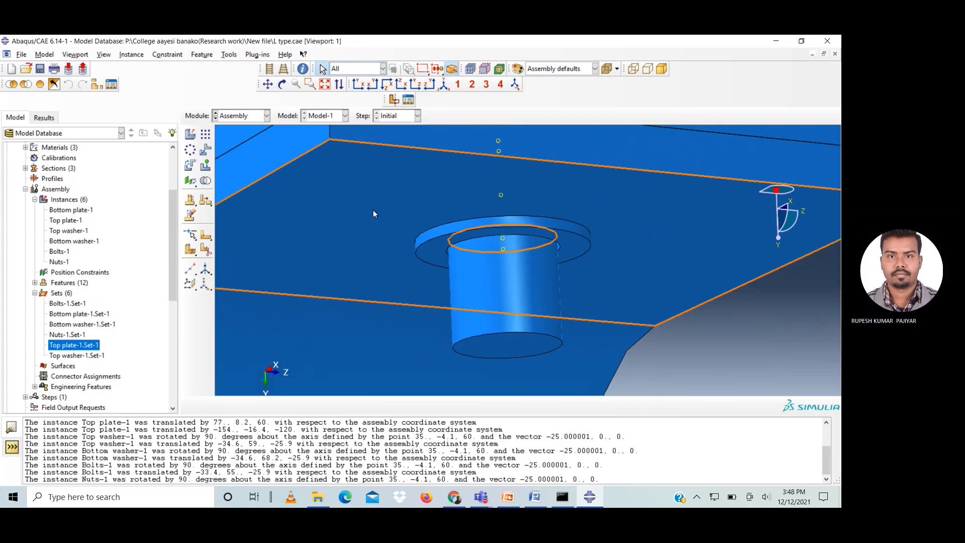
pyautogui.click(281, 85)
pyautogui.moveTo(510, 240); pyautogui.dragTo(495, 225)
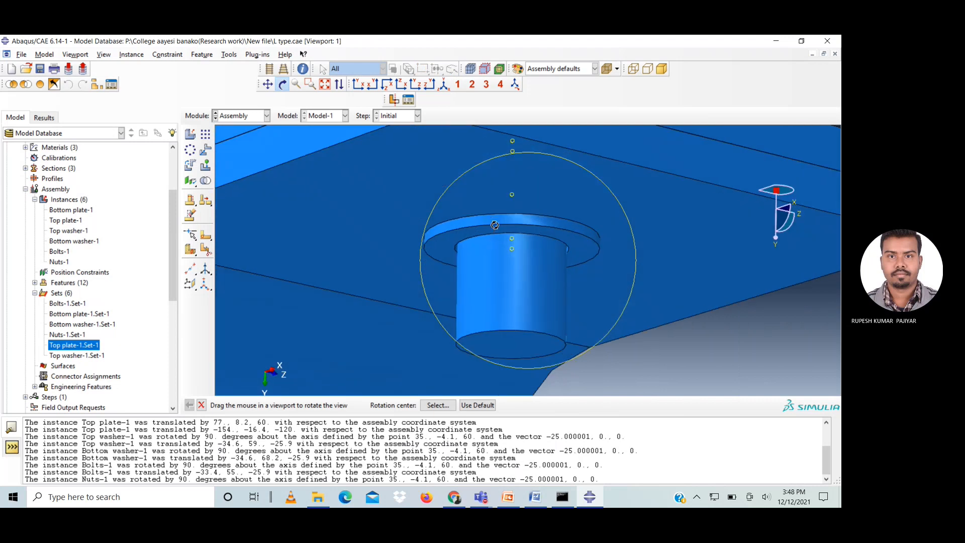
pyautogui.click(282, 85)
pyautogui.scroll(-3, 472, 181)
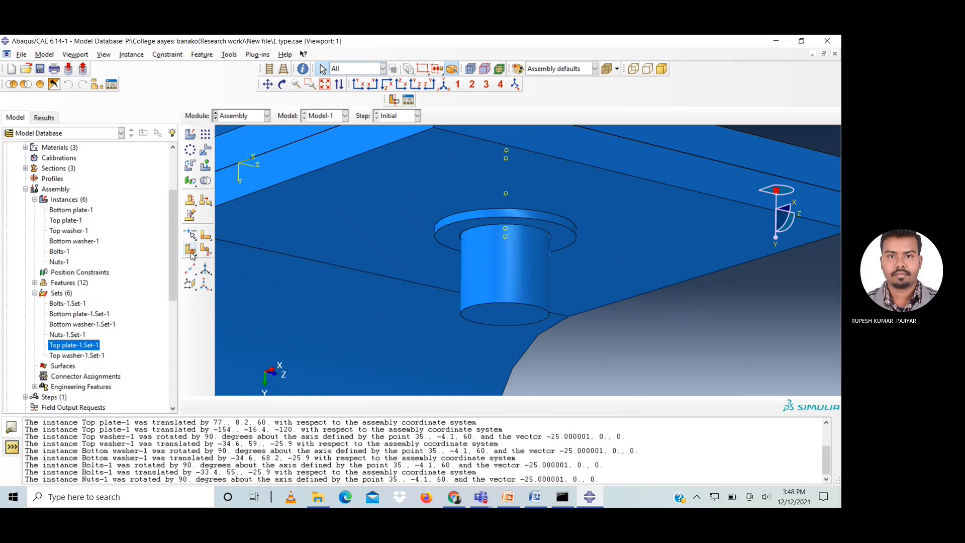
pyautogui.click(190, 269)
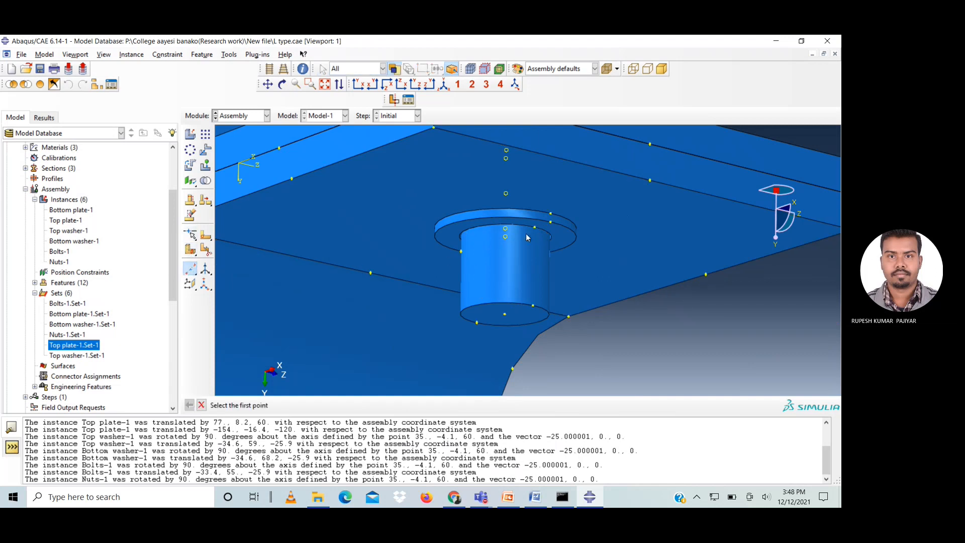
pyautogui.scroll(5, 527, 237)
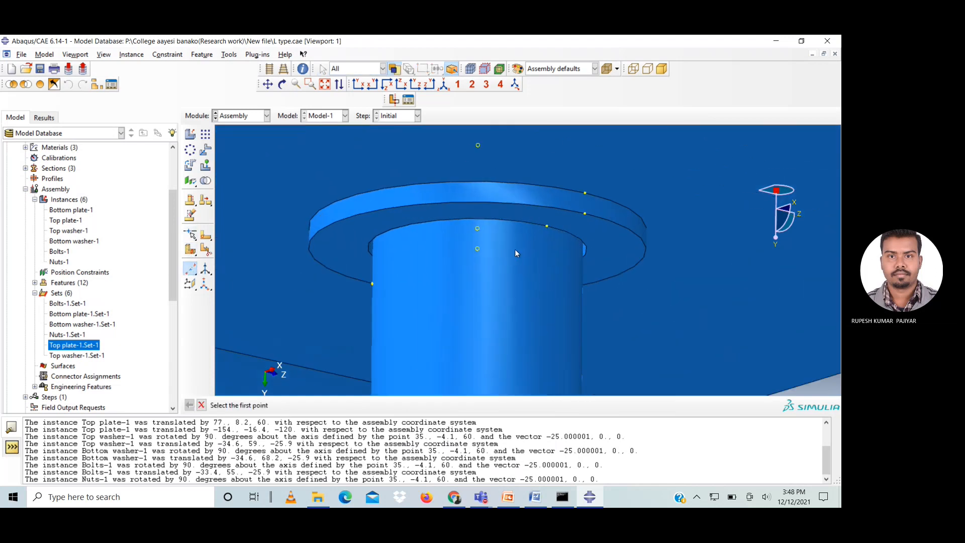
pyautogui.click(634, 68)
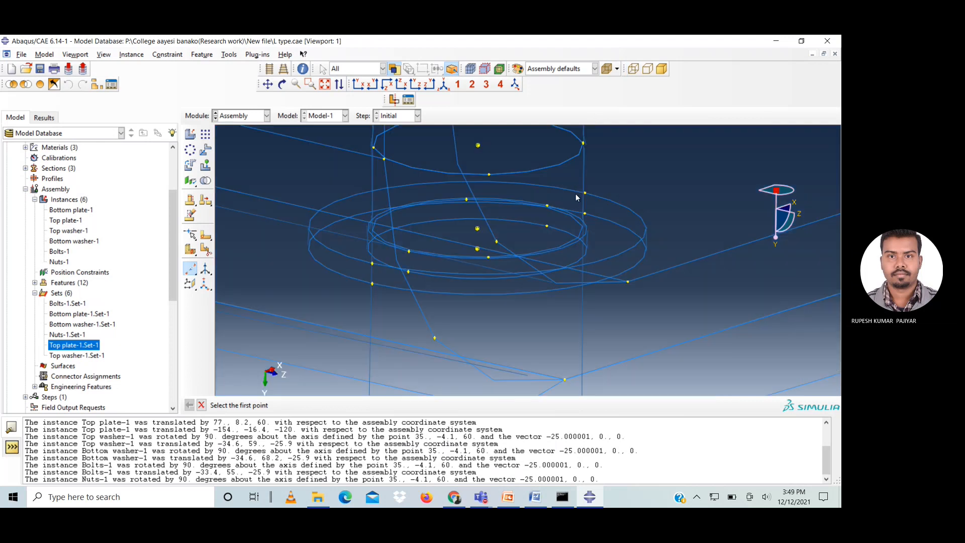
pyautogui.click(648, 70)
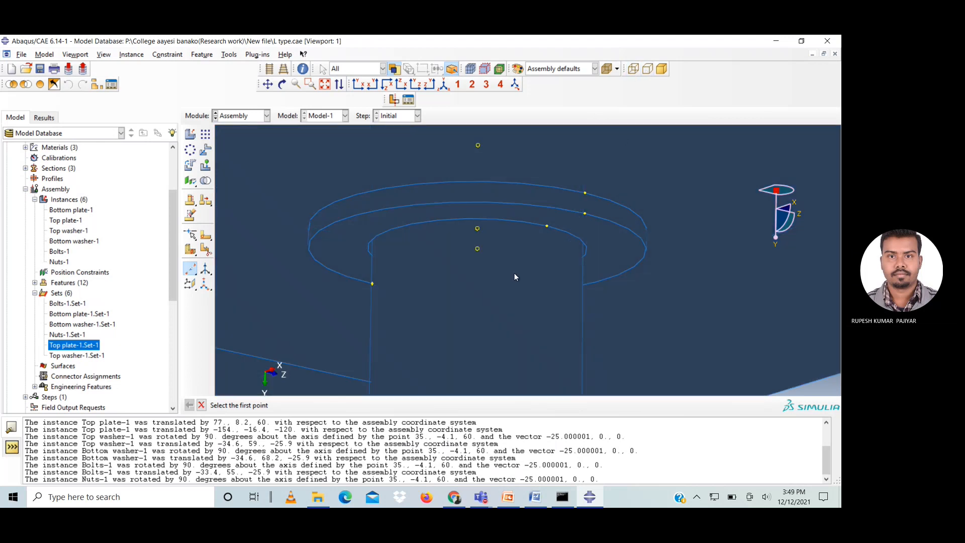
pyautogui.click(281, 84)
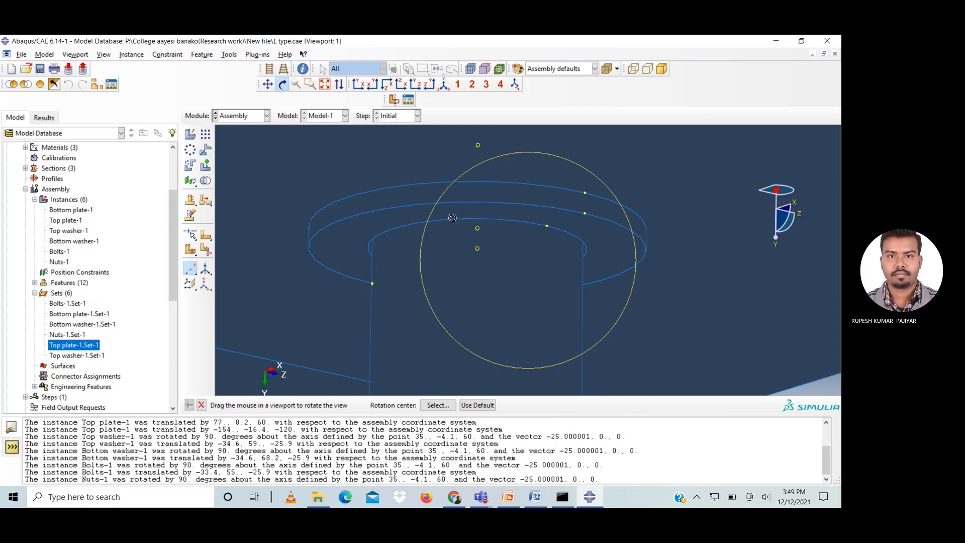
pyautogui.moveTo(479, 242); pyautogui.dragTo(498, 252)
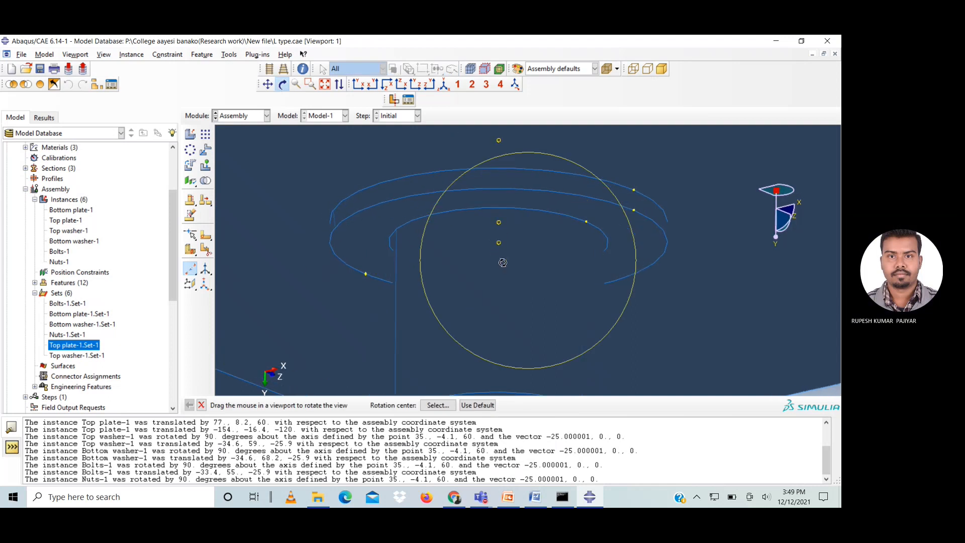
pyautogui.press('Escape')
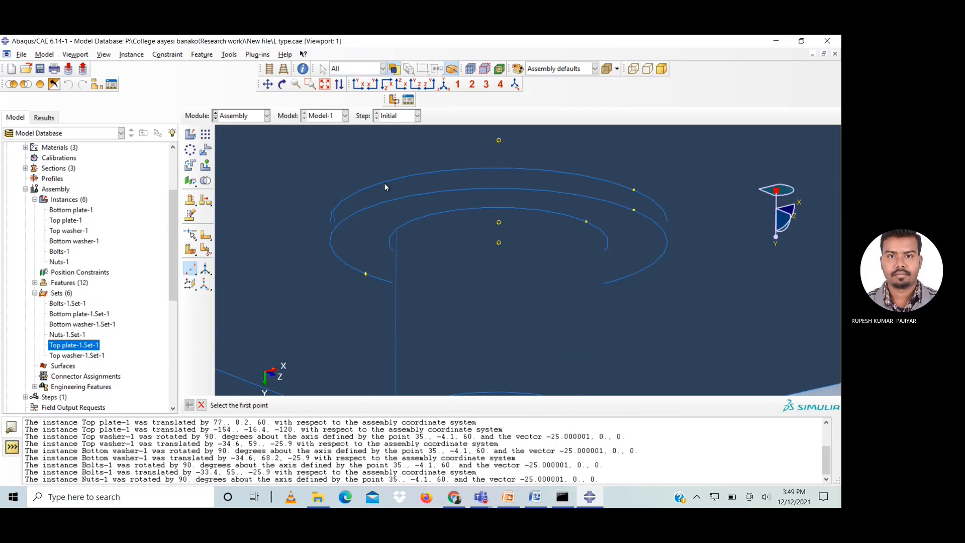
pyautogui.click(662, 69)
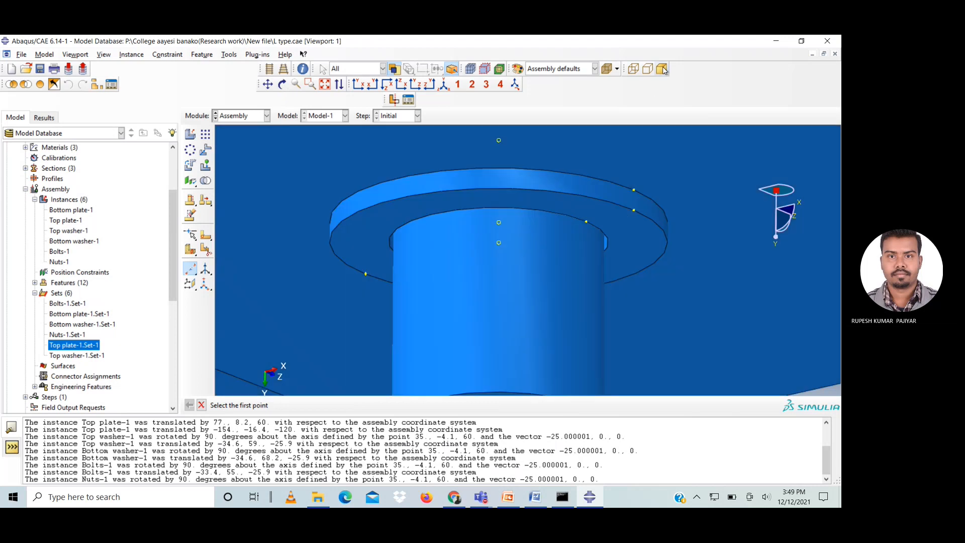
pyautogui.click(586, 221)
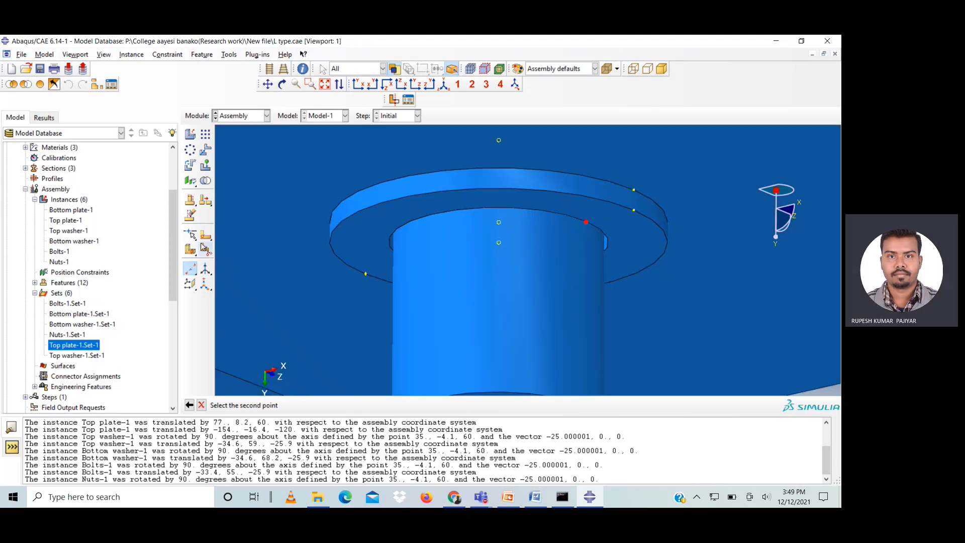
pyautogui.click(282, 83)
pyautogui.moveTo(490, 246); pyautogui.dragTo(498, 266)
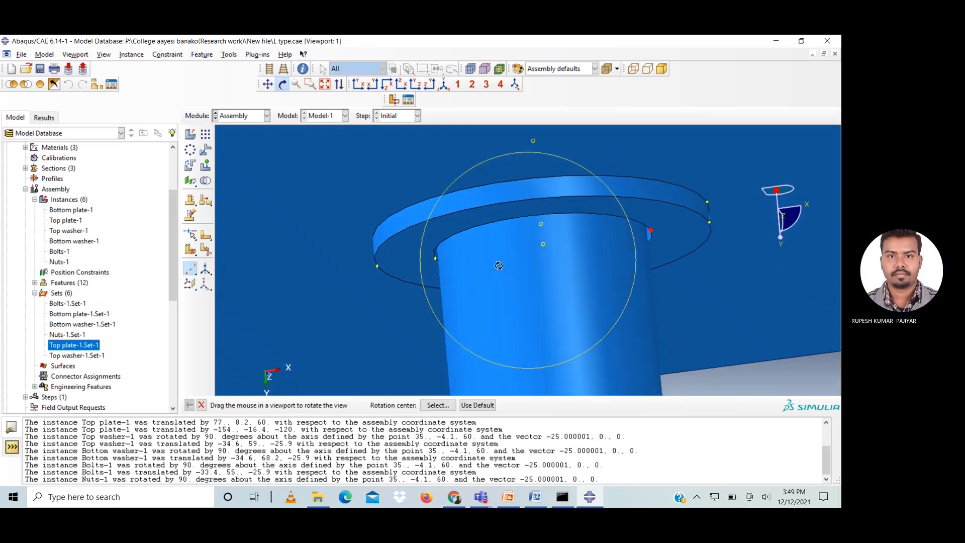
pyautogui.click(281, 84)
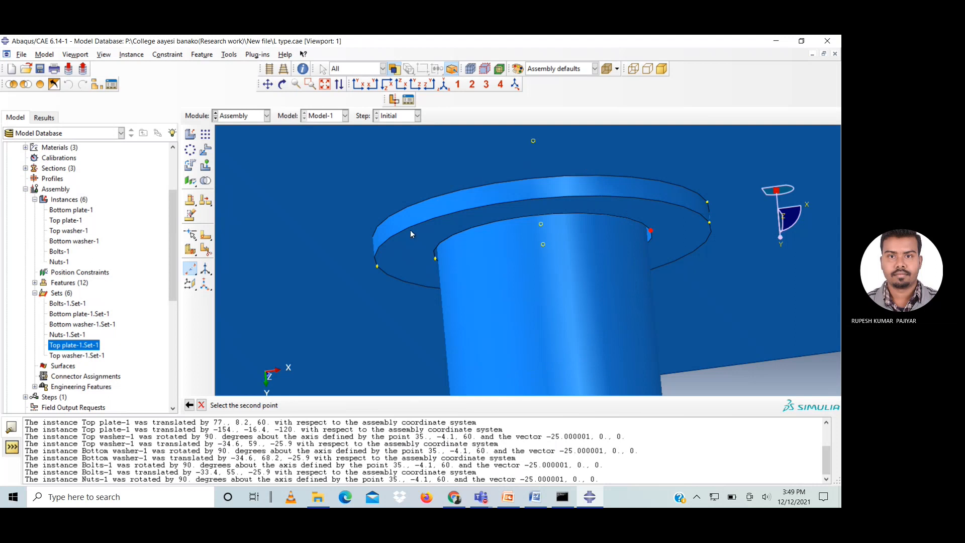
pyautogui.click(435, 260)
# - Create a datum point midway between two opposite points on the upper edge of the nut's hole
pyautogui.click(282, 84)
pyautogui.moveTo(525, 231); pyautogui.dragTo(523, 290)
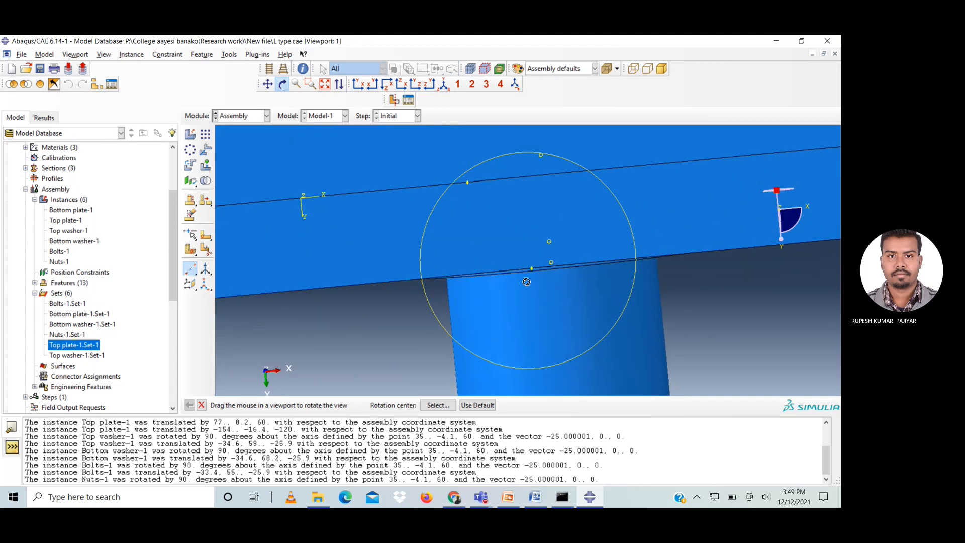
pyautogui.moveTo(529, 280); pyautogui.dragTo(549, 277)
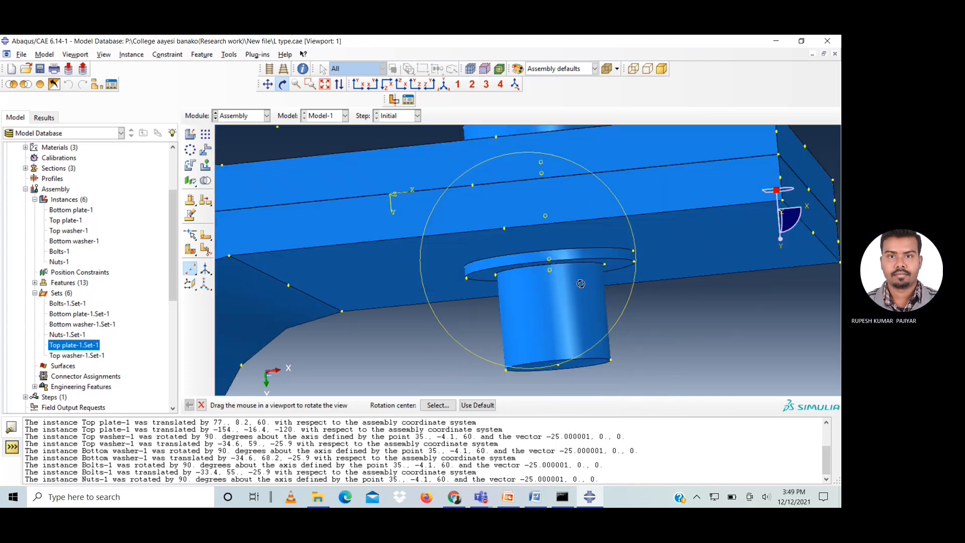
pyautogui.click(283, 86)
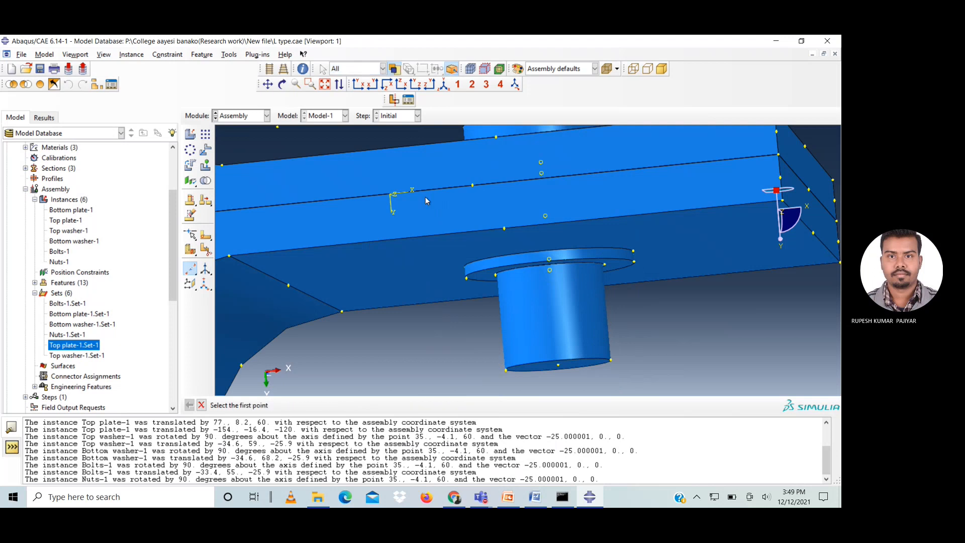
pyautogui.scroll(6, 541, 203)
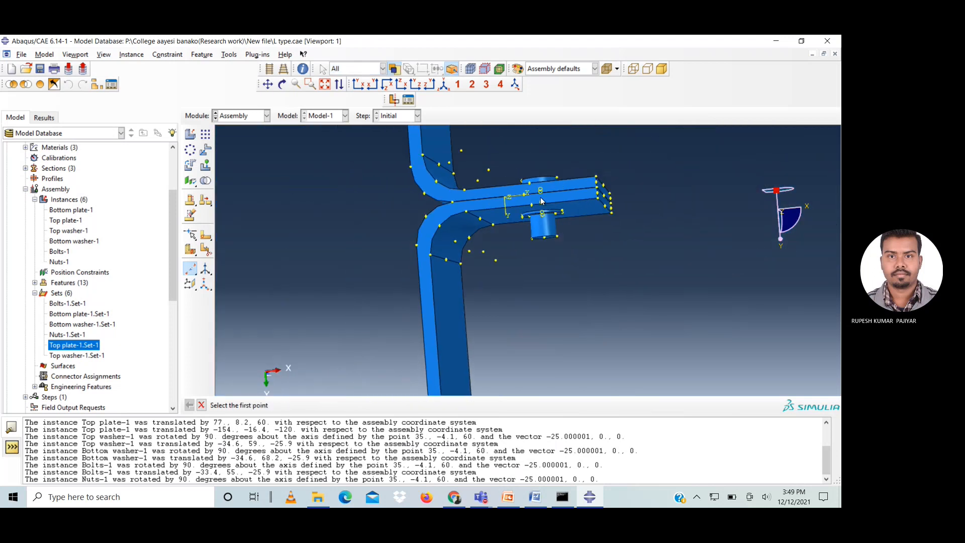
pyautogui.click(267, 85)
pyautogui.moveTo(479, 169); pyautogui.dragTo(484, 317)
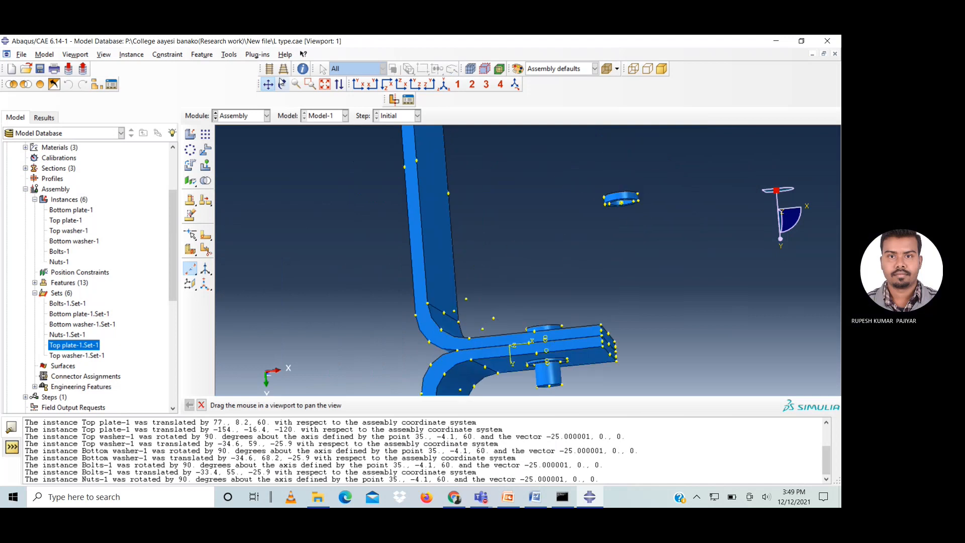
pyautogui.click(268, 85)
pyautogui.scroll(-5, 622, 185)
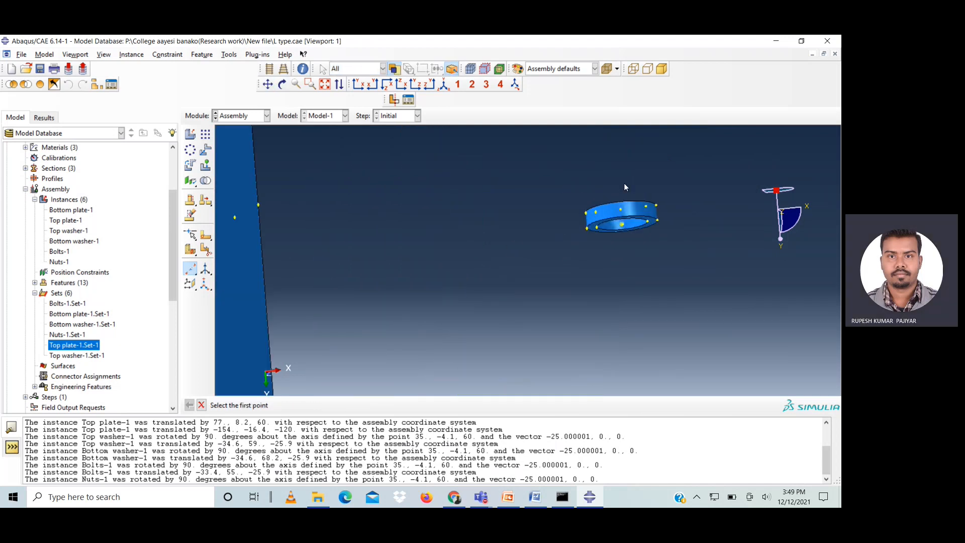
pyautogui.click(282, 85)
pyautogui.moveTo(579, 216)
pyautogui.mouseDown()
pyautogui.moveTo(583, 239)
pyautogui.moveTo(583, 195)
pyautogui.moveTo(579, 222)
pyautogui.mouseUp()
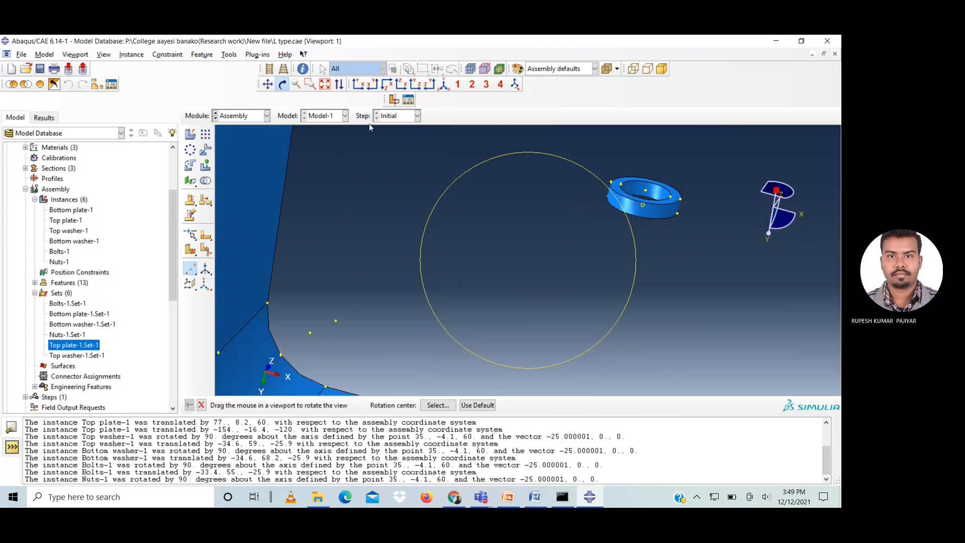
pyautogui.click(283, 84)
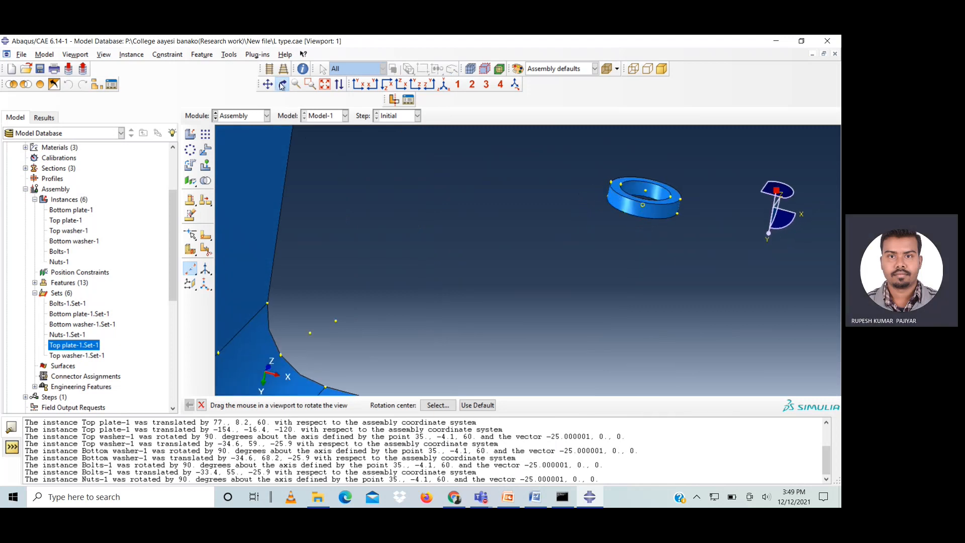
pyautogui.click(623, 186)
pyautogui.click(671, 196)
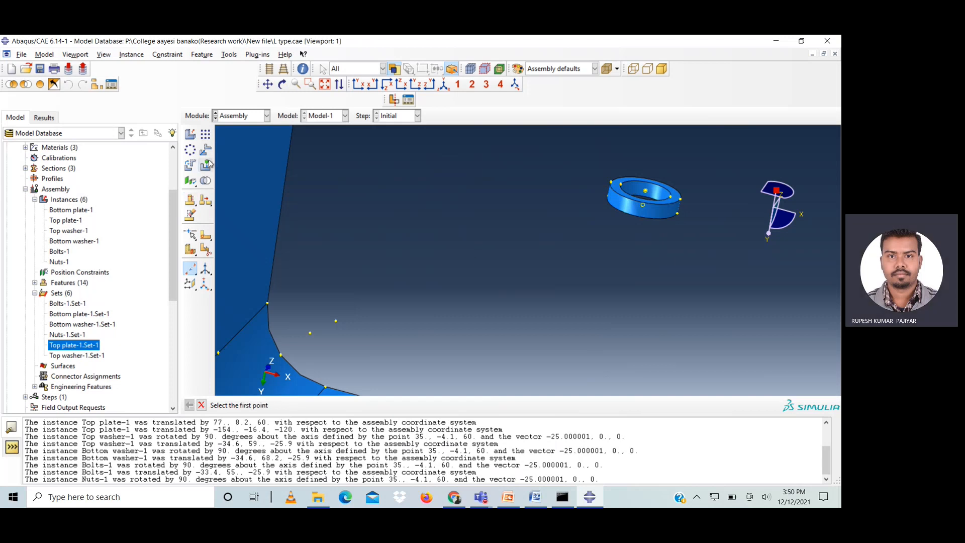
pyautogui.click(201, 406)
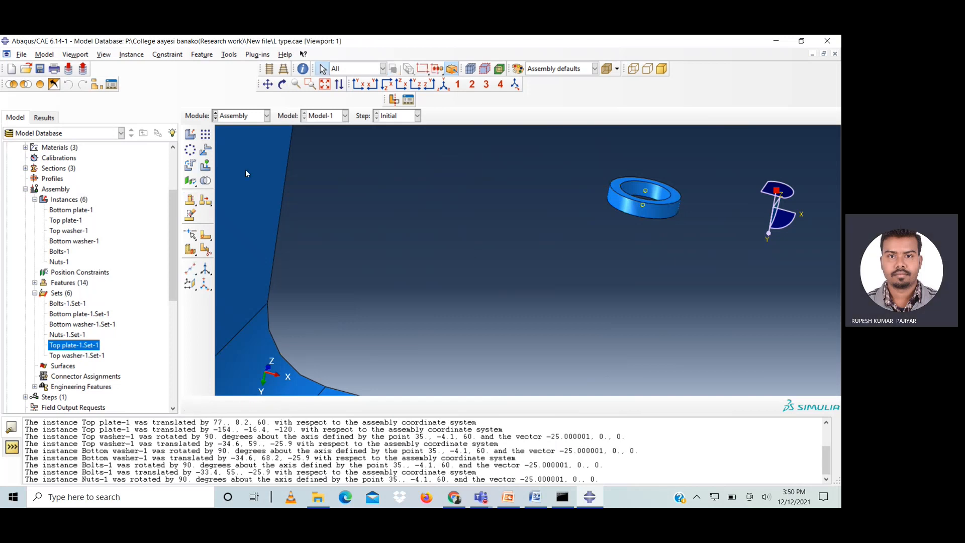
# - Translate the nut from the datum point at its upper hole edge to the one at the bottom washer's lower hole edge
pyautogui.click(205, 150)
pyautogui.click(613, 195)
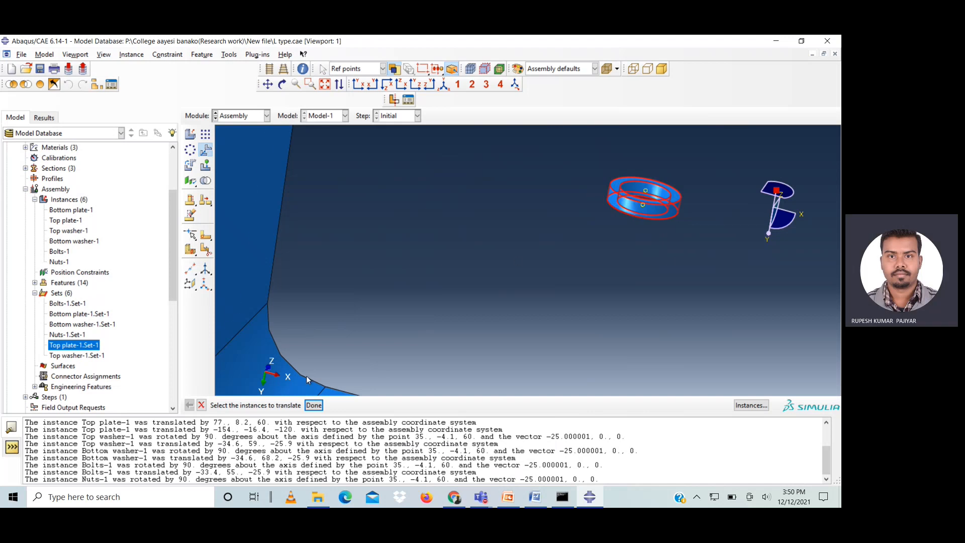
pyautogui.click(313, 405)
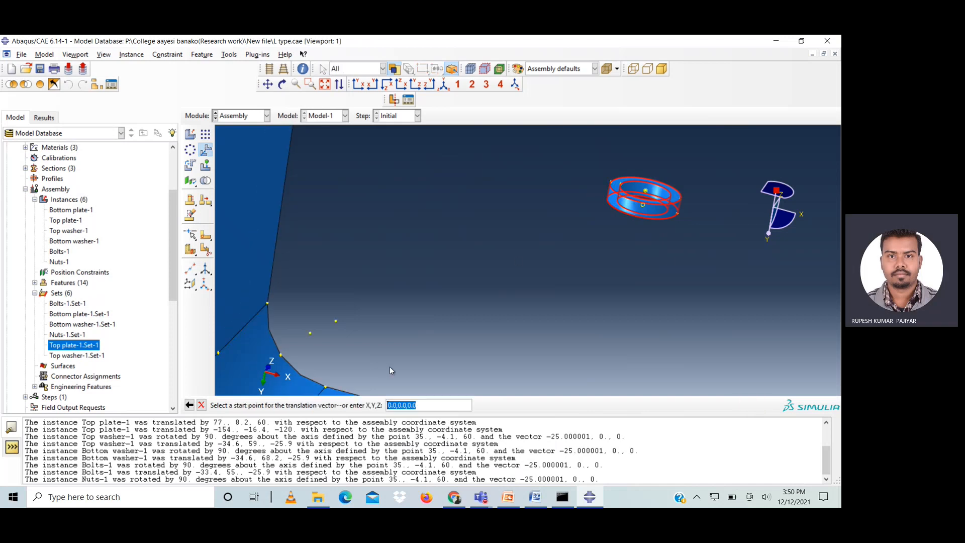
pyautogui.click(646, 192)
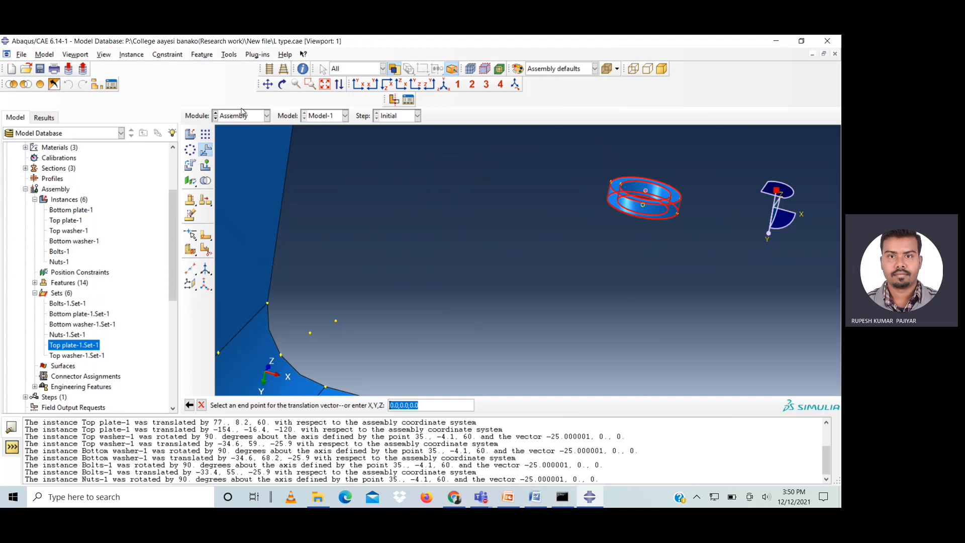
pyautogui.click(282, 84)
pyautogui.click(268, 84)
pyautogui.moveTo(340, 314); pyautogui.dragTo(493, 222)
pyautogui.moveTo(466, 324); pyautogui.dragTo(460, 215)
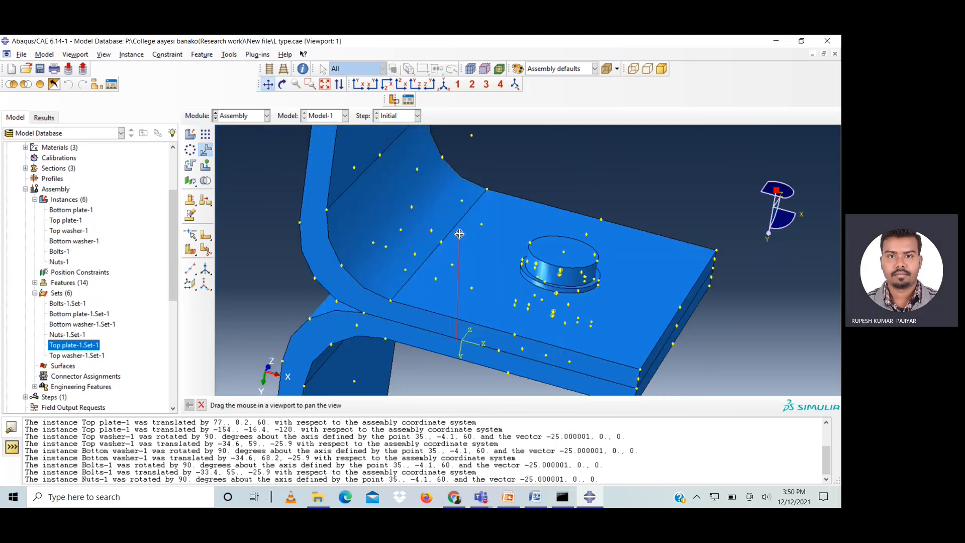
pyautogui.moveTo(517, 318); pyautogui.dragTo(515, 280)
pyautogui.click(282, 84)
pyautogui.moveTo(553, 242); pyautogui.dragTo(555, 192)
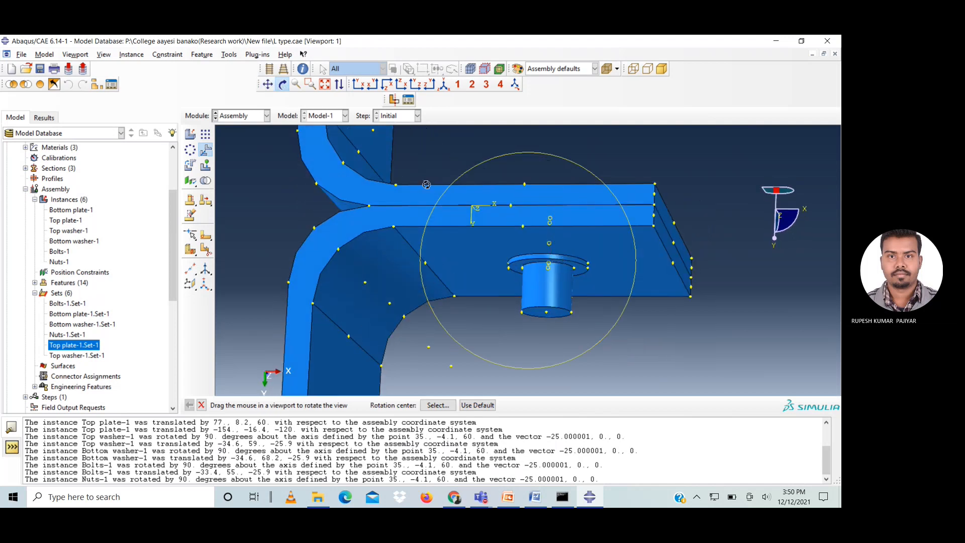
pyautogui.scroll(3, 560, 269)
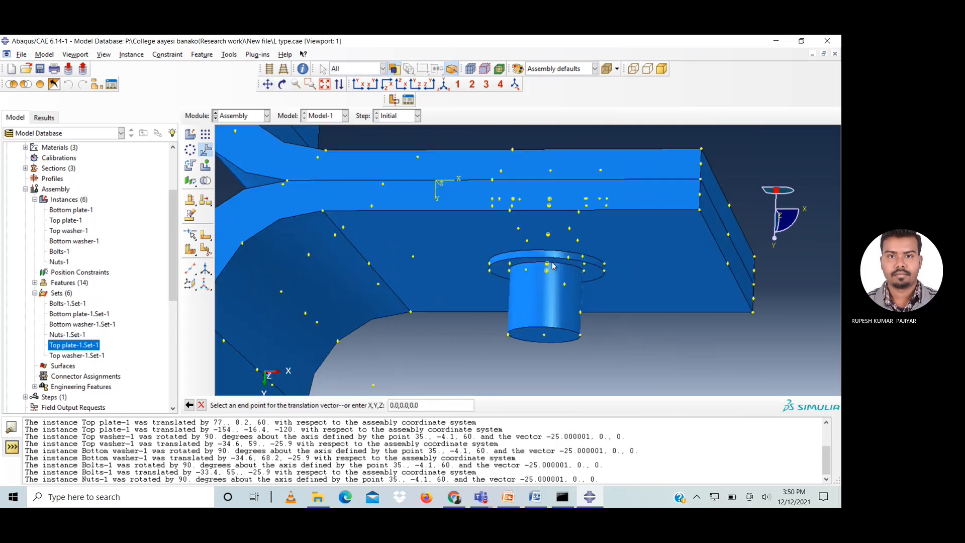
pyautogui.click(545, 273)
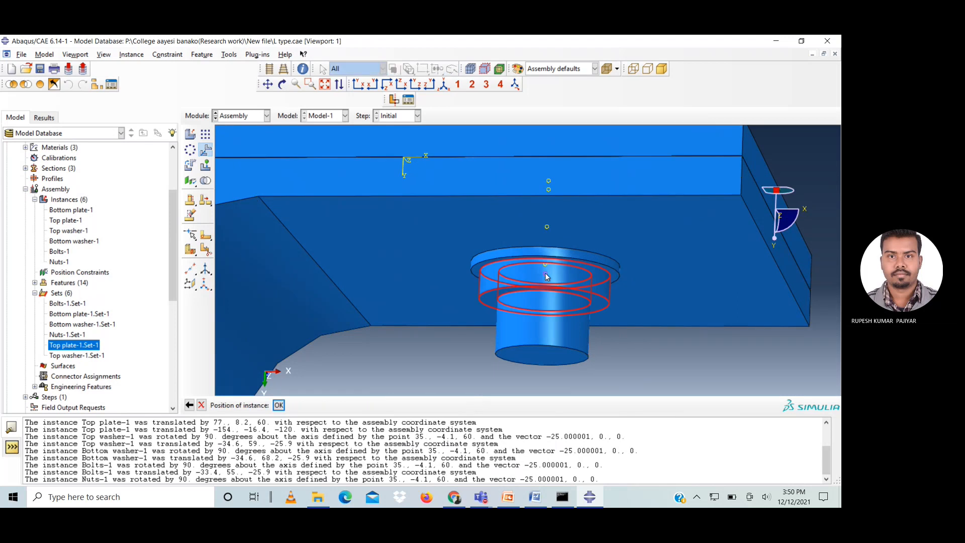
pyautogui.click(279, 406)
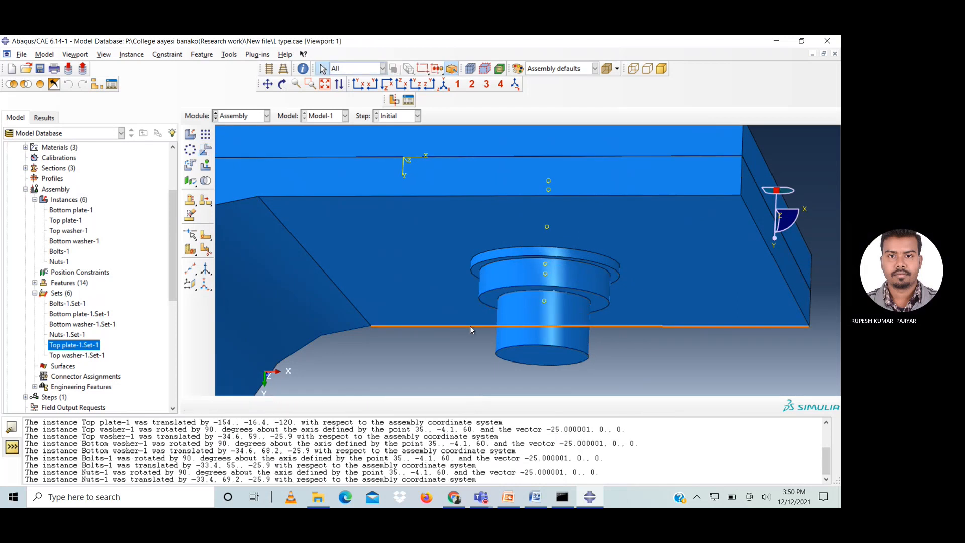
# - Examine the complete bolted assembly from above and below to check how the bolt, washers and nut sit on the plates
pyautogui.click(326, 84)
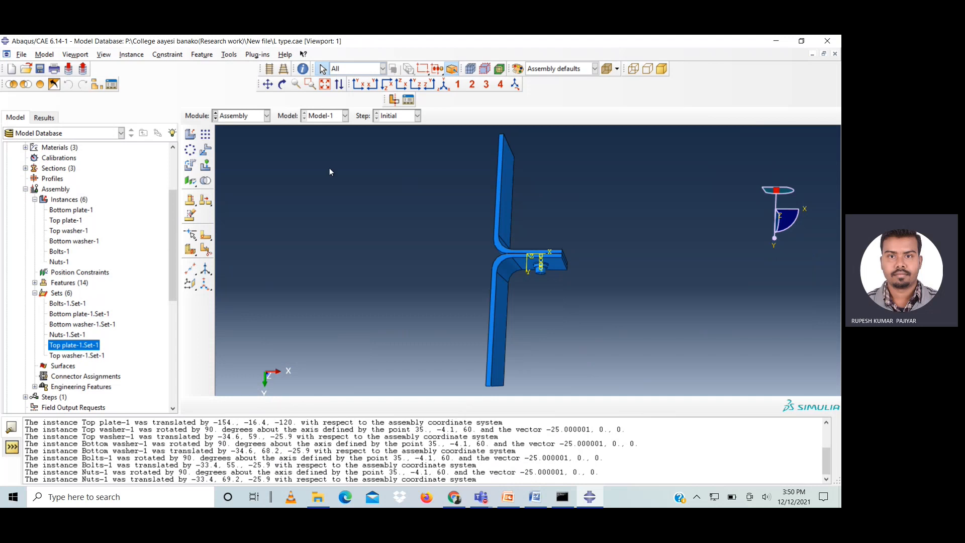
pyautogui.click(282, 85)
pyautogui.moveTo(544, 232); pyautogui.dragTo(487, 234)
pyautogui.press('Escape')
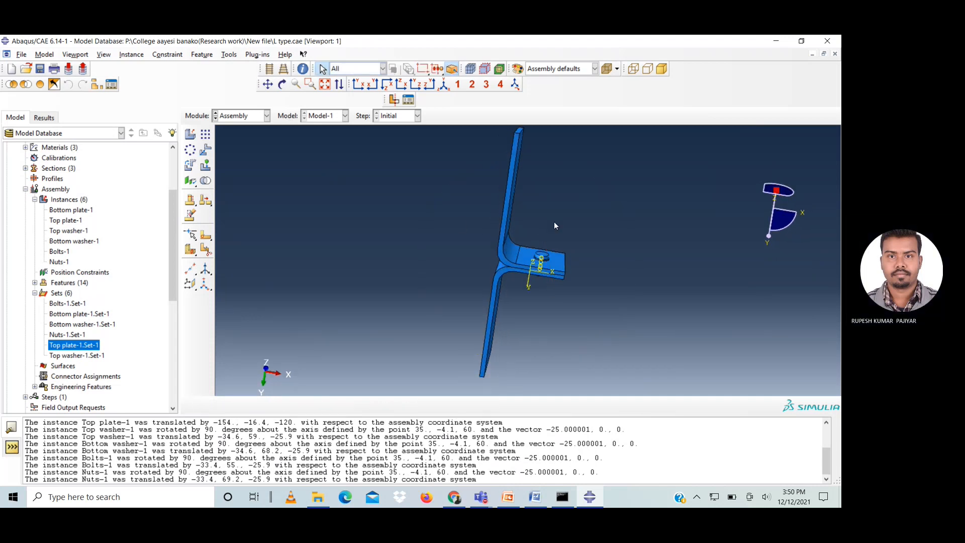
pyautogui.scroll(2, 556, 222)
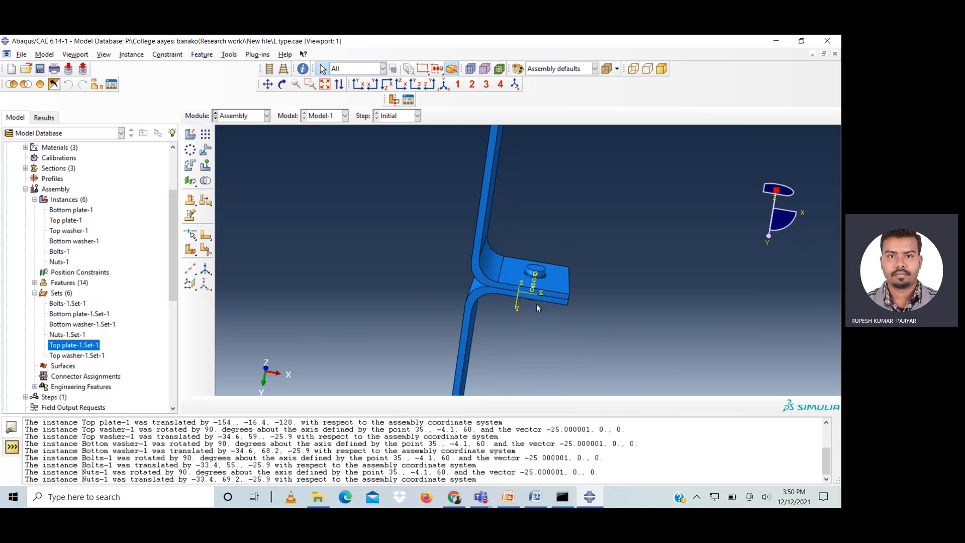
pyautogui.scroll(2, 523, 291)
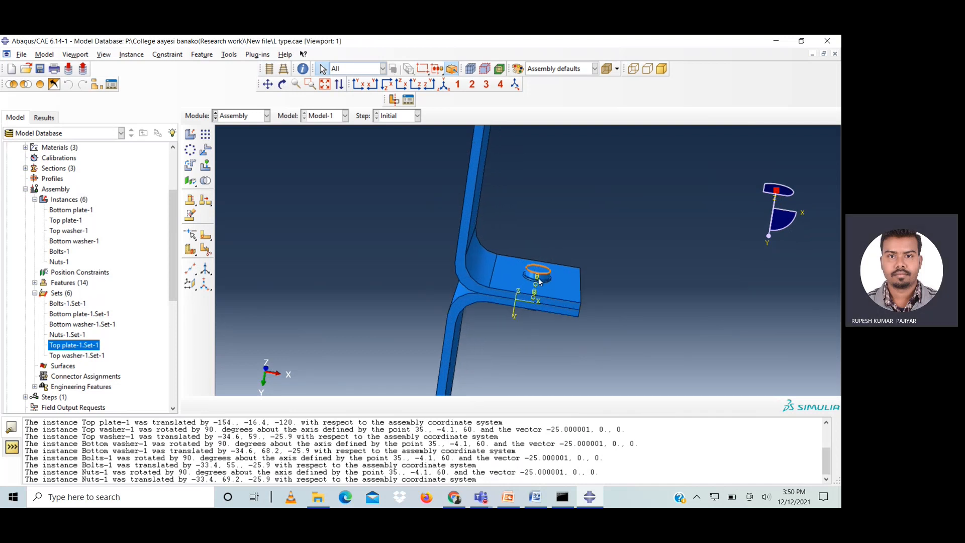
pyautogui.click(283, 84)
pyautogui.moveTo(538, 287); pyautogui.dragTo(546, 272)
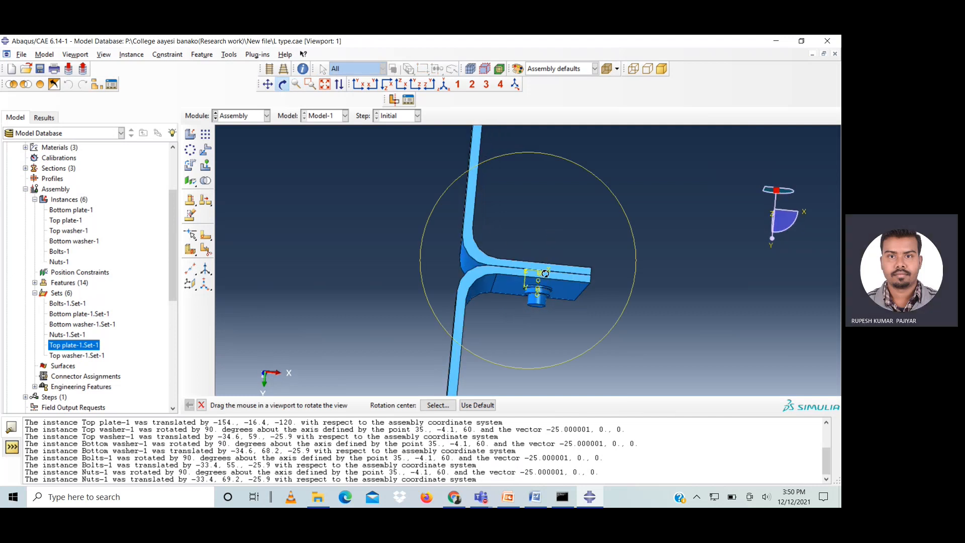
pyautogui.click(282, 85)
# - Switch to the Step module and create a Static, General step named preload after the Initial step
pyautogui.click(234, 117)
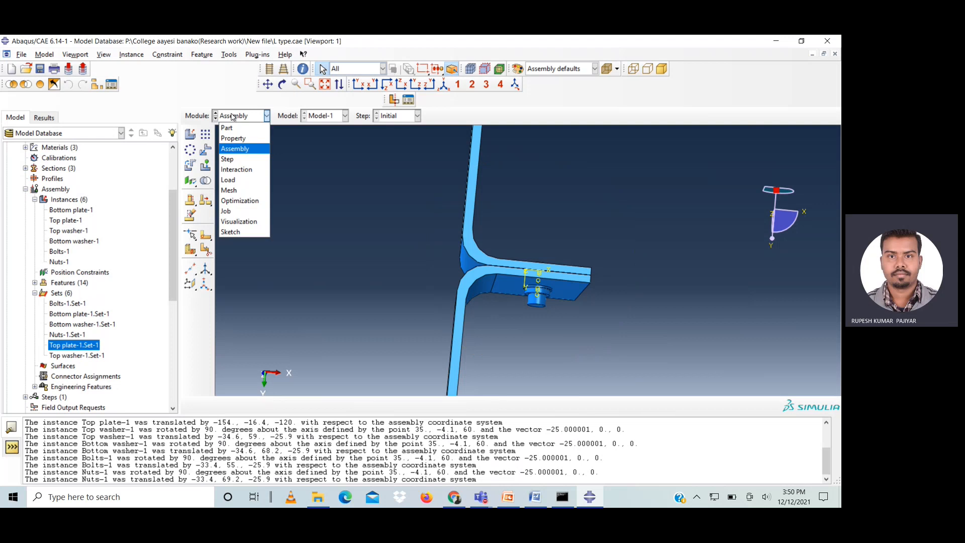
pyautogui.click(235, 160)
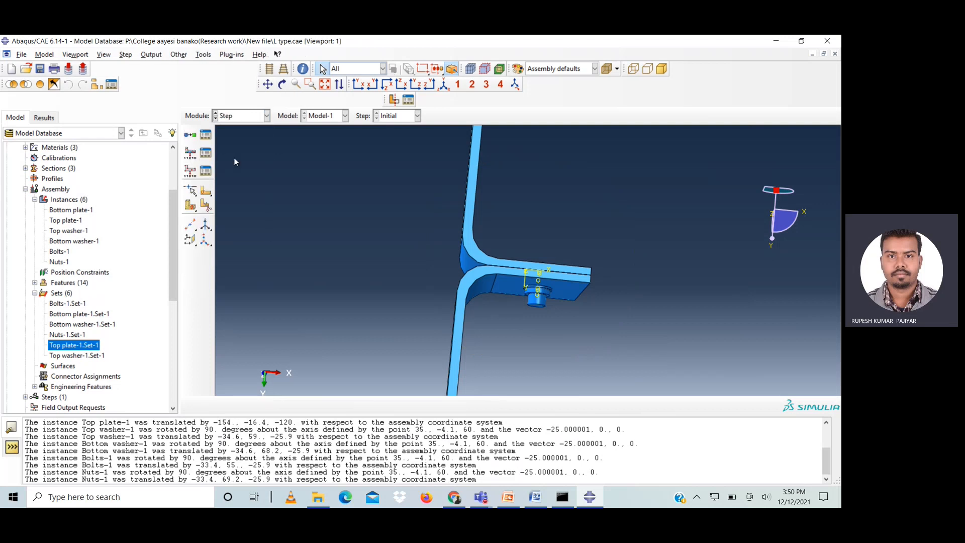
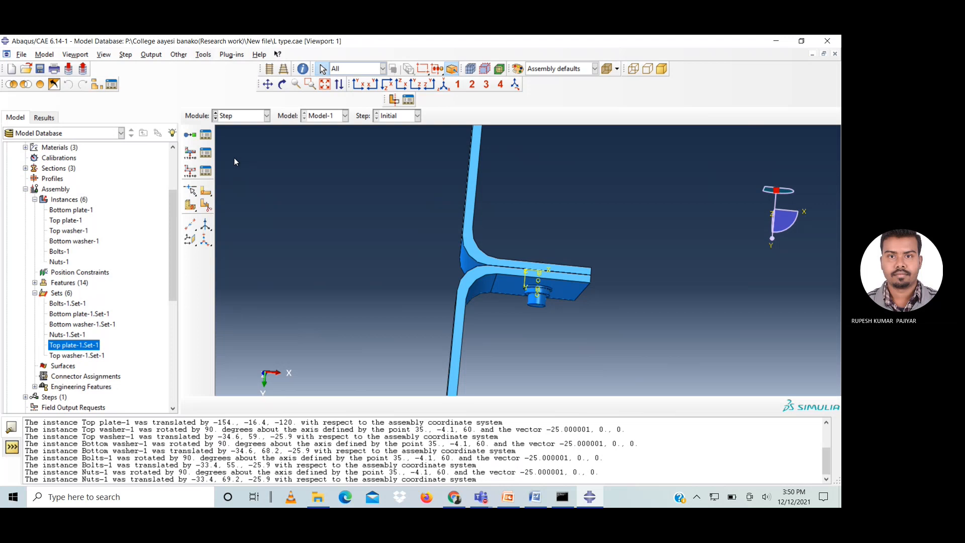
pyautogui.click(205, 135)
pyautogui.click(27, 172)
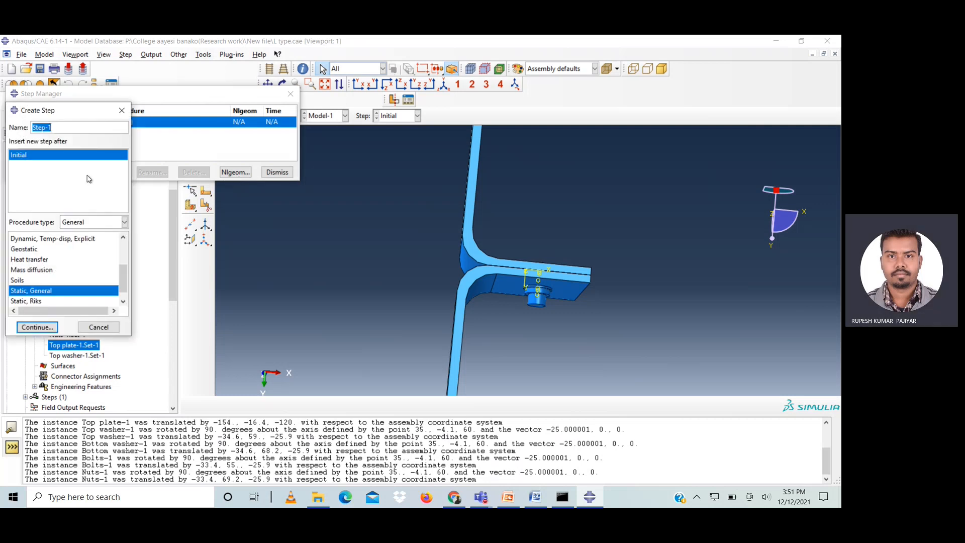
pyautogui.write('preload')
pyautogui.click(38, 326)
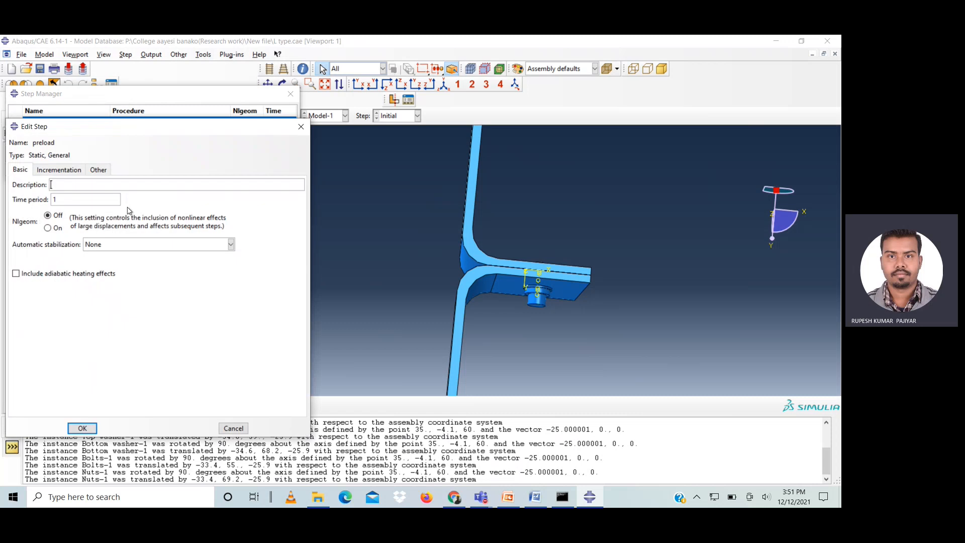
# - Set the initial increment size of the preload step to 0.125
pyautogui.click(63, 170)
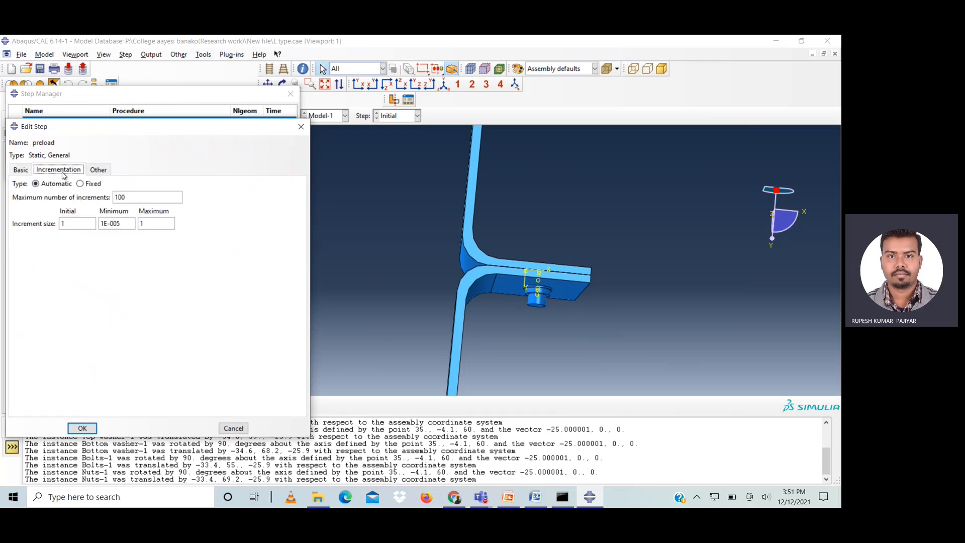
pyautogui.click(78, 225)
pyautogui.press('BackSpace')
pyautogui.write('0.125')
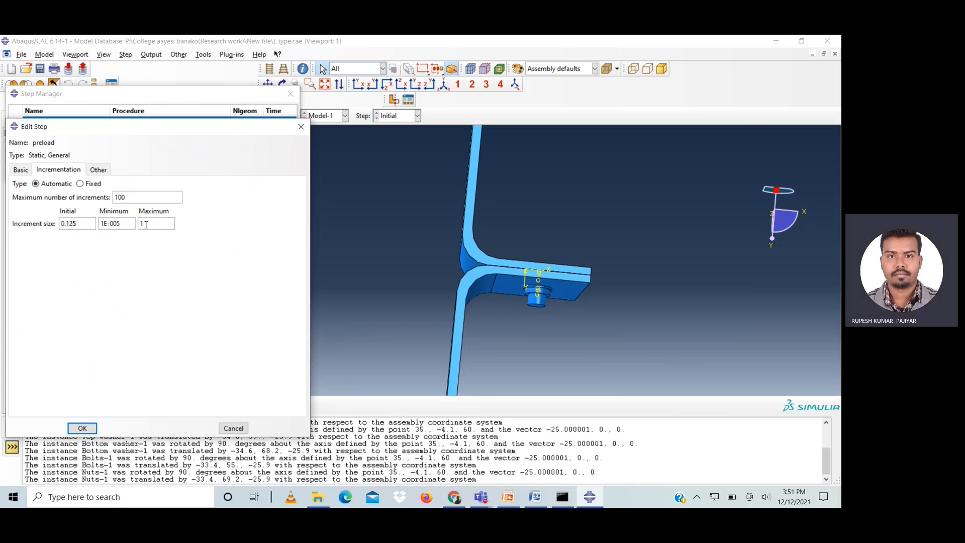
pyautogui.click(80, 429)
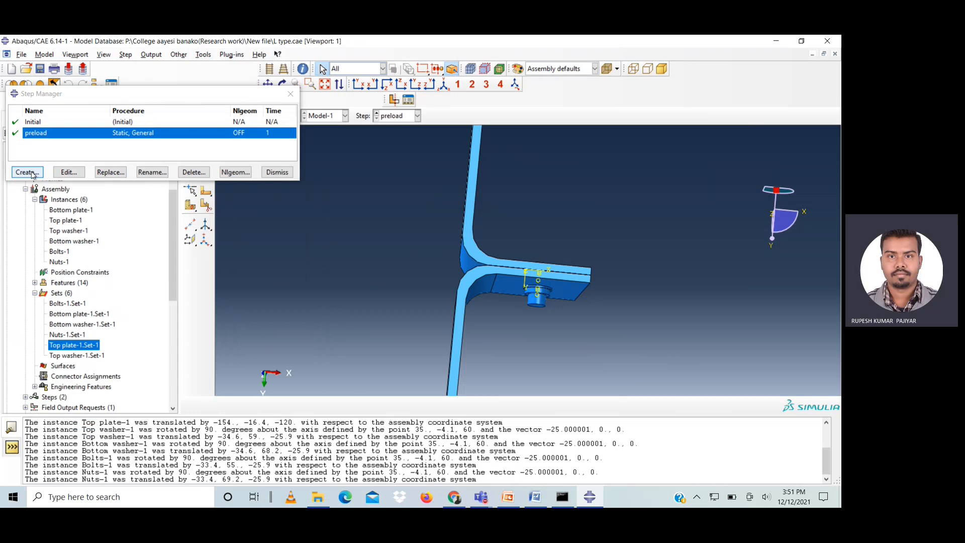
# - Create a Static, General step named Load after the preload step
pyautogui.click(27, 172)
pyautogui.write('Load')
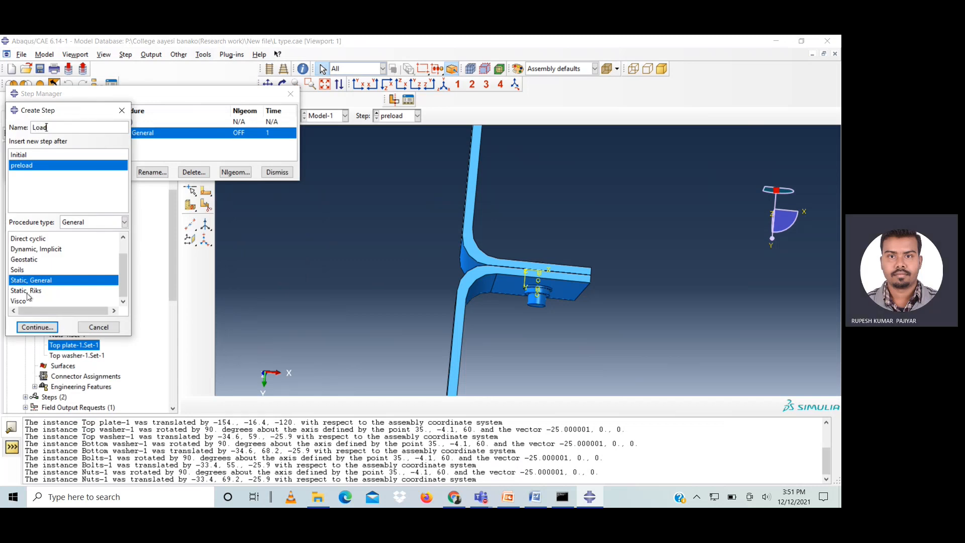
pyautogui.click(35, 328)
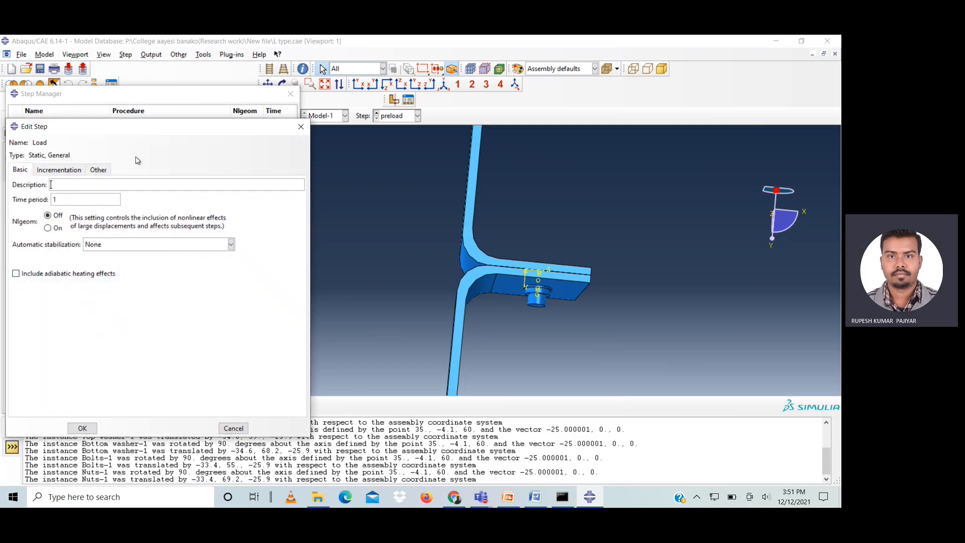
# - Set the Load step's incrementation to at most 1000 increments, with an initial increment size of 0.01 and a maximum of 0.05
pyautogui.click(59, 169)
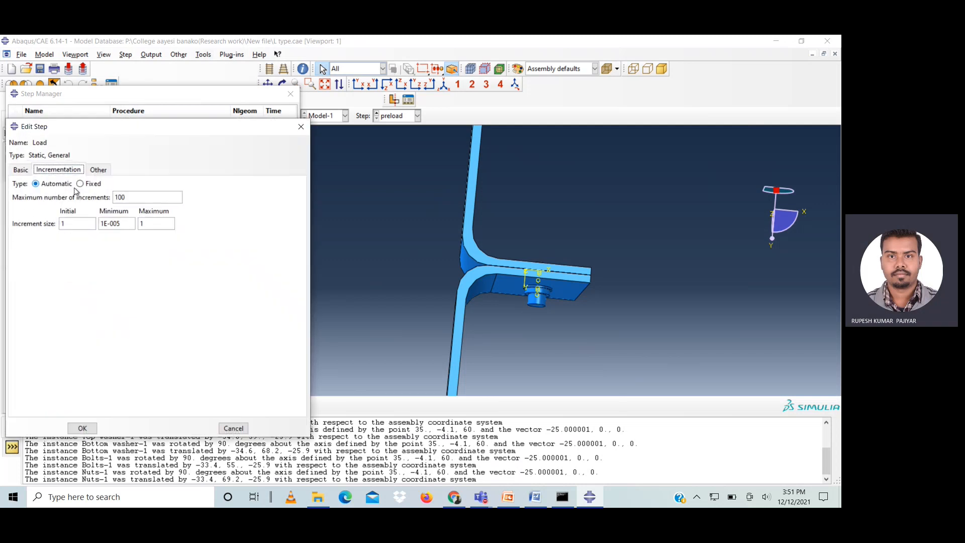
pyautogui.click(140, 199)
pyautogui.write('0')
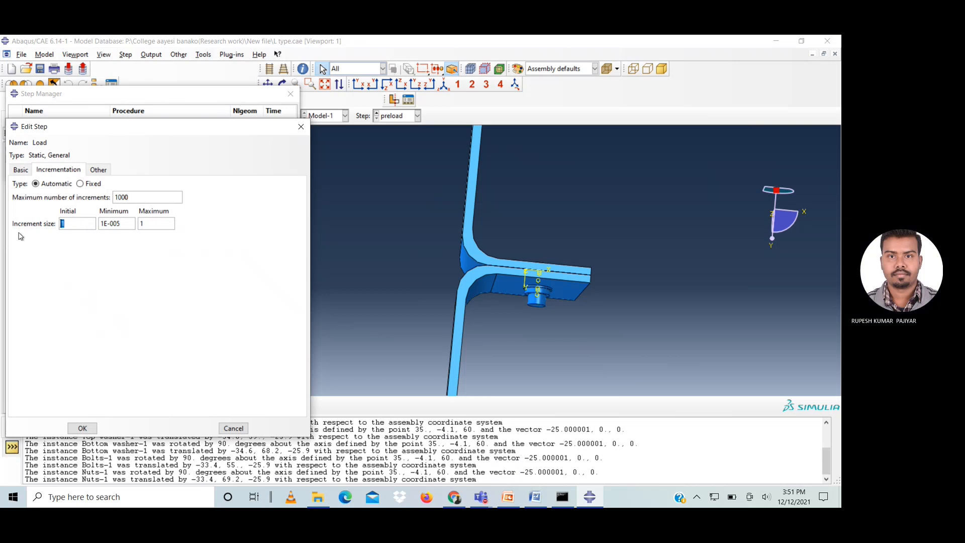
pyautogui.write('0.01')
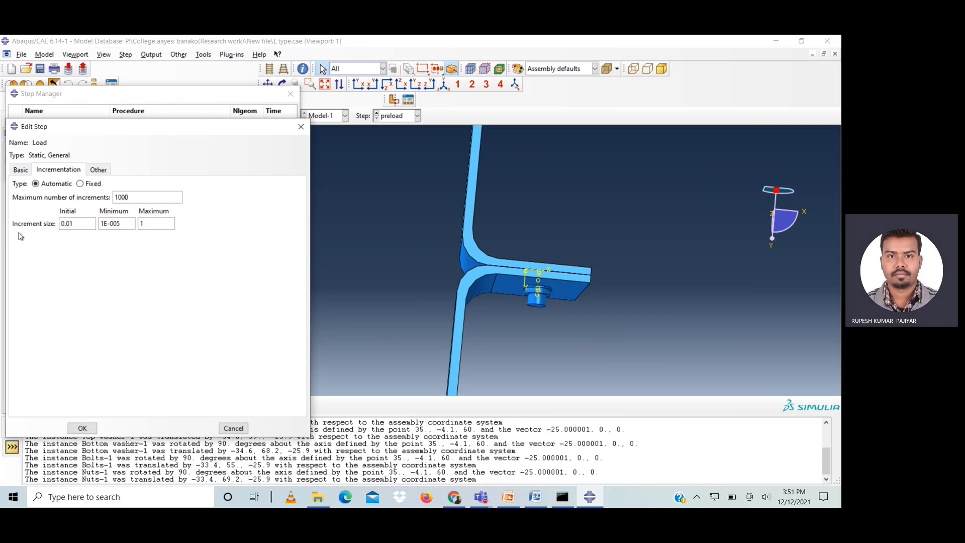
pyautogui.moveTo(149, 222); pyautogui.dragTo(109, 251)
pyautogui.write('0.05')
pyautogui.write('8')
pyautogui.press('Return')
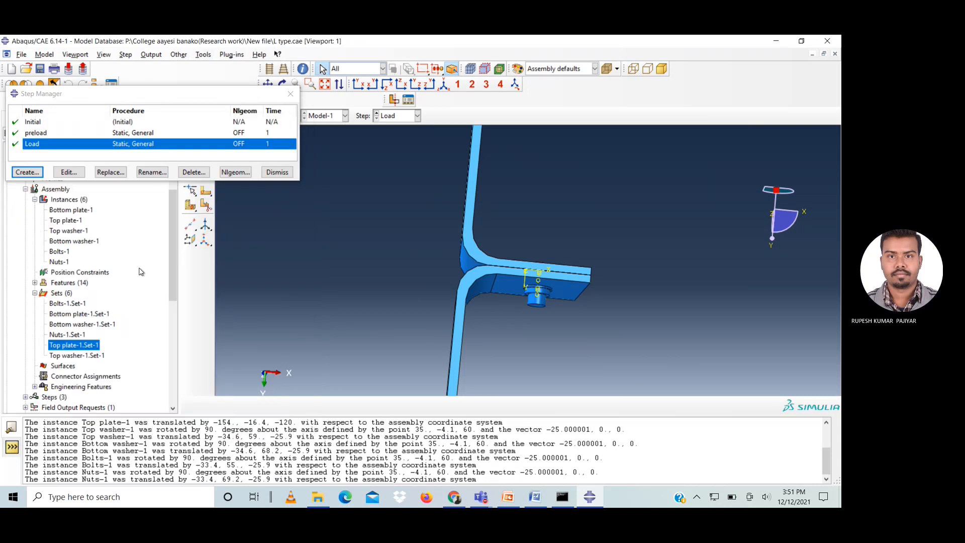
pyautogui.click(274, 174)
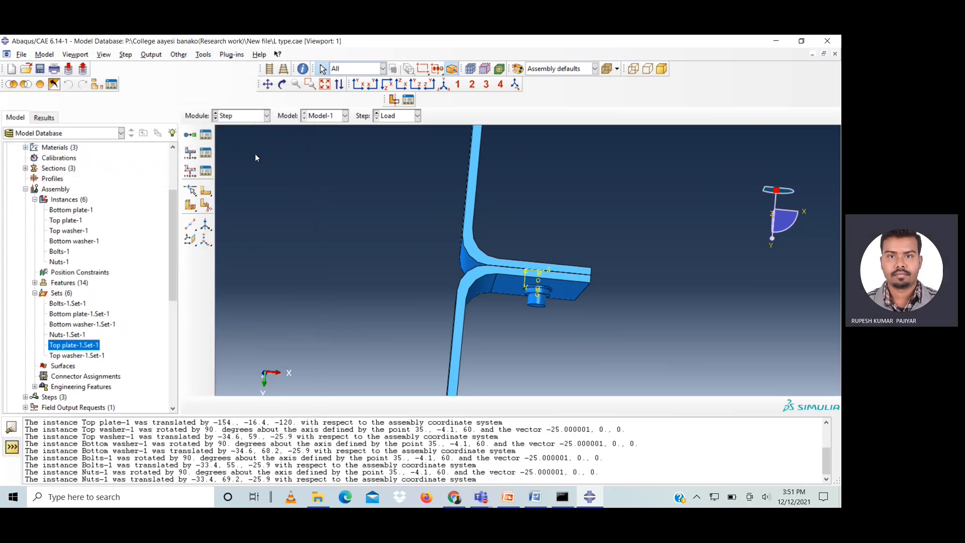
# - Switch to the Load module and start a Displacement/Rotation boundary condition named Fixed in the Initial step
pyautogui.click(240, 116)
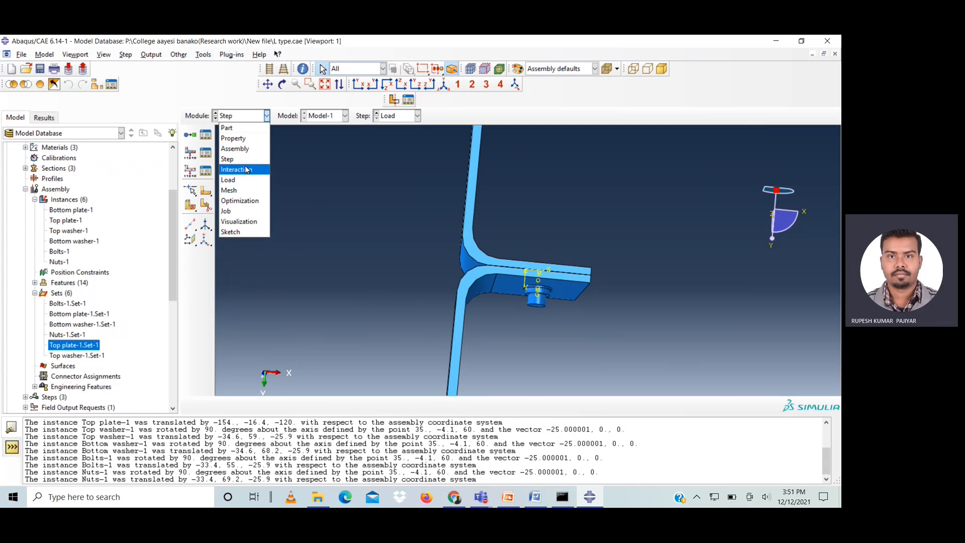
pyautogui.click(240, 181)
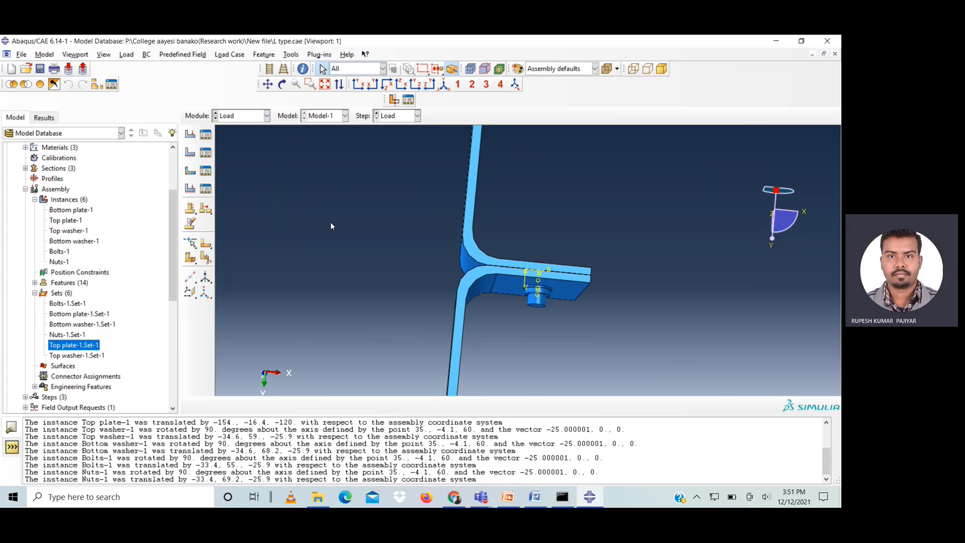
pyautogui.click(207, 140)
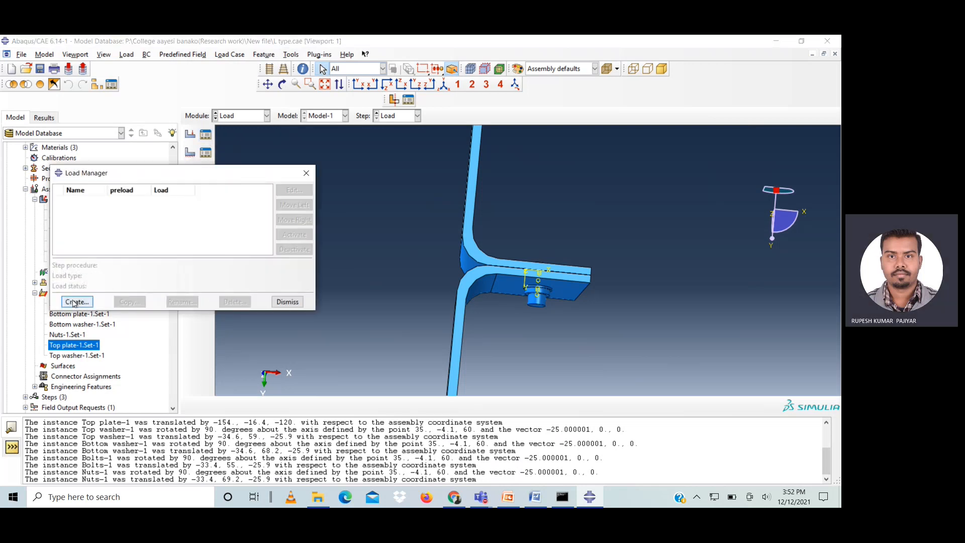
pyautogui.click(288, 301)
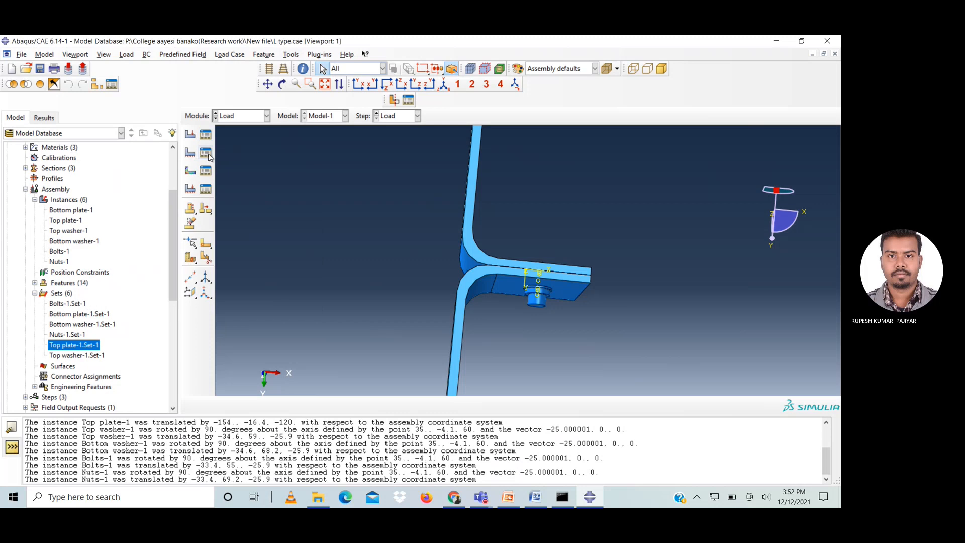
pyautogui.click(208, 155)
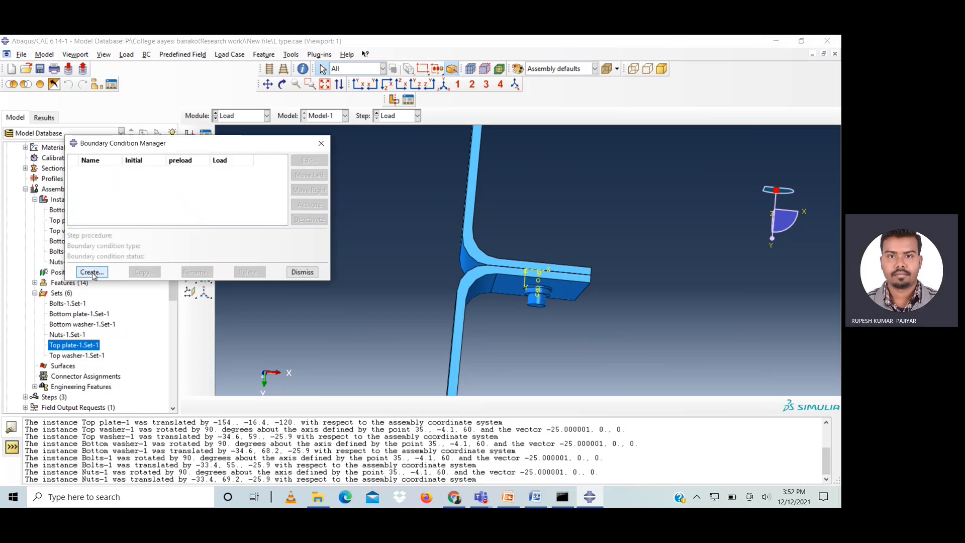
pyautogui.click(92, 273)
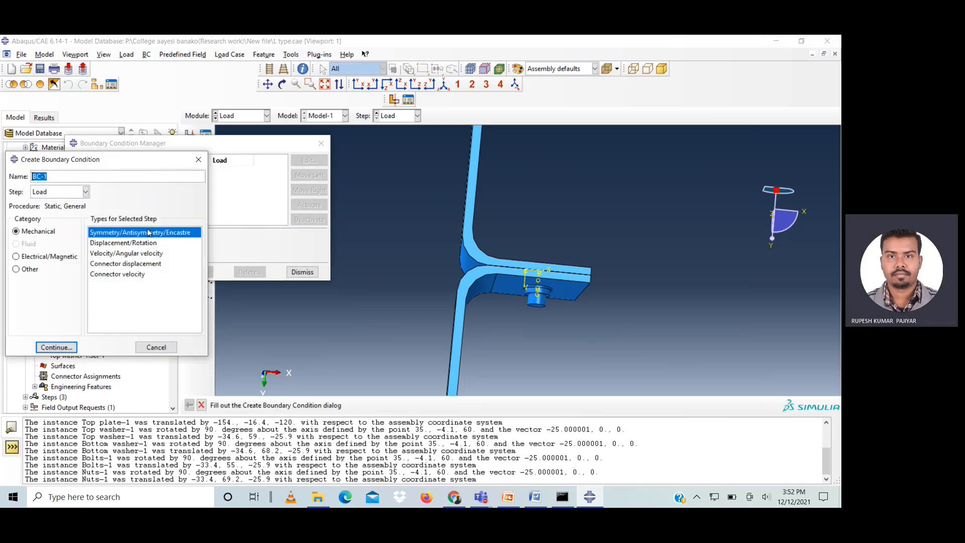
pyautogui.write('Fixed')
pyautogui.click(71, 192)
pyautogui.click(59, 205)
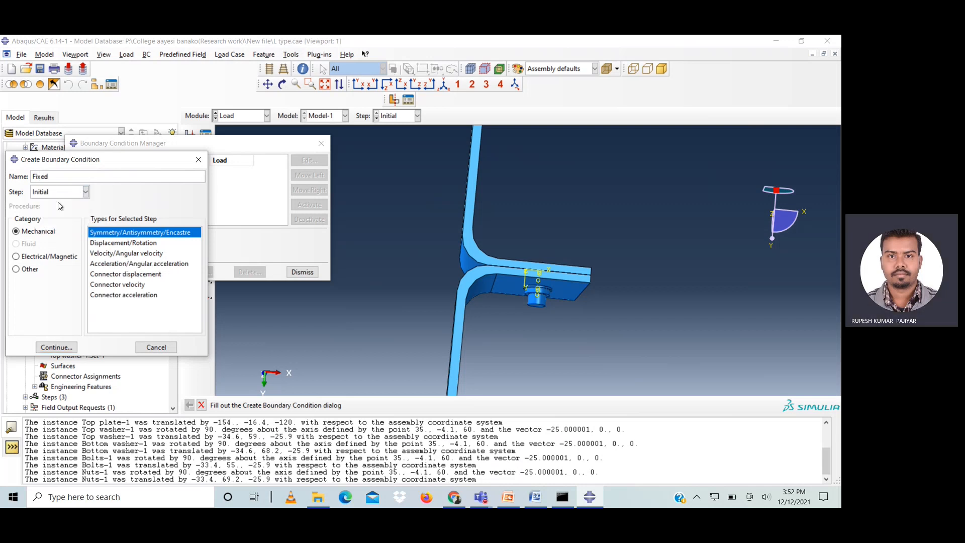
pyautogui.click(107, 245)
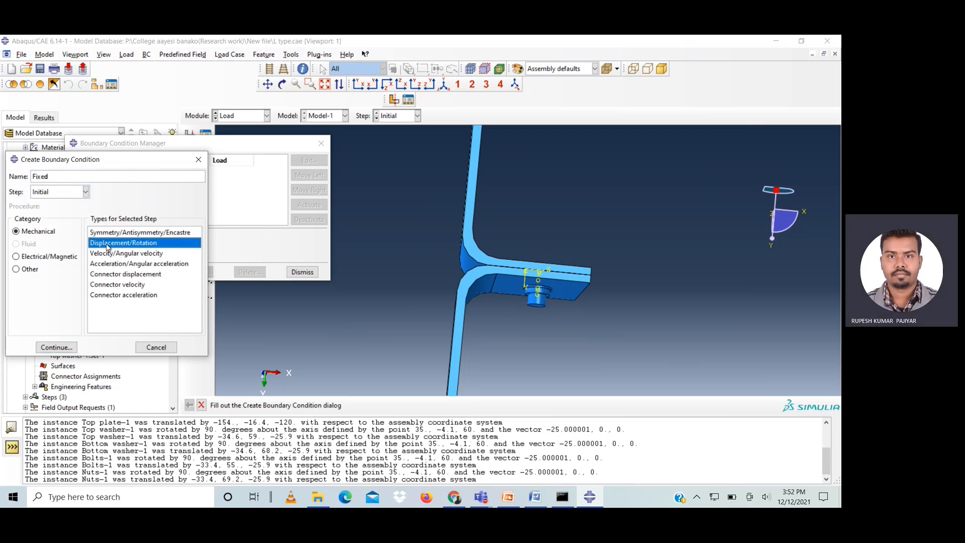
pyautogui.click(57, 347)
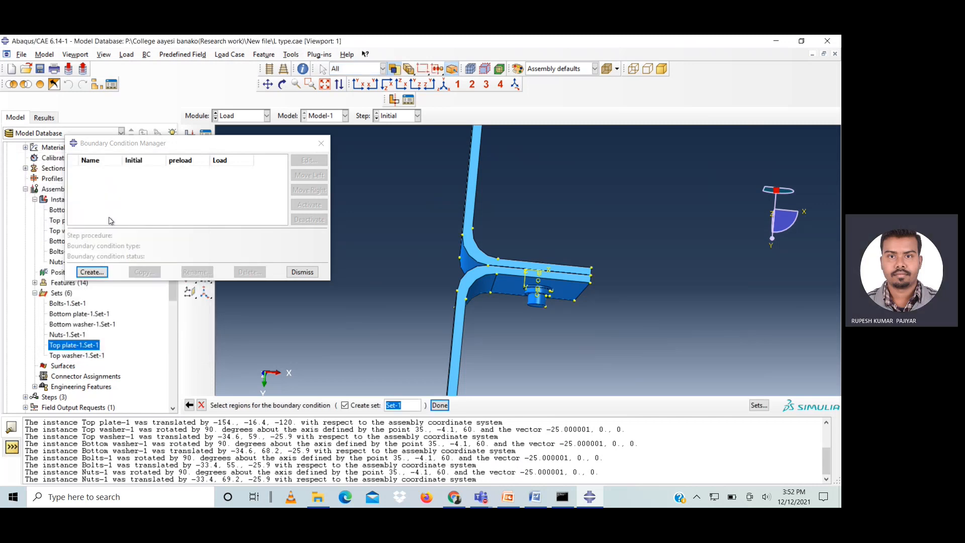
# - Assign the top plate's free end face as the boundary condition region, with its set named fixed end
pyautogui.click(282, 84)
pyautogui.moveTo(480, 289); pyautogui.dragTo(487, 263)
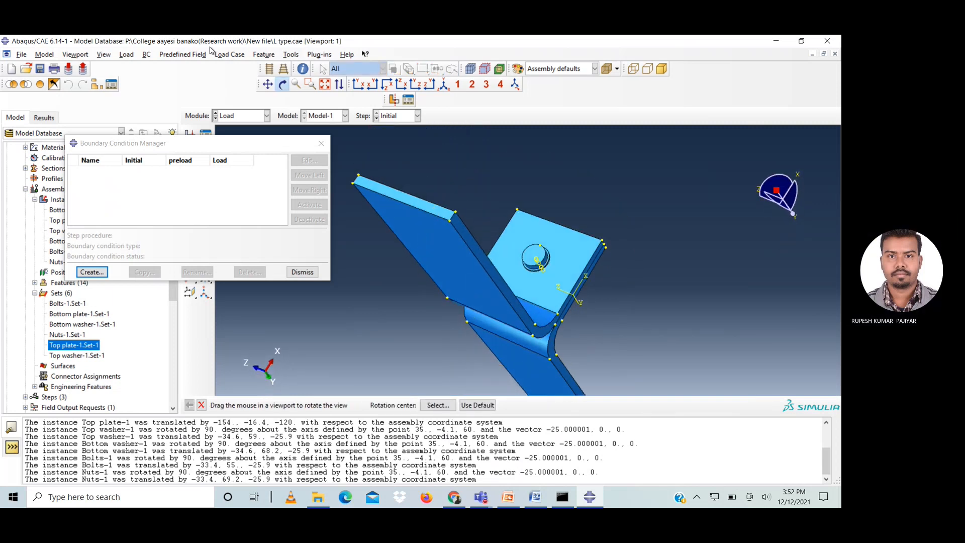
pyautogui.click(282, 84)
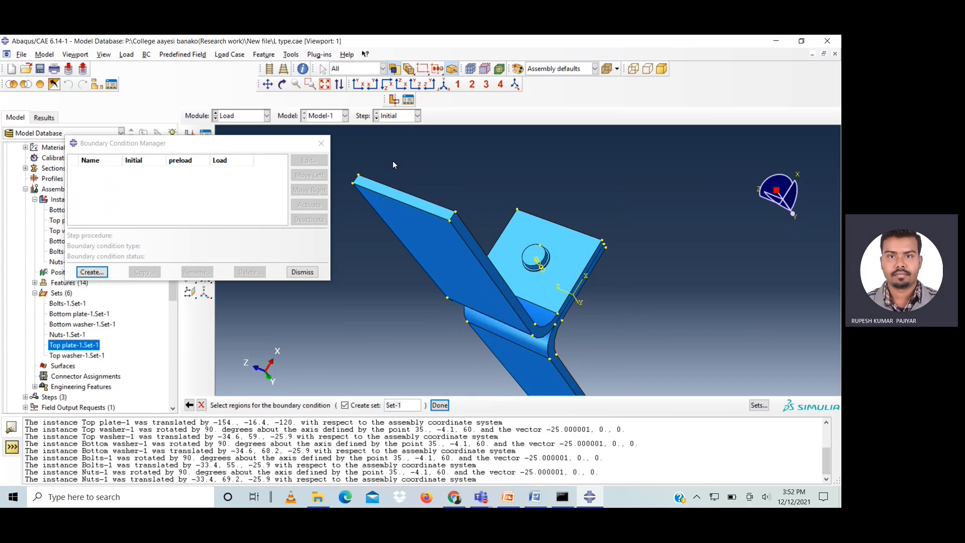
pyautogui.click(400, 196)
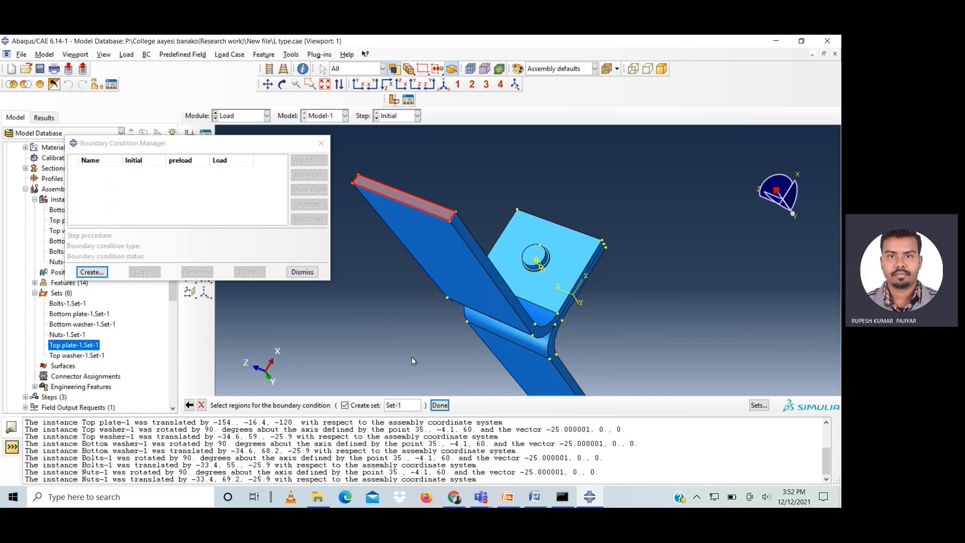
pyautogui.moveTo(407, 406); pyautogui.dragTo(385, 410)
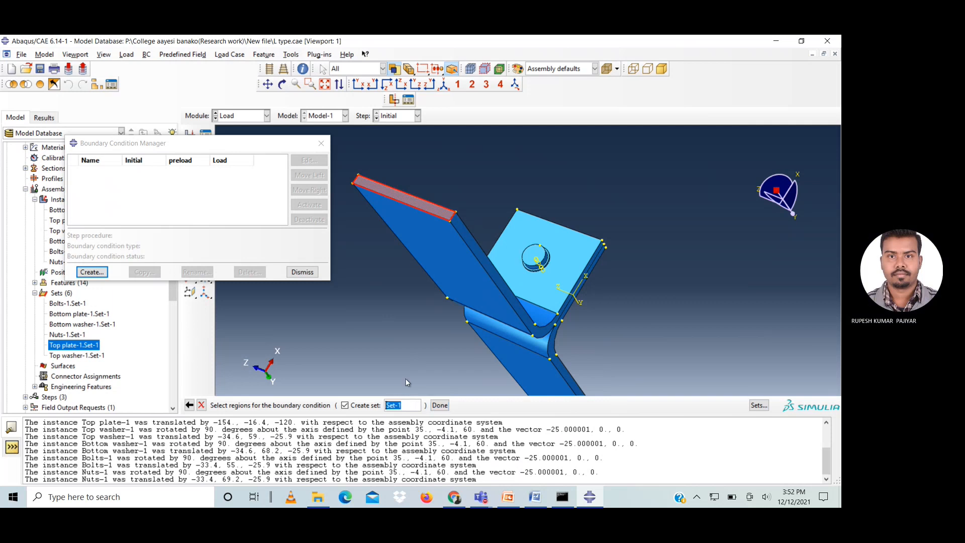
pyautogui.write('fixed end')
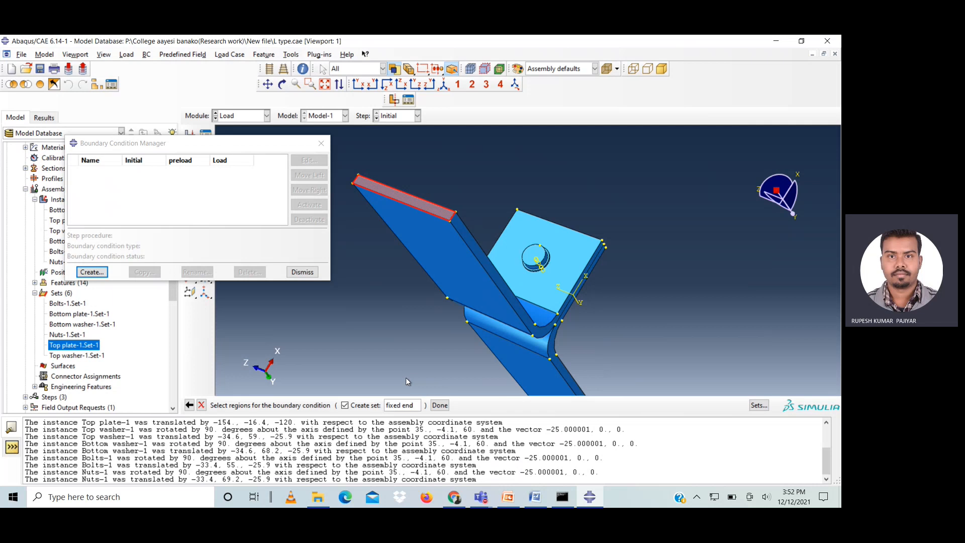
pyautogui.click(440, 405)
# - Constrain the translations U1, U2 and U3 in the Fixed boundary condition
pyautogui.click(63, 215)
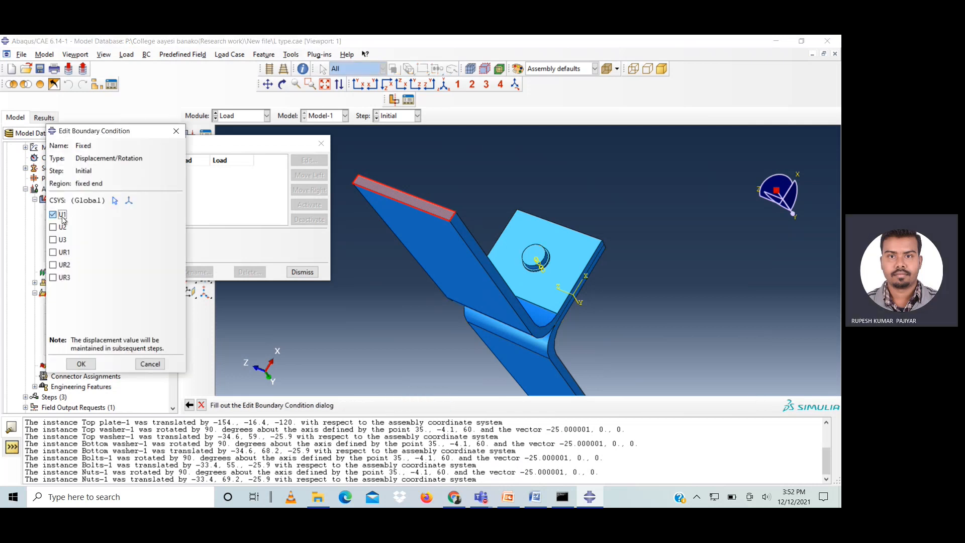
pyautogui.click(62, 228)
pyautogui.click(63, 240)
pyautogui.click(81, 363)
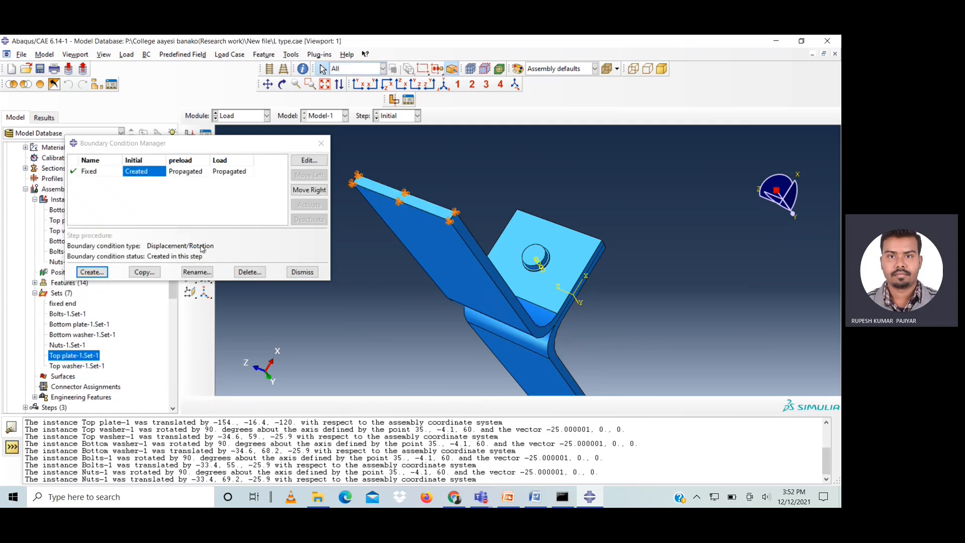
# - Start a second Displacement/Rotation boundary condition named Load Node disp in the Load step
pyautogui.click(90, 272)
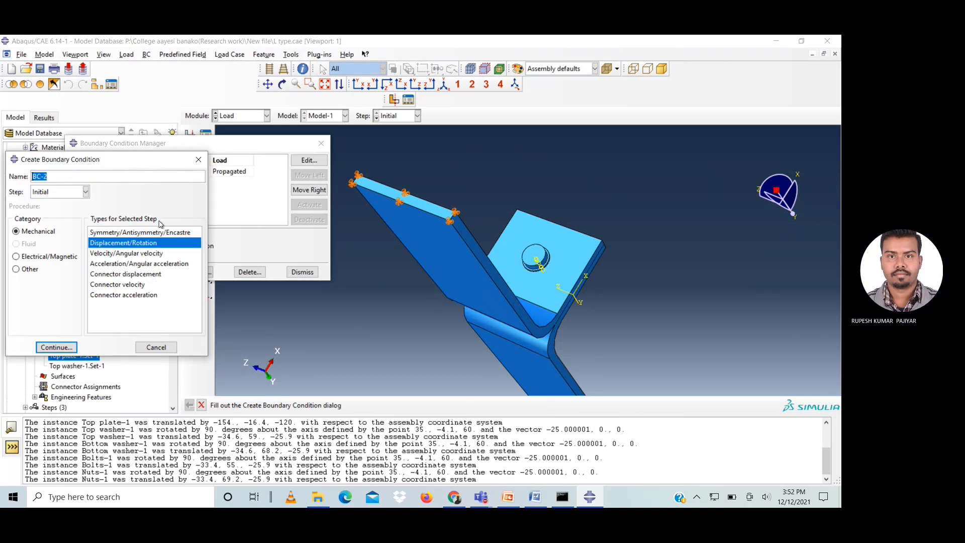
pyautogui.write('Load')
pyautogui.write(' N')
pyautogui.write('ode c')
pyautogui.write('isp')
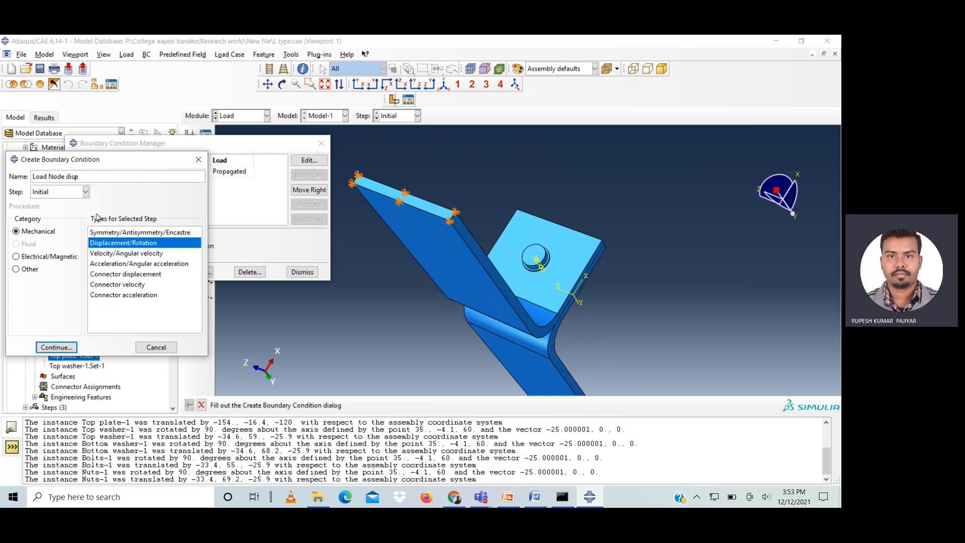
pyautogui.click(51, 195)
pyautogui.click(45, 213)
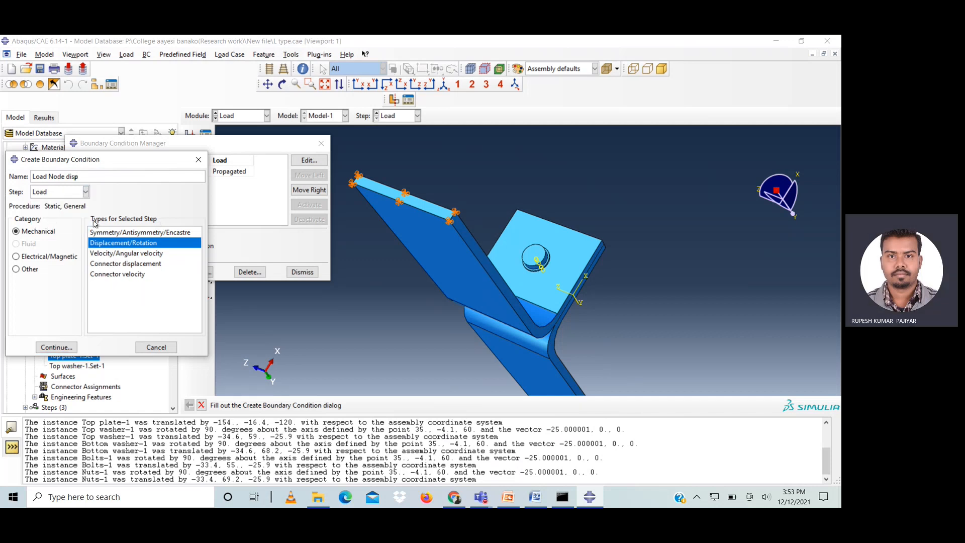
pyautogui.click(56, 348)
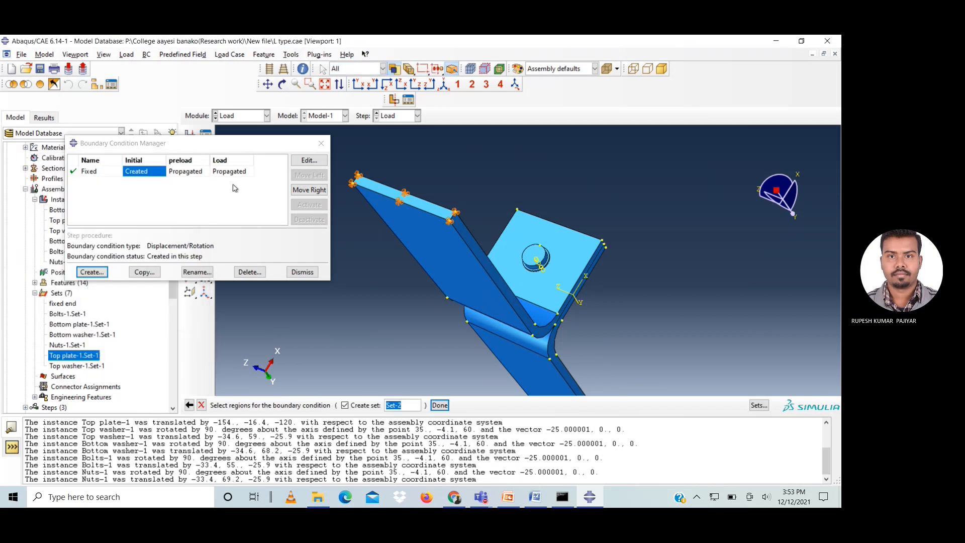
# - Assign one corner vertex at the bottom plate's free end as the region, with its set named Load Node
pyautogui.click(282, 84)
pyautogui.moveTo(508, 253)
pyautogui.mouseDown()
pyautogui.moveTo(548, 265)
pyautogui.moveTo(510, 242)
pyautogui.mouseUp()
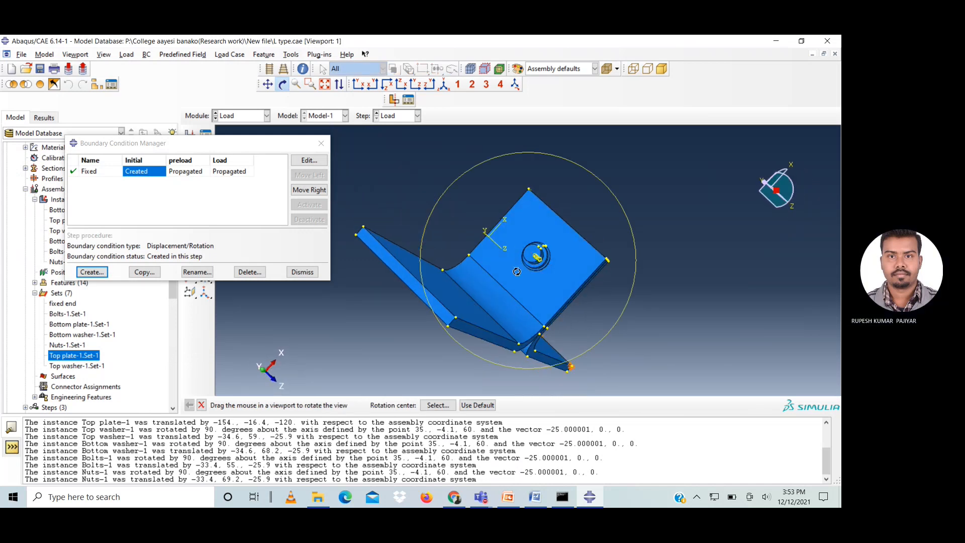
pyautogui.press('Escape')
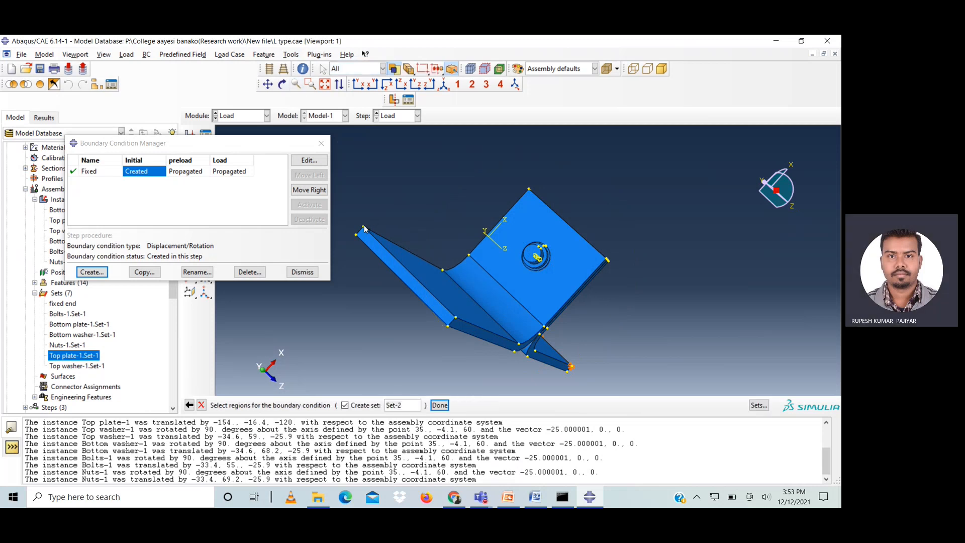
pyautogui.click(364, 228)
pyautogui.moveTo(405, 405); pyautogui.dragTo(385, 408)
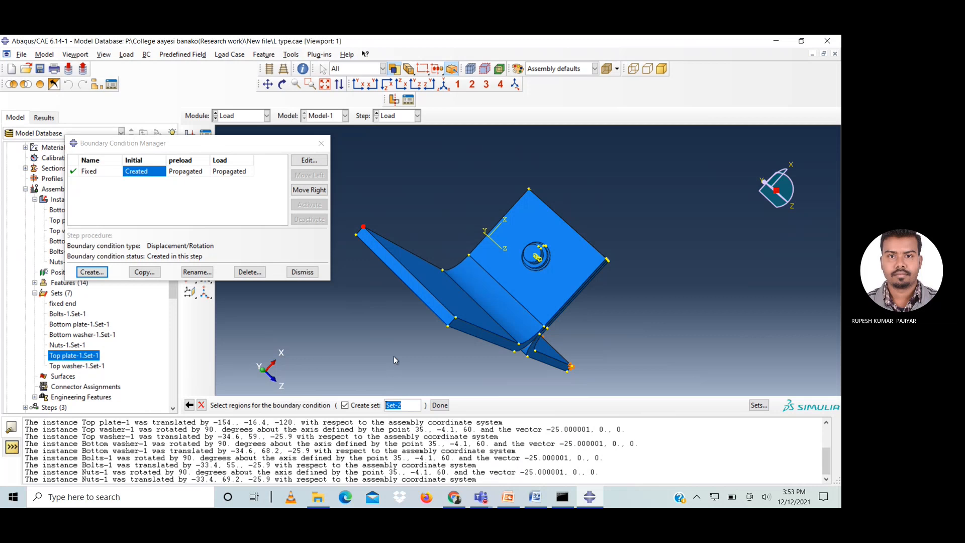
pyautogui.write('Load')
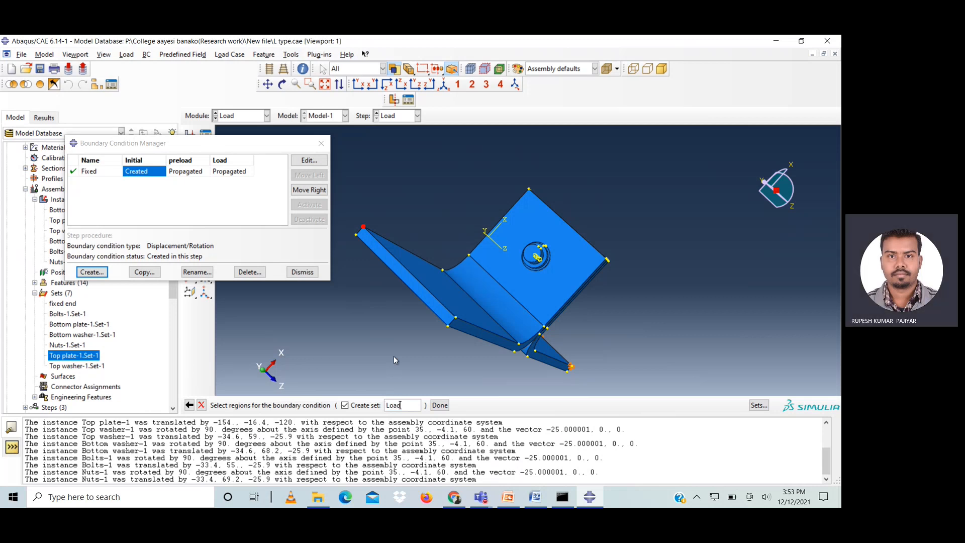
pyautogui.write(' Node')
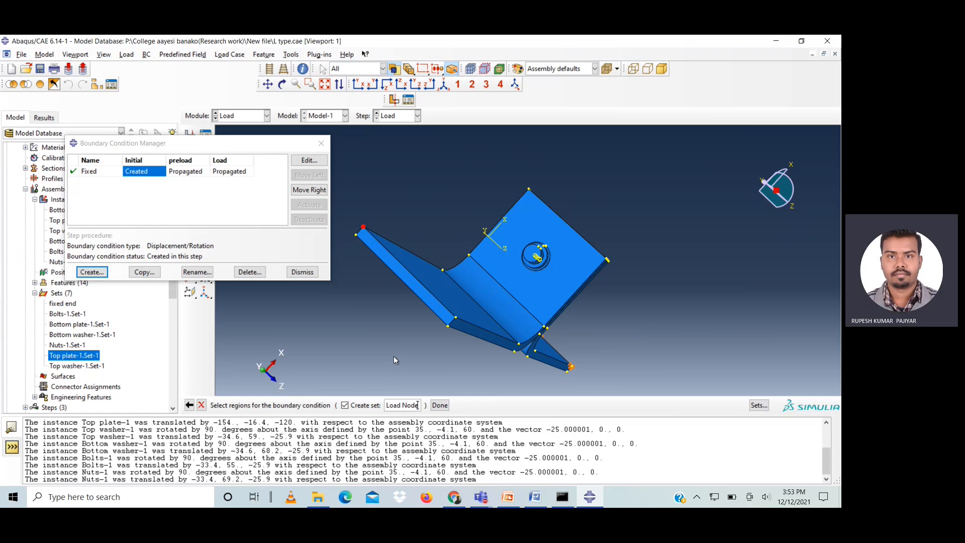
pyautogui.click(442, 408)
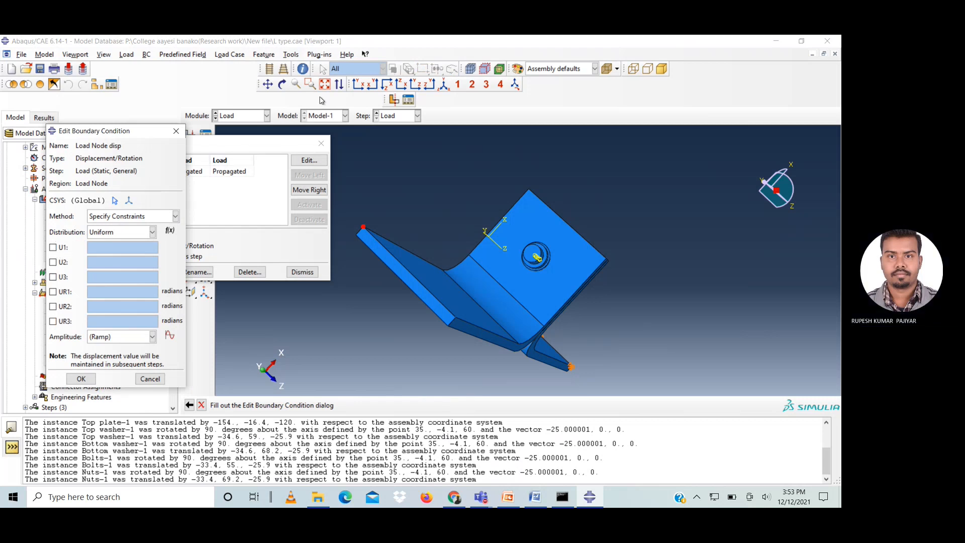
# - Set the U1 displacement of the Load Node disp boundary condition to -0.5 and accept it
pyautogui.click(282, 84)
pyautogui.moveTo(506, 265); pyautogui.dragTo(484, 295)
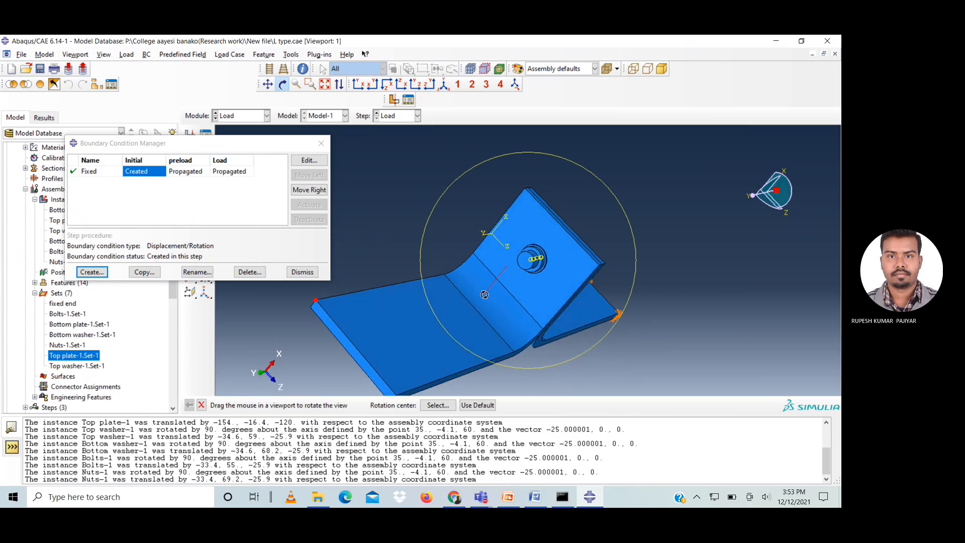
pyautogui.moveTo(484, 294); pyautogui.dragTo(463, 293)
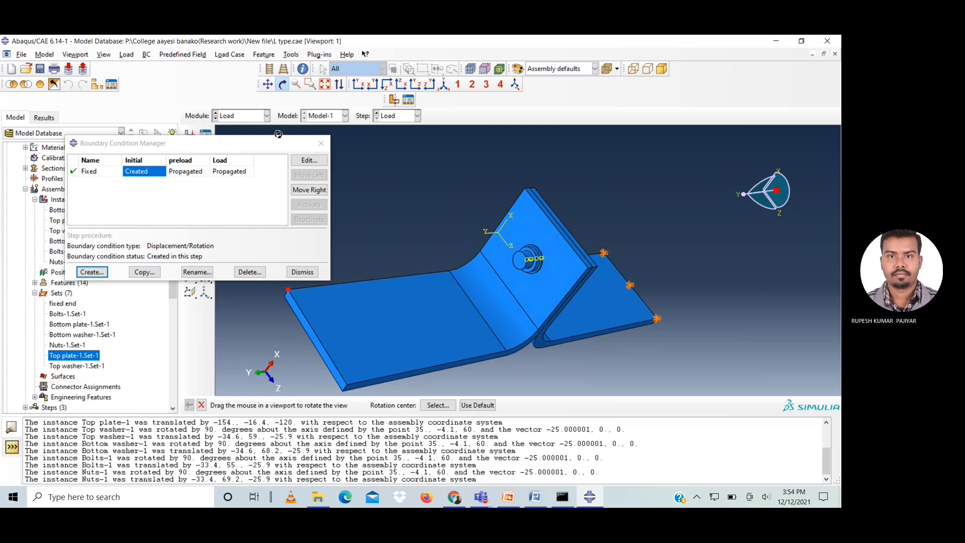
pyautogui.click(282, 84)
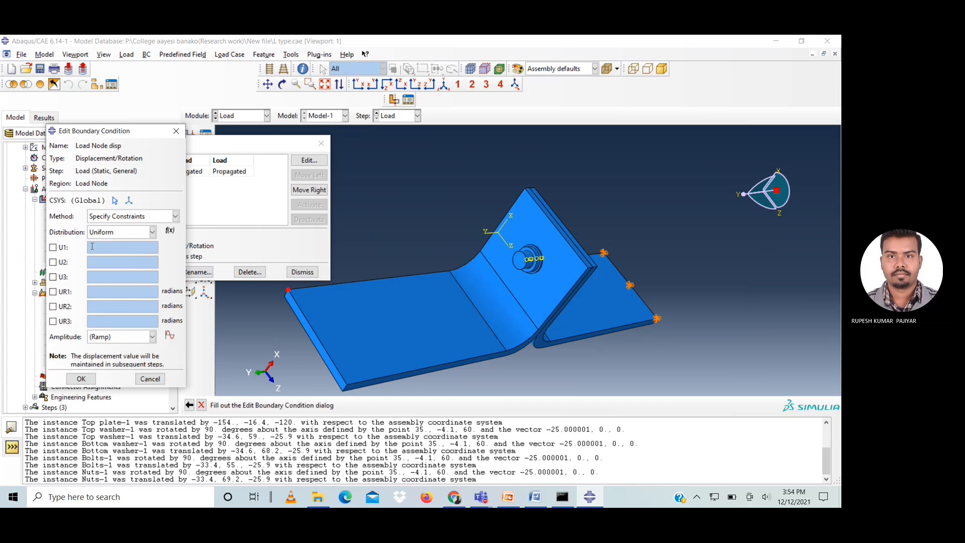
pyautogui.click(53, 247)
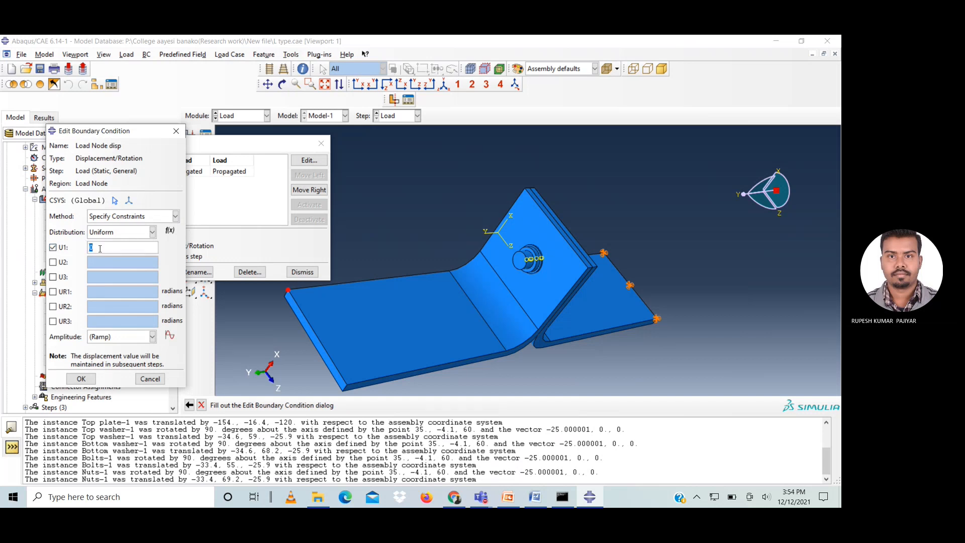
pyautogui.write('-0.5')
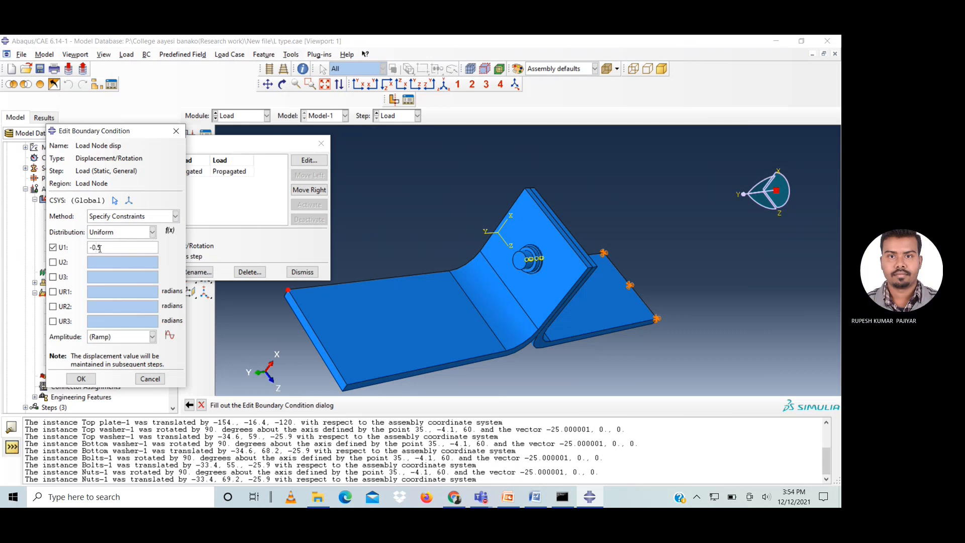
pyautogui.click(82, 379)
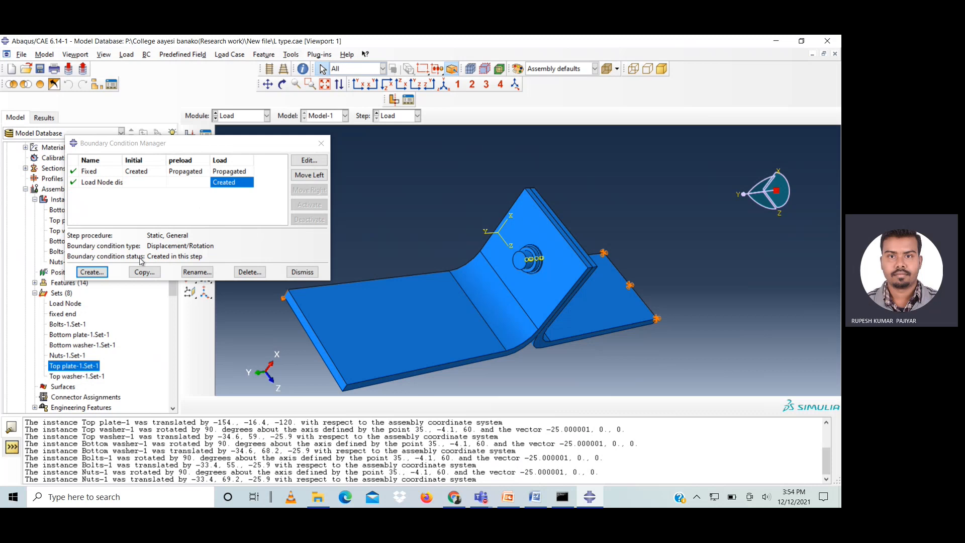
# - Edit the Load Node disp boundary condition to release U1 and prescribe a U2 displacement of 0.5
pyautogui.click(303, 161)
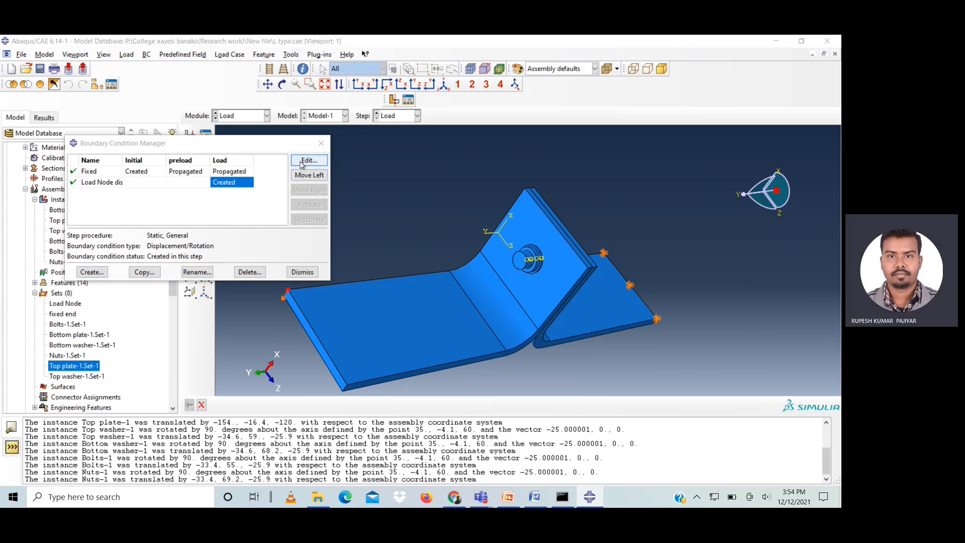
pyautogui.moveTo(105, 250); pyautogui.dragTo(88, 251)
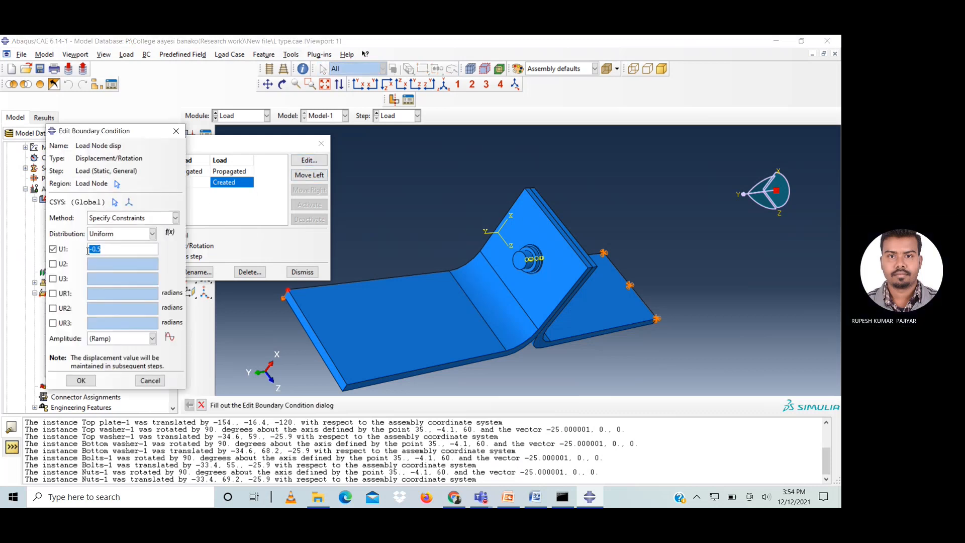
pyautogui.click(52, 249)
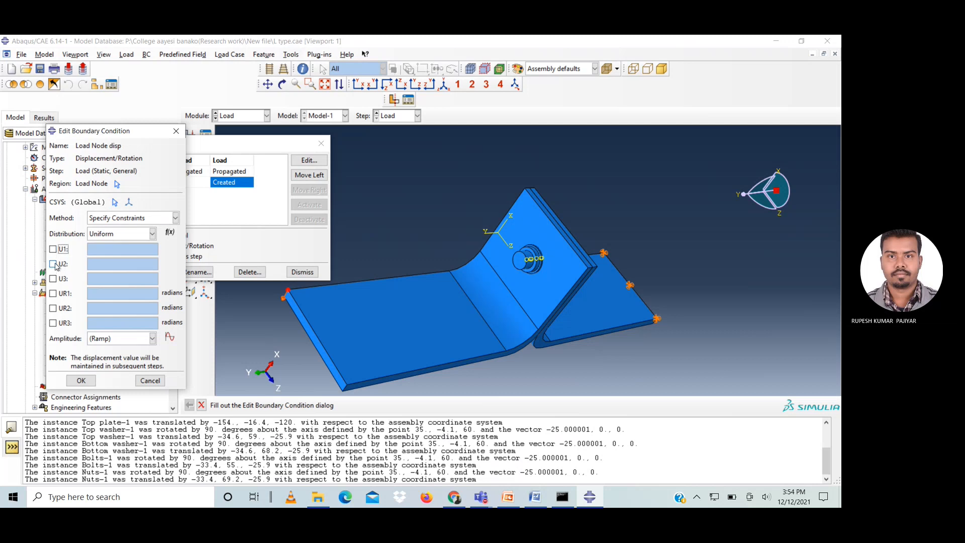
pyautogui.click(53, 263)
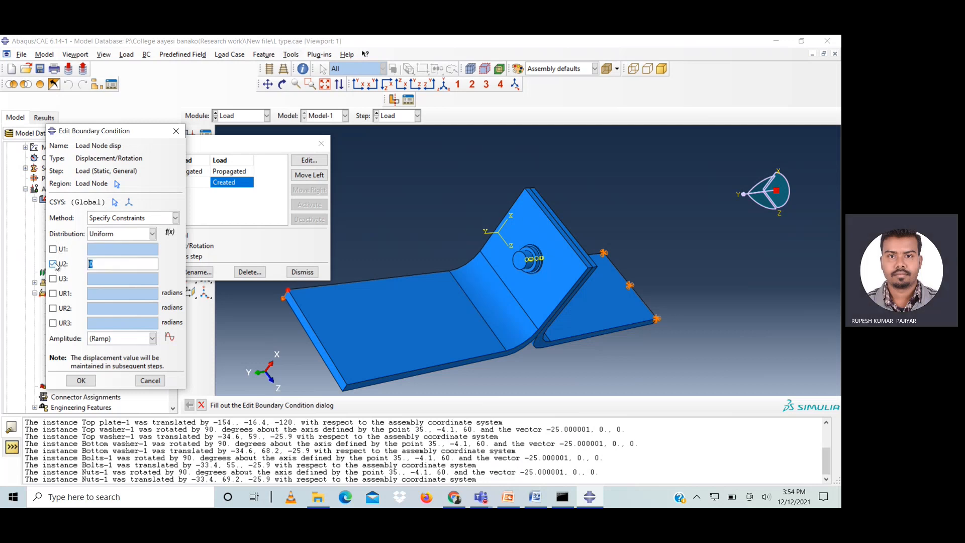
pyautogui.click(103, 265)
pyautogui.write('.5')
pyautogui.click(81, 381)
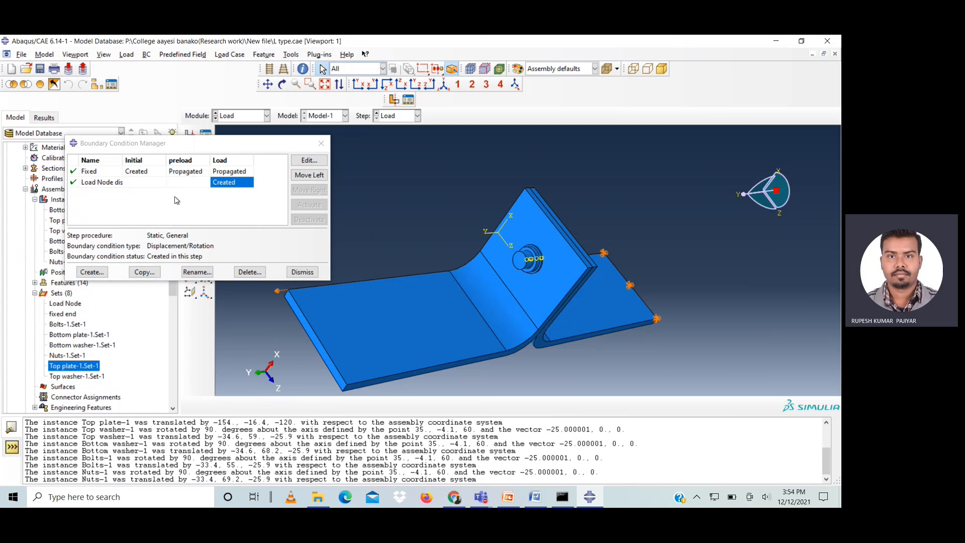
# - Start a third Displacement/Rotation boundary condition named U,W=0 in the Initial step
pyautogui.click(92, 272)
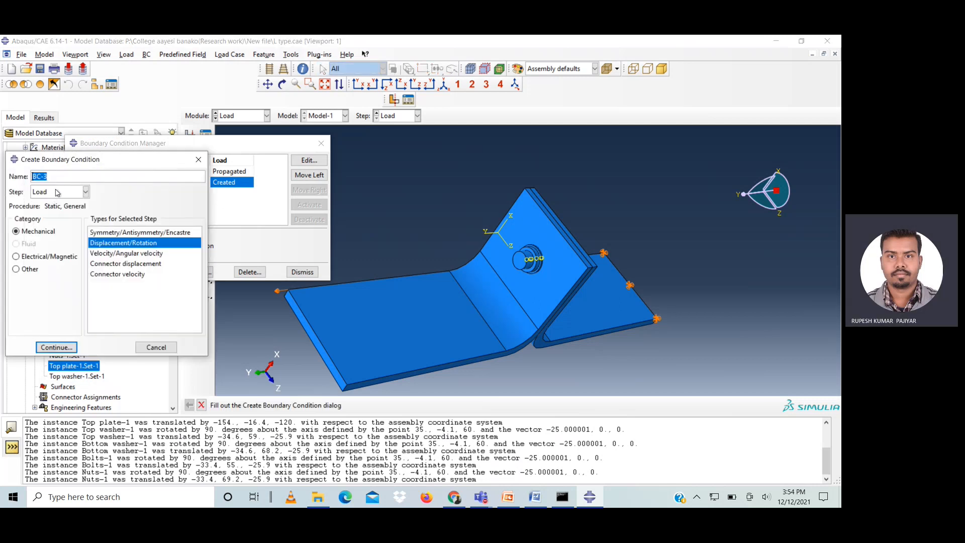
pyautogui.write('U')
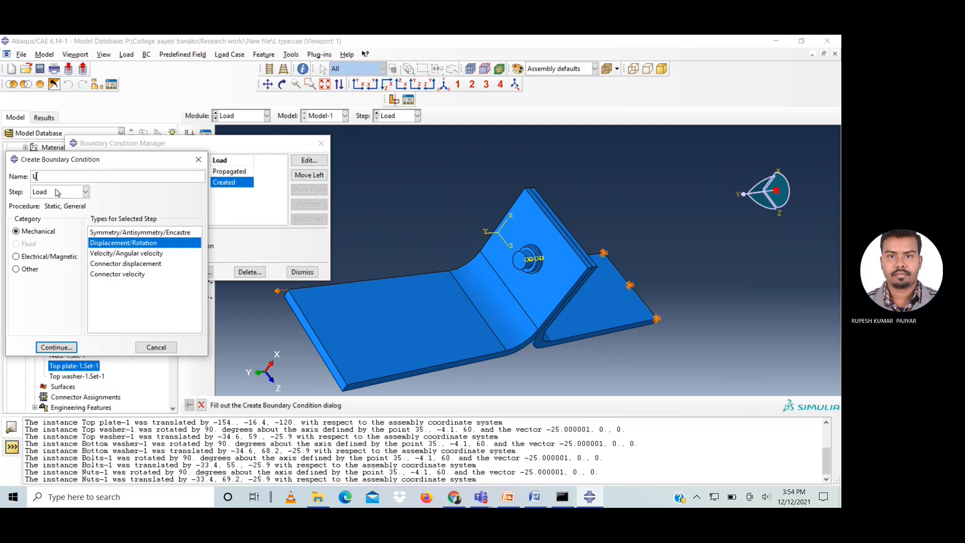
pyautogui.write(',W')
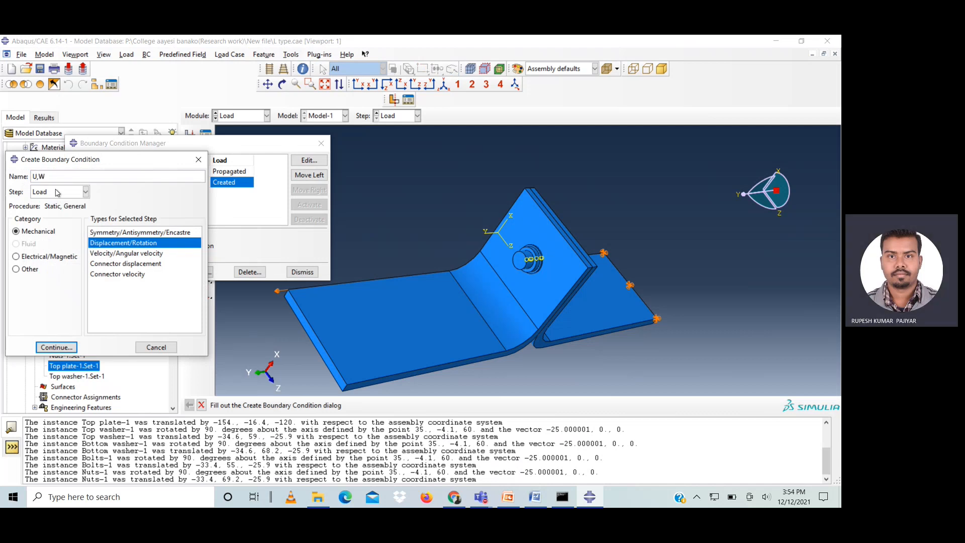
pyautogui.write('=0')
pyautogui.click(57, 191)
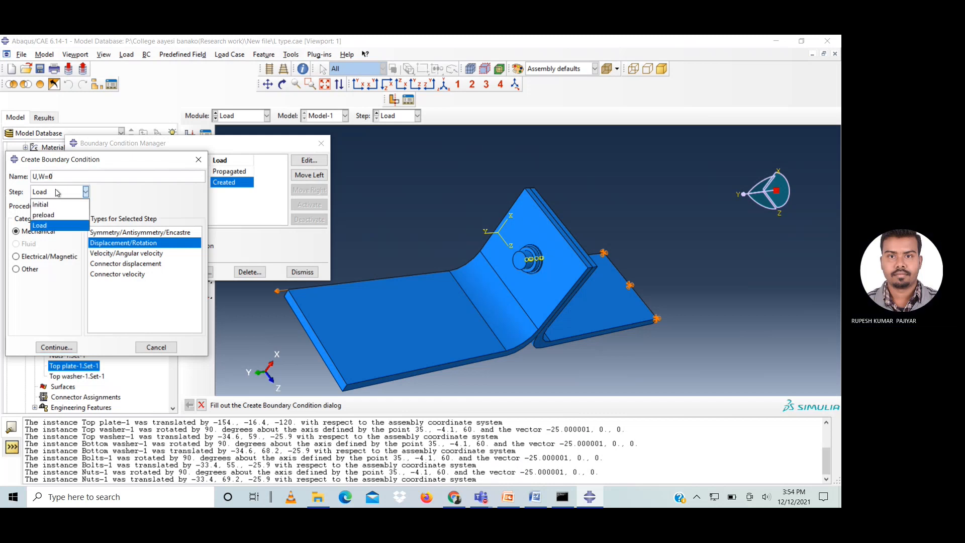
pyautogui.click(54, 206)
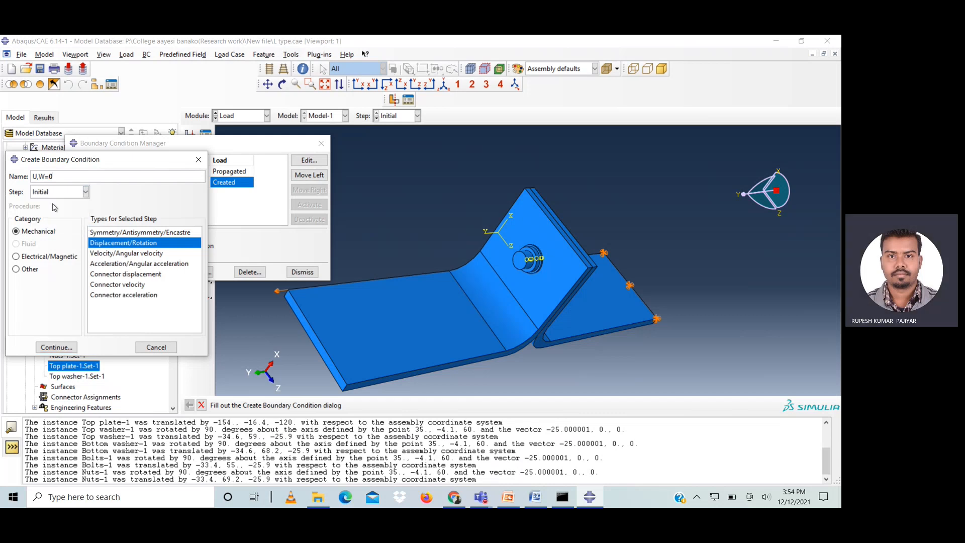
pyautogui.click(70, 348)
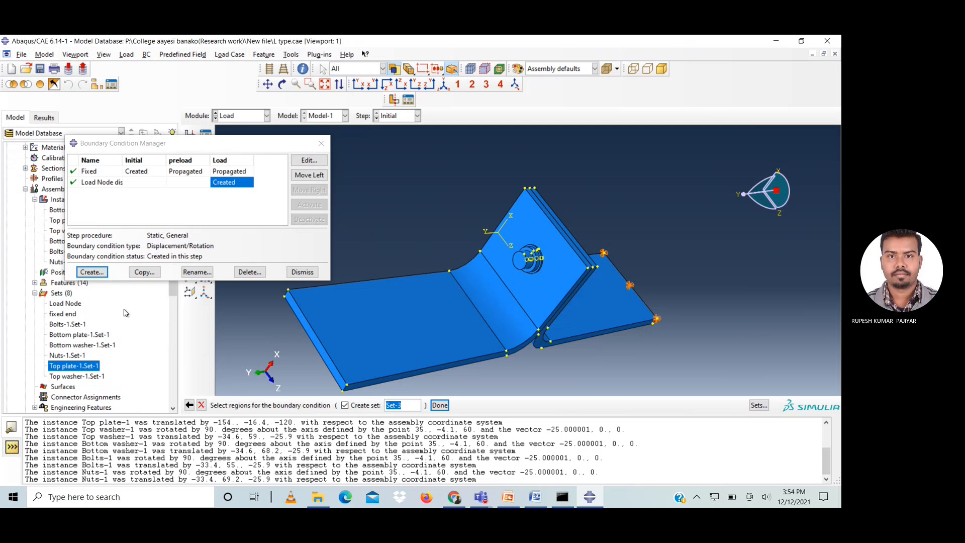
# - Assign the bottom plate's free end face as the region, with its set named u,w=0
pyautogui.write('u,w=0')
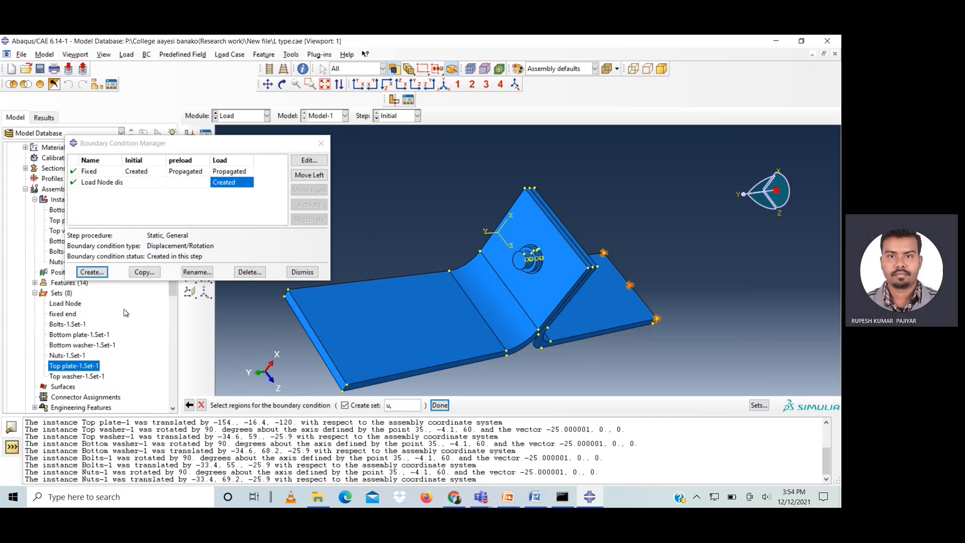
pyautogui.click(444, 408)
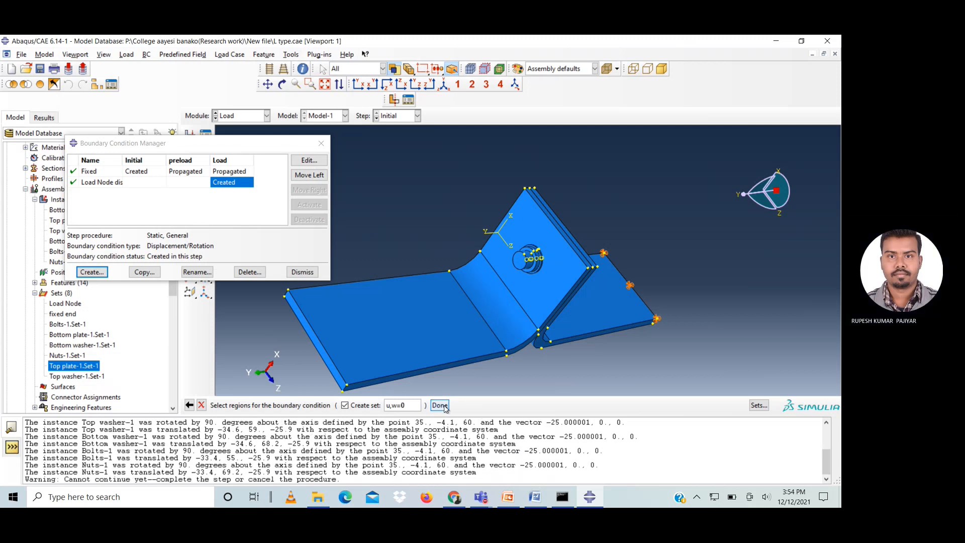
pyautogui.click(314, 347)
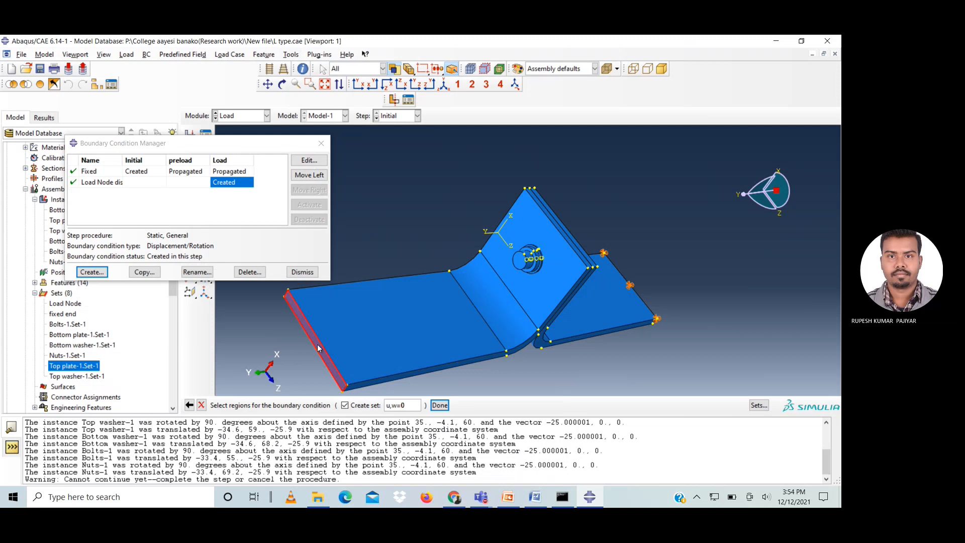
pyautogui.click(440, 405)
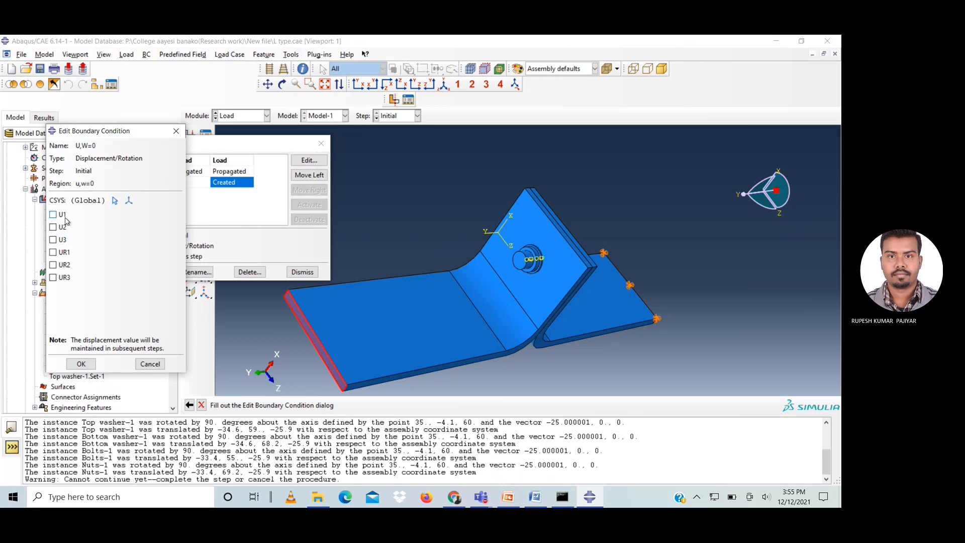
# - Constrain U1 and U3 in the U,W=0 boundary condition and save the model database
pyautogui.click(63, 216)
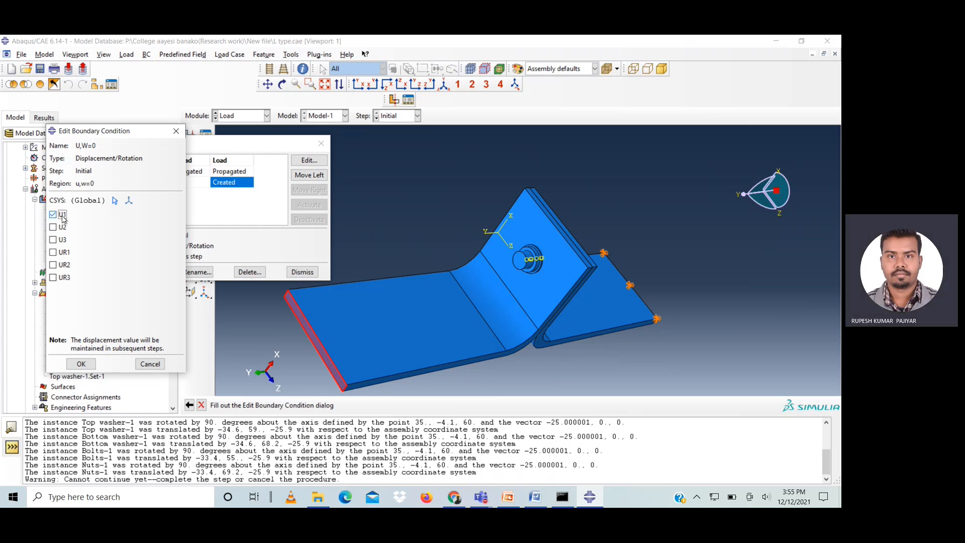
pyautogui.click(62, 241)
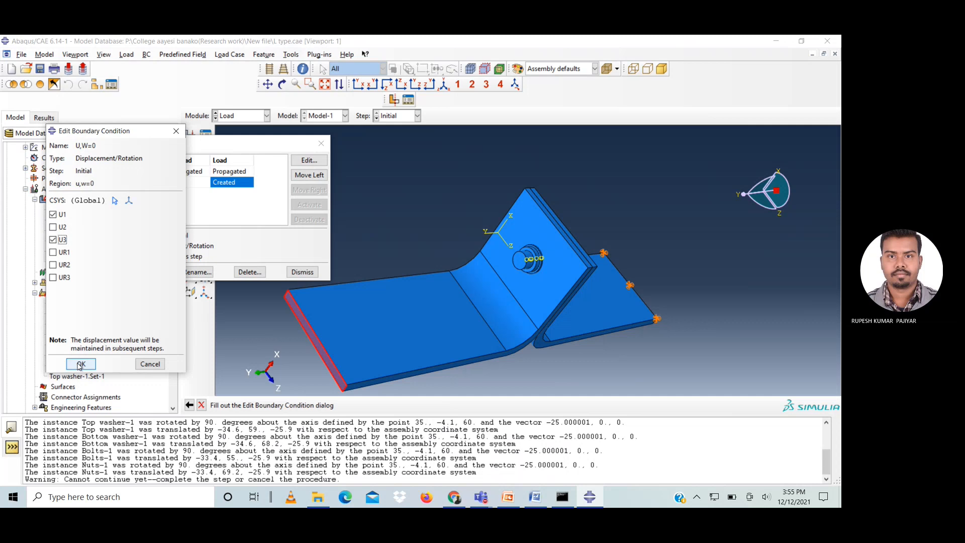
pyautogui.click(81, 364)
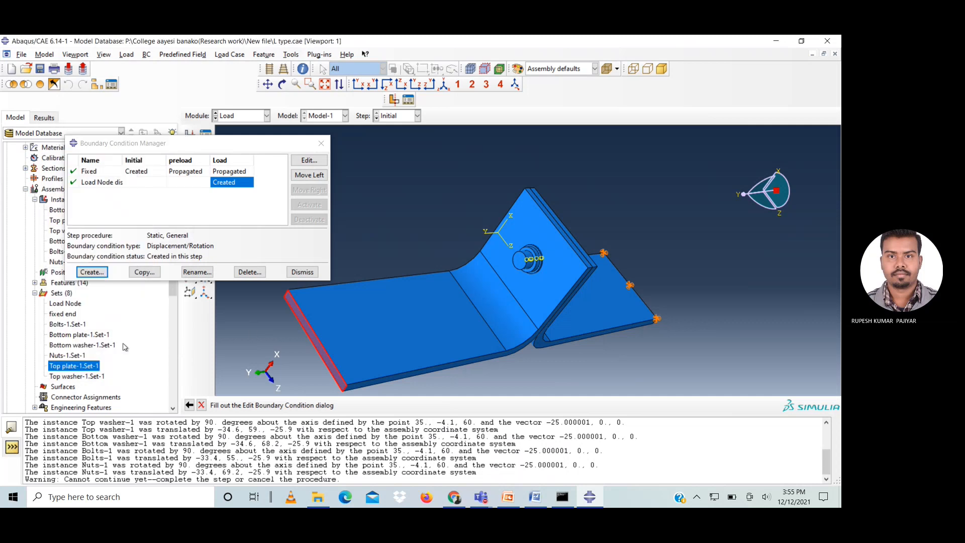
pyautogui.click(303, 272)
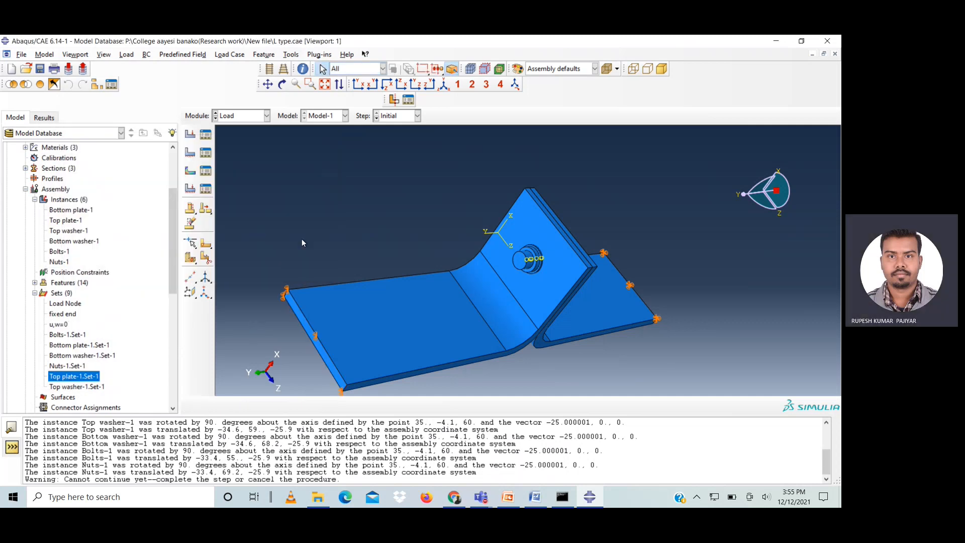
pyautogui.hotkey('ctrl', 's')
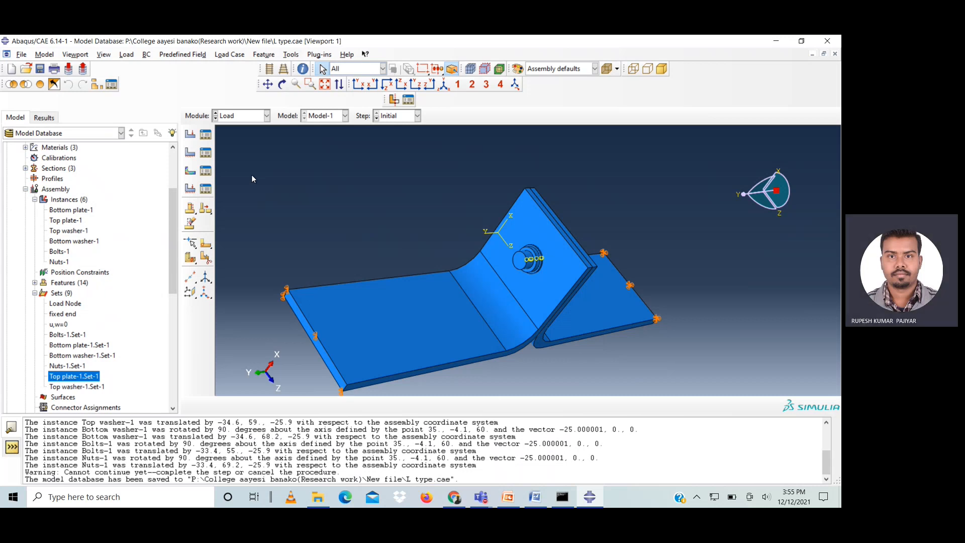
# - In the Part module, add a datum plane to the Bolts part, offset from the shank's end face toward the head
pyautogui.click(242, 117)
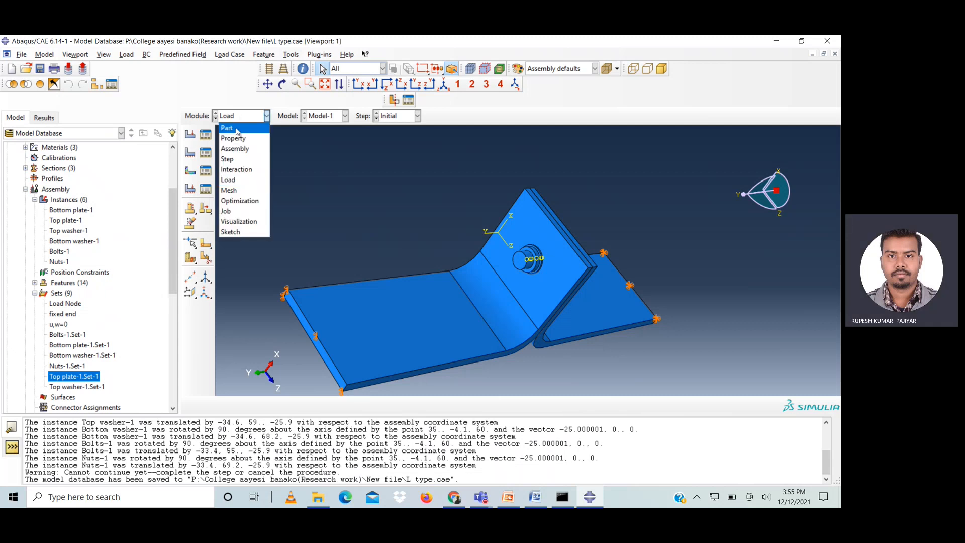
pyautogui.click(229, 127)
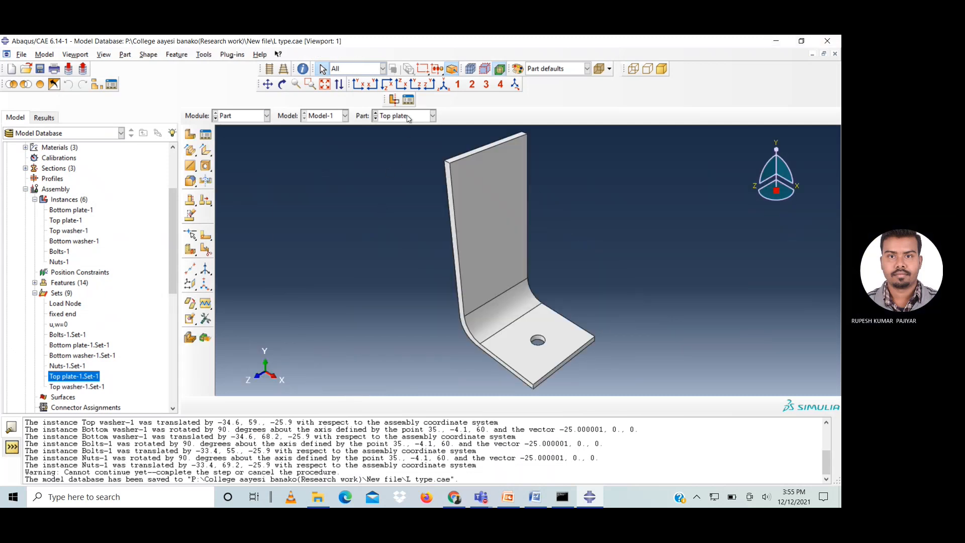
pyautogui.click(407, 117)
pyautogui.click(403, 130)
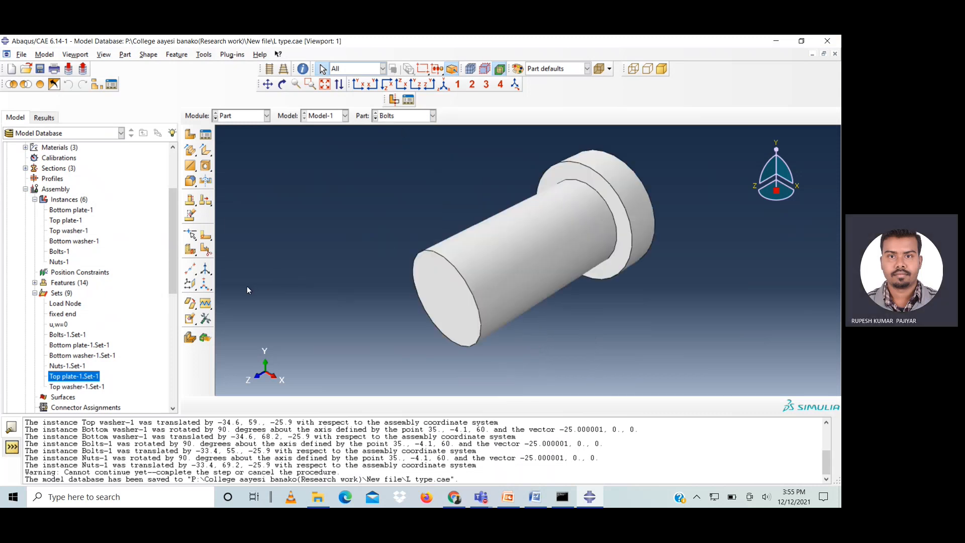
pyautogui.click(191, 285)
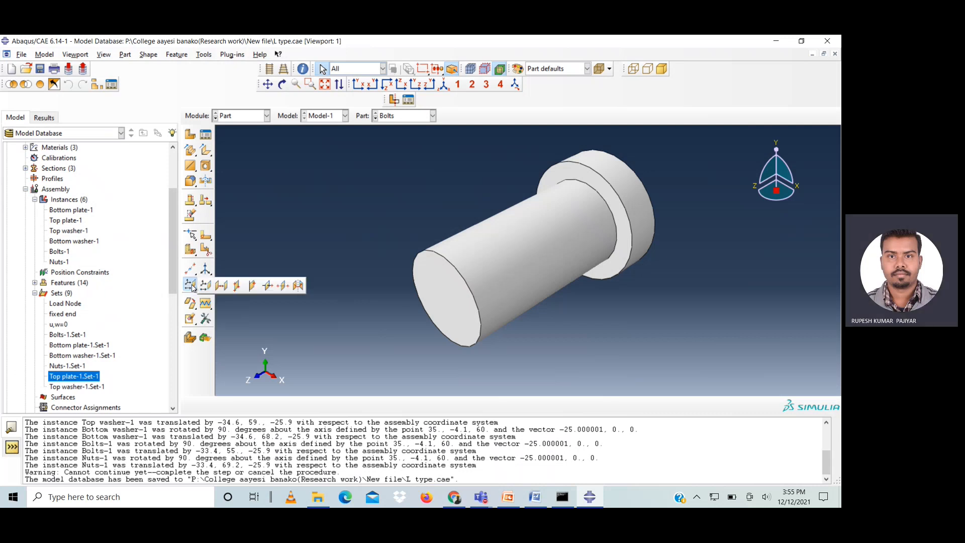
pyautogui.click(222, 286)
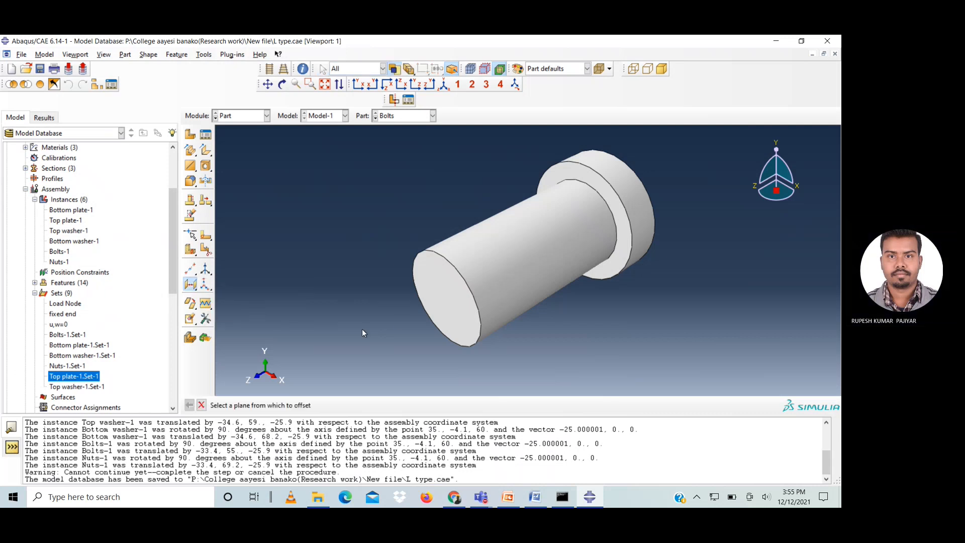
pyautogui.click(441, 301)
pyautogui.click(339, 406)
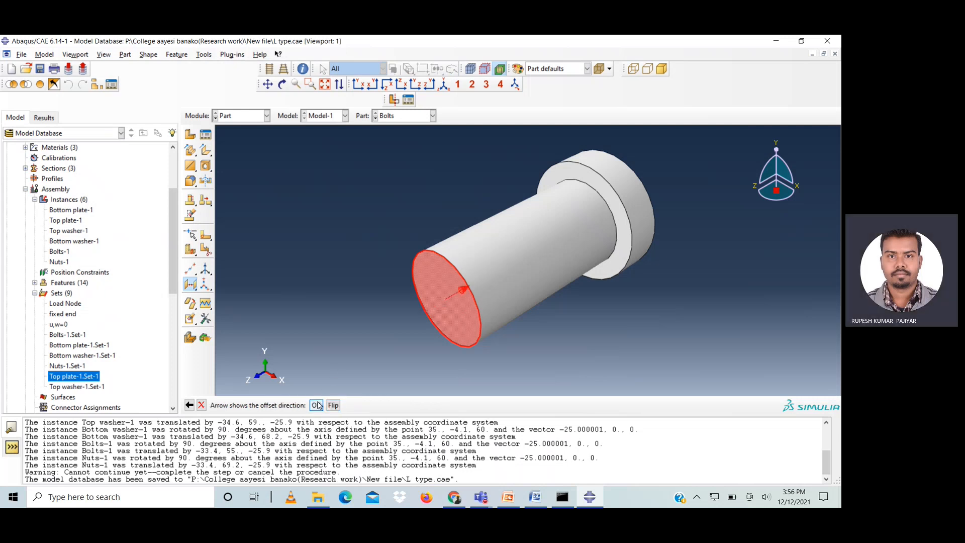
pyautogui.click(316, 405)
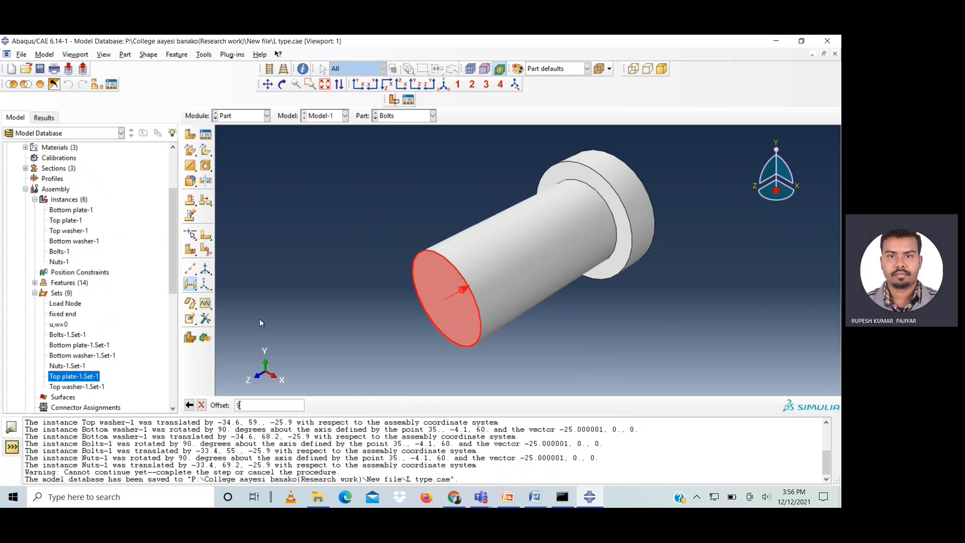
pyautogui.press('Return')
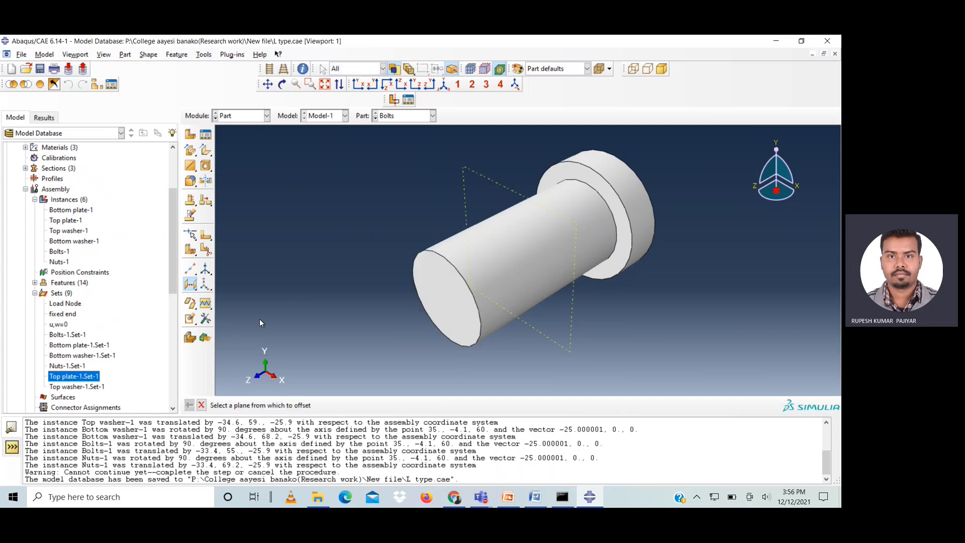
# - Partition the whole bolt cell with the datum plane across its shank
pyautogui.click(206, 250)
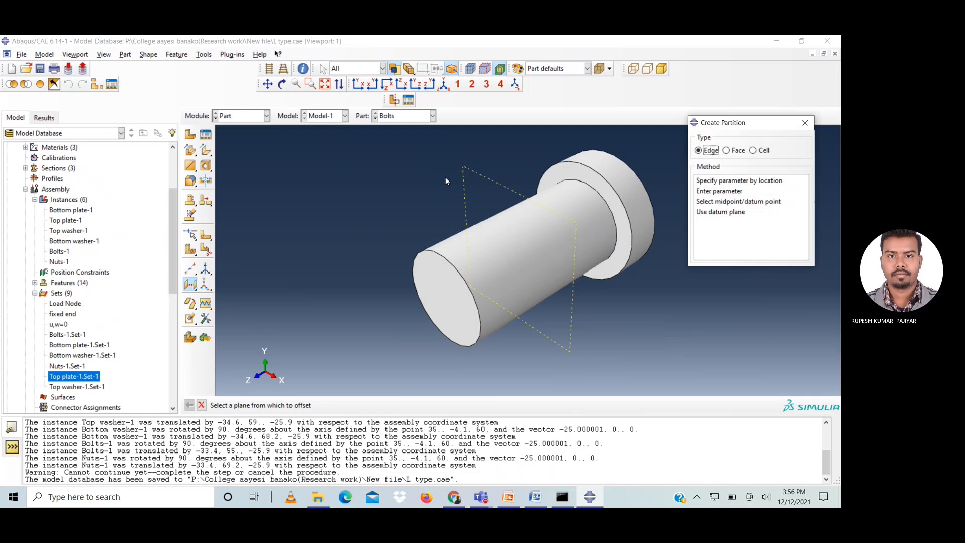
pyautogui.click(757, 150)
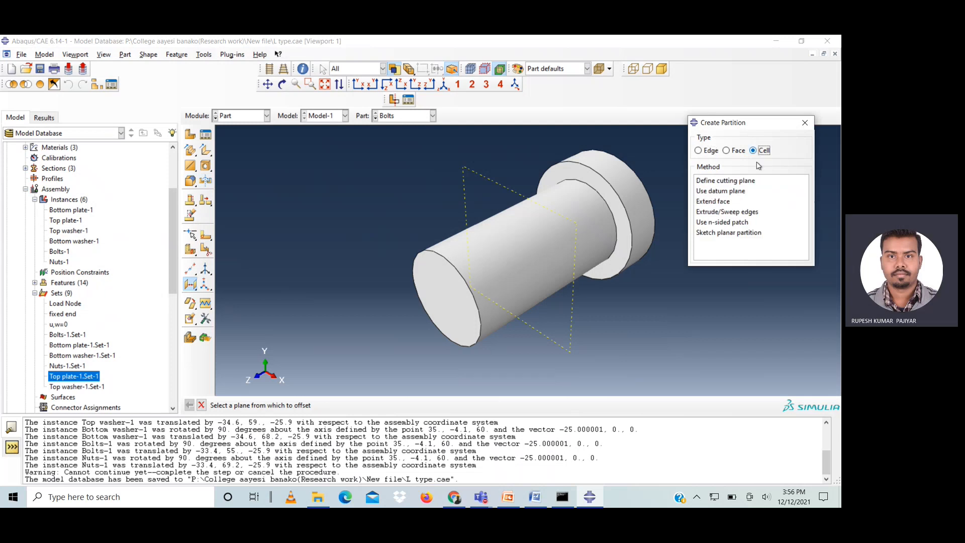
pyautogui.click(724, 191)
pyautogui.moveTo(401, 164); pyautogui.dragTo(683, 360)
pyautogui.click(300, 405)
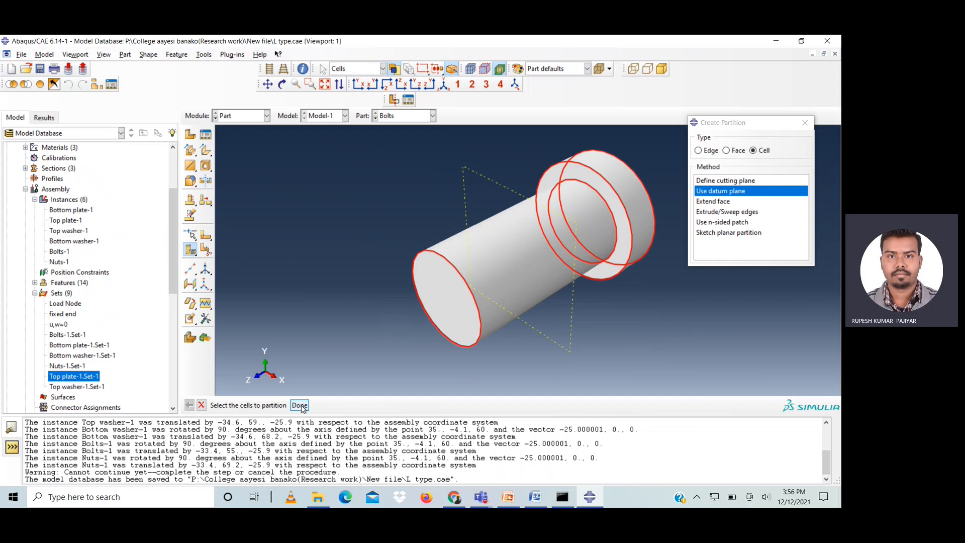
pyautogui.click(595, 325)
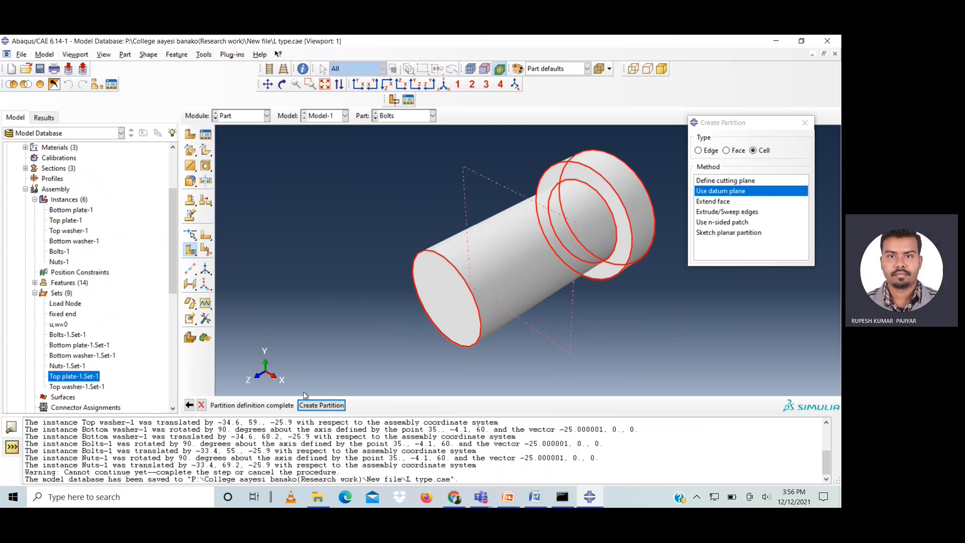
pyautogui.click(311, 406)
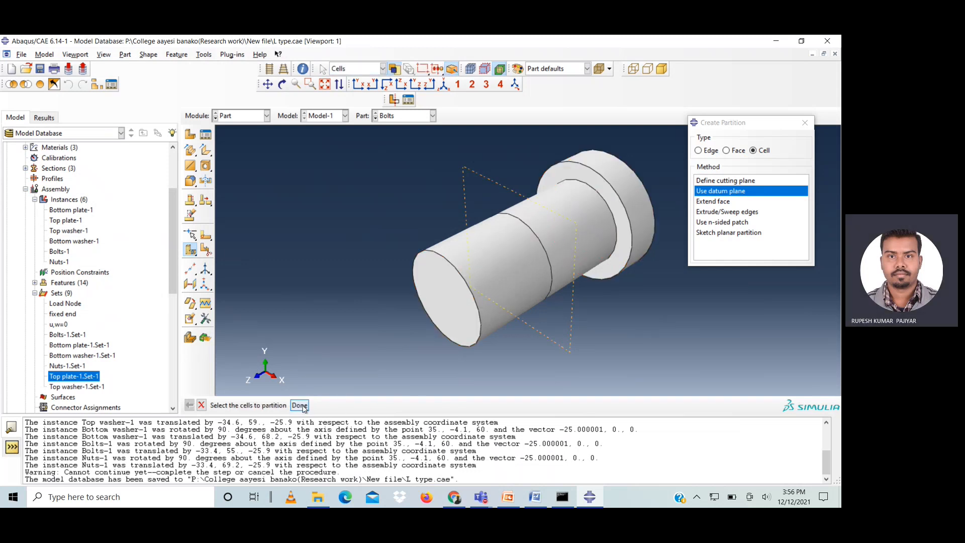
pyautogui.click(300, 405)
pyautogui.click(804, 123)
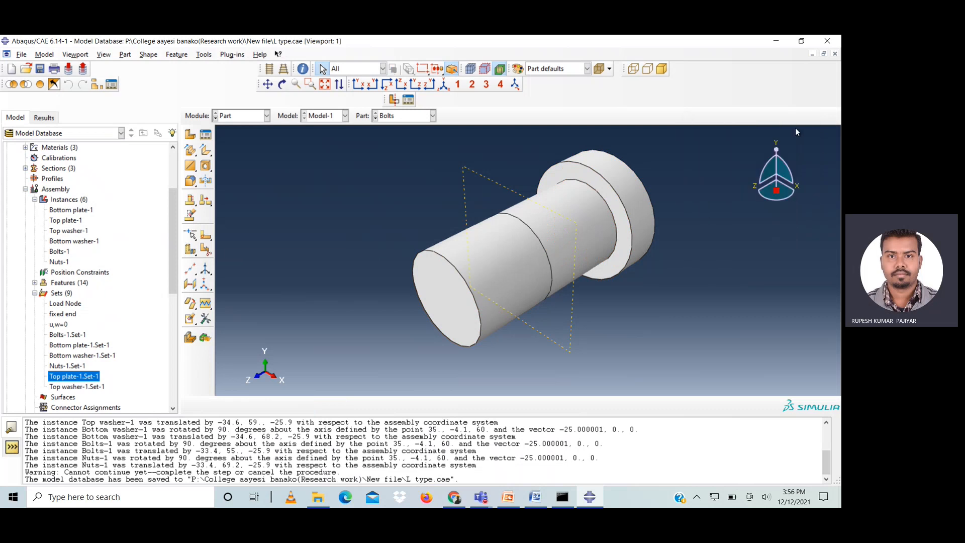
# - In the Load module, start a mechanical Bolt load named BoltLoad in the preload step
pyautogui.click(237, 116)
pyautogui.click(230, 183)
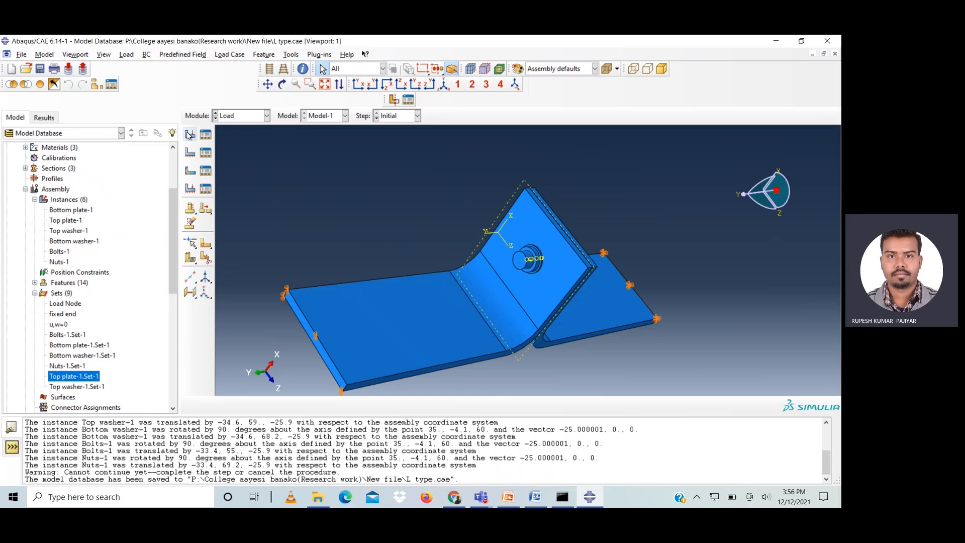
pyautogui.click(205, 134)
pyautogui.click(77, 302)
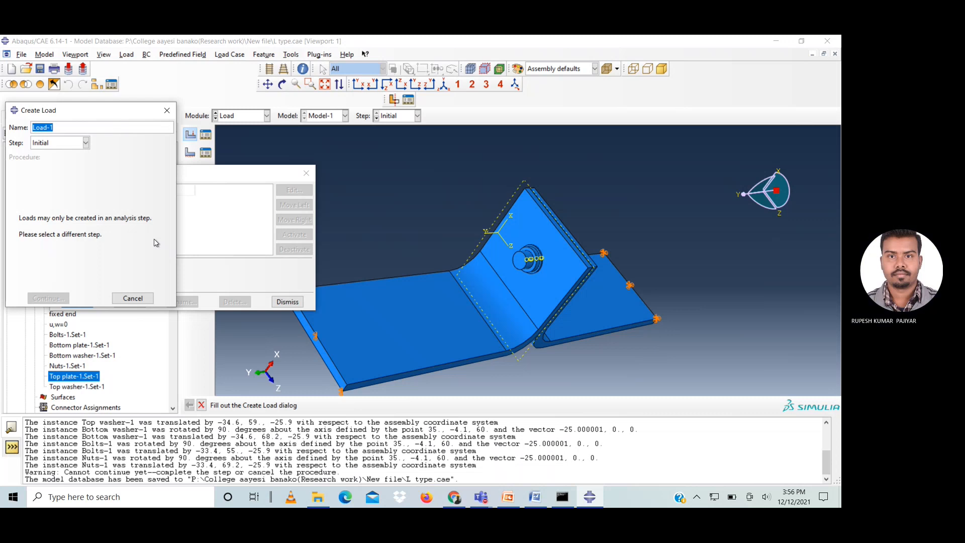
pyautogui.write('BoltLoad')
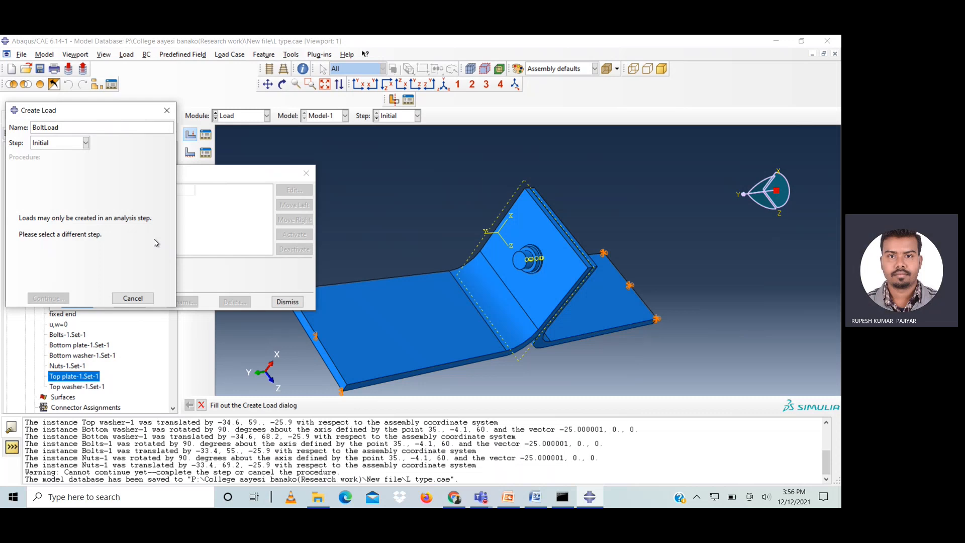
pyautogui.click(66, 143)
pyautogui.click(60, 158)
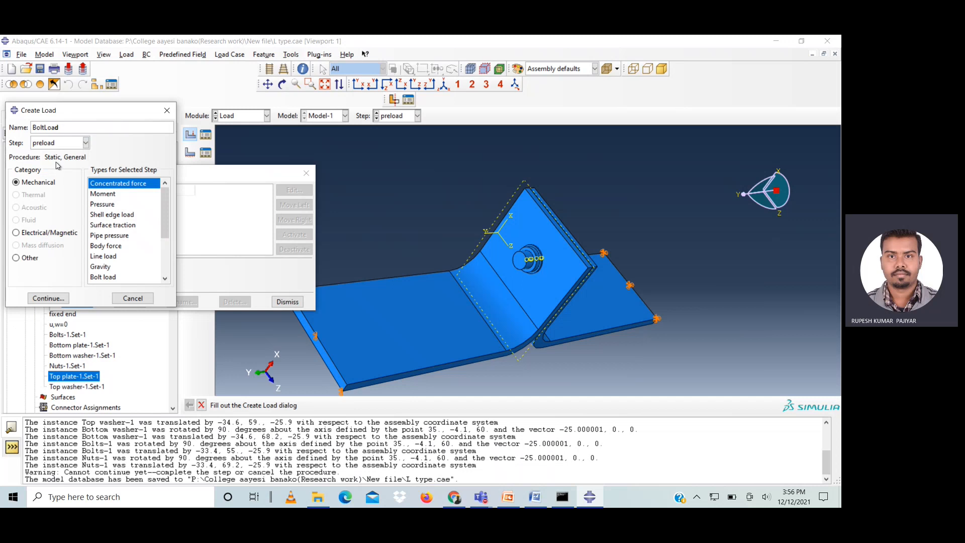
pyautogui.click(106, 277)
pyautogui.click(62, 297)
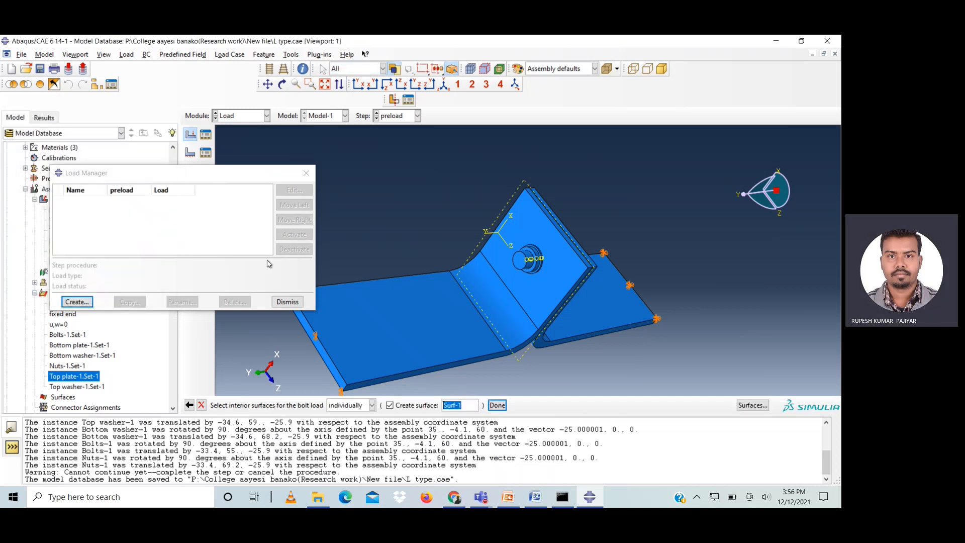
pyautogui.click(752, 396)
pyautogui.click(752, 405)
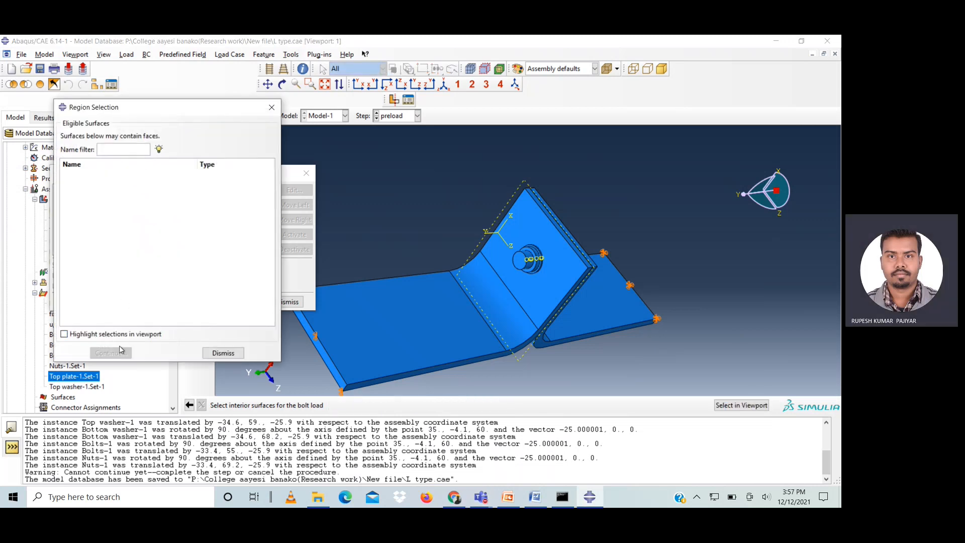
pyautogui.click(217, 354)
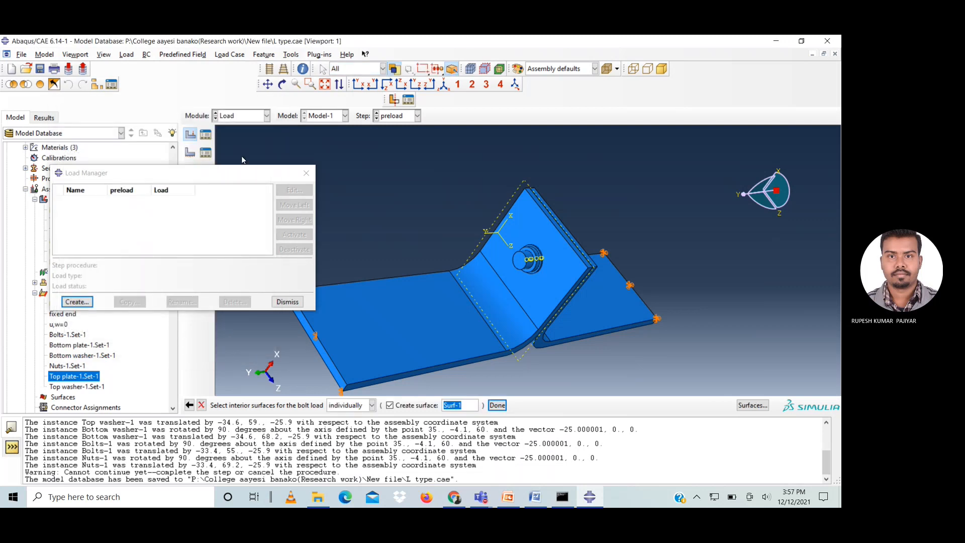
# - Replace the displayed assembly with only the Bolts-1 instance using a display group
pyautogui.click(97, 86)
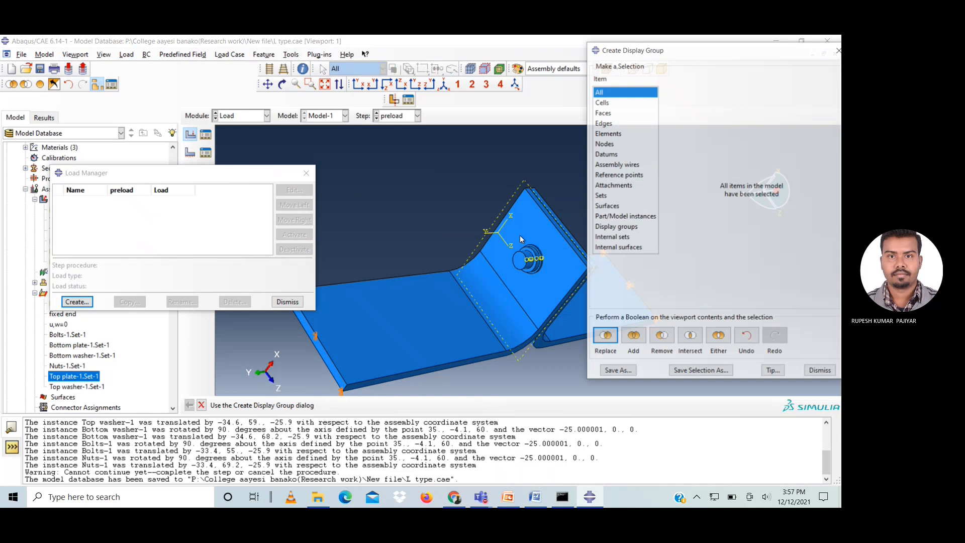
pyautogui.click(623, 217)
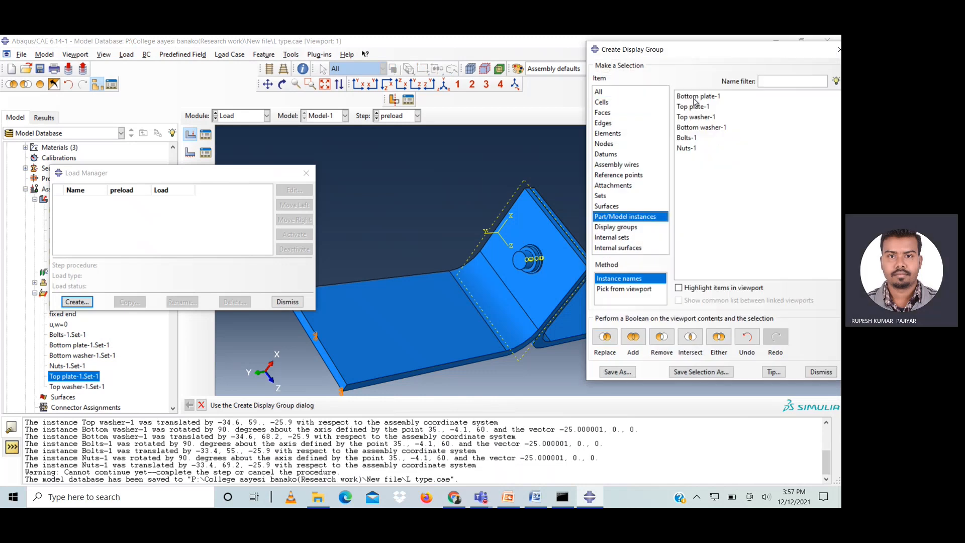
pyautogui.click(688, 137)
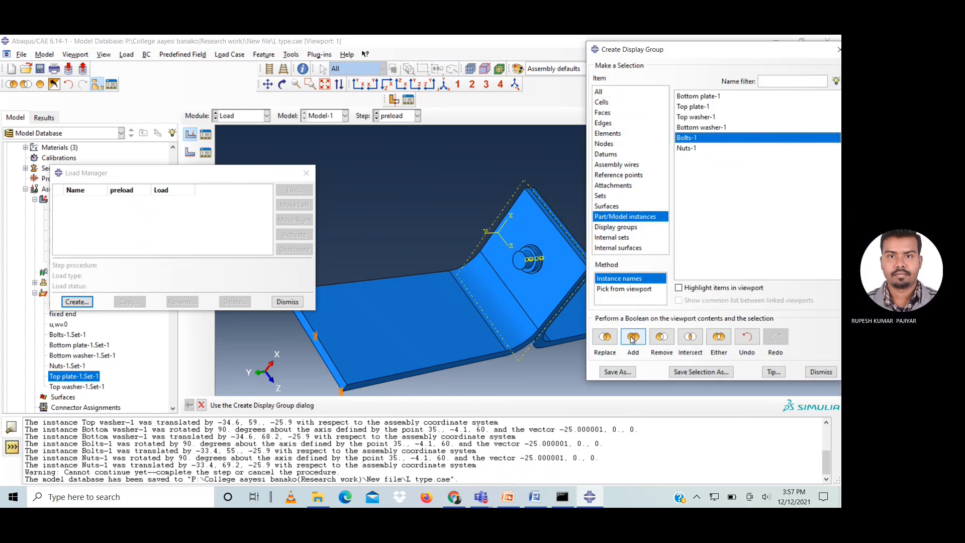
pyautogui.click(605, 337)
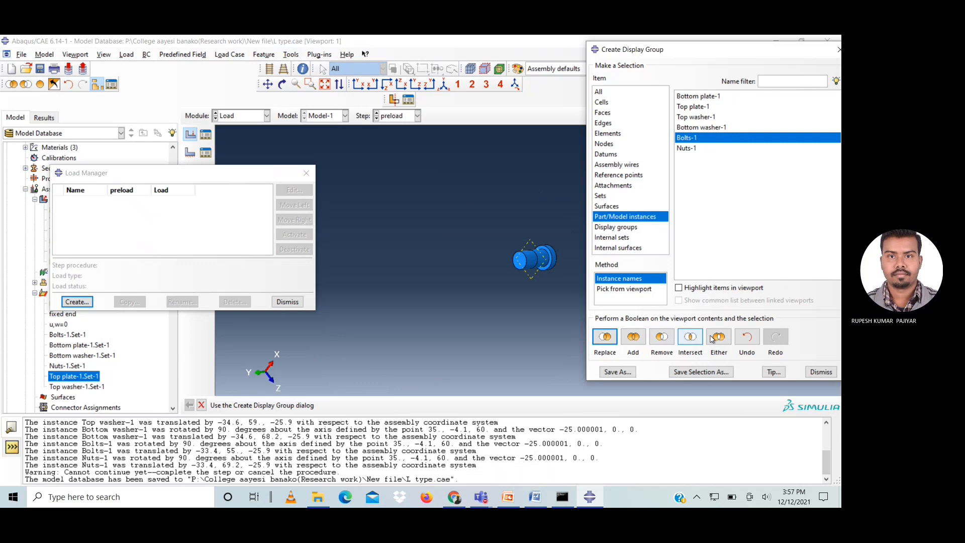
pyautogui.click(821, 372)
# - Select the bolt's internal partition face by angle, name its surface BoltMidSurf, and choose the Purple side for the bolt load
pyautogui.click(282, 84)
pyautogui.moveTo(509, 217); pyautogui.dragTo(489, 284)
pyautogui.press('Escape')
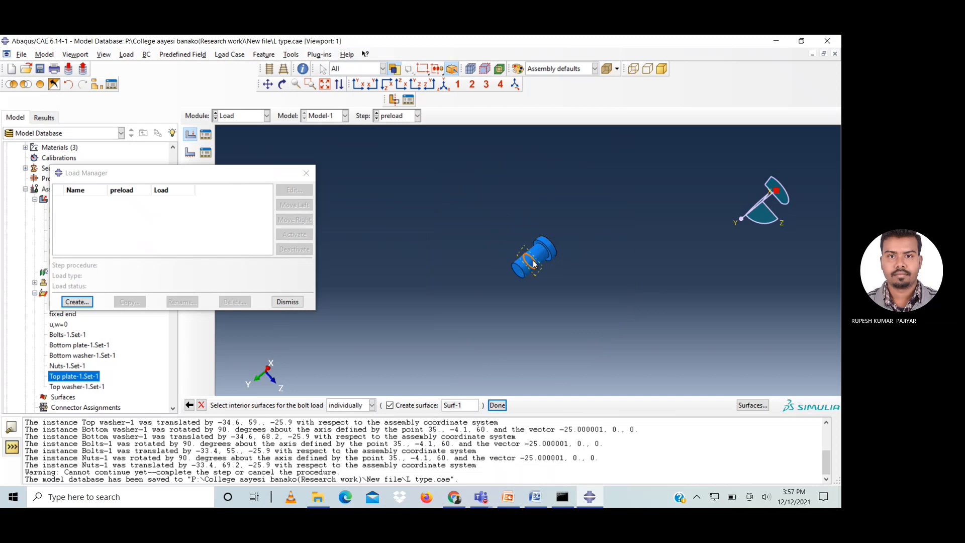
pyautogui.click(372, 405)
pyautogui.click(346, 422)
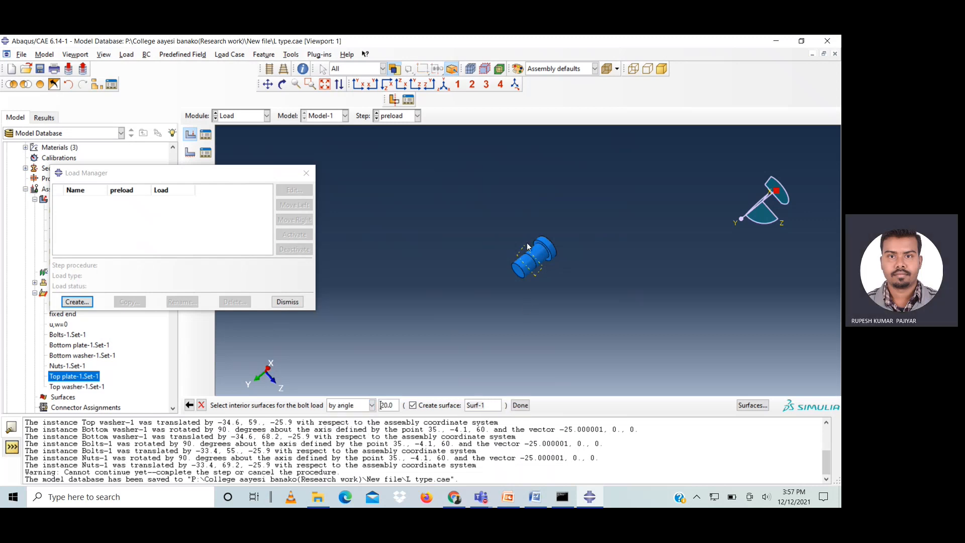
pyautogui.scroll(3, 530, 301)
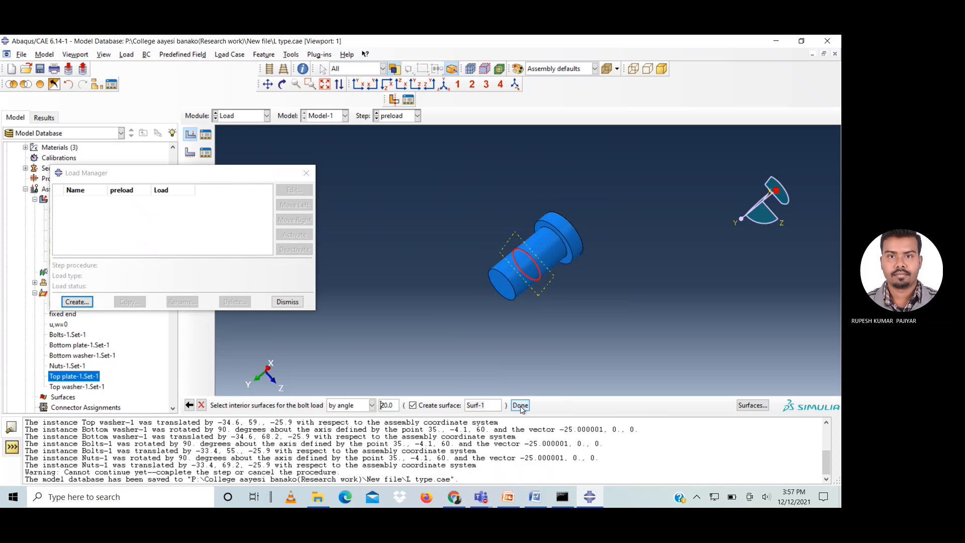
pyautogui.moveTo(490, 406); pyautogui.dragTo(466, 411)
pyautogui.write('BoltMid')
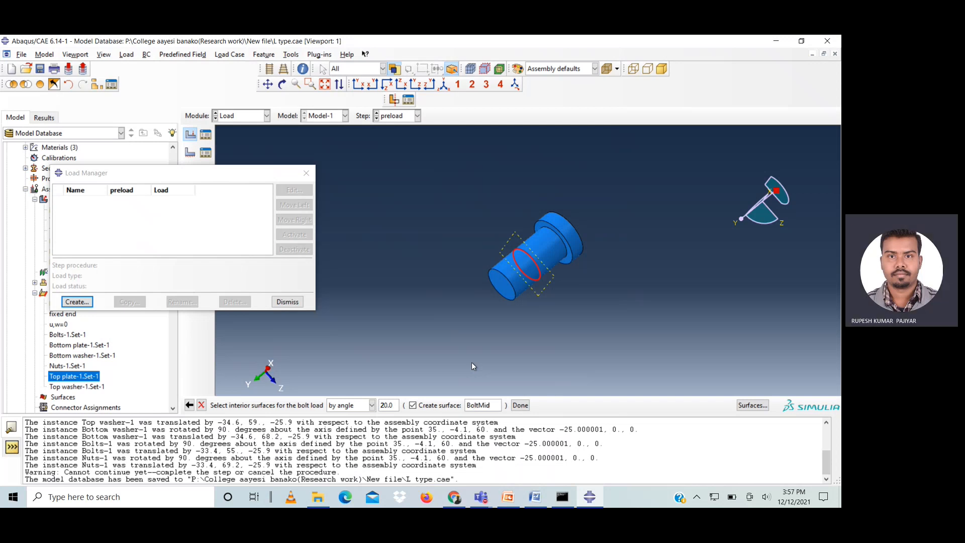
pyautogui.write('Surf')
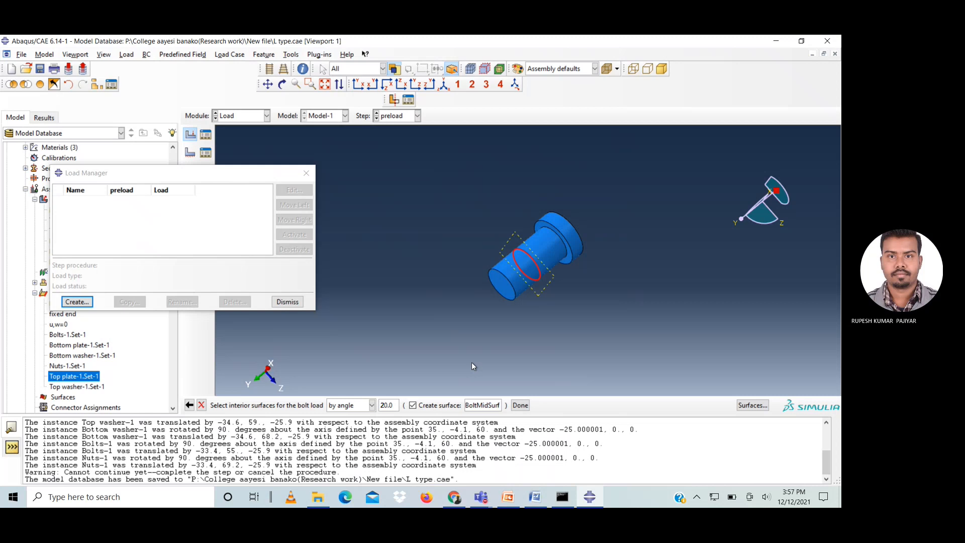
pyautogui.click(520, 406)
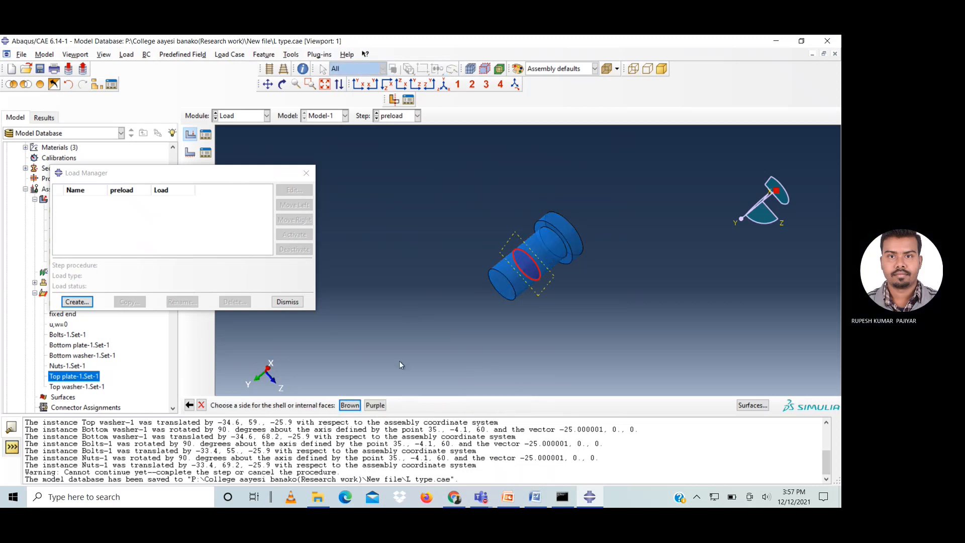
pyautogui.click(375, 405)
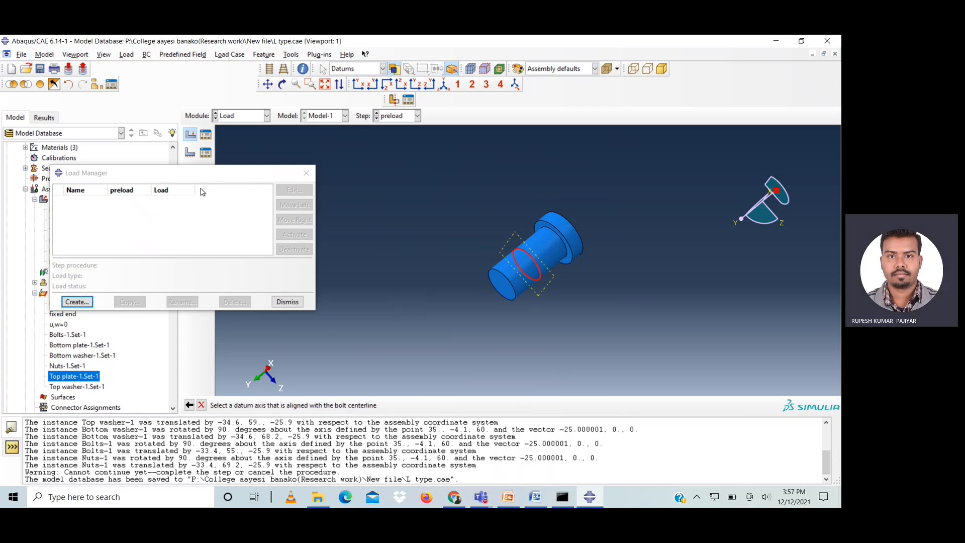
# - Create a two-point datum axis along the bolt centerline, from the shank end's centre to the head face's centre
pyautogui.click(283, 302)
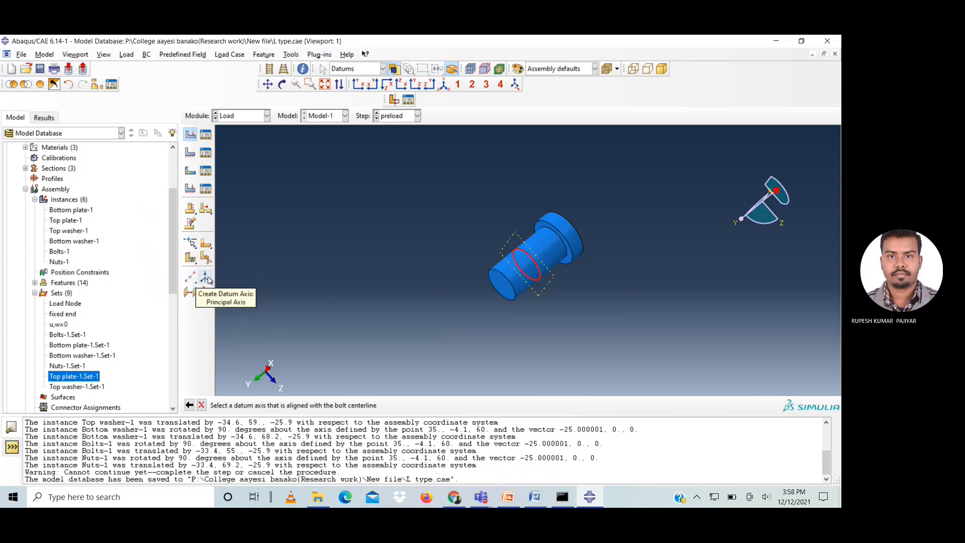
pyautogui.moveTo(209, 280); pyautogui.dragTo(267, 278)
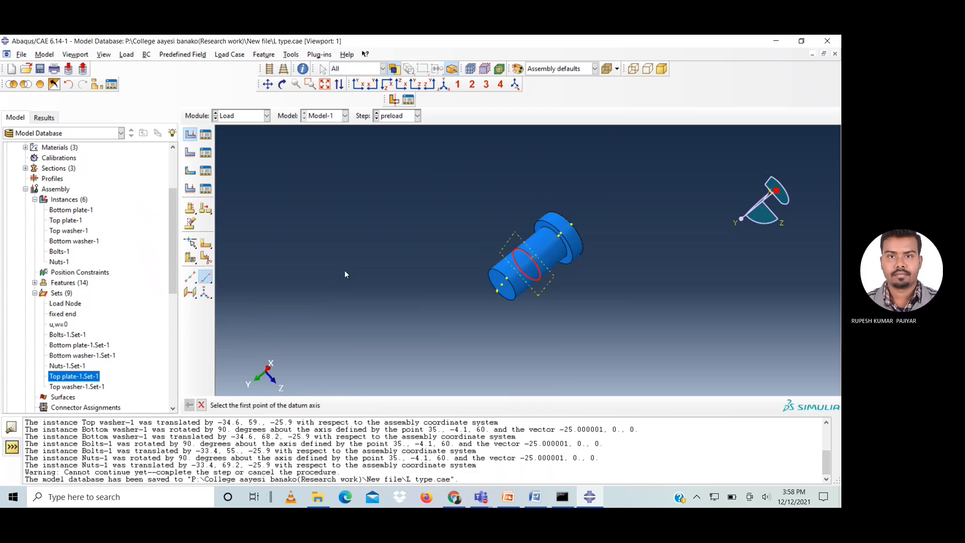
pyautogui.click(501, 285)
pyautogui.click(282, 84)
pyautogui.moveTo(583, 215); pyautogui.dragTo(517, 276)
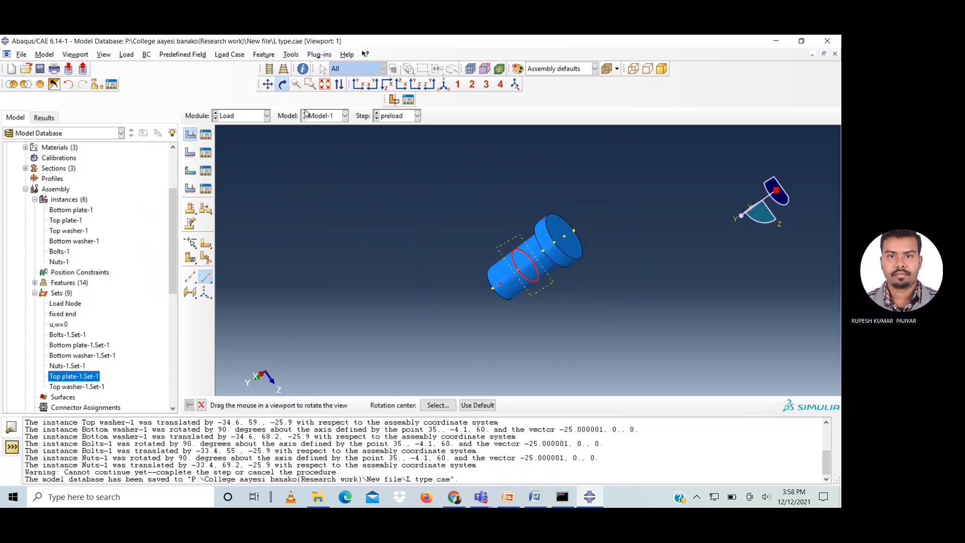
pyautogui.click(283, 85)
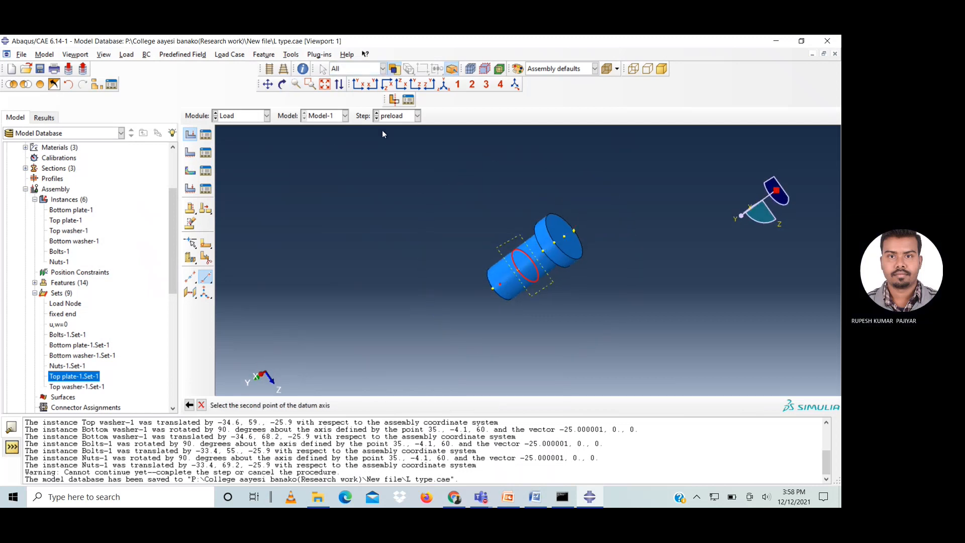
pyautogui.click(564, 239)
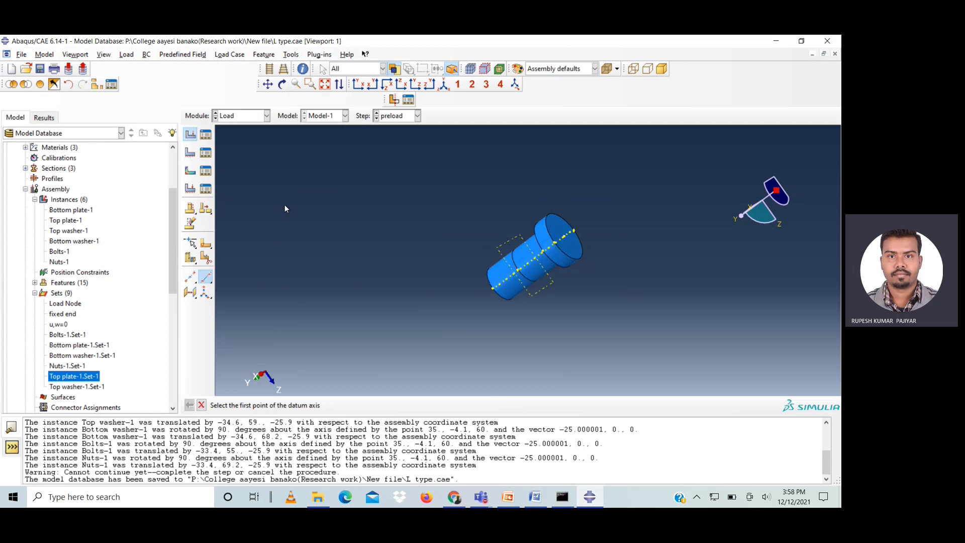
pyautogui.click(282, 84)
pyautogui.moveTo(533, 262); pyautogui.dragTo(543, 284)
pyautogui.click(283, 85)
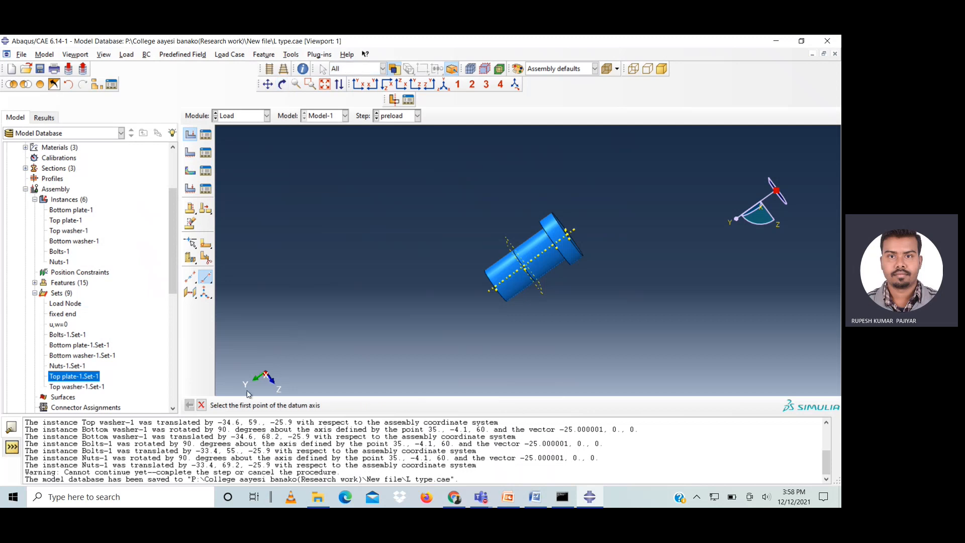
pyautogui.click(201, 405)
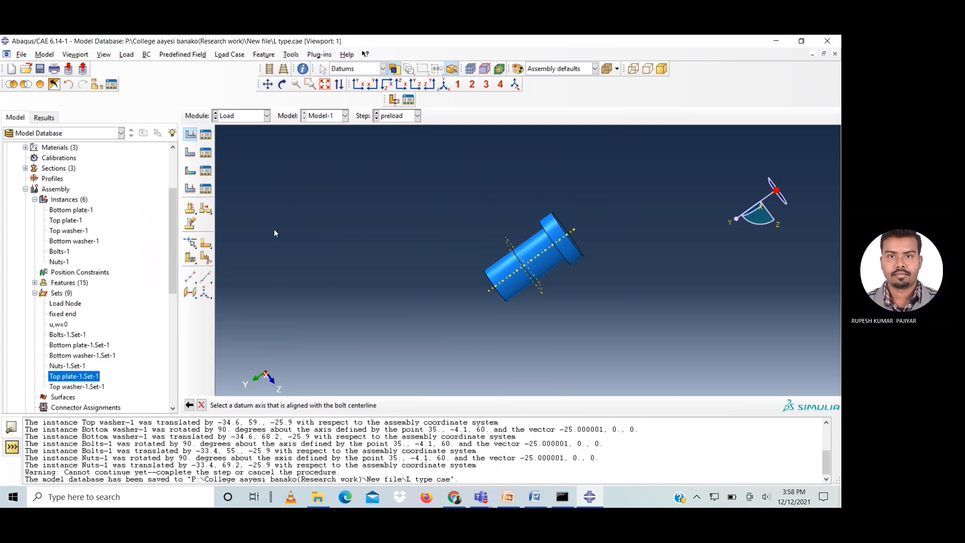
# - Pick the centerline datum axis as the bolt axis and define the BoltLoad magnitude with the Apply force method
pyautogui.click(571, 231)
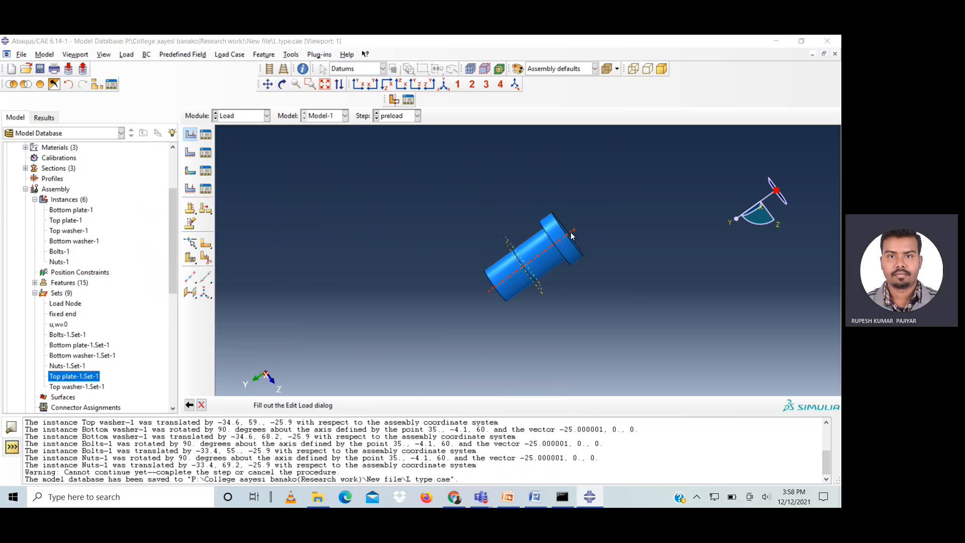
pyautogui.click(225, 221)
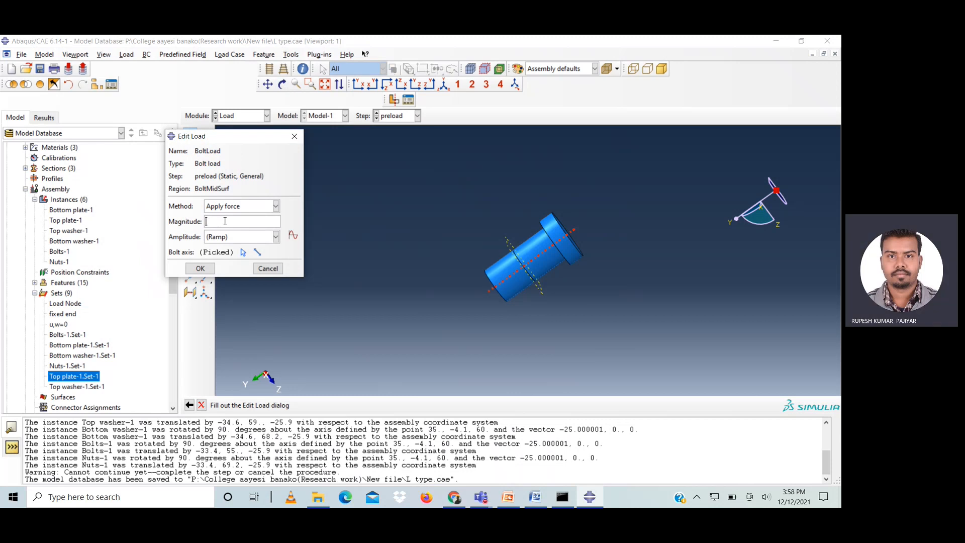
pyautogui.click(200, 268)
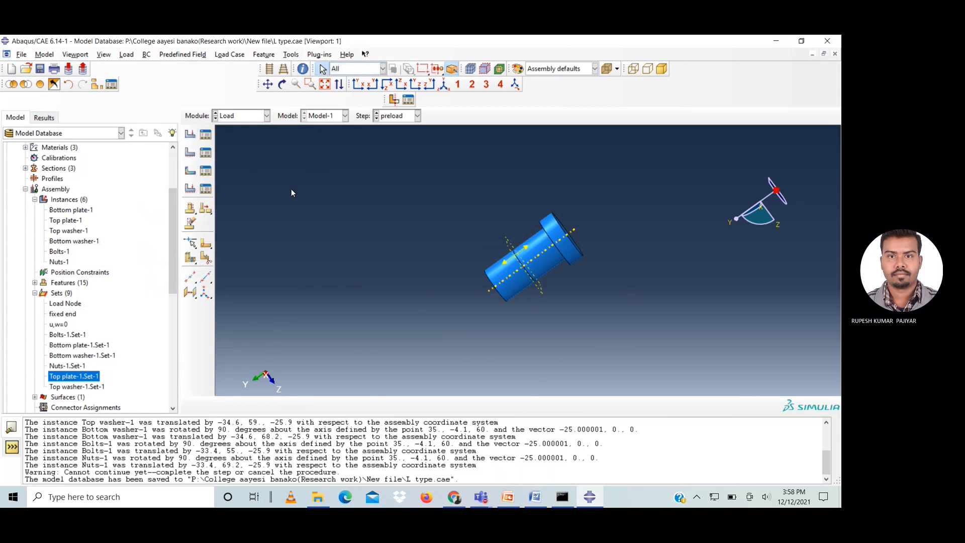
# - Change BoltLoad's method to Fix at current length in the Load step and review its definition in the preload step
pyautogui.click(206, 134)
pyautogui.click(176, 201)
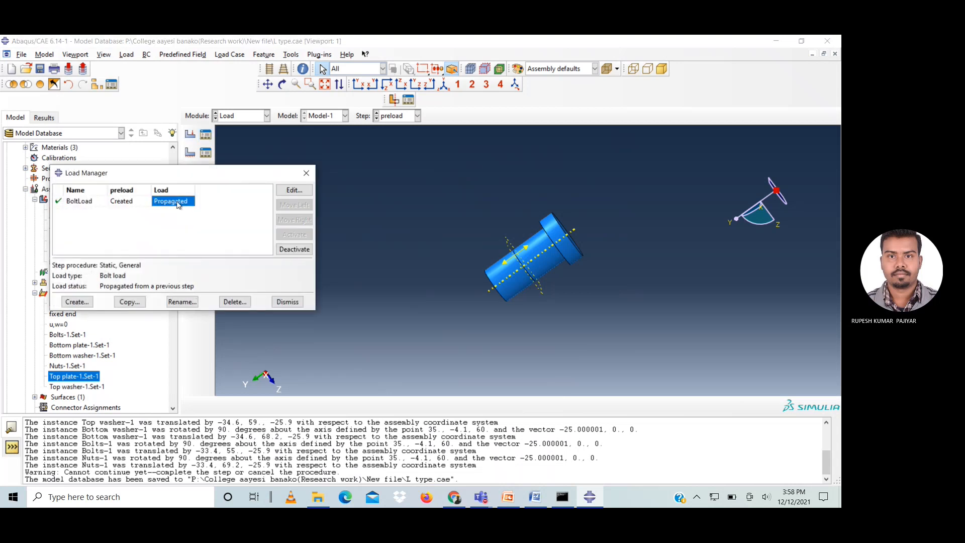
pyautogui.click(294, 191)
pyautogui.click(249, 209)
pyautogui.click(246, 238)
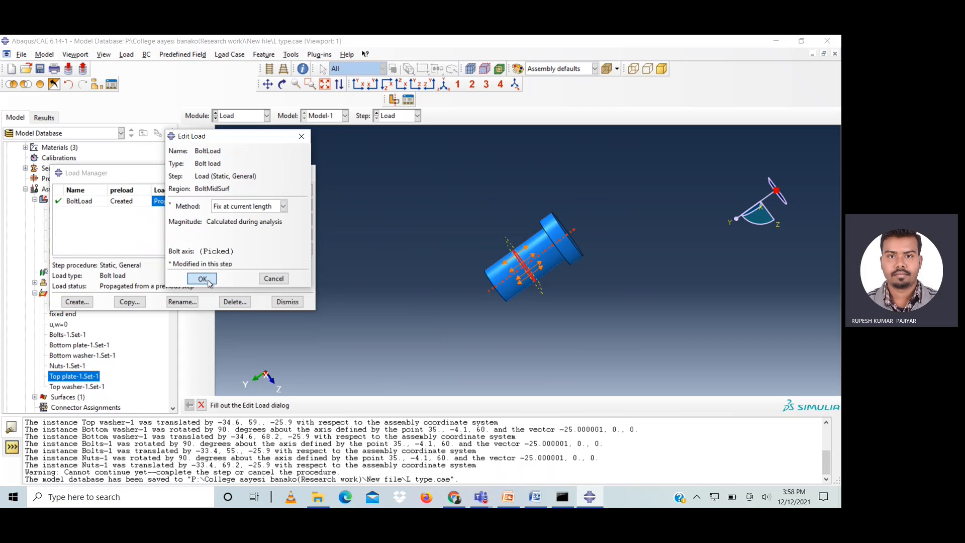
pyautogui.click(209, 283)
pyautogui.click(133, 203)
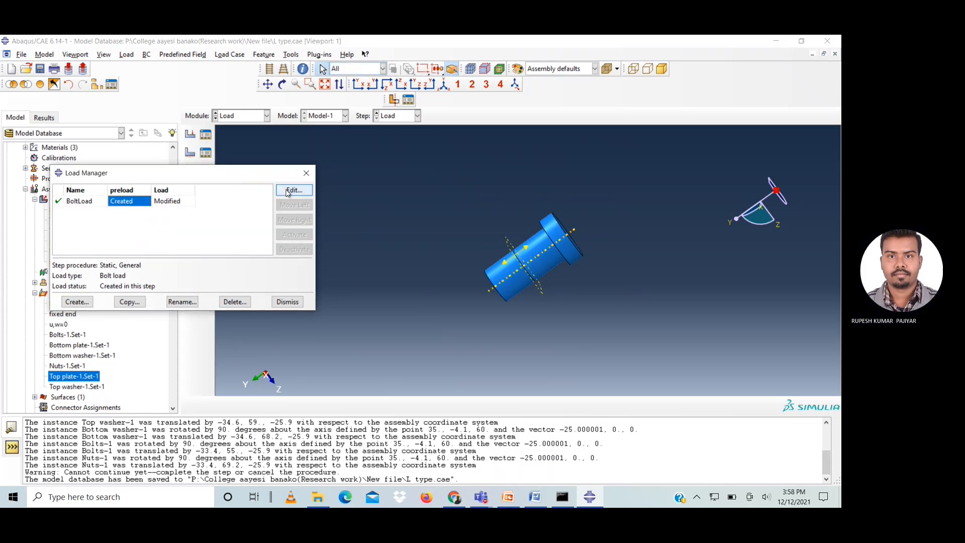
pyautogui.click(288, 193)
pyautogui.click(267, 267)
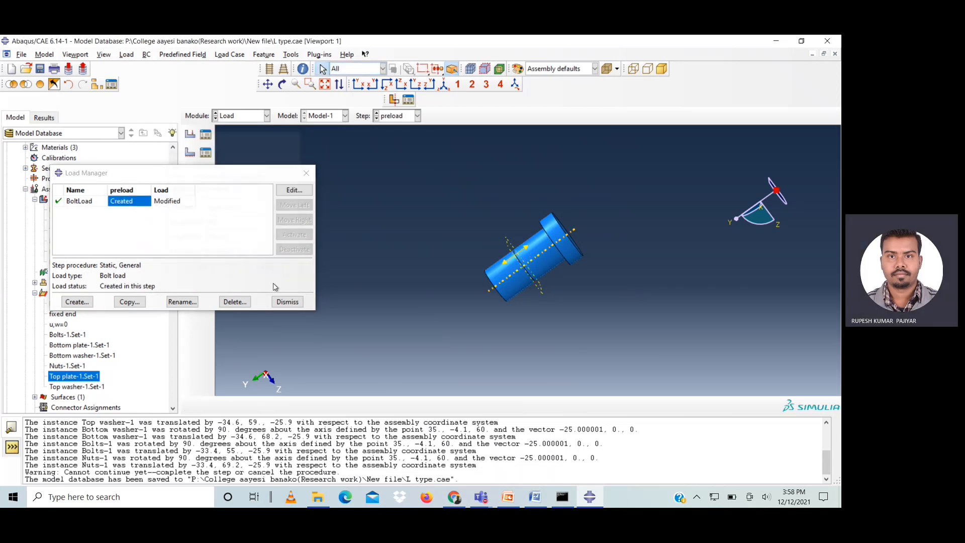
pyautogui.click(288, 301)
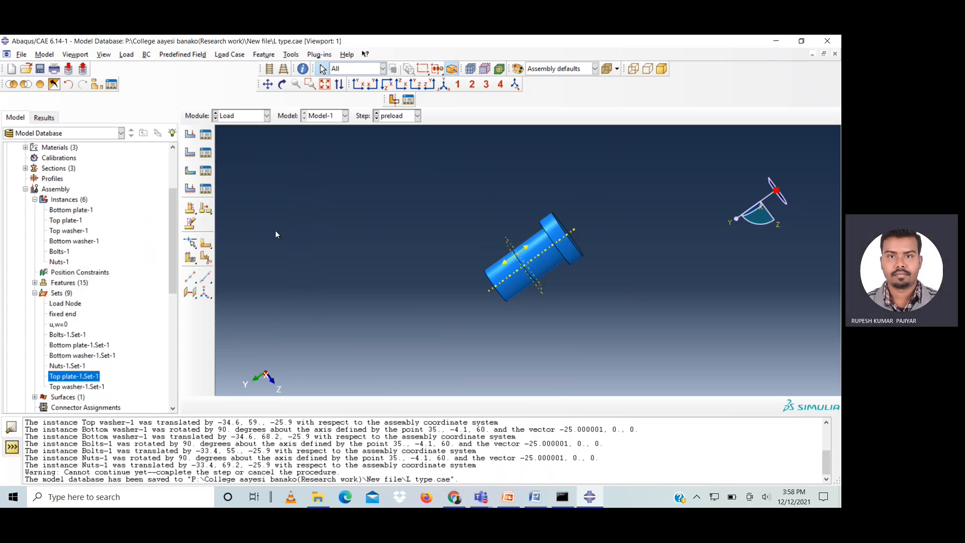
# - Save the model database and display the Bolts part in the Mesh module with its head face in view
pyautogui.hotkey('ctrl', 's')
pyautogui.click(242, 116)
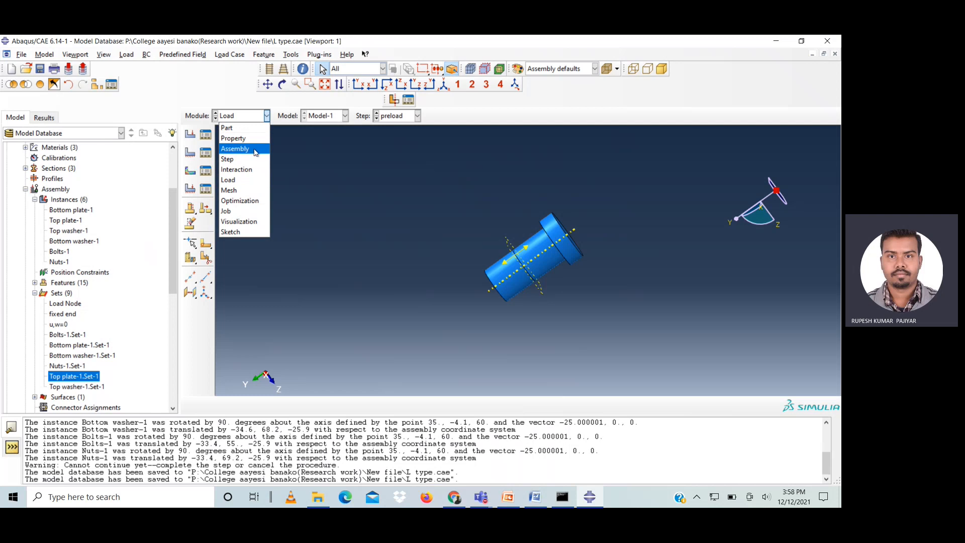
pyautogui.click(238, 192)
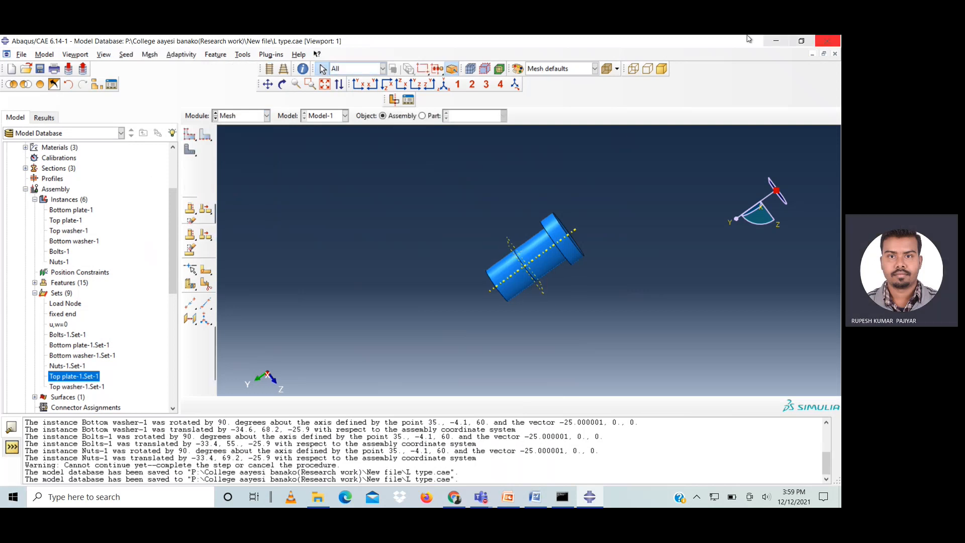
pyautogui.click(422, 115)
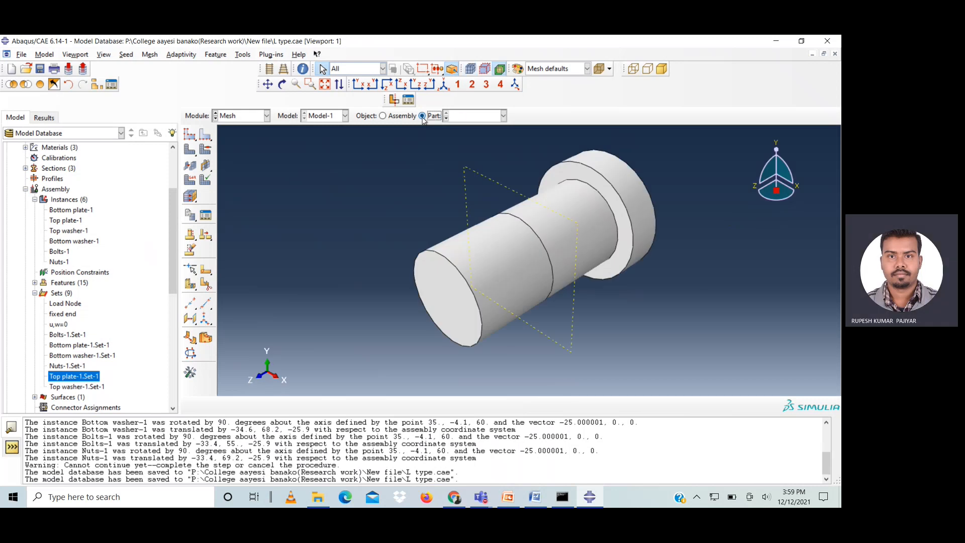
pyautogui.click(479, 116)
pyautogui.click(478, 129)
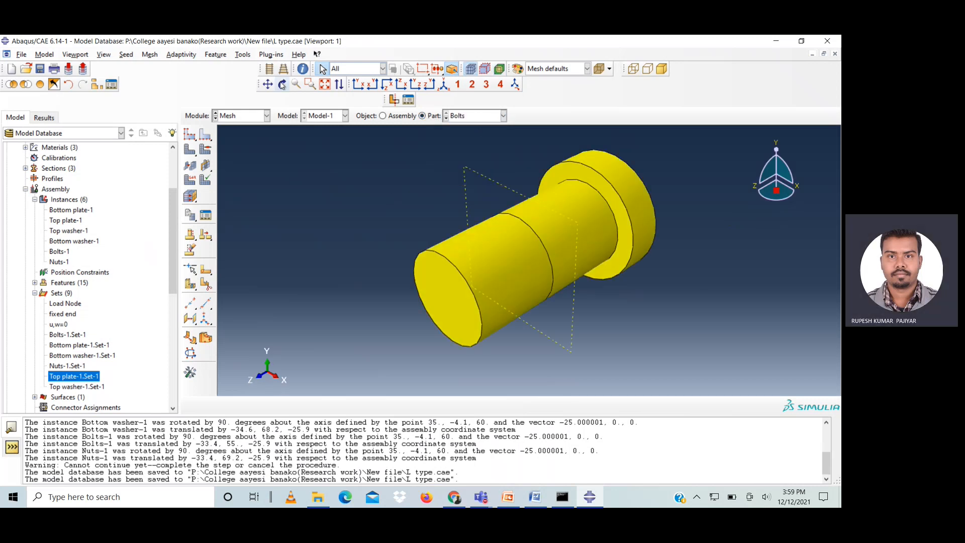
pyautogui.click(282, 84)
pyautogui.moveTo(515, 189); pyautogui.dragTo(511, 290)
pyautogui.click(283, 85)
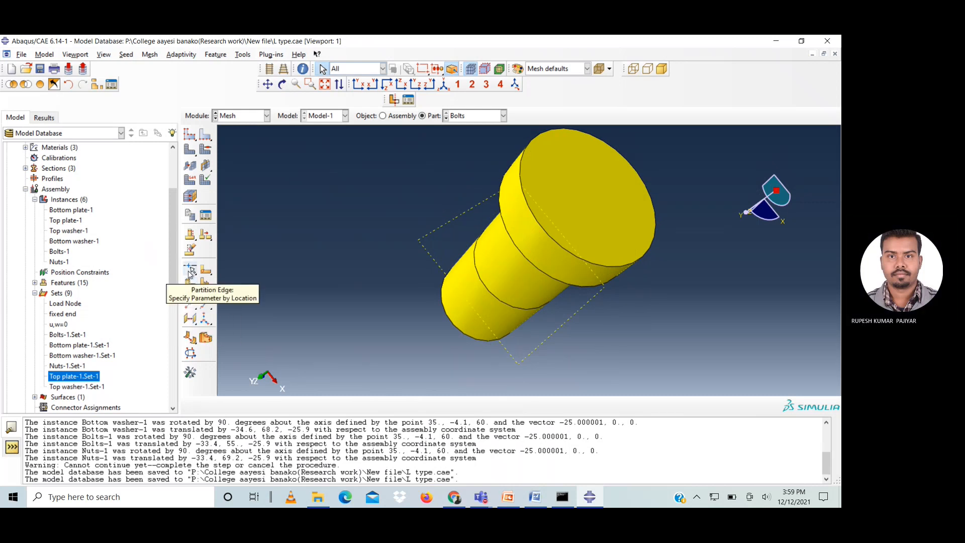
# - In the Part module, start a sketched face partition on the outer end face of the bolt head, using its circular edge for orientation
pyautogui.click(241, 116)
pyautogui.click(238, 129)
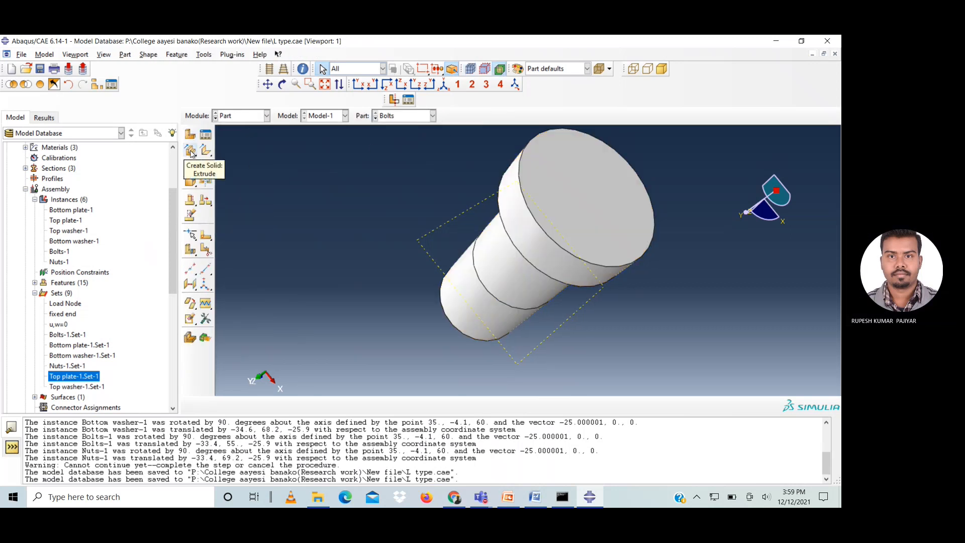
pyautogui.click(205, 235)
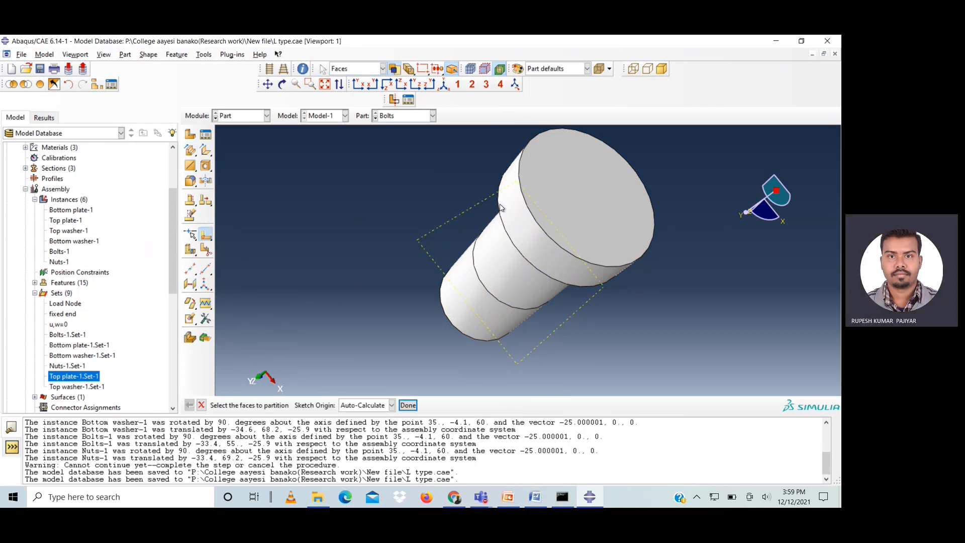
pyautogui.click(558, 191)
pyautogui.click(409, 405)
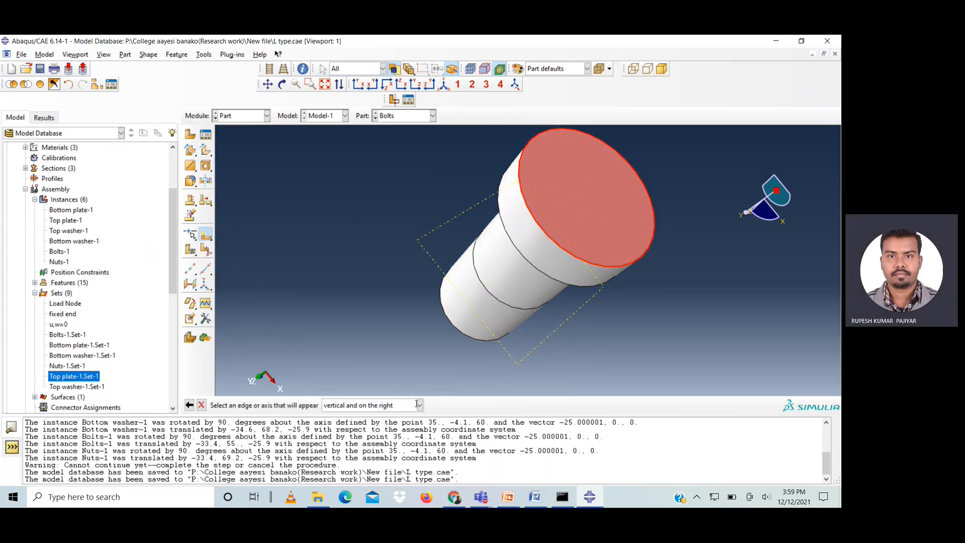
pyautogui.click(649, 203)
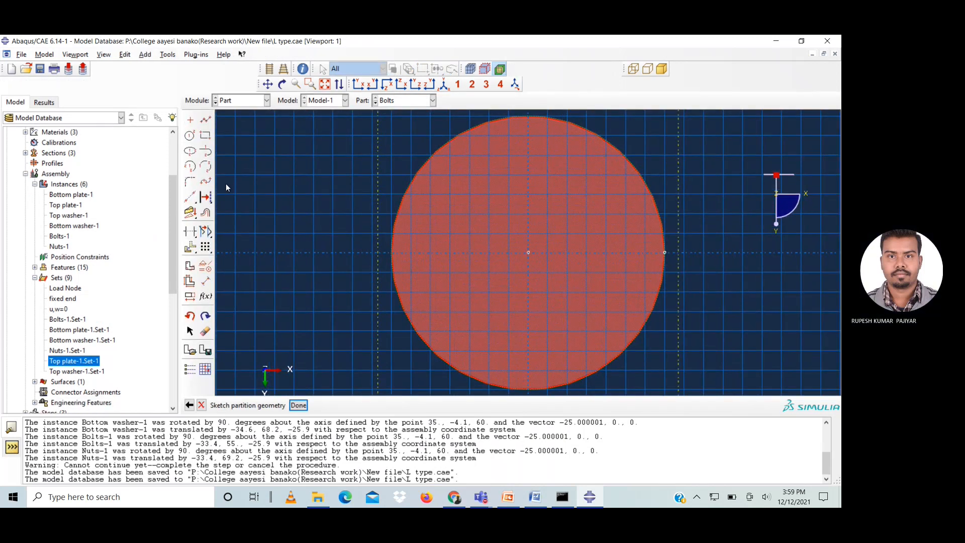
# - Sketch a circle of radius 1 centred on the bolt head face and complete the face partition
pyautogui.click(190, 136)
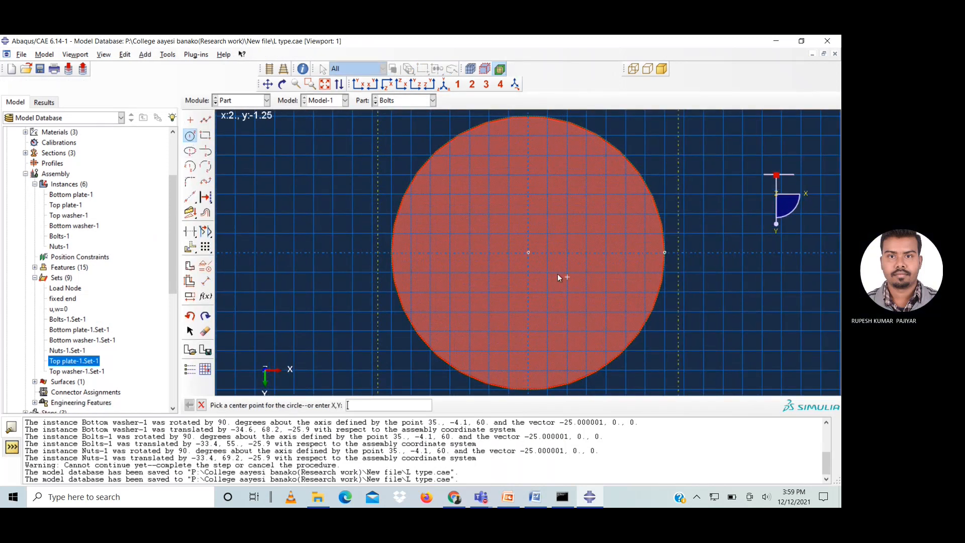
pyautogui.click(528, 253)
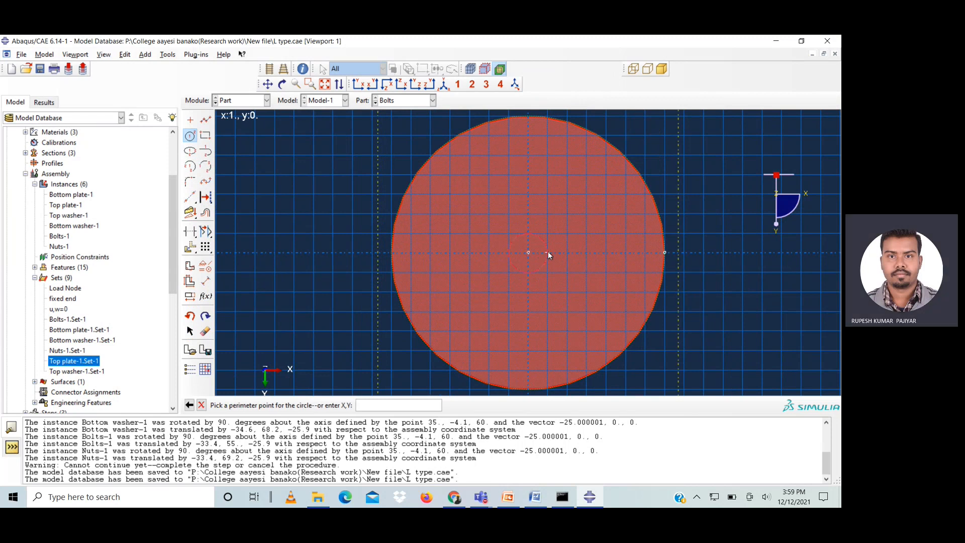
pyautogui.click(548, 251)
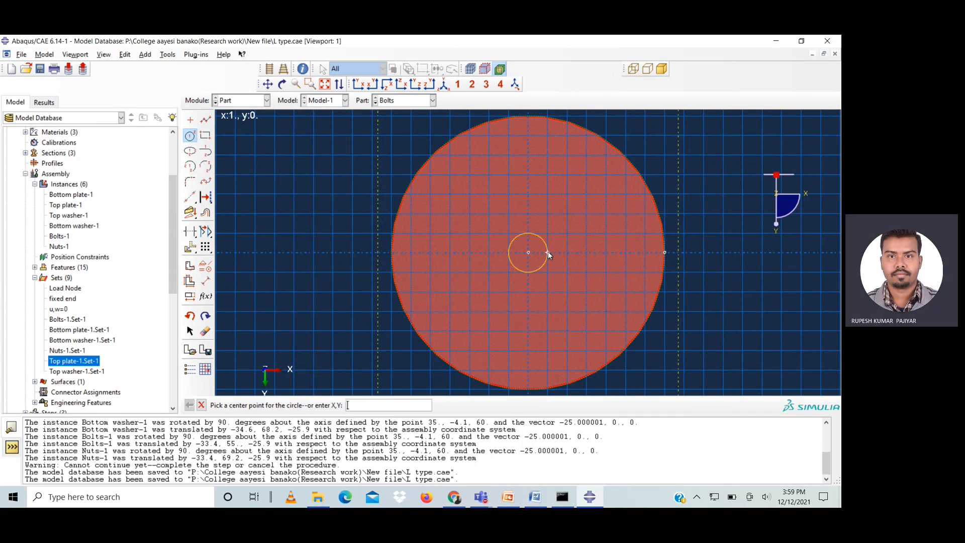
pyautogui.click(201, 404)
pyautogui.click(298, 406)
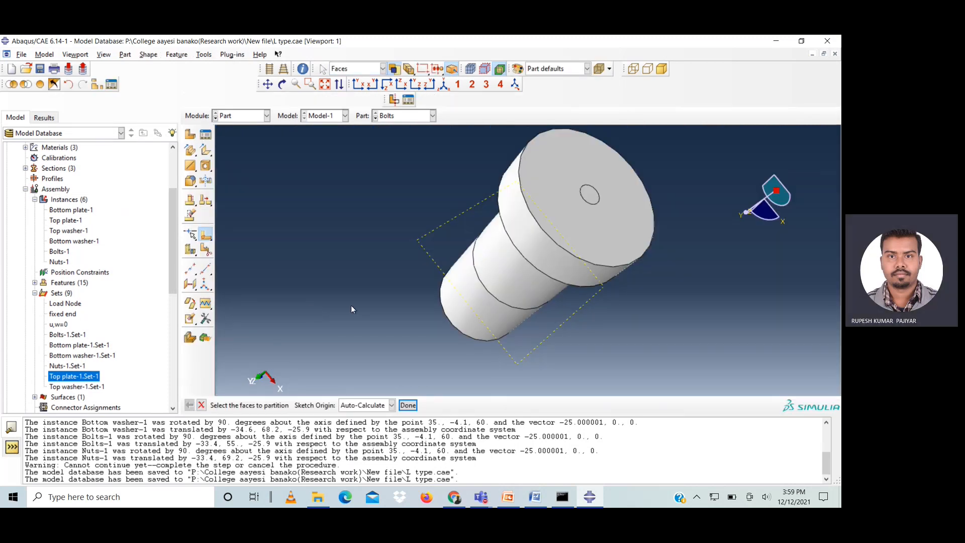
pyautogui.click(408, 405)
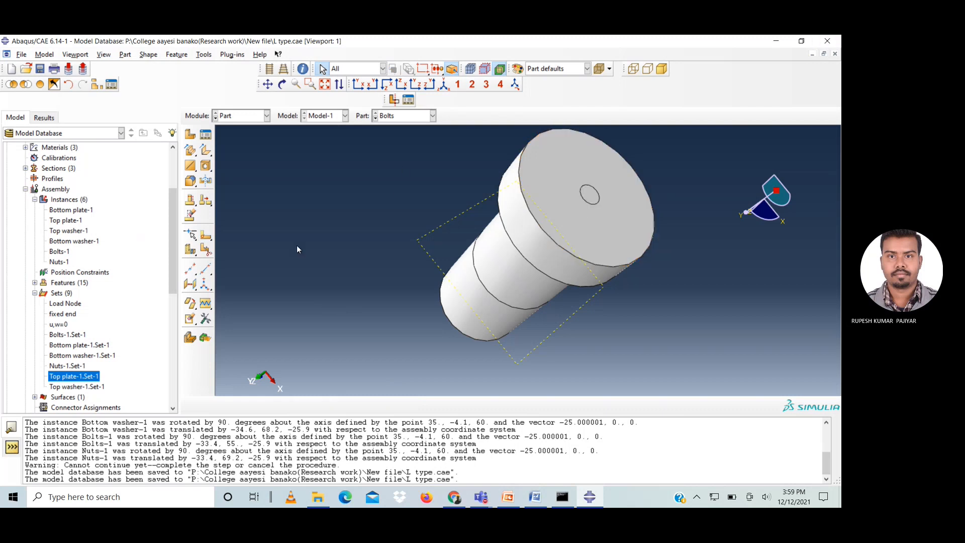
# - Partition the bolt head cell by extending the cylindrical face of the shank
pyautogui.click(190, 251)
pyautogui.moveTo(189, 250); pyautogui.dragTo(236, 255)
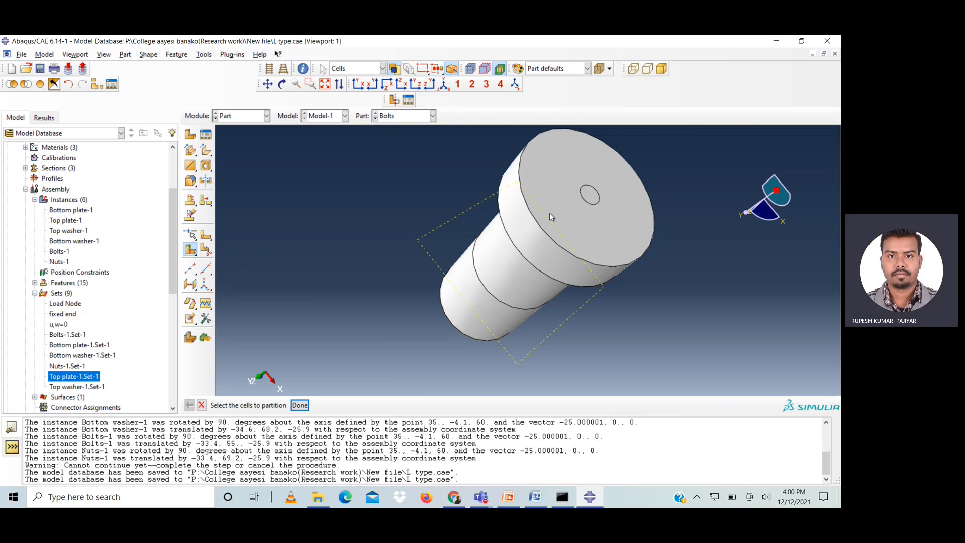
pyautogui.click(503, 291)
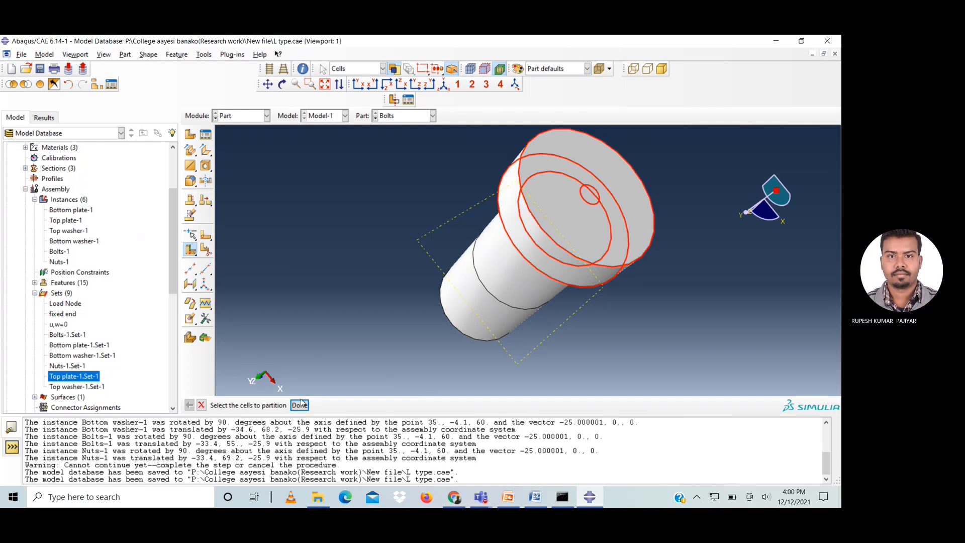
pyautogui.click(300, 405)
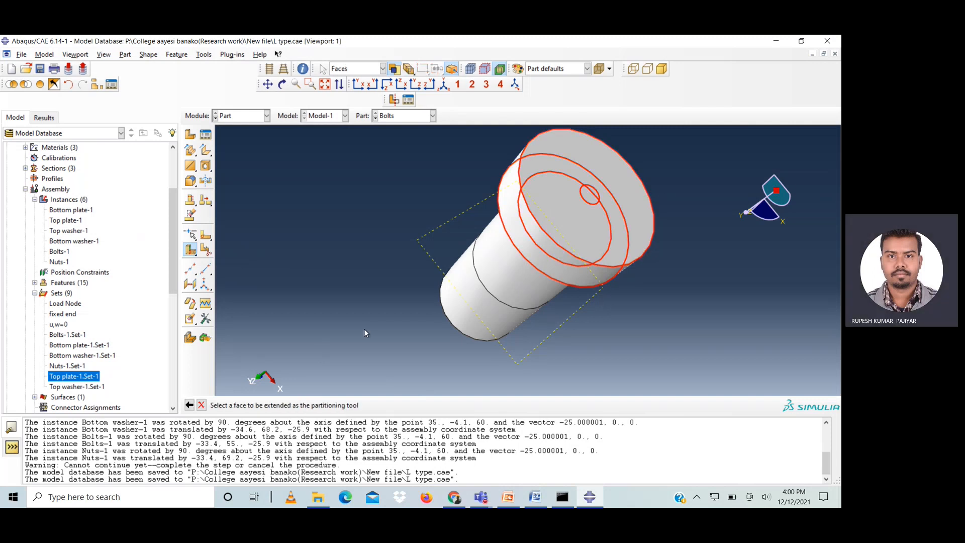
pyautogui.click(448, 324)
pyautogui.click(316, 406)
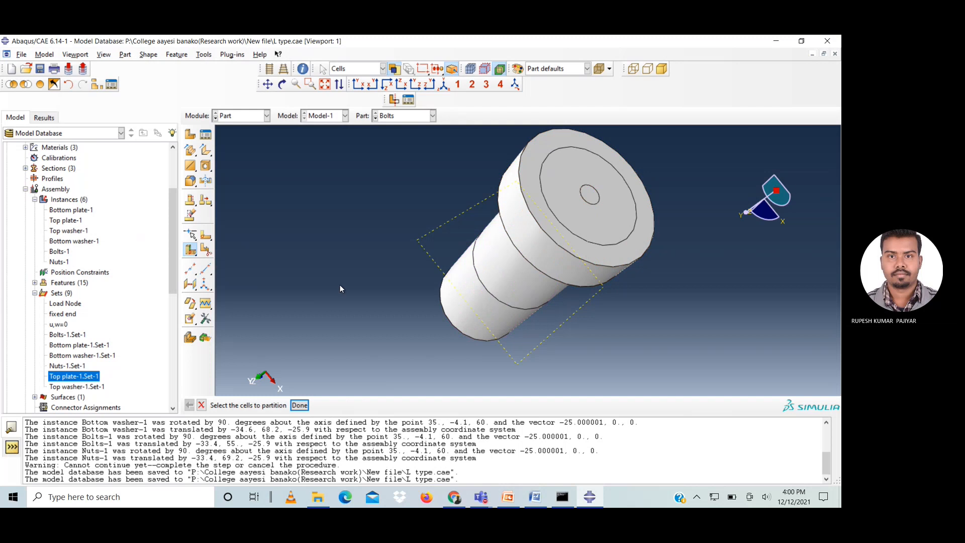
pyautogui.click(201, 405)
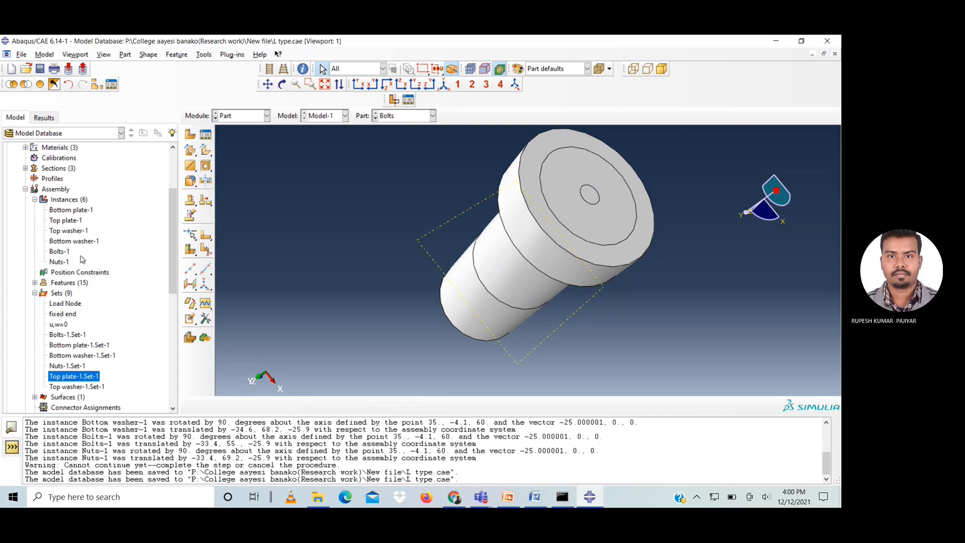
# - Delete the Partition cell-2 feature from the Bolts part
pyautogui.scroll(-2, 82, 259)
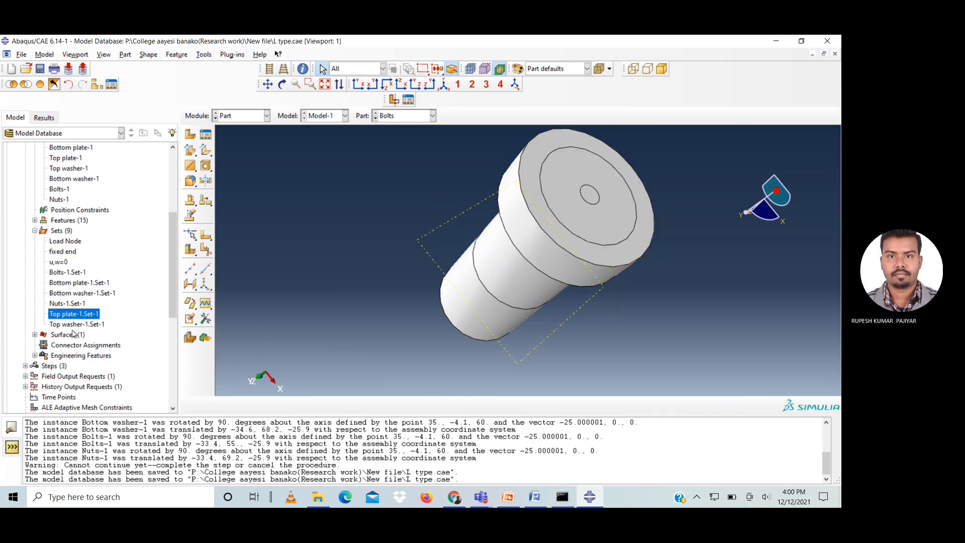
pyautogui.scroll(4, 73, 333)
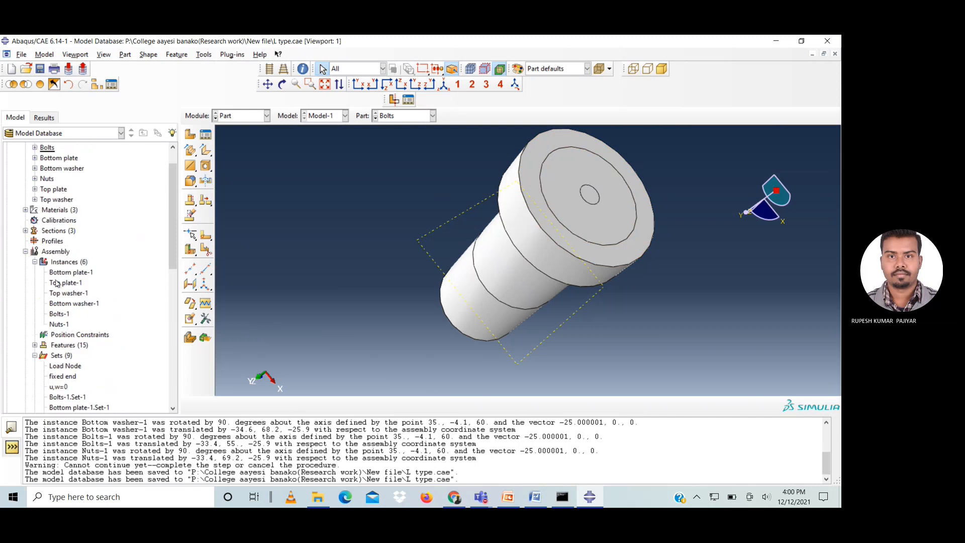
pyautogui.click(34, 262)
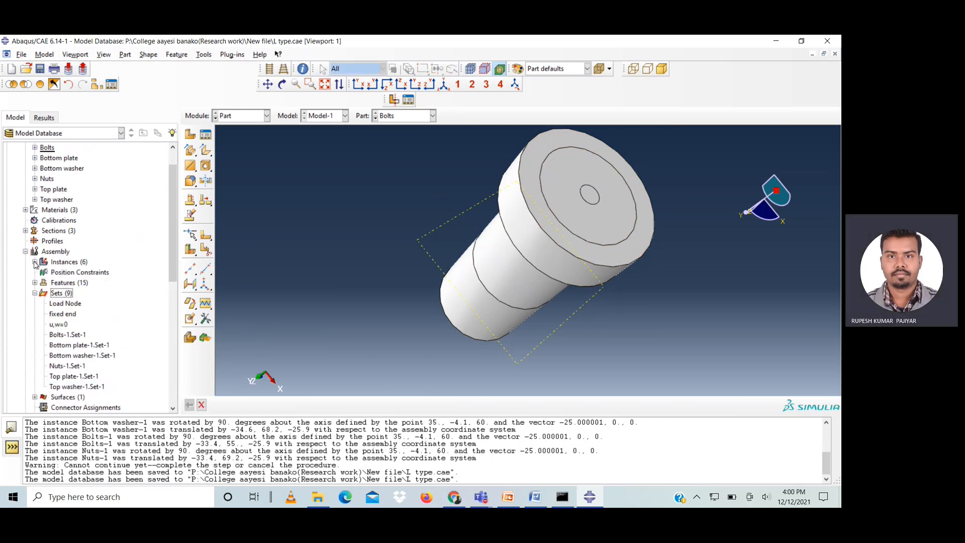
pyautogui.click(35, 293)
pyautogui.scroll(1, 55, 261)
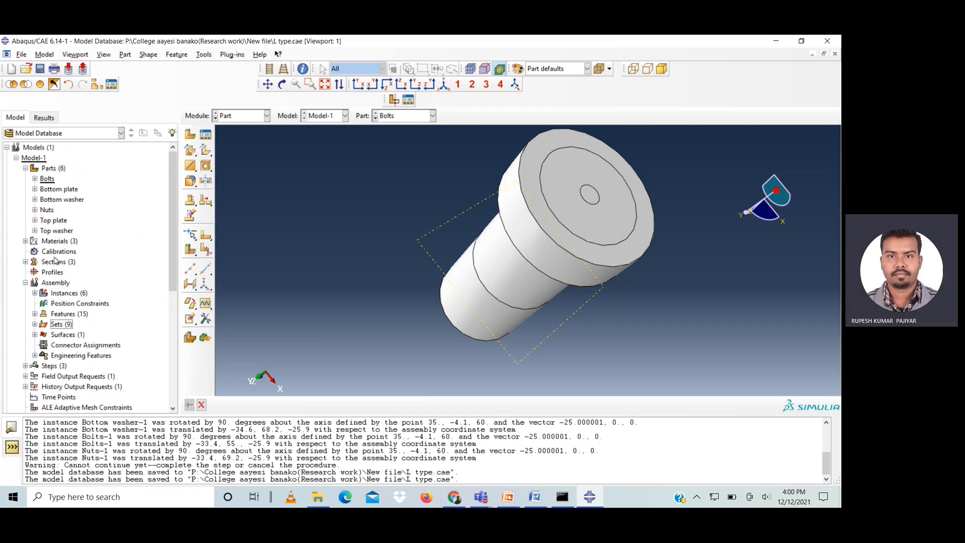
pyautogui.click(35, 179)
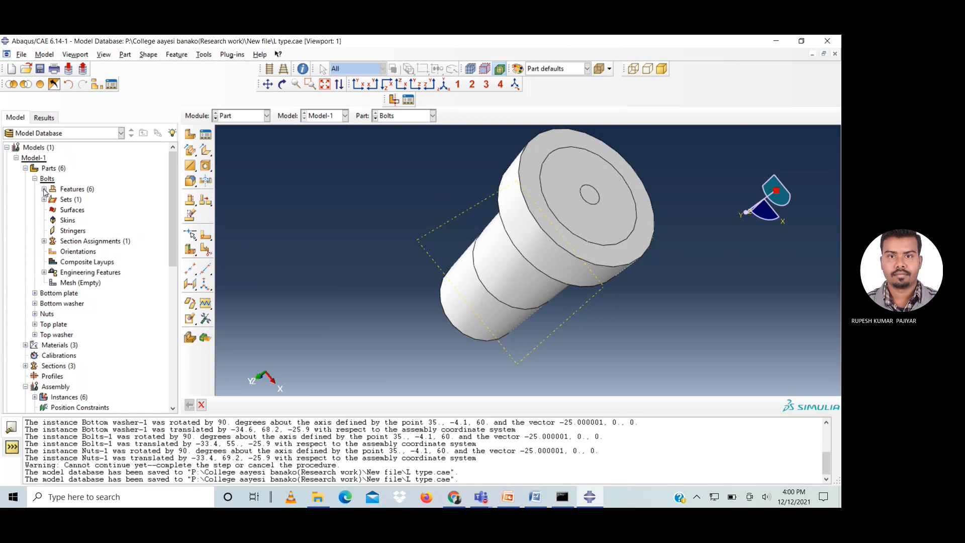
pyautogui.click(45, 189)
pyautogui.click(73, 252)
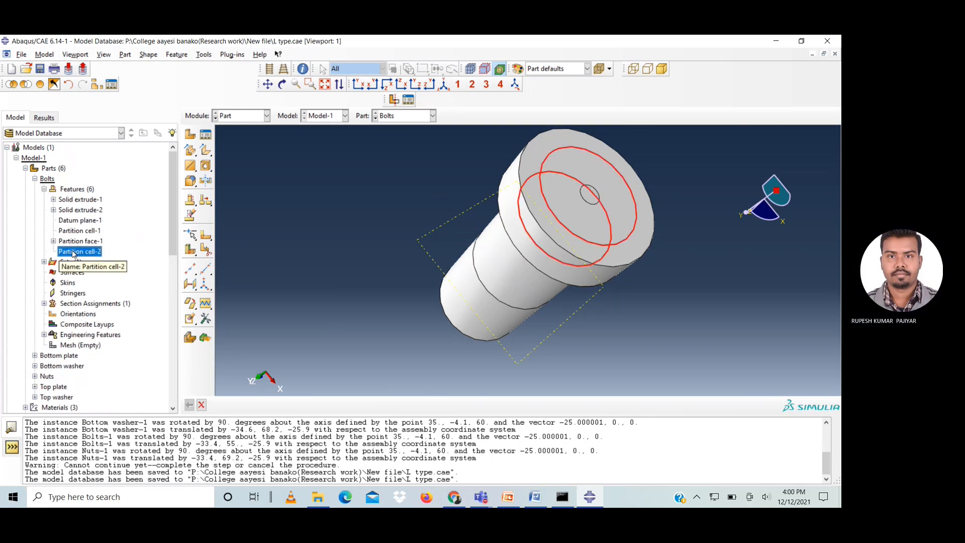
pyautogui.rightClick(73, 252)
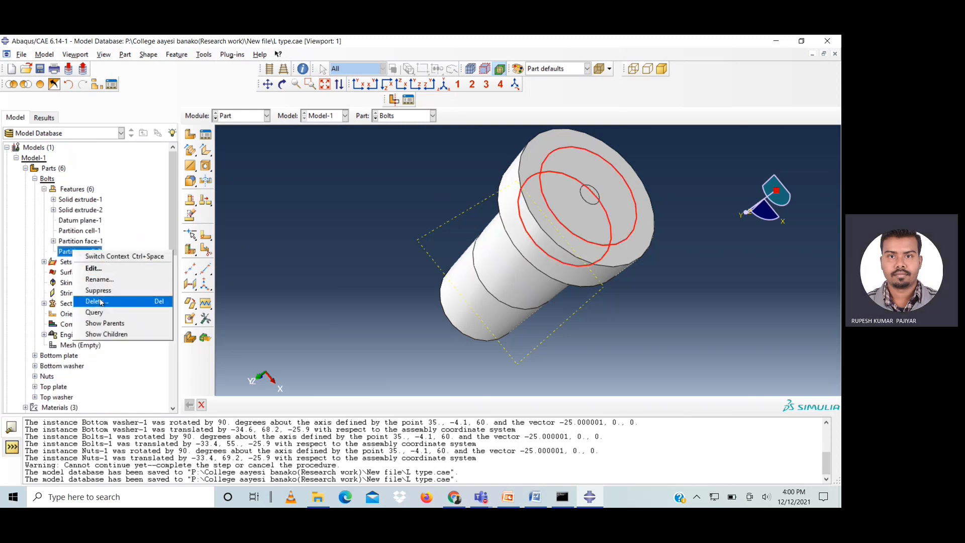
pyautogui.click(103, 298)
pyautogui.click(386, 279)
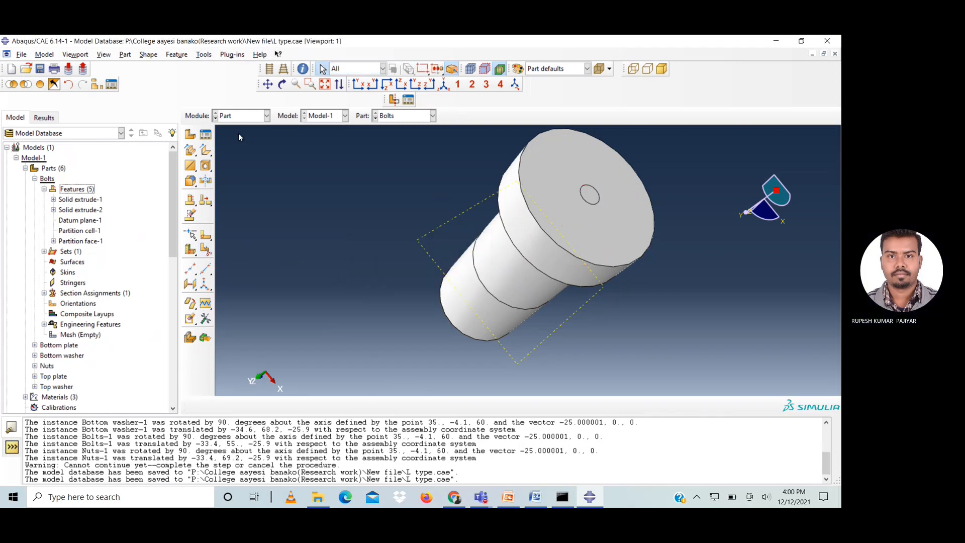
pyautogui.click(190, 251)
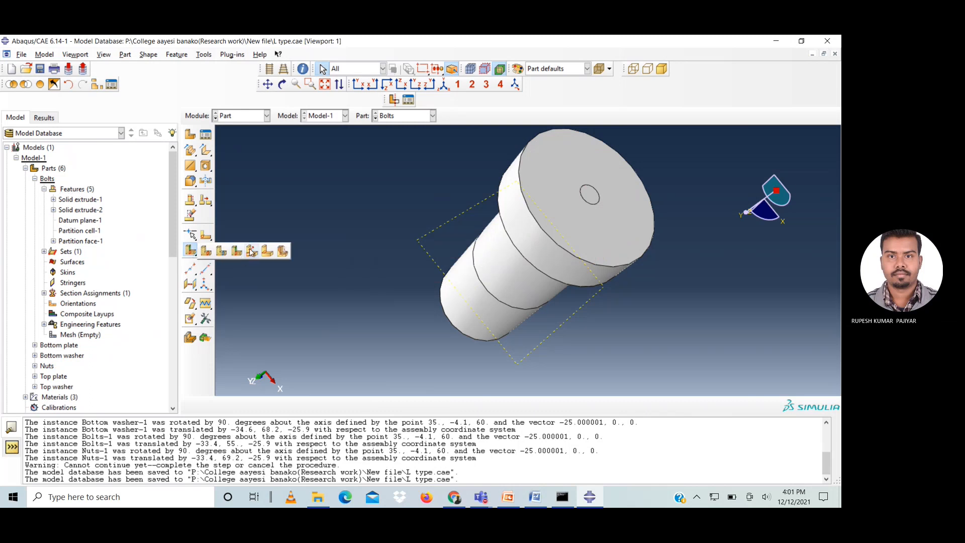
pyautogui.click(251, 252)
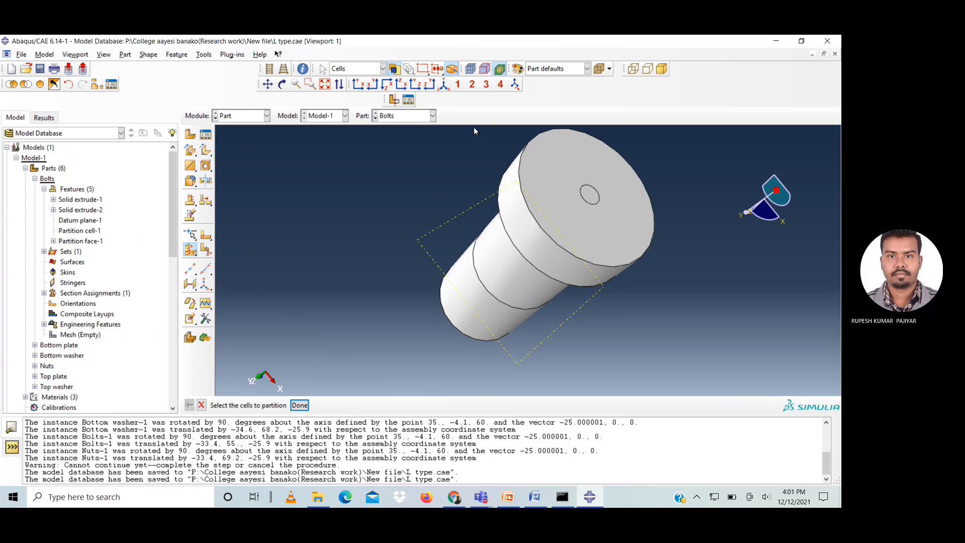
pyautogui.moveTo(429, 135); pyautogui.dragTo(656, 313)
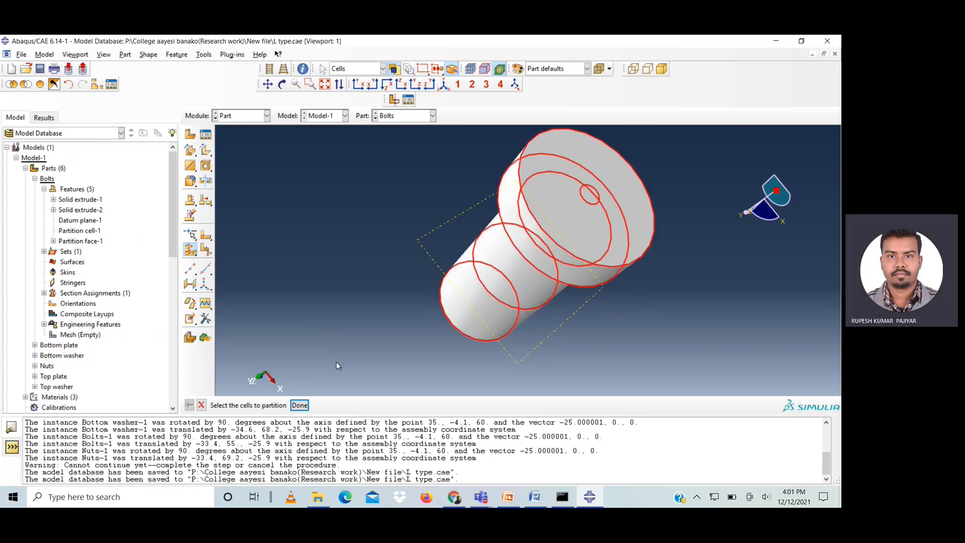
pyautogui.click(299, 405)
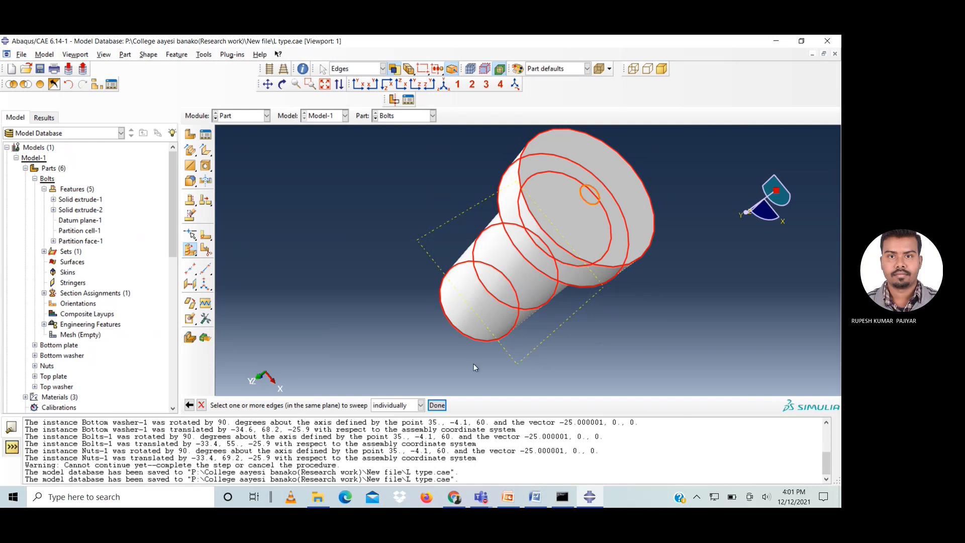
pyautogui.click(437, 405)
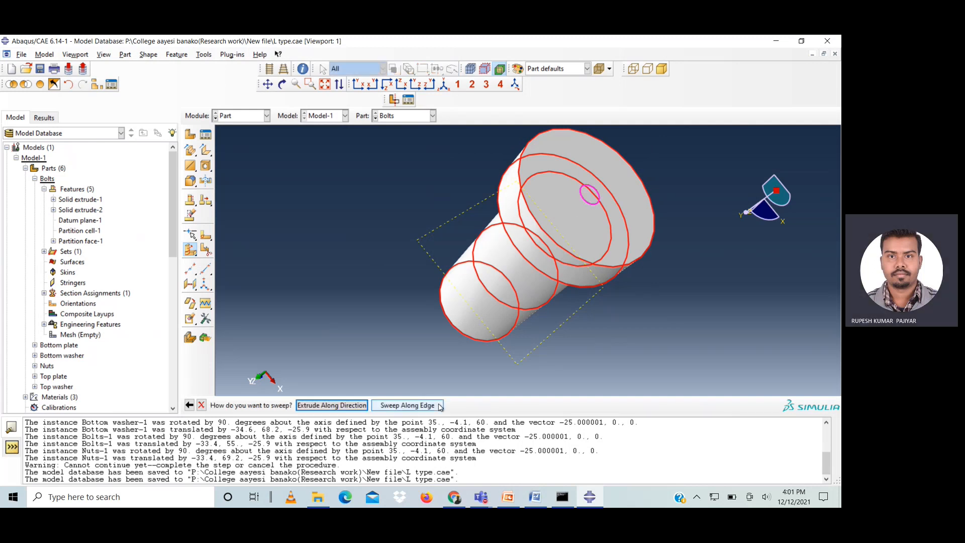
pyautogui.click(326, 404)
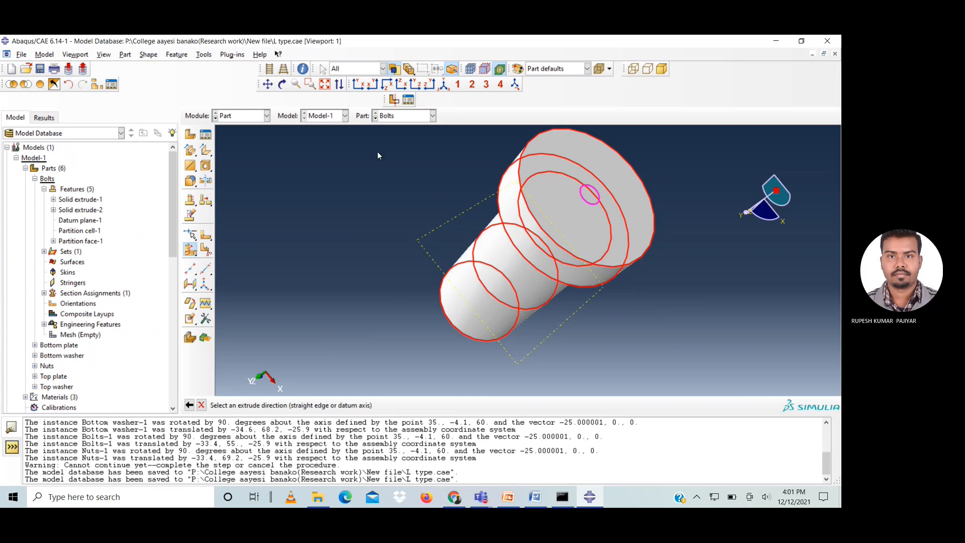
pyautogui.click(282, 84)
pyautogui.moveTo(510, 249); pyautogui.dragTo(568, 269)
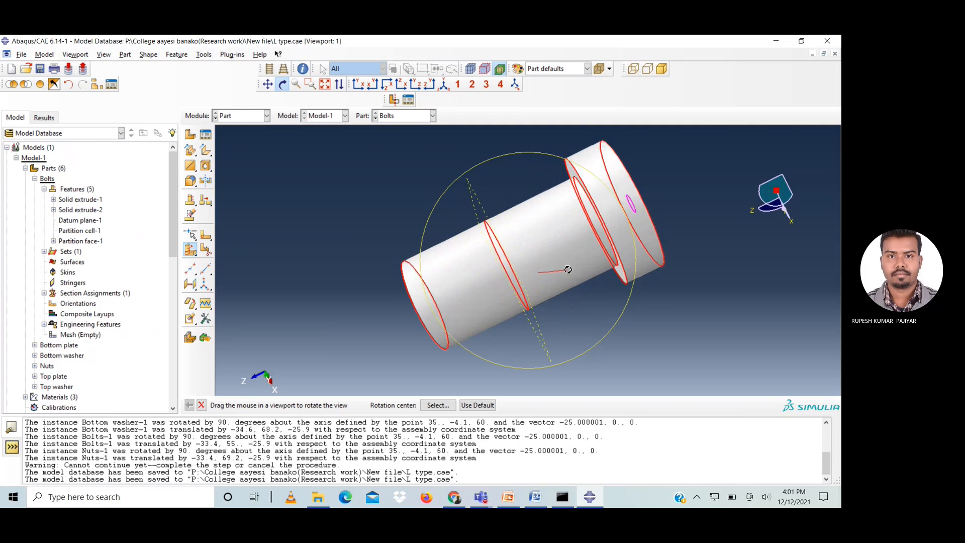
pyautogui.click(283, 85)
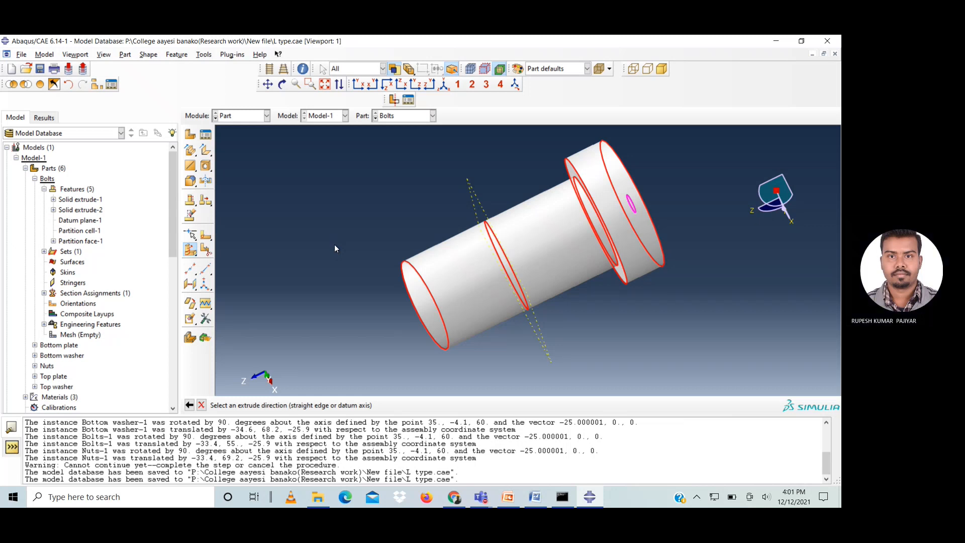
pyautogui.click(283, 85)
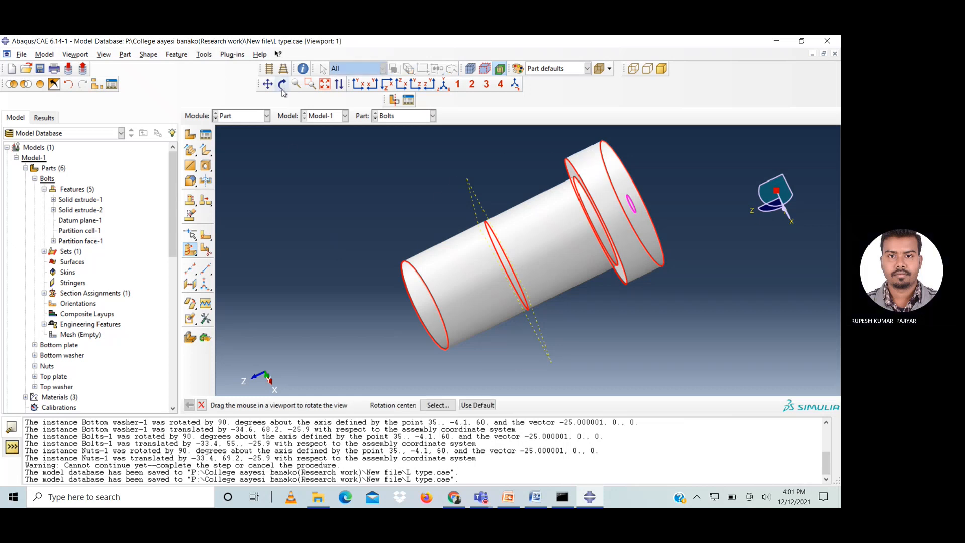
pyautogui.moveTo(513, 214); pyautogui.dragTo(573, 241)
pyautogui.click(282, 85)
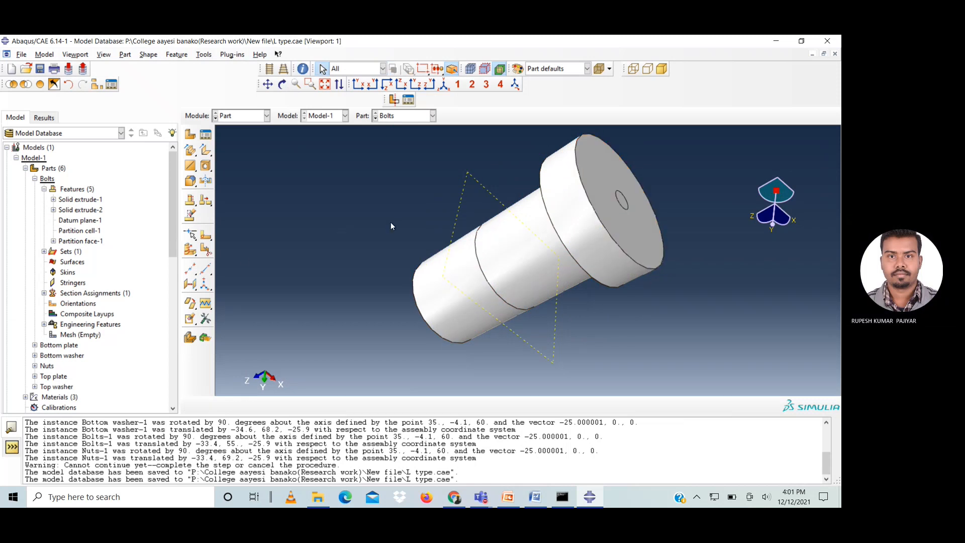
pyautogui.click(206, 250)
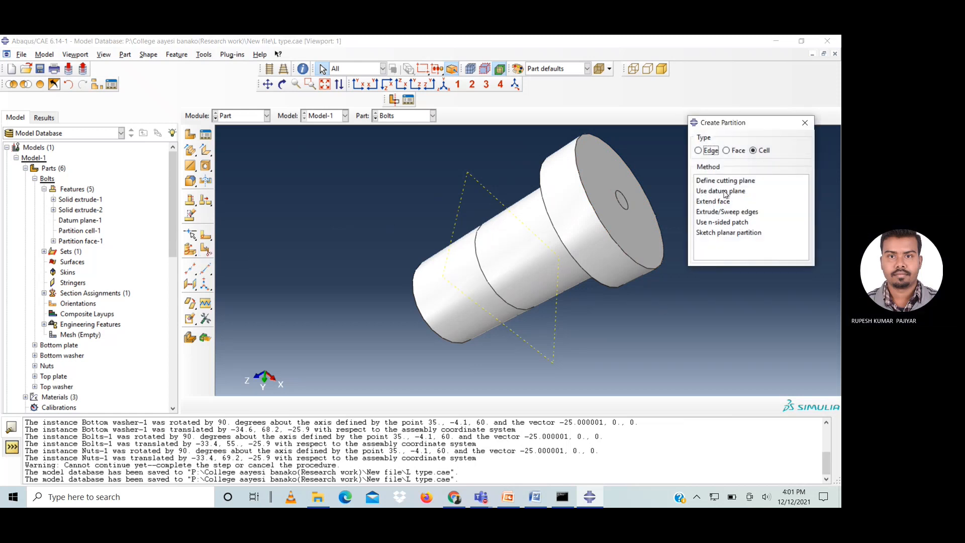
pyautogui.click(728, 212)
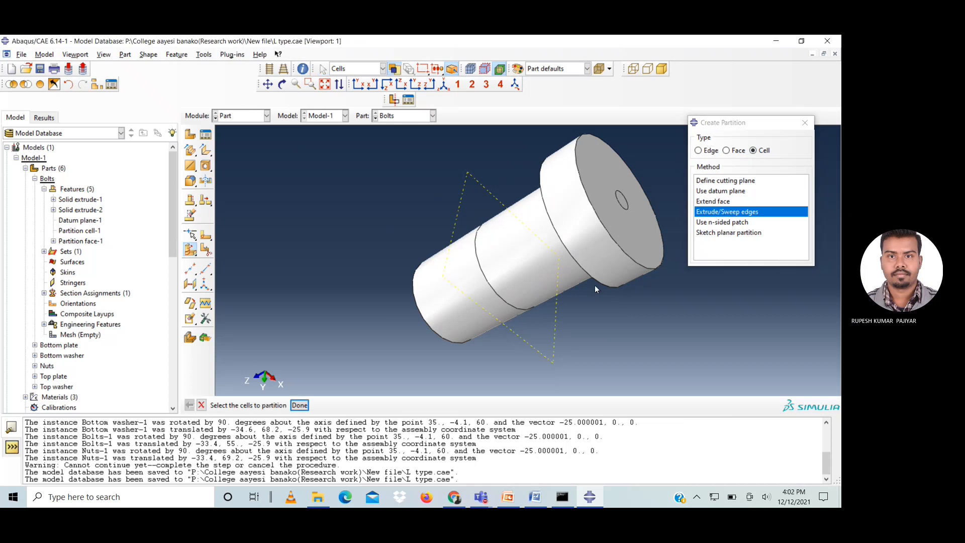
pyautogui.moveTo(414, 149); pyautogui.dragTo(706, 373)
pyautogui.click(299, 405)
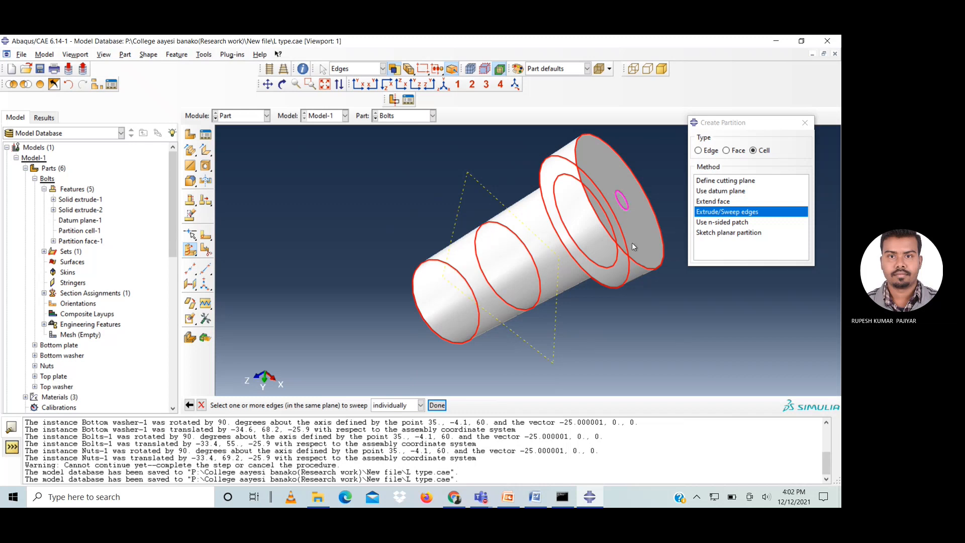
pyautogui.click(436, 405)
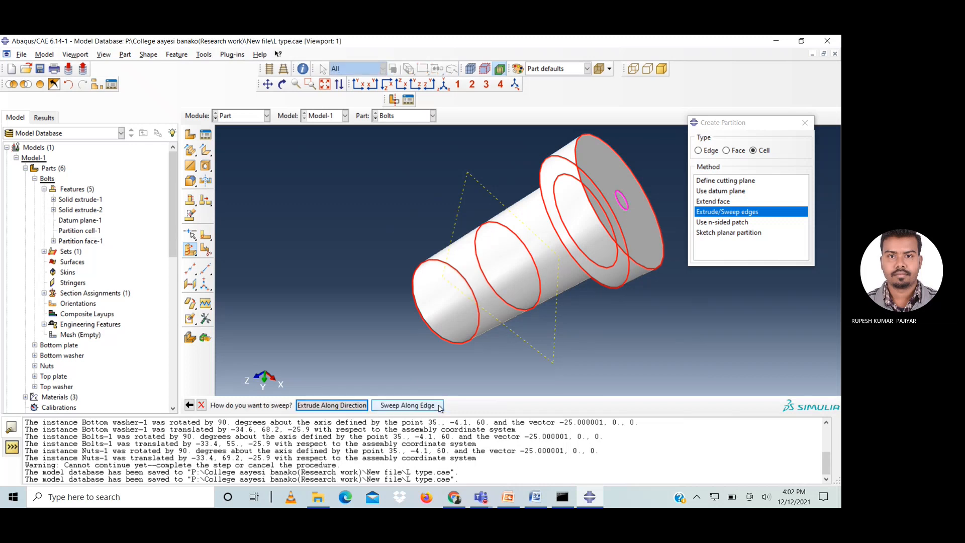
pyautogui.click(343, 407)
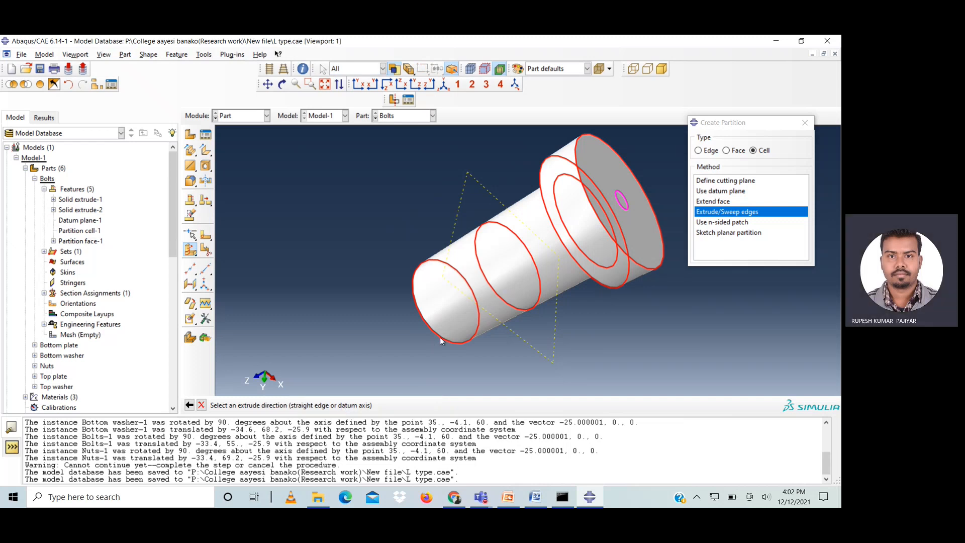
pyautogui.click(201, 405)
pyautogui.click(804, 122)
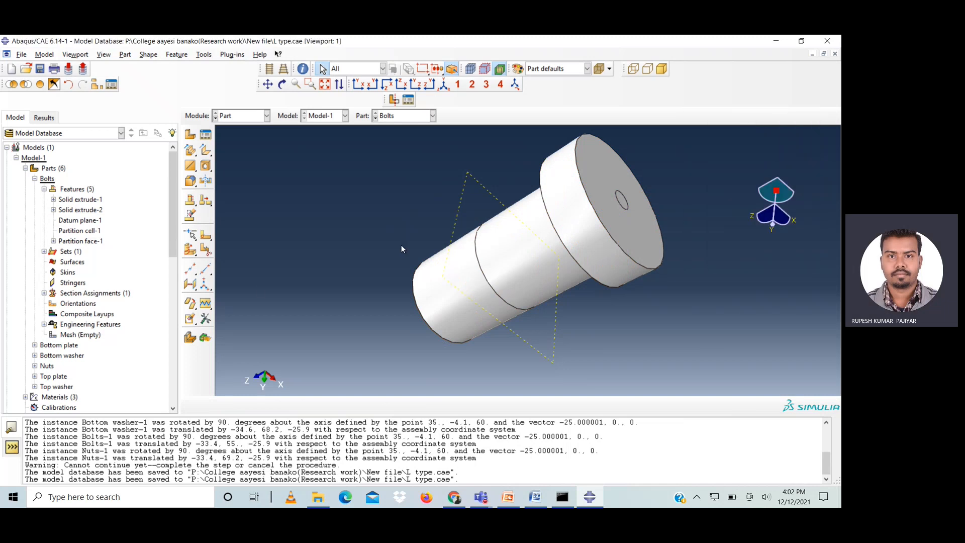
# - Create a two-point datum axis through the centres of the bolt head face and the opposite shank end face
pyautogui.click(205, 285)
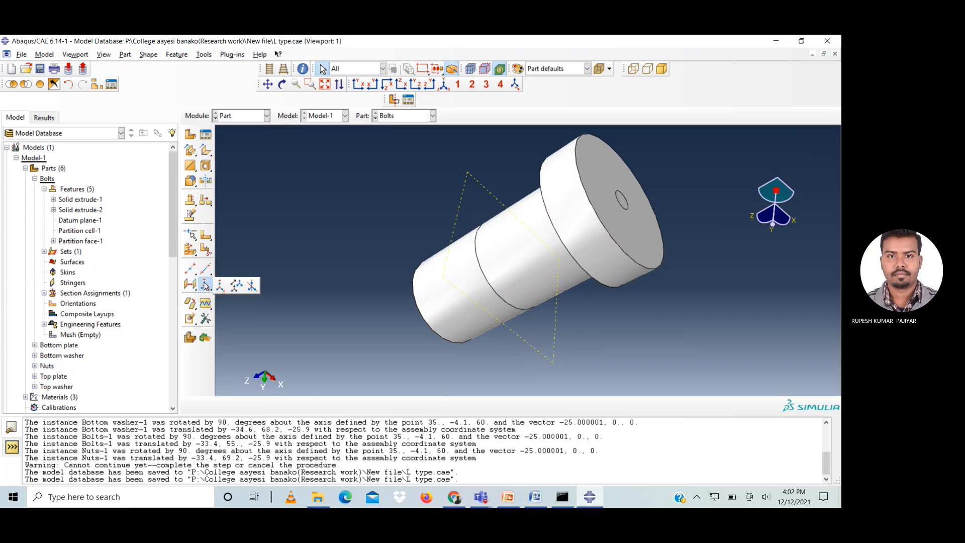
pyautogui.click(207, 272)
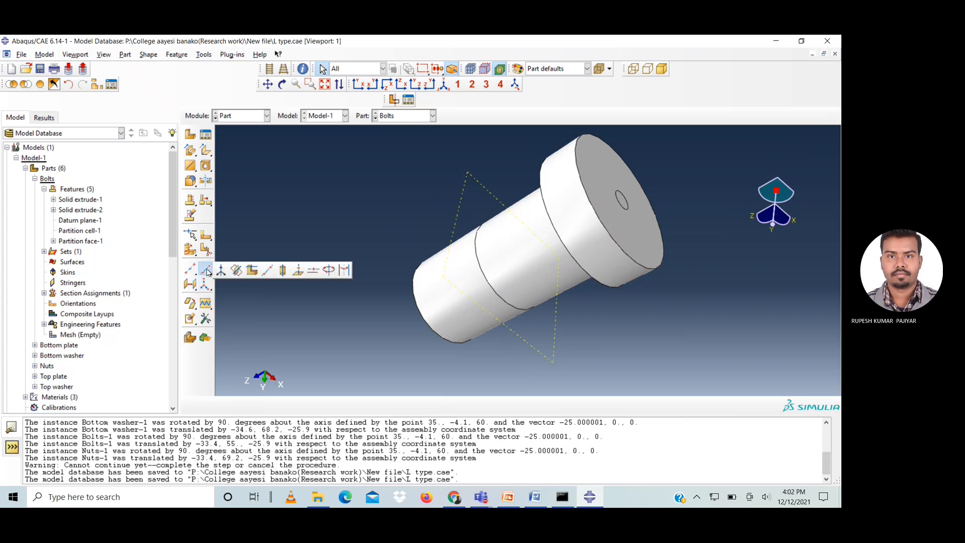
pyautogui.click(270, 271)
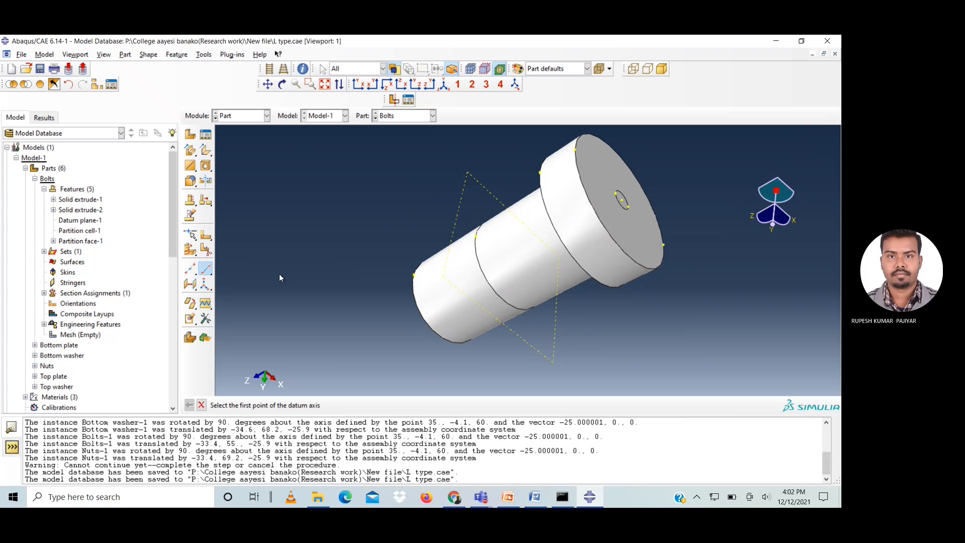
pyautogui.click(623, 201)
pyautogui.click(283, 84)
pyautogui.moveTo(486, 255); pyautogui.dragTo(597, 237)
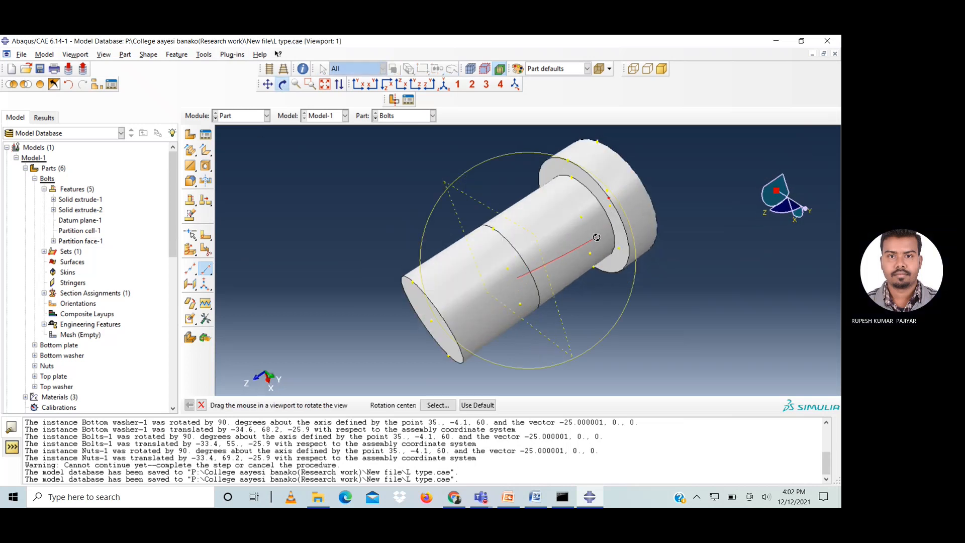
pyautogui.click(282, 85)
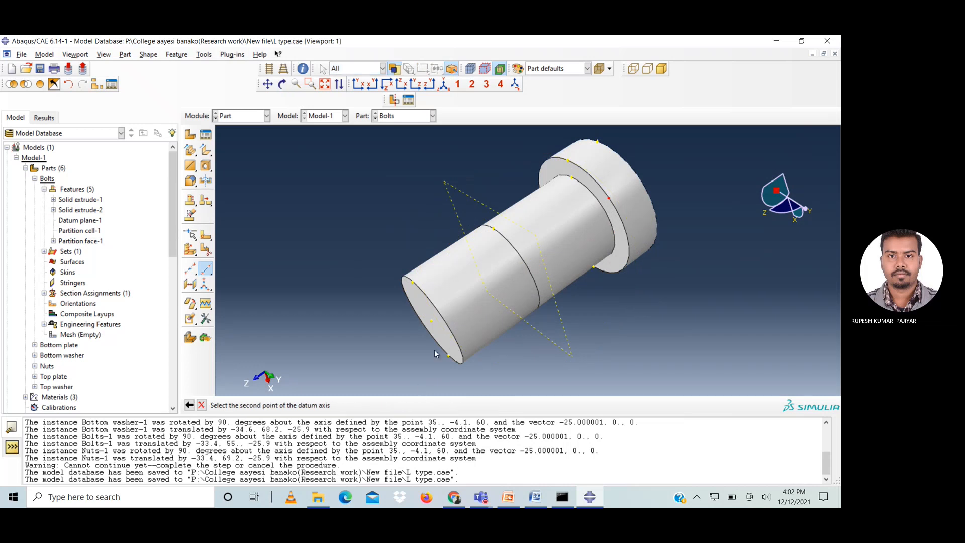
pyautogui.click(431, 321)
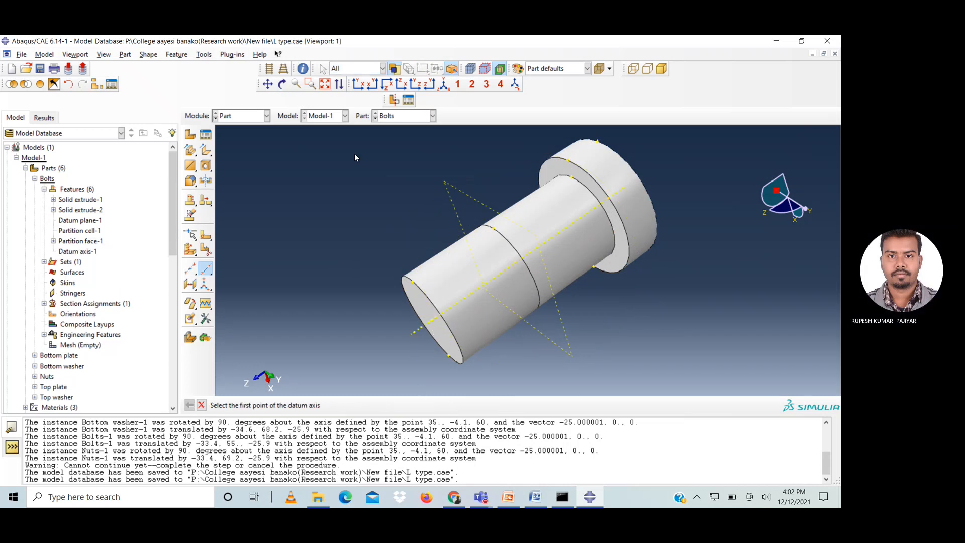
pyautogui.click(283, 85)
pyautogui.moveTo(545, 254); pyautogui.dragTo(507, 320)
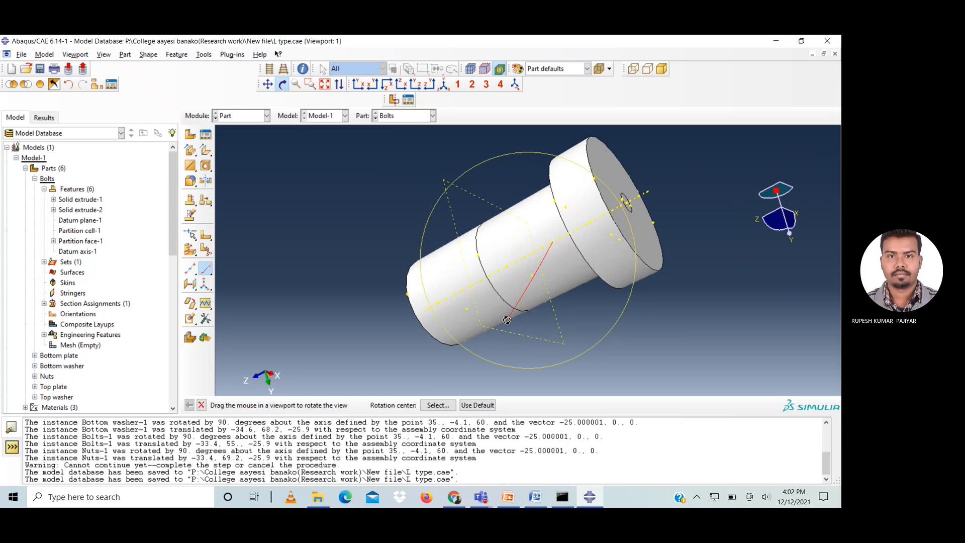
pyautogui.click(282, 85)
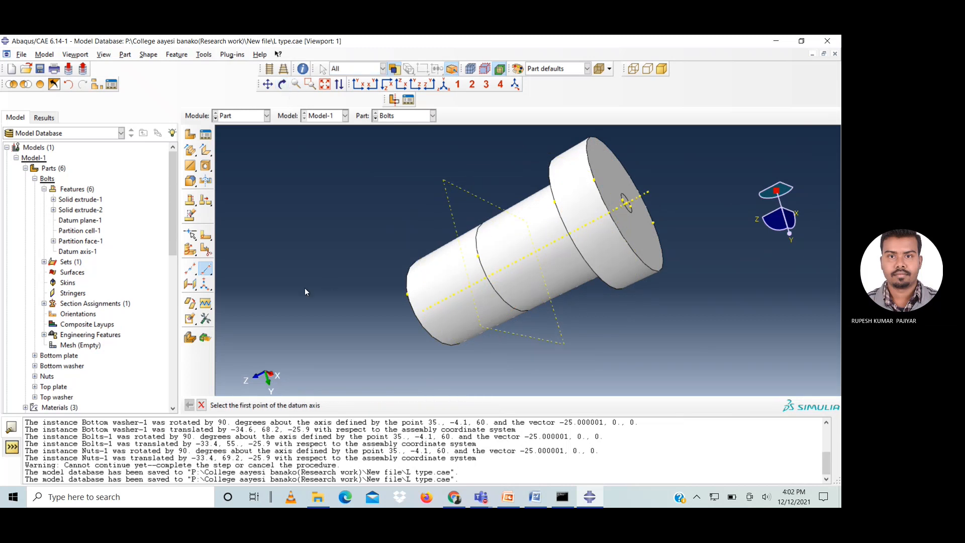
pyautogui.click(201, 405)
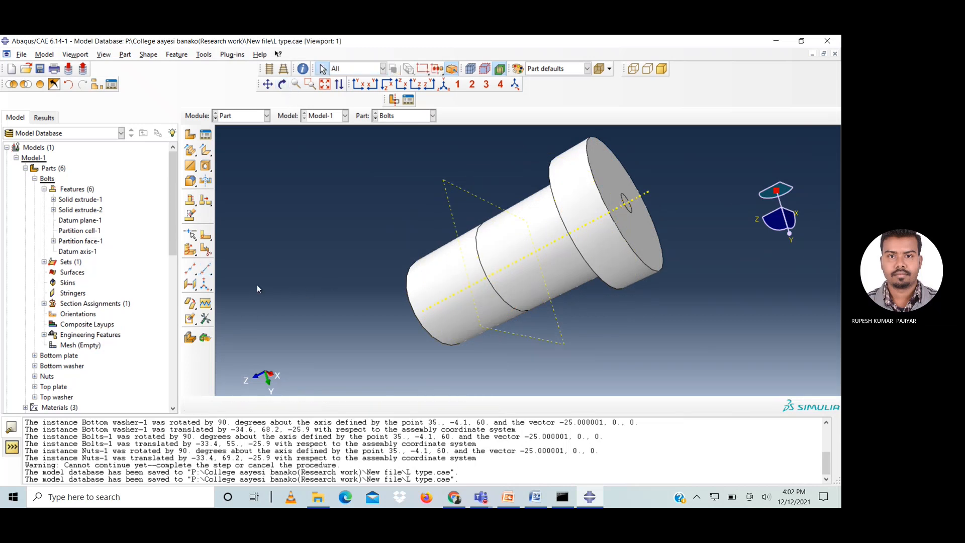
# - Partition all cells of the bolt by extruding the small circular edge on the head face along the datum axis, with the direction flipped toward the shank
pyautogui.click(190, 250)
pyautogui.moveTo(698, 128); pyautogui.dragTo(371, 351)
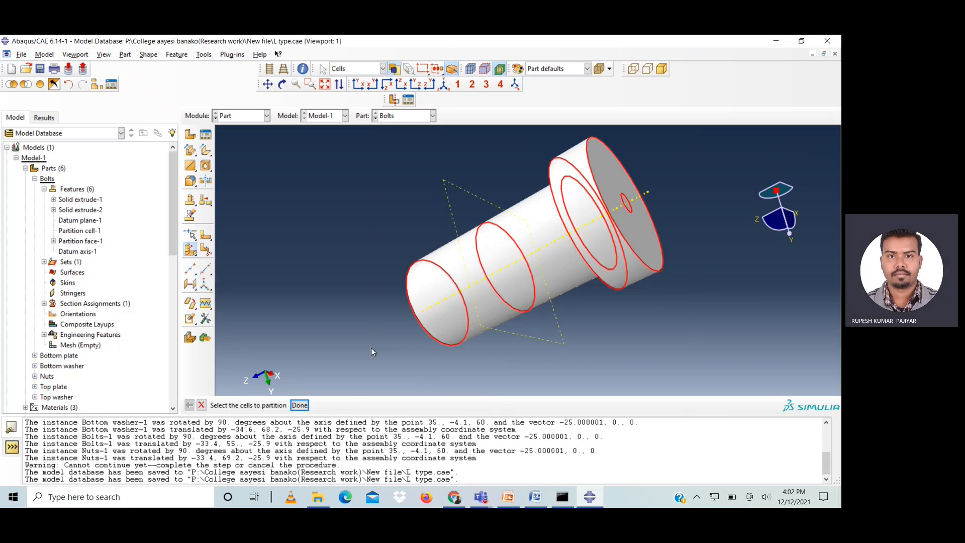
pyautogui.click(300, 406)
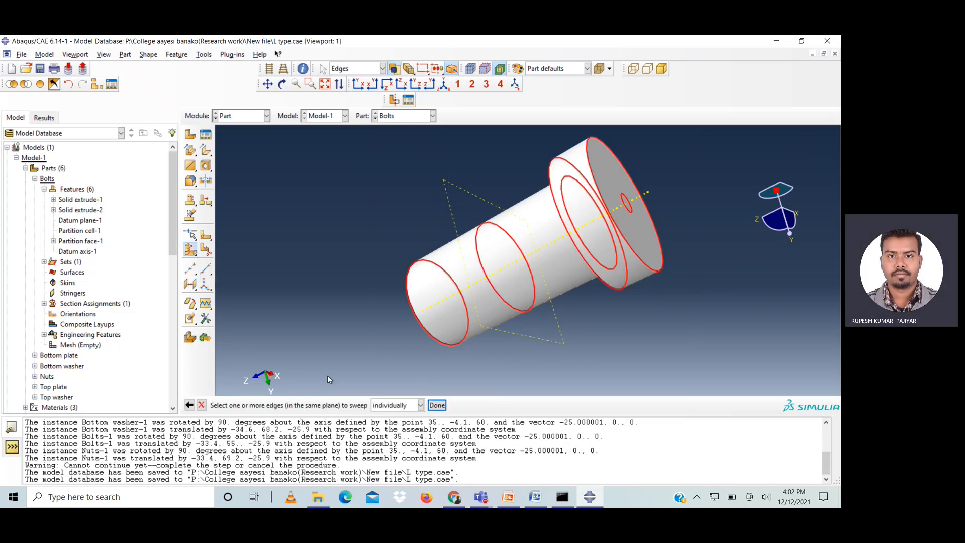
pyautogui.click(630, 207)
pyautogui.click(437, 405)
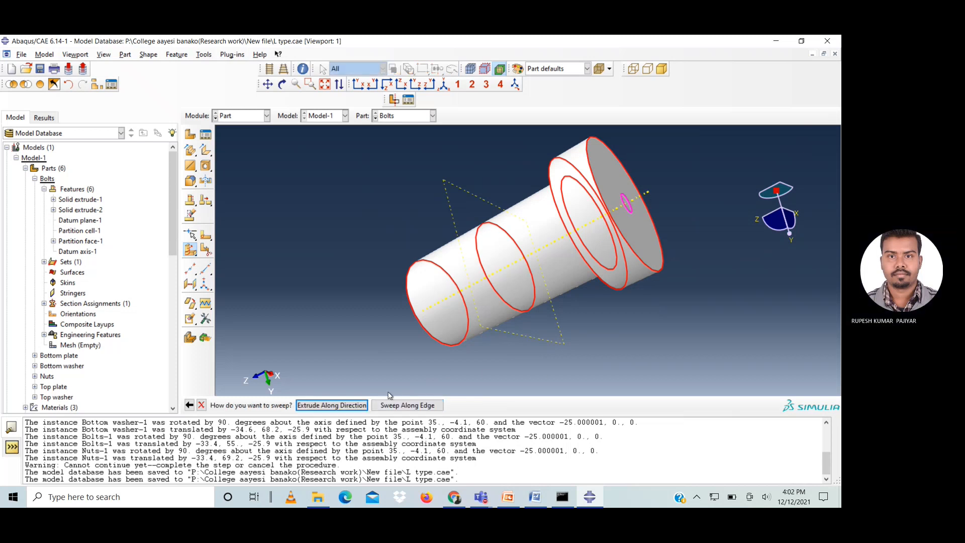
pyautogui.click(357, 407)
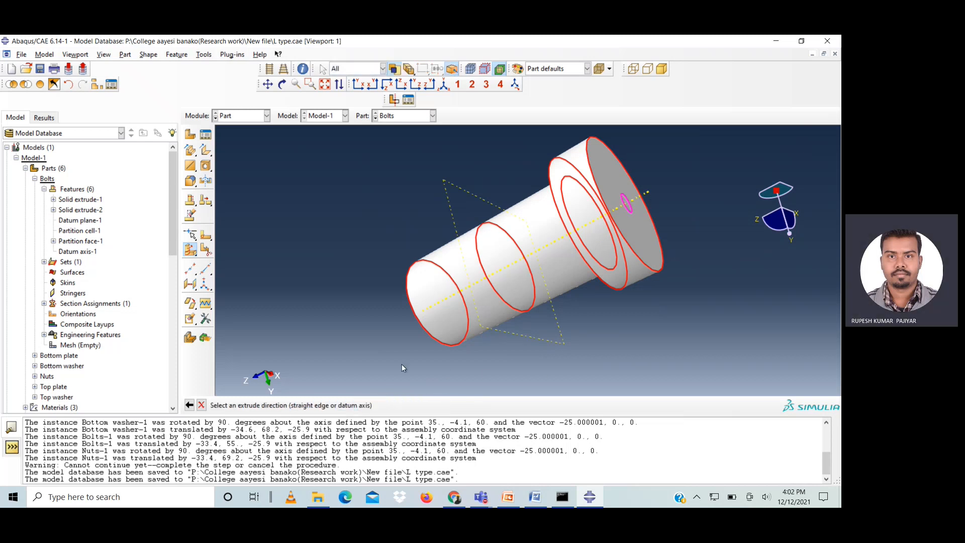
pyautogui.click(647, 192)
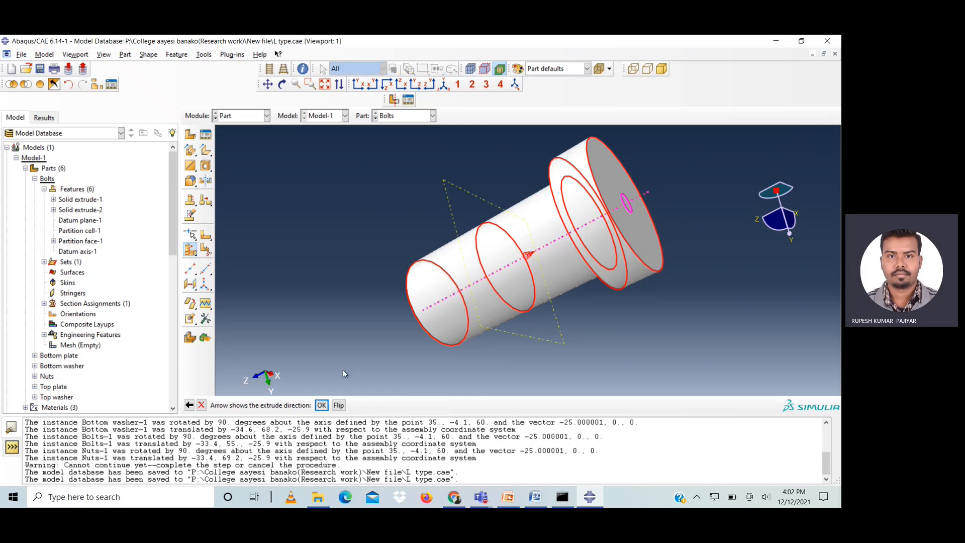
pyautogui.click(338, 406)
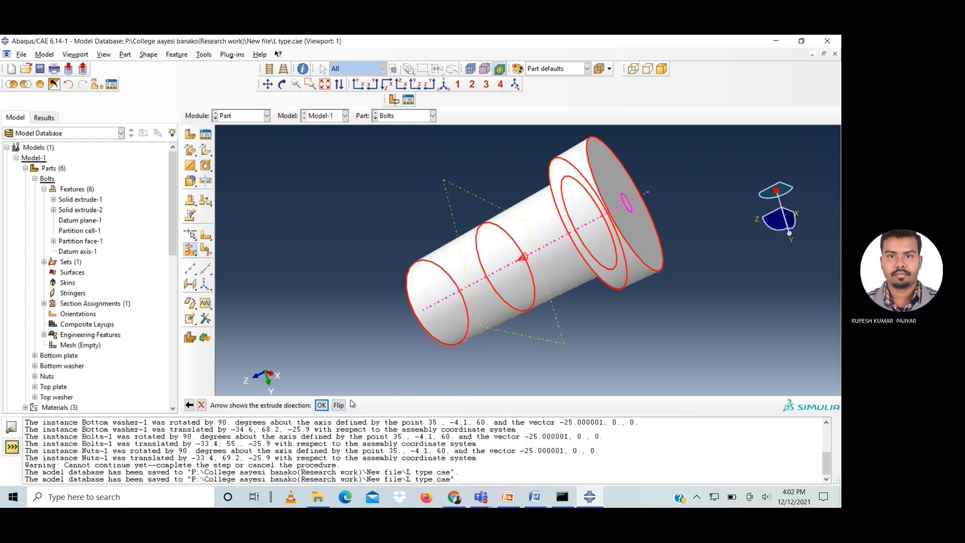
pyautogui.click(321, 405)
pyautogui.click(319, 407)
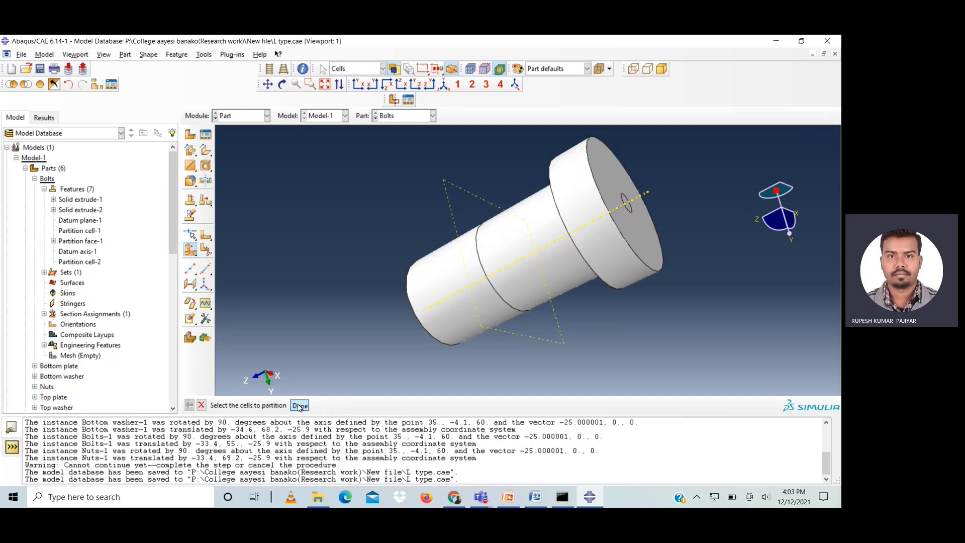
pyautogui.click(300, 405)
pyautogui.click(282, 84)
pyautogui.moveTo(504, 249); pyautogui.dragTo(543, 263)
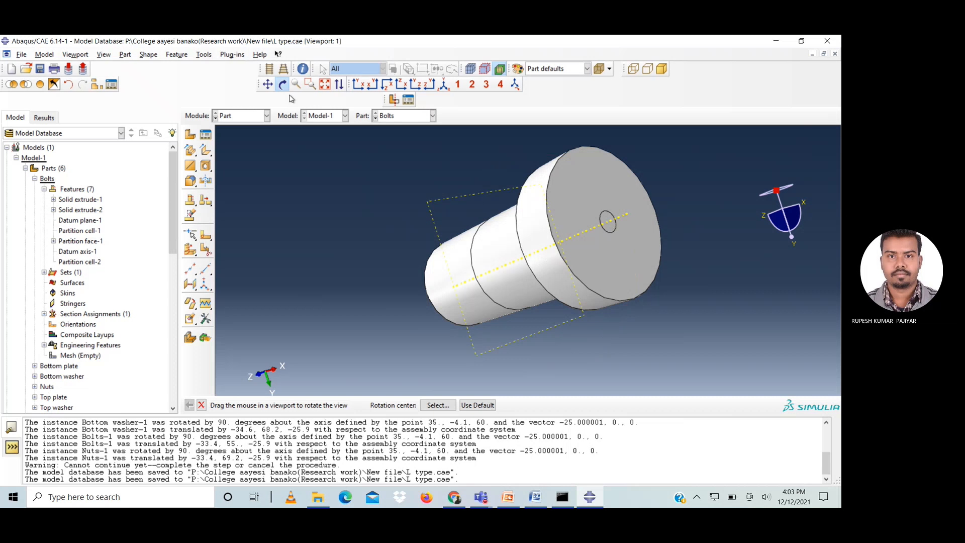
pyautogui.click(281, 86)
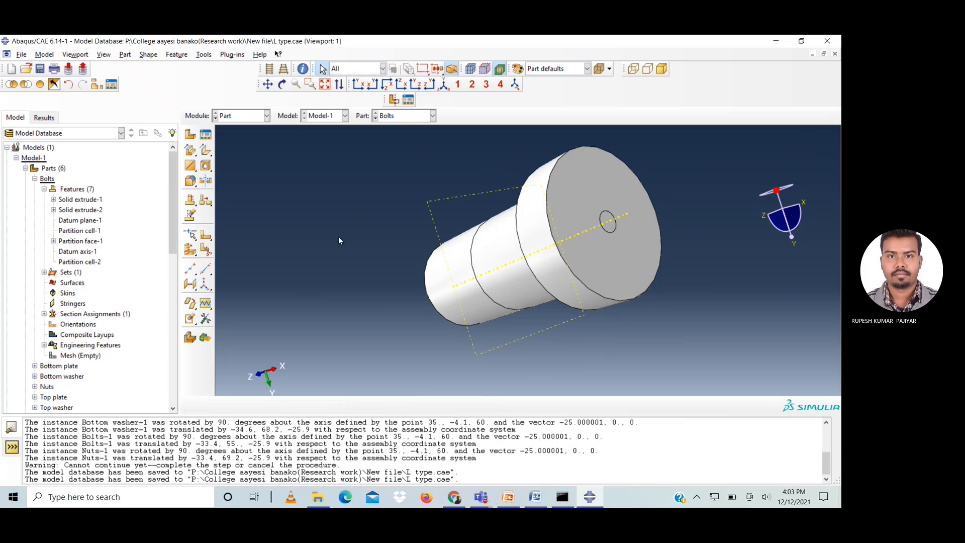
pyautogui.click(205, 237)
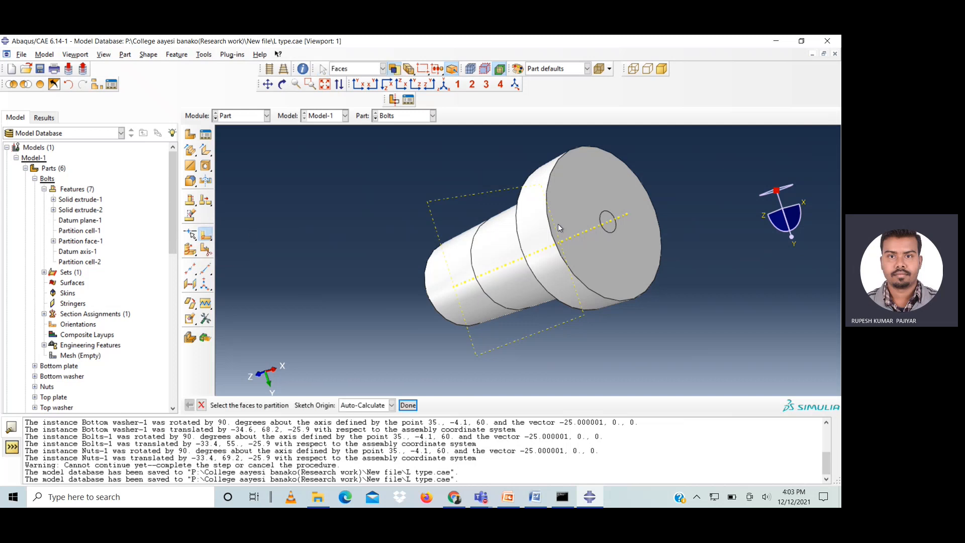
pyautogui.click(568, 200)
pyautogui.click(407, 405)
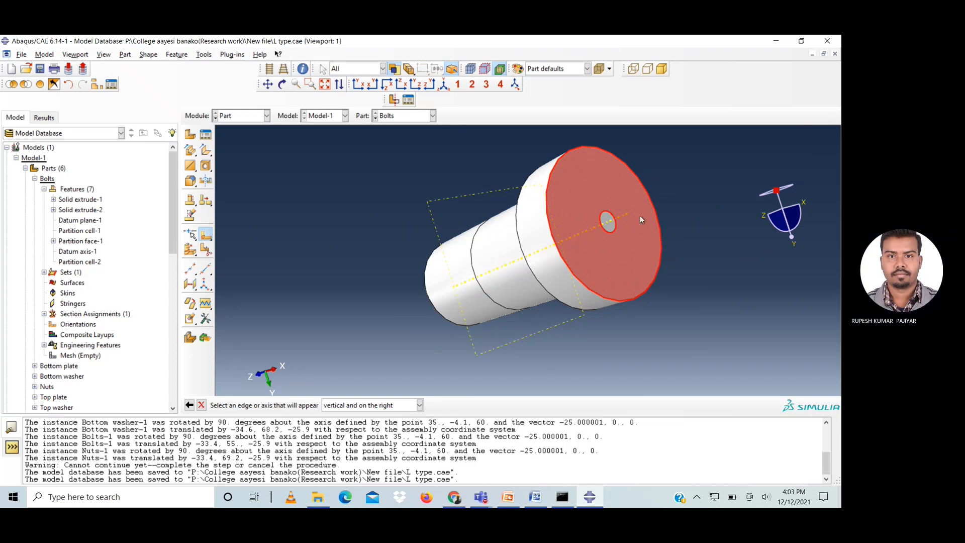
pyautogui.click(657, 219)
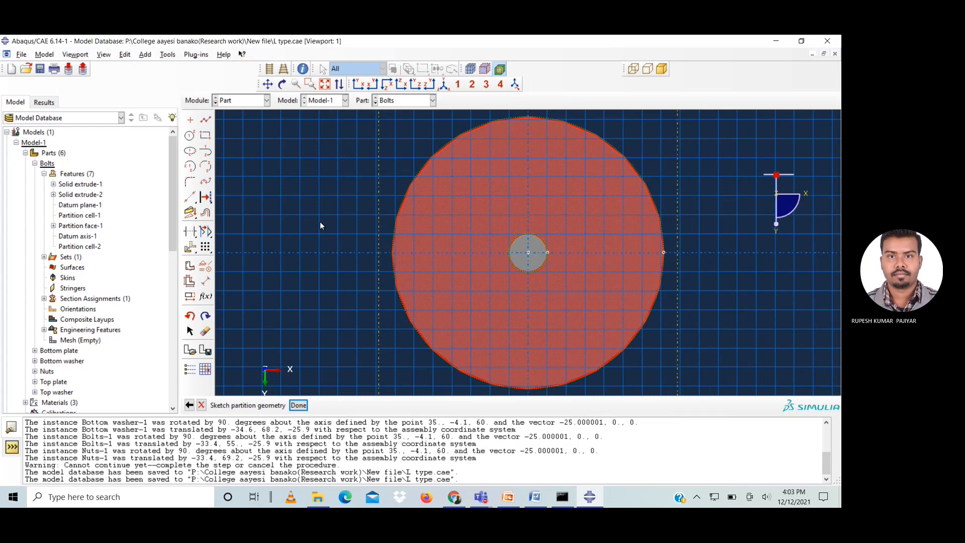
pyautogui.click(201, 405)
pyautogui.click(381, 287)
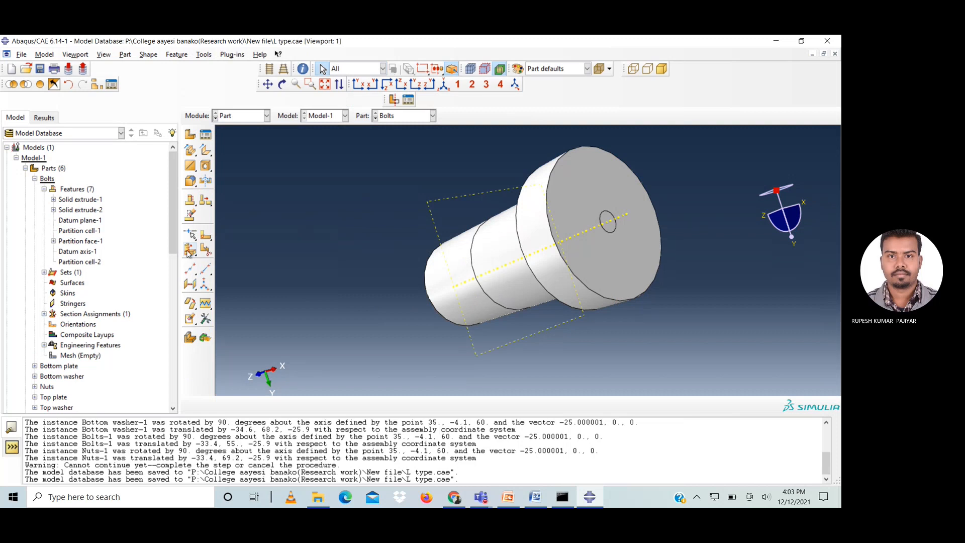
# - Create a datum plane midway between two opposite points on the outer edge of the bolt head face
pyautogui.click(191, 285)
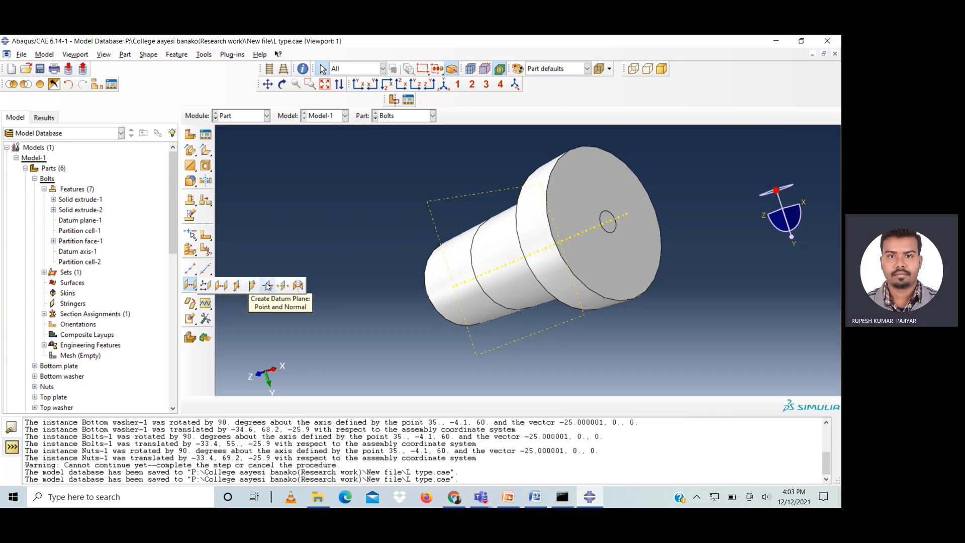
pyautogui.click(284, 285)
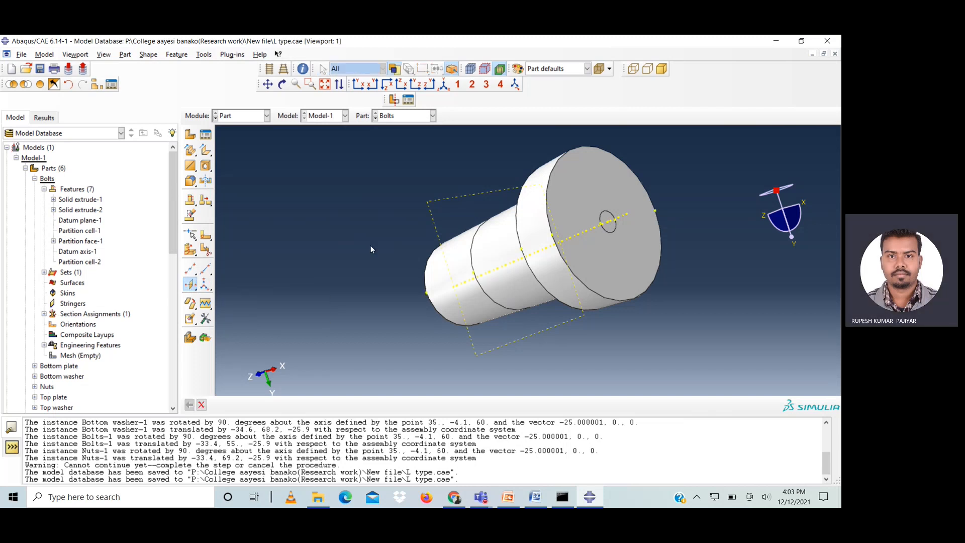
pyautogui.click(551, 235)
pyautogui.click(655, 211)
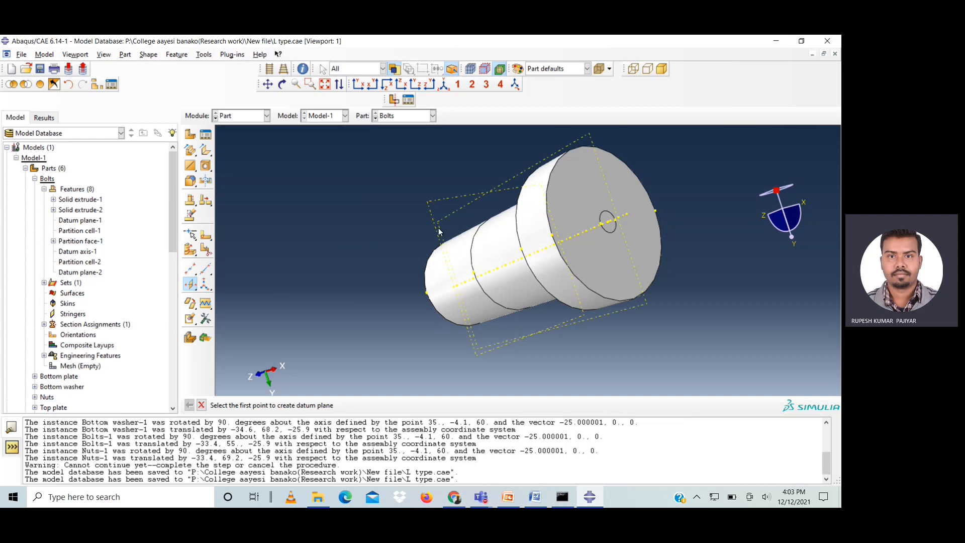
pyautogui.click(201, 405)
# - Partition all cells of the bolt with the new datum plane that runs lengthwise through the head and shank
pyautogui.click(205, 250)
pyautogui.click(715, 191)
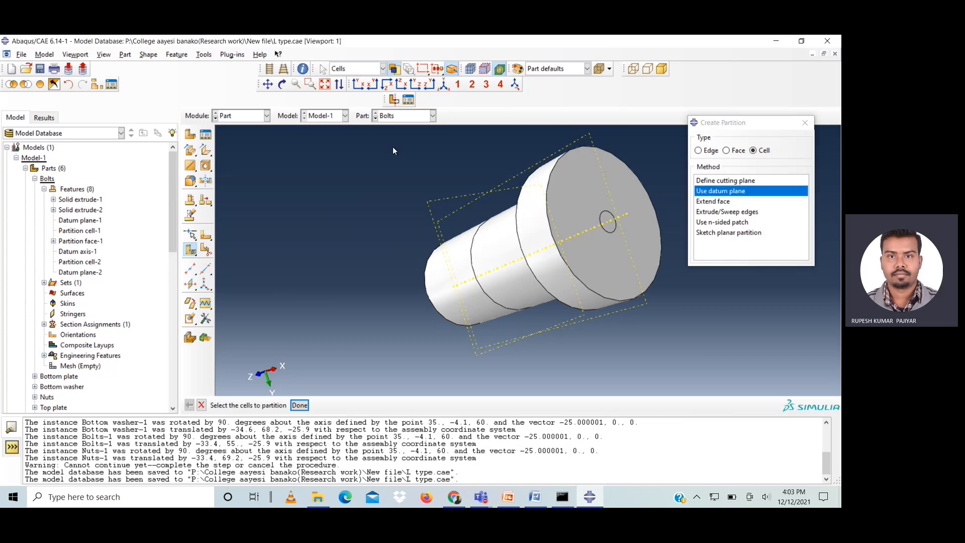
pyautogui.moveTo(364, 135); pyautogui.dragTo(698, 356)
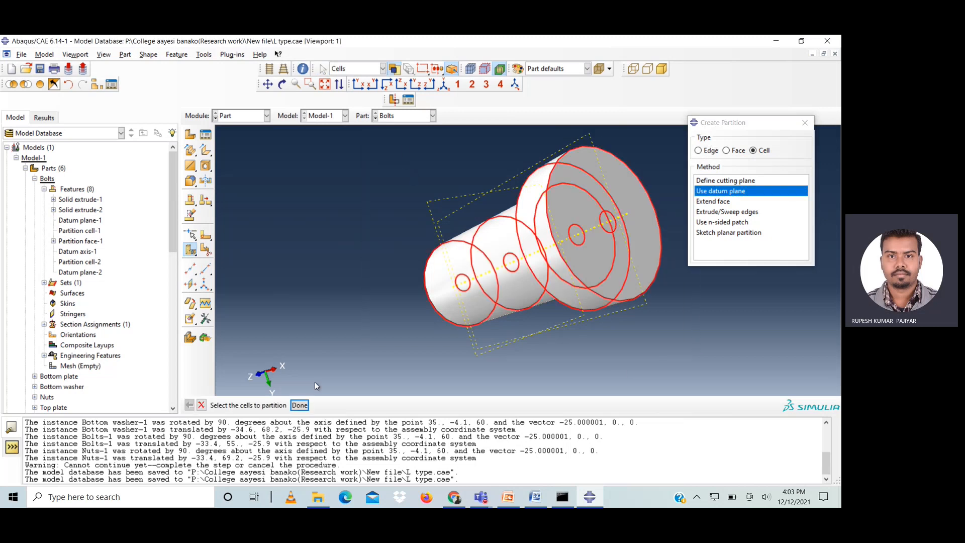
pyautogui.click(300, 405)
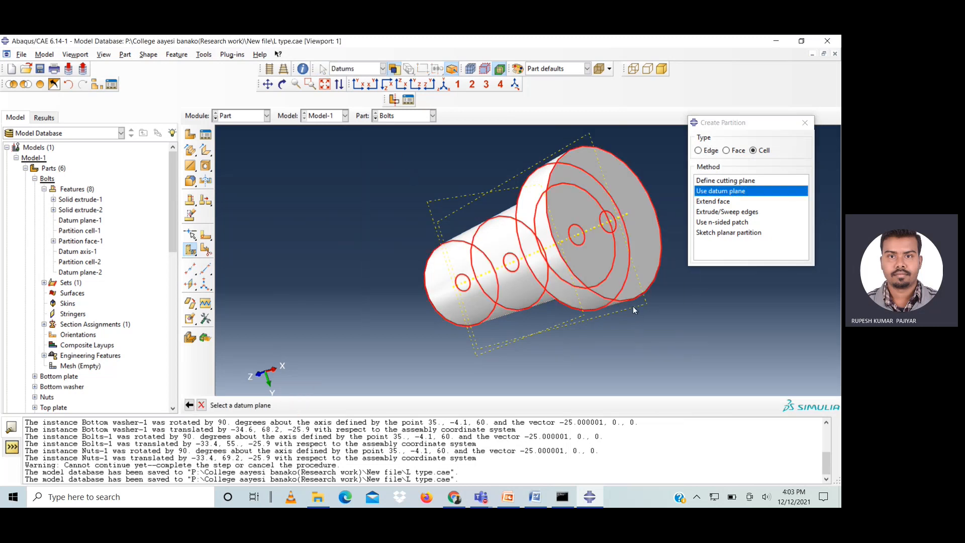
pyautogui.click(632, 306)
pyautogui.click(318, 405)
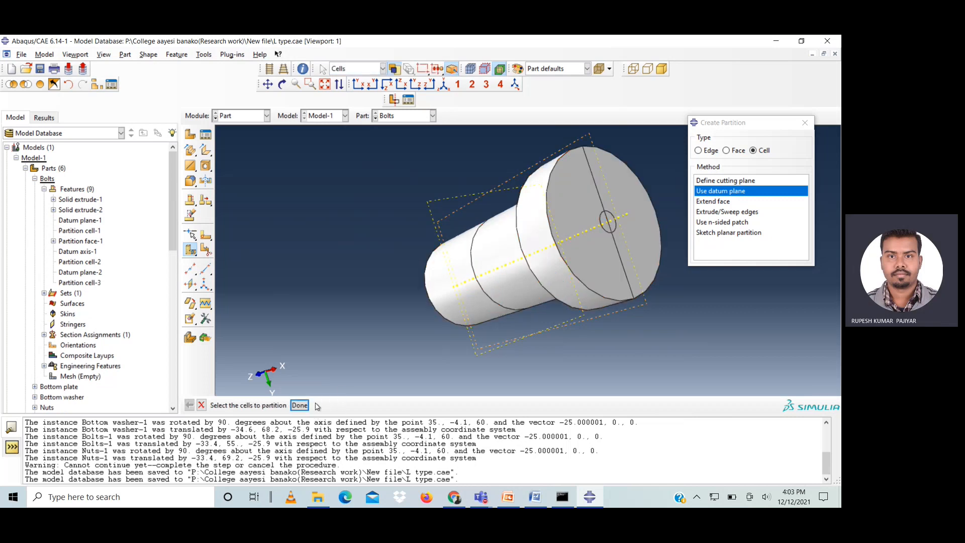
pyautogui.click(299, 405)
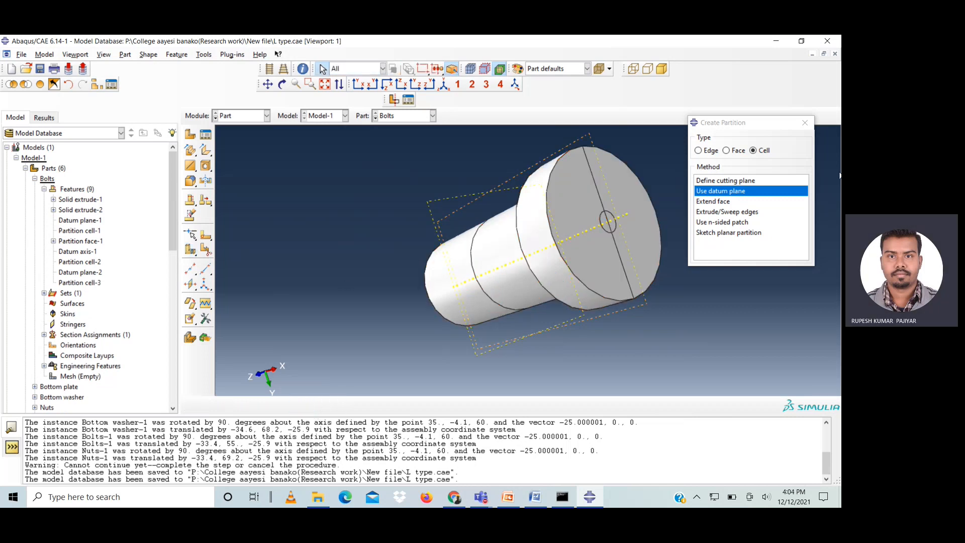
# - Create a second datum plane midway between the two outer ends of the dividing line on the bolt head face
pyautogui.click(189, 284)
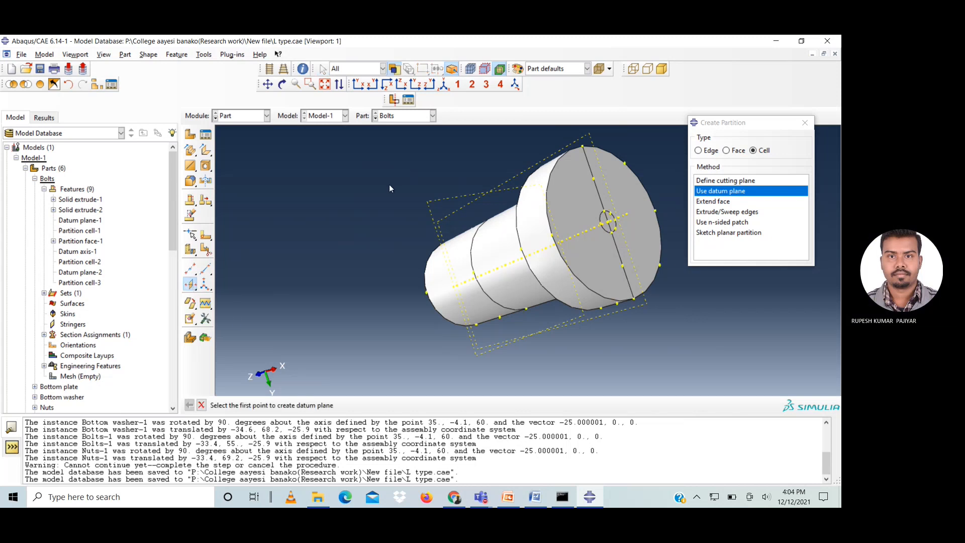
pyautogui.click(582, 147)
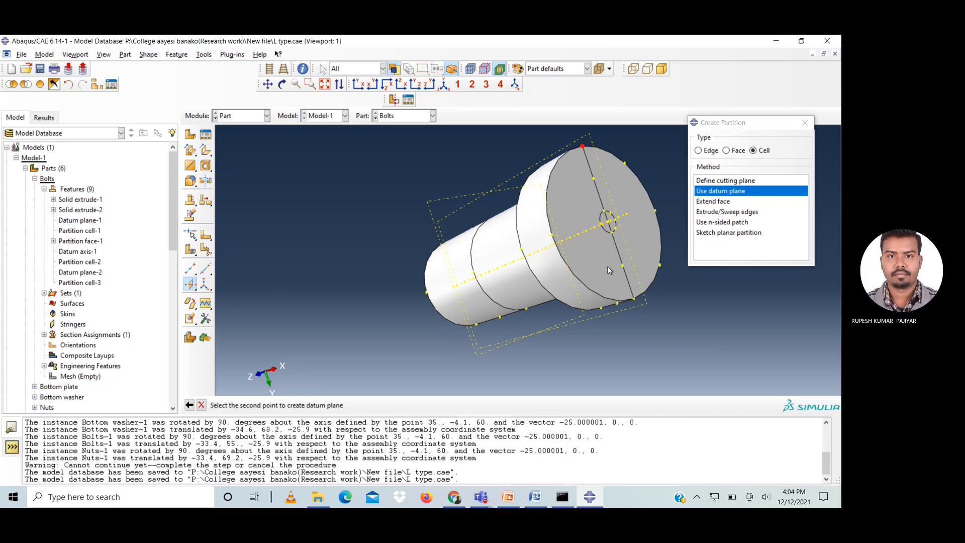
pyautogui.click(634, 301)
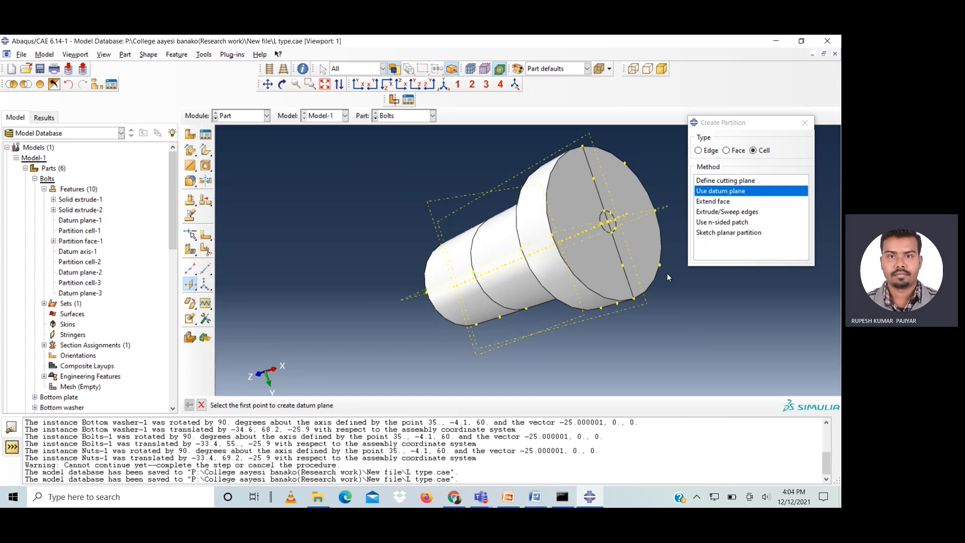
pyautogui.click(202, 406)
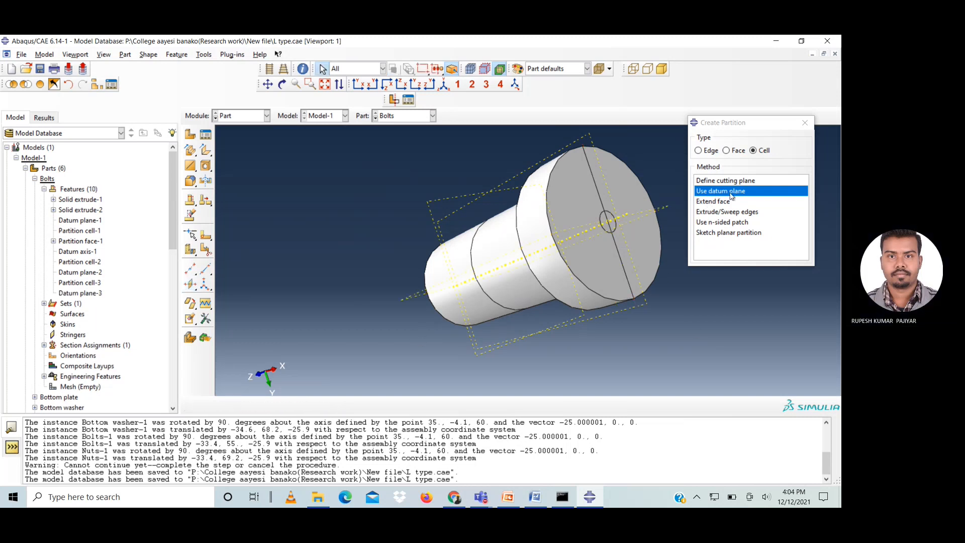
# - Partition all cells of the bolt with the second lengthwise datum plane, perpendicular to the first cut
pyautogui.click(730, 195)
pyautogui.moveTo(367, 146); pyautogui.dragTo(694, 365)
pyautogui.click(300, 405)
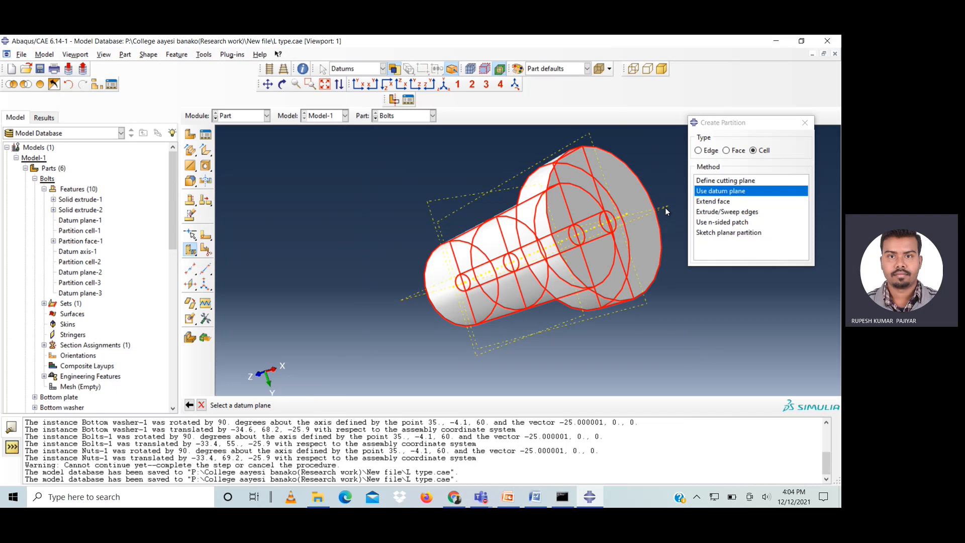
pyautogui.click(665, 207)
pyautogui.click(324, 406)
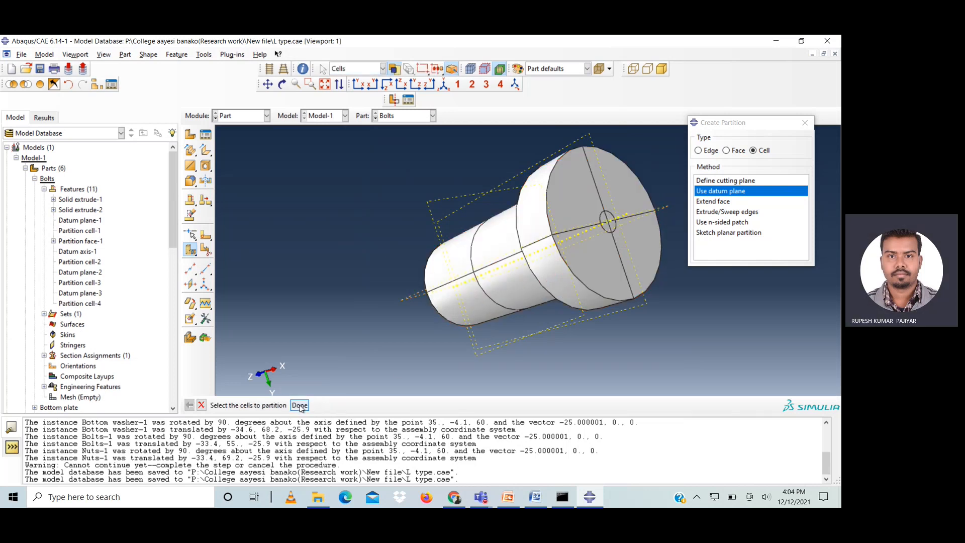
pyautogui.click(805, 123)
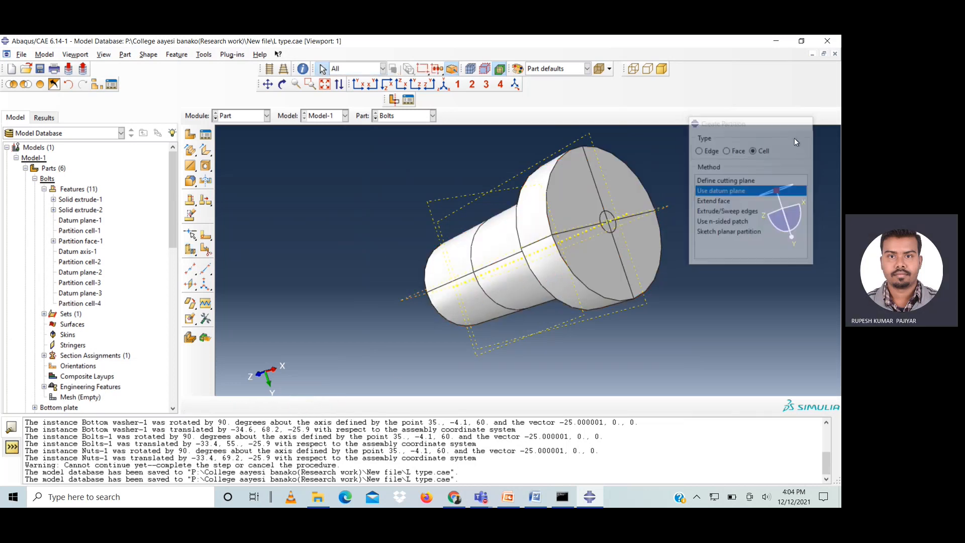
# - Switch to the Mesh module for the partitioned Bolts part
pyautogui.click(281, 84)
pyautogui.moveTo(500, 259); pyautogui.dragTo(480, 235)
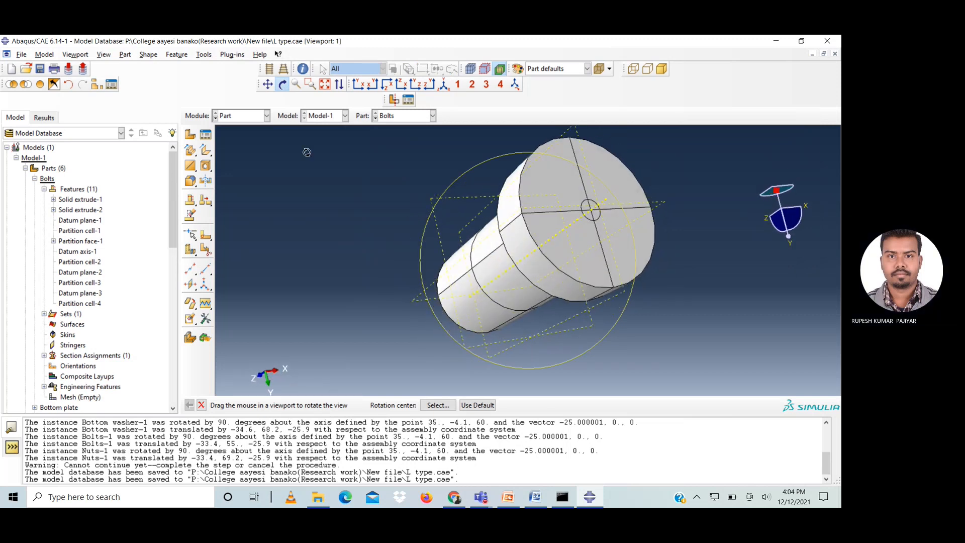
pyautogui.click(282, 84)
pyautogui.click(251, 122)
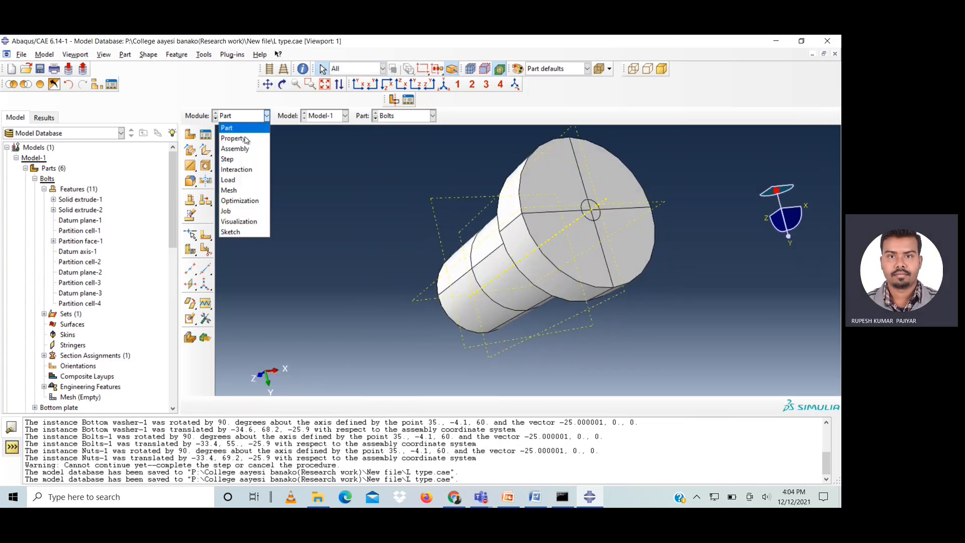
pyautogui.click(236, 191)
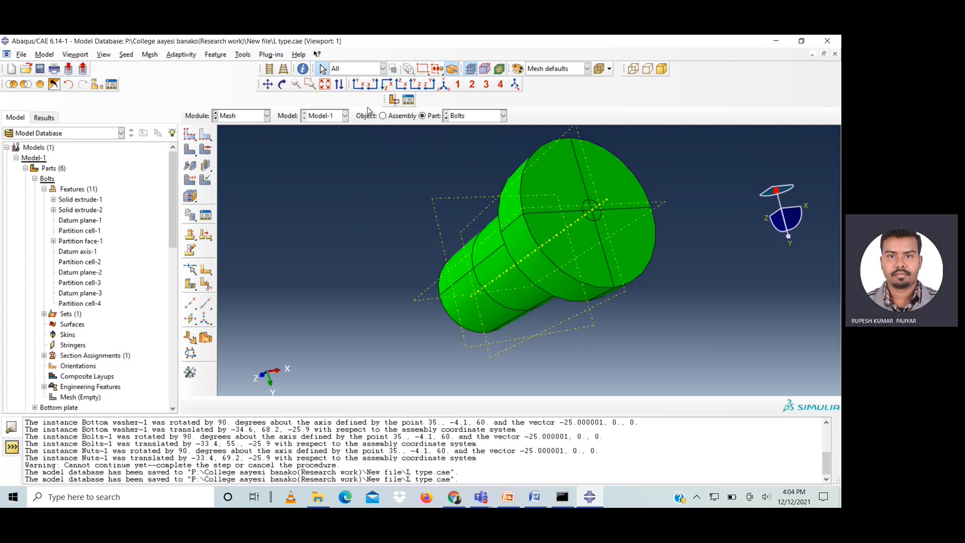
# - Seed the outer circle and small inner circle edges of the bolt head face by number, with 15 elements per edge and no bias
pyautogui.click(282, 84)
pyautogui.moveTo(516, 202); pyautogui.dragTo(508, 213)
pyautogui.click(283, 85)
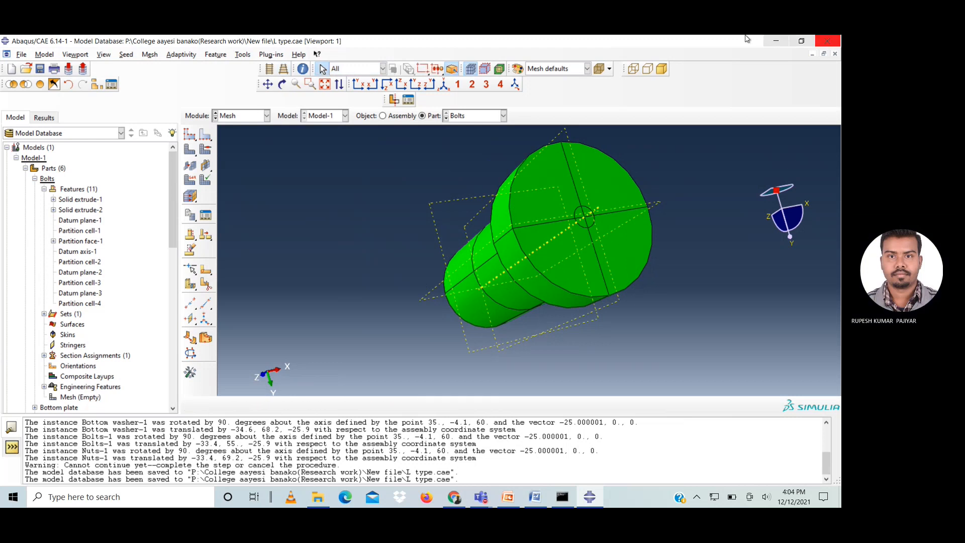
pyautogui.scroll(-2, 676, 143)
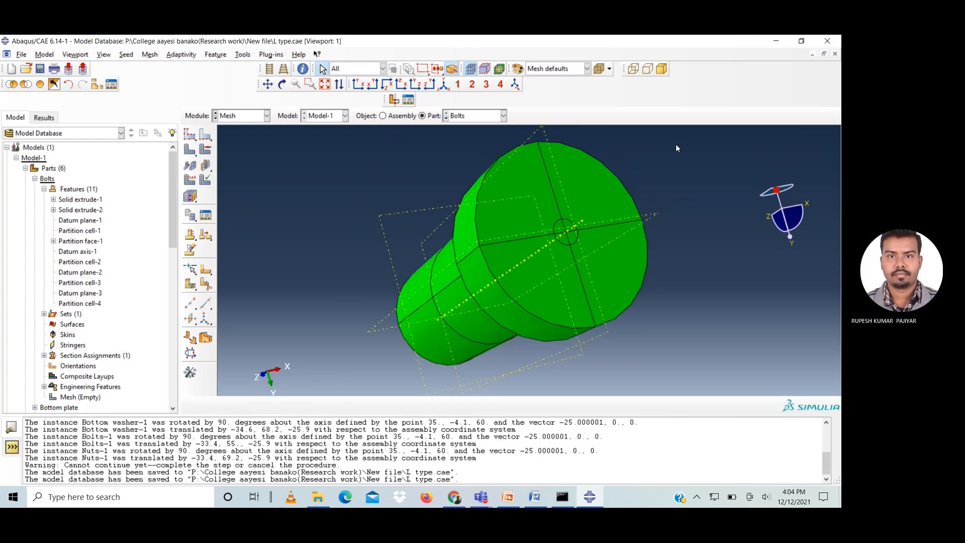
pyautogui.click(202, 138)
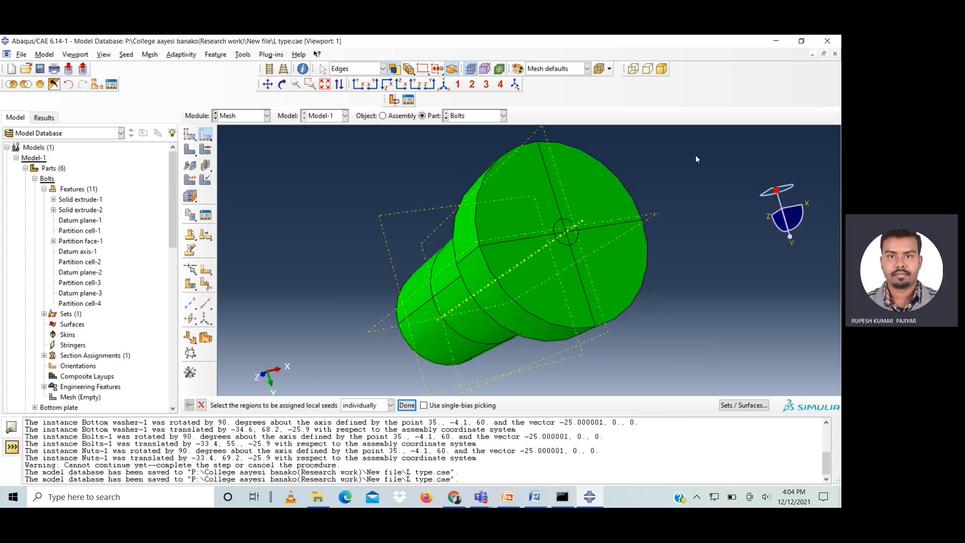
pyautogui.click(613, 174)
pyautogui.click(646, 252)
pyautogui.click(527, 311)
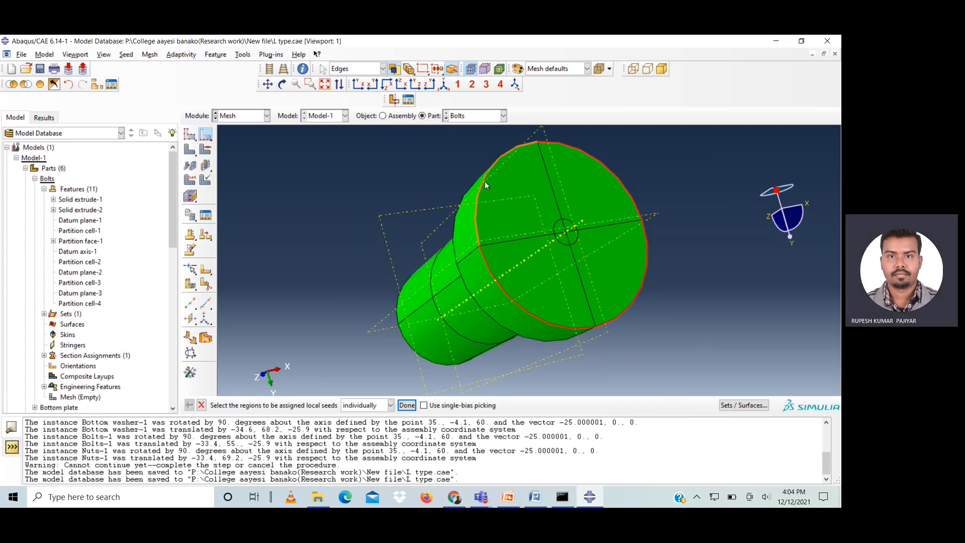
pyautogui.click(485, 181)
pyautogui.keyDown('shift'); pyautogui.click(562, 240); pyautogui.keyUp('shift')
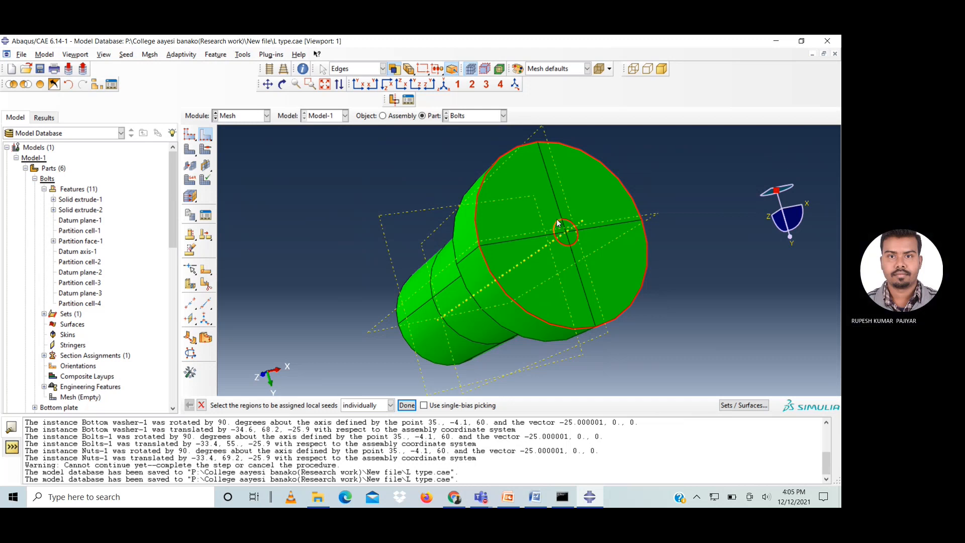
pyautogui.click(406, 405)
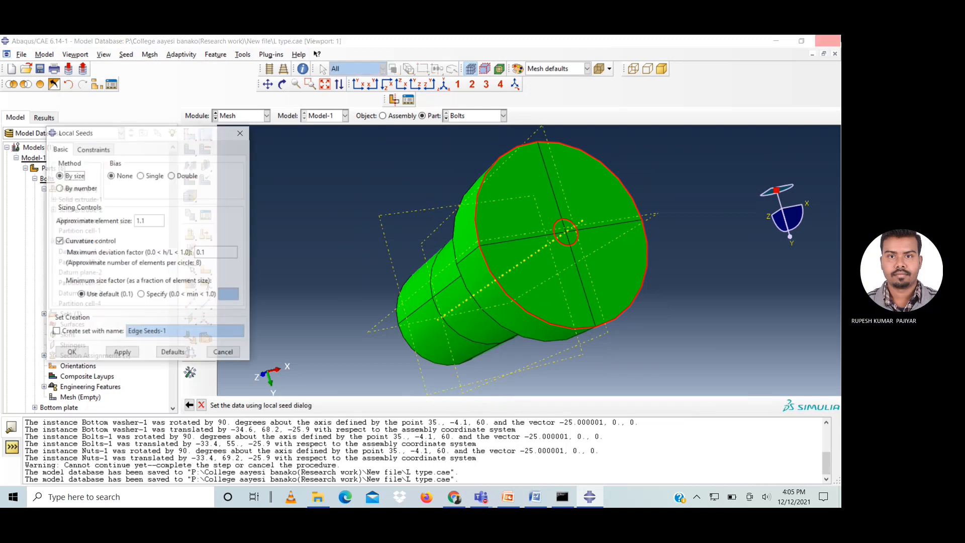
pyautogui.click(81, 189)
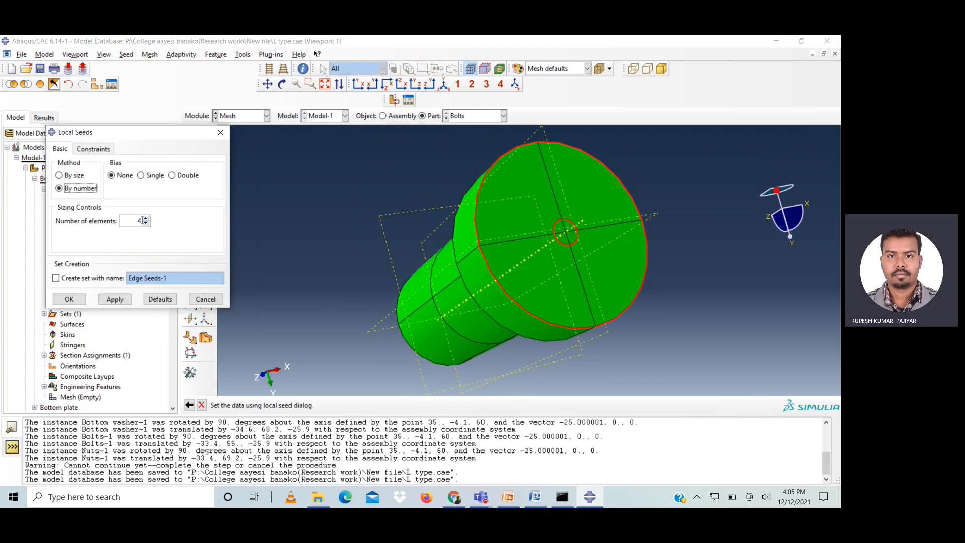
pyautogui.doubleClick(133, 220)
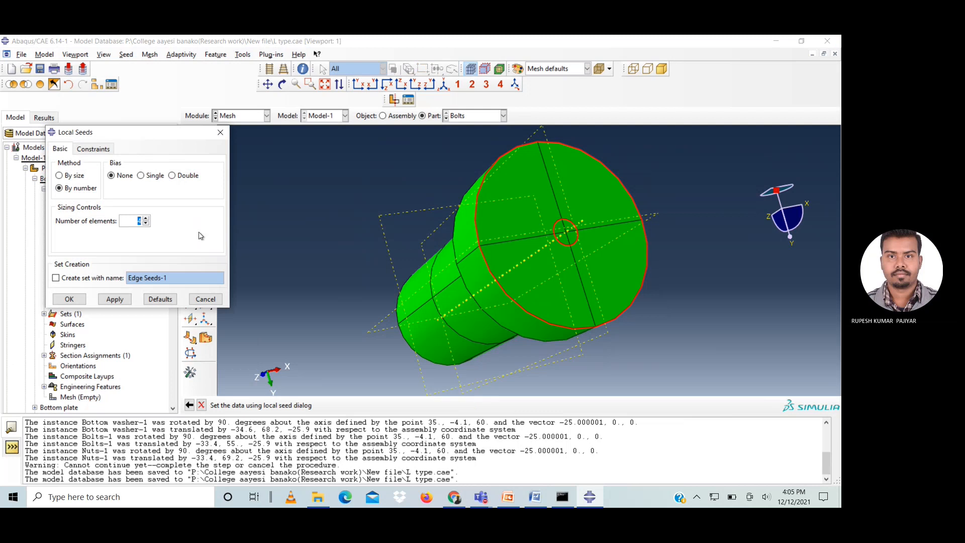
pyautogui.write('15')
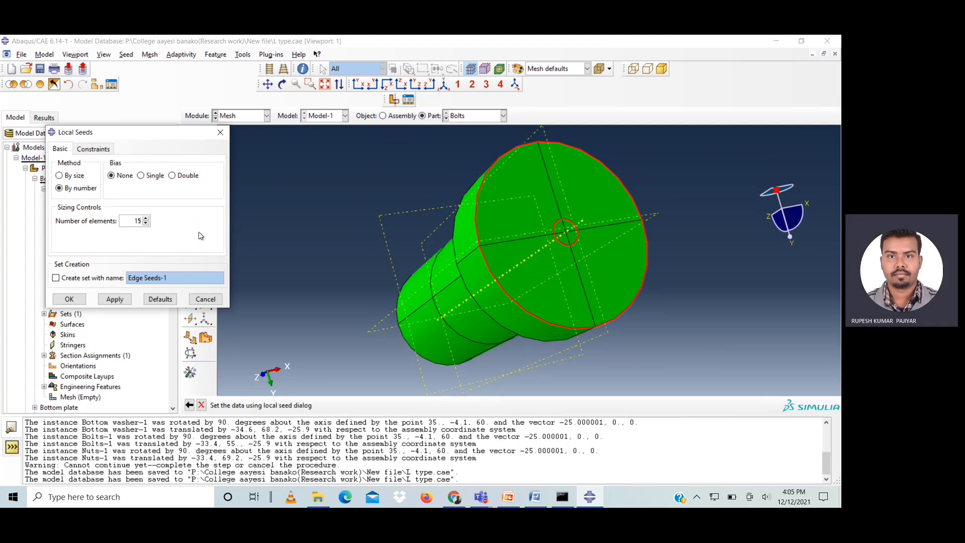
pyautogui.click(114, 300)
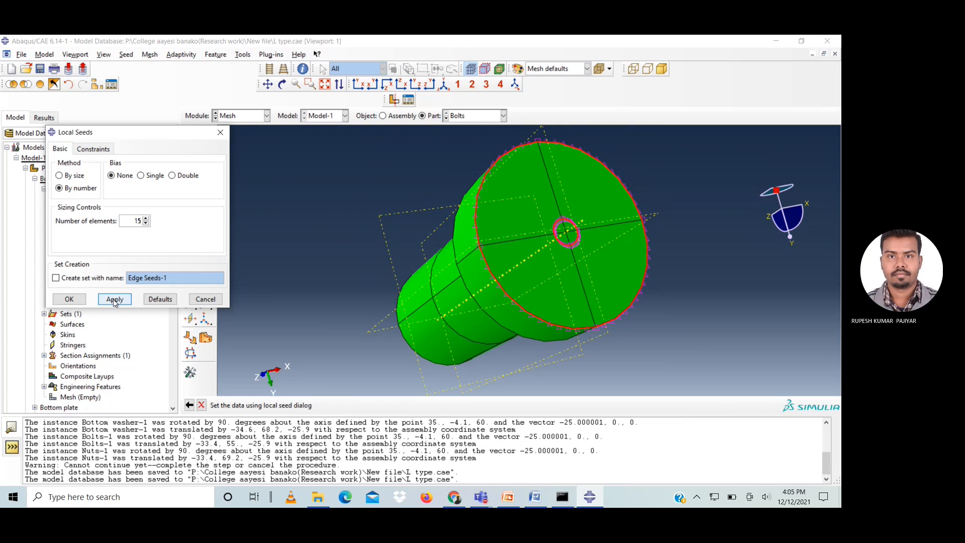
pyautogui.click(70, 300)
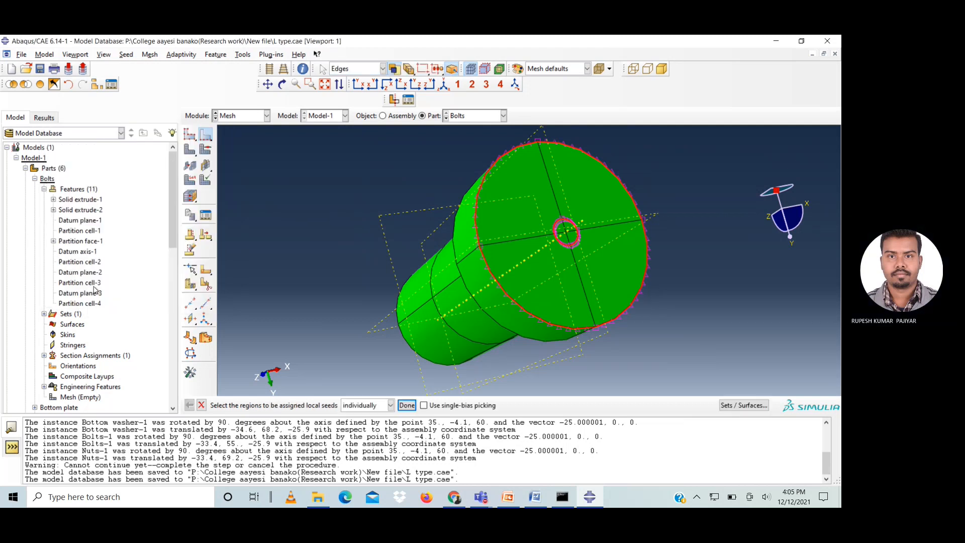
# - Select the four radial edges on each of the bolt's two end faces for local seeding by number with single bias
pyautogui.click(548, 181)
pyautogui.keyDown('shift'); pyautogui.click(619, 223); pyautogui.keyUp('shift')
pyautogui.keyDown('shift'); pyautogui.click(580, 280); pyautogui.keyUp('shift')
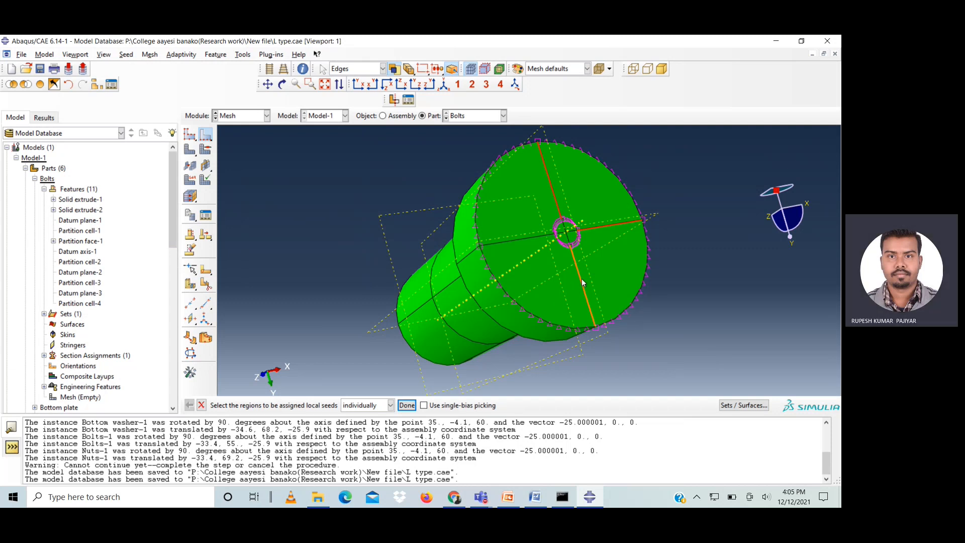
pyautogui.keyDown('shift'); pyautogui.click(506, 242); pyautogui.keyUp('shift')
pyautogui.click(282, 84)
pyautogui.moveTo(485, 253); pyautogui.dragTo(558, 215)
pyautogui.moveTo(510, 292); pyautogui.dragTo(546, 184)
pyautogui.click(283, 84)
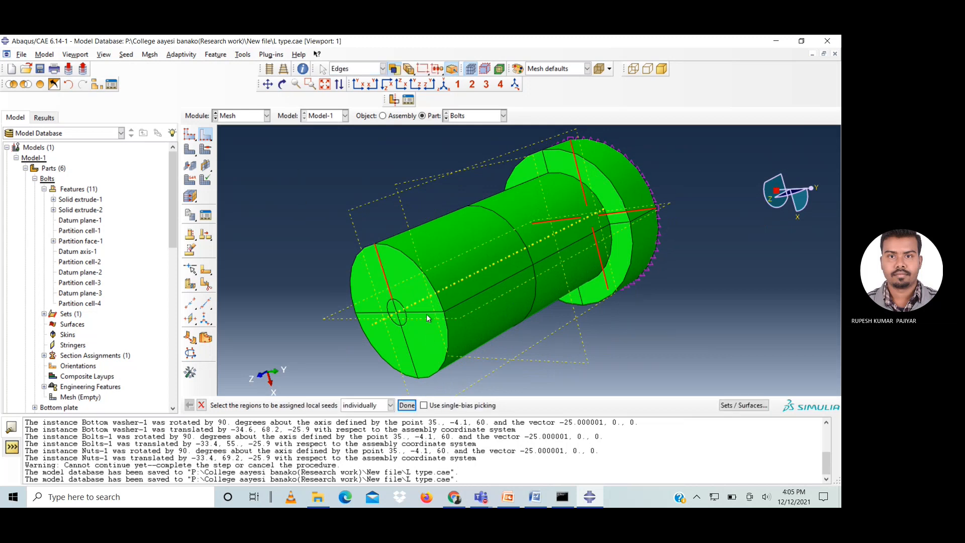
pyautogui.click(406, 346)
pyautogui.click(407, 405)
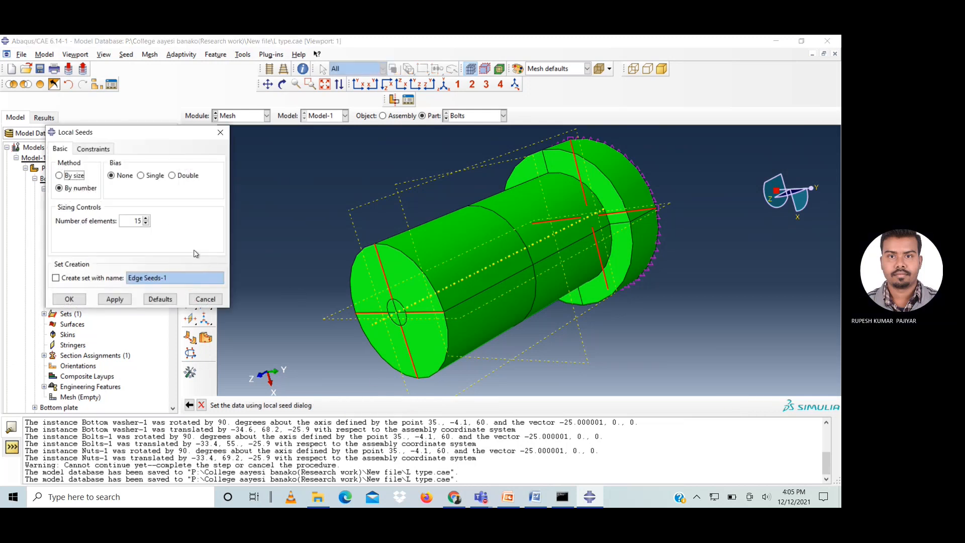
pyautogui.click(147, 178)
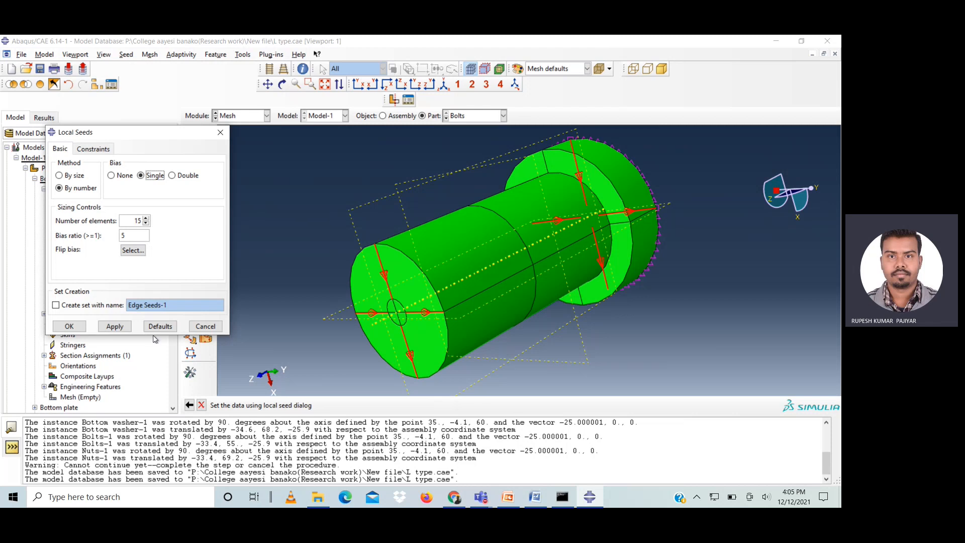
# - Flip the bias on the outward-pointing radial edges of both end faces so every bias arrow points toward the bolt's centre
pyautogui.click(131, 250)
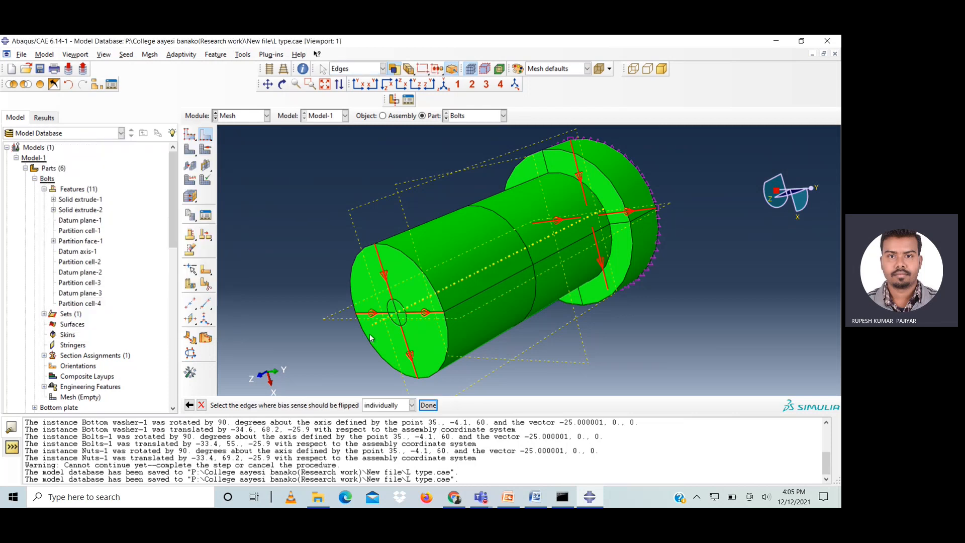
pyautogui.click(420, 312)
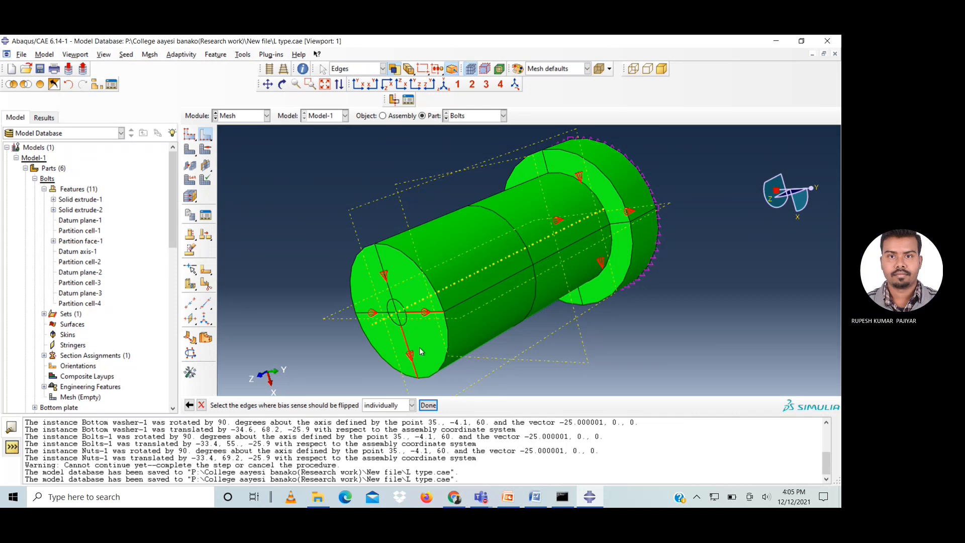
pyautogui.click(408, 347)
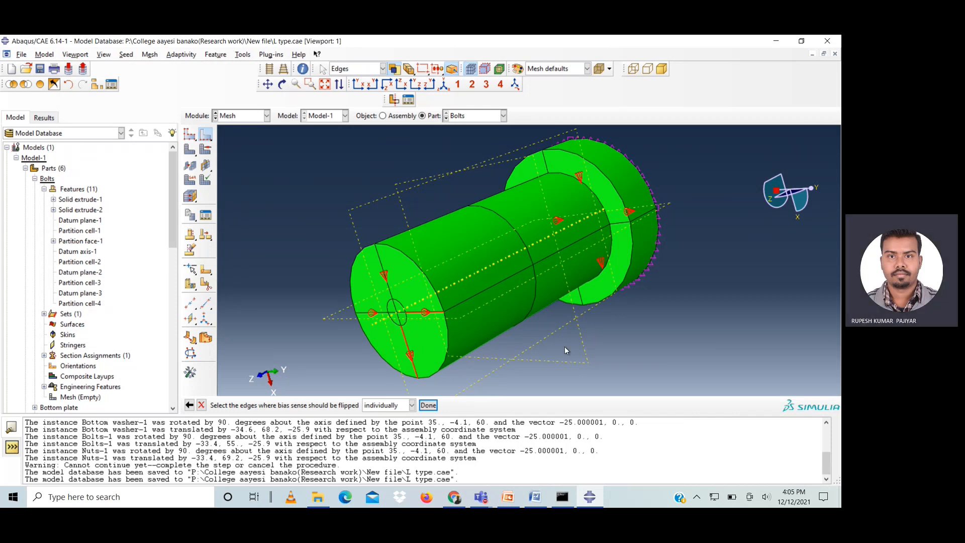
pyautogui.click(626, 211)
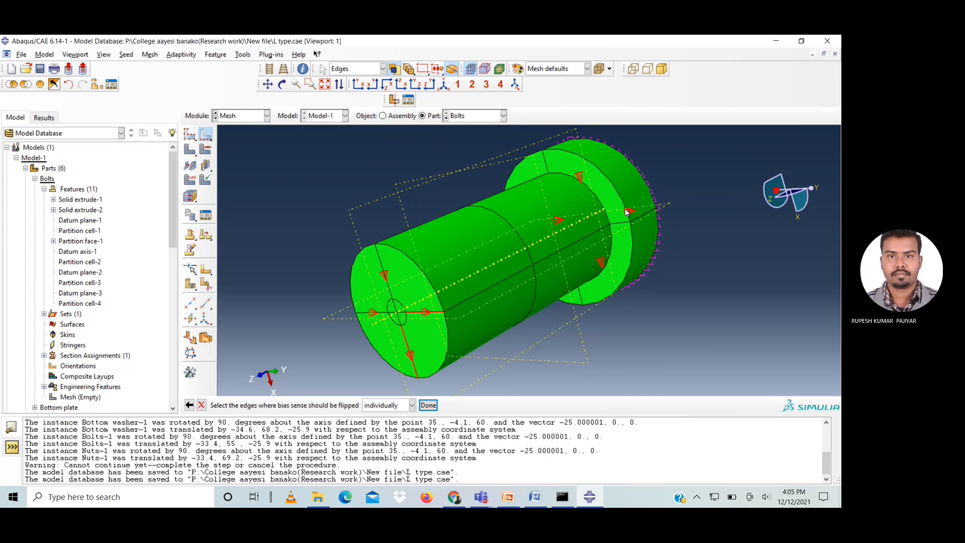
pyautogui.click(600, 262)
pyautogui.click(429, 406)
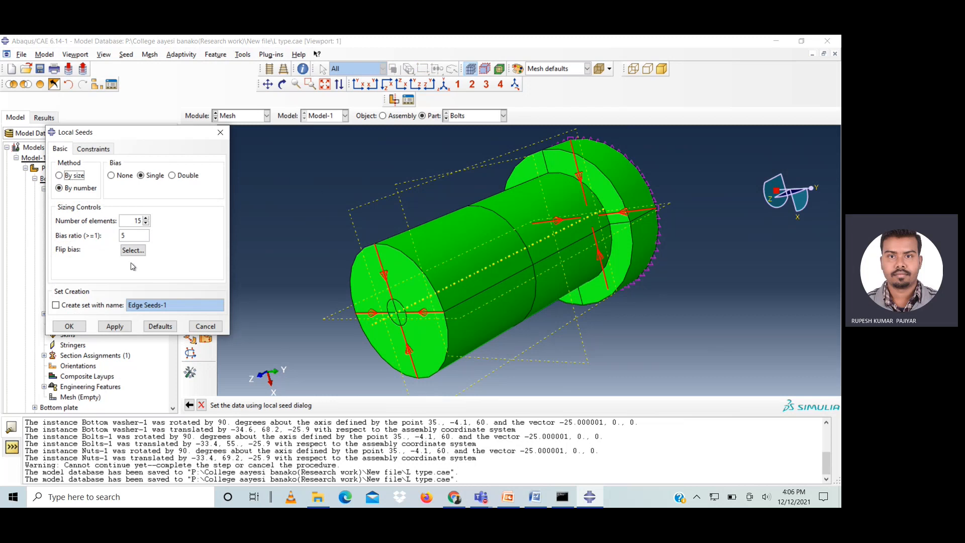
# - Seed the selected radial edges with 25 elements each at a bias ratio of 5
pyautogui.doubleClick(133, 220)
pyautogui.click(112, 328)
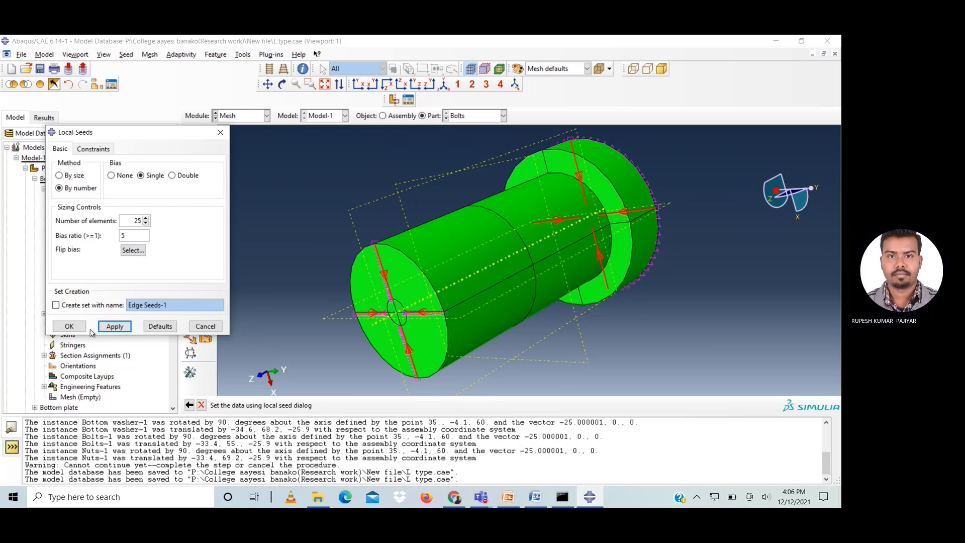
pyautogui.click(74, 327)
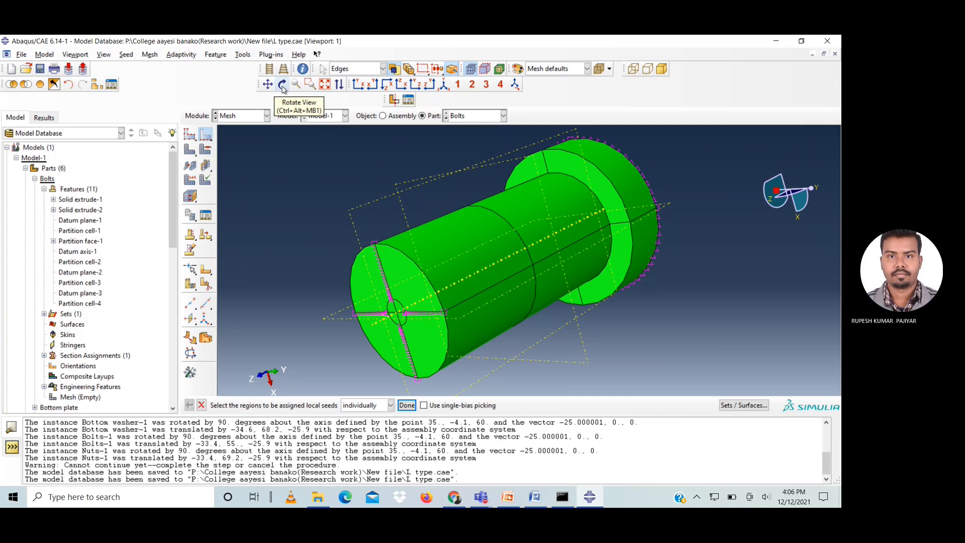
# - Seed the lengthwise edges along the bolt shank's outer surface by number, with 10 elements per edge and no bias
pyautogui.click(283, 85)
pyautogui.moveTo(511, 250); pyautogui.dragTo(497, 282)
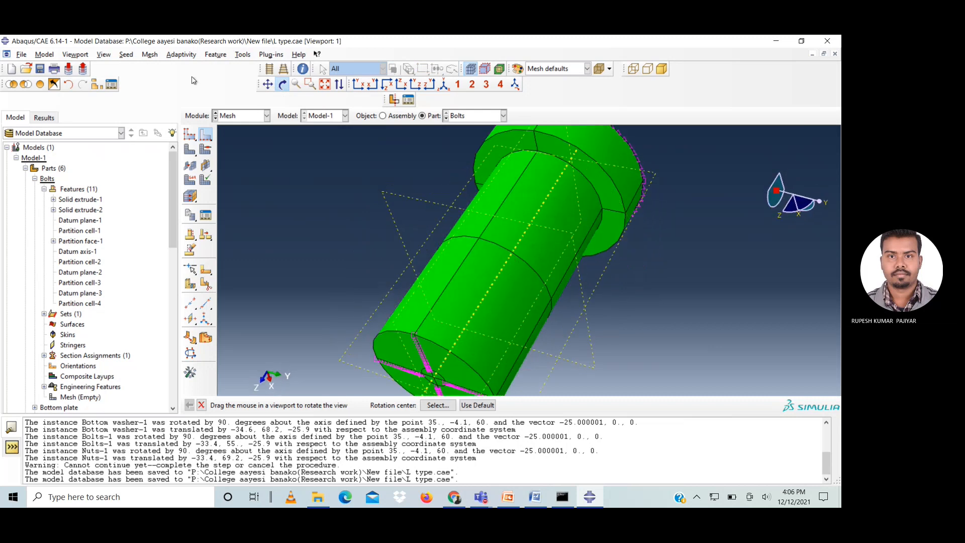
pyautogui.click(282, 88)
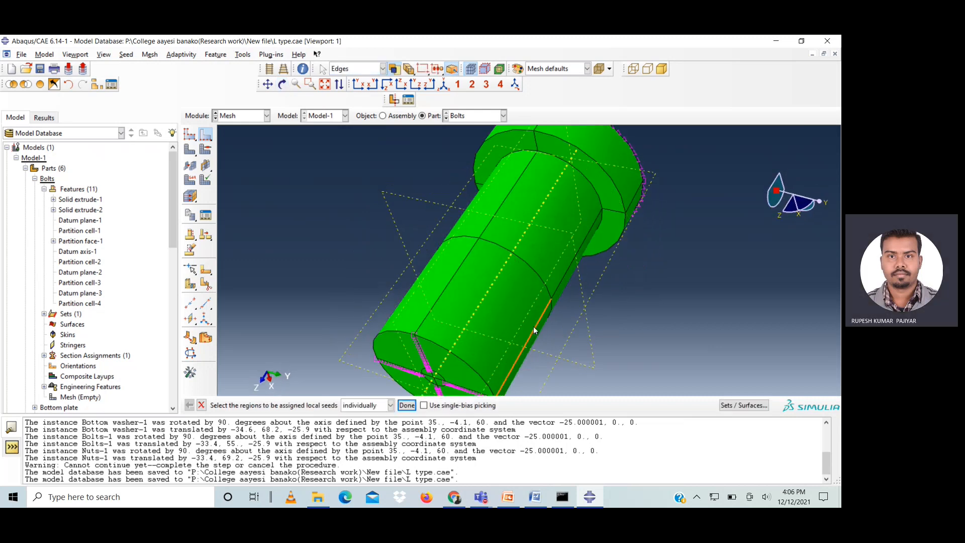
pyautogui.click(554, 296)
pyautogui.keyDown('shift'); pyautogui.click(467, 255); pyautogui.keyUp('shift')
pyautogui.click(633, 68)
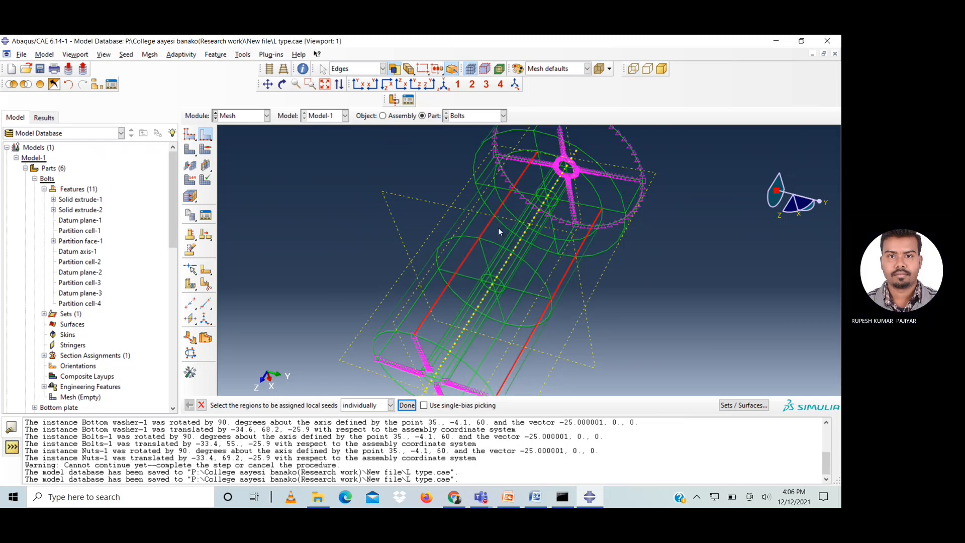
pyautogui.keyDown('shift'); pyautogui.click(469, 227); pyautogui.keyUp('shift')
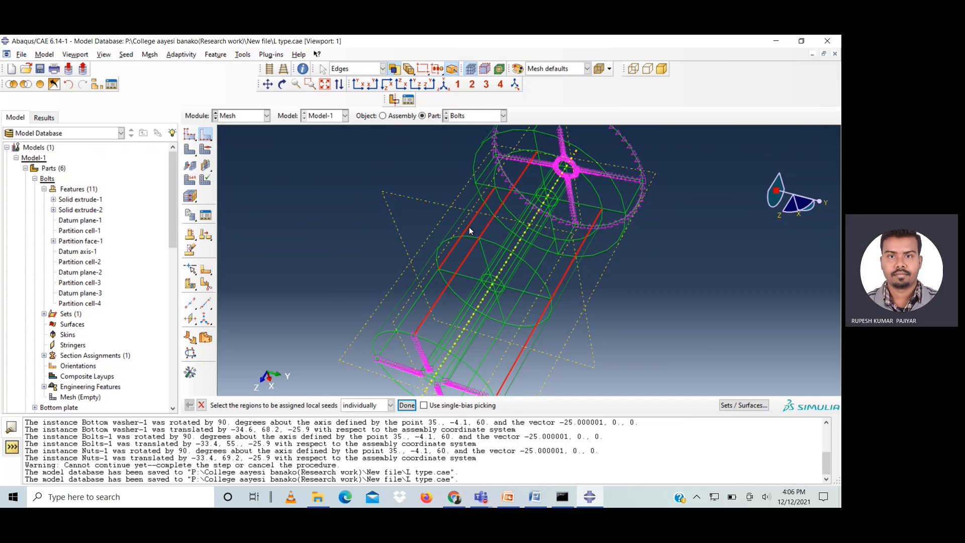
pyautogui.keyDown('shift'); pyautogui.click(423, 294); pyautogui.keyUp('shift')
pyautogui.keyDown('shift'); pyautogui.click(511, 307); pyautogui.keyUp('shift')
pyautogui.keyDown('shift'); pyautogui.click(493, 345); pyautogui.keyUp('shift')
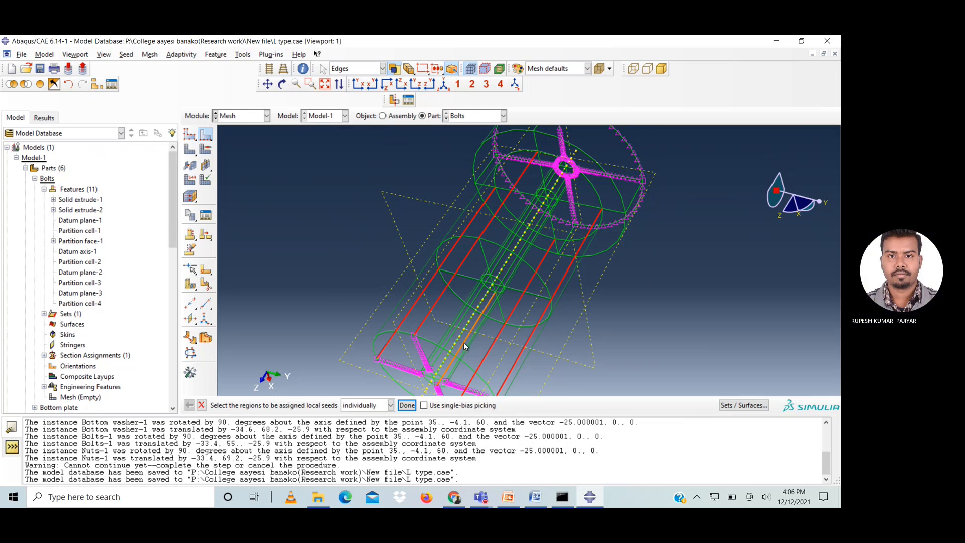
pyautogui.click(662, 69)
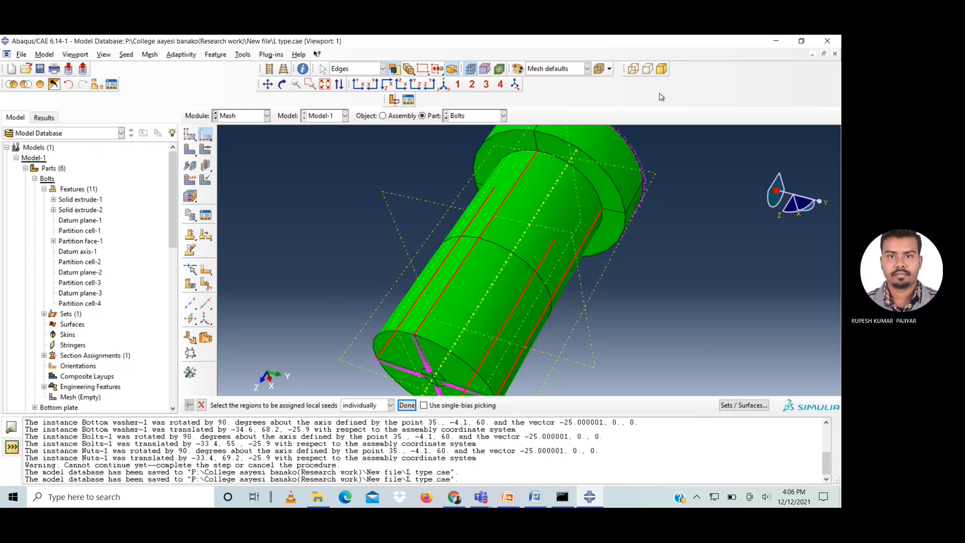
pyautogui.click(282, 84)
pyautogui.moveTo(517, 224); pyautogui.dragTo(555, 272)
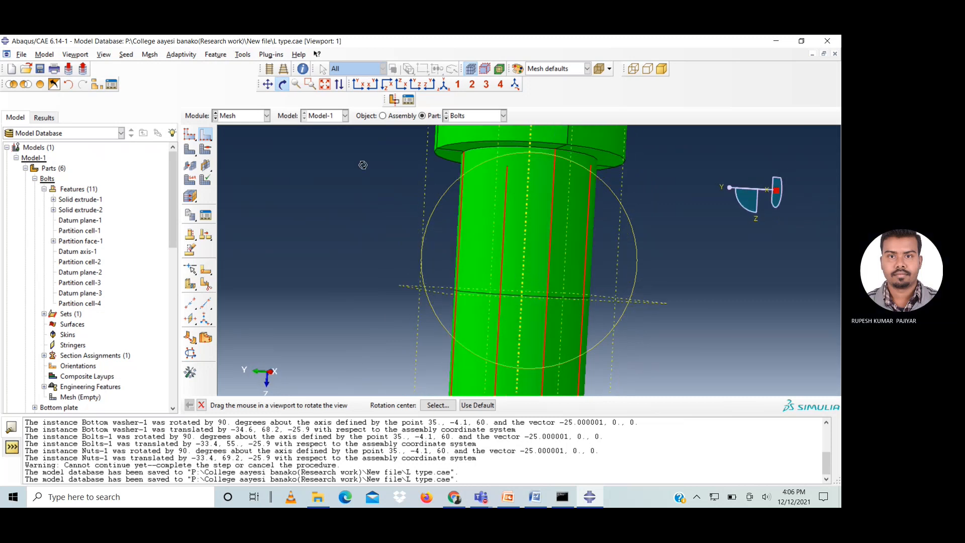
pyautogui.press('Escape')
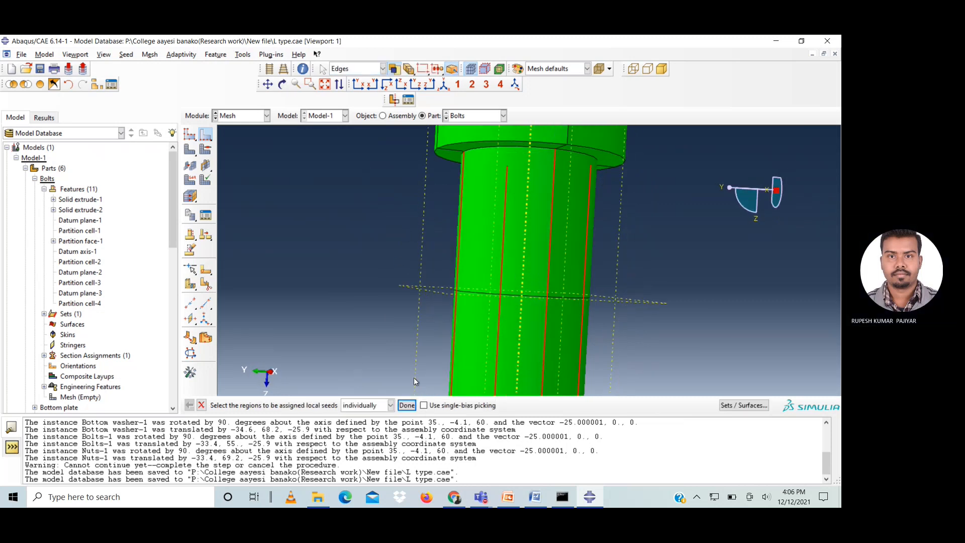
pyautogui.click(407, 405)
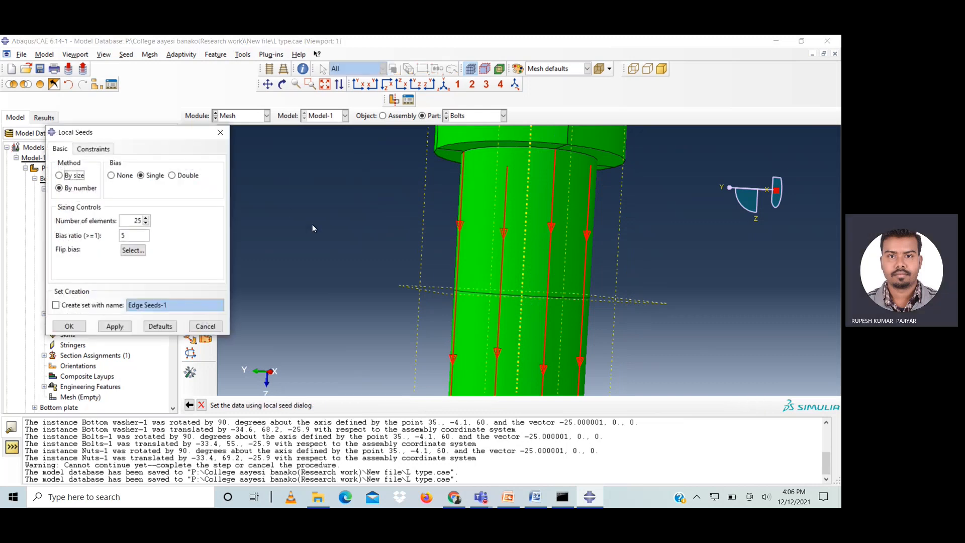
pyautogui.click(112, 174)
pyautogui.doubleClick(136, 221)
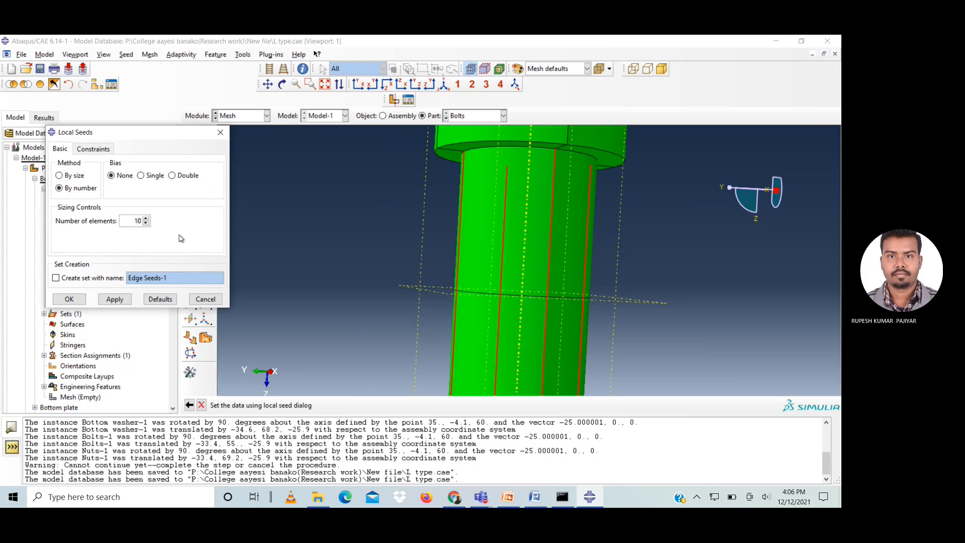
pyautogui.click(73, 300)
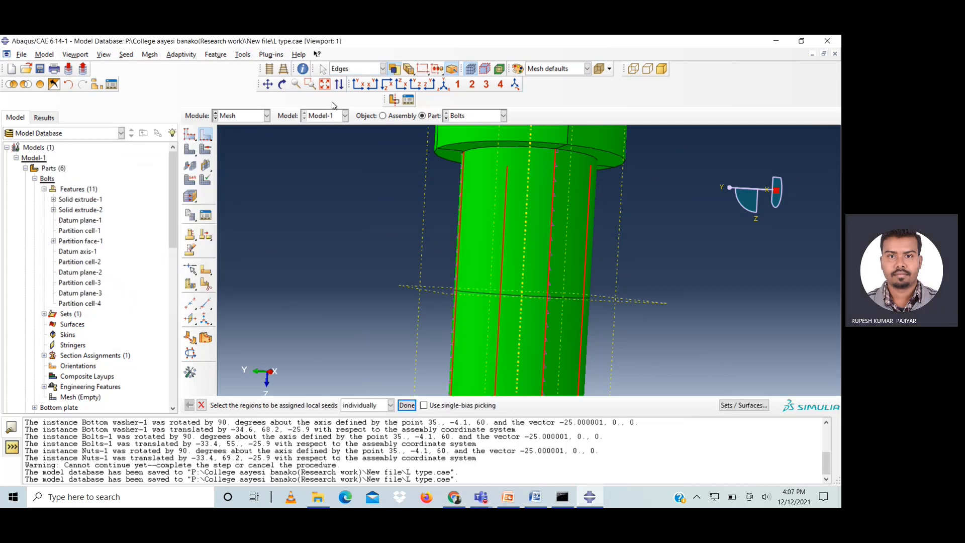
# - Seed the four short edges through the thickness of the bolt head's rim by number, with 5 elements per edge and no bias
pyautogui.click(282, 84)
pyautogui.moveTo(513, 214); pyautogui.dragTo(522, 284)
pyautogui.click(282, 84)
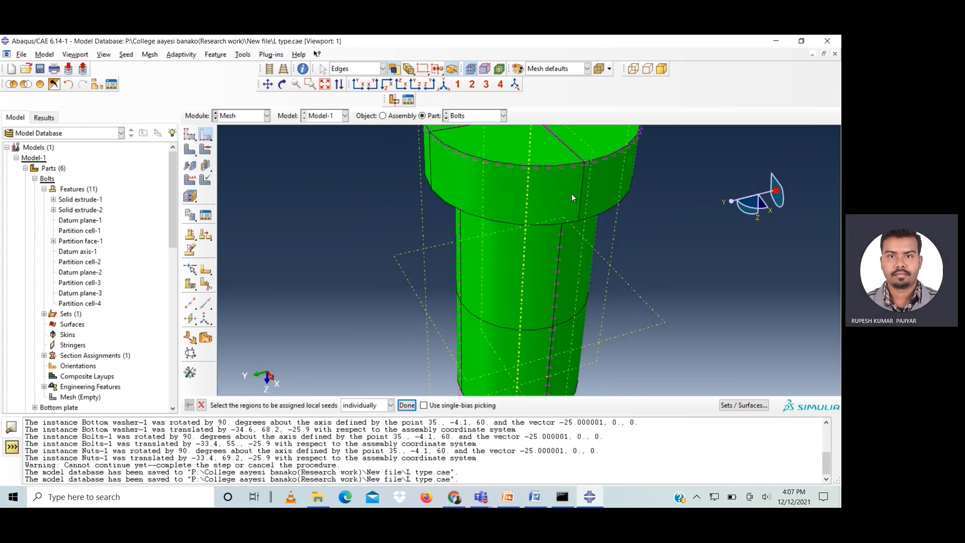
pyautogui.click(431, 167)
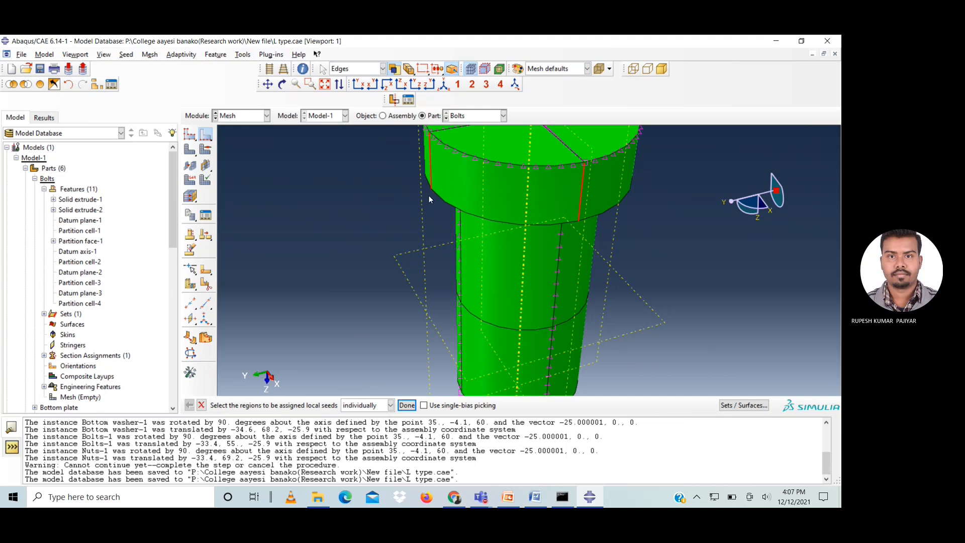
pyautogui.click(282, 84)
pyautogui.moveTo(526, 245)
pyautogui.mouseDown()
pyautogui.moveTo(543, 245)
pyautogui.moveTo(538, 226)
pyautogui.moveTo(524, 227)
pyautogui.moveTo(531, 210)
pyautogui.moveTo(518, 231)
pyautogui.mouseUp()
pyautogui.press('Escape')
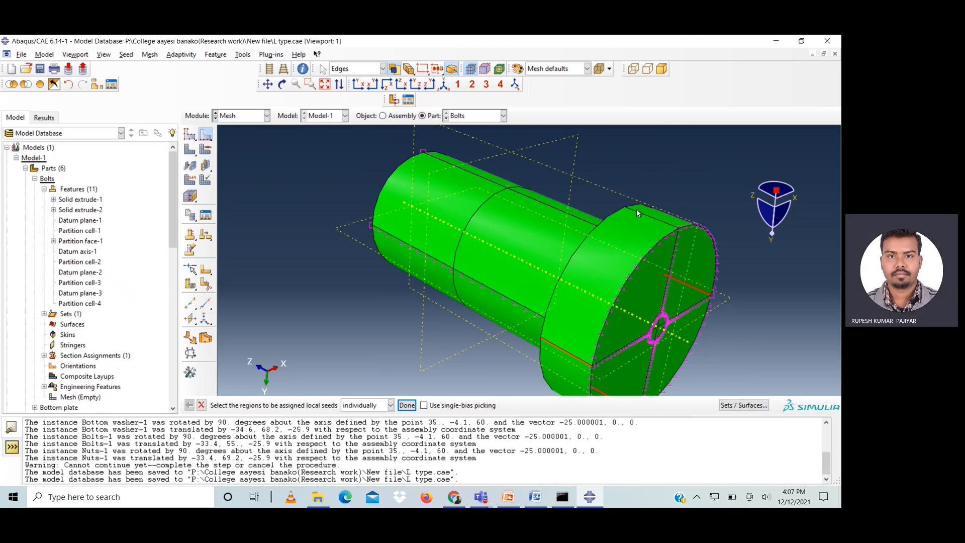
pyautogui.click(282, 84)
pyautogui.moveTo(644, 267); pyautogui.dragTo(432, 135)
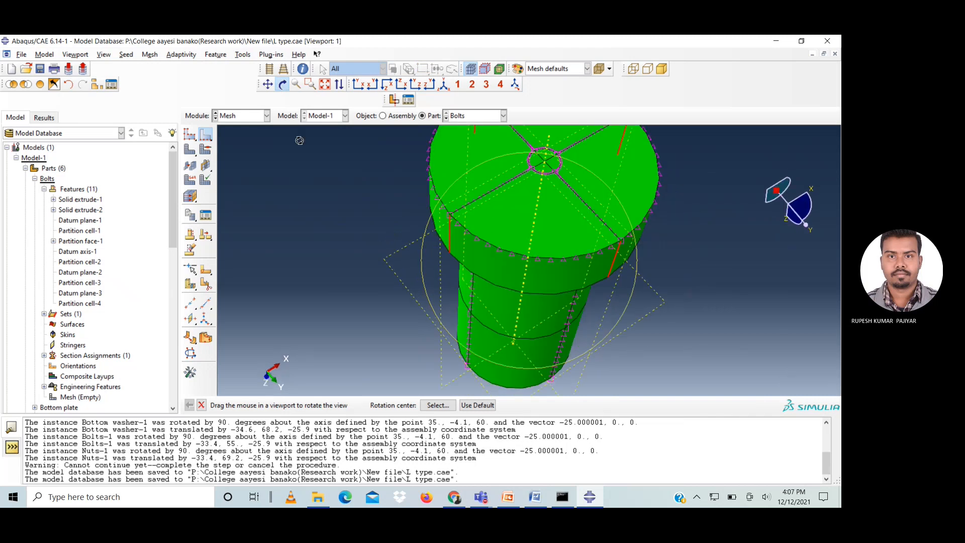
pyautogui.click(282, 84)
pyautogui.click(405, 404)
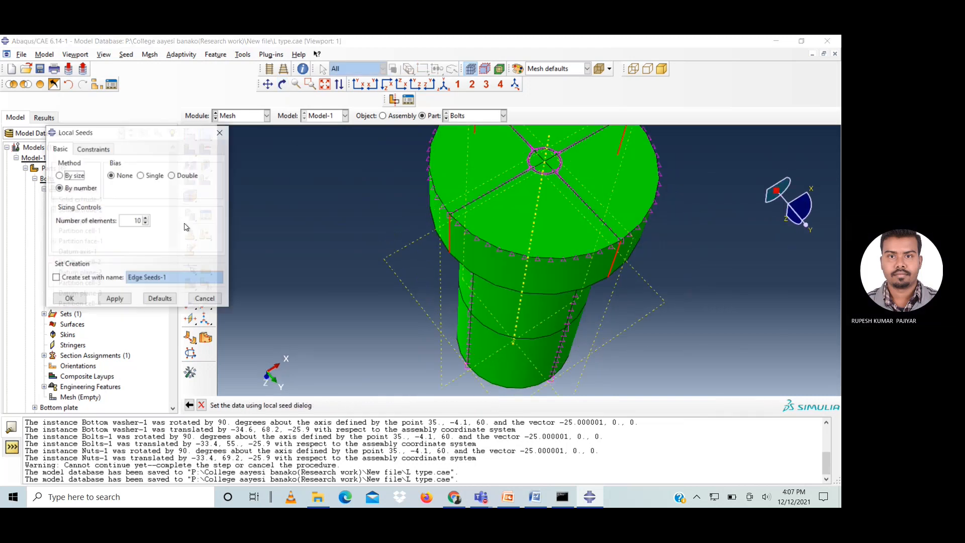
pyautogui.doubleClick(134, 221)
pyautogui.write('5')
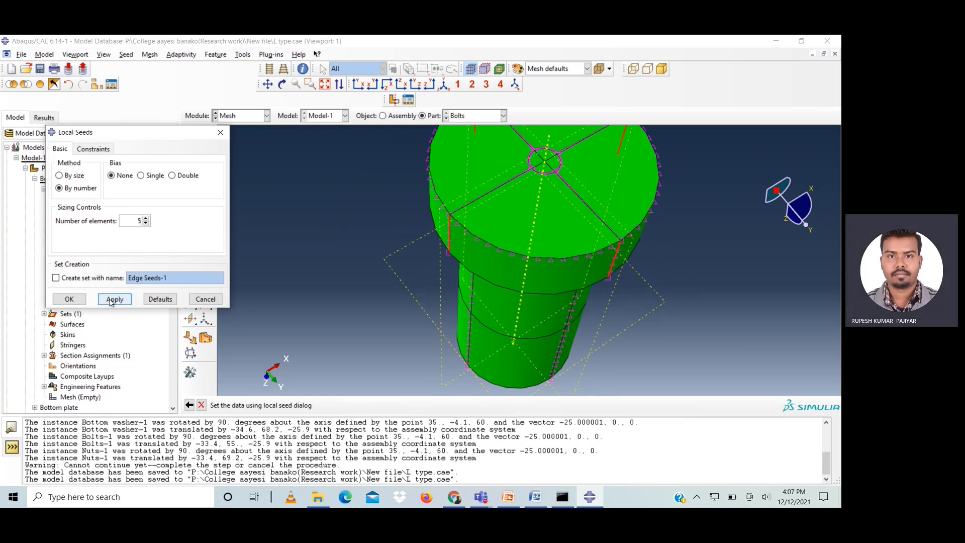
pyautogui.click(69, 299)
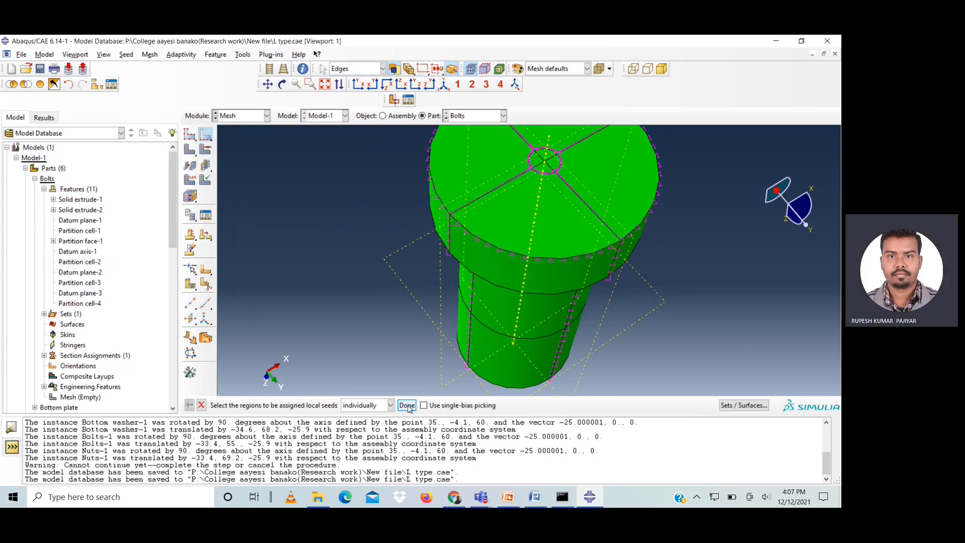
pyautogui.click(407, 405)
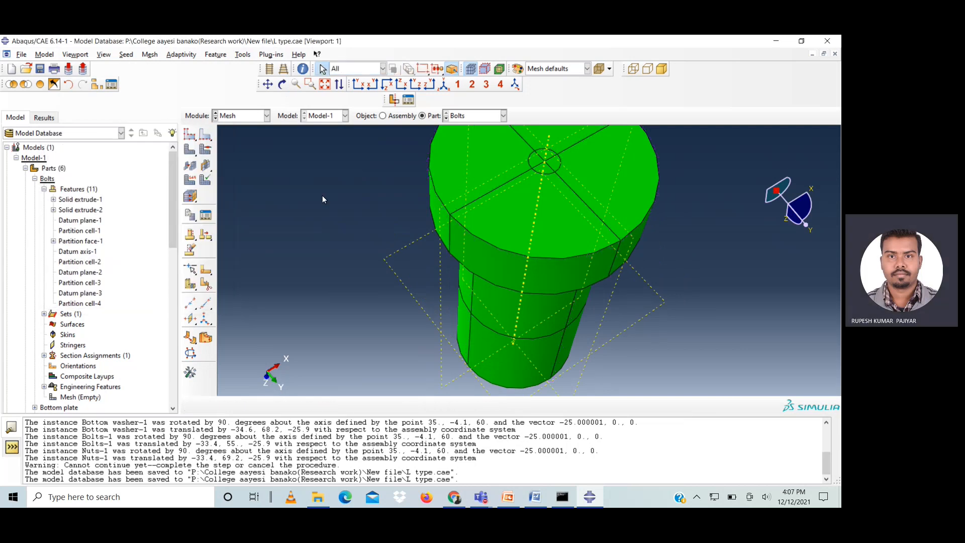
# - Mesh the whole Bolts part and rotate the view to inspect the generated mesh
pyautogui.click(324, 86)
pyautogui.click(190, 151)
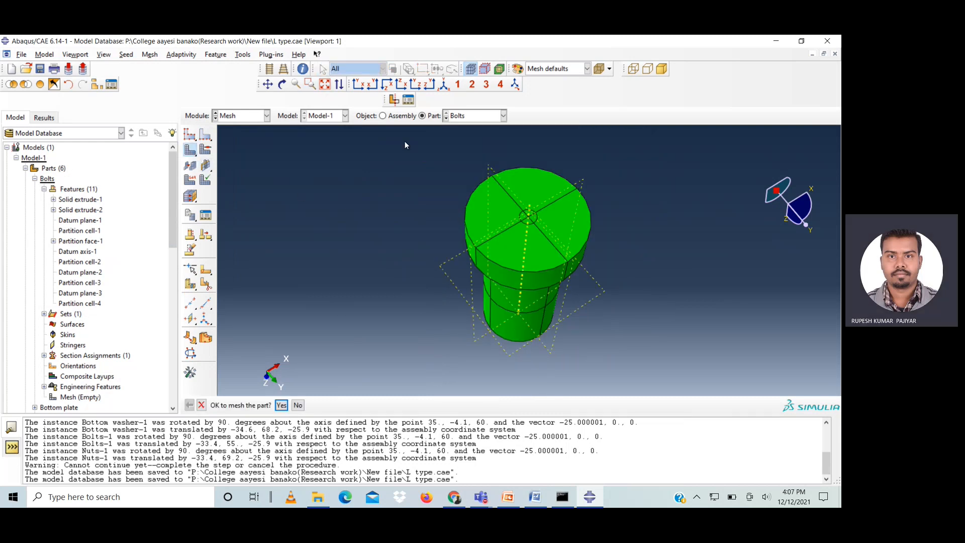
pyautogui.click(281, 405)
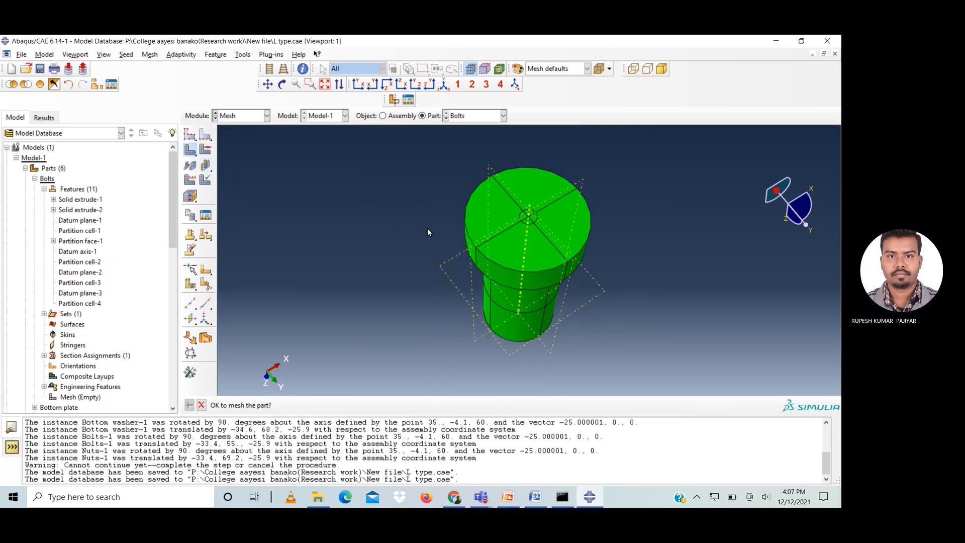
pyautogui.click(282, 84)
pyautogui.moveTo(502, 253); pyautogui.dragTo(497, 272)
pyautogui.click(282, 86)
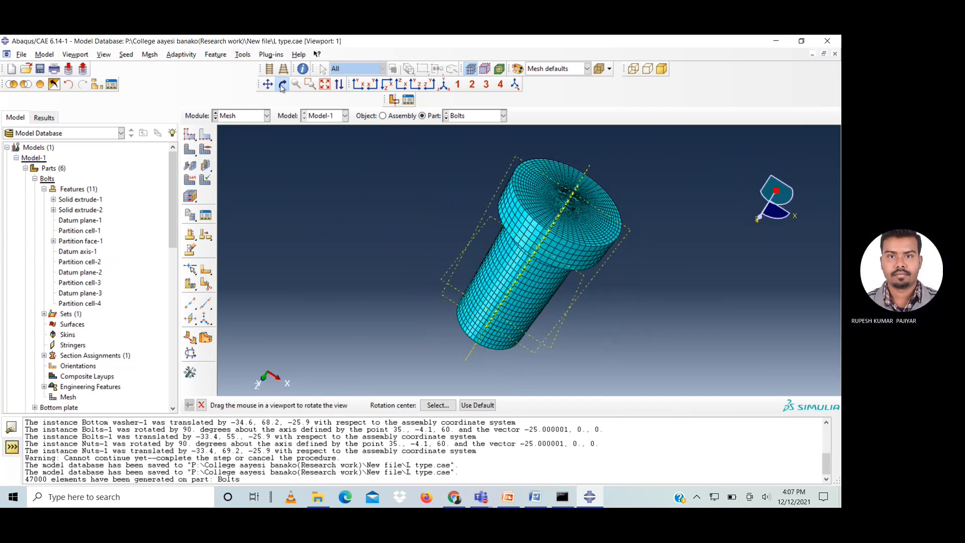
# - Review the mesh controls for all cells of the Bolts part
pyautogui.click(205, 151)
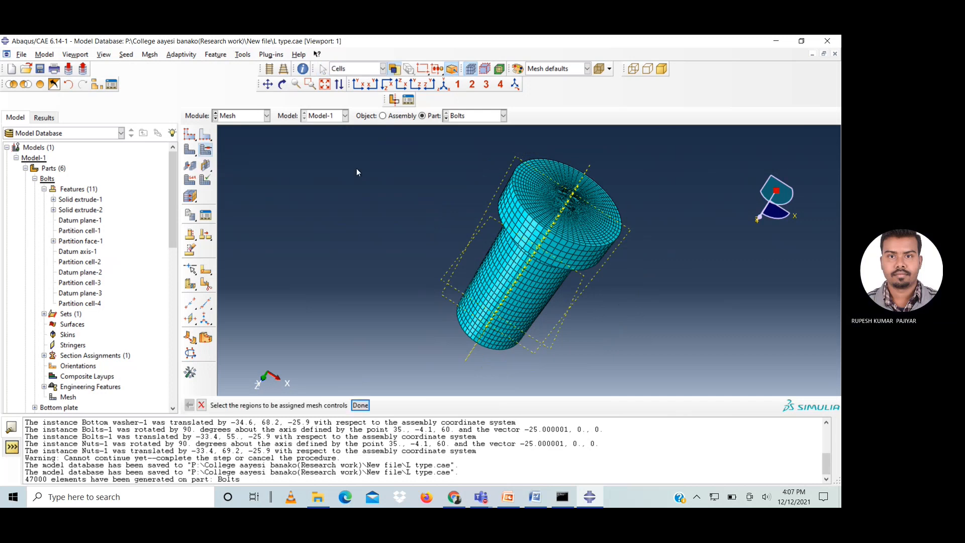
pyautogui.moveTo(369, 129); pyautogui.dragTo(659, 374)
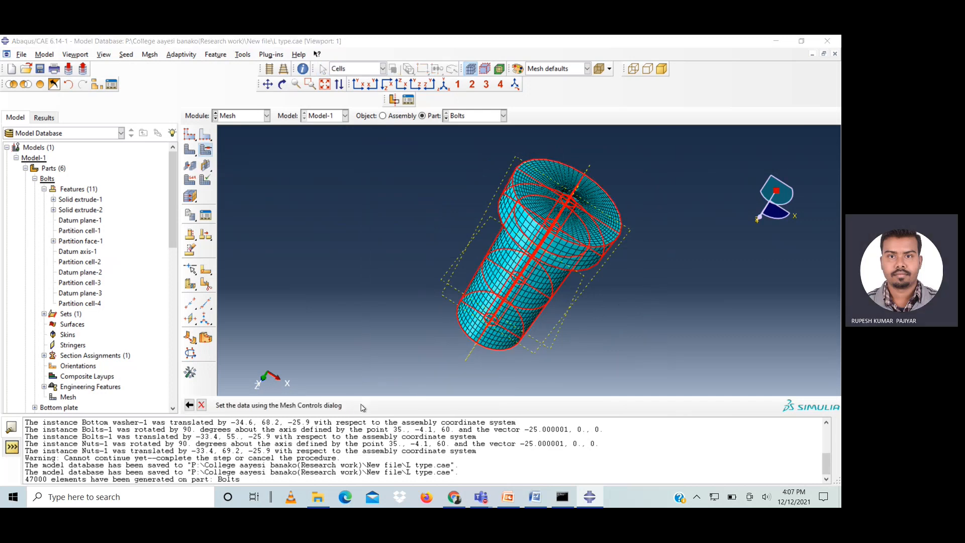
pyautogui.click(361, 406)
pyautogui.click(147, 225)
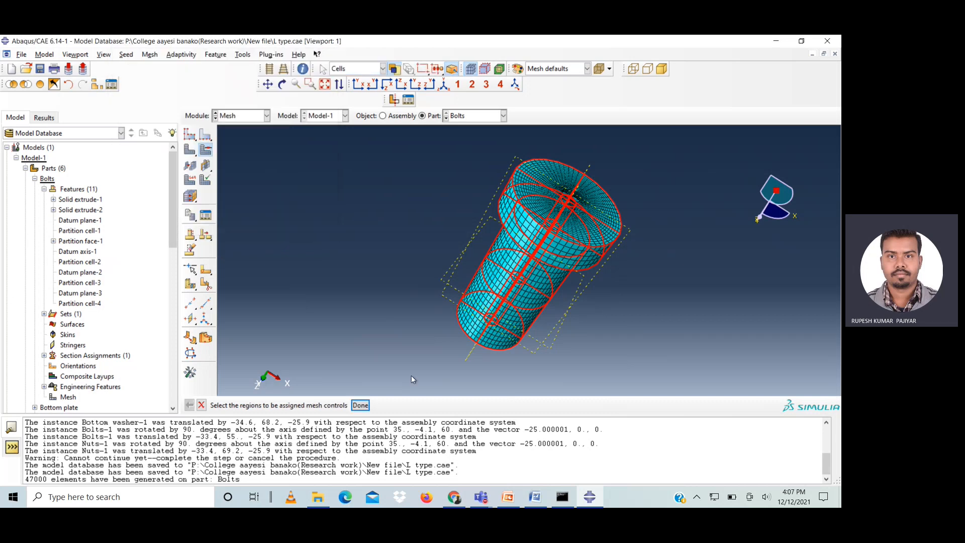
# - Switch the meshing object to the Bottom washer part
pyautogui.click(475, 116)
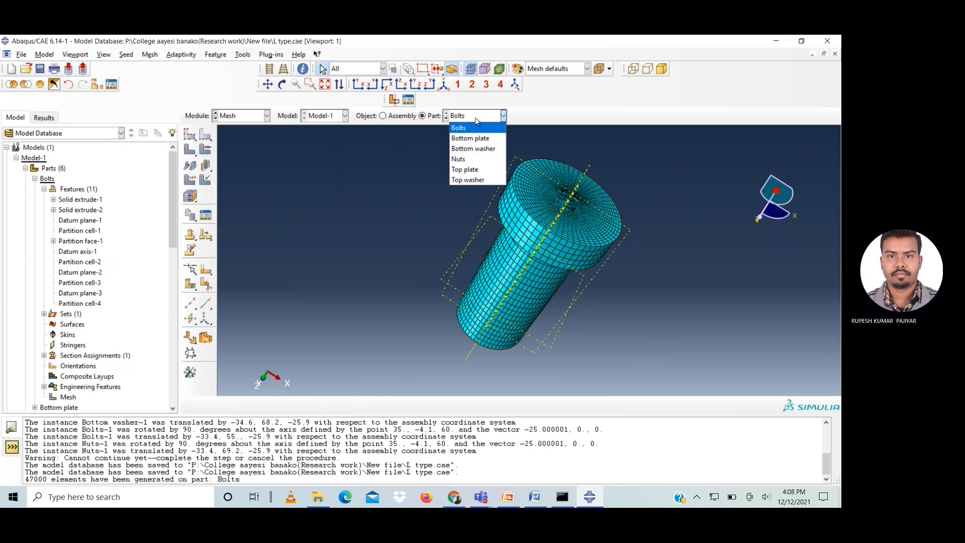
pyautogui.click(470, 148)
pyautogui.click(206, 134)
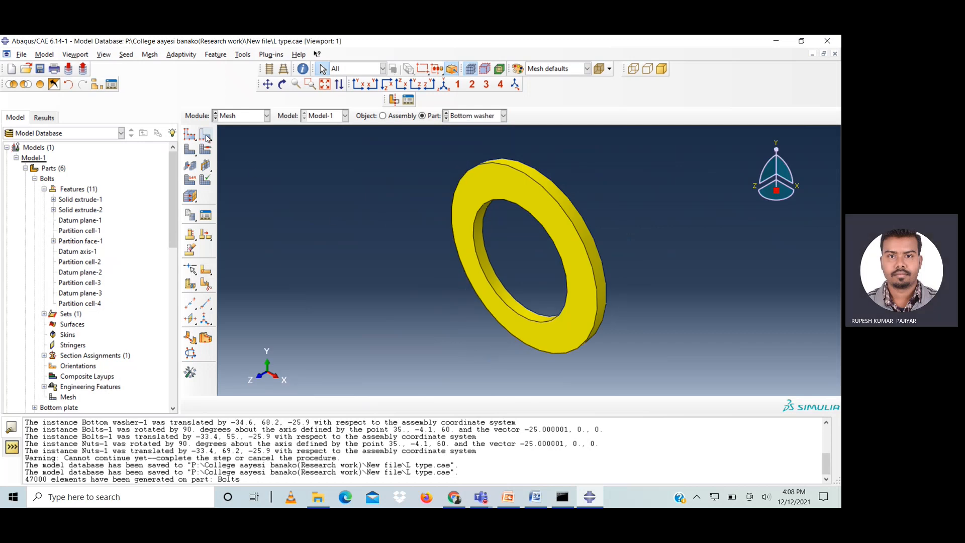
pyautogui.click(502, 199)
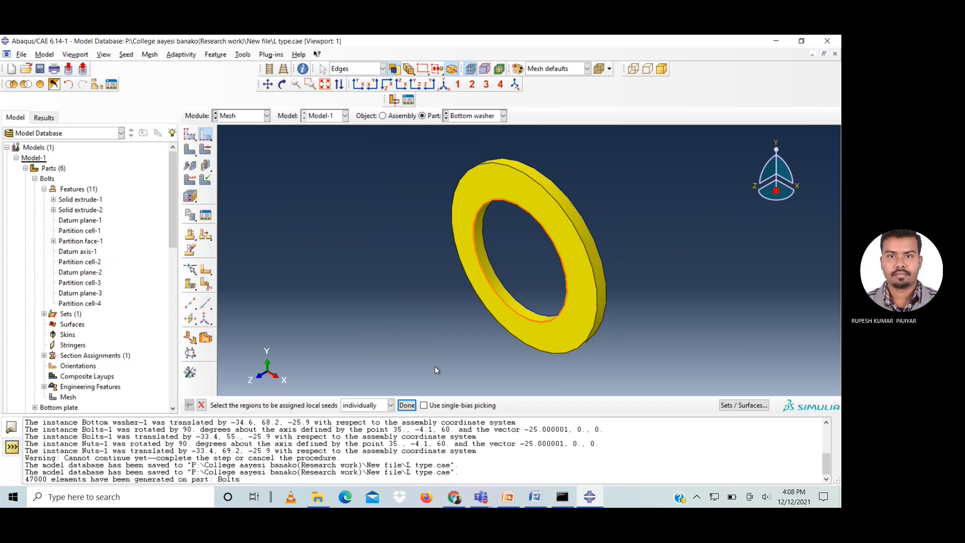
pyautogui.click(439, 352)
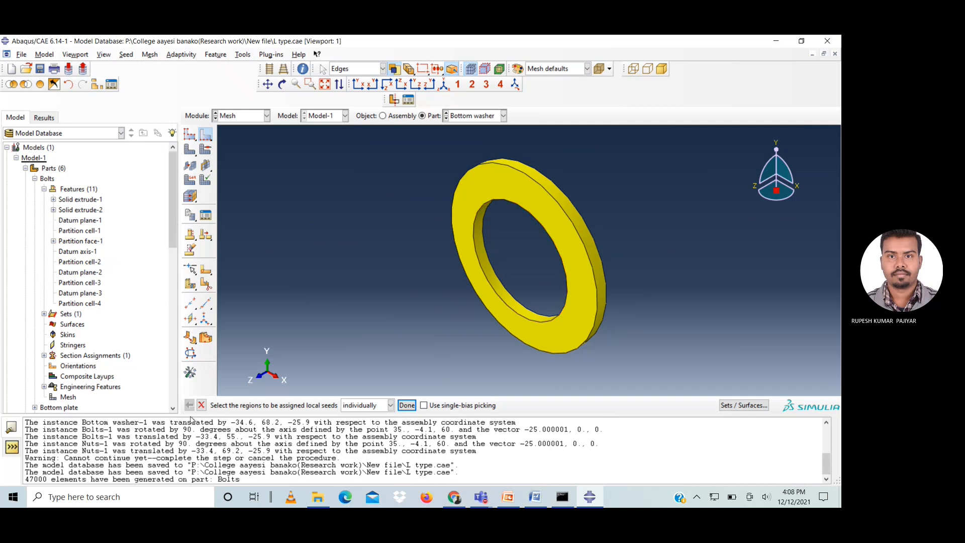
pyautogui.click(201, 405)
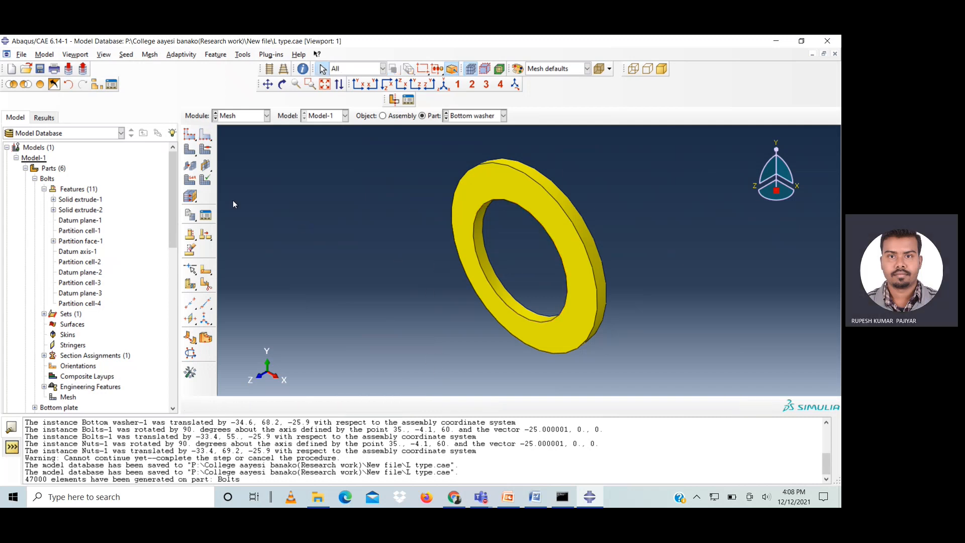
# - Partition the bottom washer's cell into halves with a cutting plane through three points on its outer rim
pyautogui.click(205, 284)
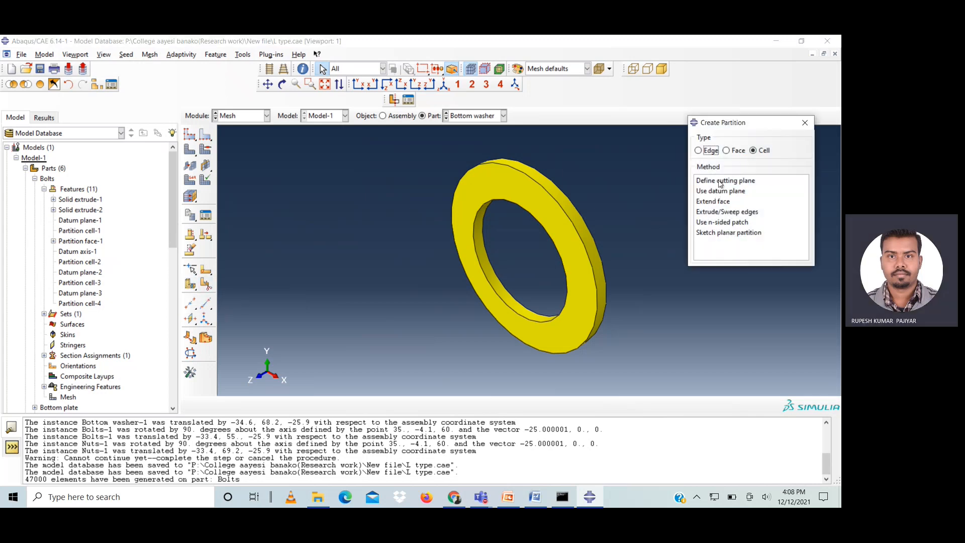
pyautogui.click(735, 181)
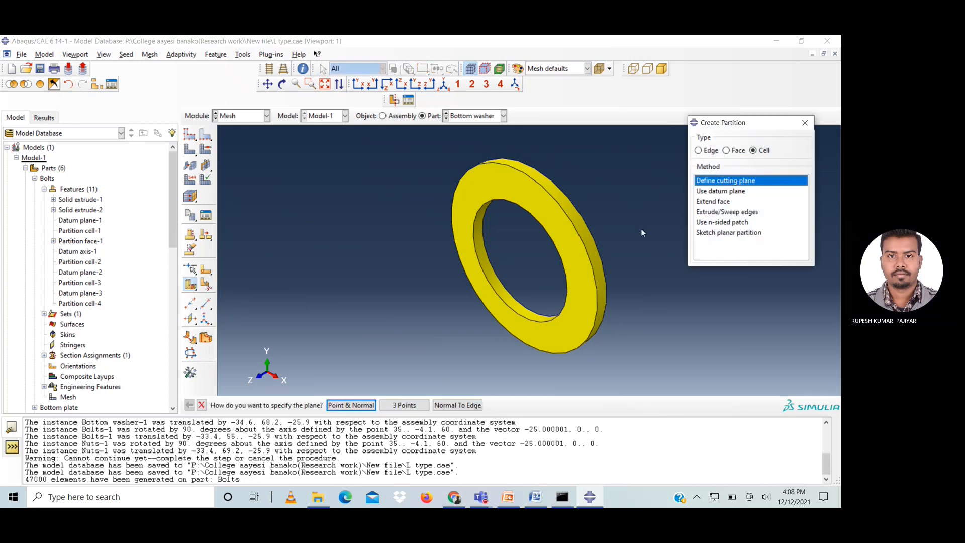
pyautogui.click(405, 406)
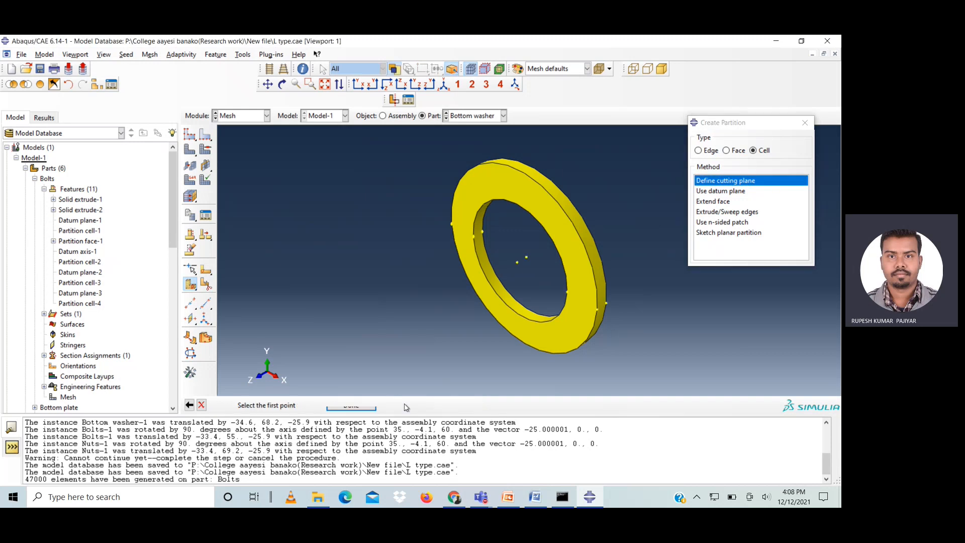
pyautogui.click(451, 224)
pyautogui.click(598, 310)
pyautogui.click(605, 304)
pyautogui.click(321, 405)
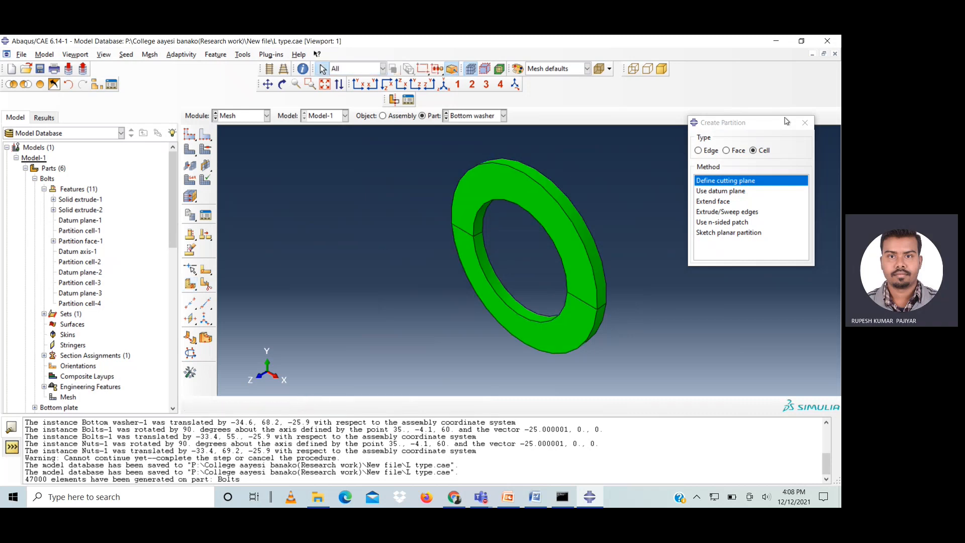
pyautogui.click(804, 122)
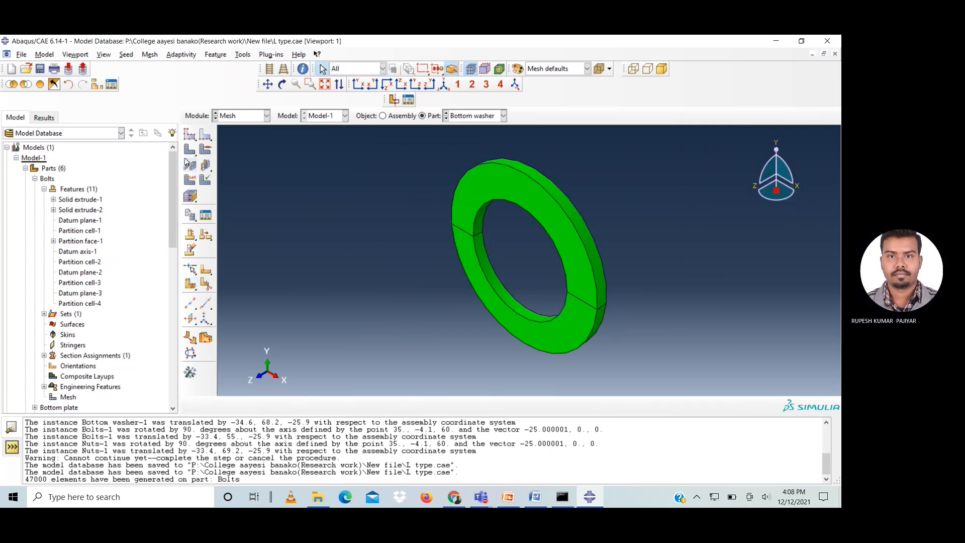
# - Seed all inner and outer circumferential edges of the bottom washer by number, with 50 elements per edge and no bias
pyautogui.click(206, 136)
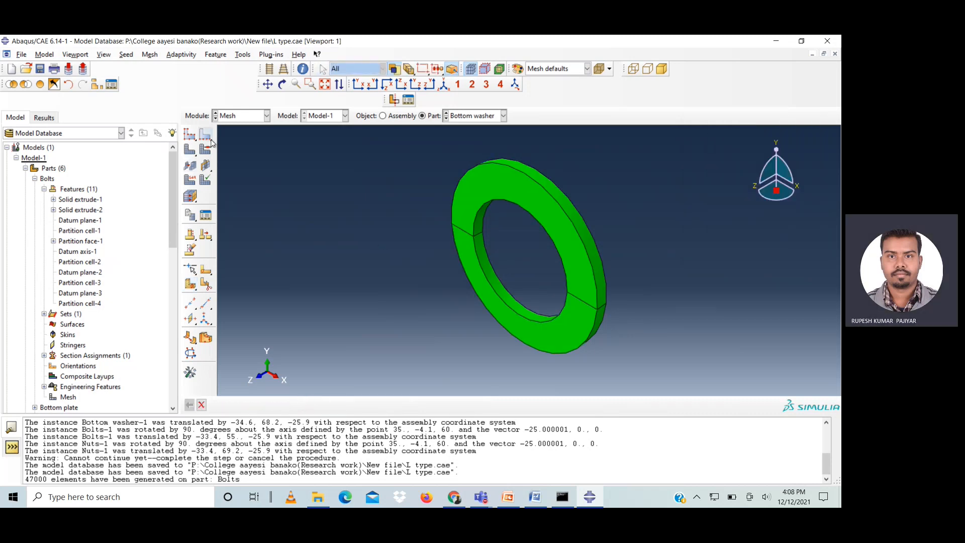
pyautogui.click(521, 171)
pyautogui.keyDown('shift'); pyautogui.click(529, 165); pyautogui.keyUp('shift')
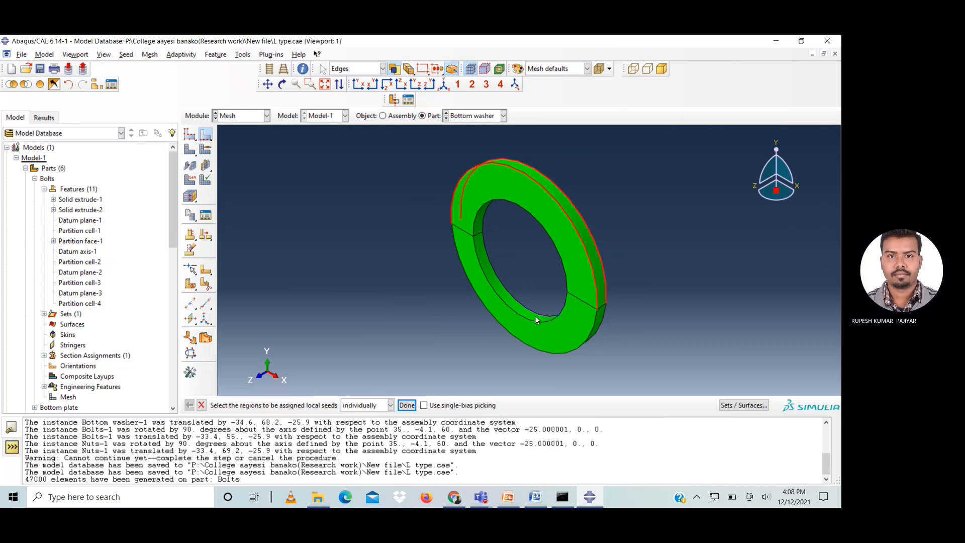
pyautogui.keyDown('shift'); pyautogui.click(530, 314); pyautogui.keyUp('shift')
pyautogui.keyDown('shift'); pyautogui.click(507, 225); pyautogui.keyUp('shift')
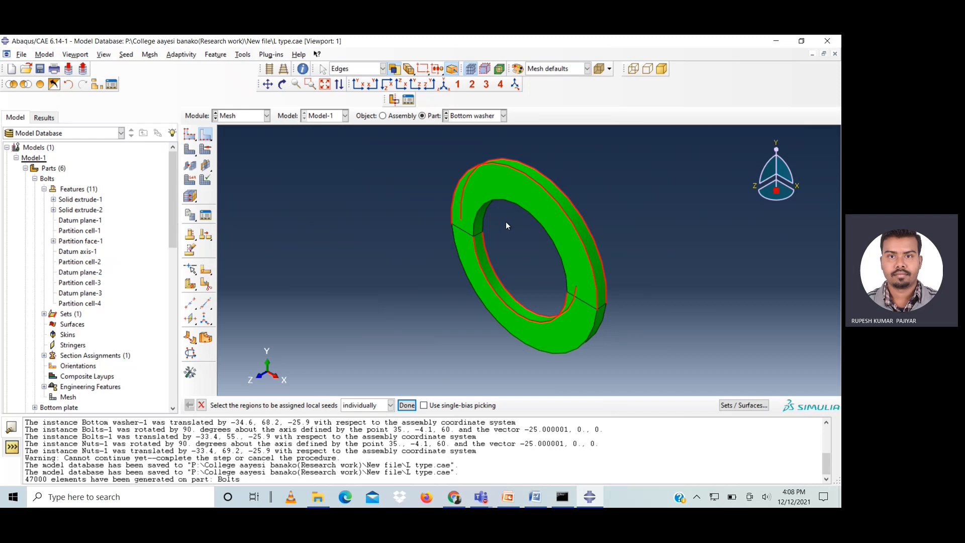
pyautogui.keyDown('shift'); pyautogui.click(484, 210); pyautogui.keyUp('shift')
pyautogui.keyDown('shift'); pyautogui.click(521, 342); pyautogui.keyUp('shift')
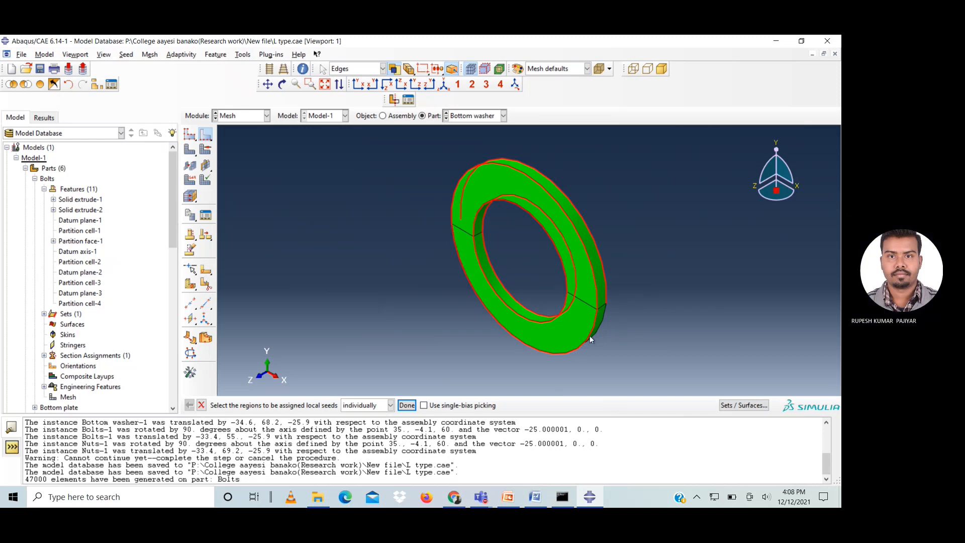
pyautogui.click(407, 406)
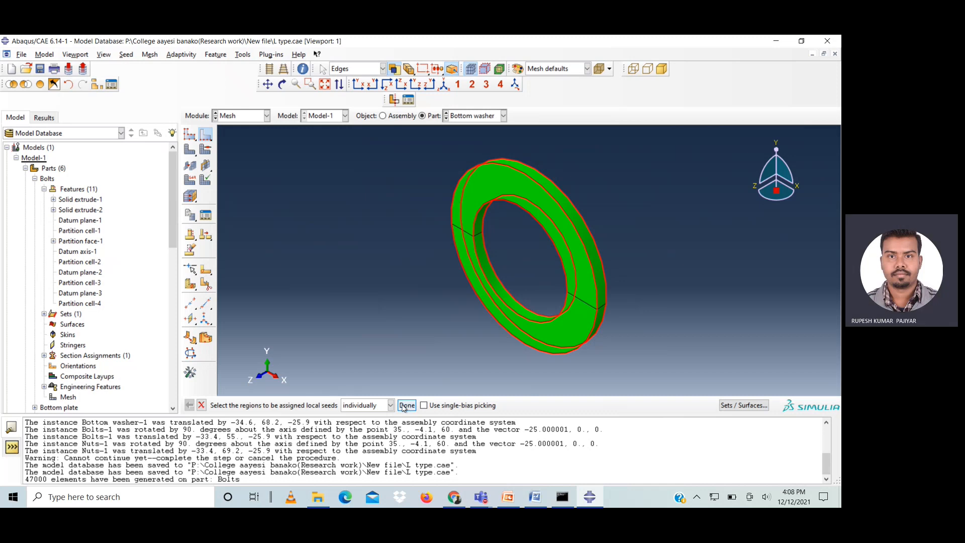
pyautogui.doubleClick(137, 221)
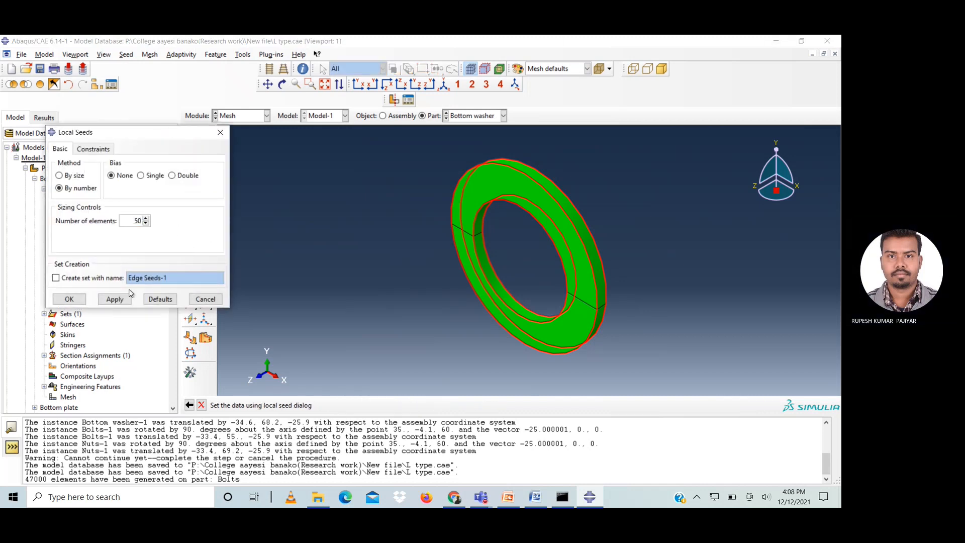
pyautogui.click(116, 299)
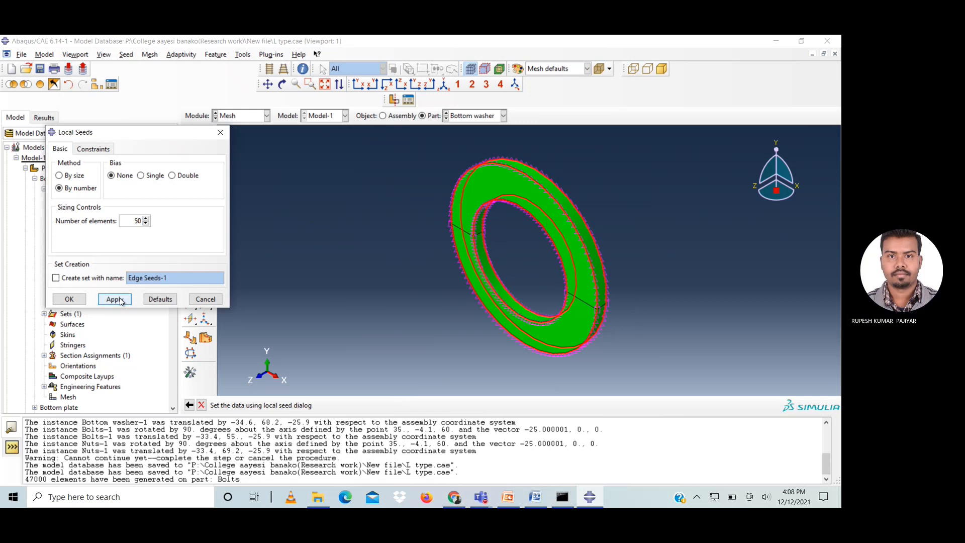
pyautogui.click(69, 299)
# - Mesh the Bottom washer part and save the model database
pyautogui.click(190, 150)
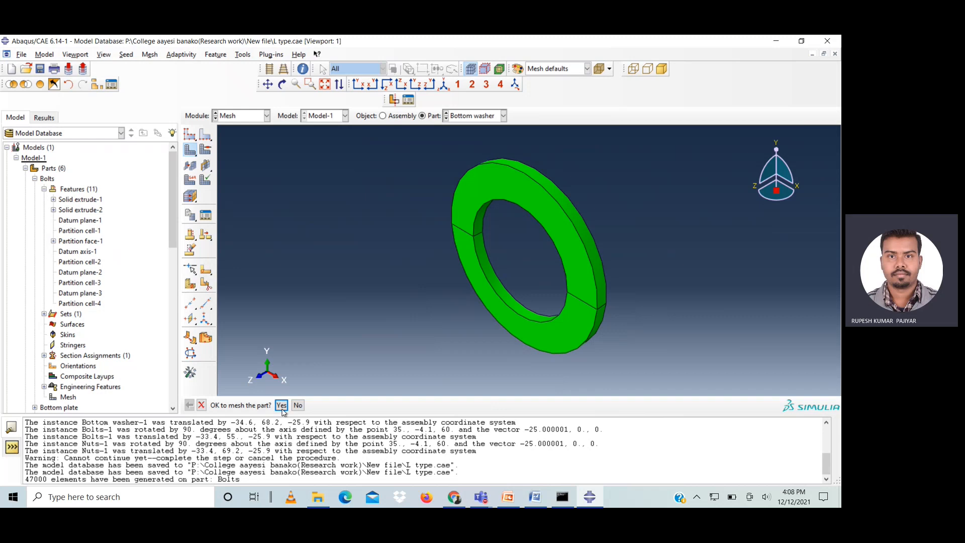
pyautogui.click(281, 405)
pyautogui.hotkey('ctrl', 's')
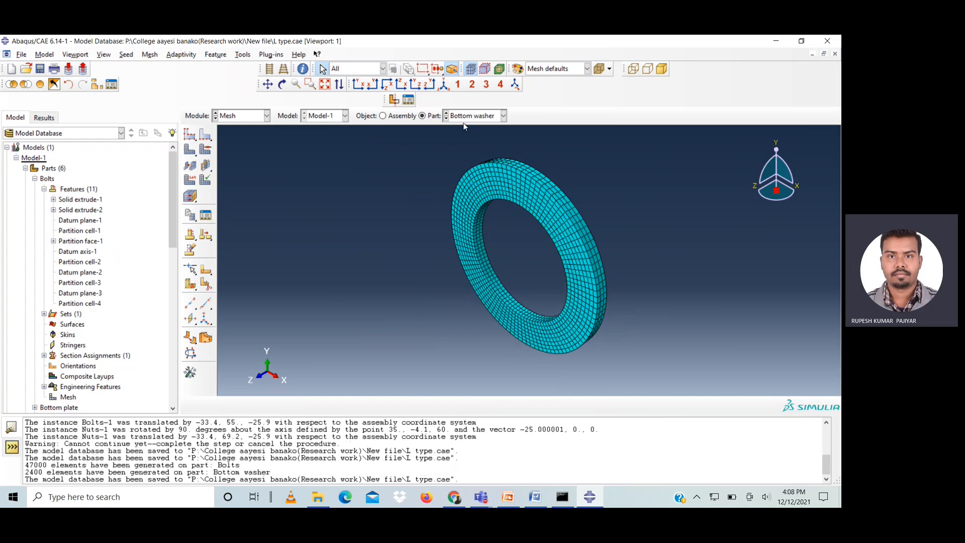
# - Switch to the Top washer part and partition its cell into halves with a cutting plane through three points on the outer rim
pyautogui.click(469, 116)
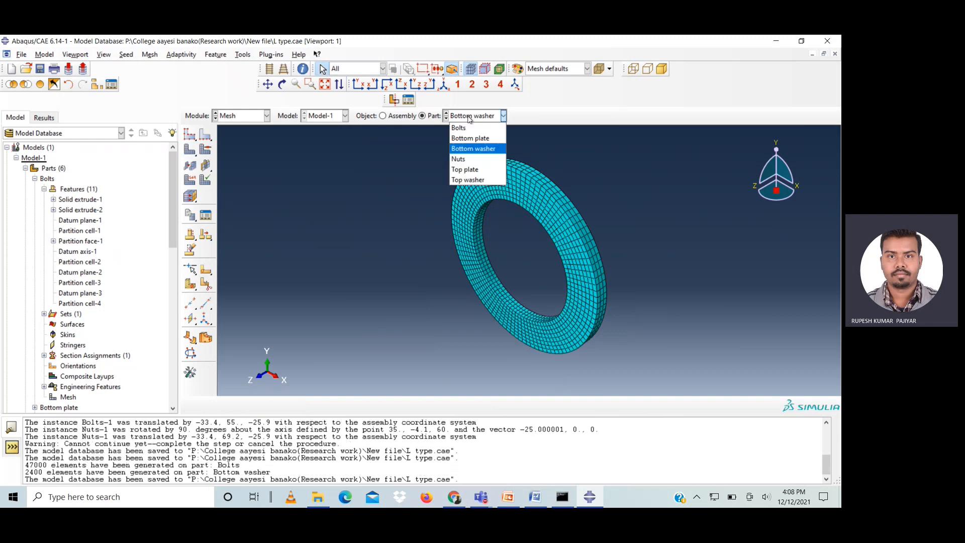
pyautogui.click(471, 178)
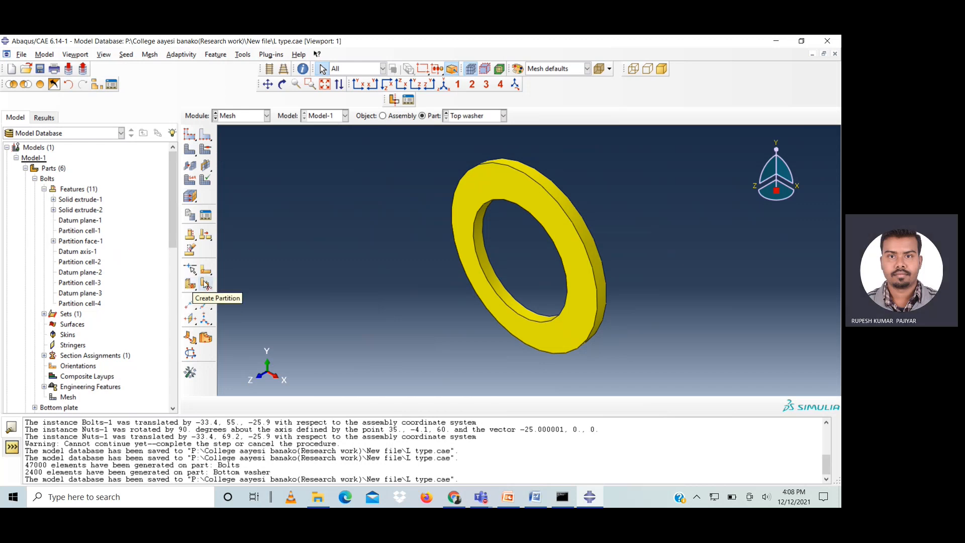
pyautogui.click(206, 285)
pyautogui.click(725, 181)
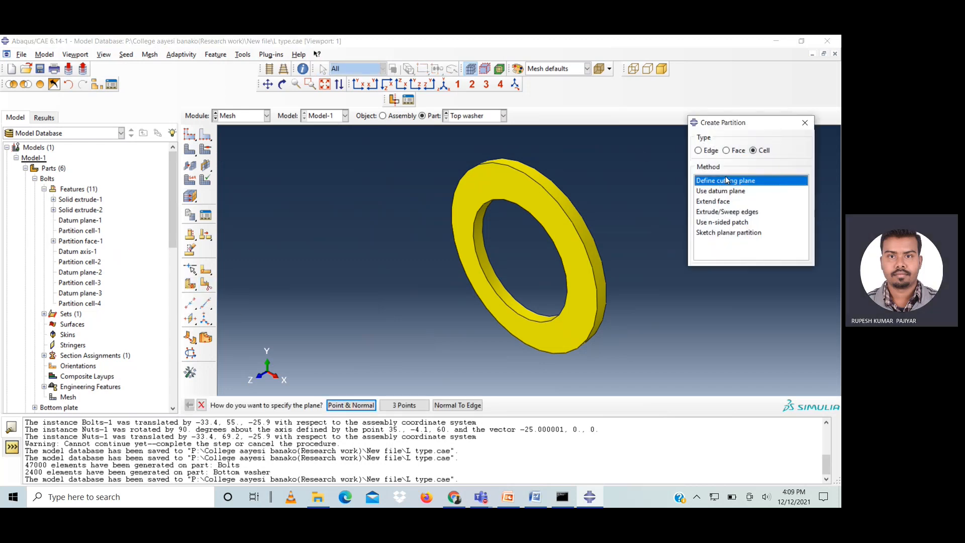
pyautogui.click(404, 405)
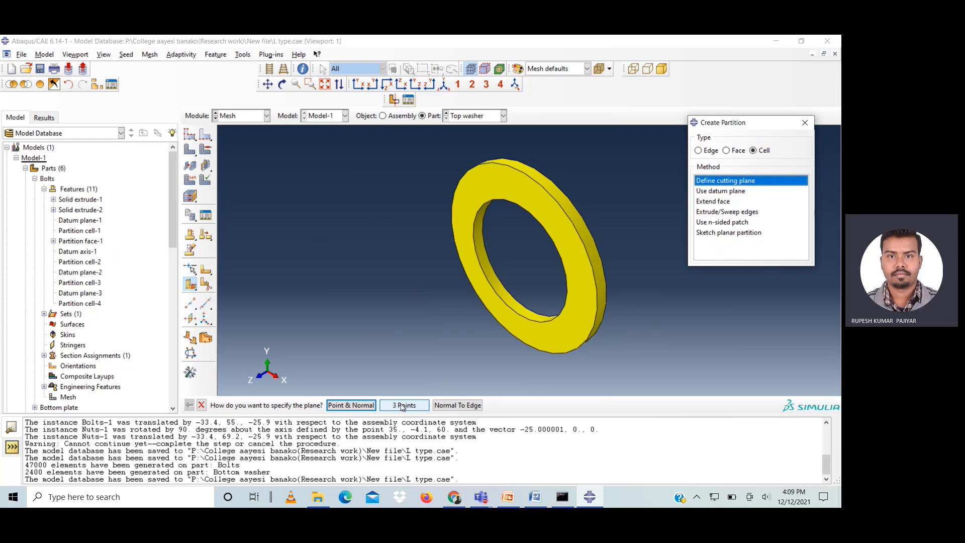
pyautogui.click(452, 226)
pyautogui.click(598, 309)
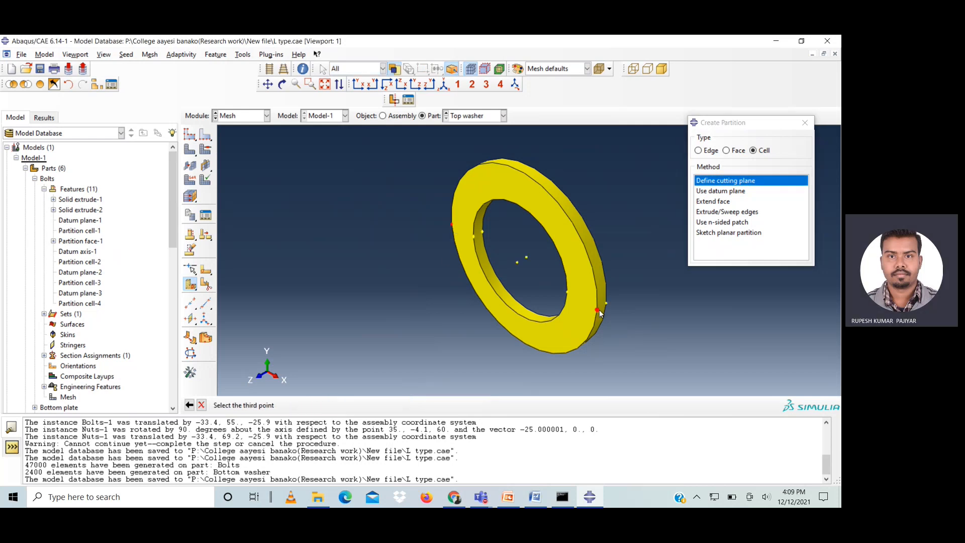
pyautogui.click(606, 305)
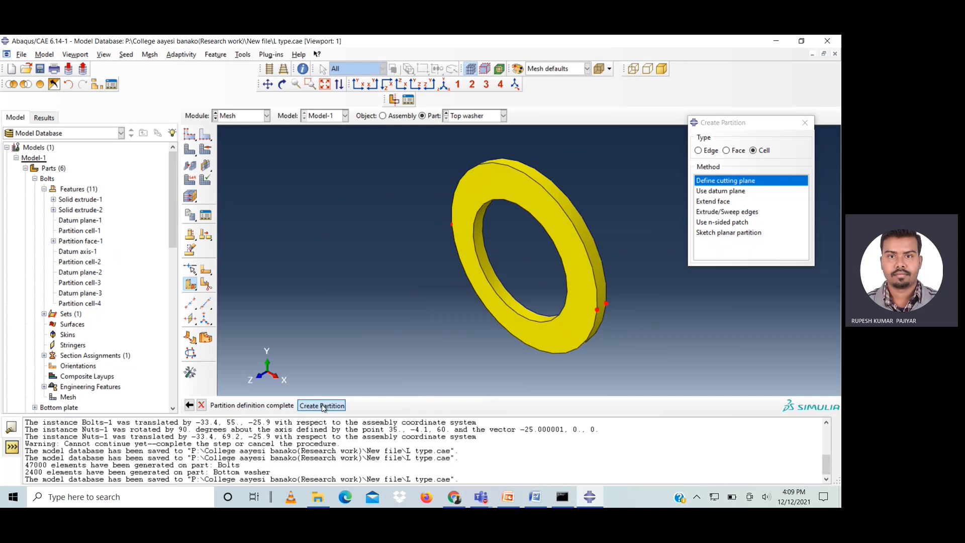
pyautogui.click(306, 408)
pyautogui.click(301, 405)
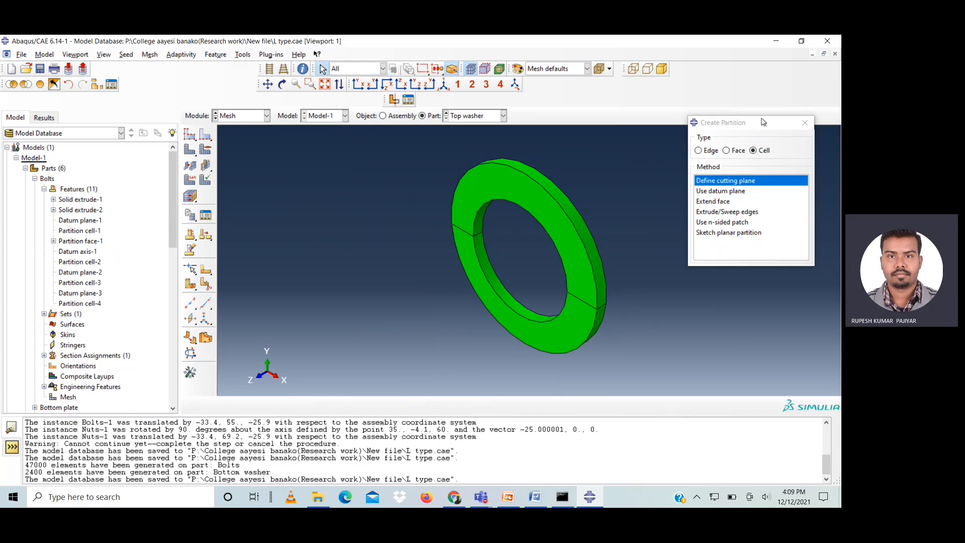
pyautogui.click(804, 122)
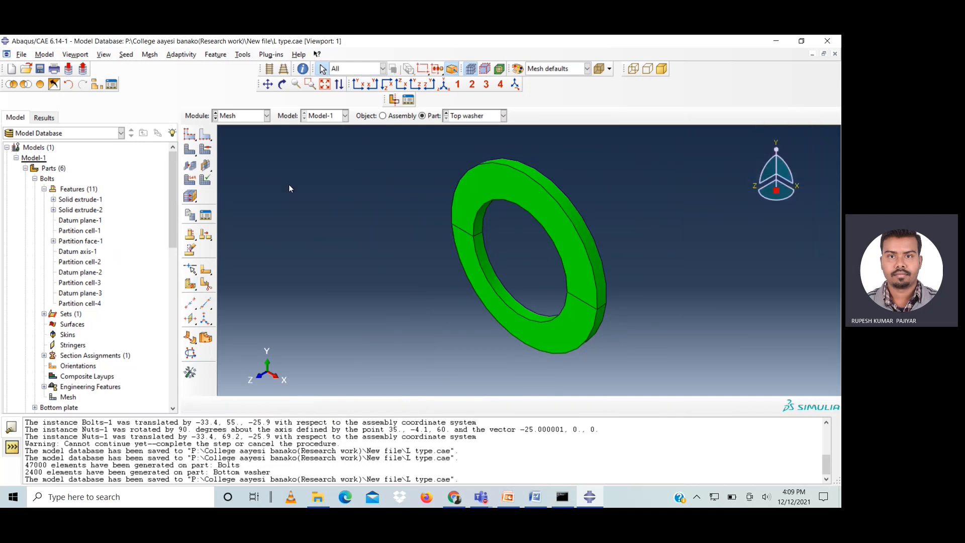
# - Seed all inner and outer circumferential edges of the top washer by number, with 50 elements per edge and no bias
pyautogui.click(206, 135)
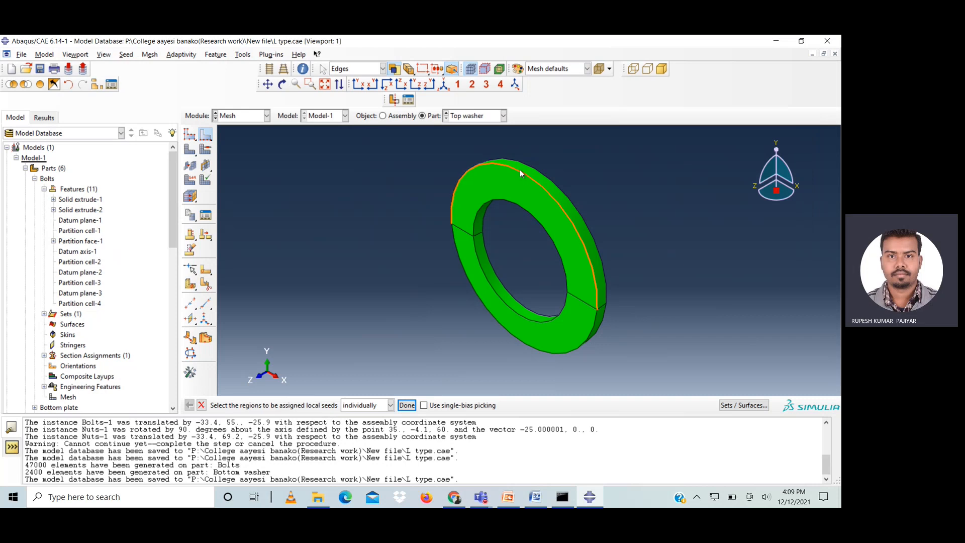
pyautogui.click(547, 176)
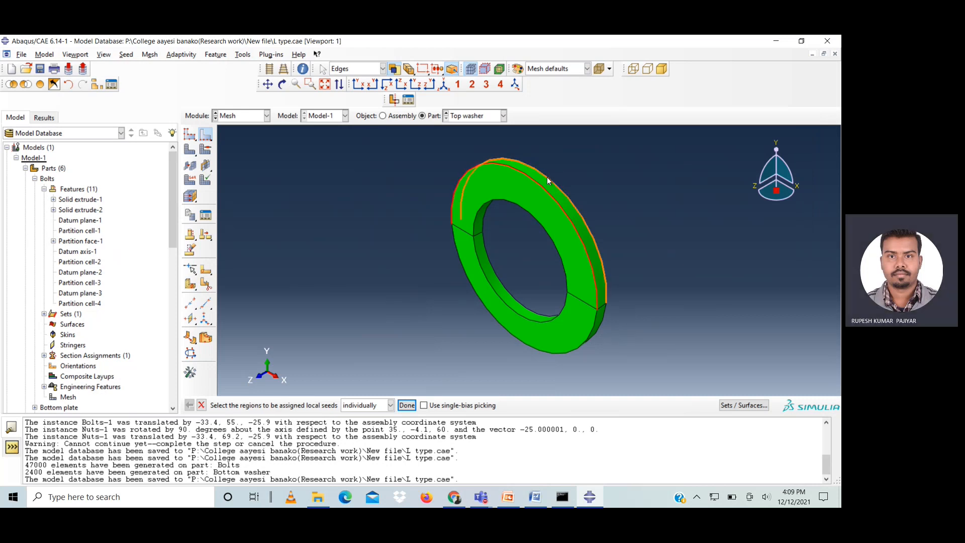
pyautogui.keyDown('shift'); pyautogui.click(532, 318); pyautogui.keyUp('shift')
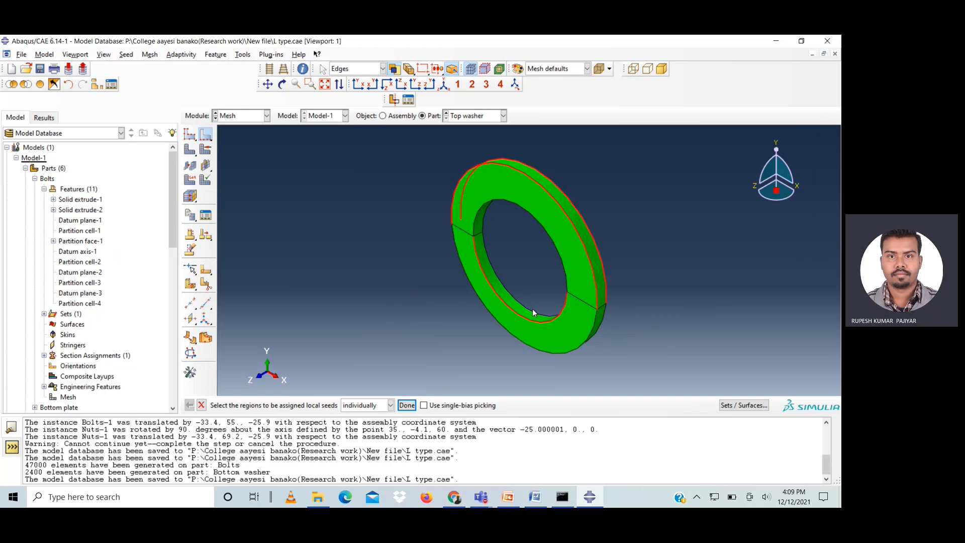
pyautogui.keyDown('shift'); pyautogui.click(483, 222); pyautogui.keyUp('shift')
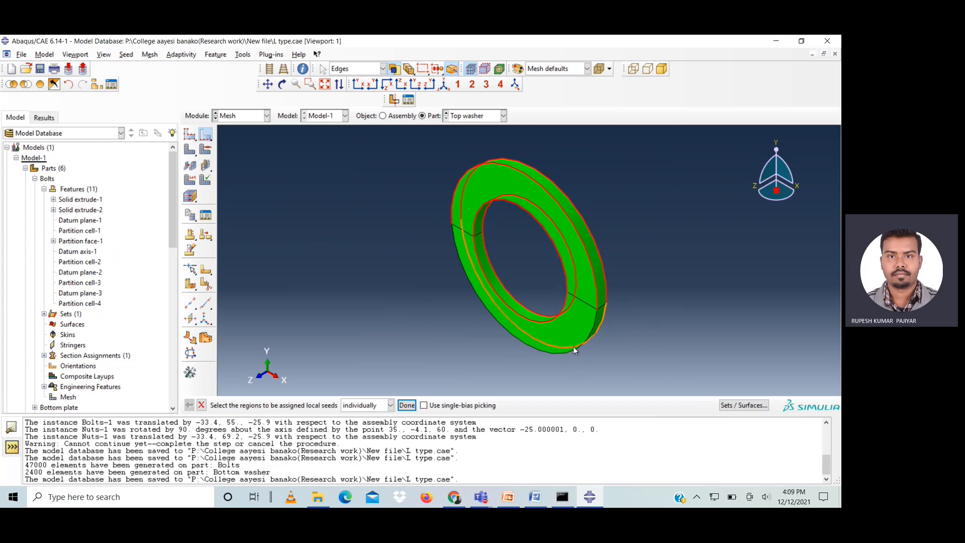
pyautogui.keyDown('shift'); pyautogui.click(598, 328); pyautogui.keyUp('shift')
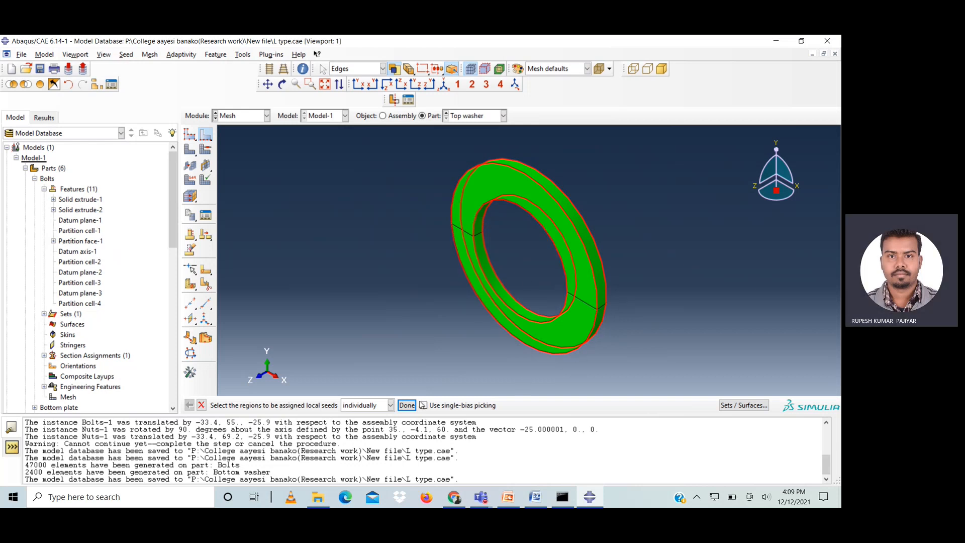
pyautogui.click(407, 406)
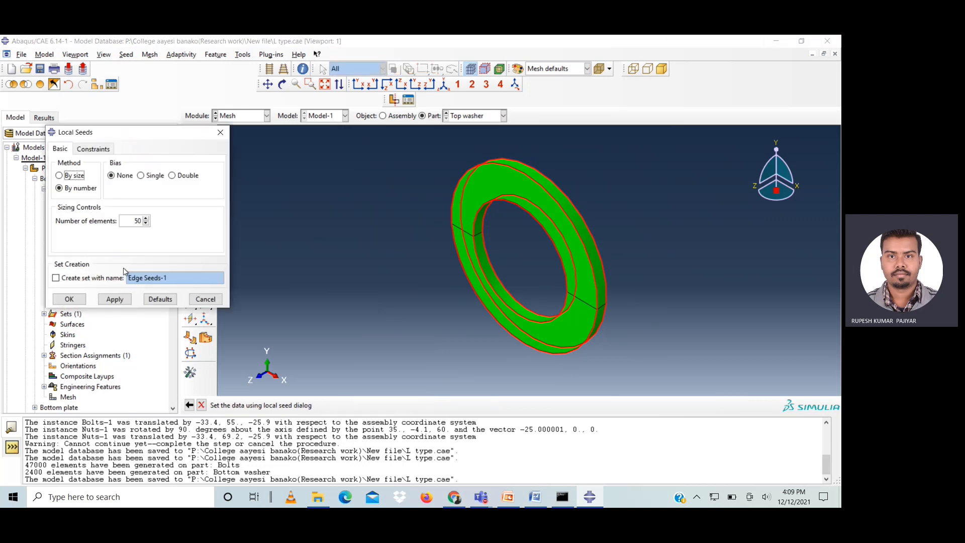
pyautogui.click(70, 299)
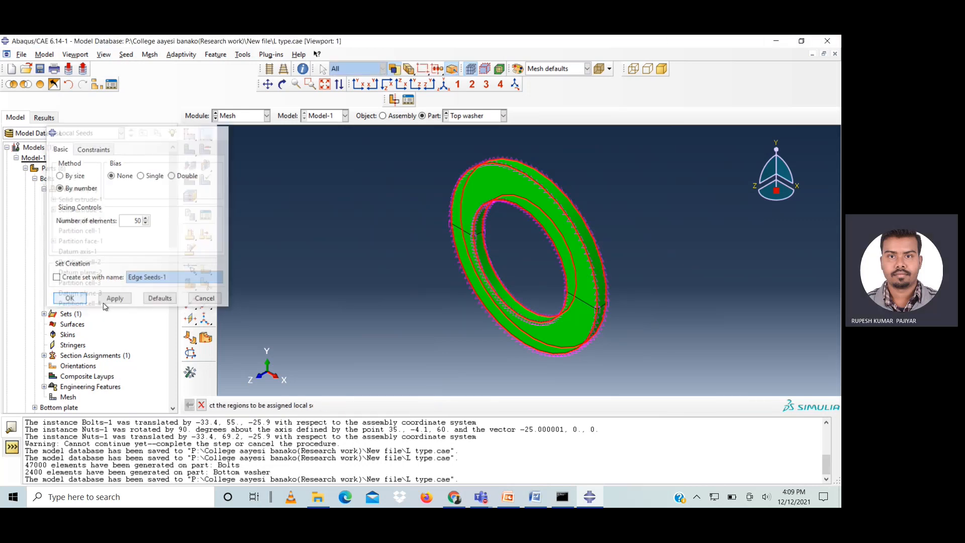
# - Mesh the Top washer part and save the model database
pyautogui.click(190, 149)
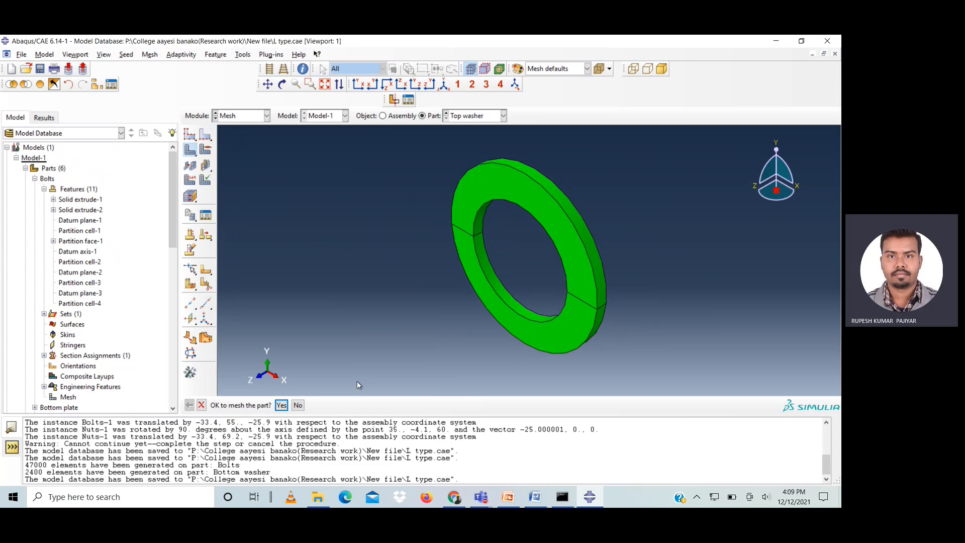
pyautogui.click(281, 405)
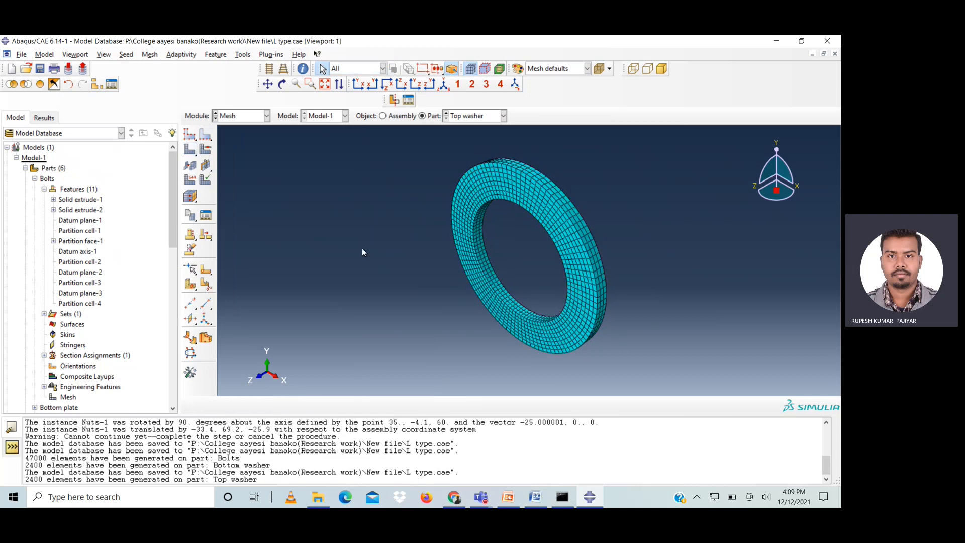
# - Switch to the Nuts part and partition its cell into halves with a cutting plane through three points on the outer rim
pyautogui.click(458, 118)
pyautogui.click(463, 157)
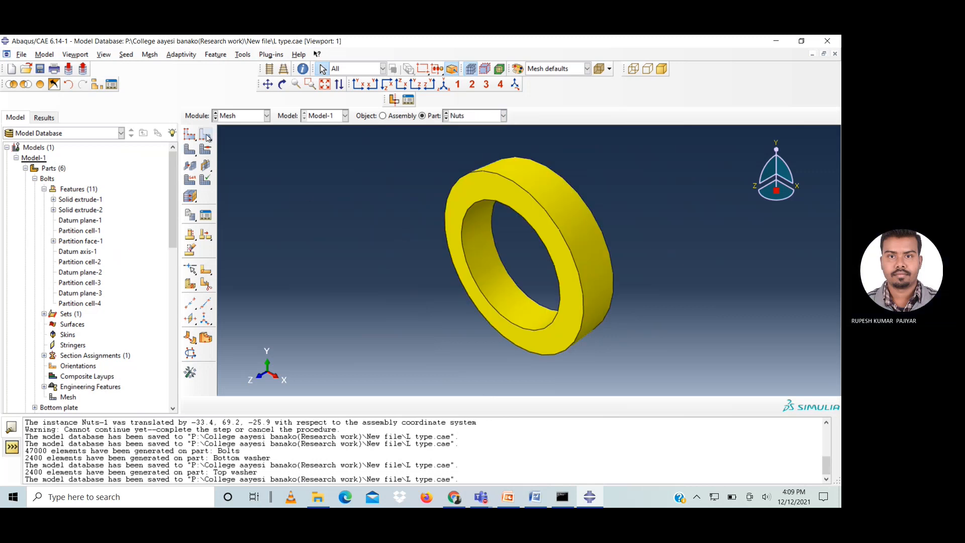
pyautogui.click(193, 288)
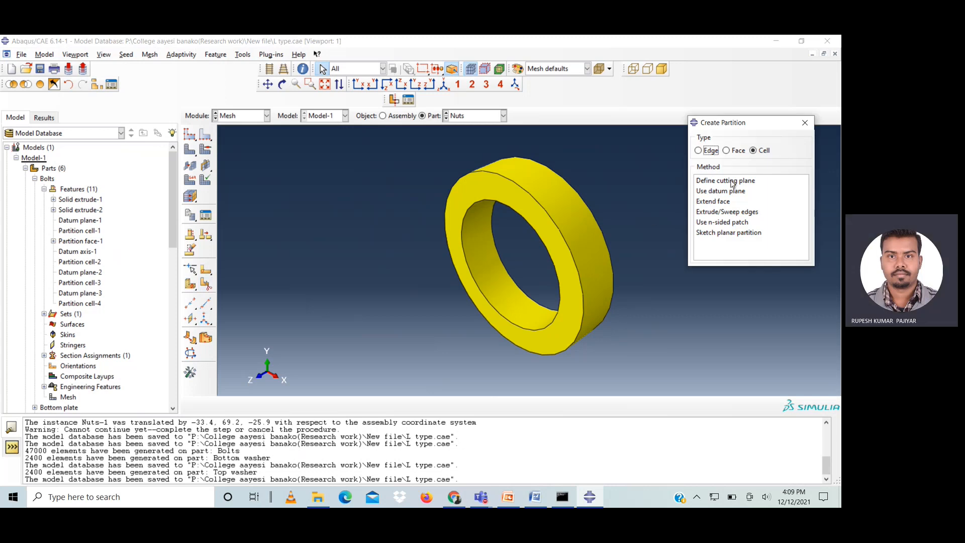
pyautogui.click(732, 182)
pyautogui.click(404, 405)
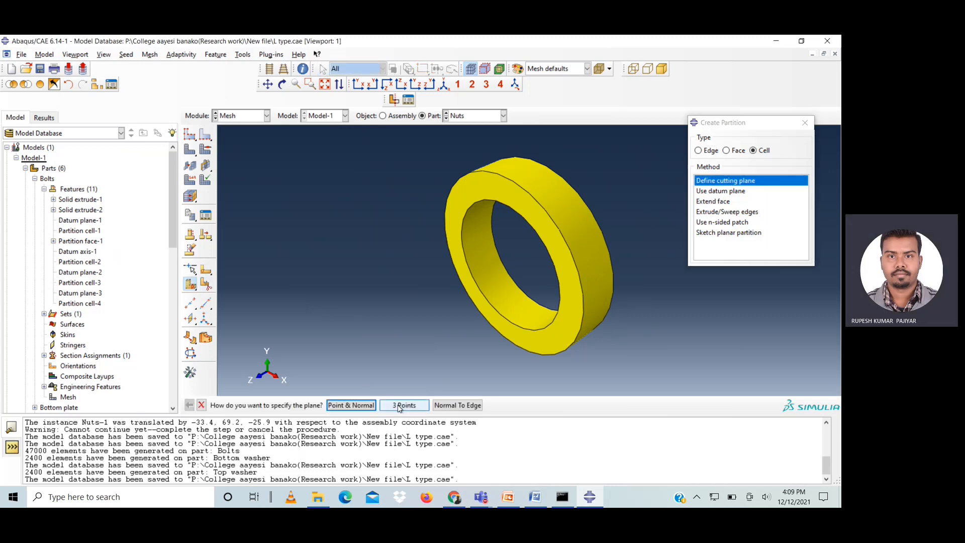
pyautogui.click(444, 230)
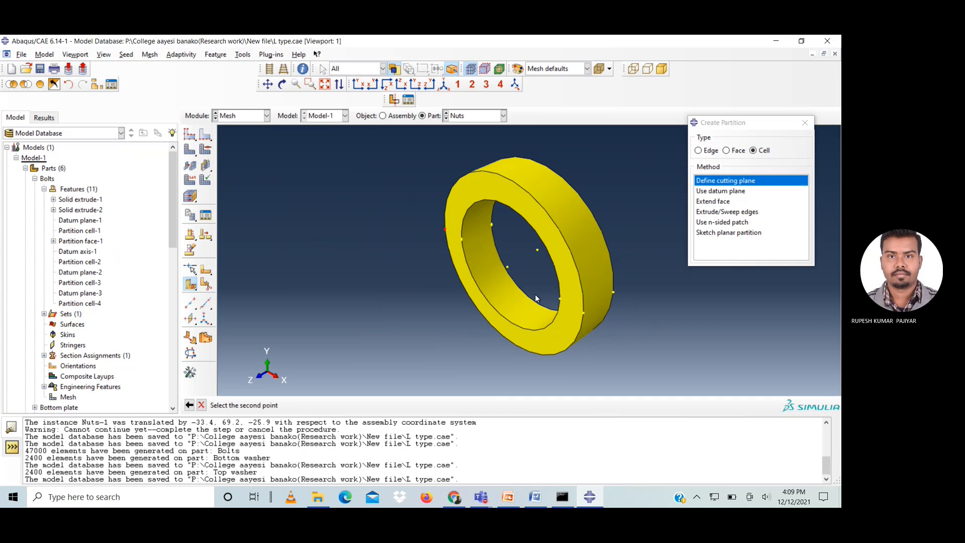
pyautogui.click(584, 313)
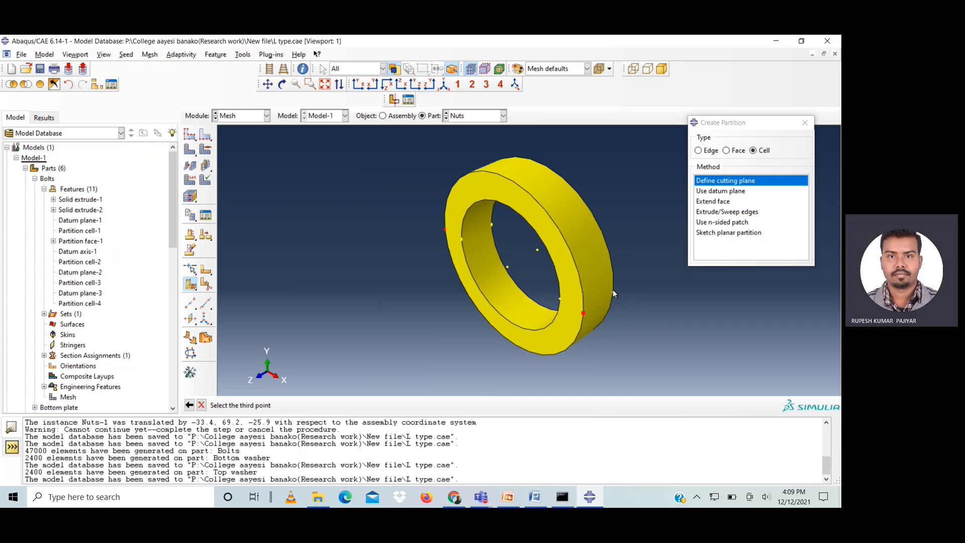
pyautogui.click(613, 292)
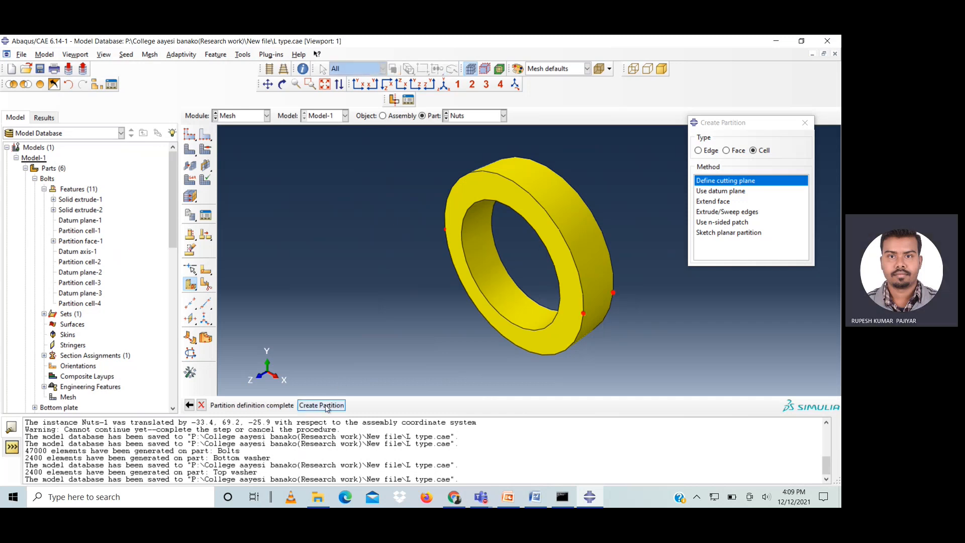
pyautogui.click(322, 405)
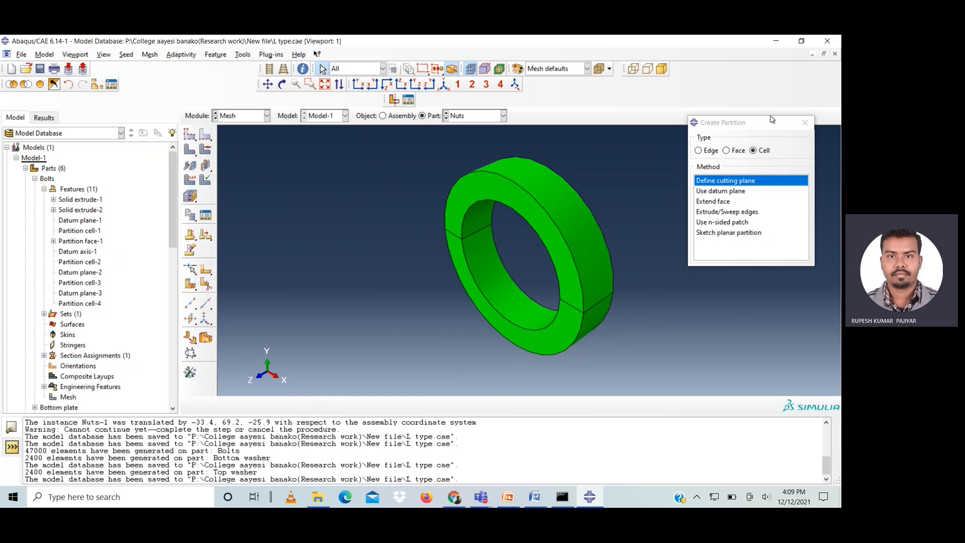
pyautogui.click(804, 123)
# - Seed all inner and outer circumferential edges of the nut by number, with 50 elements per edge and no bias
pyautogui.click(205, 134)
pyautogui.click(539, 209)
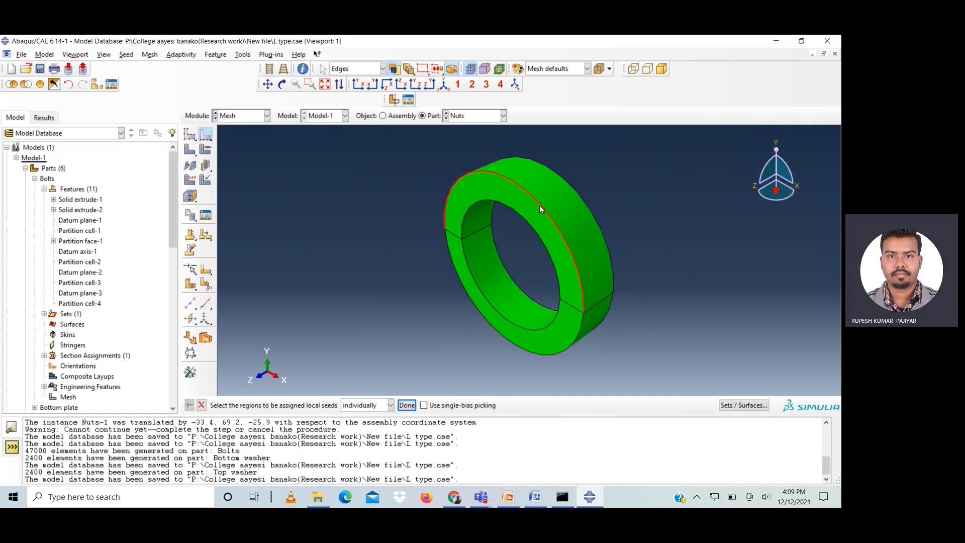
pyautogui.keyDown('shift'); pyautogui.click(572, 186); pyautogui.keyUp('shift')
pyautogui.keyDown('shift'); pyautogui.click(515, 224); pyautogui.keyUp('shift')
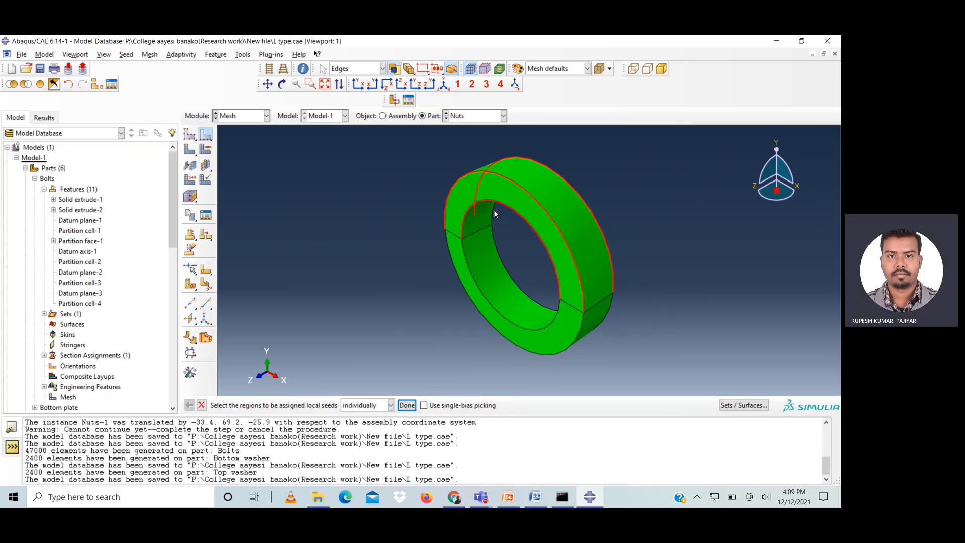
pyautogui.keyDown('shift'); pyautogui.click(495, 214); pyautogui.keyUp('shift')
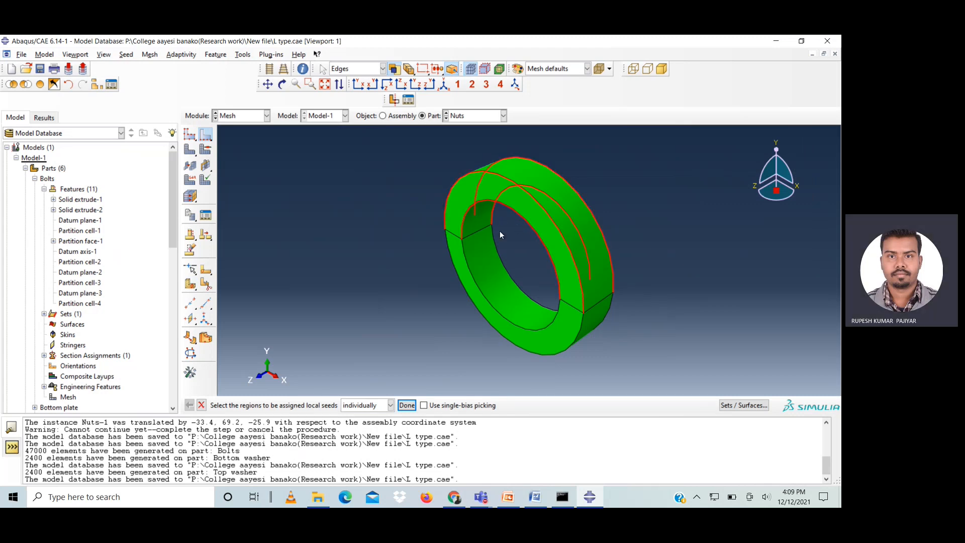
pyautogui.keyDown('shift'); pyautogui.click(468, 273); pyautogui.keyUp('shift')
pyautogui.keyDown('shift'); pyautogui.click(603, 316); pyautogui.keyUp('shift')
pyautogui.keyDown('shift'); pyautogui.click(590, 338); pyautogui.keyUp('shift')
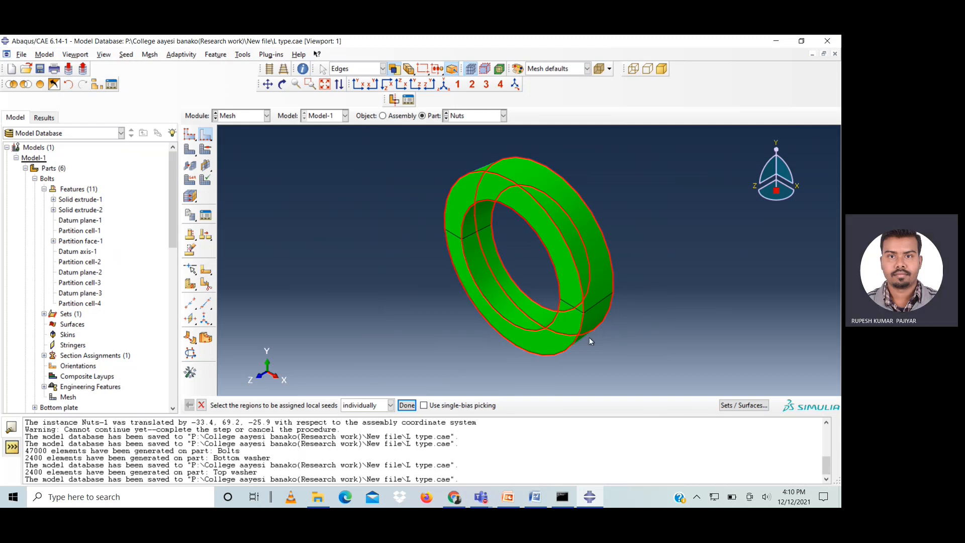
pyautogui.click(407, 404)
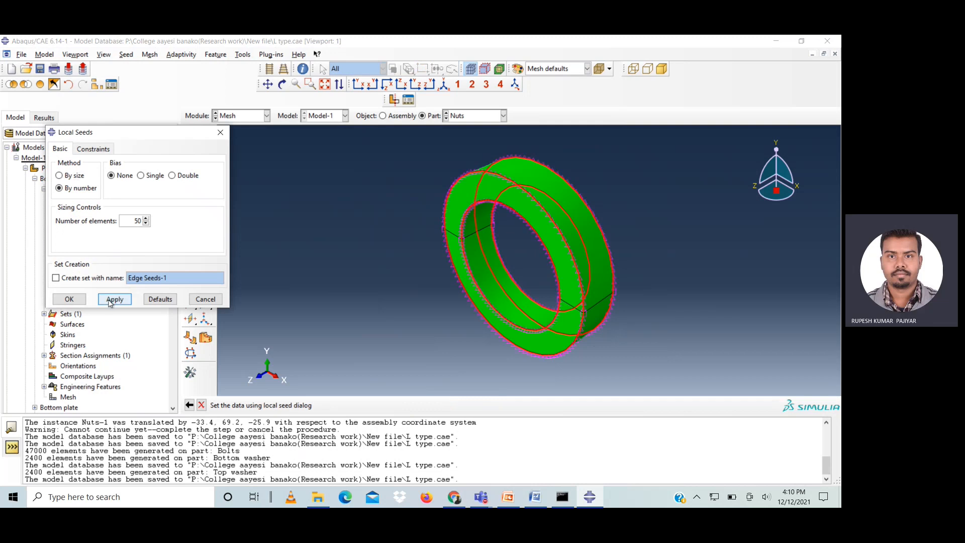
pyautogui.click(69, 299)
# - Mesh the Nuts part and save the model database
pyautogui.click(190, 149)
pyautogui.click(281, 405)
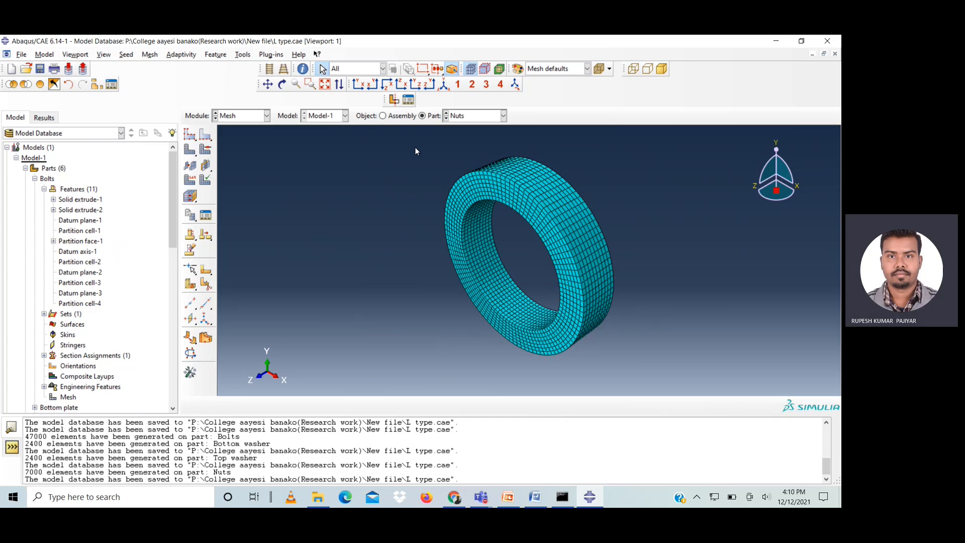
# - Switch to the Bottom plate part and create a datum plane offset 25 inward from the end face of the leg with the hole
pyautogui.click(457, 118)
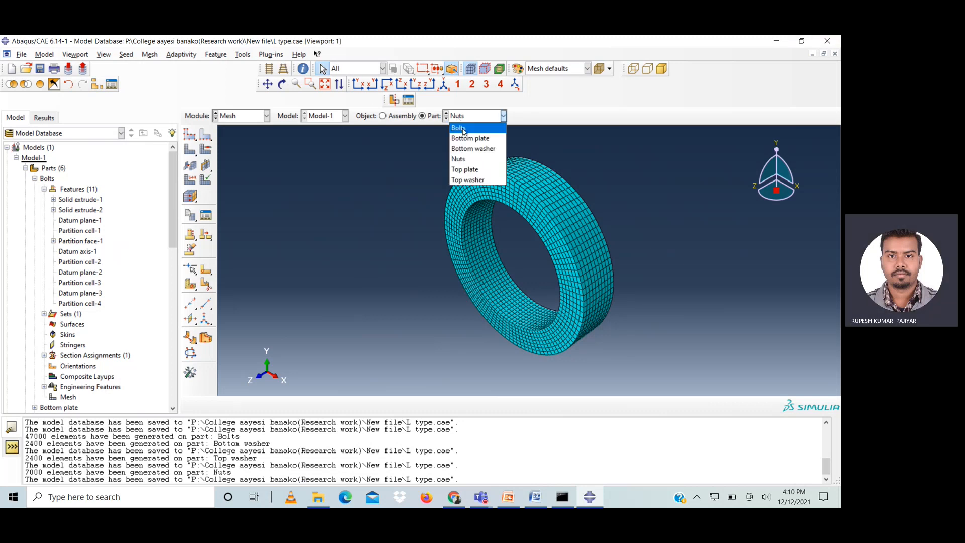
pyautogui.click(466, 137)
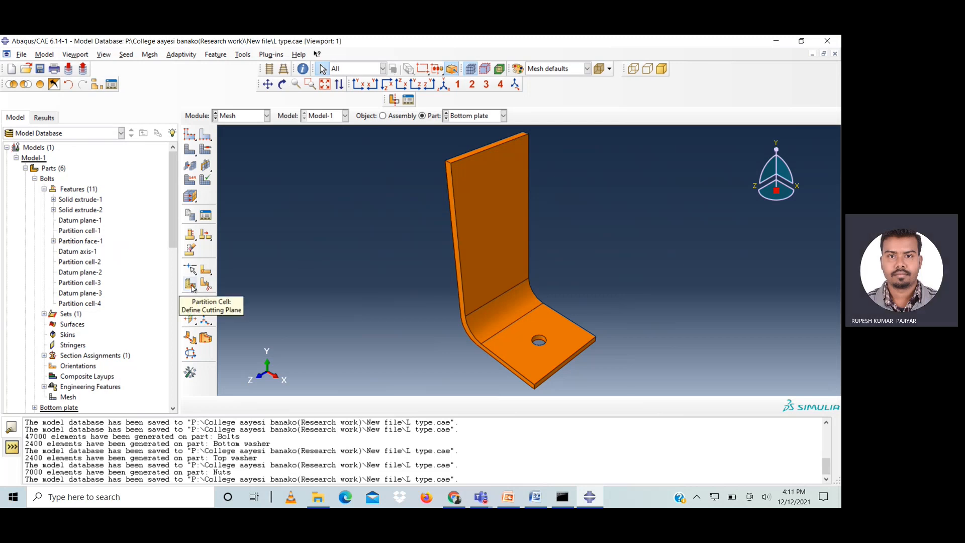
pyautogui.click(190, 320)
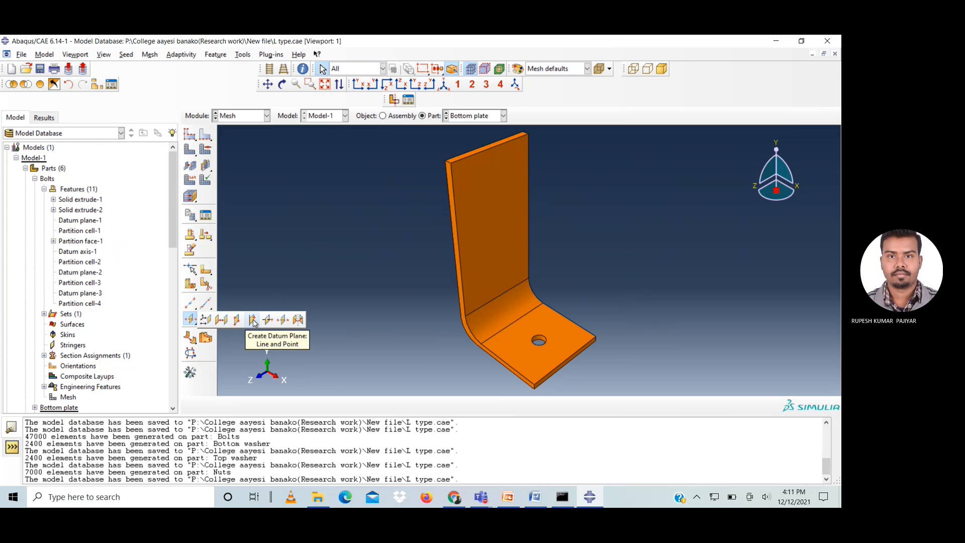
pyautogui.click(221, 325)
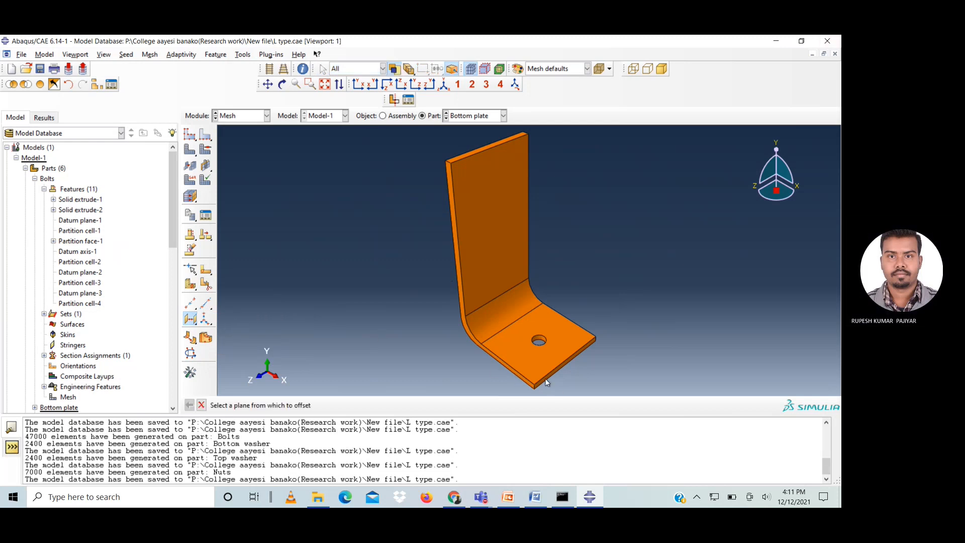
pyautogui.scroll(4, 550, 384)
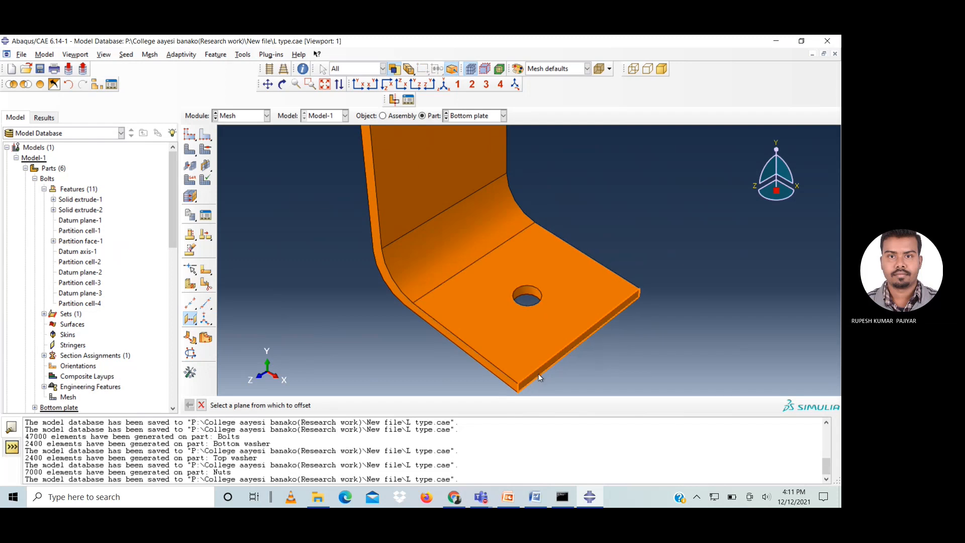
pyautogui.click(539, 375)
pyautogui.click(345, 405)
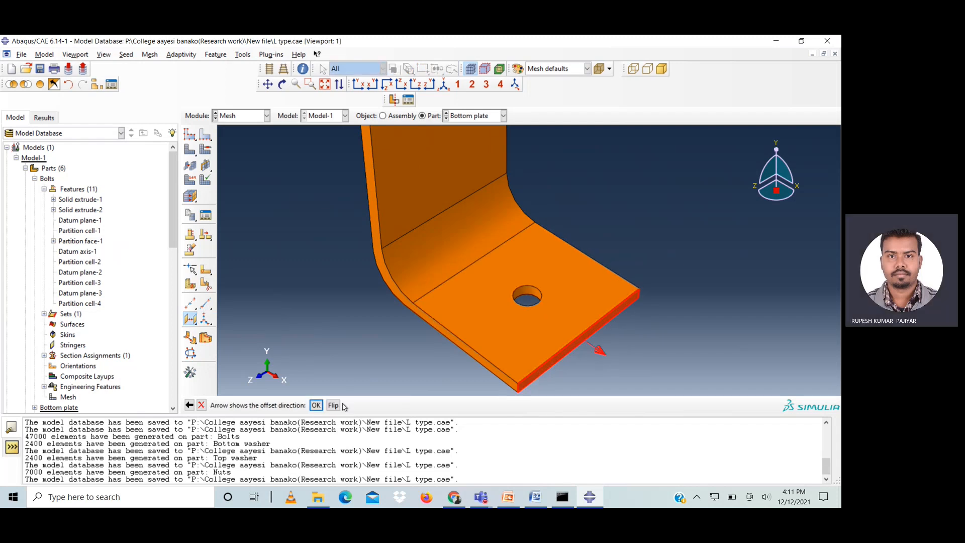
pyautogui.click(332, 406)
pyautogui.click(316, 405)
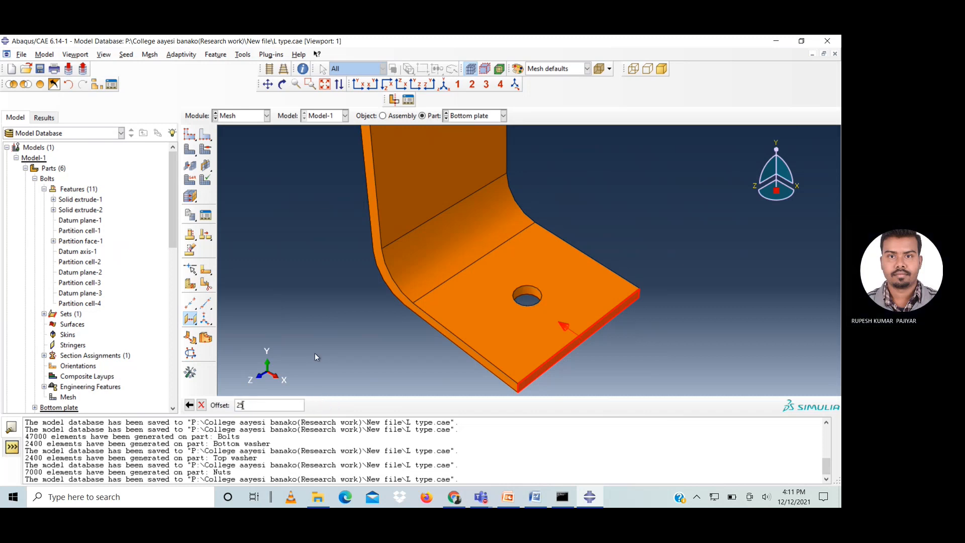
pyautogui.press('Return')
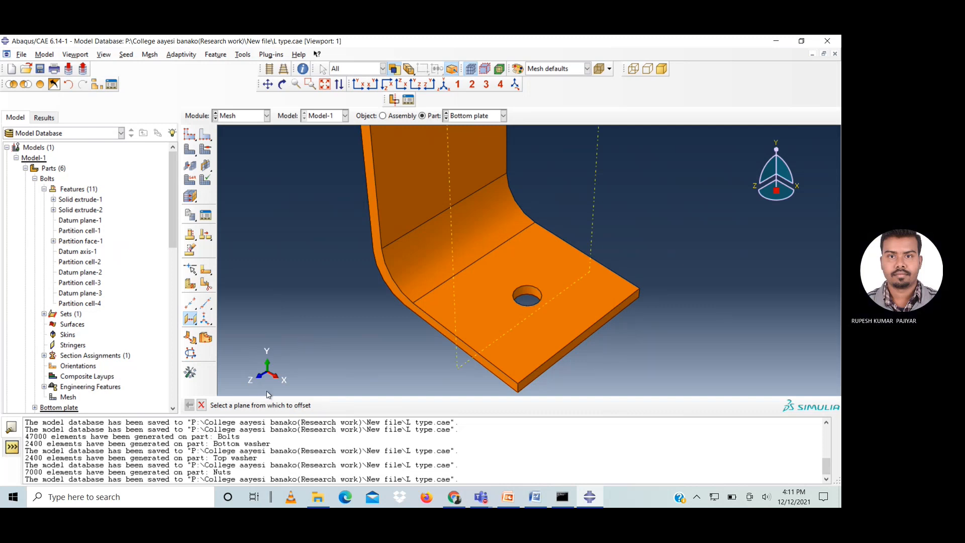
# - Create a second datum plane offset 30 inward from the L-shaped side face of the bottom plate
pyautogui.click(495, 377)
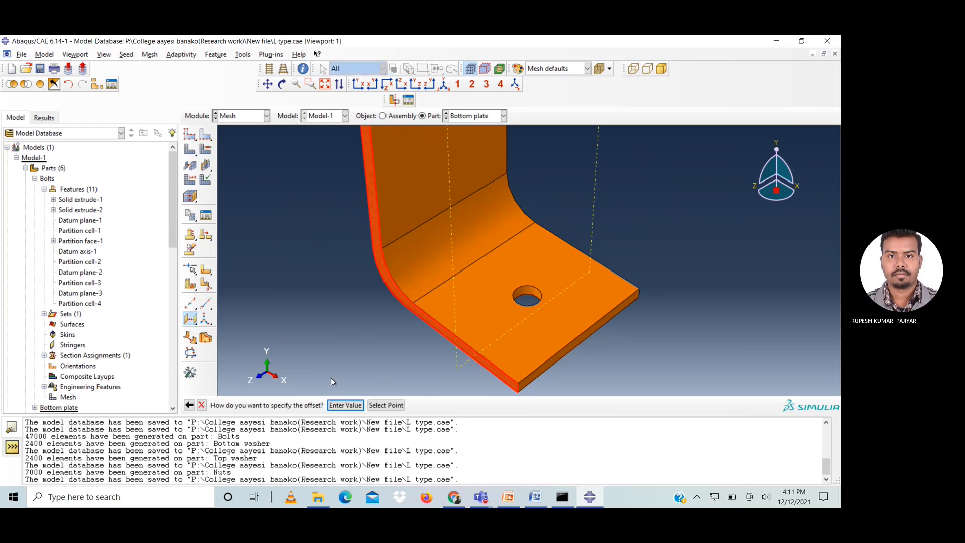
pyautogui.click(346, 405)
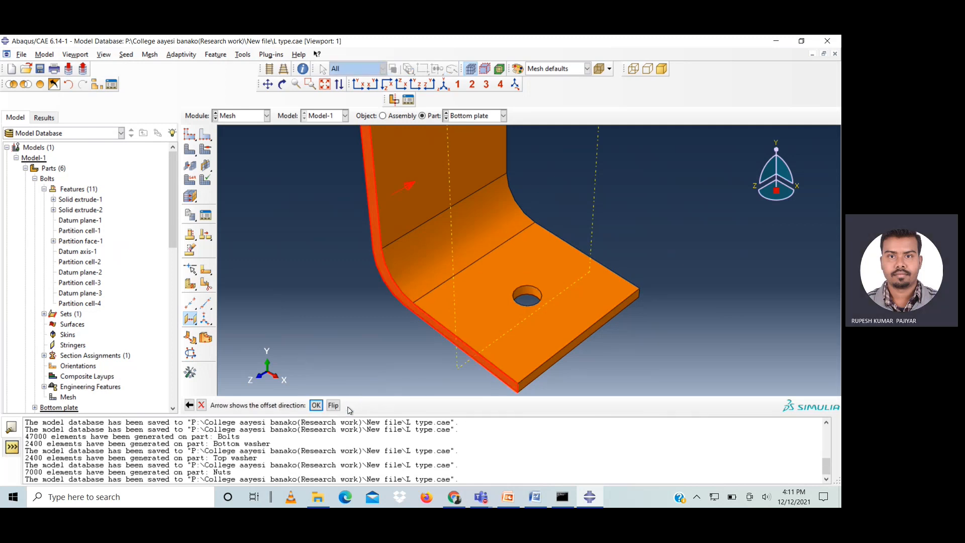
pyautogui.click(316, 406)
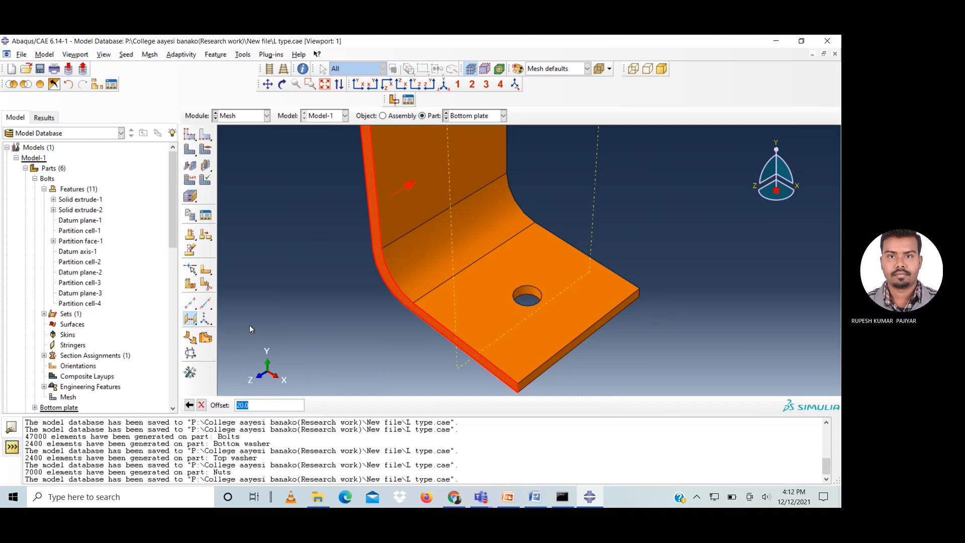
pyautogui.write('30')
pyautogui.press('Return')
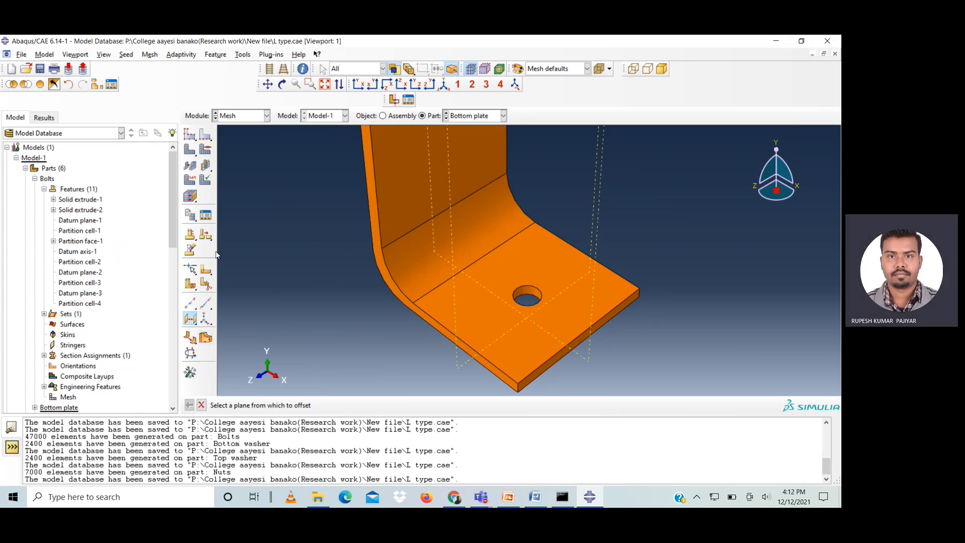
# - Partition the bottom plate lengthwise through the hole, using the datum plane offset 30 from the L-shaped side face
pyautogui.click(207, 285)
pyautogui.click(729, 191)
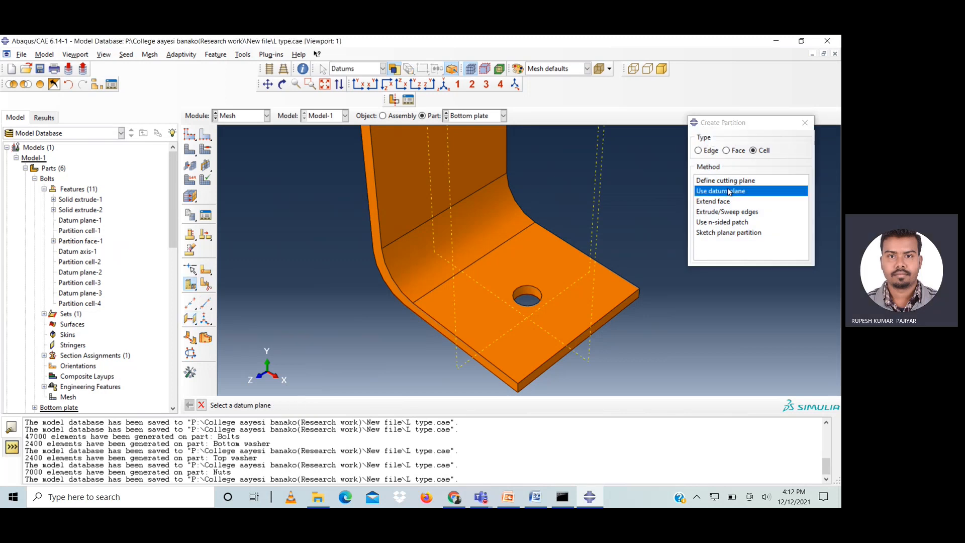
pyautogui.click(325, 85)
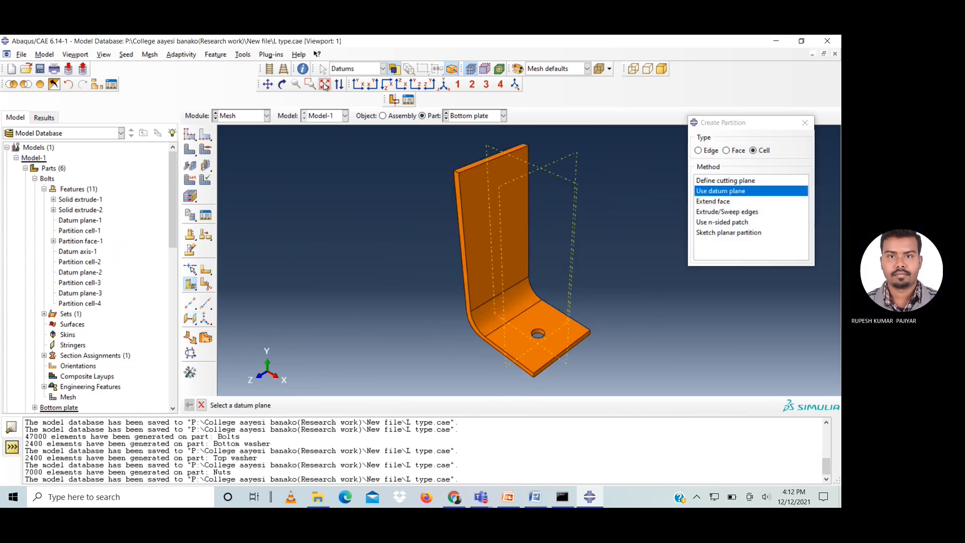
pyautogui.click(567, 359)
pyautogui.click(321, 405)
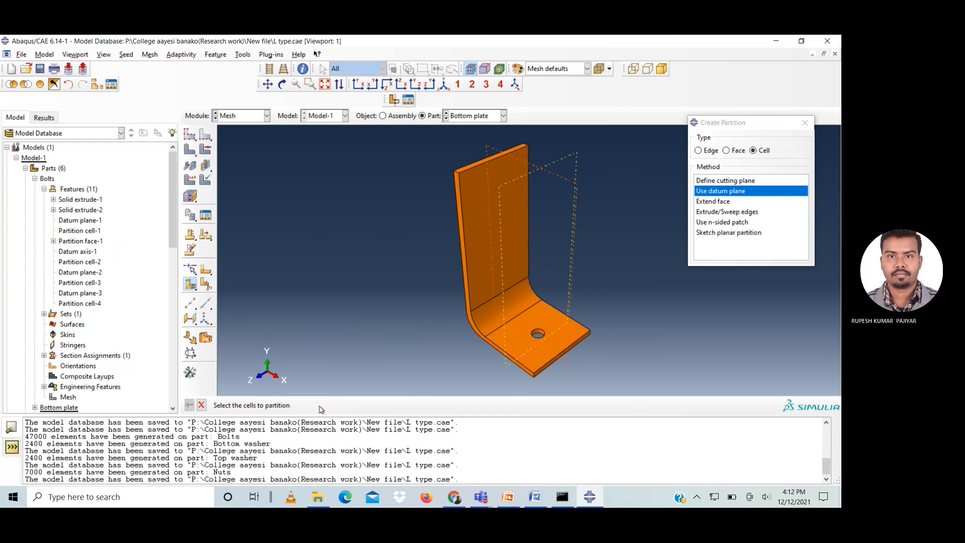
pyautogui.click(299, 405)
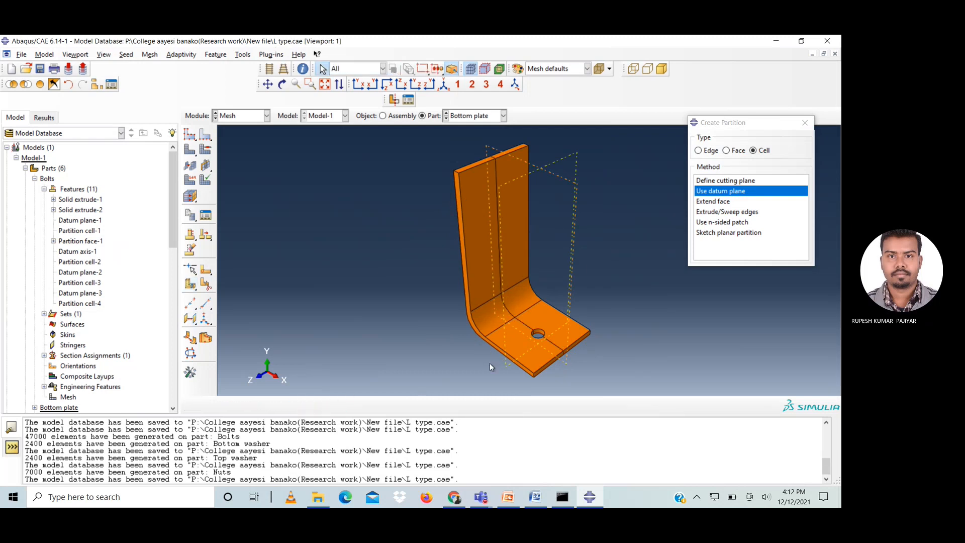
# - Partition all cells of the bottom plate crosswise through the hole, using the datum plane offset 25 from the leg's end face
pyautogui.click(718, 196)
pyautogui.click(584, 318)
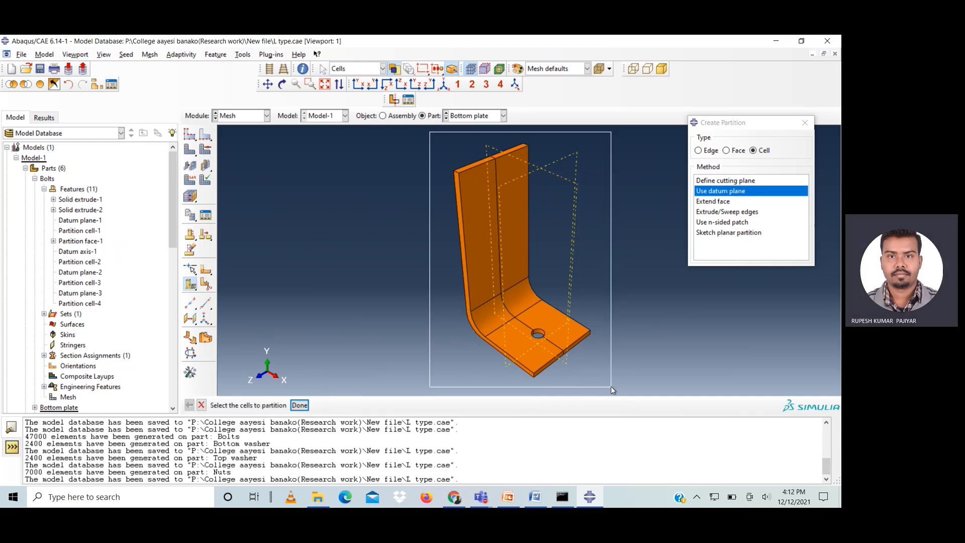
pyautogui.click(299, 405)
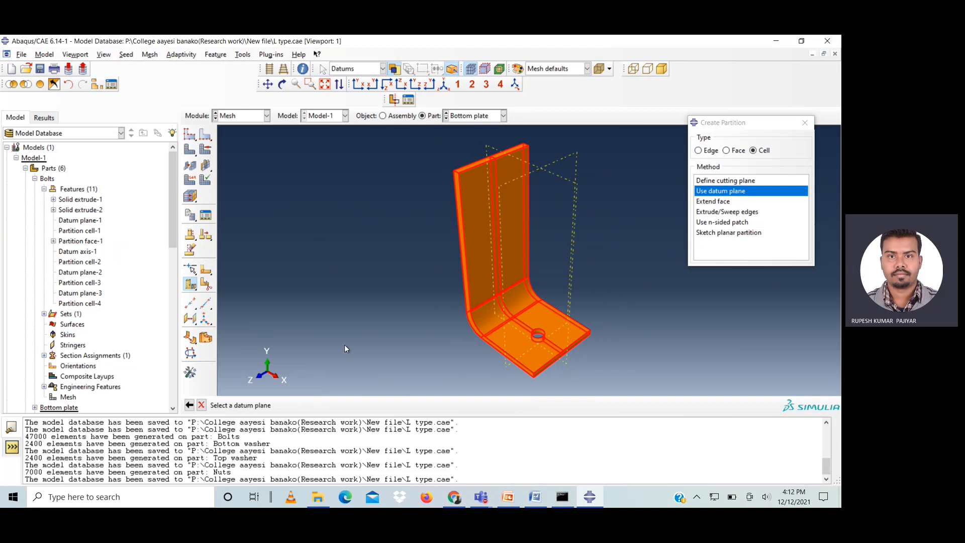
pyautogui.click(507, 361)
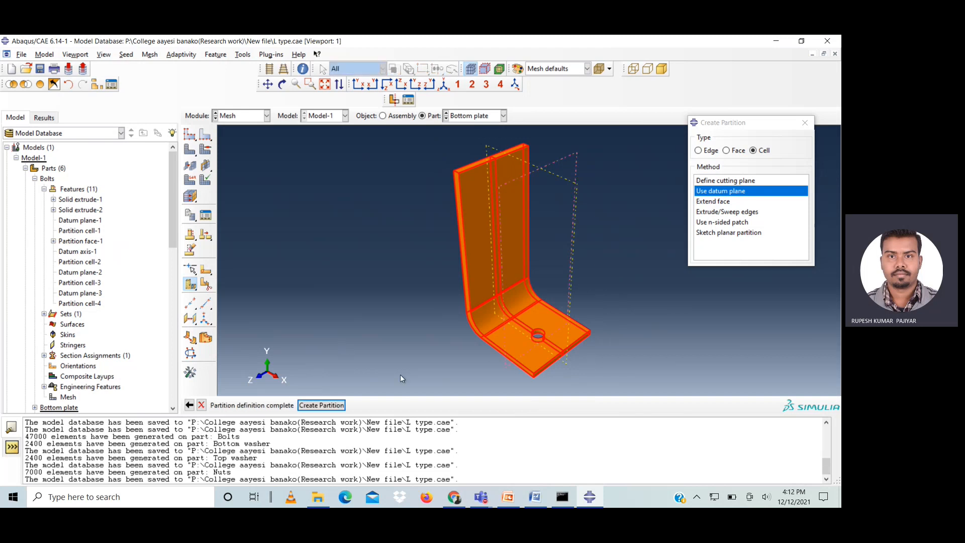
pyautogui.click(304, 405)
pyautogui.click(291, 405)
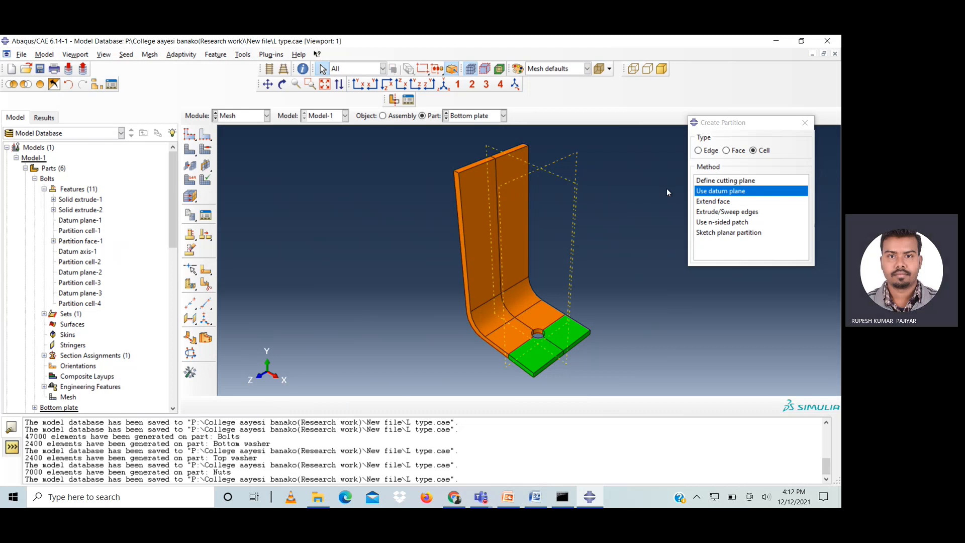
pyautogui.scroll(-3, 474, 357)
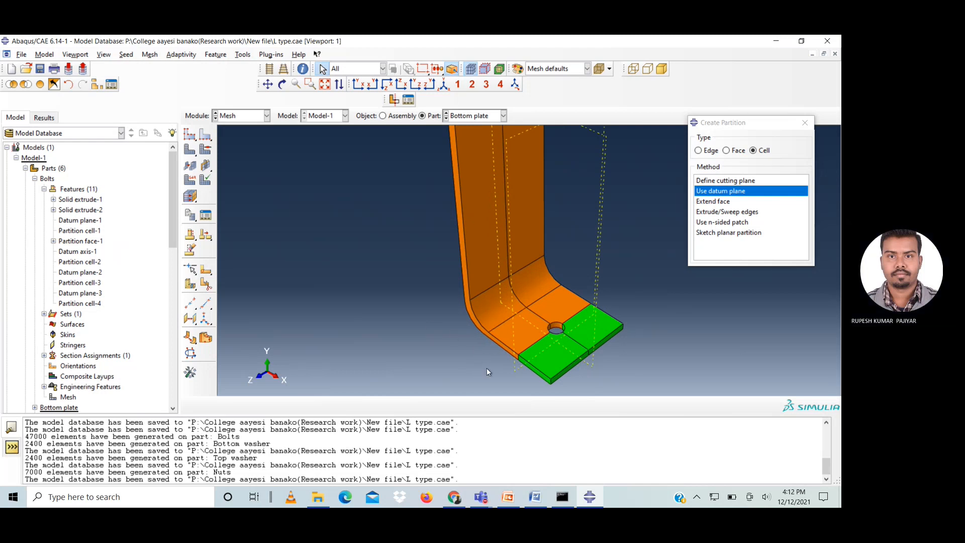
pyautogui.click(805, 123)
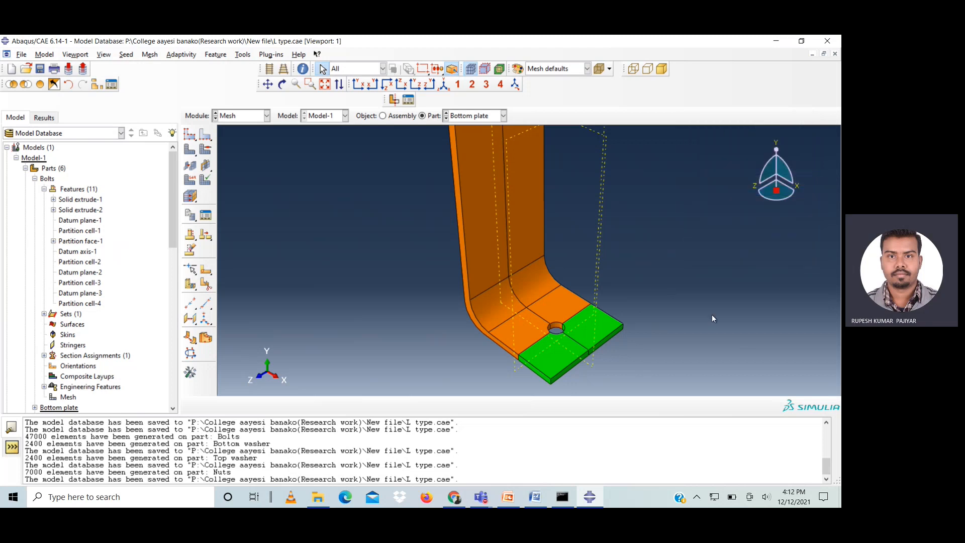
# - Measure the straight length of the leg with the hole from its end corner to the bend, along both upper and lower edges
pyautogui.click(303, 71)
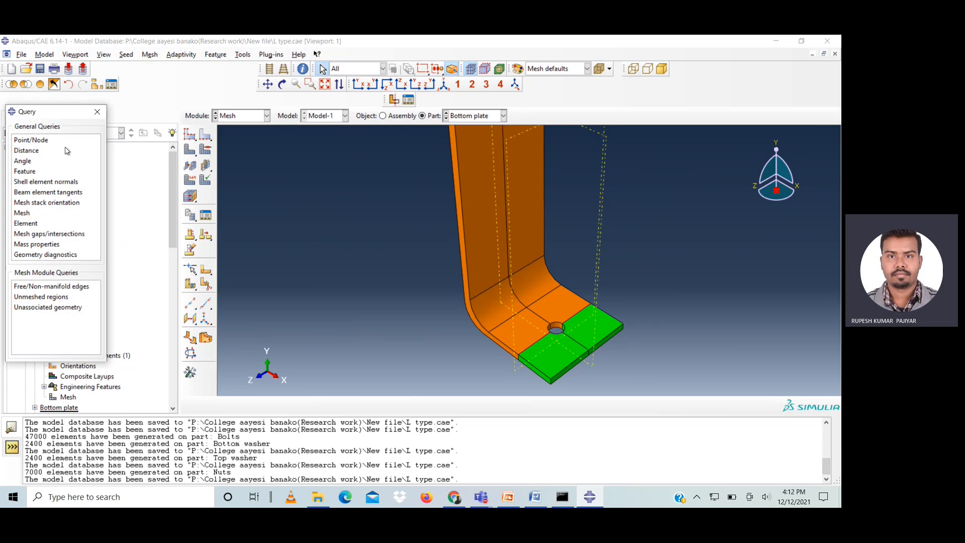
pyautogui.click(38, 151)
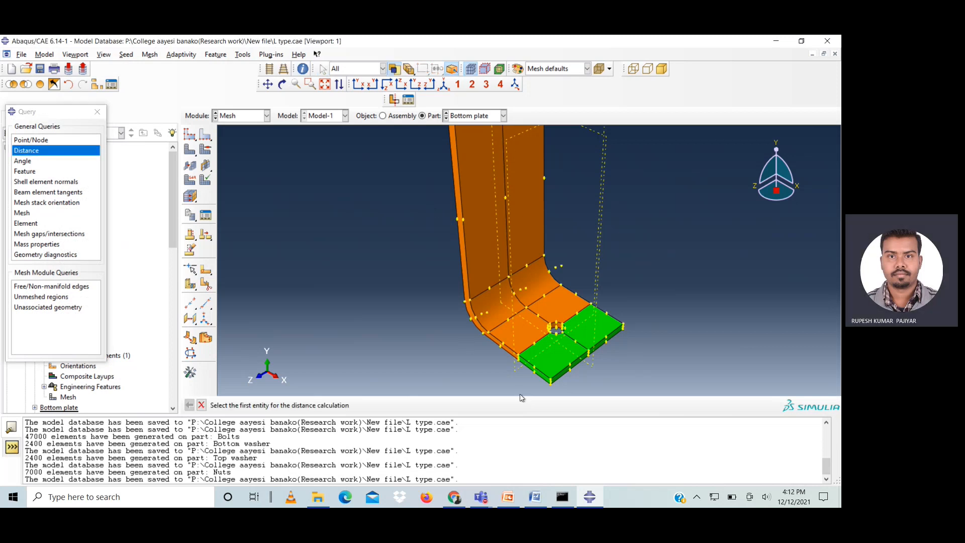
pyautogui.scroll(4, 549, 386)
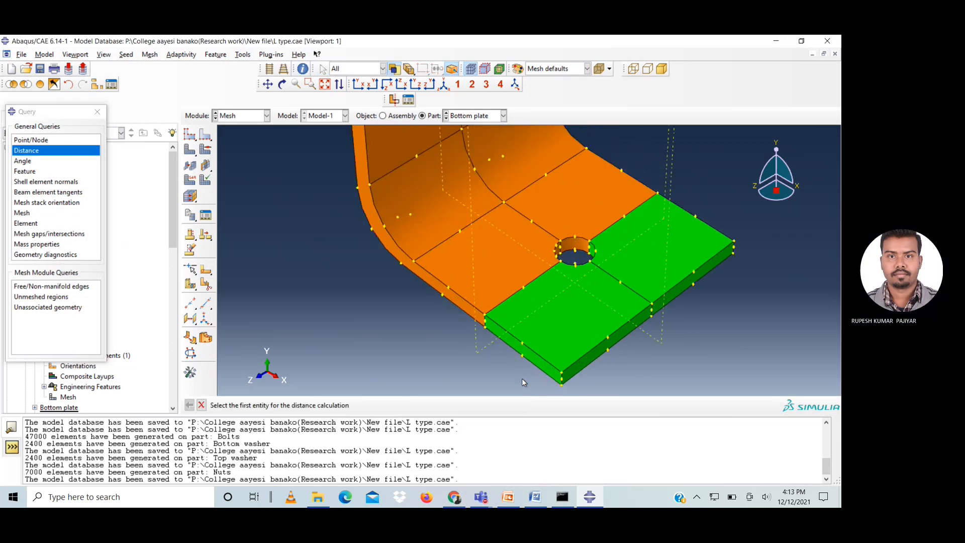
pyautogui.click(562, 369)
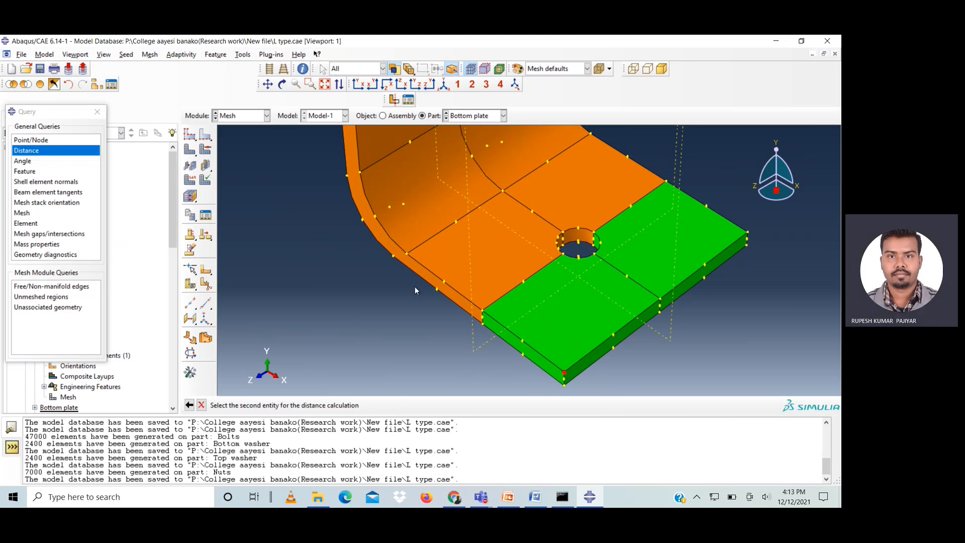
pyautogui.click(406, 255)
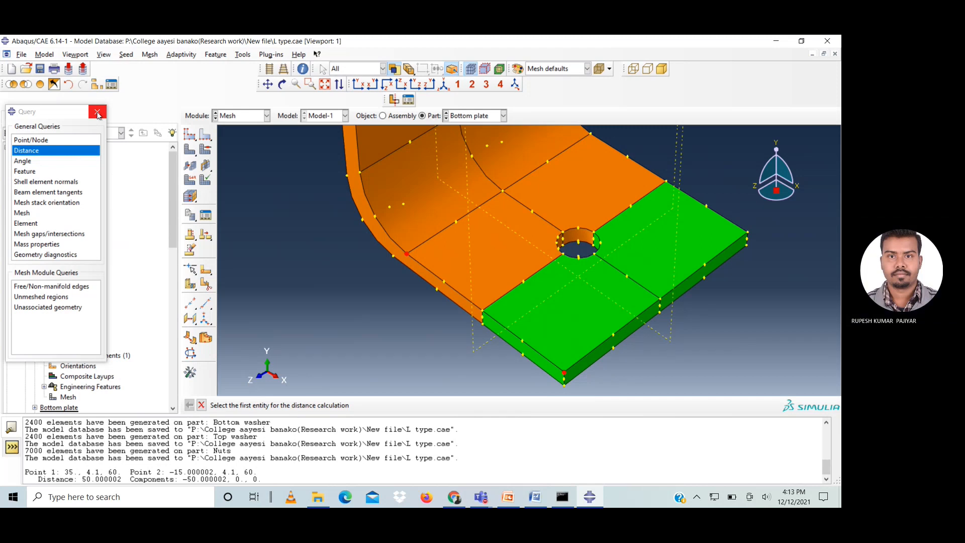
pyautogui.click(564, 386)
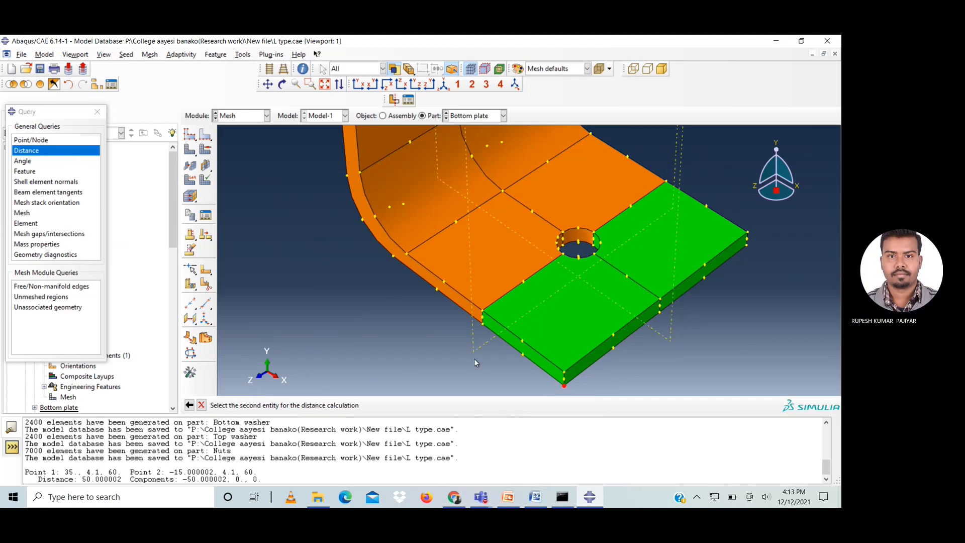
pyautogui.click(392, 256)
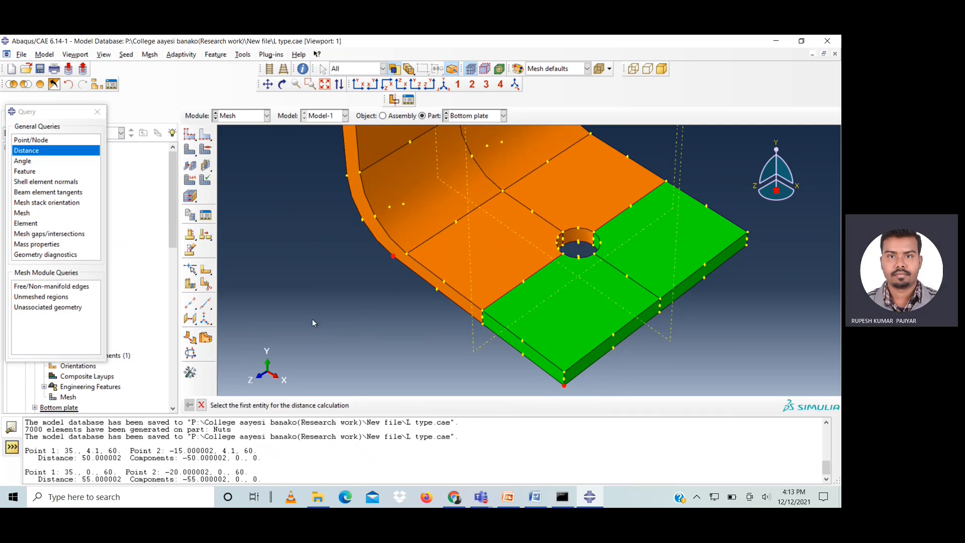
pyautogui.click(98, 112)
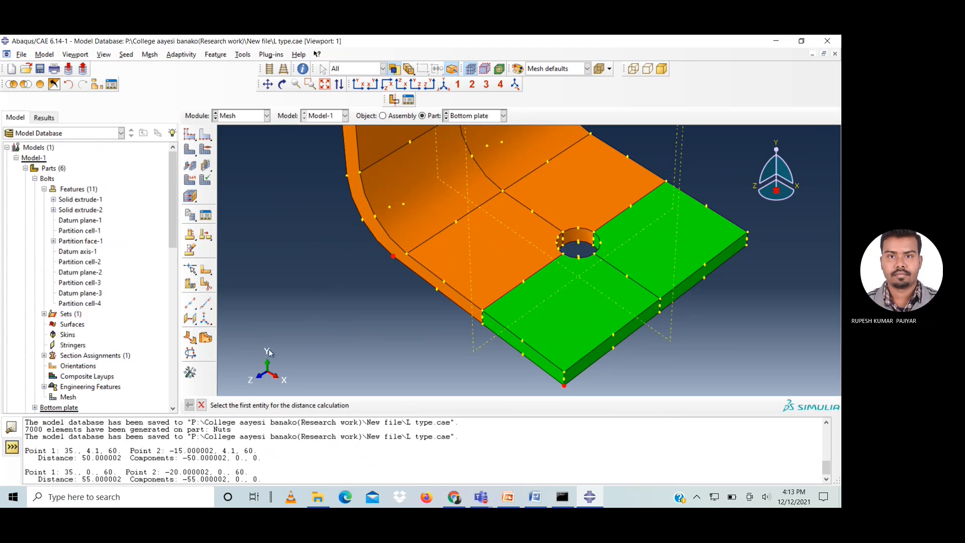
pyautogui.click(202, 405)
# - Create a datum plane offset 50.000002 inward from the end face of the leg with the hole, at the start of the bend
pyautogui.scroll(4, 315, 213)
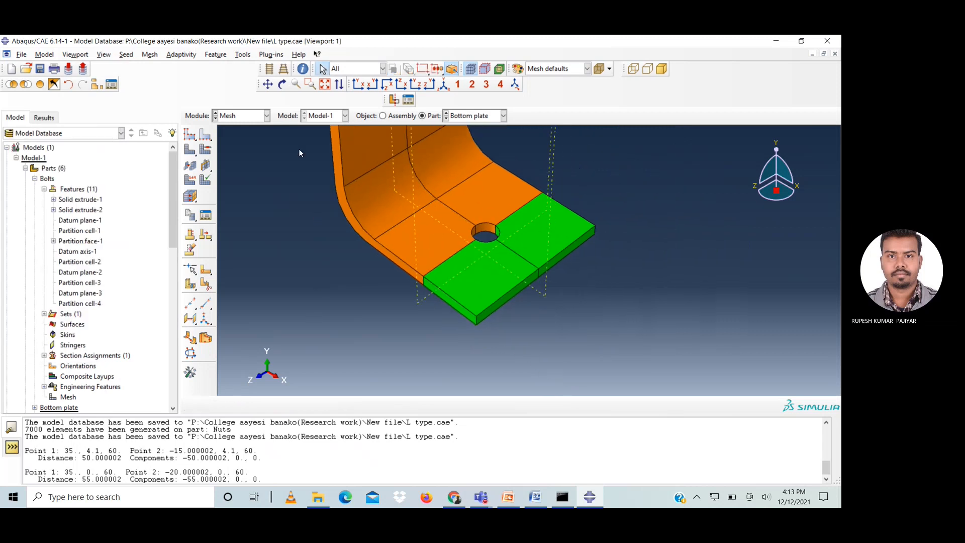
pyautogui.click(324, 84)
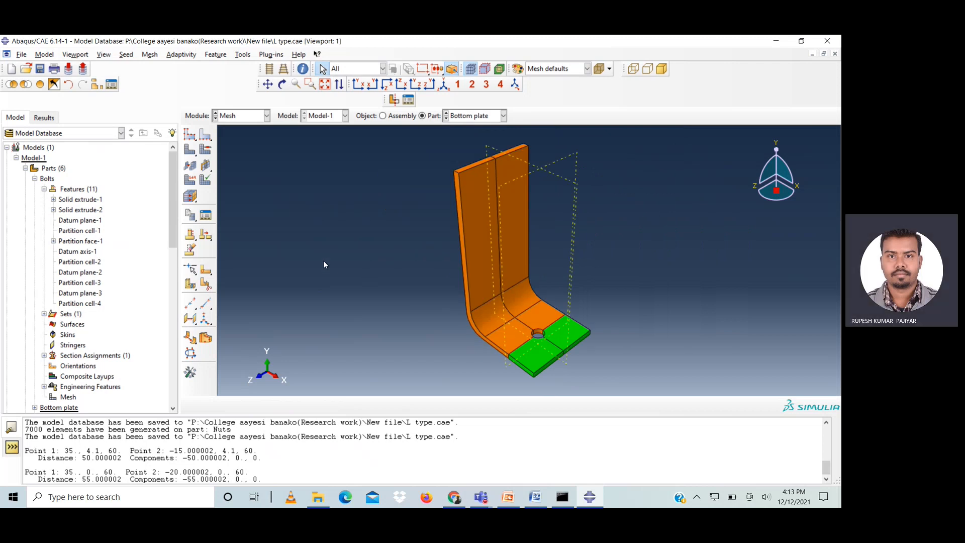
pyautogui.click(191, 318)
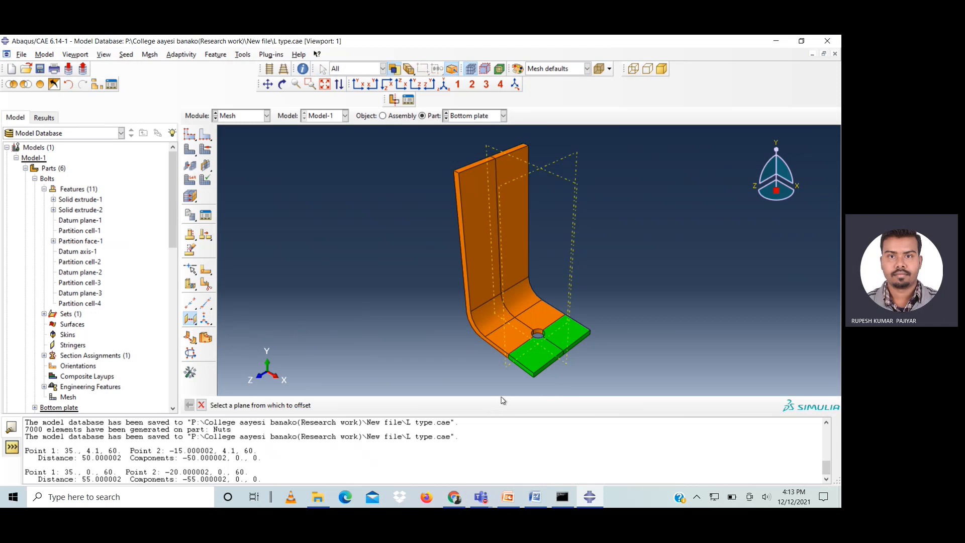
pyautogui.scroll(2, 512, 381)
pyautogui.scroll(2, 553, 375)
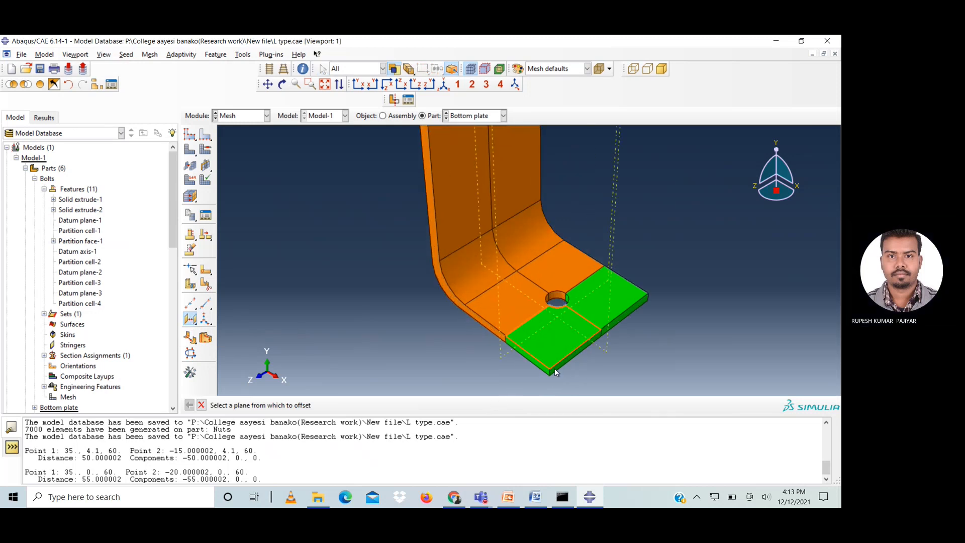
pyautogui.click(555, 371)
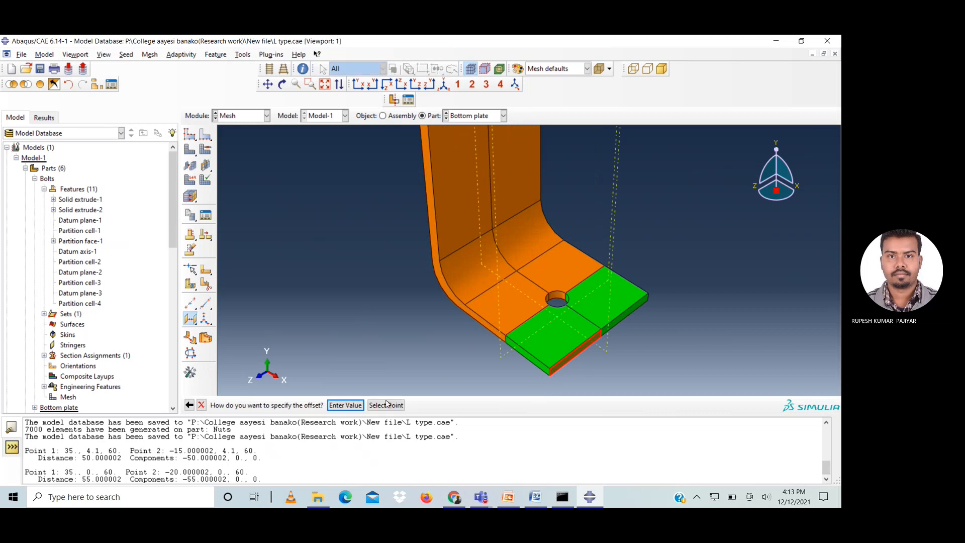
pyautogui.click(350, 406)
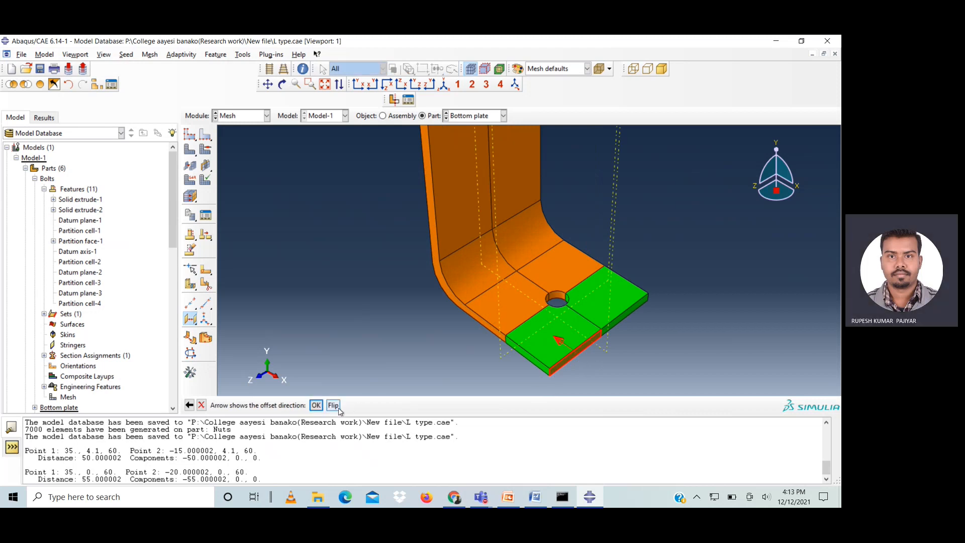
pyautogui.click(316, 406)
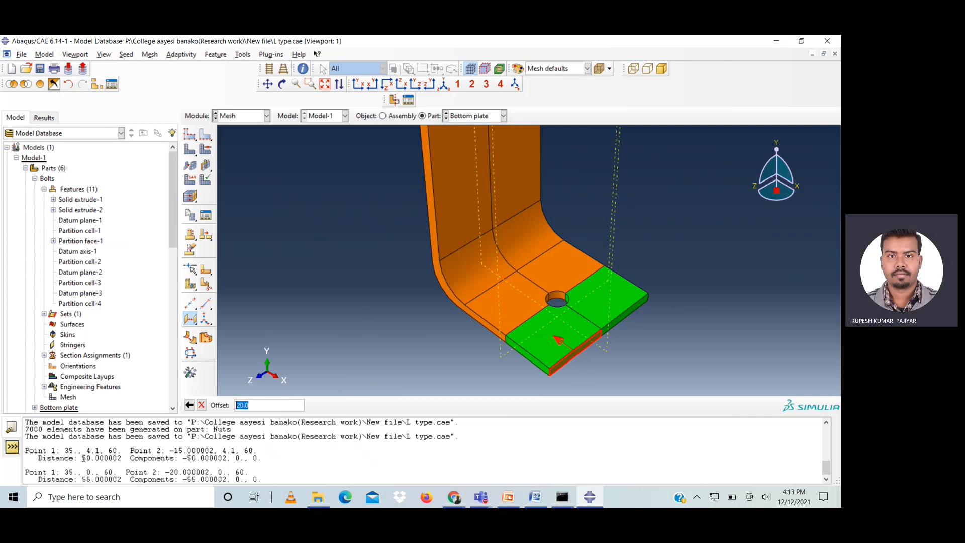
pyautogui.moveTo(82, 458); pyautogui.dragTo(122, 457)
pyautogui.hotkey('ctrl', 'c')
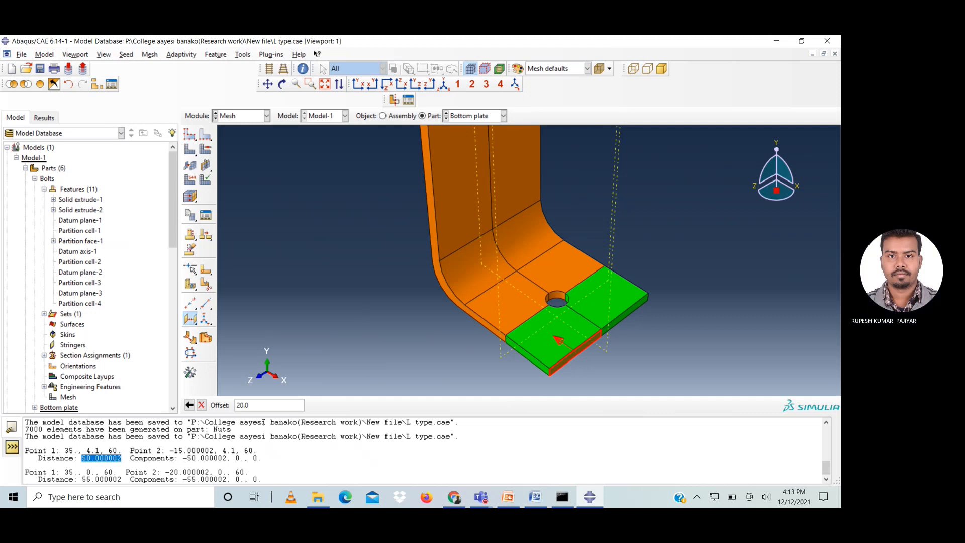
pyautogui.doubleClick(249, 405)
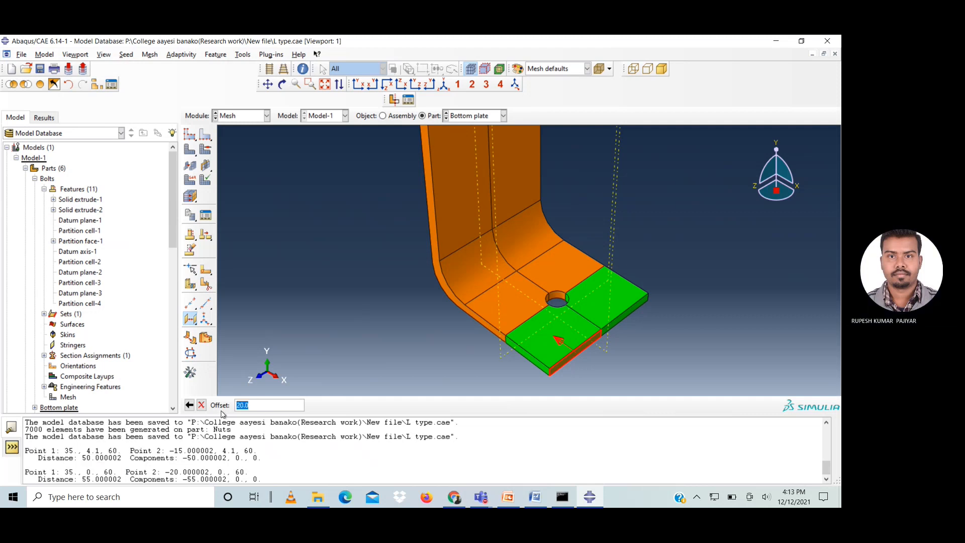
pyautogui.hotkey('ctrl', 'v')
pyautogui.press('Return')
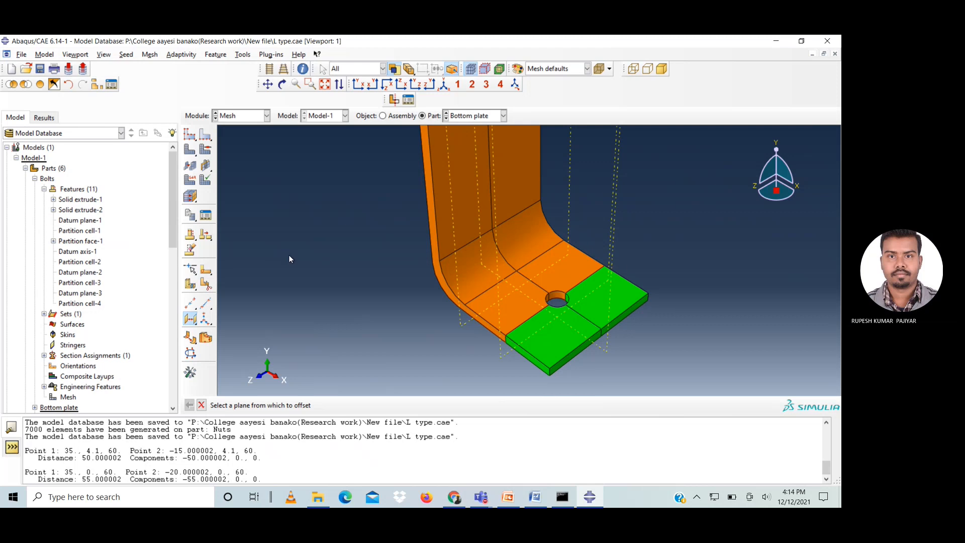
# - Measure the straight length of the vertical leg's inner edge from its upper corner to the start of the bend
pyautogui.click(282, 83)
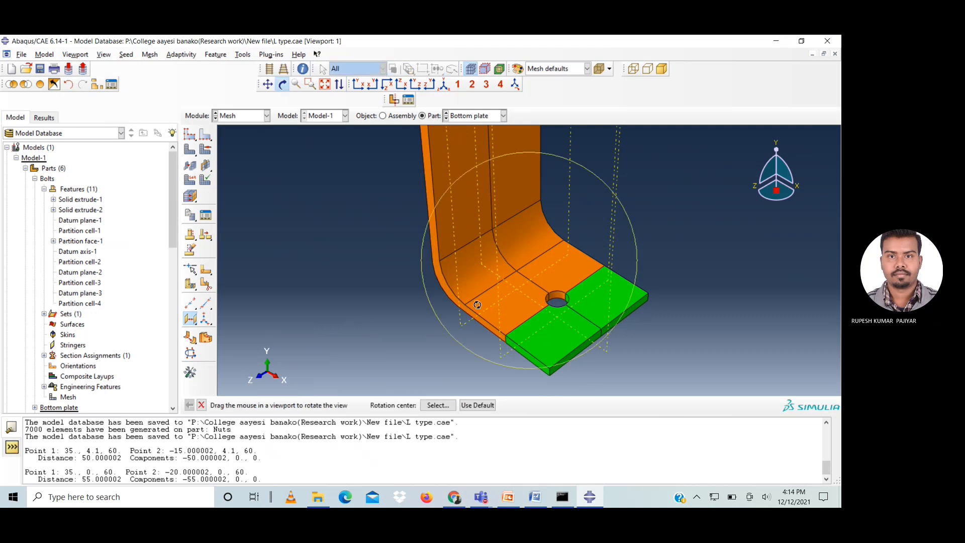
pyautogui.moveTo(489, 312); pyautogui.dragTo(504, 314)
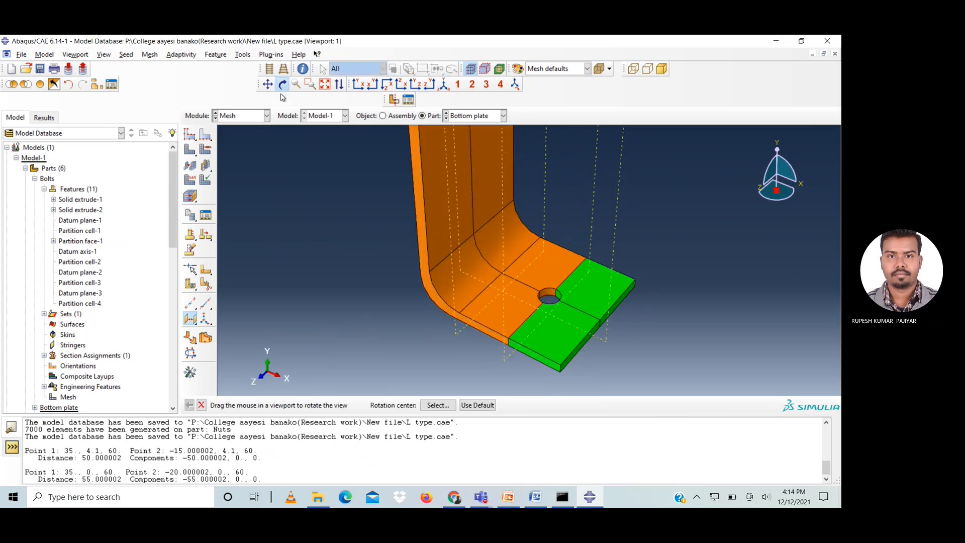
pyautogui.click(284, 85)
pyautogui.click(325, 84)
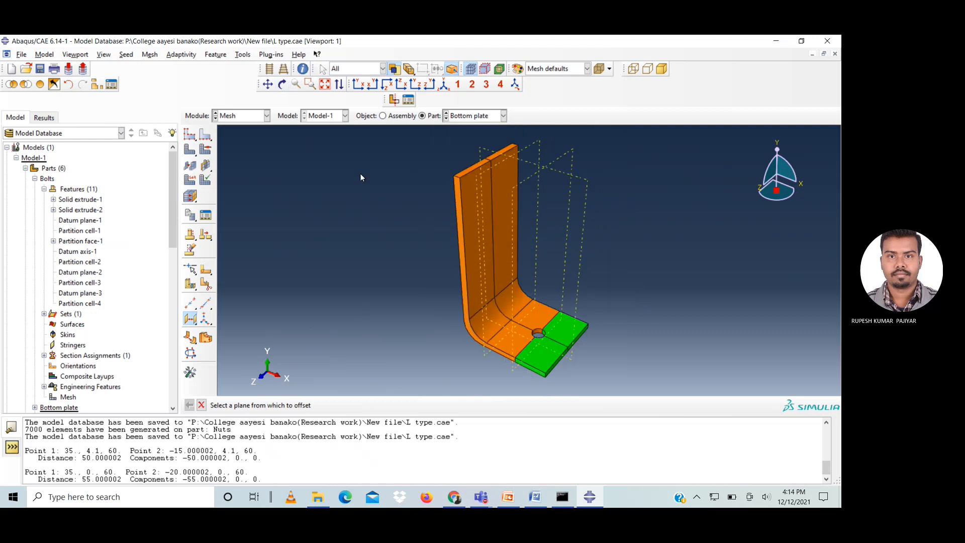
pyautogui.click(303, 69)
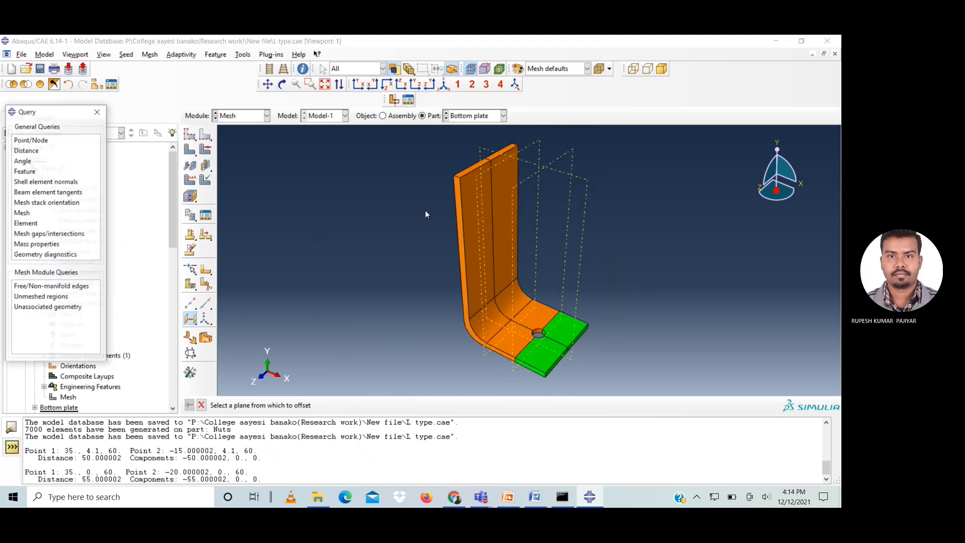
pyautogui.click(26, 151)
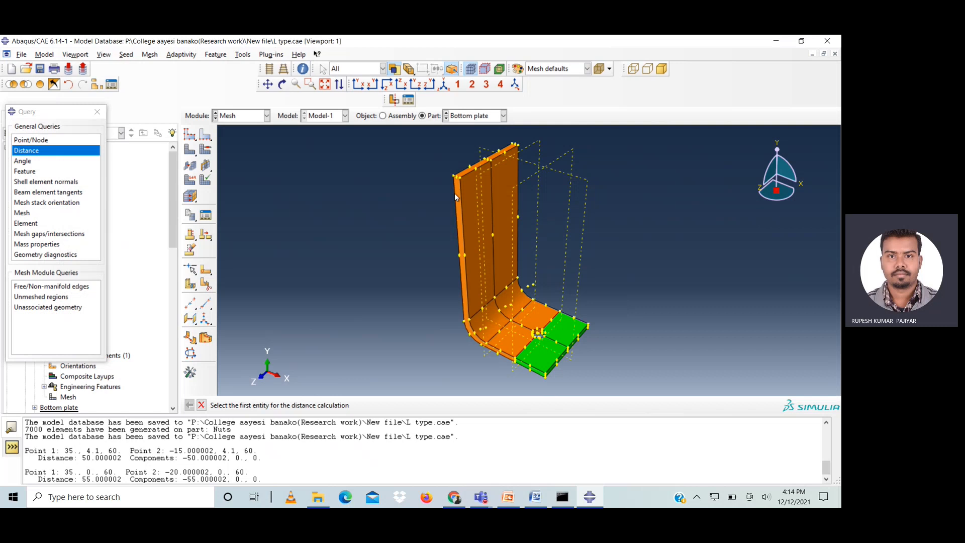
pyautogui.click(459, 177)
pyautogui.click(468, 320)
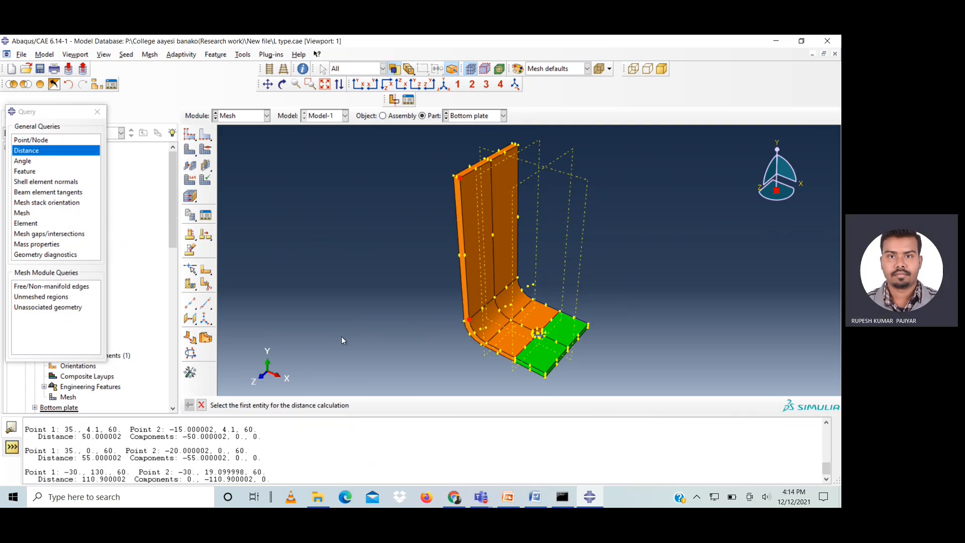
pyautogui.click(97, 111)
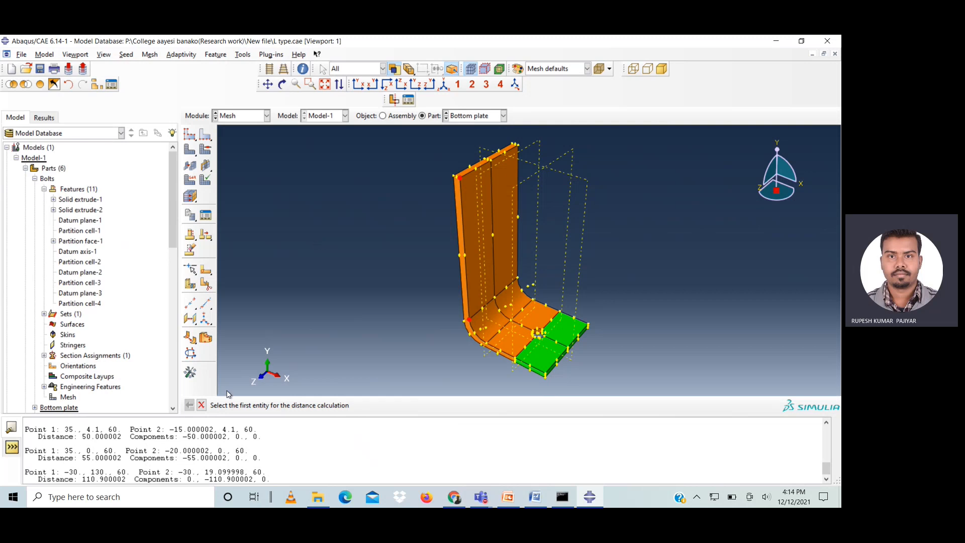
# - Create a datum plane offset 110.900002 downward from the top end face of the vertical leg
pyautogui.click(201, 405)
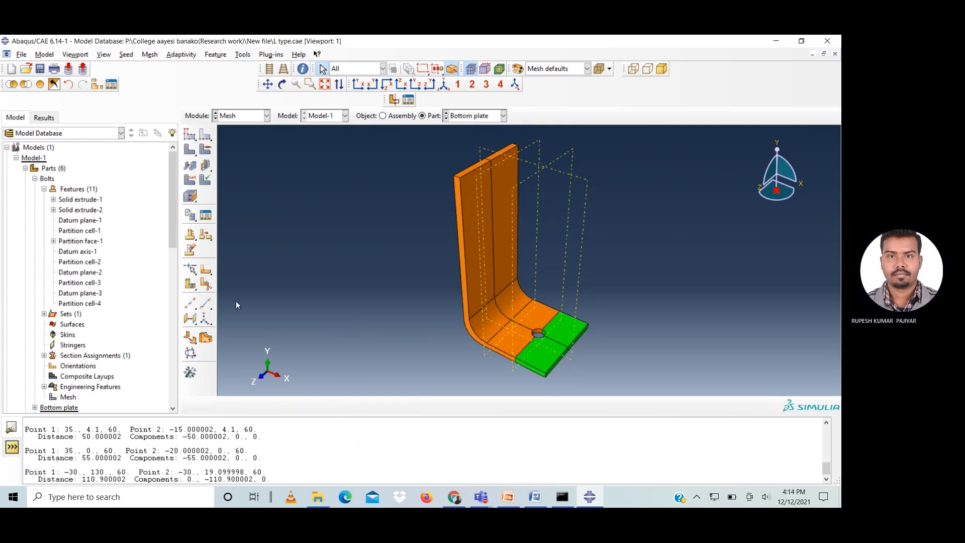
pyautogui.click(190, 319)
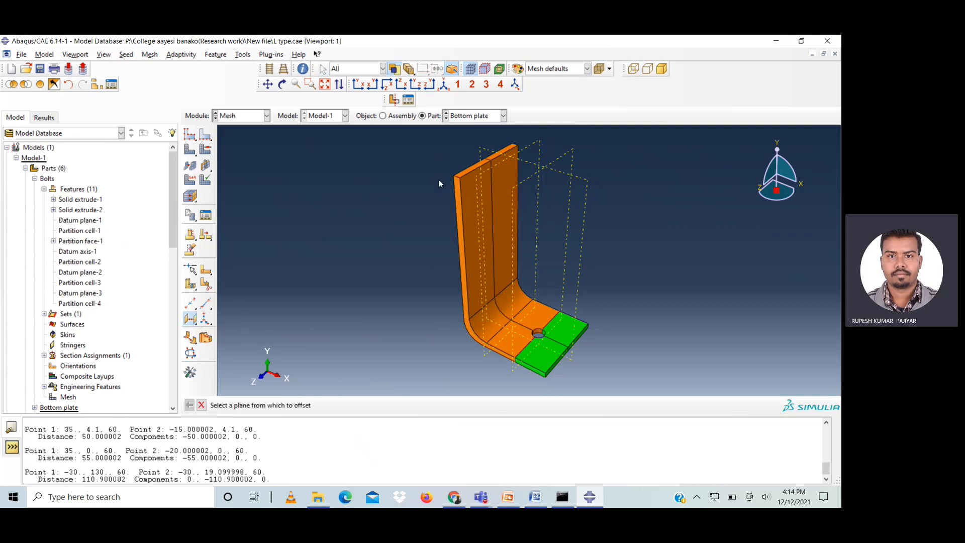
pyautogui.click(463, 171)
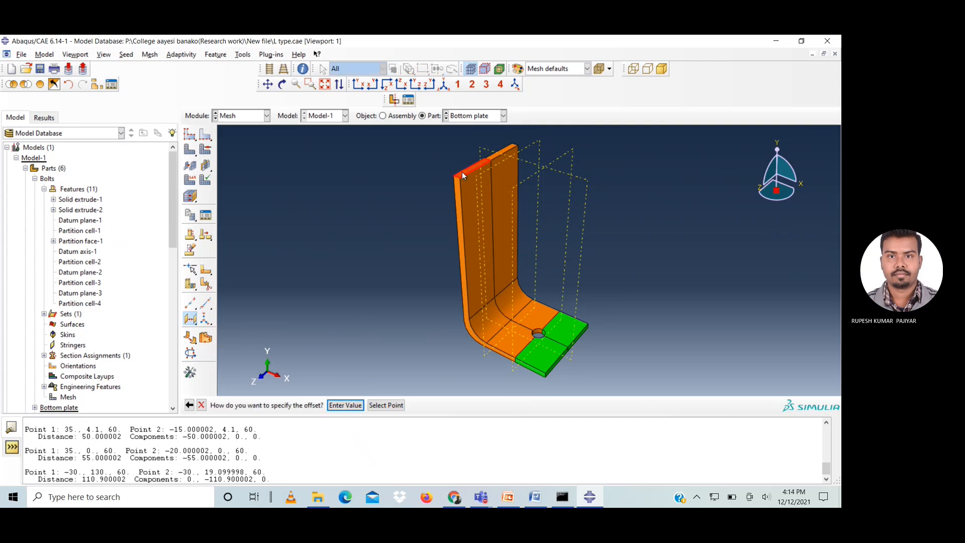
pyautogui.click(338, 405)
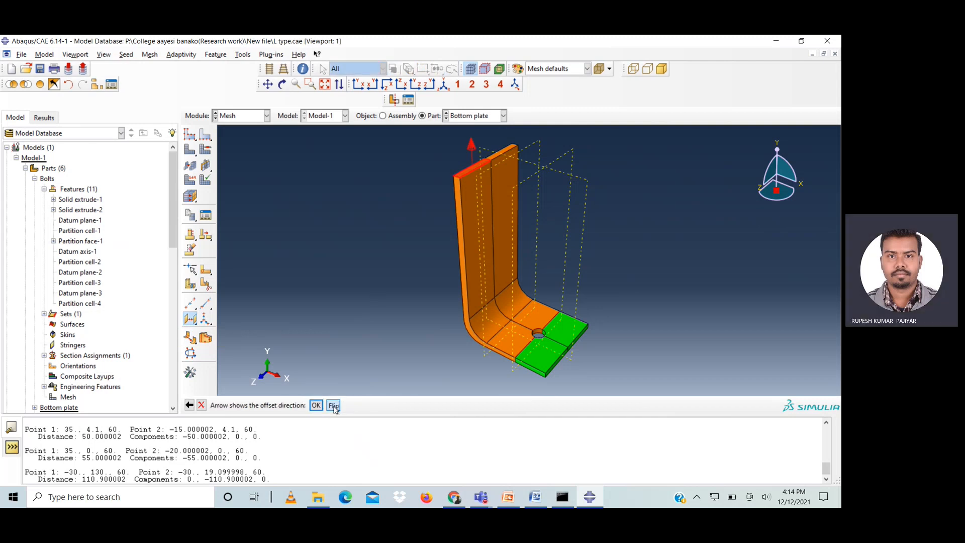
pyautogui.click(316, 407)
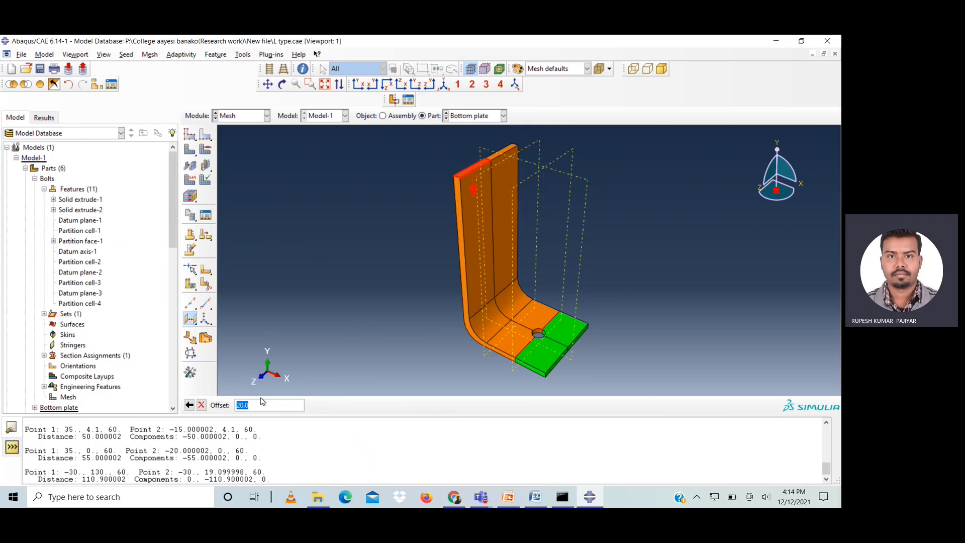
pyautogui.moveTo(82, 479); pyautogui.dragTo(126, 480)
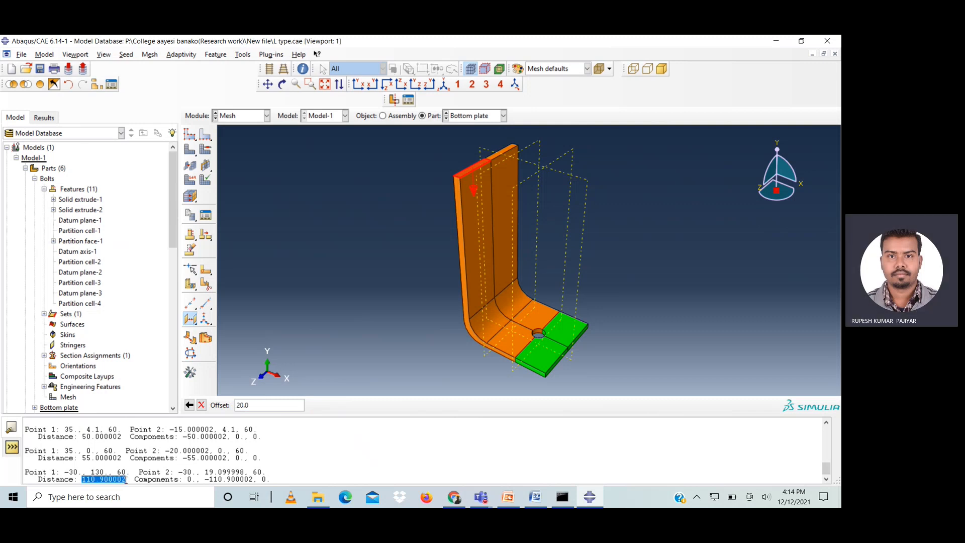
pyautogui.click(243, 405)
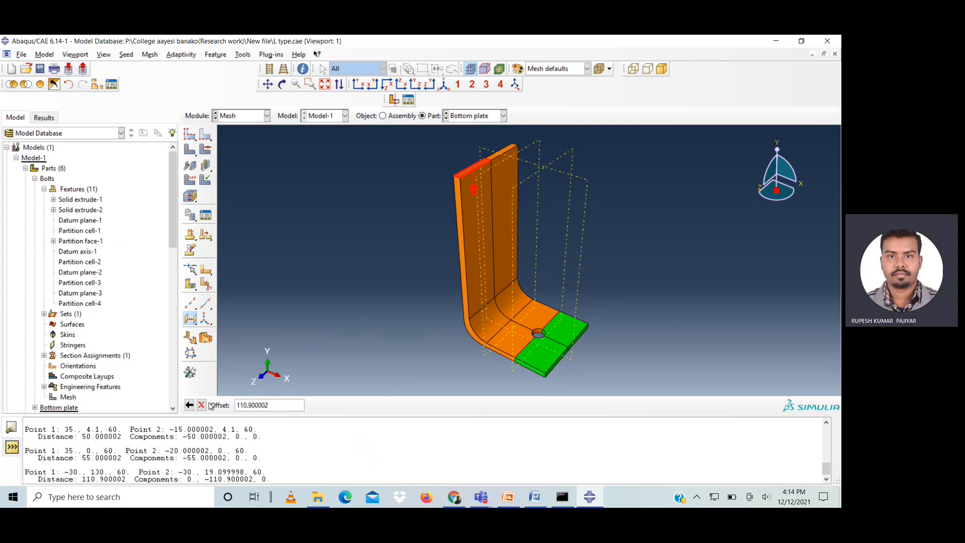
pyautogui.press('Return')
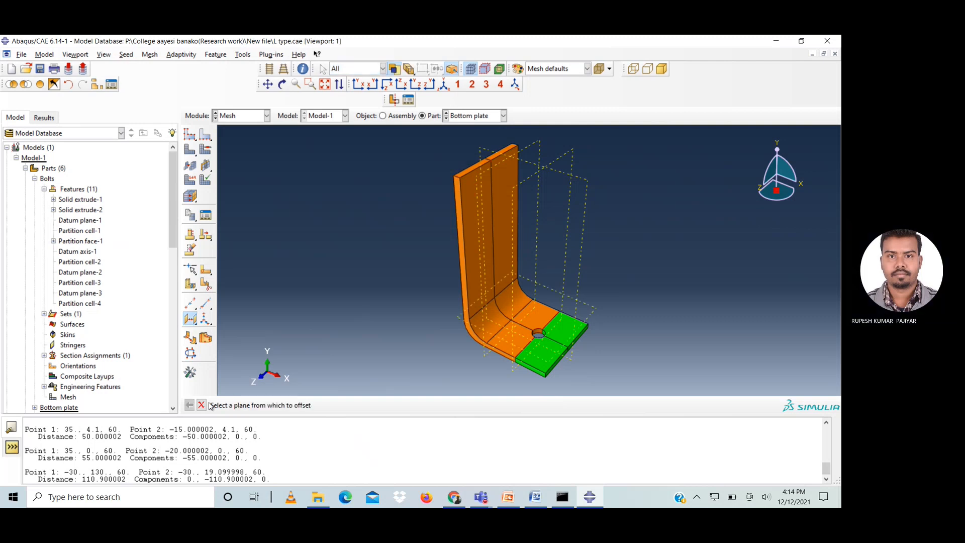
pyautogui.click(201, 405)
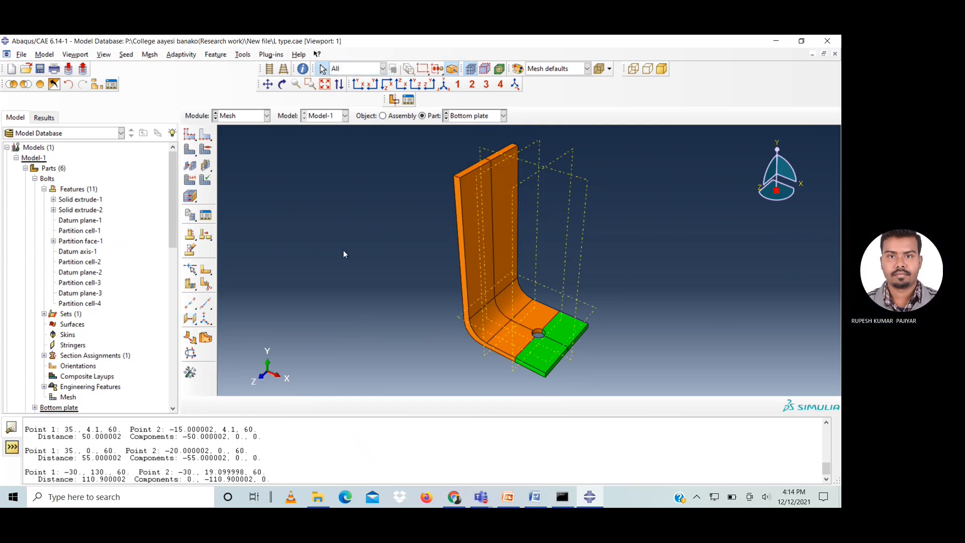
# - Partition all cells of the bottom plate using the datum plane where the leg with the hole meets the bend
pyautogui.click(208, 285)
pyautogui.click(727, 192)
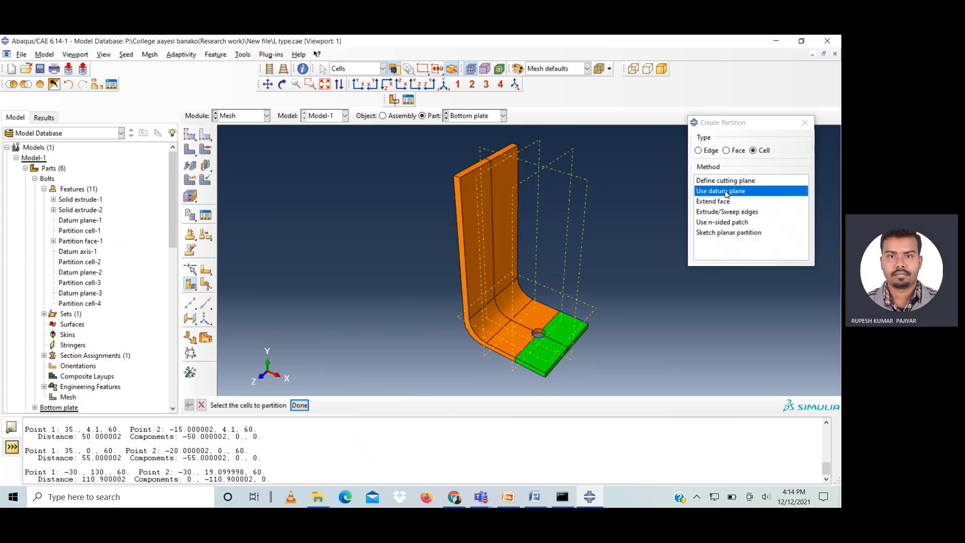
pyautogui.moveTo(425, 134); pyautogui.dragTo(652, 399)
pyautogui.click(300, 405)
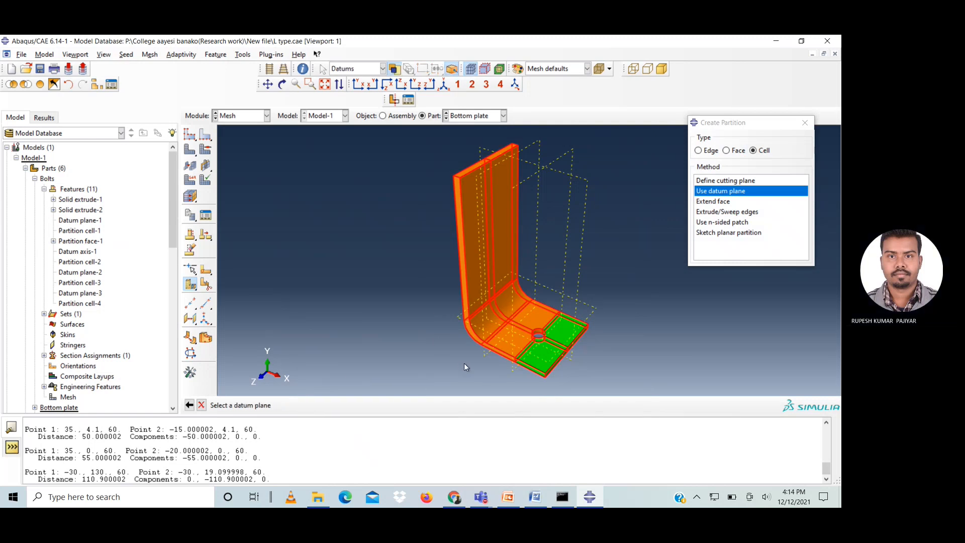
pyautogui.click(484, 355)
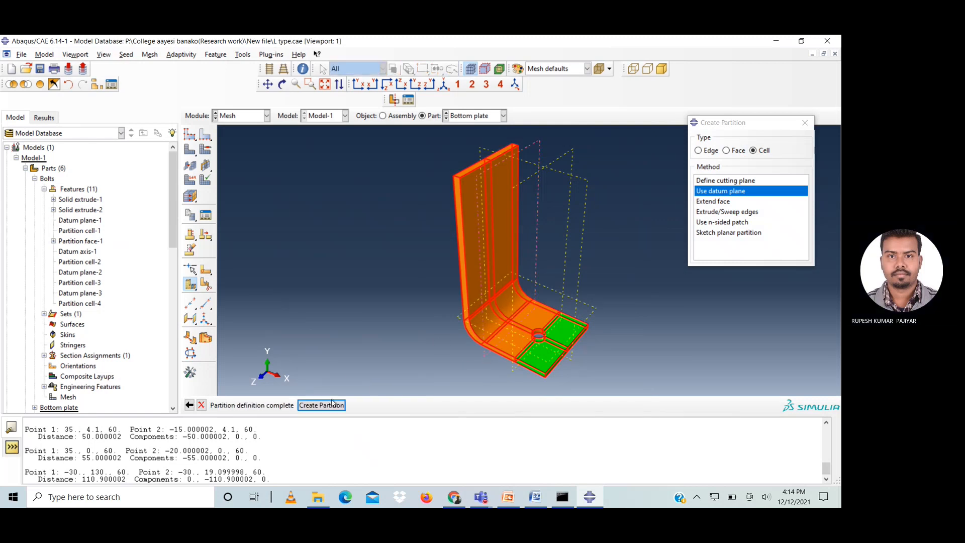
pyautogui.click(321, 405)
pyautogui.click(299, 405)
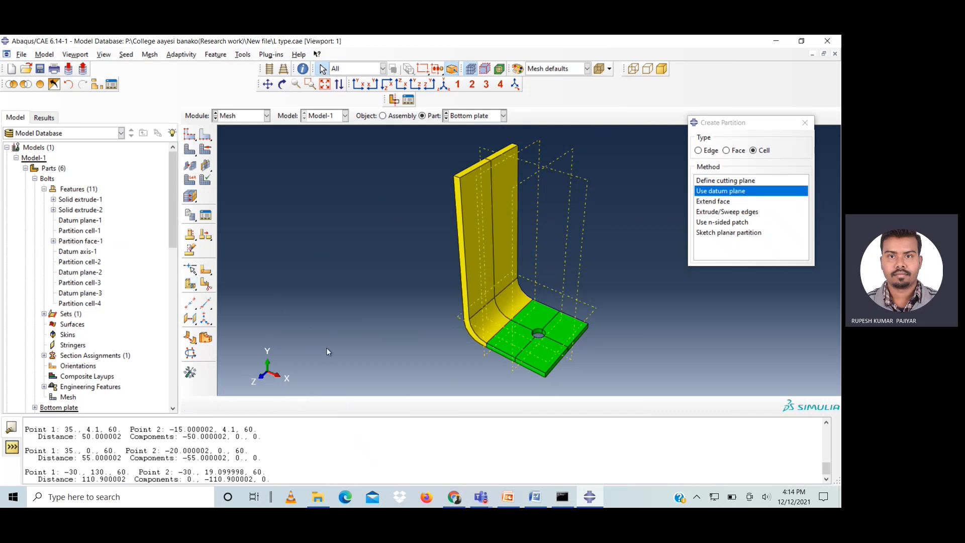
# - Partition all cells using the horizontal datum plane at the lower end of the vertical leg's straight part
pyautogui.click(732, 192)
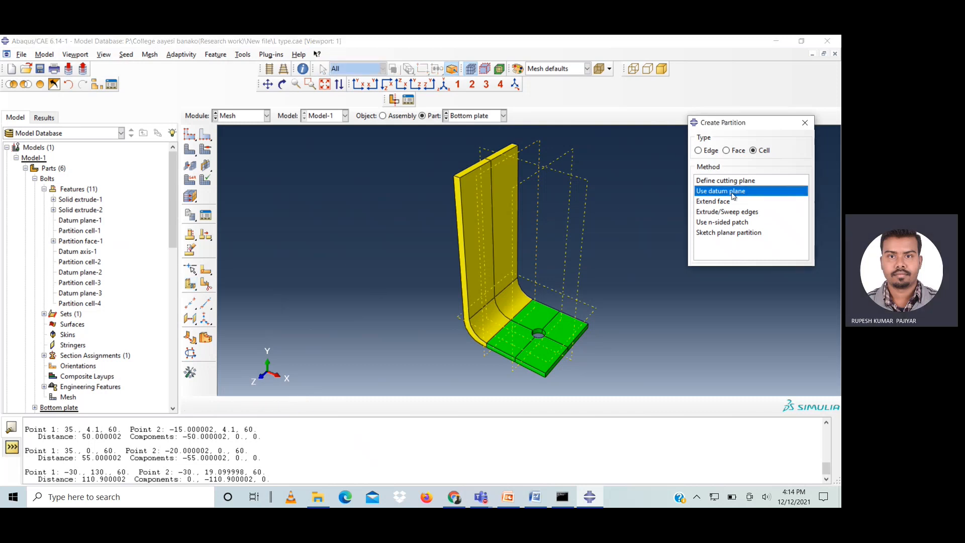
pyautogui.moveTo(429, 145); pyautogui.dragTo(609, 400)
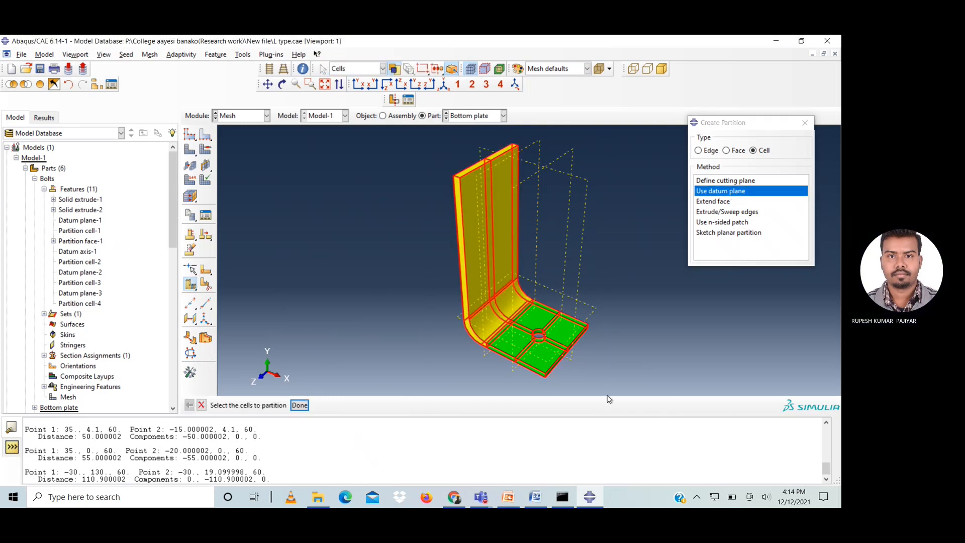
pyautogui.click(299, 405)
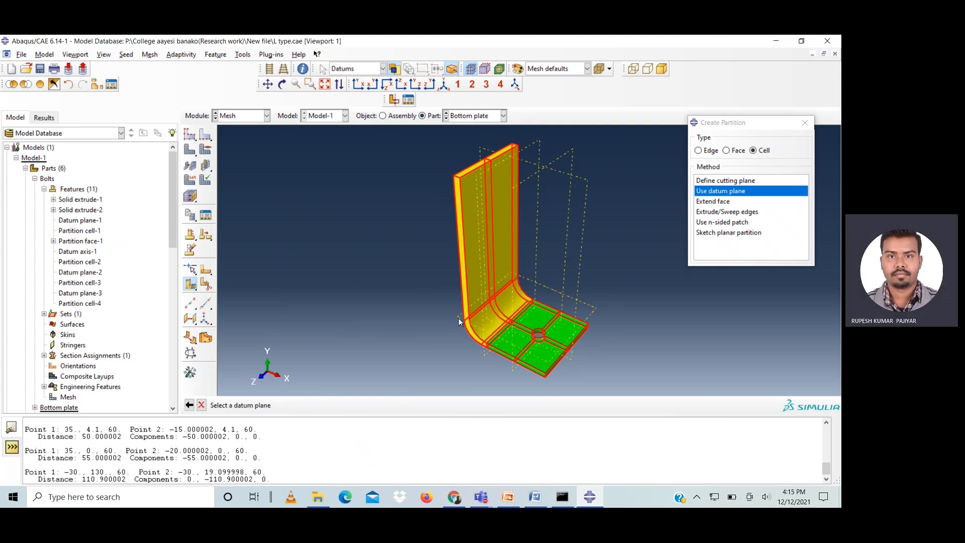
pyautogui.click(459, 321)
pyautogui.click(326, 405)
pyautogui.click(299, 405)
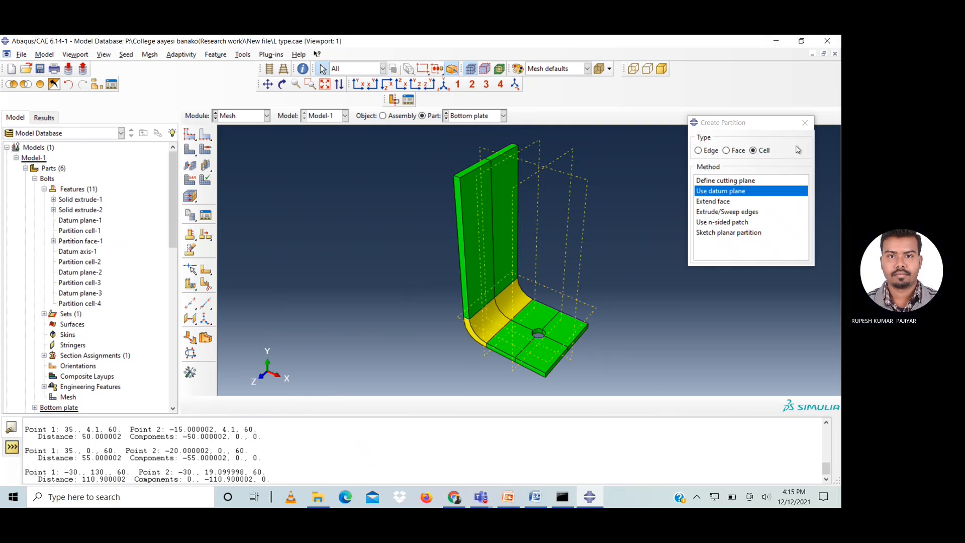
pyautogui.click(804, 123)
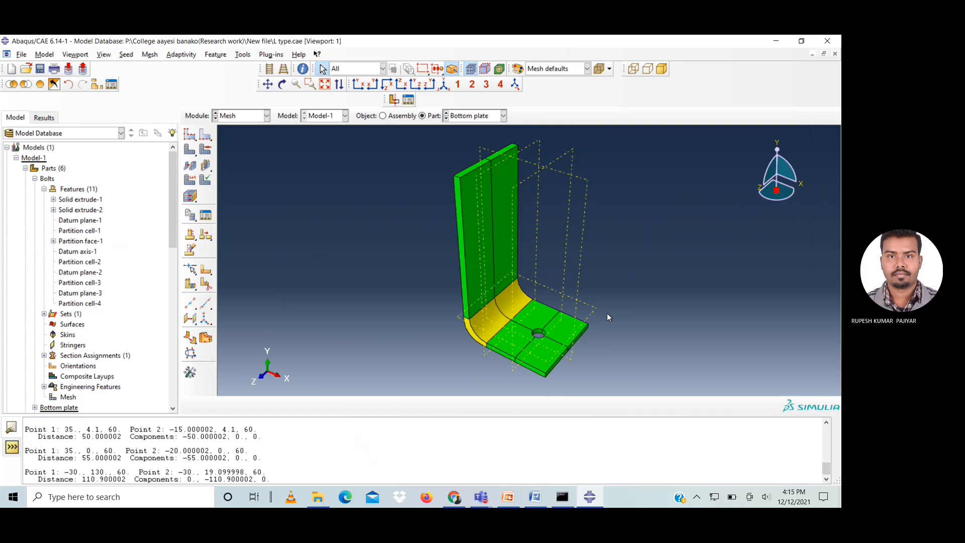
# - Partition all cells with a three-point cutting plane through the outer and inner corners at the bend's upper end and the inner corner on the far side
pyautogui.scroll(-2, 607, 313)
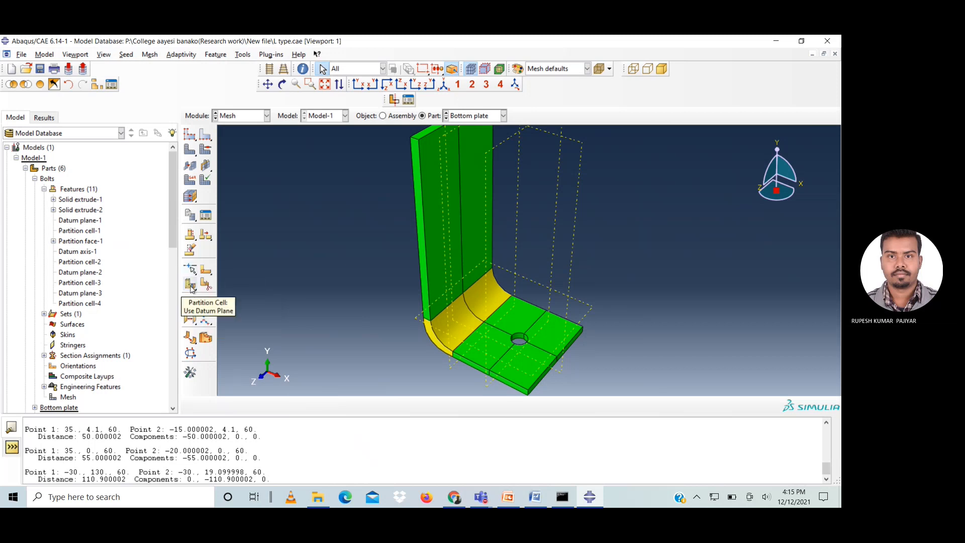
pyautogui.click(190, 285)
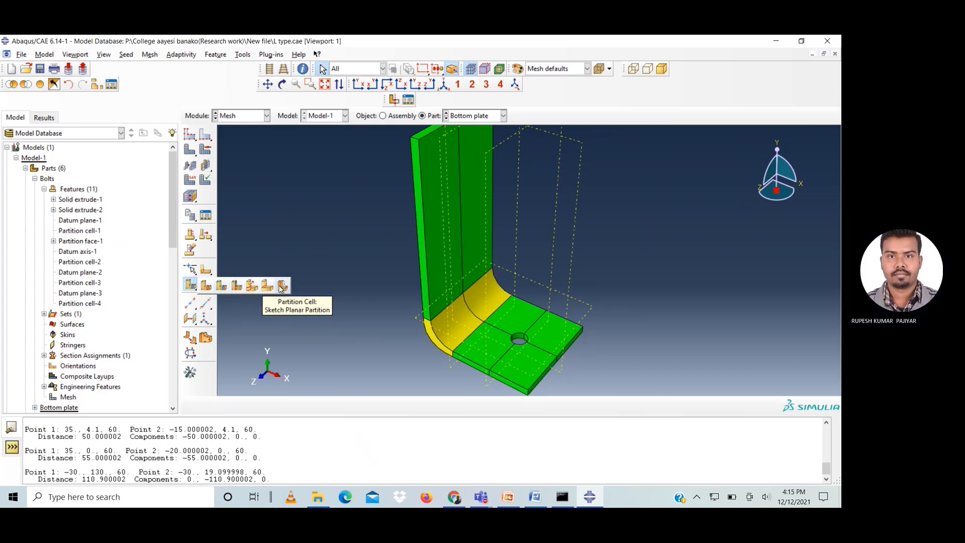
pyautogui.click(207, 285)
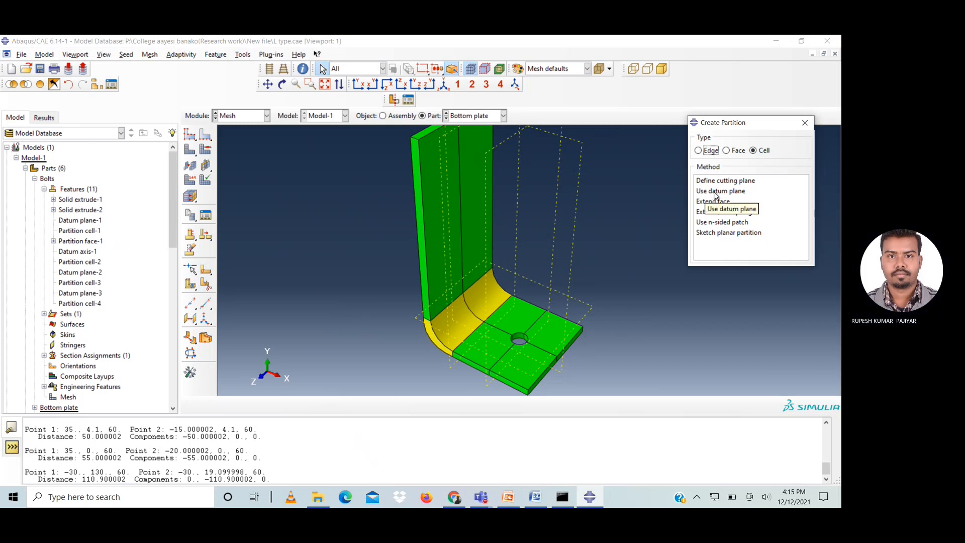
pyautogui.click(720, 181)
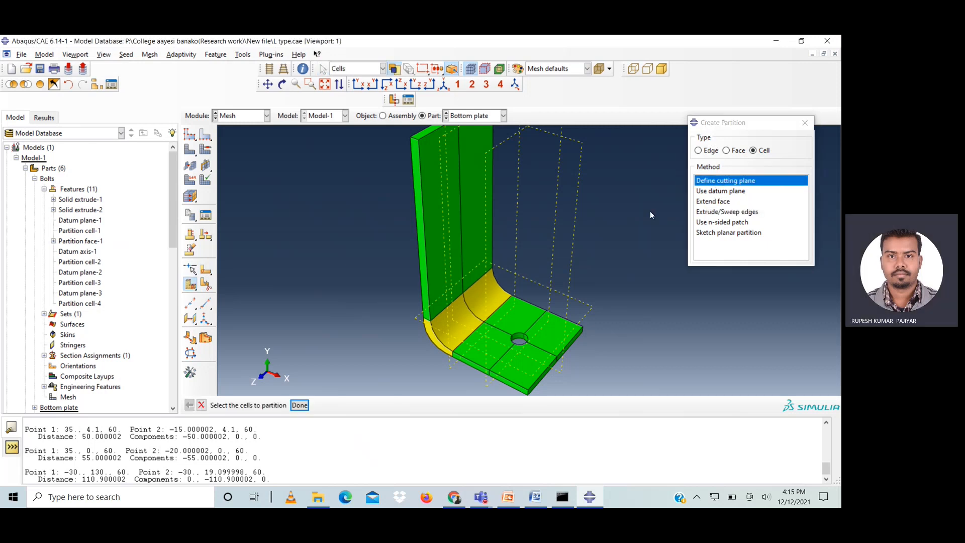
pyautogui.scroll(3, 354, 181)
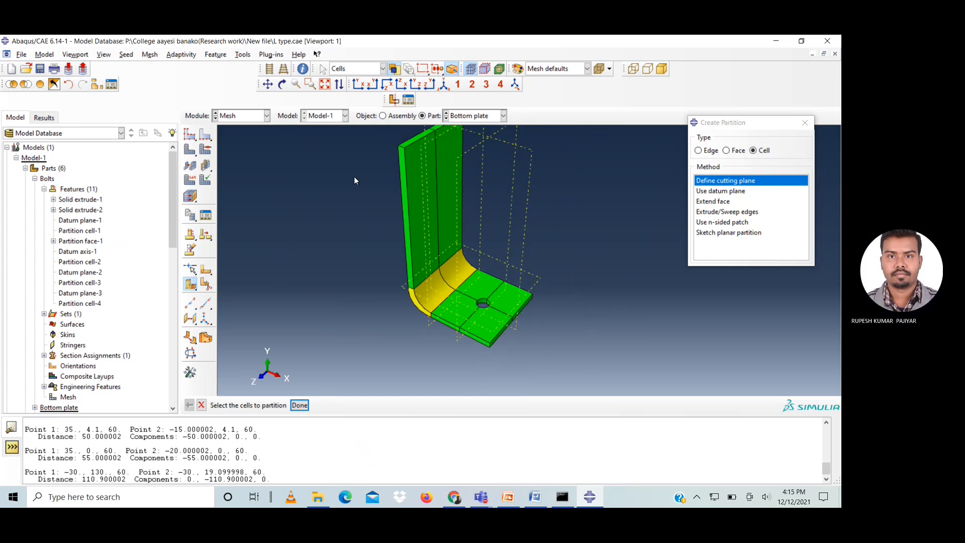
pyautogui.moveTo(405, 174); pyautogui.dragTo(514, 300)
pyautogui.click(300, 405)
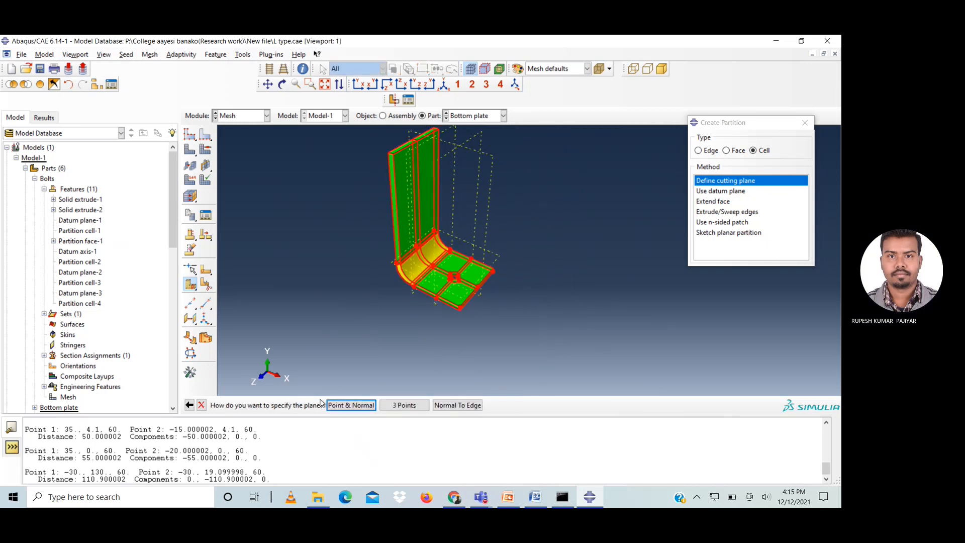
pyautogui.click(405, 405)
pyautogui.scroll(-2, 384, 263)
pyautogui.scroll(-4, 386, 265)
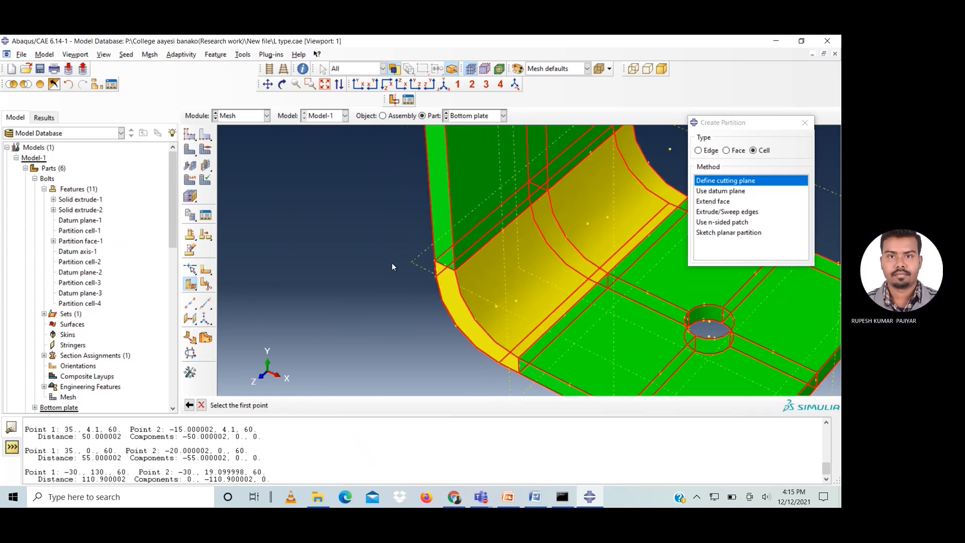
pyautogui.scroll(-2, 395, 263)
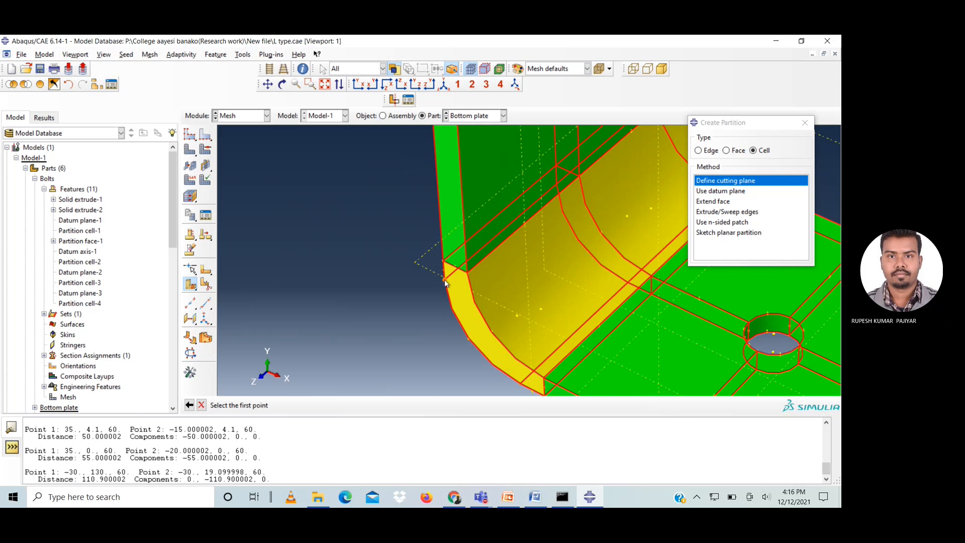
pyautogui.click(445, 280)
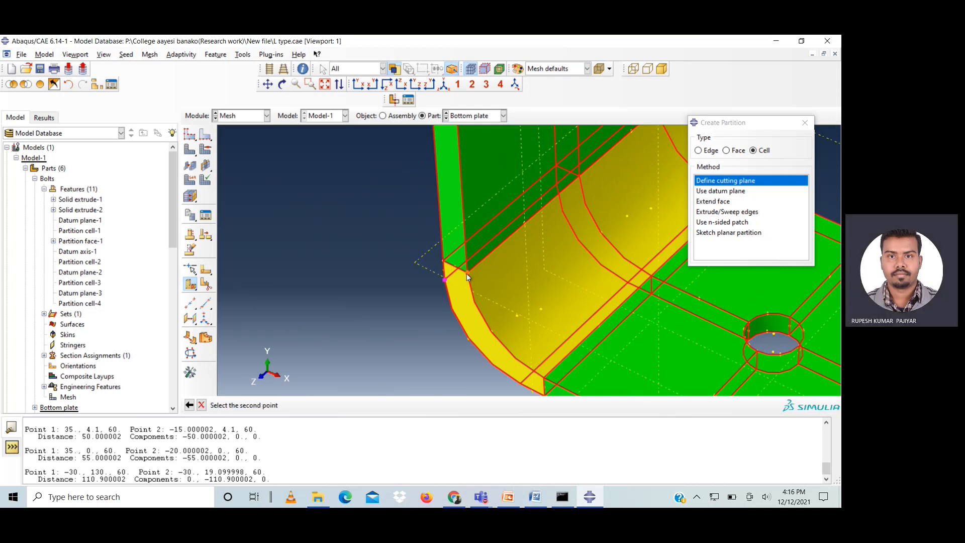
pyautogui.click(466, 274)
pyautogui.scroll(2, 544, 236)
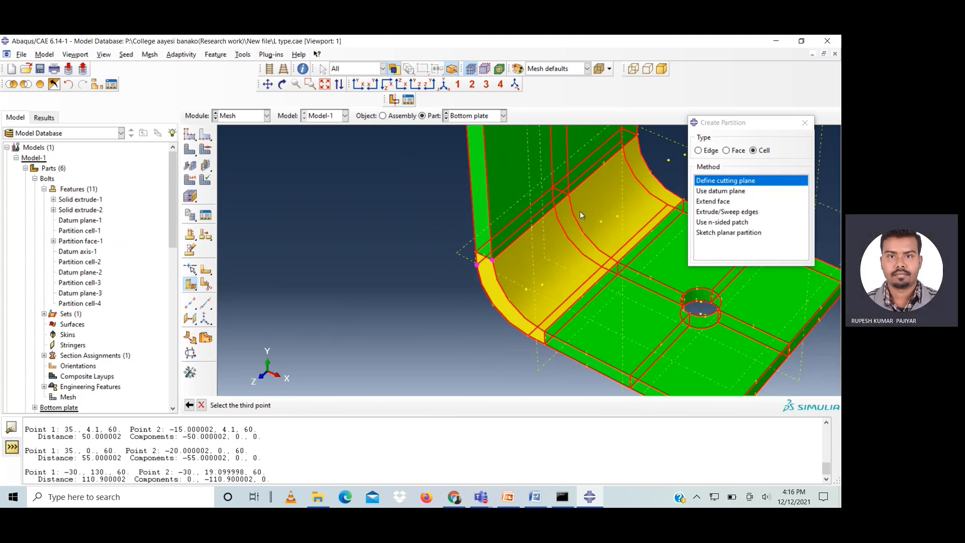
pyautogui.click(638, 135)
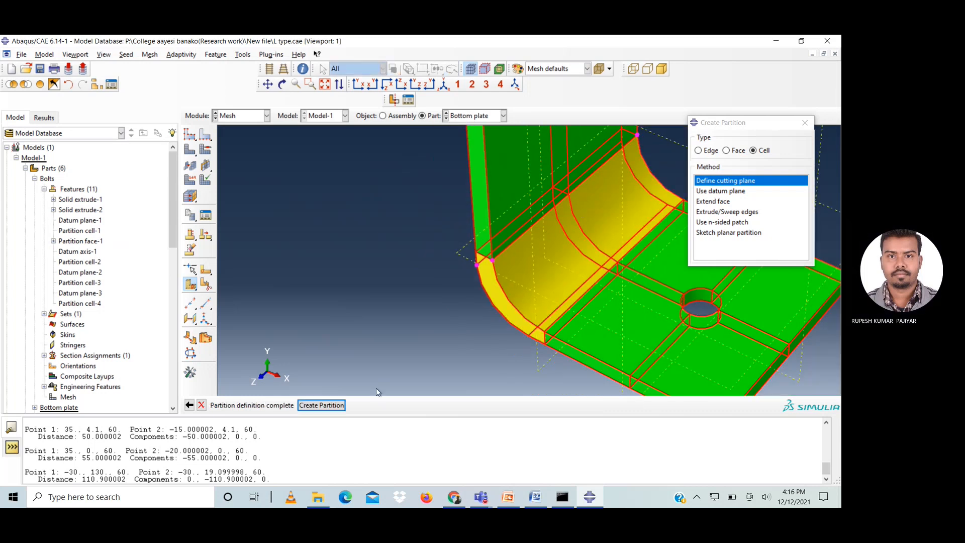
pyautogui.click(322, 406)
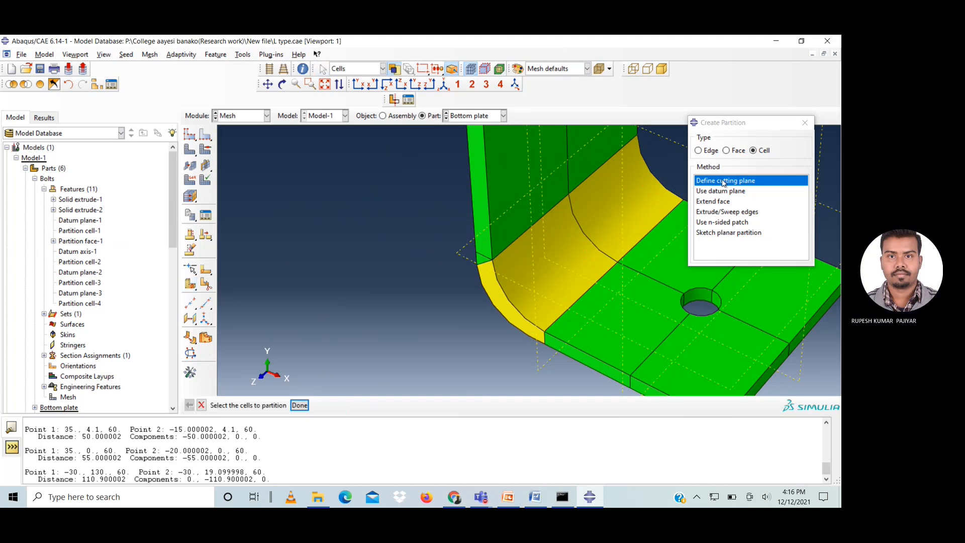
# - Partition all cells at the bend's lower end with a three-point cutting plane through the short outer edge's midpoint and the near and far inner corners
pyautogui.click(325, 84)
pyautogui.moveTo(417, 143); pyautogui.dragTo(645, 396)
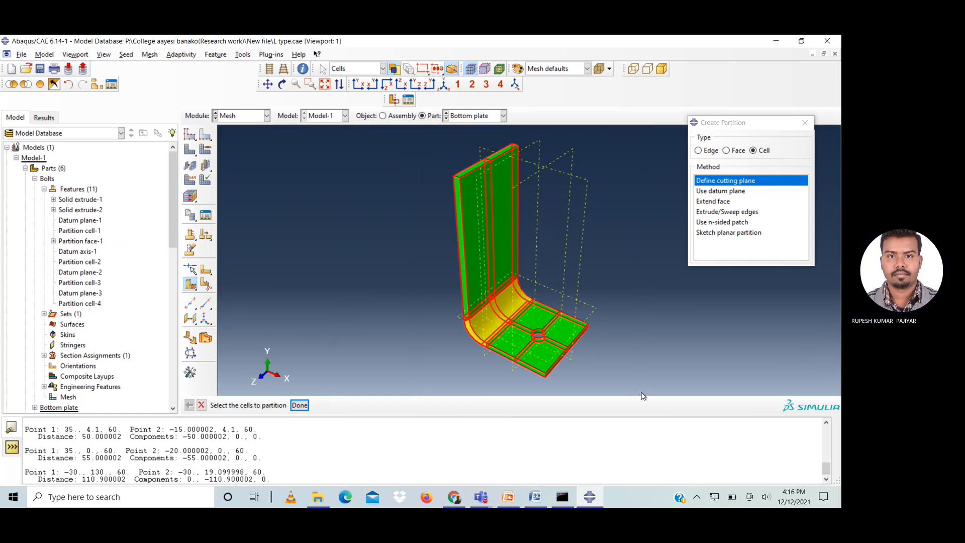
pyautogui.click(299, 406)
pyautogui.click(410, 405)
pyautogui.scroll(2, 490, 368)
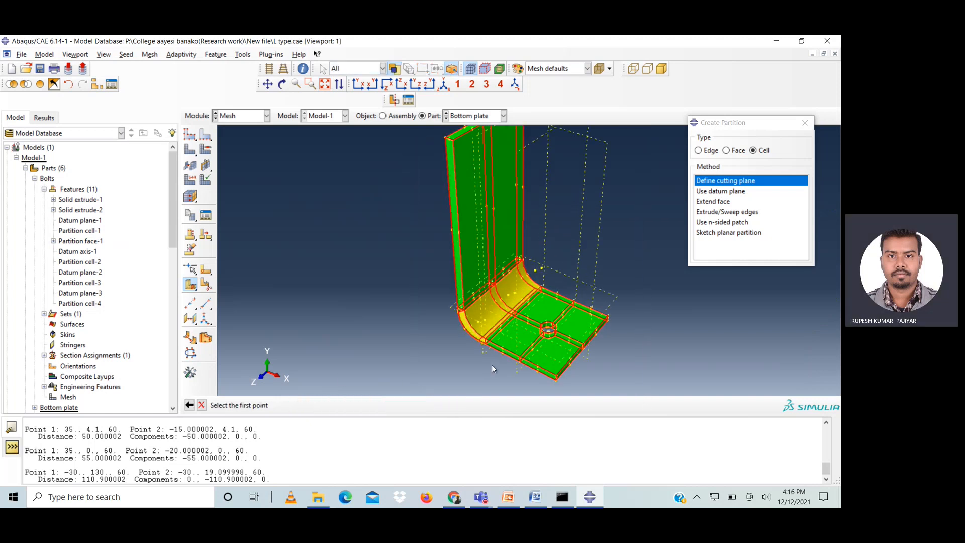
pyautogui.scroll(2, 492, 362)
pyautogui.scroll(3, 472, 329)
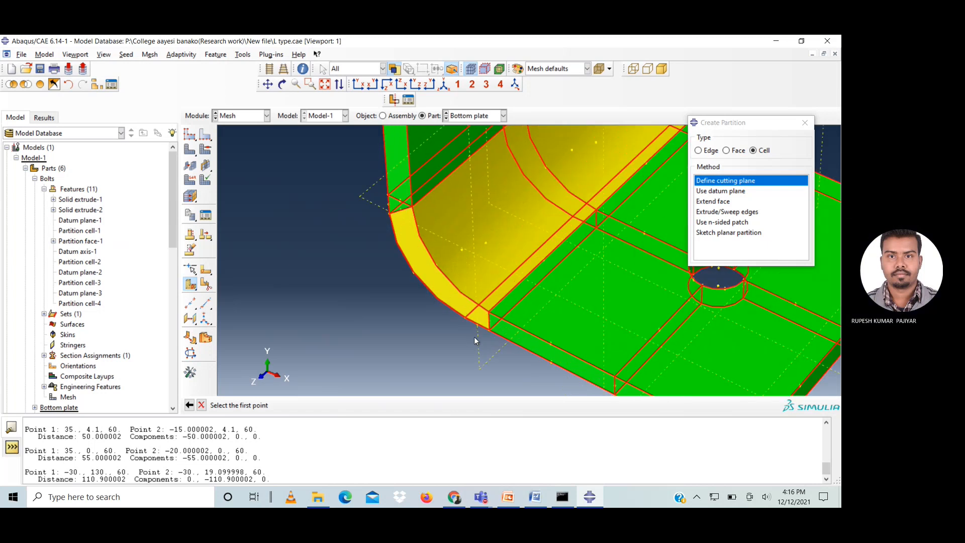
pyautogui.click(282, 84)
pyautogui.moveTo(487, 329); pyautogui.dragTo(499, 314)
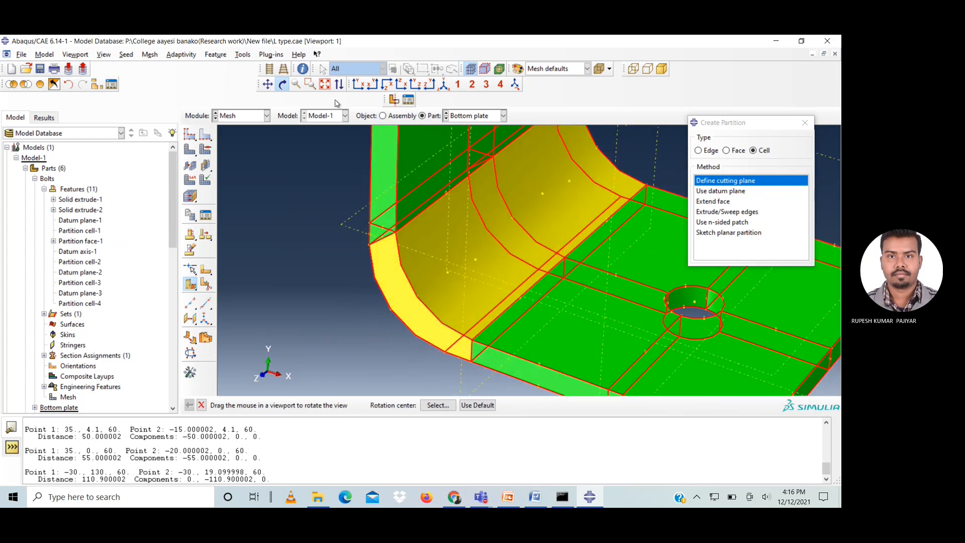
pyautogui.click(283, 88)
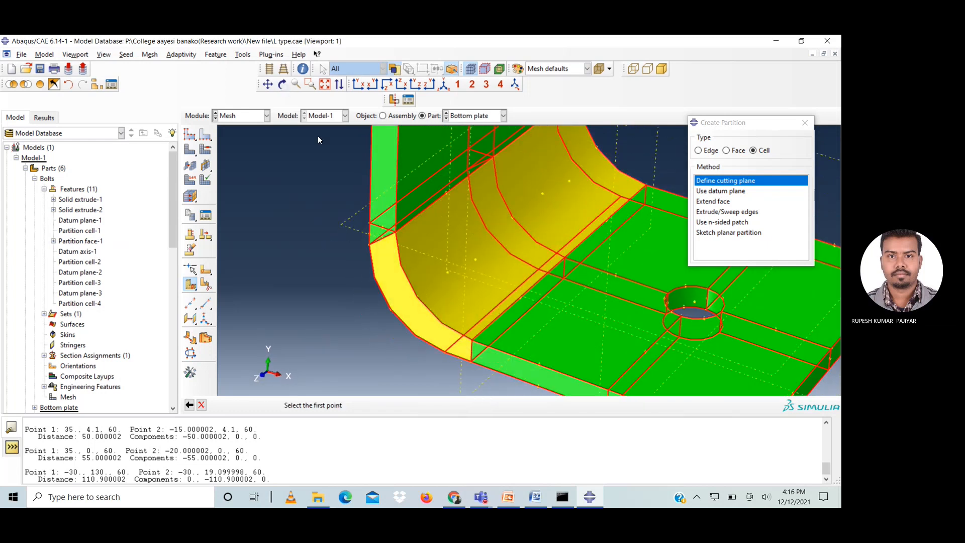
pyautogui.click(457, 357)
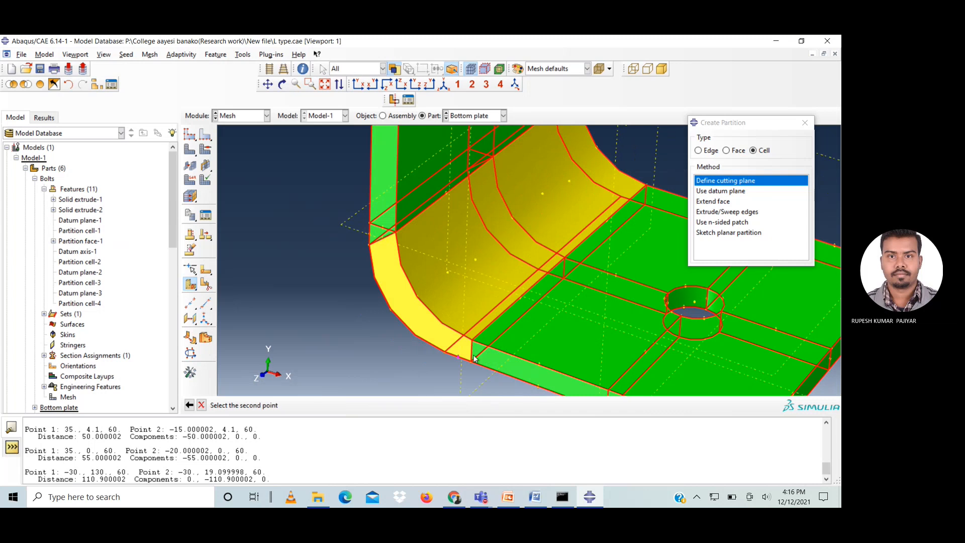
pyautogui.click(472, 342)
pyautogui.click(646, 187)
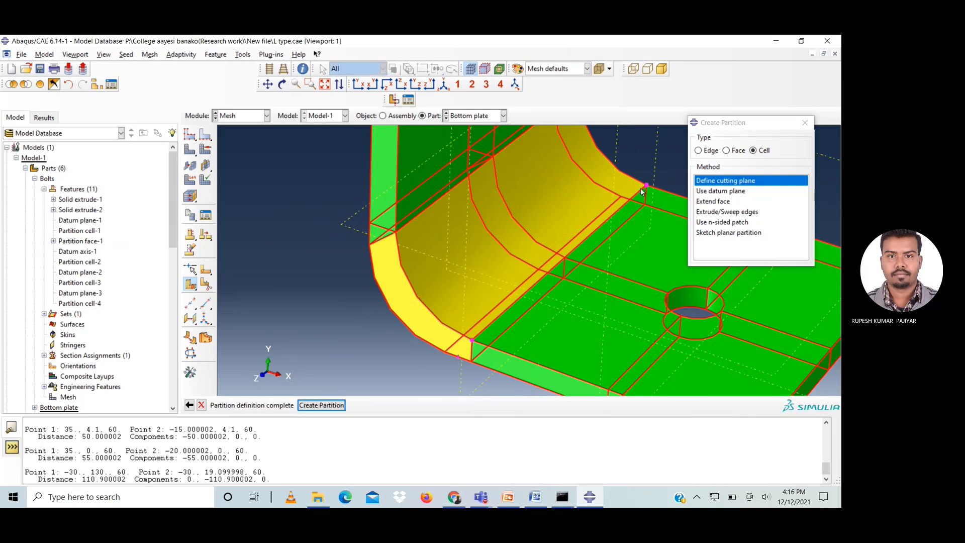
pyautogui.click(310, 405)
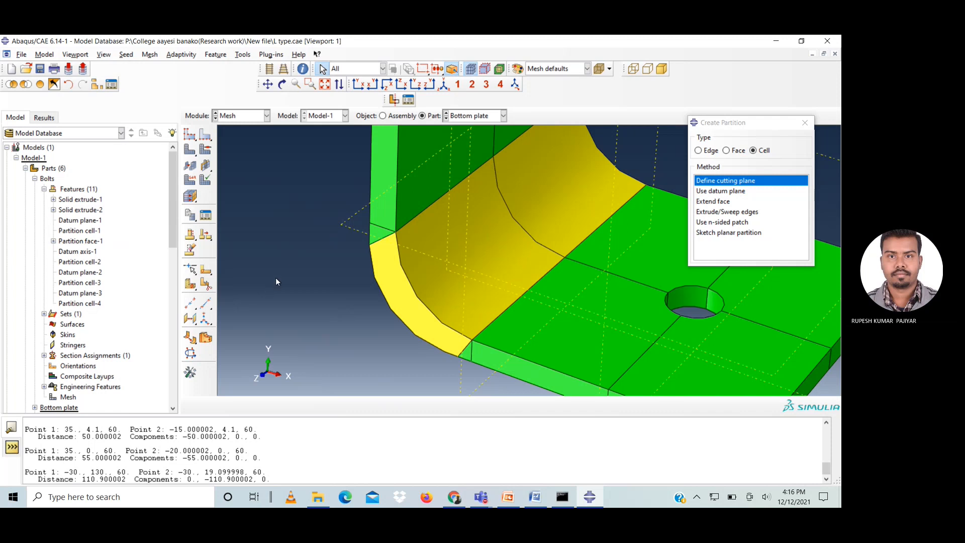
# - Close the partition setup and save the model database
pyautogui.scroll(3, 276, 282)
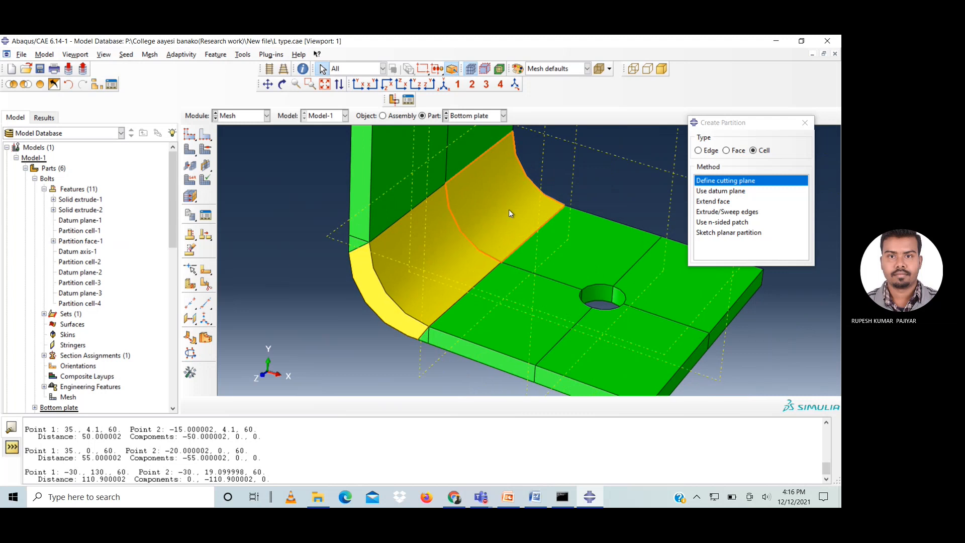
pyautogui.click(805, 122)
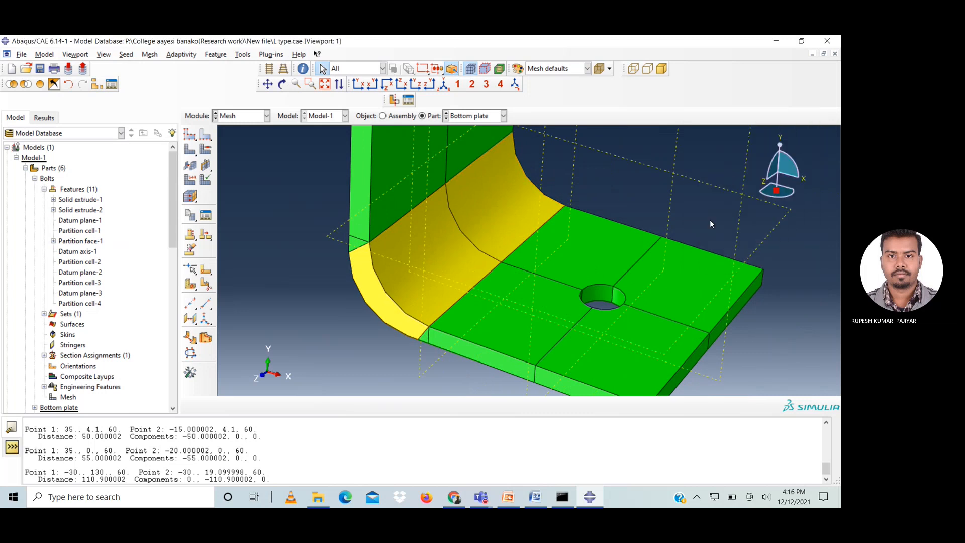
pyautogui.click(326, 85)
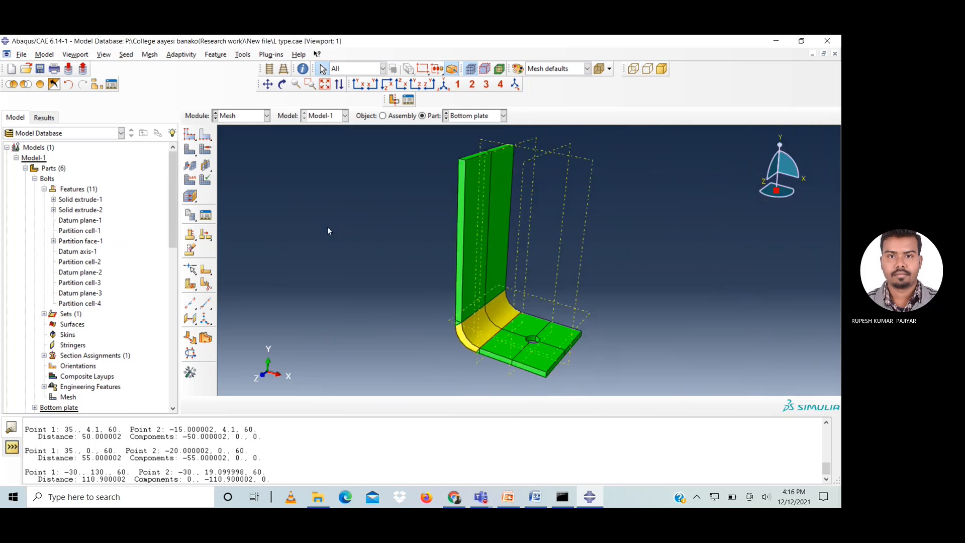
pyautogui.hotkey('ctrl', 's')
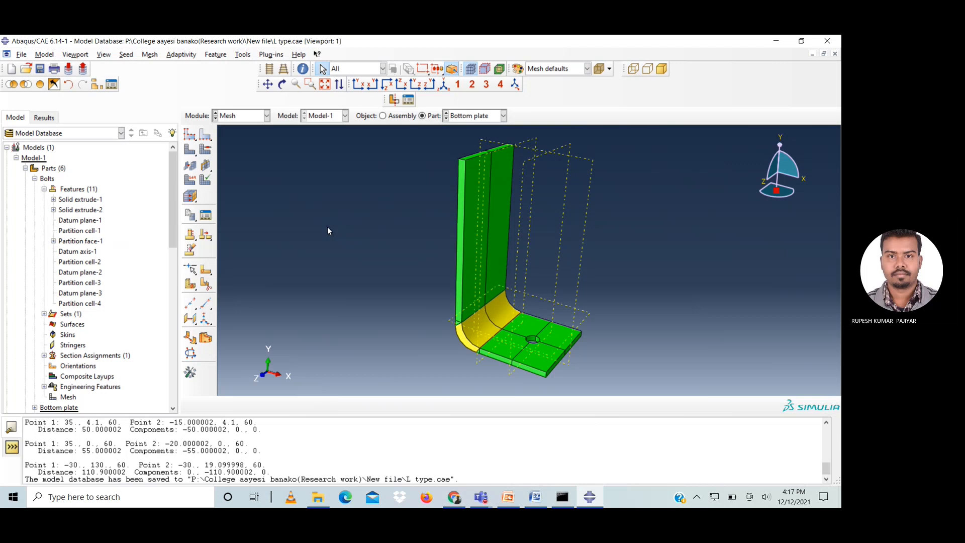
# - Partition all cells with a three-point cutting plane through the midpoints of the bend's outer arc, inner arc and far inner arc
pyautogui.click(205, 285)
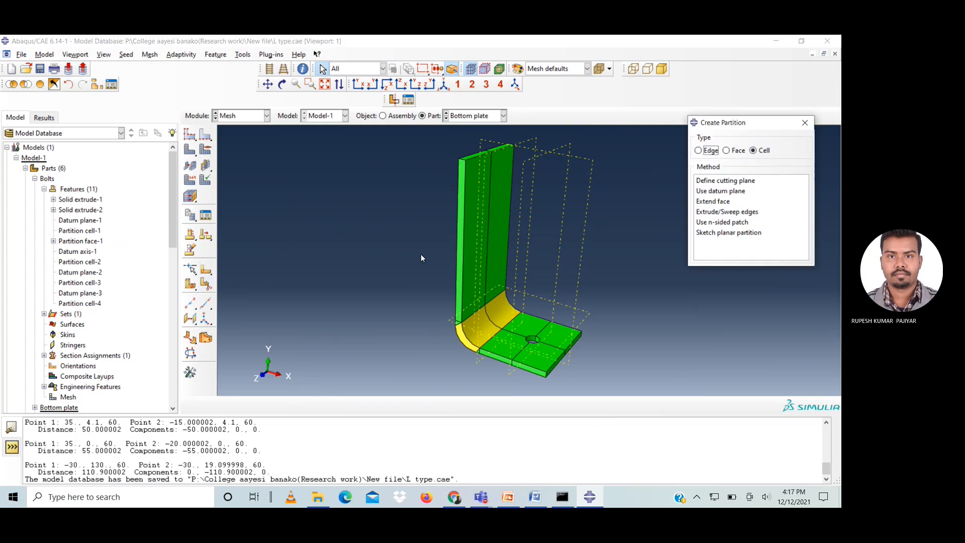
pyautogui.click(725, 182)
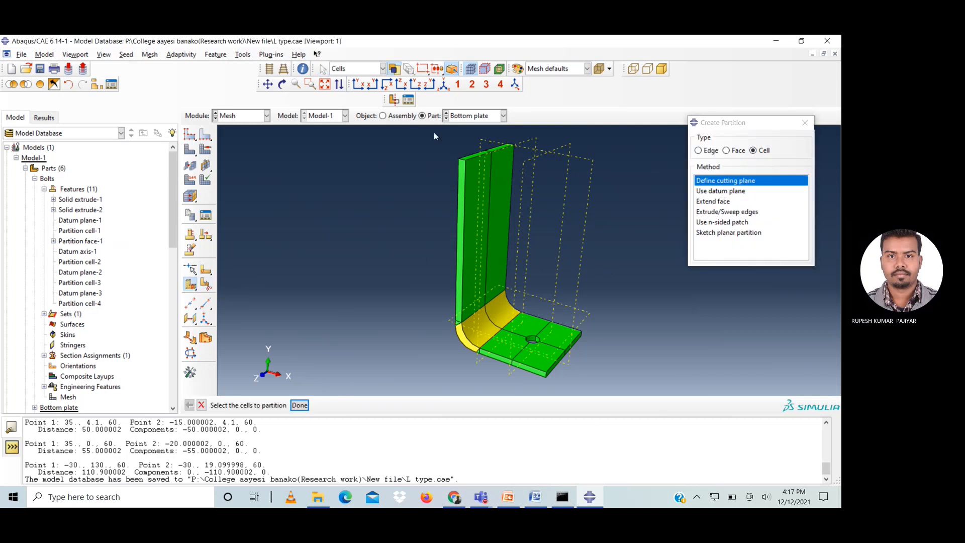
pyautogui.moveTo(401, 137); pyautogui.dragTo(608, 393)
pyautogui.click(299, 405)
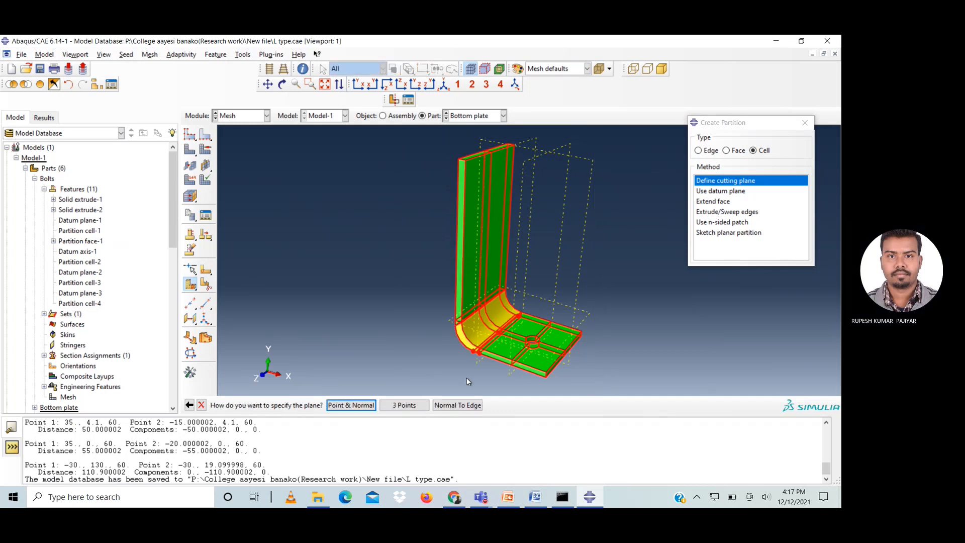
pyautogui.click(400, 406)
pyautogui.scroll(3, 462, 351)
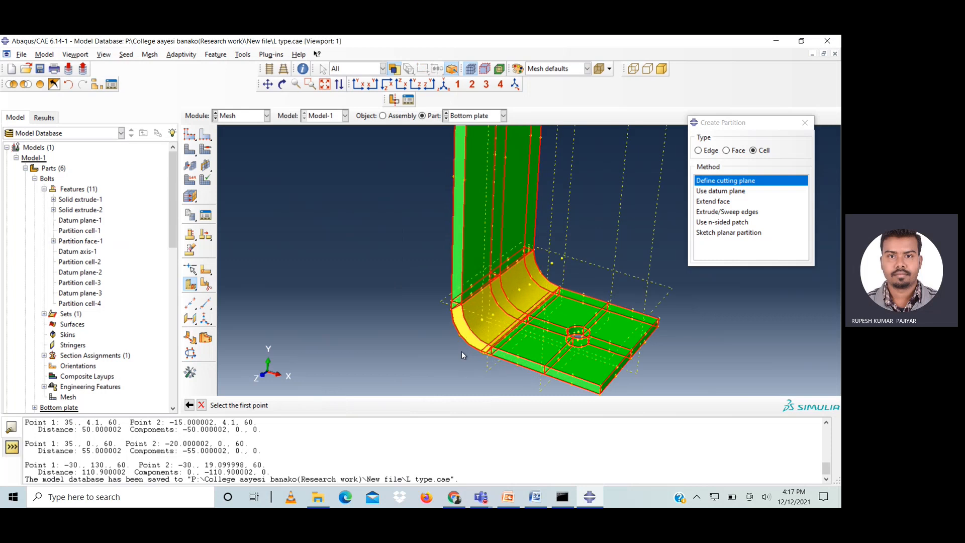
pyautogui.click(458, 333)
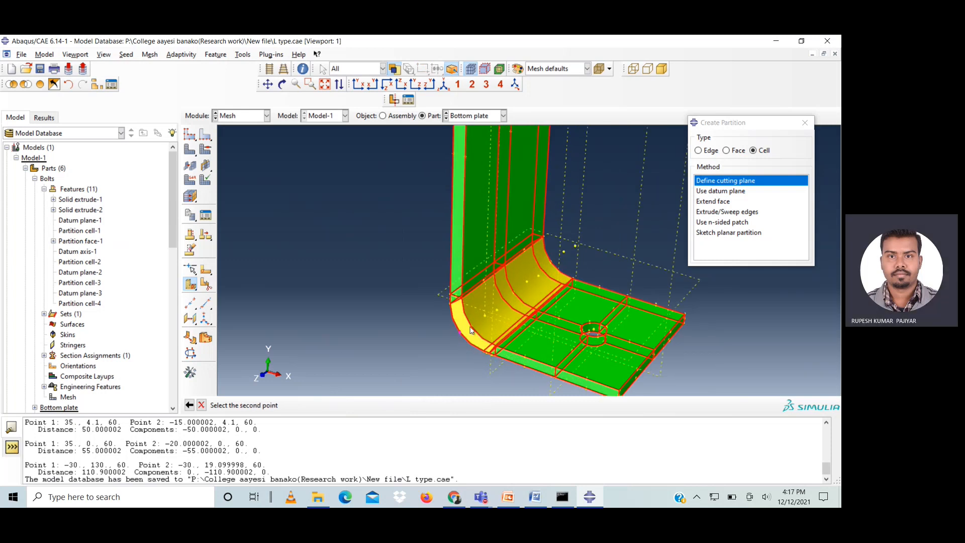
pyautogui.click(471, 328)
pyautogui.click(553, 264)
pyautogui.click(321, 405)
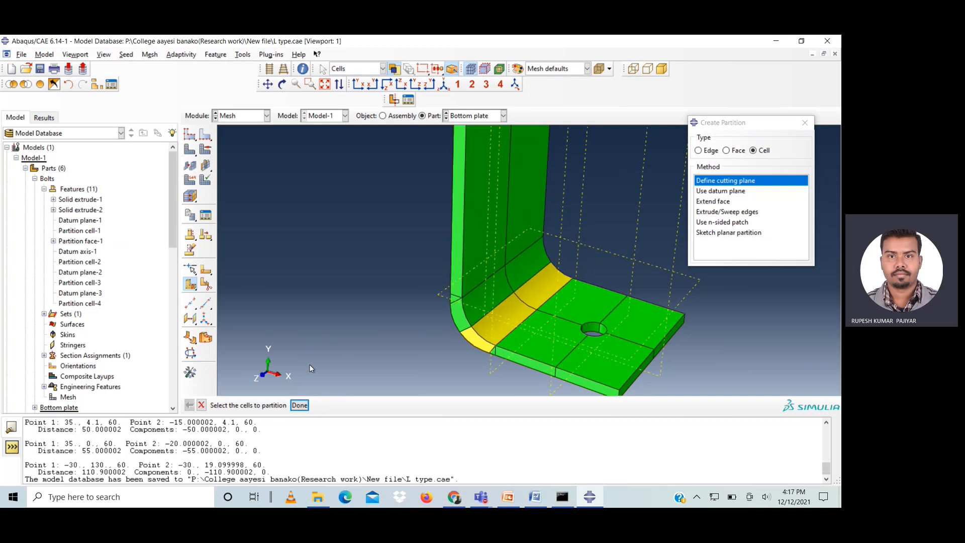
pyautogui.click(299, 405)
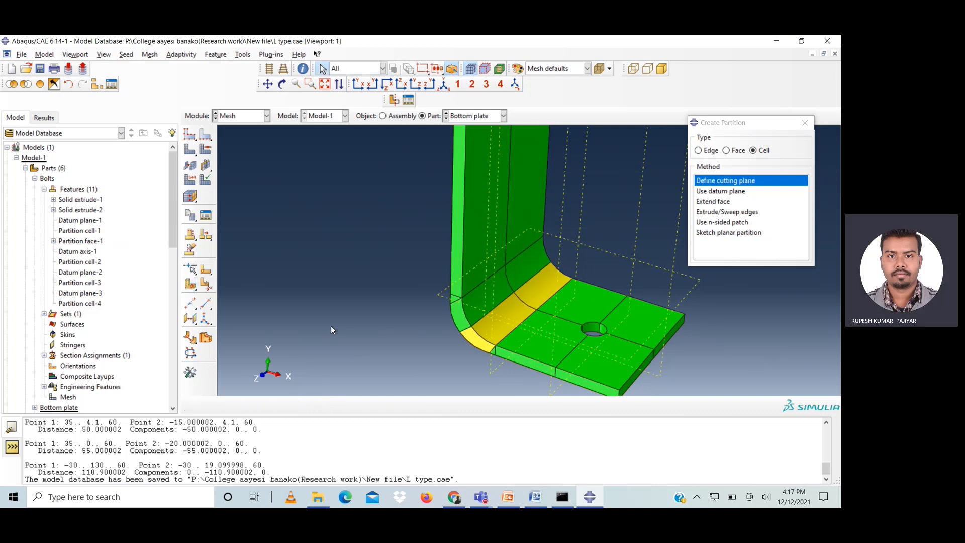
# - Split the remaining lower bend segment with a three-point cutting plane through its outer, inner and far inner arc midpoints
pyautogui.click(726, 181)
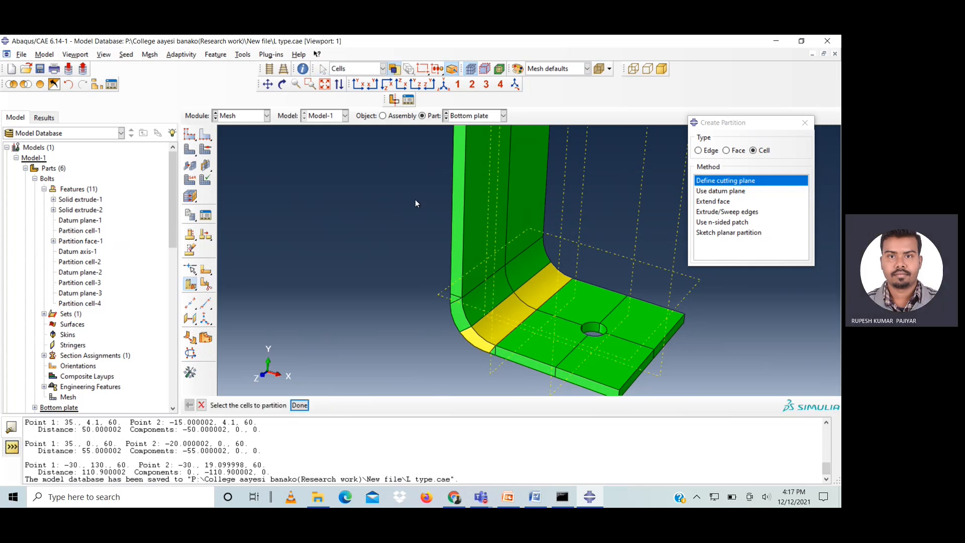
pyautogui.scroll(-2, 415, 203)
pyautogui.moveTo(404, 147); pyautogui.dragTo(648, 346)
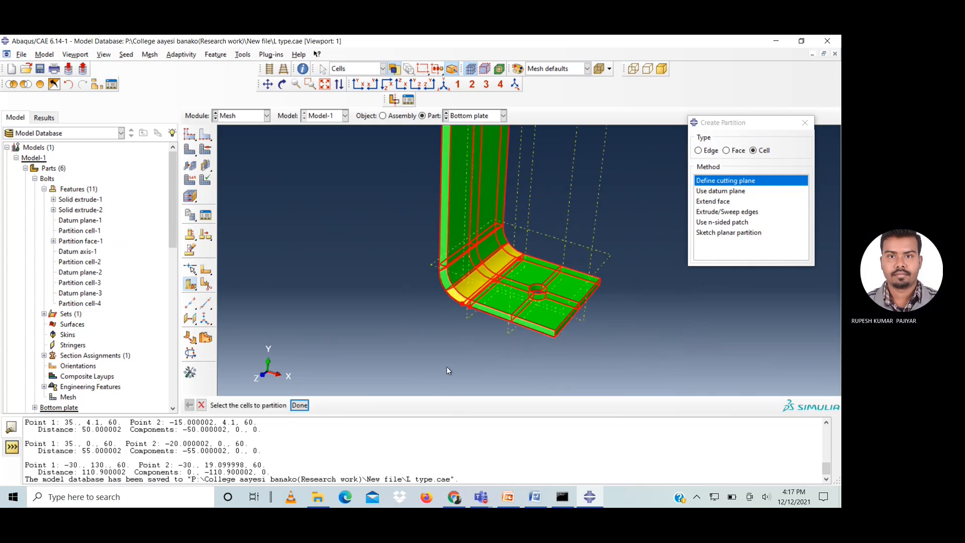
pyautogui.click(300, 405)
pyautogui.click(405, 405)
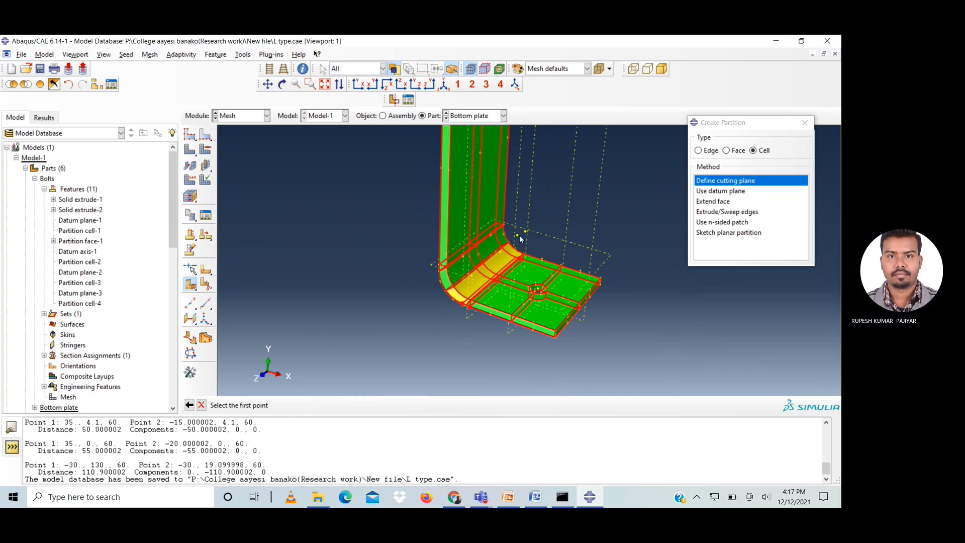
pyautogui.scroll(3, 521, 239)
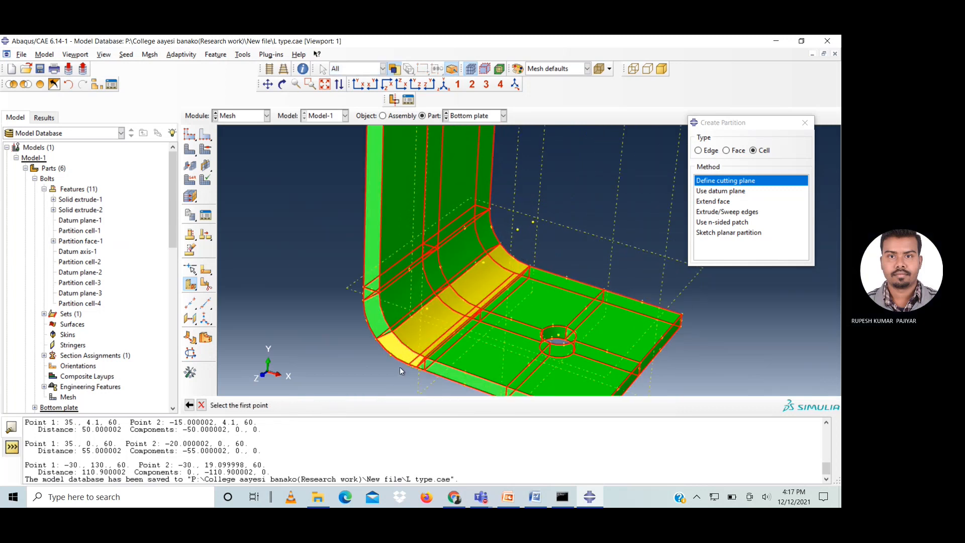
pyautogui.click(391, 354)
pyautogui.click(407, 347)
pyautogui.click(512, 257)
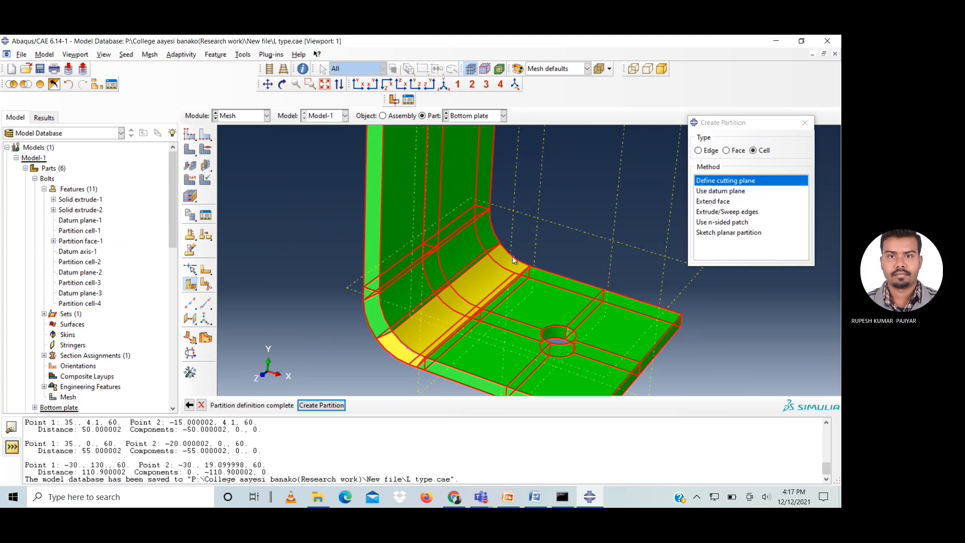
pyautogui.click(322, 406)
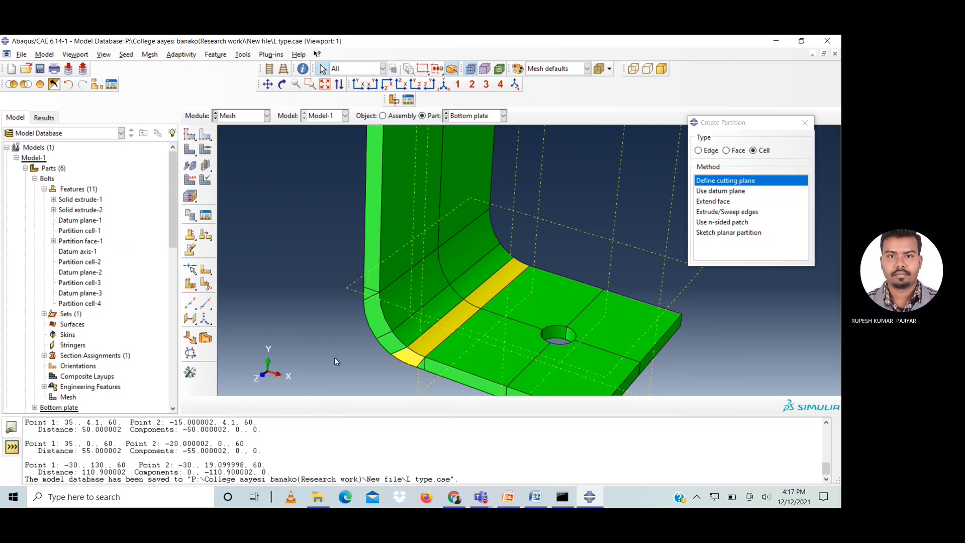
# - Partition the last lower bend segment with a three-point cutting plane through its outer arc midpoint and the inner corners on both sides where the horizontal leg begins
pyautogui.click(726, 182)
pyautogui.moveTo(319, 183); pyautogui.dragTo(540, 398)
pyautogui.click(300, 405)
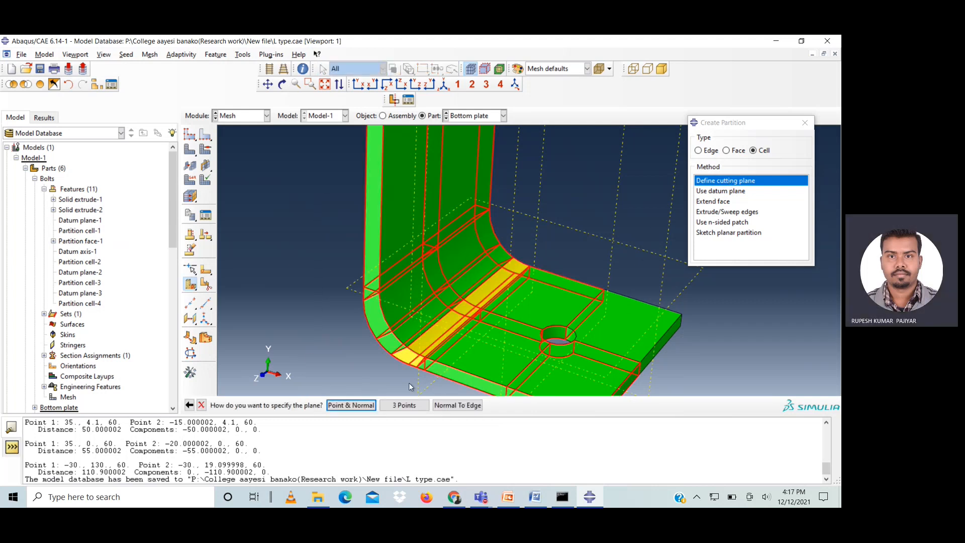
pyautogui.scroll(3, 433, 375)
pyautogui.click(404, 405)
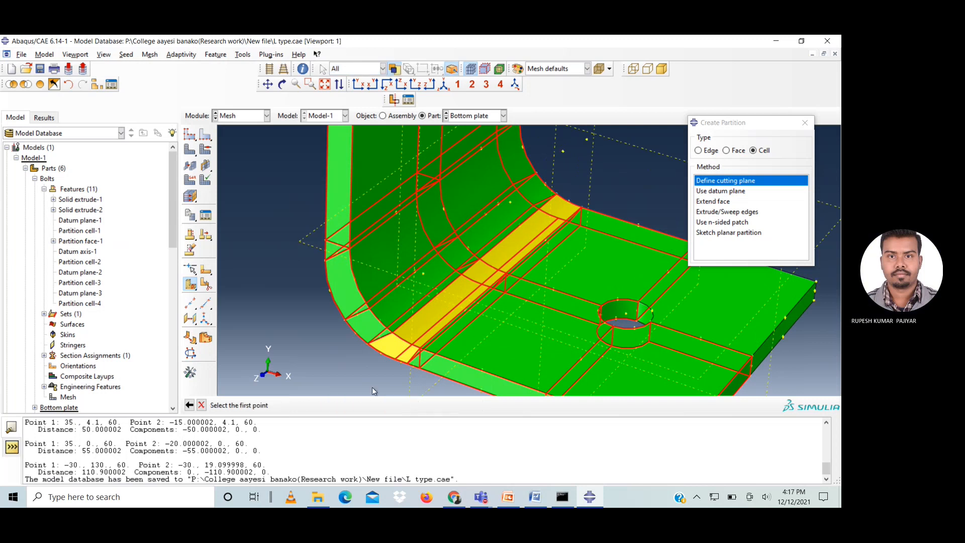
pyautogui.scroll(1, 400, 373)
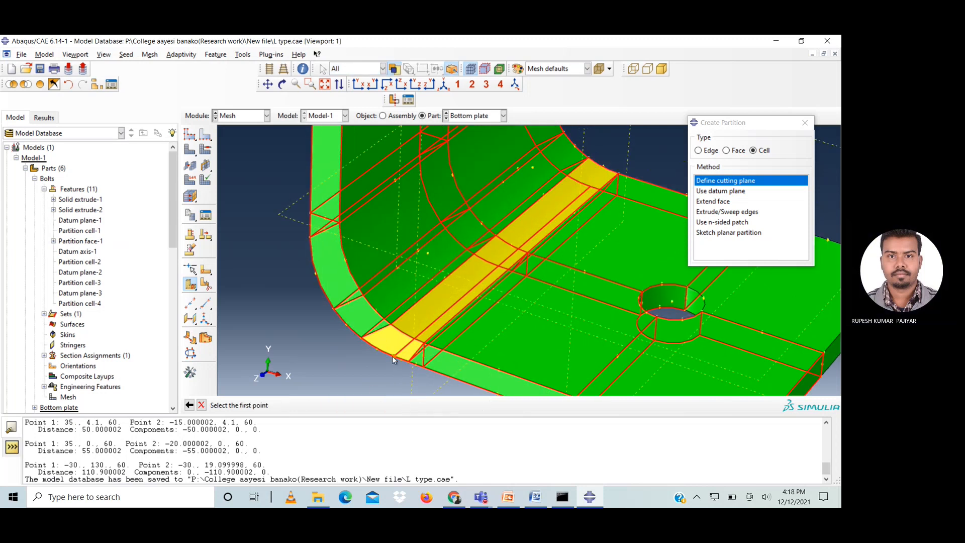
pyautogui.click(393, 355)
pyautogui.click(424, 344)
pyautogui.click(620, 177)
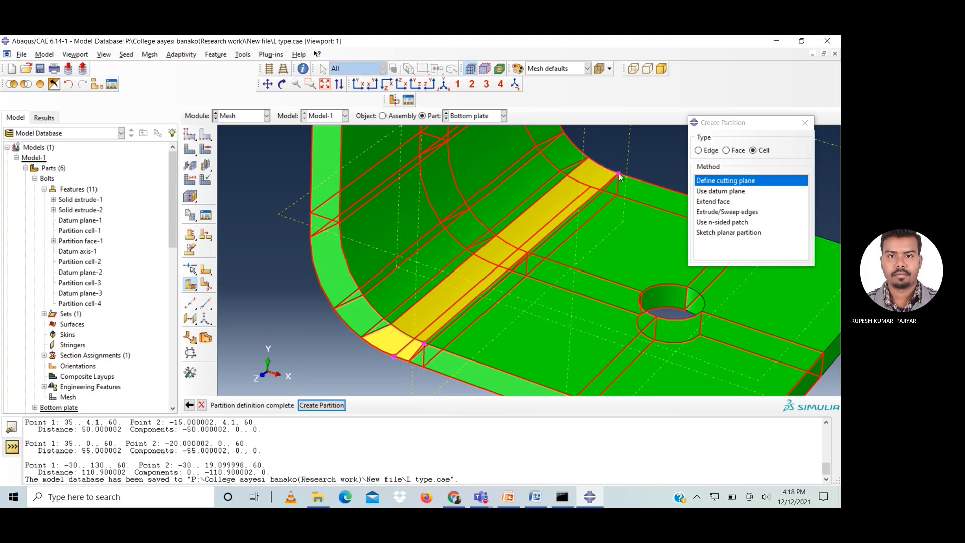
pyautogui.click(322, 407)
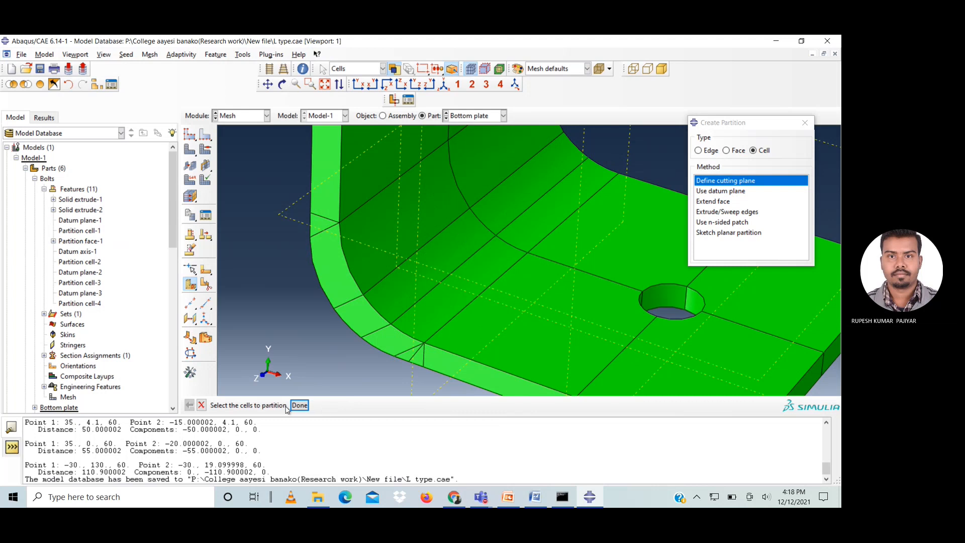
pyautogui.click(300, 405)
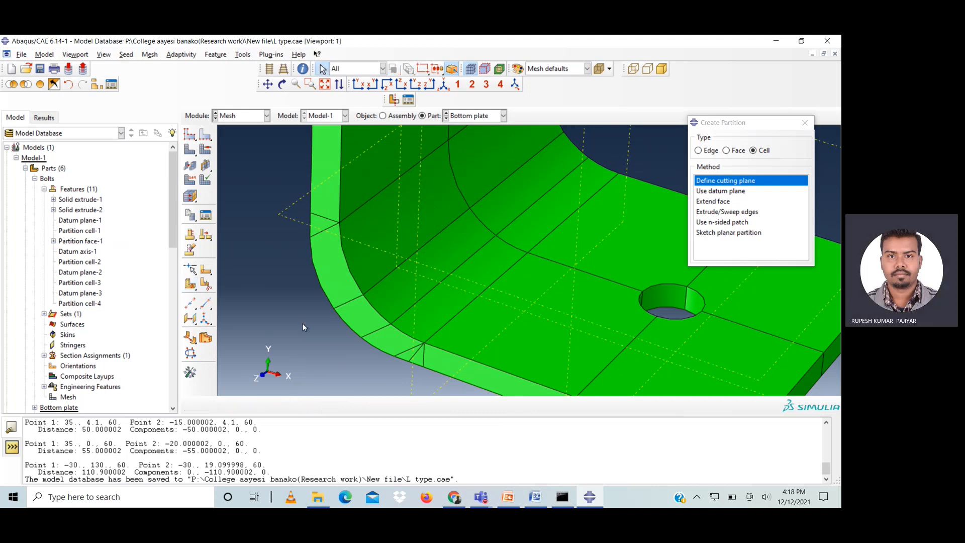
pyautogui.click(805, 122)
# - Switch the part being meshed from the bottom plate to the top plate
pyautogui.click(324, 84)
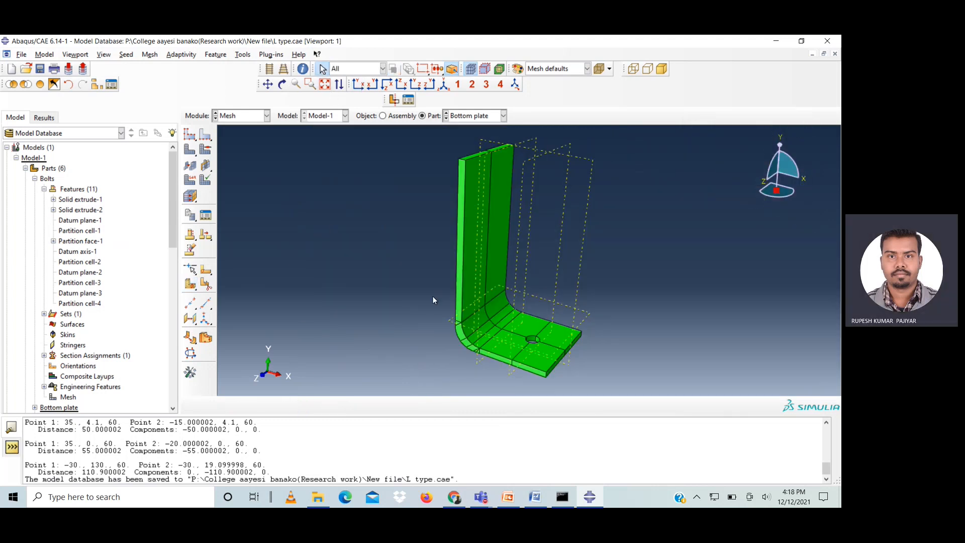
pyautogui.scroll(-2, 535, 381)
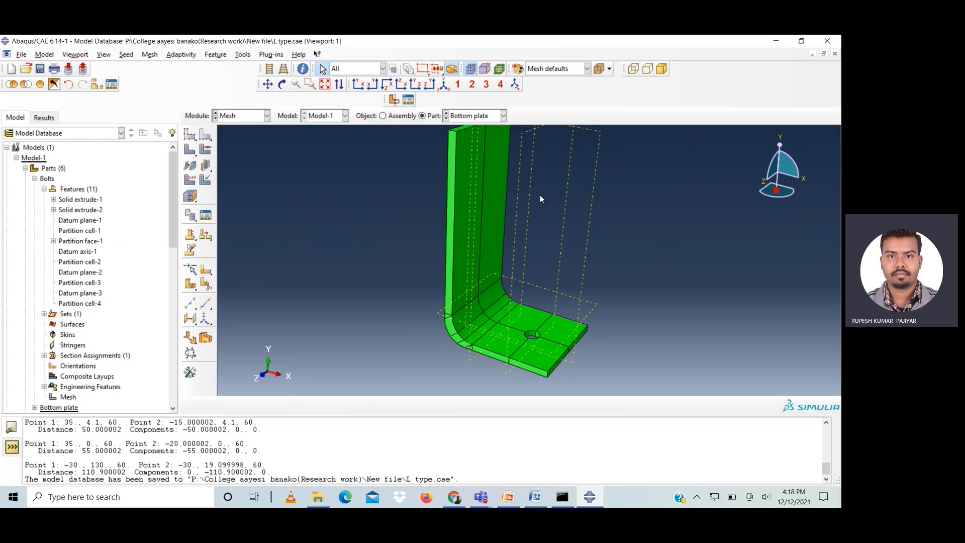
pyautogui.click(481, 116)
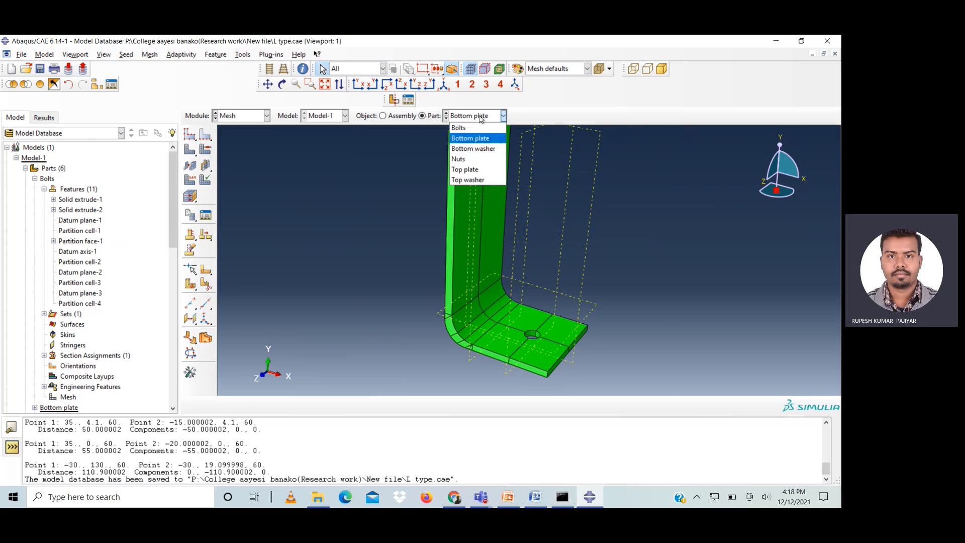
pyautogui.click(480, 169)
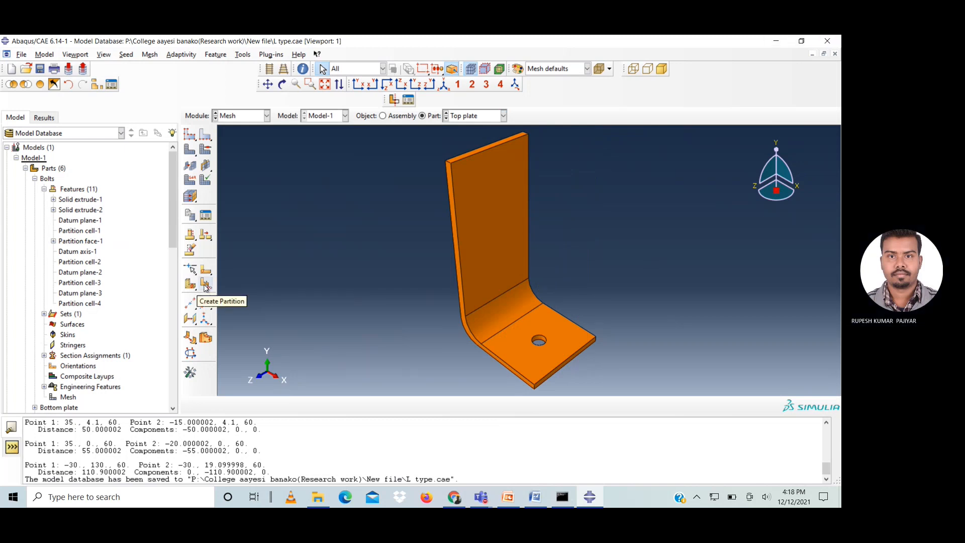
# - Create a datum plane offset 25 inward from the free end face of the top plate's horizontal leg
pyautogui.click(205, 284)
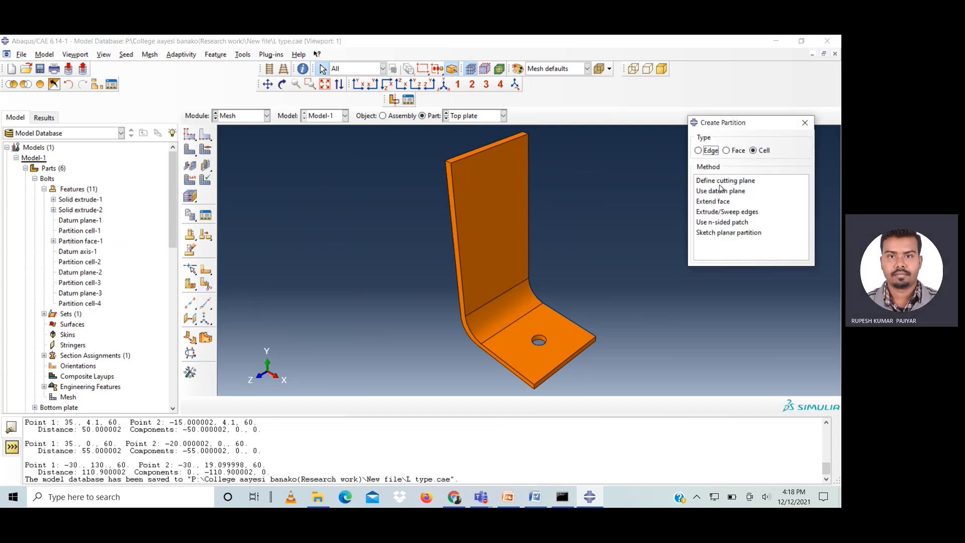
pyautogui.click(804, 122)
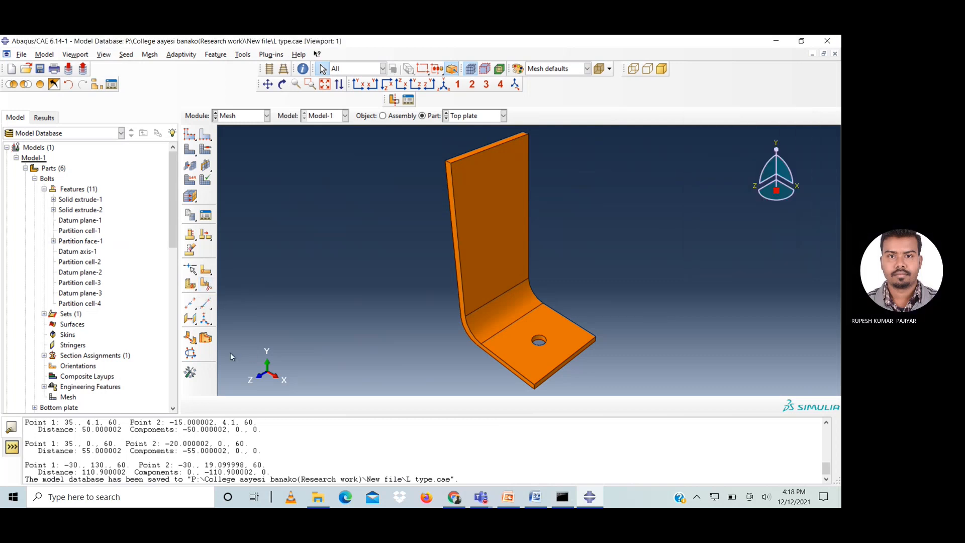
pyautogui.click(190, 320)
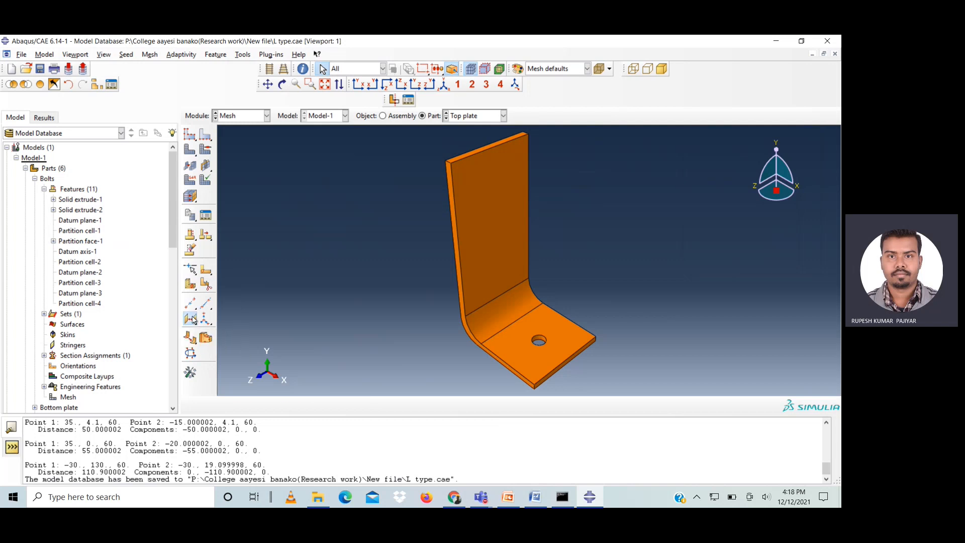
pyautogui.click(539, 385)
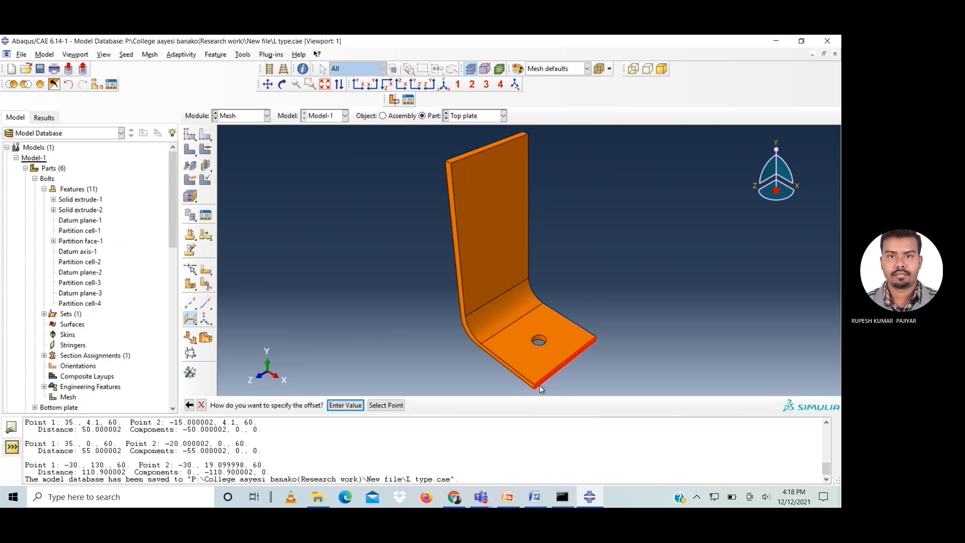
pyautogui.click(346, 406)
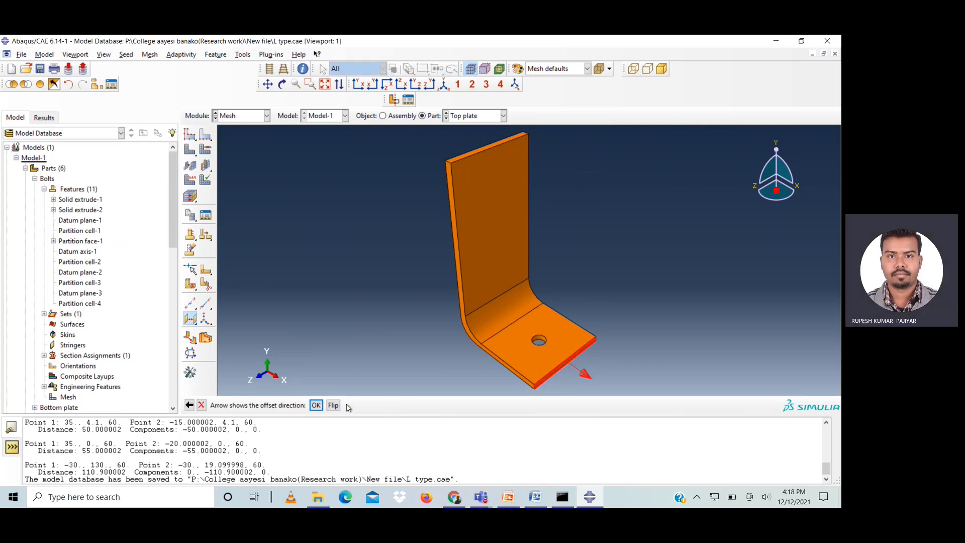
pyautogui.click(316, 405)
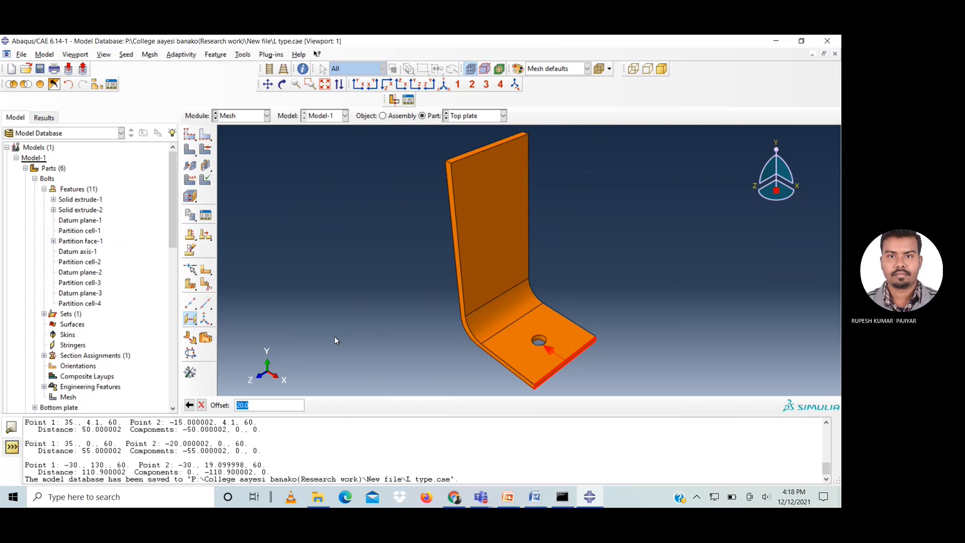
pyautogui.write('25')
pyautogui.press('Return')
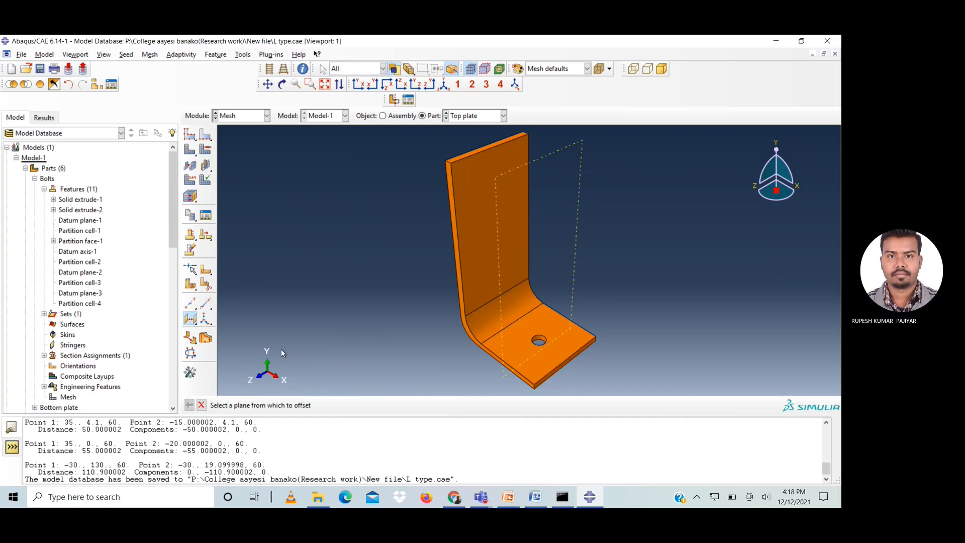
# - Create a datum plane offset 30 inward from the L-shaped side face of the top plate
pyautogui.click(526, 385)
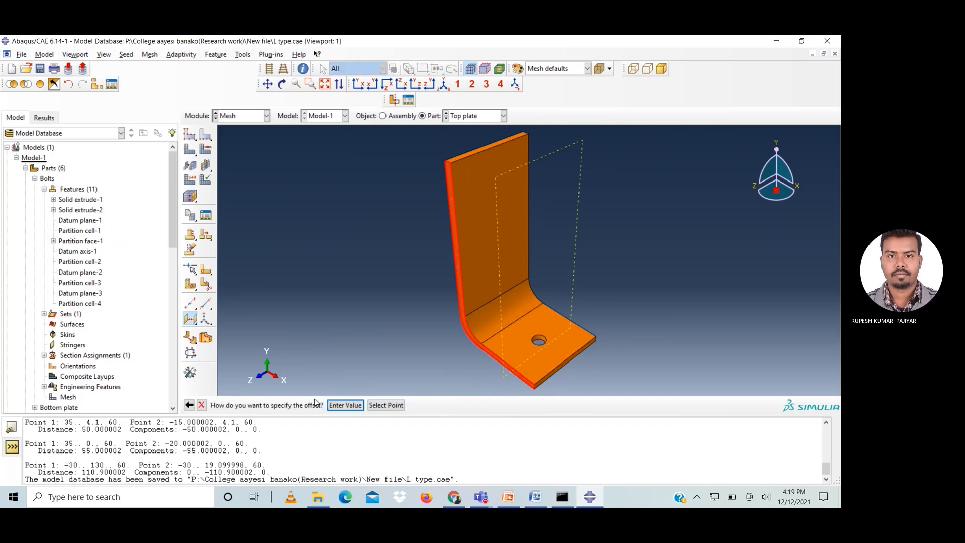
pyautogui.click(334, 405)
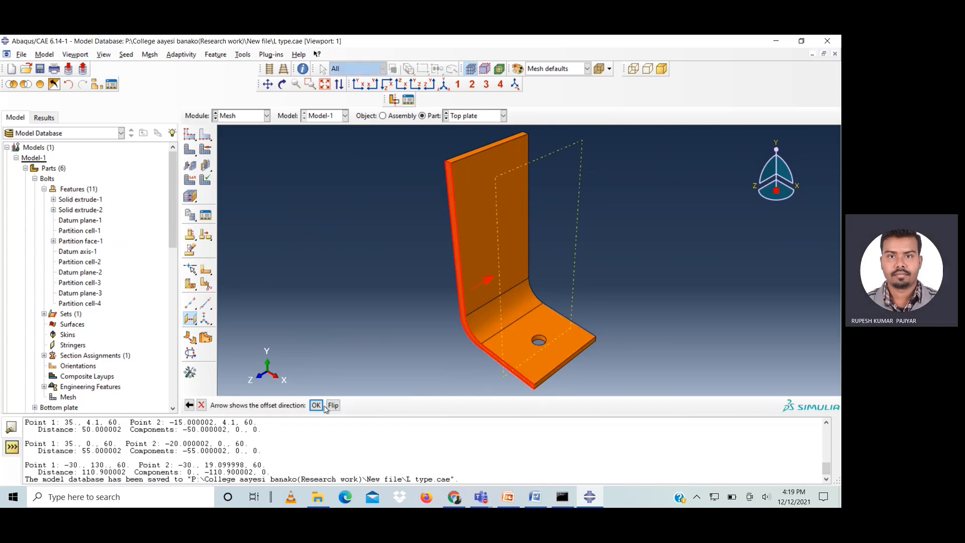
pyautogui.click(322, 405)
pyautogui.write('30')
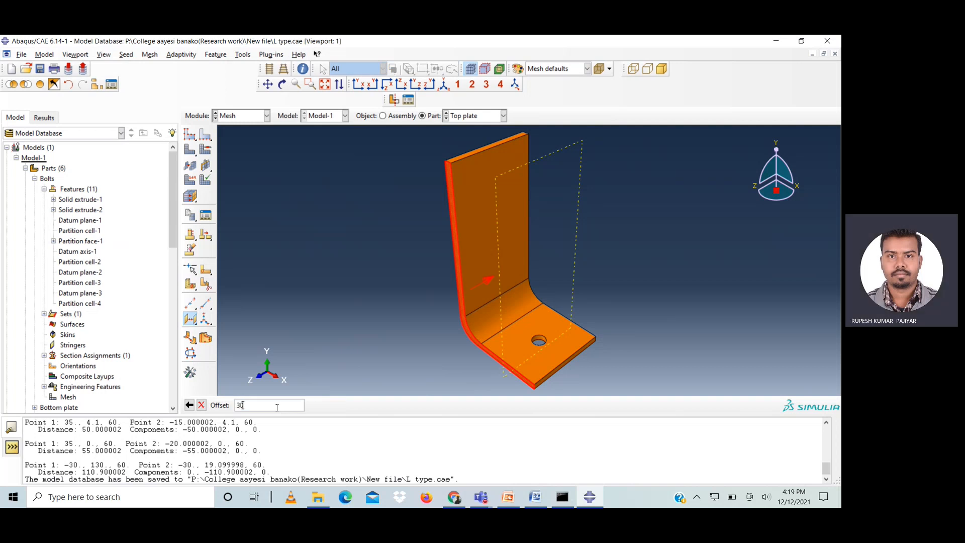
pyautogui.press('Return')
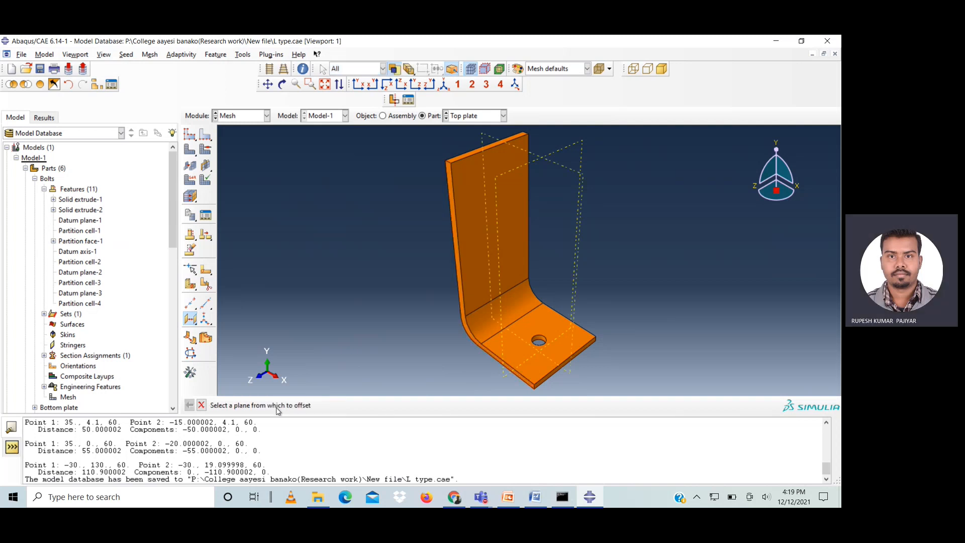
pyautogui.click(201, 405)
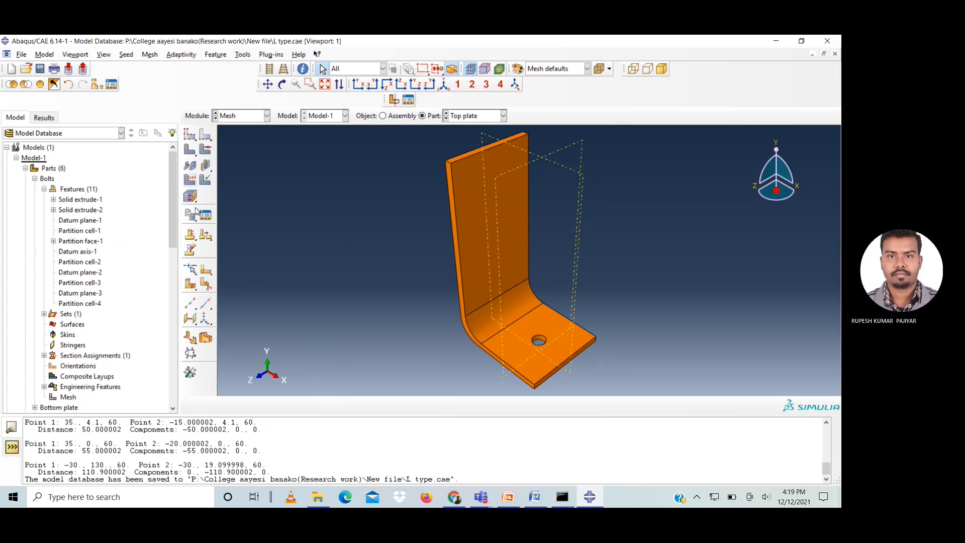
# - Create a datum plane offset 50.000002 inward from the horizontal leg's free end face, copying the distance from the earlier measurement
pyautogui.click(189, 319)
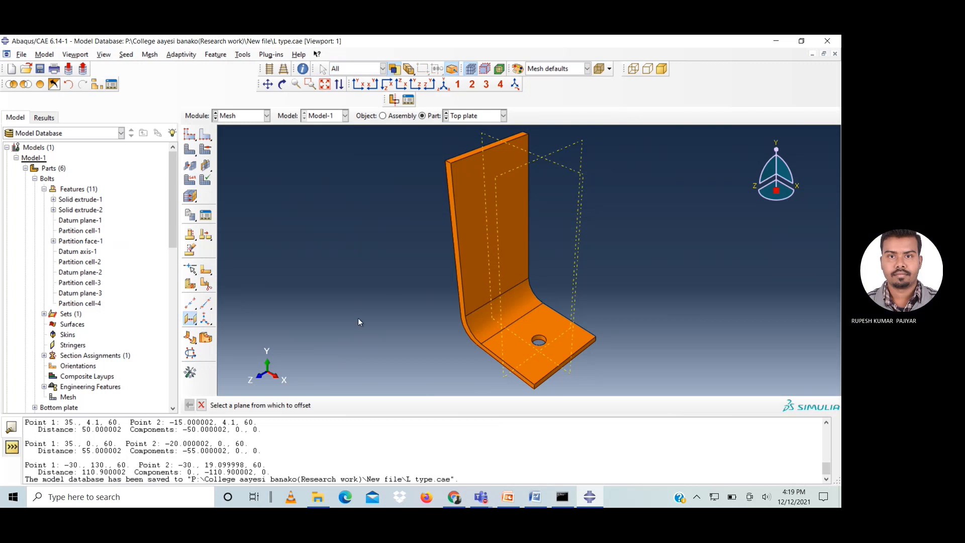
pyautogui.click(545, 383)
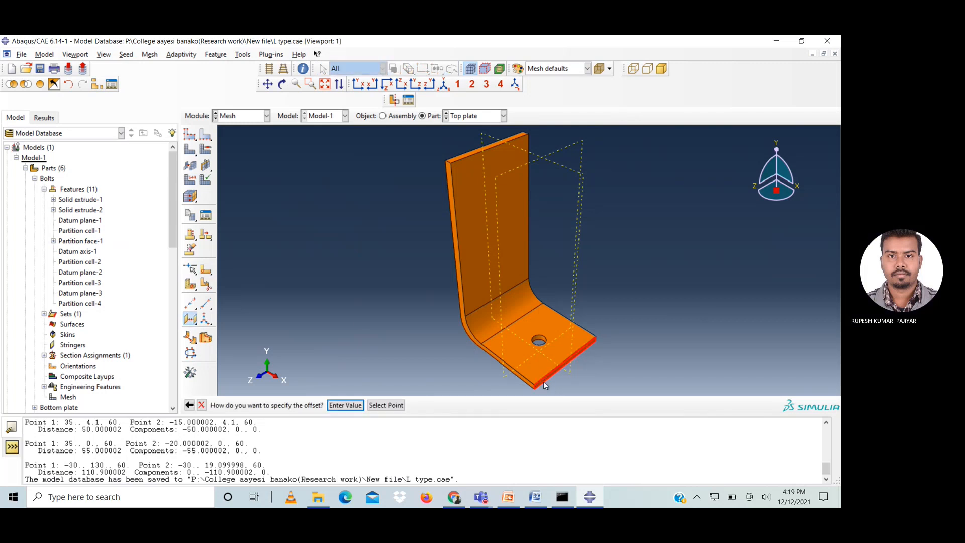
pyautogui.click(350, 405)
pyautogui.click(316, 405)
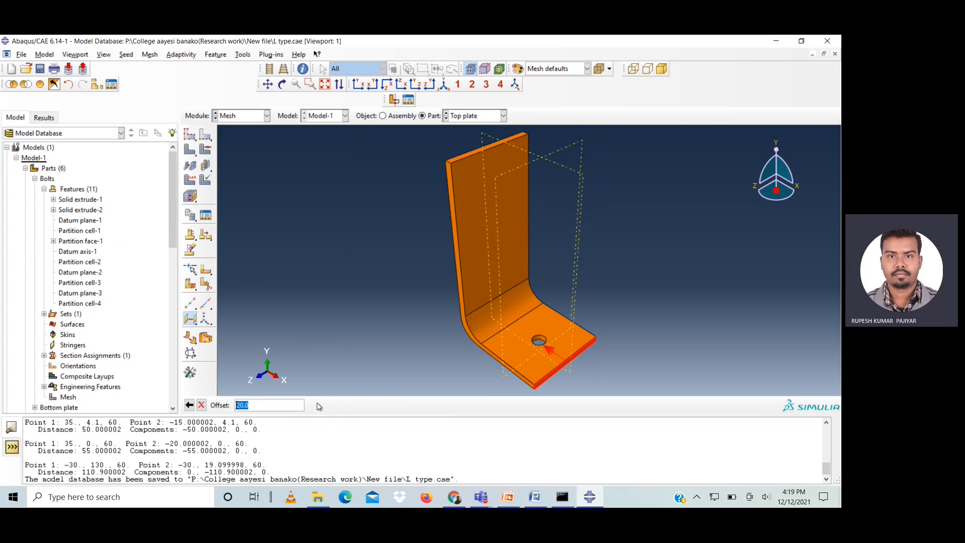
pyautogui.moveTo(83, 429); pyautogui.dragTo(122, 430)
pyautogui.hotkey('ctrl', 'c')
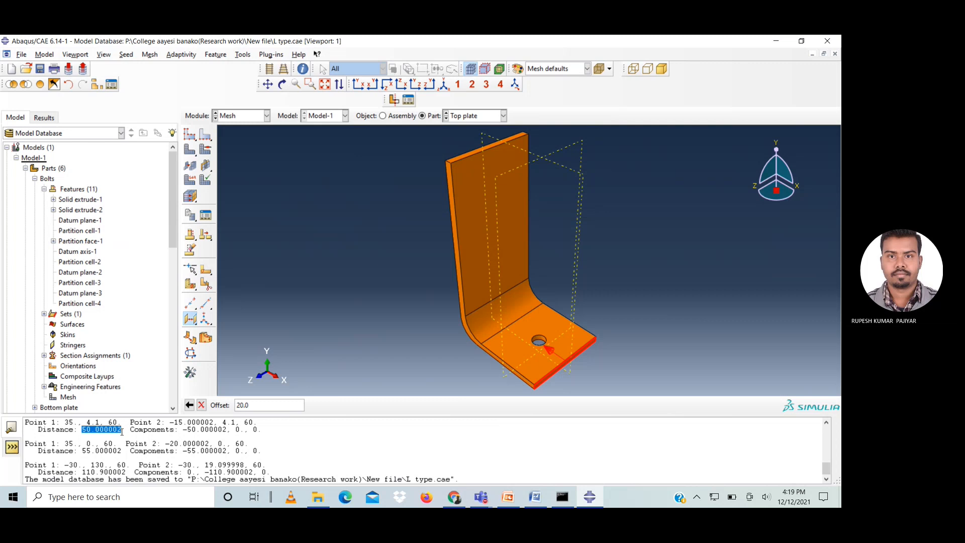
pyautogui.doubleClick(246, 405)
pyautogui.hotkey('ctrl', 'v')
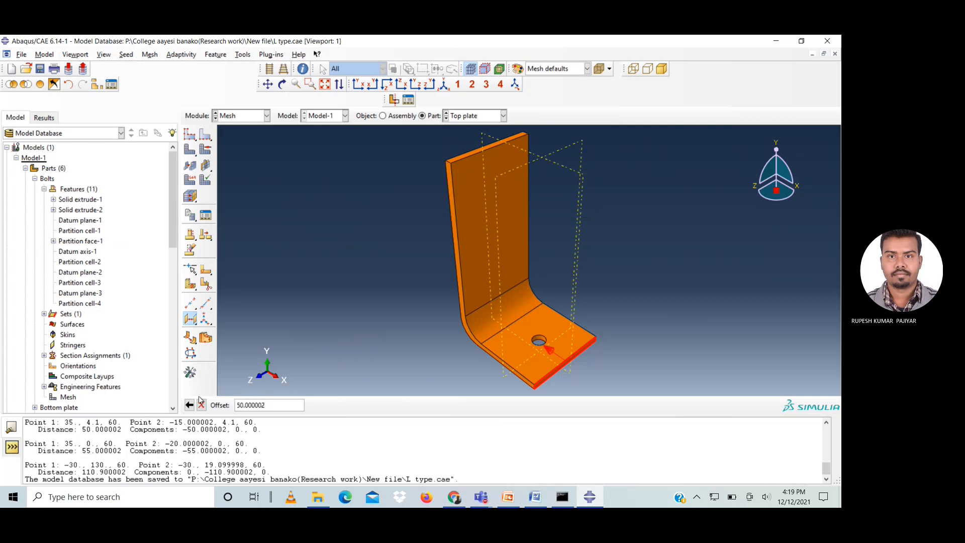
pyautogui.press('Return')
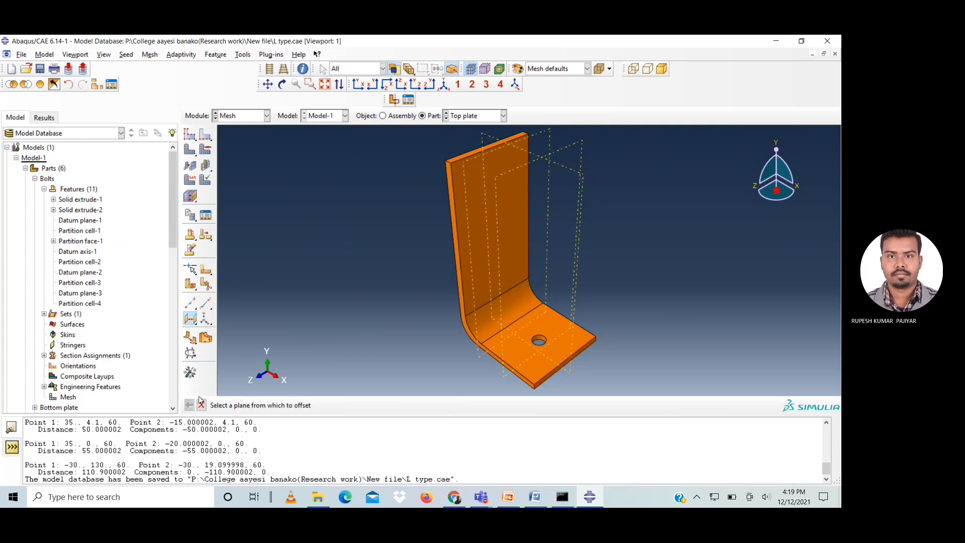
# - Create a datum plane offset 110.900002 downward from the vertical leg's upper end face, copying the distance from the earlier measurement
pyautogui.click(457, 156)
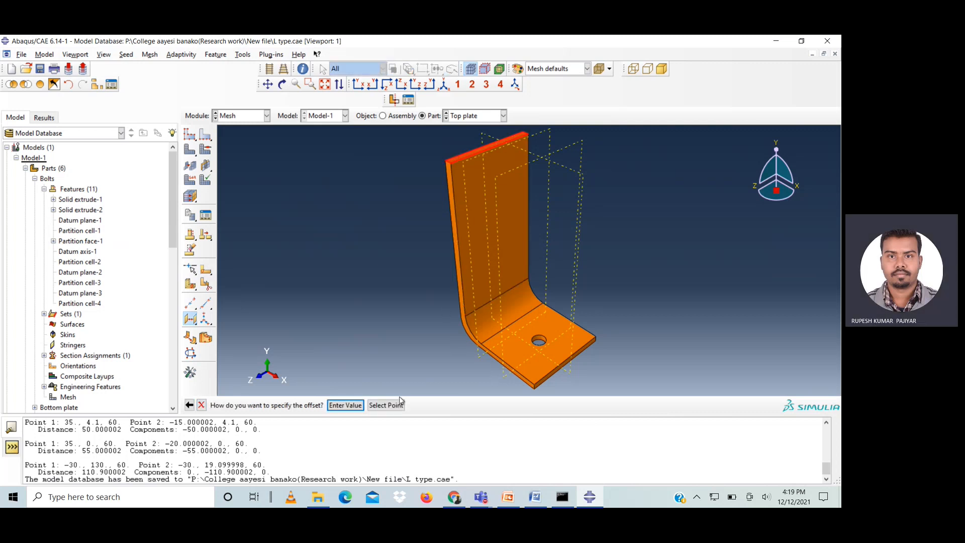
pyautogui.click(351, 405)
pyautogui.click(316, 405)
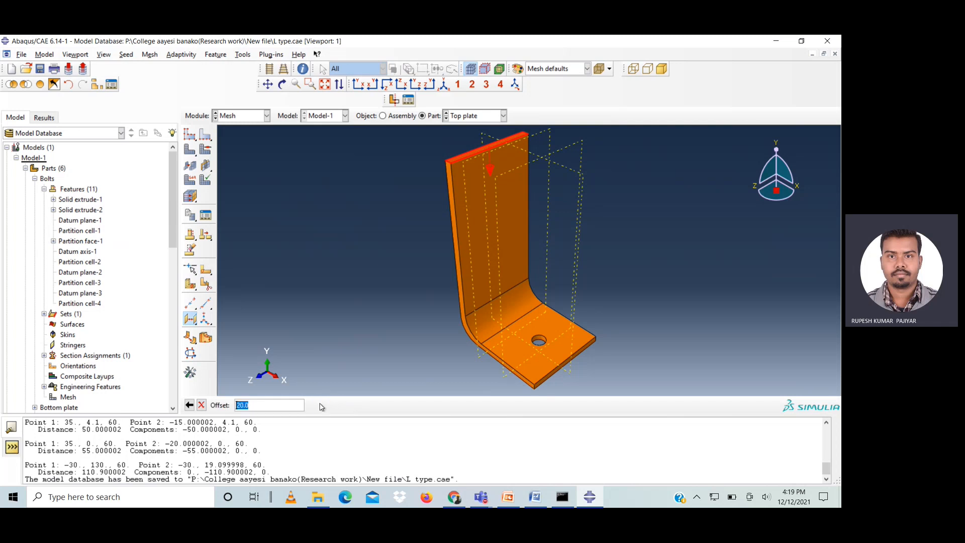
pyautogui.moveTo(81, 471); pyautogui.dragTo(126, 472)
pyautogui.hotkey('ctrl', 'c')
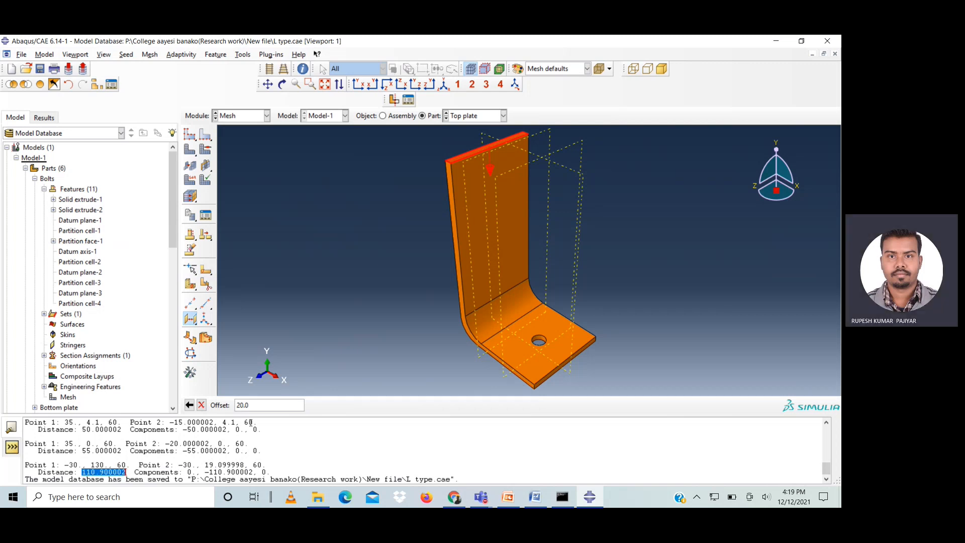
pyautogui.click(242, 405)
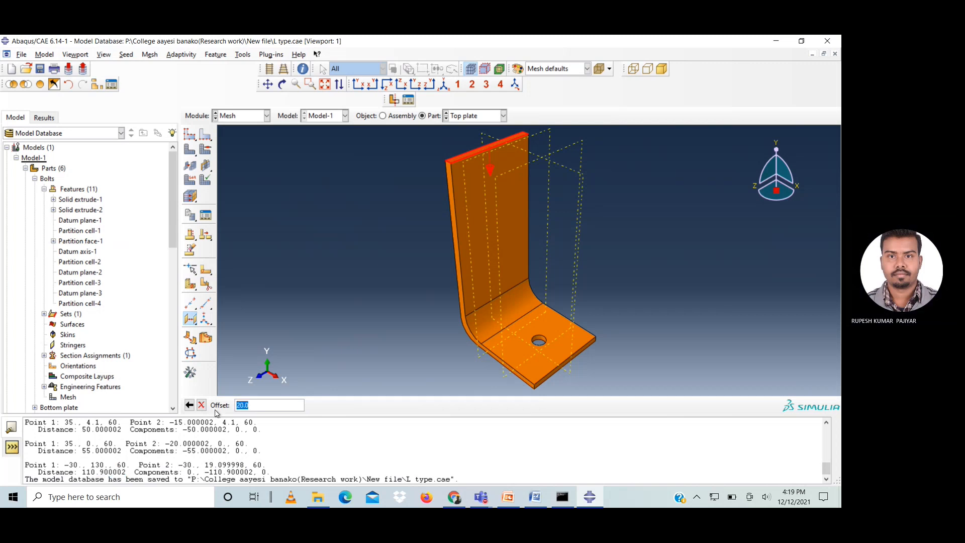
pyautogui.hotkey('ctrl', 'v')
pyautogui.press('Return')
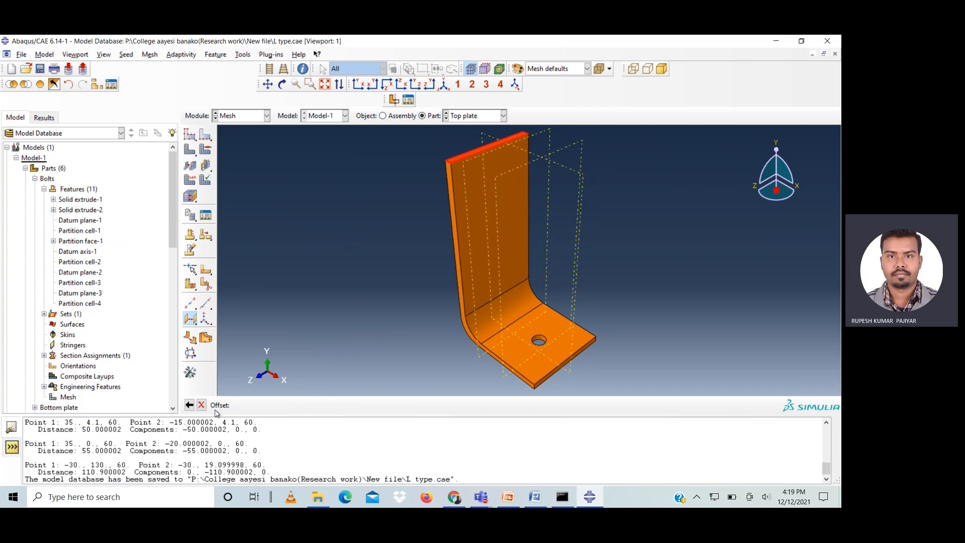
pyautogui.press('Escape')
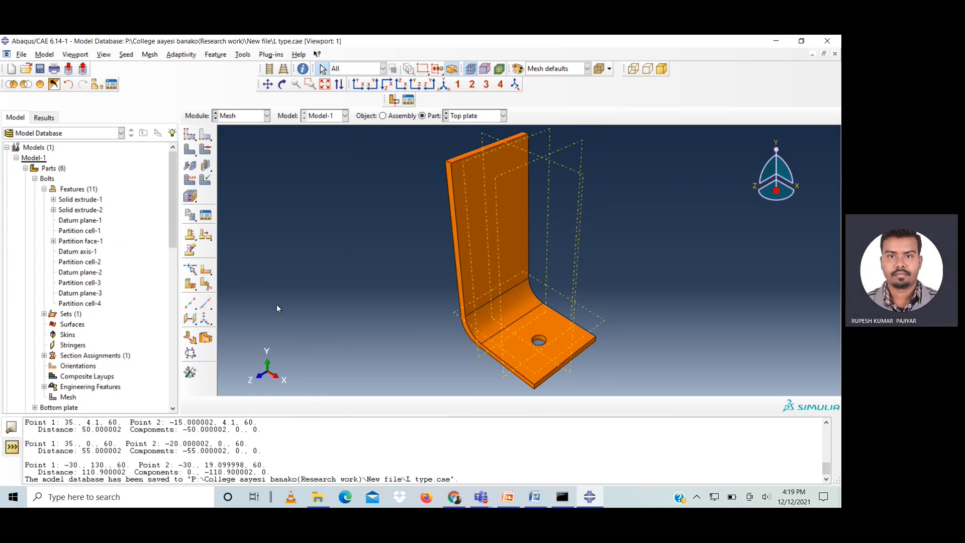
# - Partition the top plate's cells lengthwise through the hole, using the datum plane at the middle of its width
pyautogui.click(190, 285)
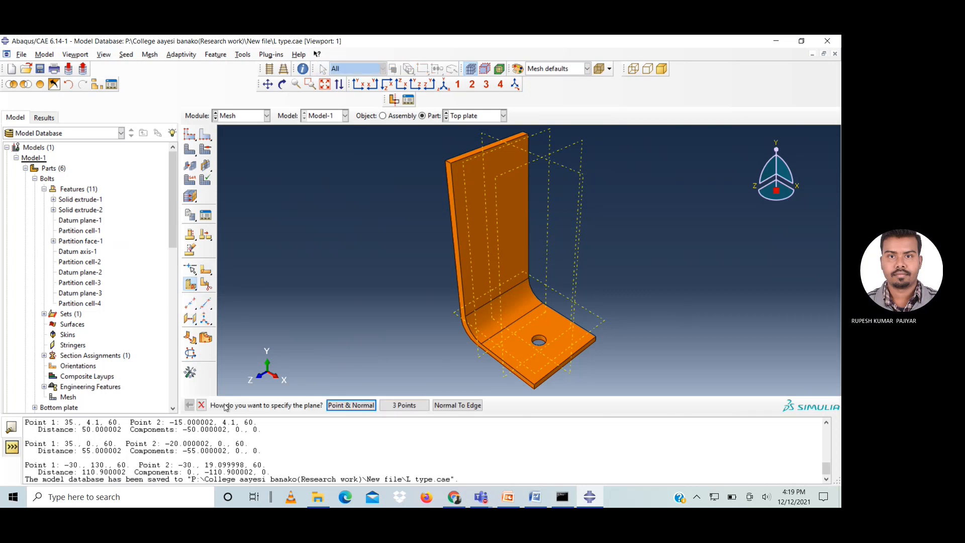
pyautogui.click(201, 405)
pyautogui.click(190, 285)
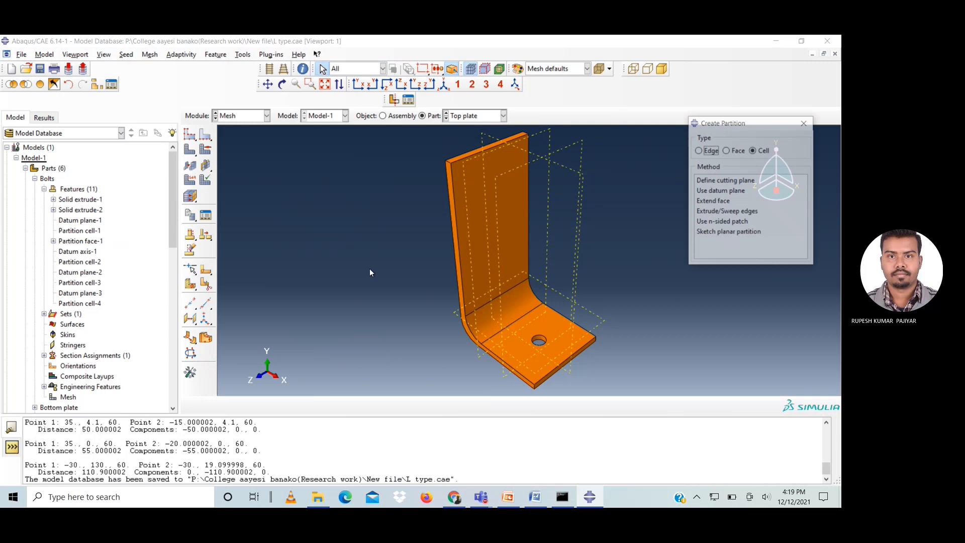
pyautogui.click(721, 191)
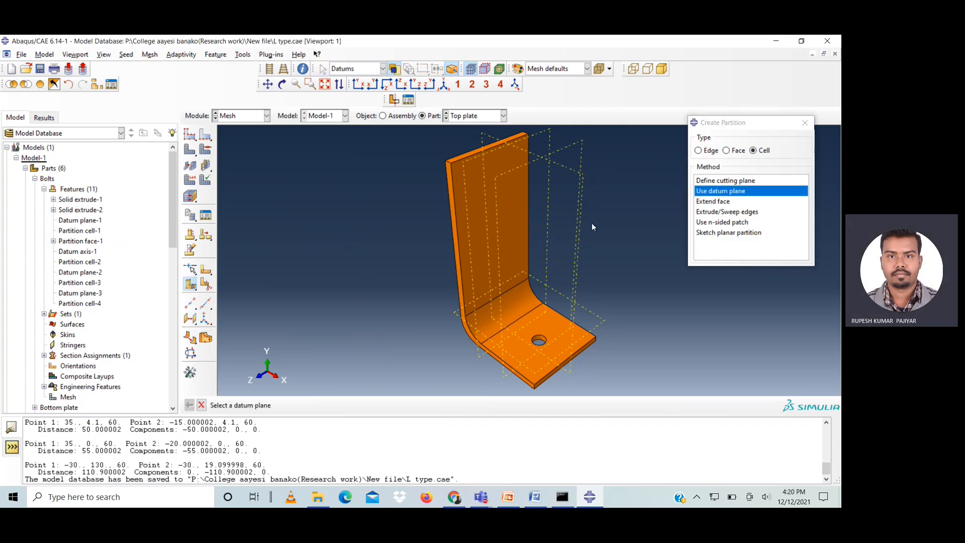
pyautogui.click(571, 367)
pyautogui.click(339, 404)
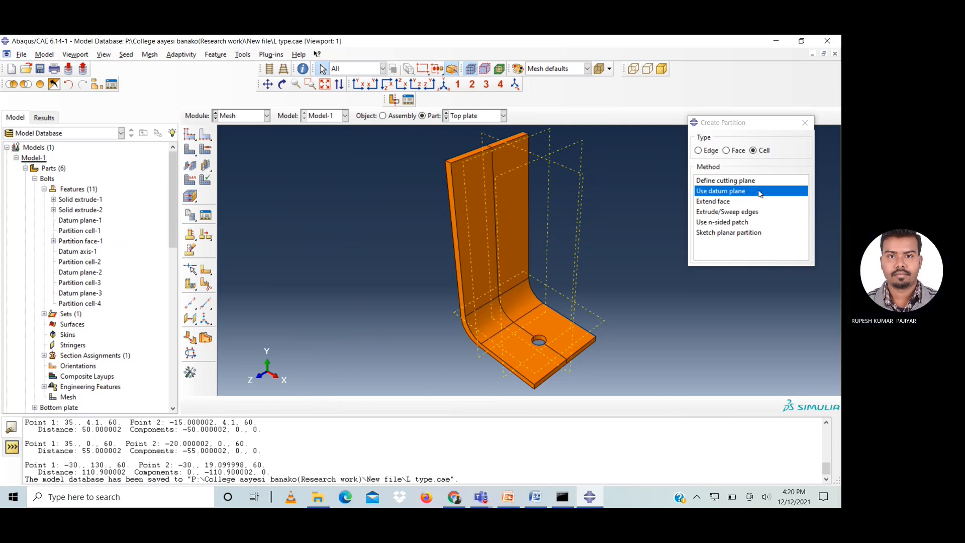
# - Partition all cells with the datum plane that crosses the horizontal leg through the hole's centre
pyautogui.moveTo(423, 150); pyautogui.dragTo(605, 389)
pyautogui.middleClick(542, 361)
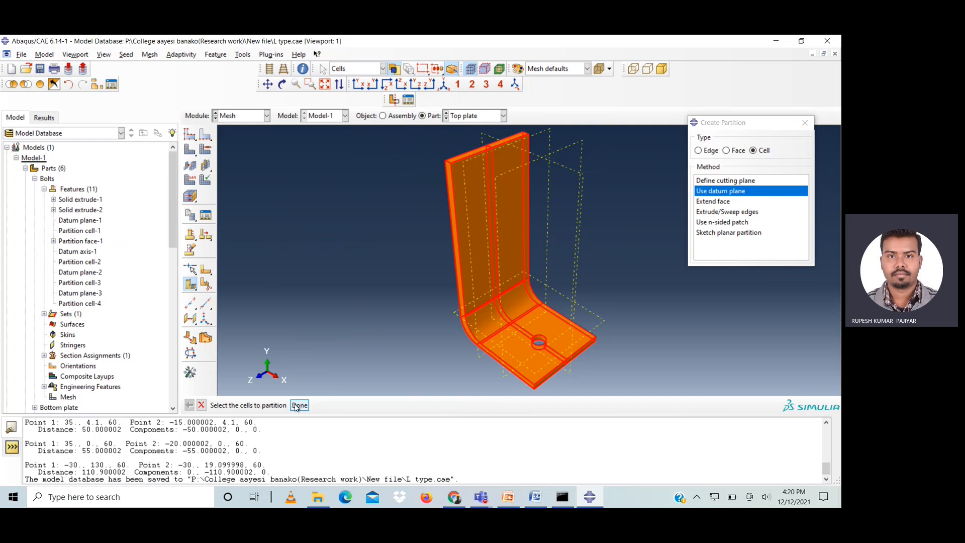
pyautogui.click(505, 379)
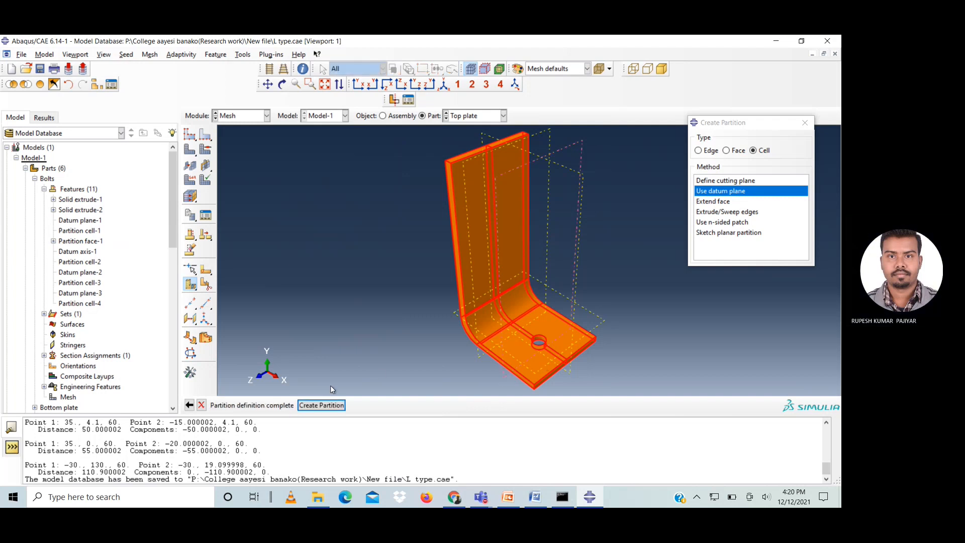
pyautogui.click(314, 405)
pyautogui.click(299, 406)
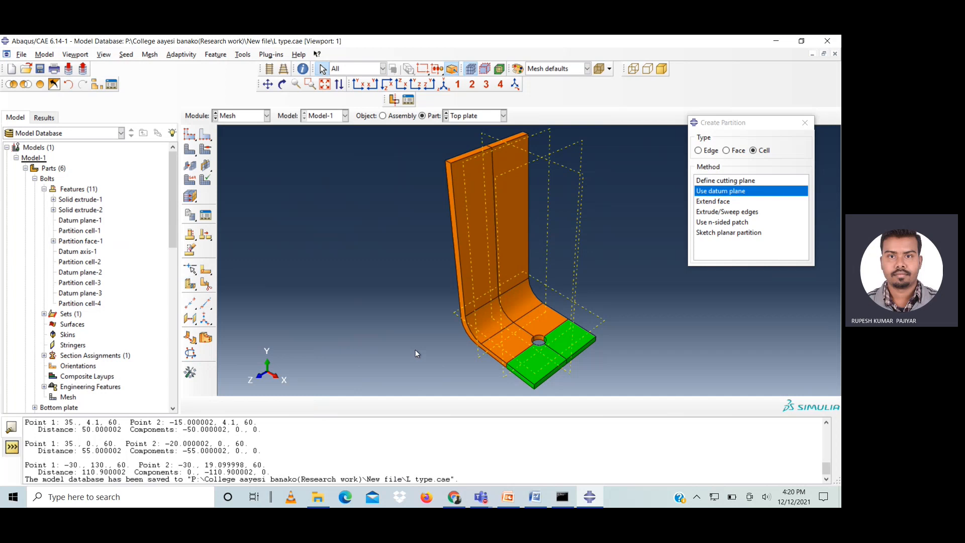
# - Partition all cells with the horizontal datum plane where the bend meets the vertical leg
pyautogui.click(771, 193)
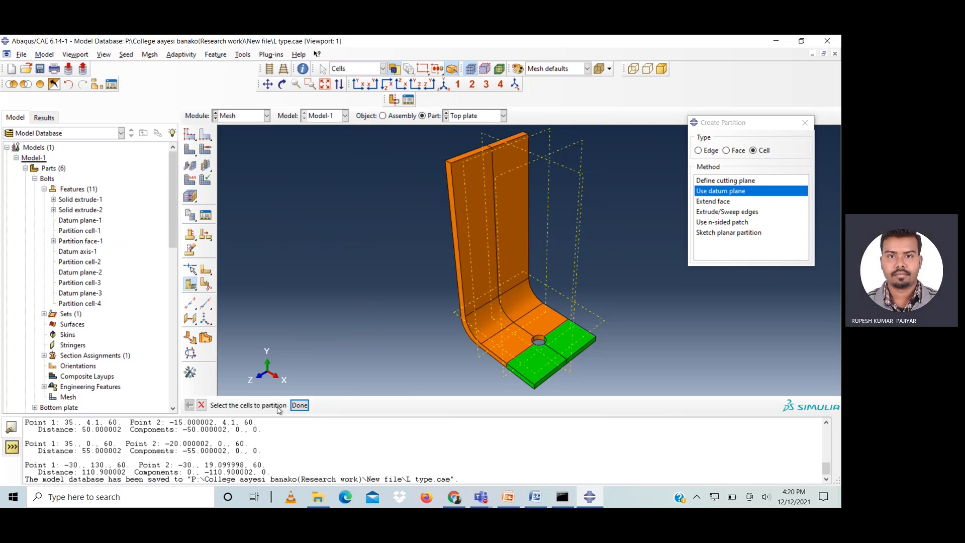
pyautogui.moveTo(596, 330); pyautogui.dragTo(596, 330)
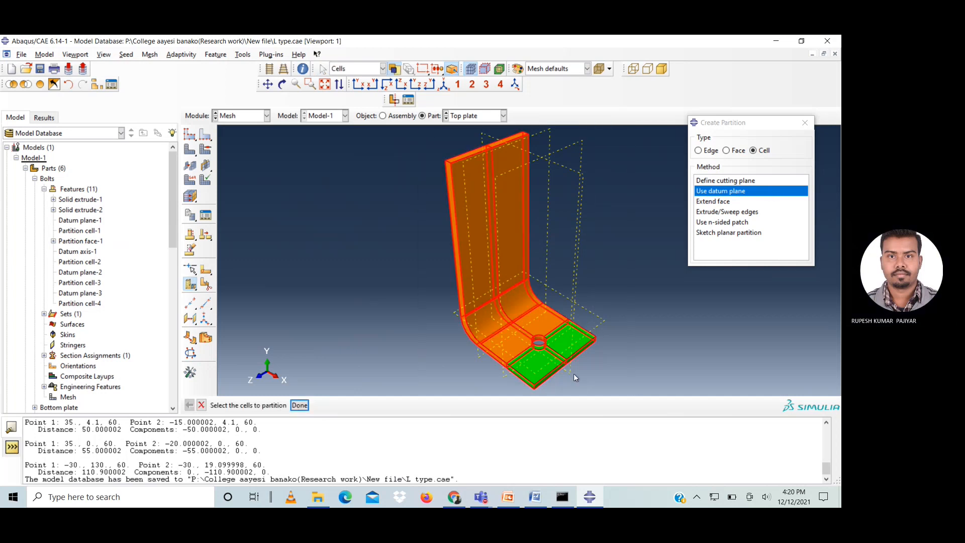
pyautogui.click(299, 405)
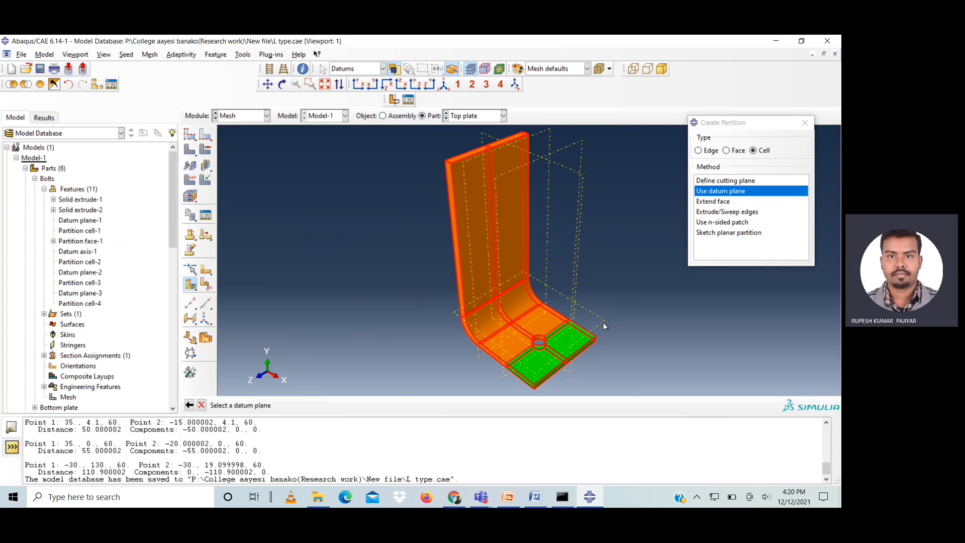
pyautogui.click(603, 322)
pyautogui.click(332, 406)
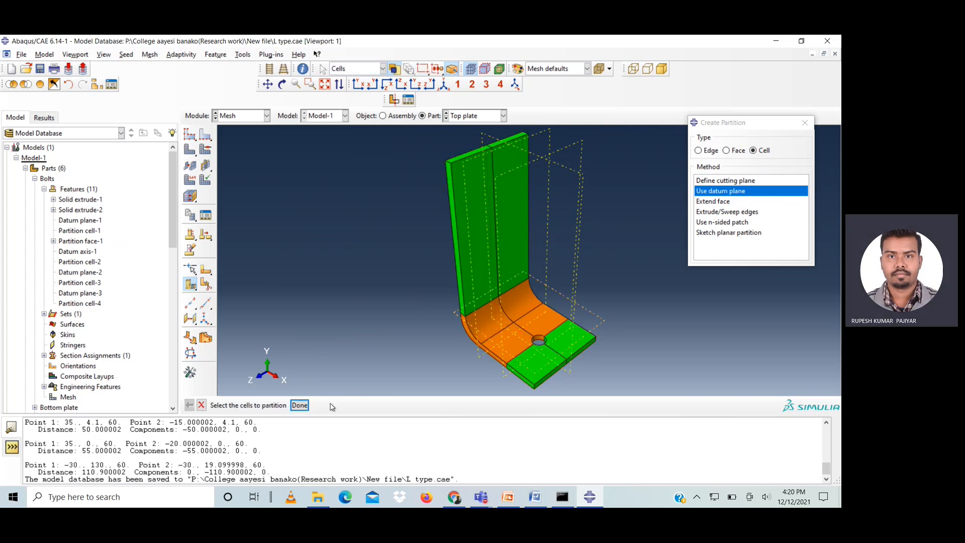
pyautogui.click(298, 403)
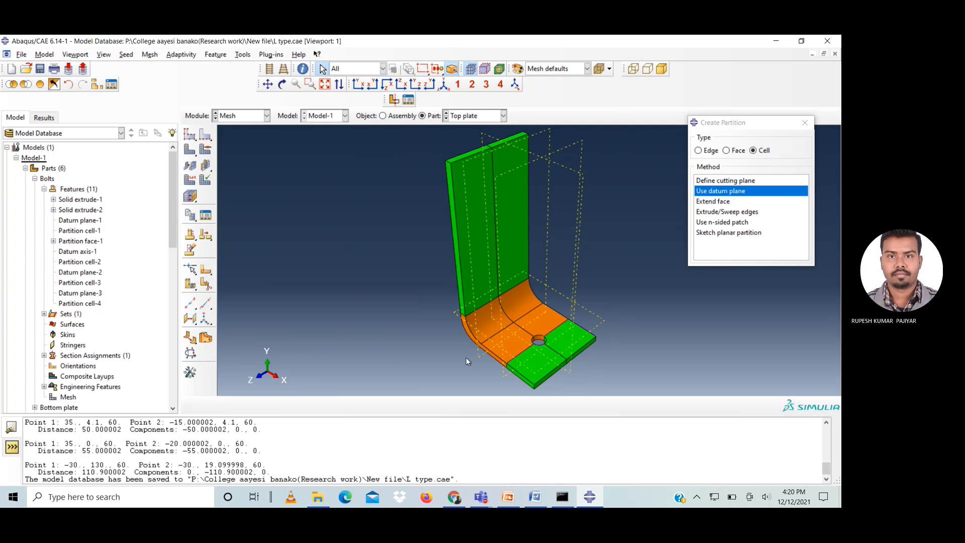
# - Partition all cells with the vertical datum plane where the bend meets the horizontal leg
pyautogui.click(722, 191)
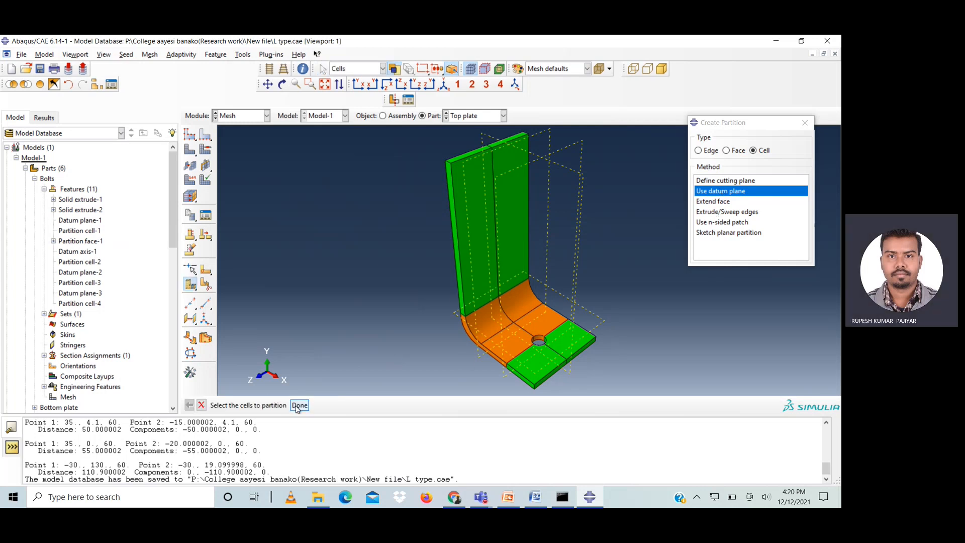
pyautogui.moveTo(417, 151); pyautogui.dragTo(605, 395)
pyautogui.click(301, 405)
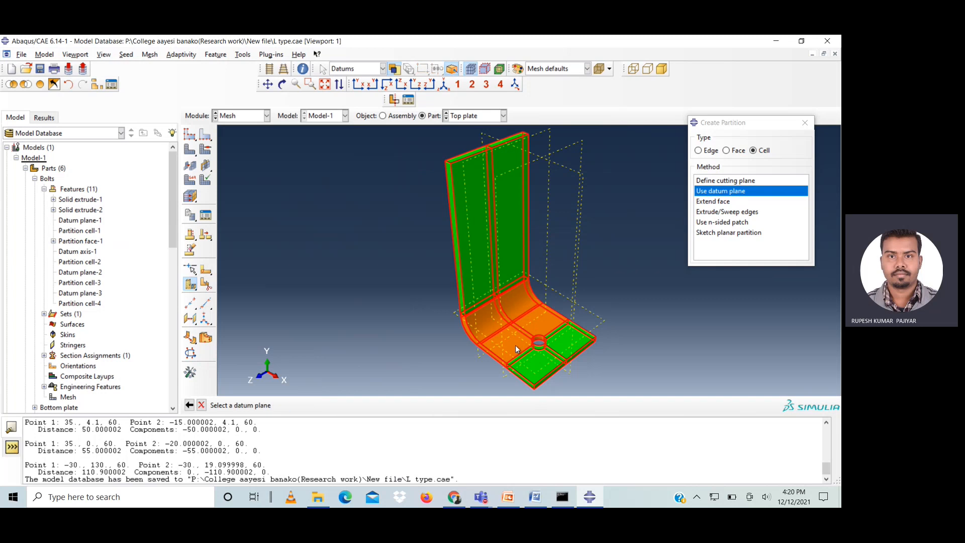
pyautogui.click(481, 354)
pyautogui.click(322, 405)
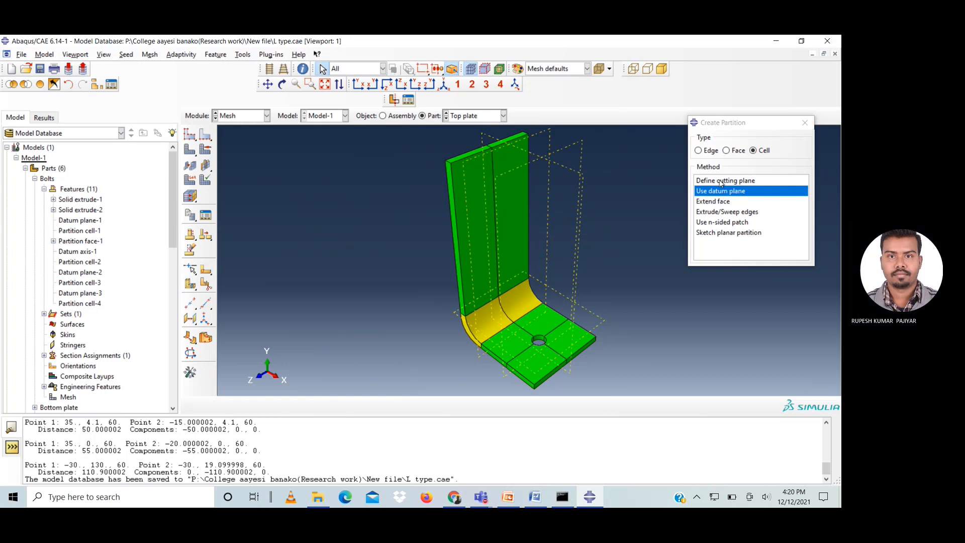
# - Partition all cells with a 3-point cutting plane through the inner and outer corners of the bend's lower end and its opposite inner corner
pyautogui.click(751, 180)
pyautogui.moveTo(386, 137); pyautogui.dragTo(562, 348)
pyautogui.click(300, 407)
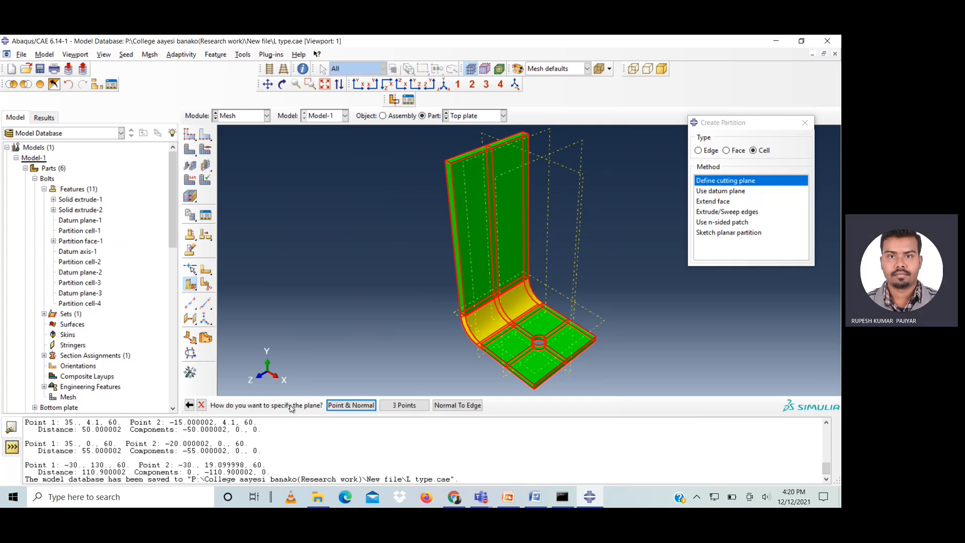
pyautogui.click(404, 405)
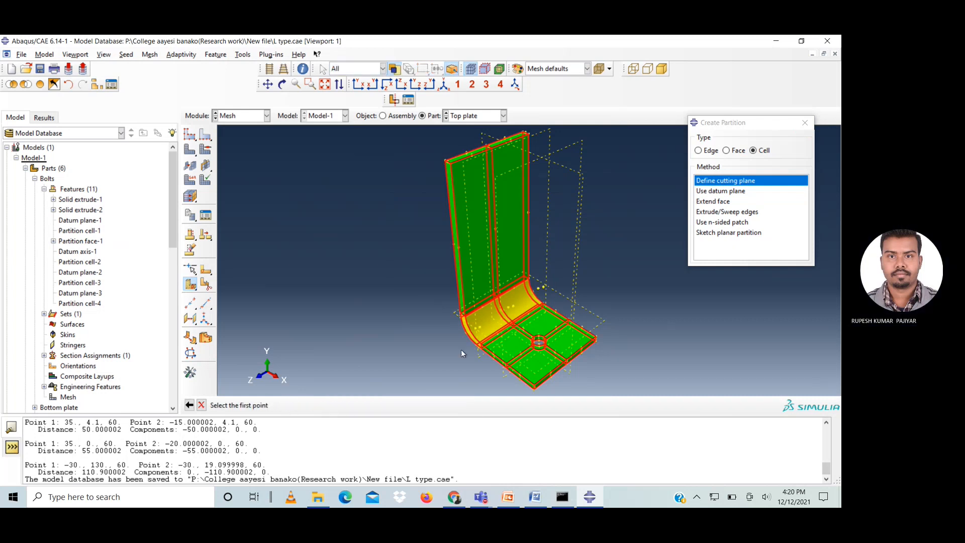
pyautogui.scroll(-2, 464, 331)
pyautogui.scroll(-2, 464, 331)
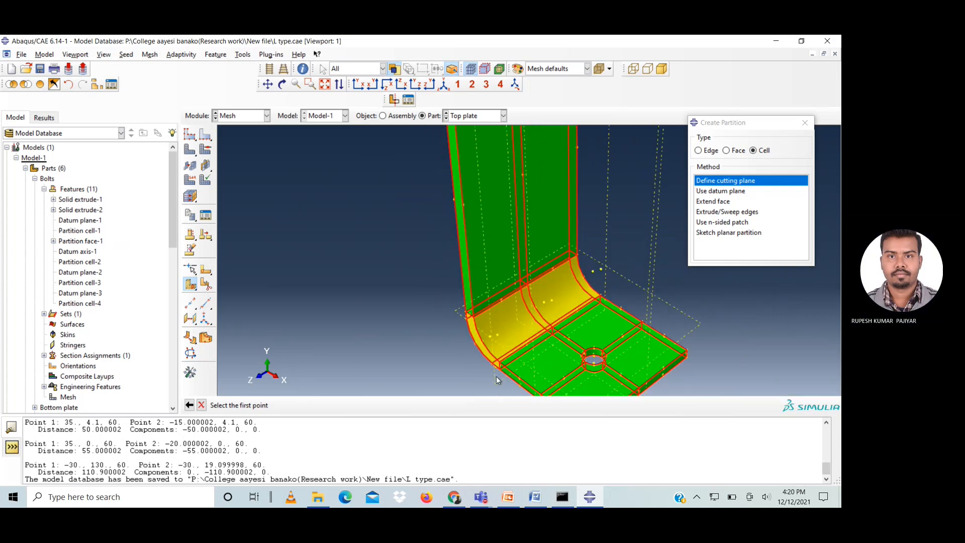
pyautogui.scroll(-2, 497, 376)
pyautogui.click(496, 355)
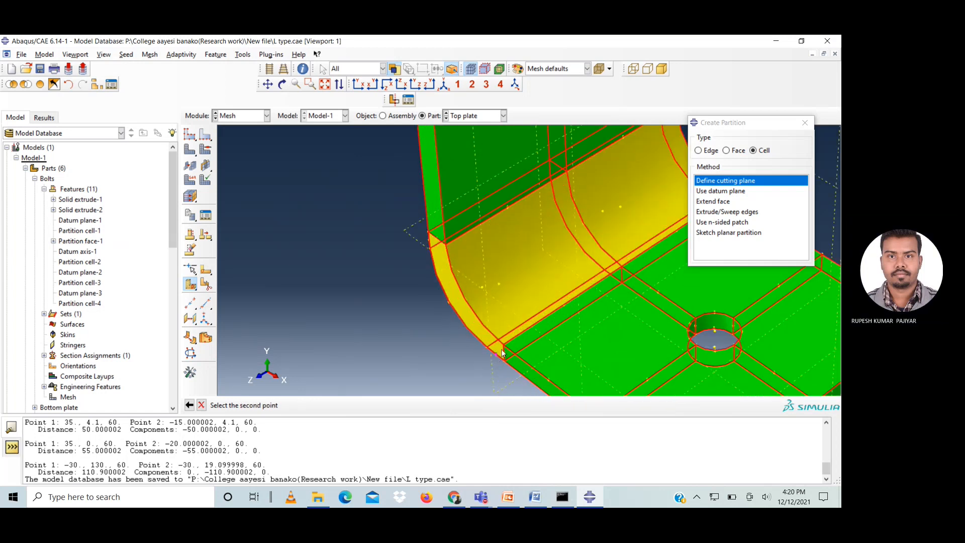
pyautogui.click(503, 345)
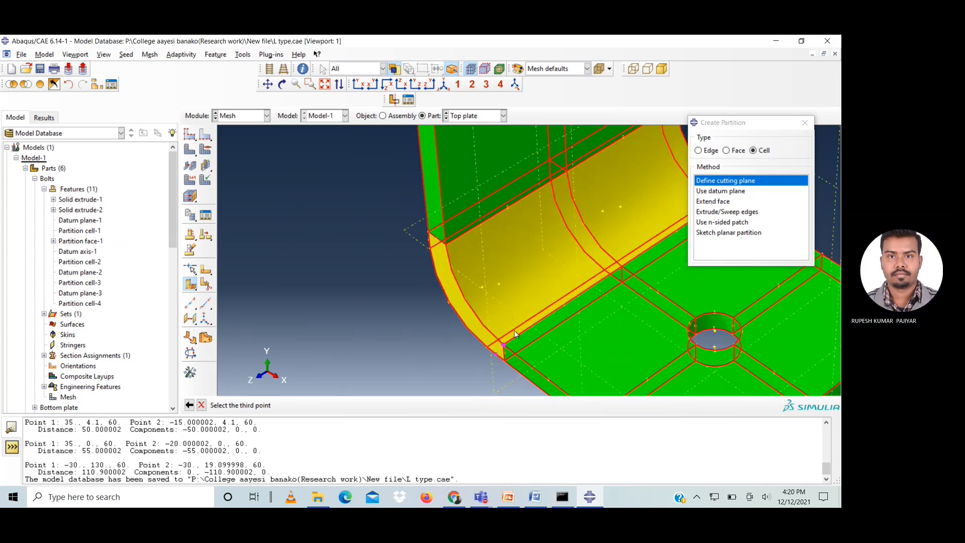
pyautogui.click(268, 84)
pyautogui.moveTo(514, 266); pyautogui.dragTo(406, 276)
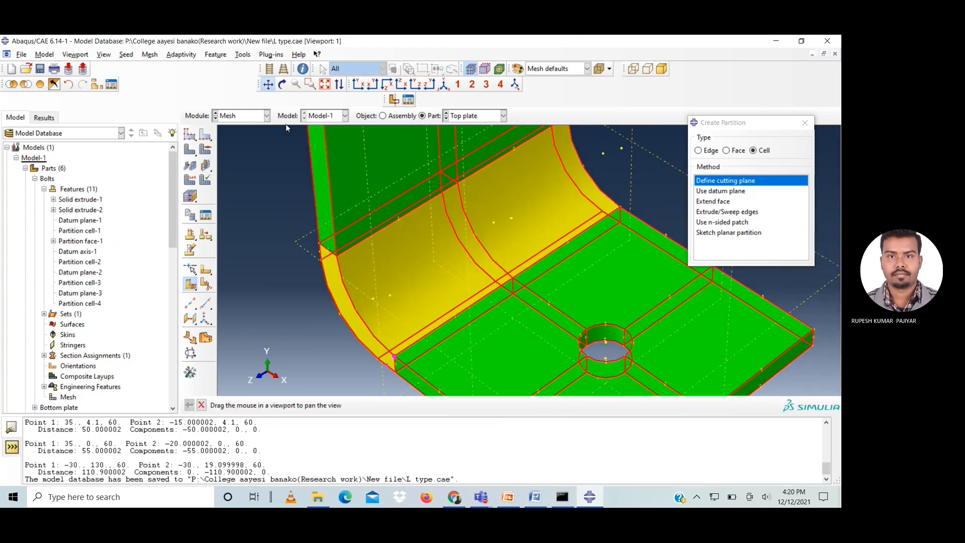
pyautogui.click(268, 83)
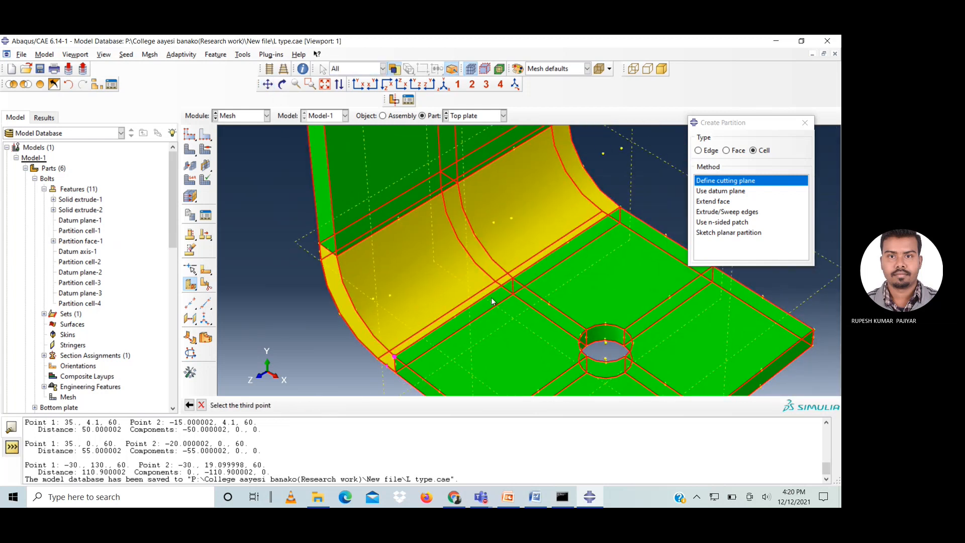
pyautogui.click(620, 207)
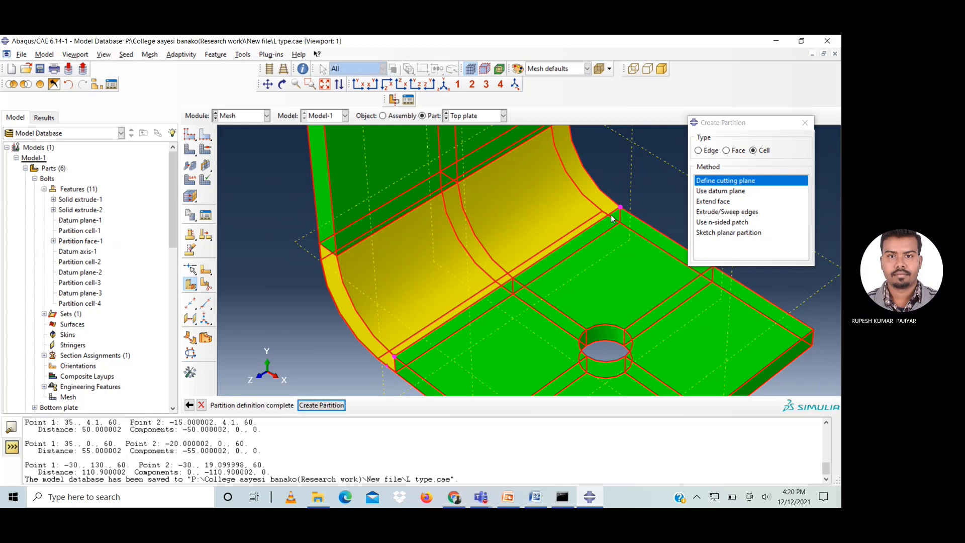
pyautogui.click(322, 405)
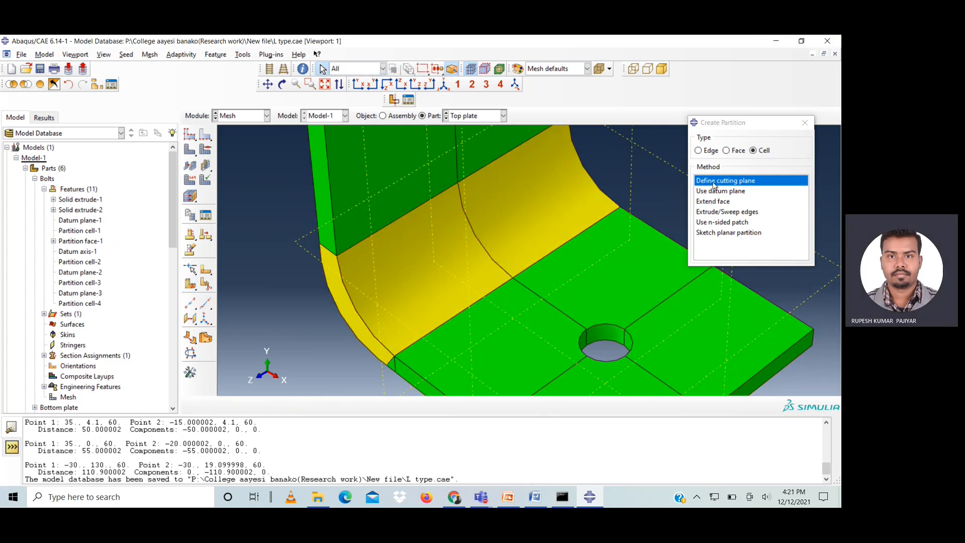
# - Partition the cells around the bend with a 3-point cutting plane through the corners of the bend's upper end
pyautogui.click(714, 185)
pyautogui.moveTo(262, 223); pyautogui.dragTo(647, 296)
pyautogui.click(300, 405)
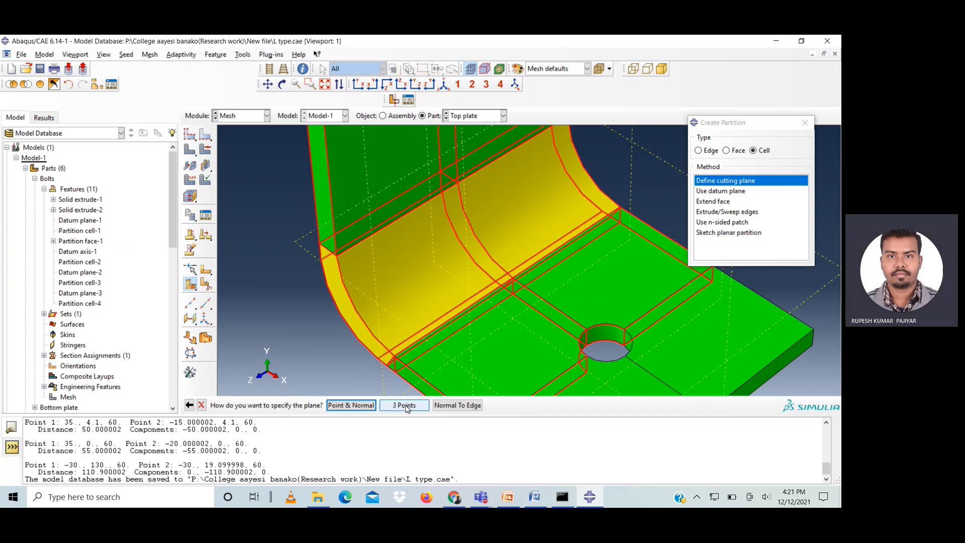
pyautogui.click(404, 405)
pyautogui.click(320, 261)
pyautogui.click(337, 256)
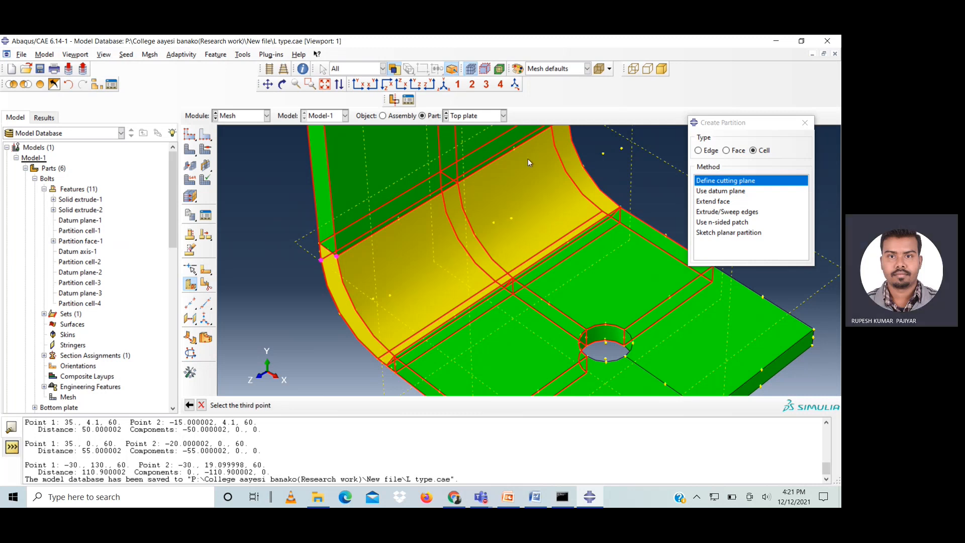
pyautogui.click(268, 84)
pyautogui.moveTo(426, 205); pyautogui.dragTo(425, 216)
pyautogui.click(268, 86)
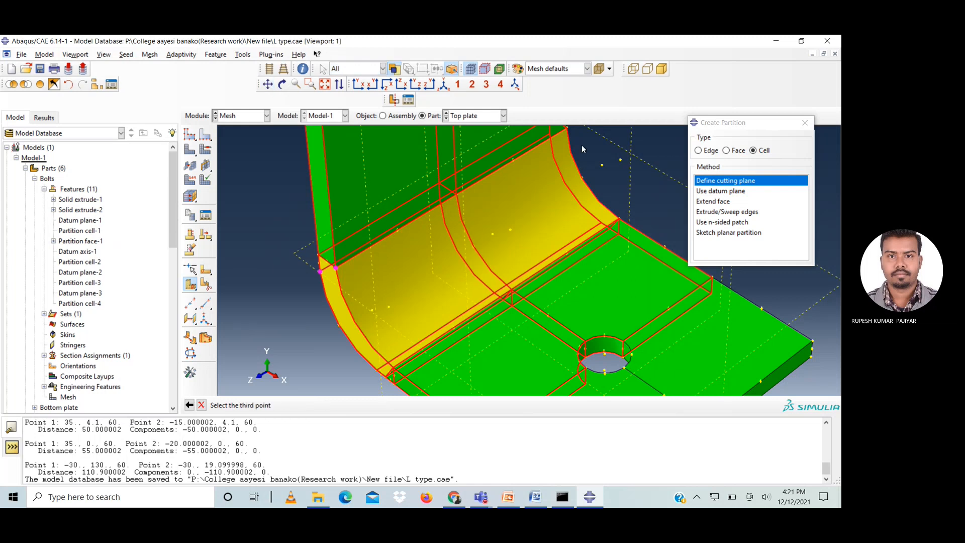
pyautogui.click(566, 128)
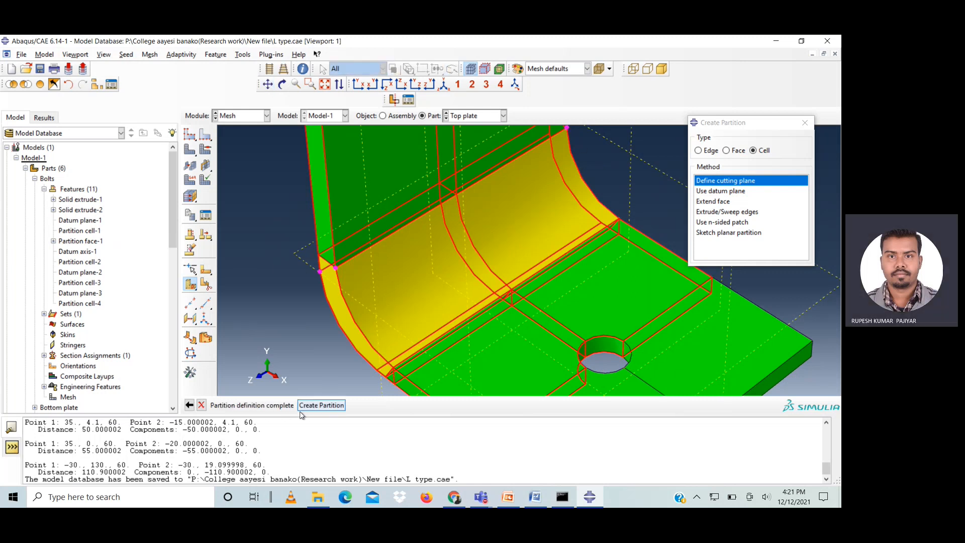
pyautogui.click(322, 406)
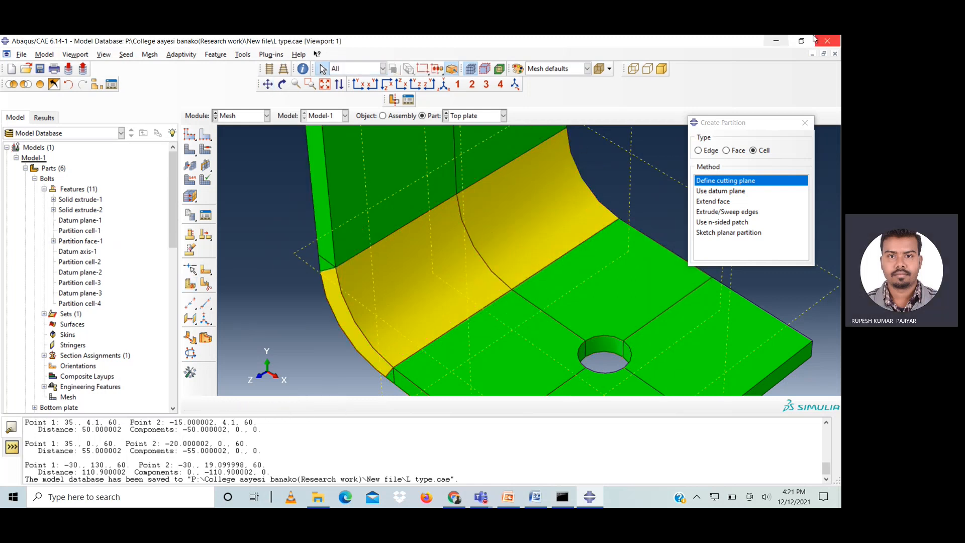
# - Partition the bend across its middle with a 3-point cutting plane through the midpoints of its inner and outer arcs
pyautogui.click(749, 182)
pyautogui.moveTo(291, 246); pyautogui.dragTo(656, 321)
pyautogui.click(299, 405)
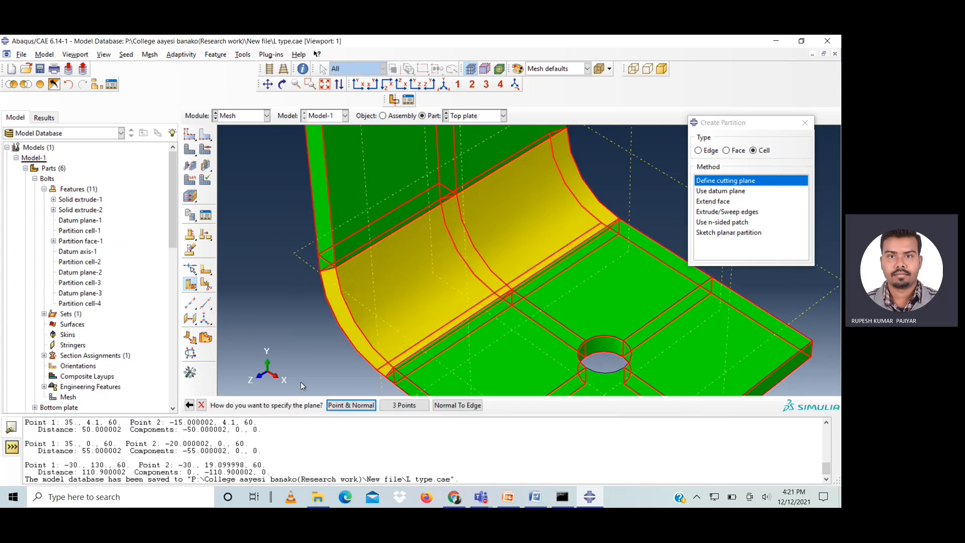
pyautogui.click(418, 407)
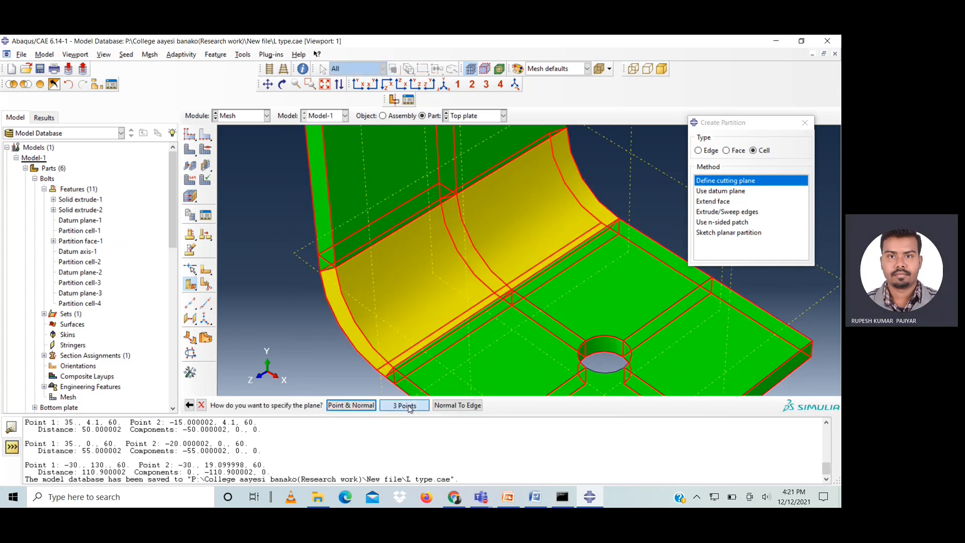
pyautogui.click(338, 326)
pyautogui.click(355, 322)
pyautogui.click(584, 181)
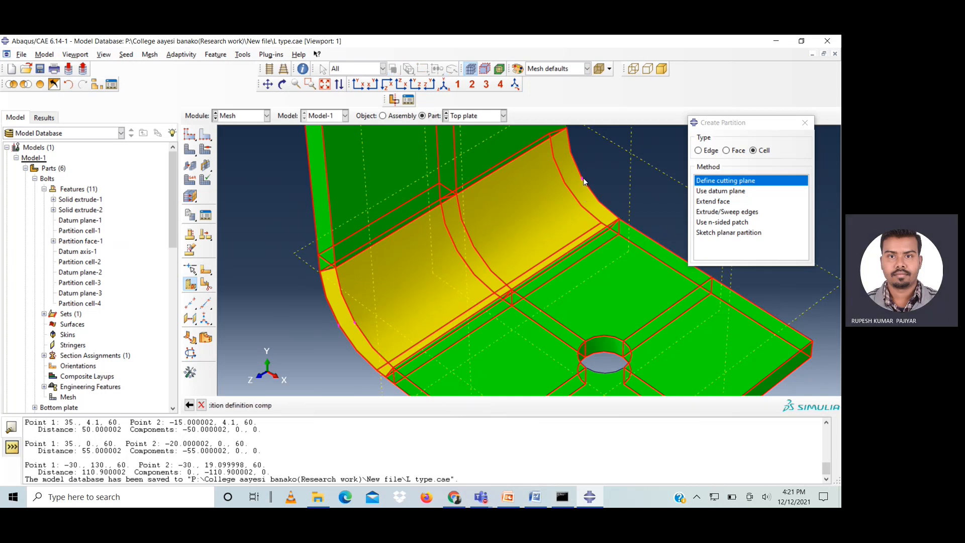
pyautogui.click(321, 406)
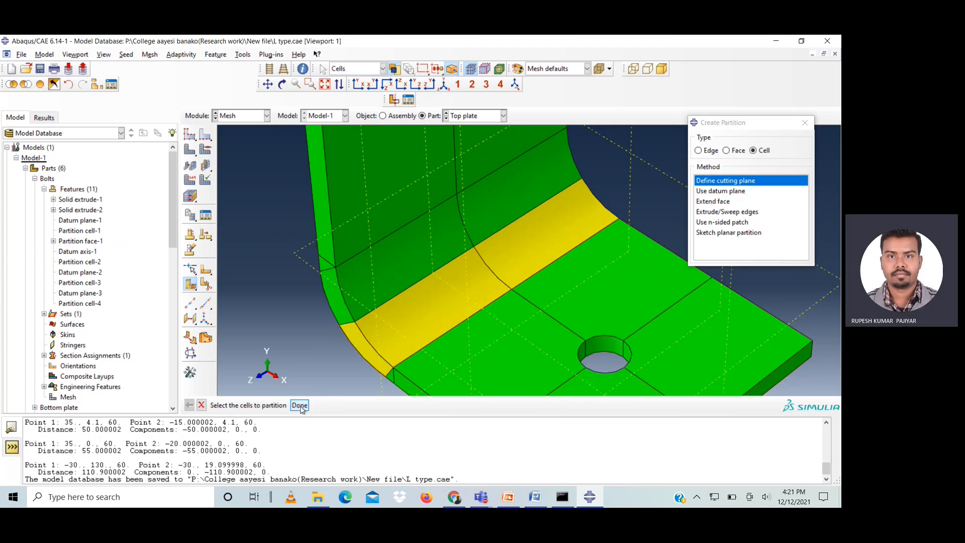
pyautogui.click(301, 405)
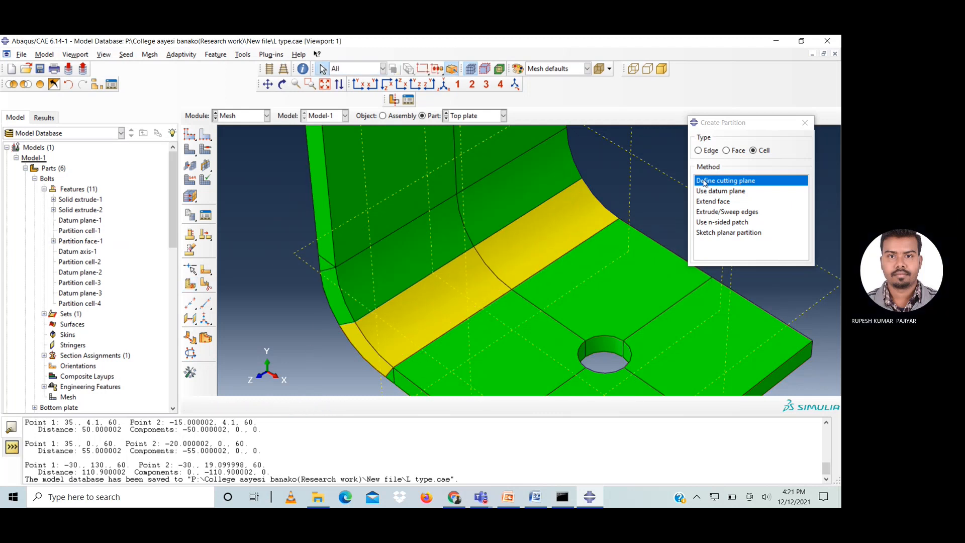
# - Partition the lower half of the bend with a 3-point cutting plane through the midpoints of its inner and outer arcs
pyautogui.moveTo(340, 258); pyautogui.dragTo(665, 323)
pyautogui.click(300, 405)
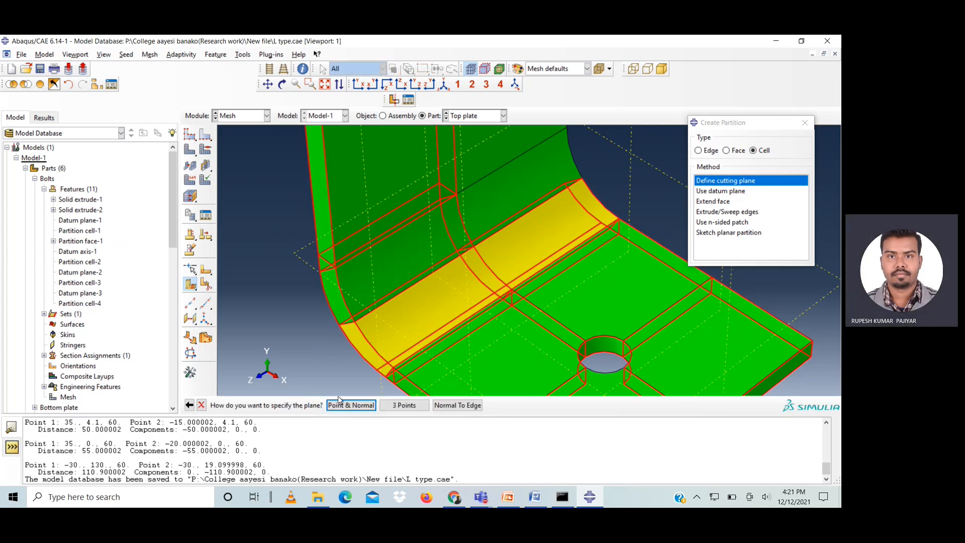
pyautogui.click(402, 405)
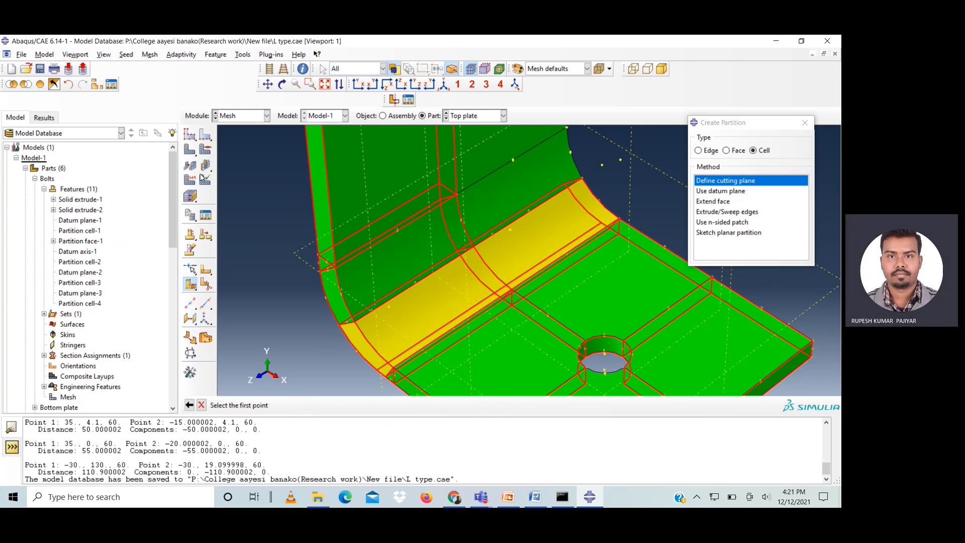
pyautogui.click(355, 349)
pyautogui.click(373, 348)
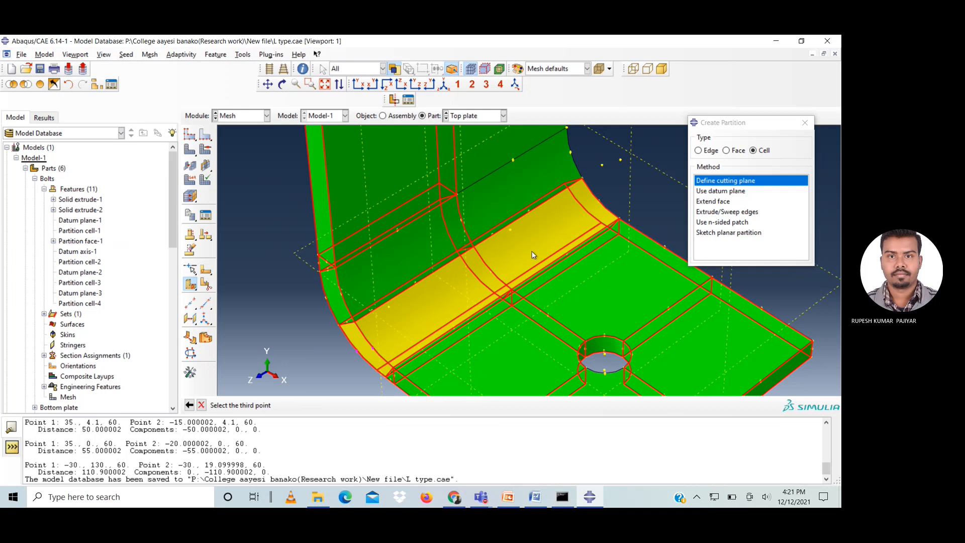
pyautogui.click(600, 201)
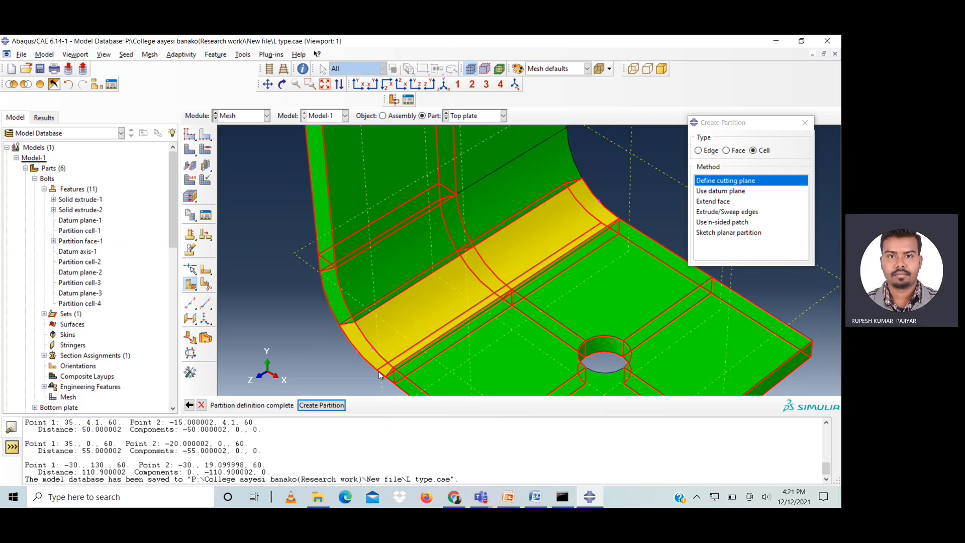
pyautogui.click(321, 406)
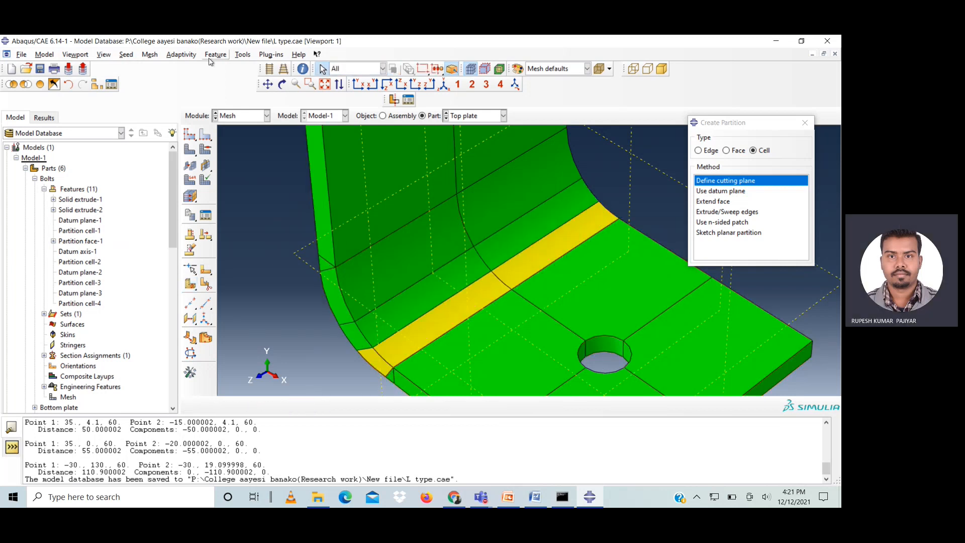
# - Try to partition the selected cells with a 3-point cutting plane through the outer and inner corners of the bend's lower end
pyautogui.click(267, 84)
pyautogui.moveTo(420, 293); pyautogui.dragTo(397, 259)
pyautogui.click(268, 85)
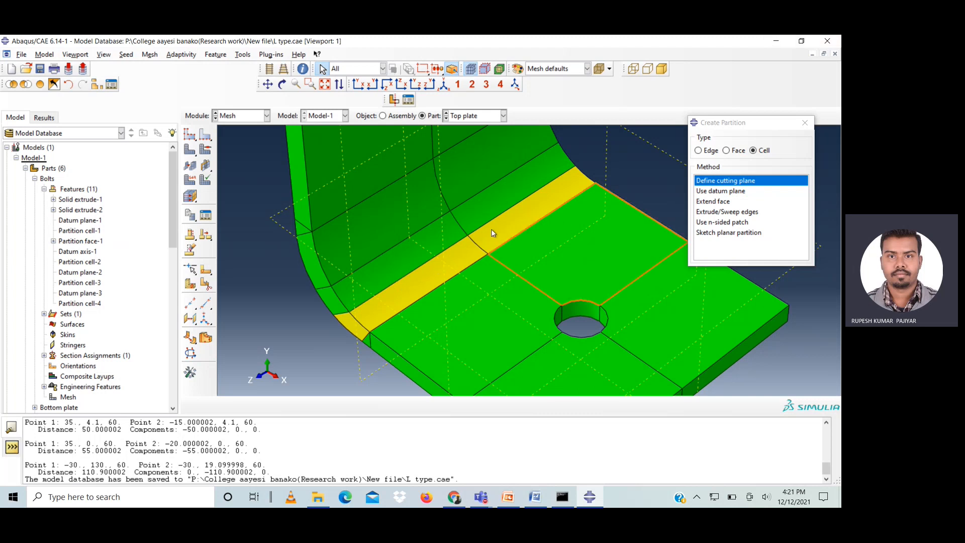
pyautogui.click(717, 181)
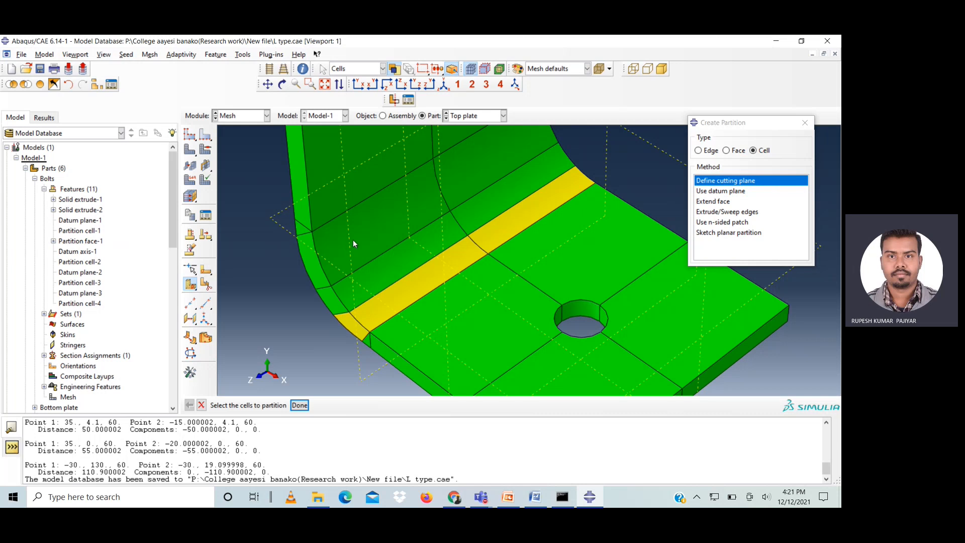
pyautogui.moveTo(274, 194); pyautogui.dragTo(719, 313)
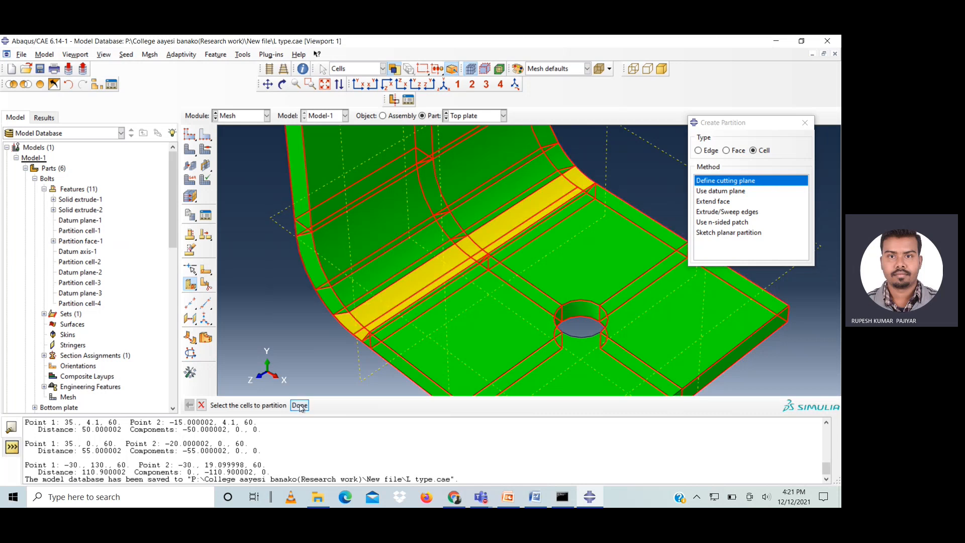
pyautogui.click(300, 406)
pyautogui.click(391, 408)
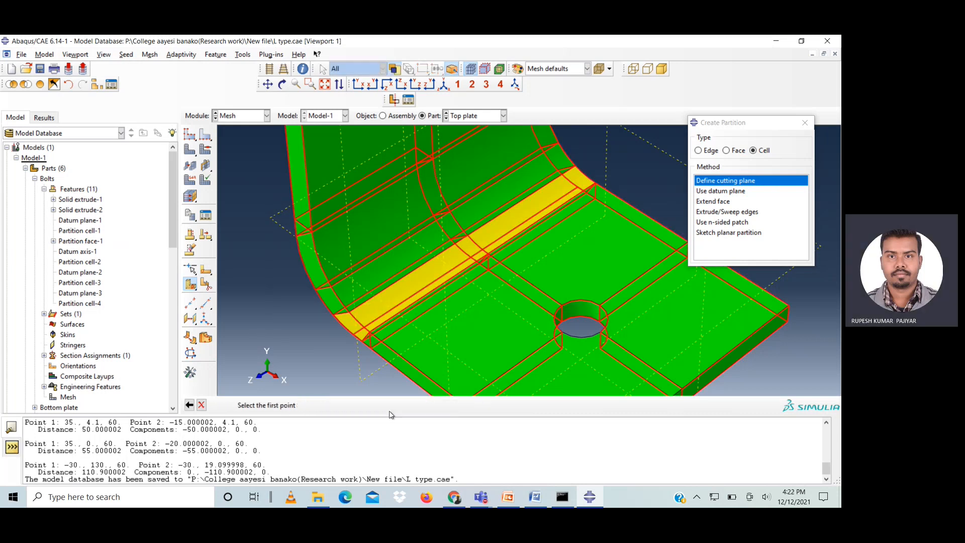
pyautogui.scroll(-3, 343, 345)
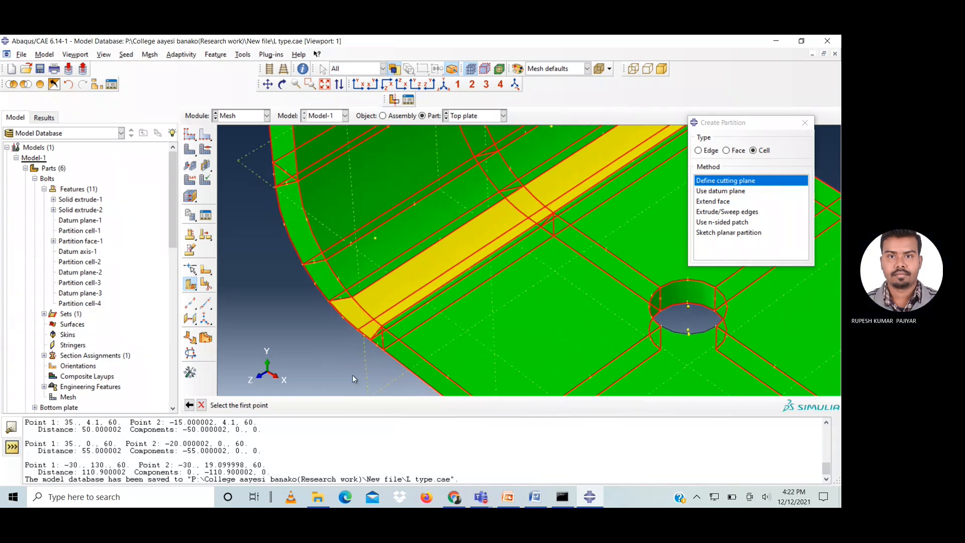
pyautogui.click(370, 340)
pyautogui.click(382, 327)
pyautogui.click(268, 85)
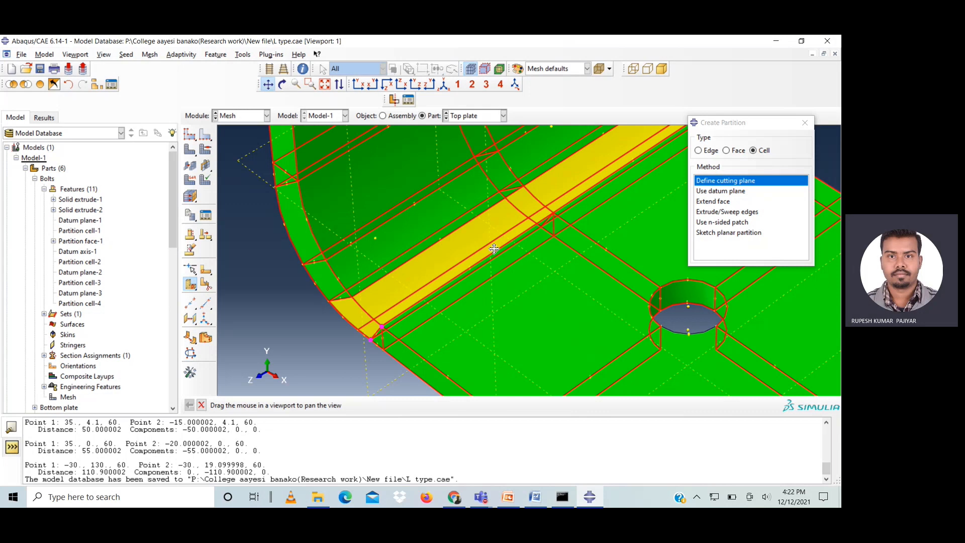
pyautogui.click(269, 85)
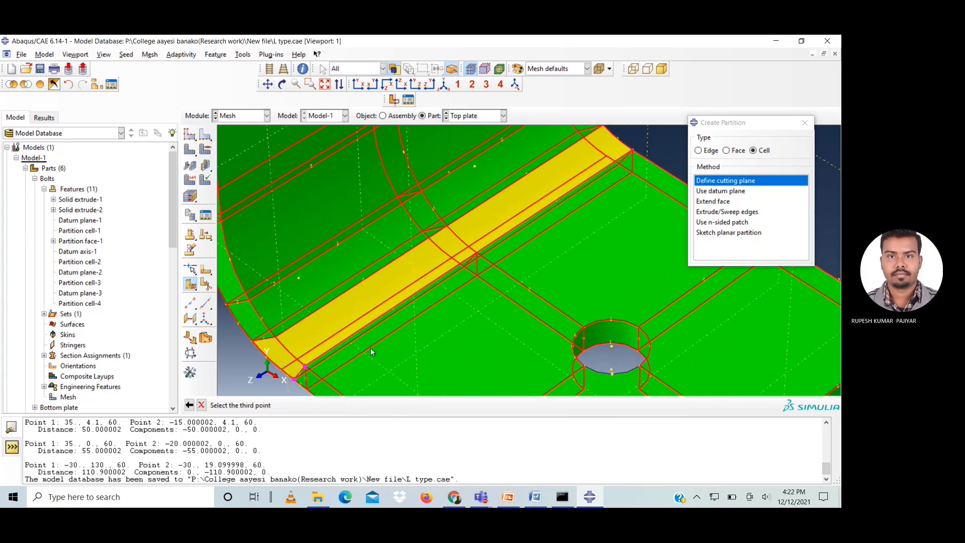
pyautogui.click(633, 153)
pyautogui.click(319, 405)
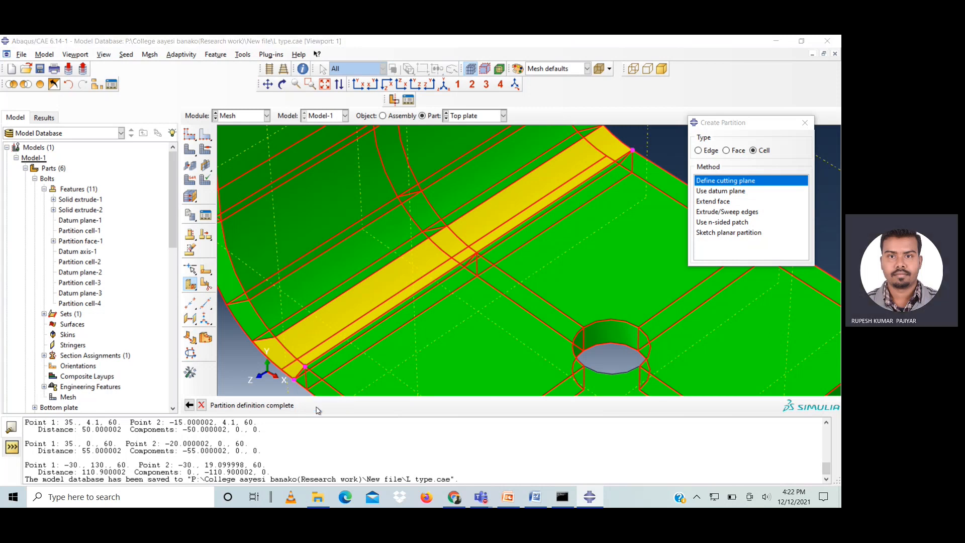
pyautogui.click(420, 282)
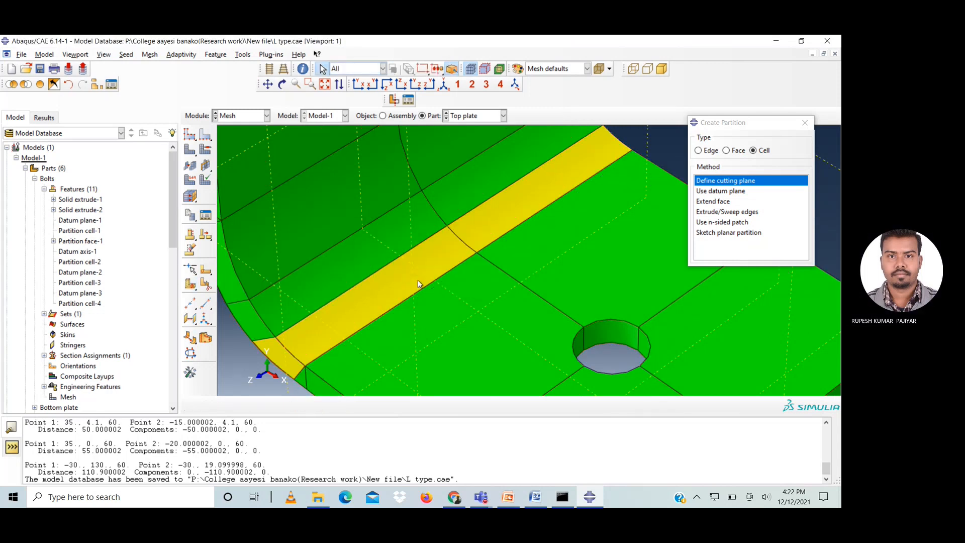
# - Partition the yellow strip at the bend's lower end with a 3-point cutting plane through the midpoints of its outer and inner arcs
pyautogui.click(714, 182)
pyautogui.moveTo(269, 239); pyautogui.dragTo(600, 299)
pyautogui.click(300, 407)
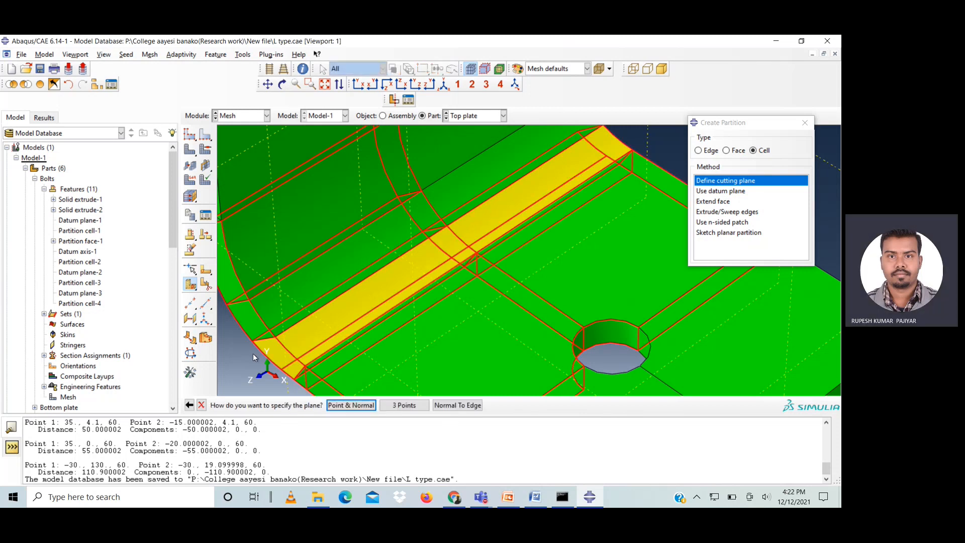
pyautogui.click(410, 406)
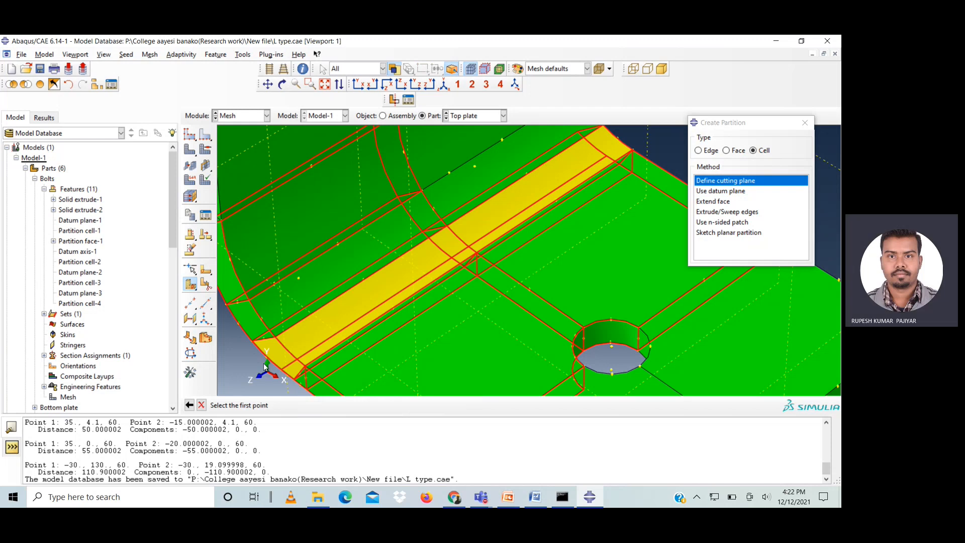
pyautogui.click(267, 360)
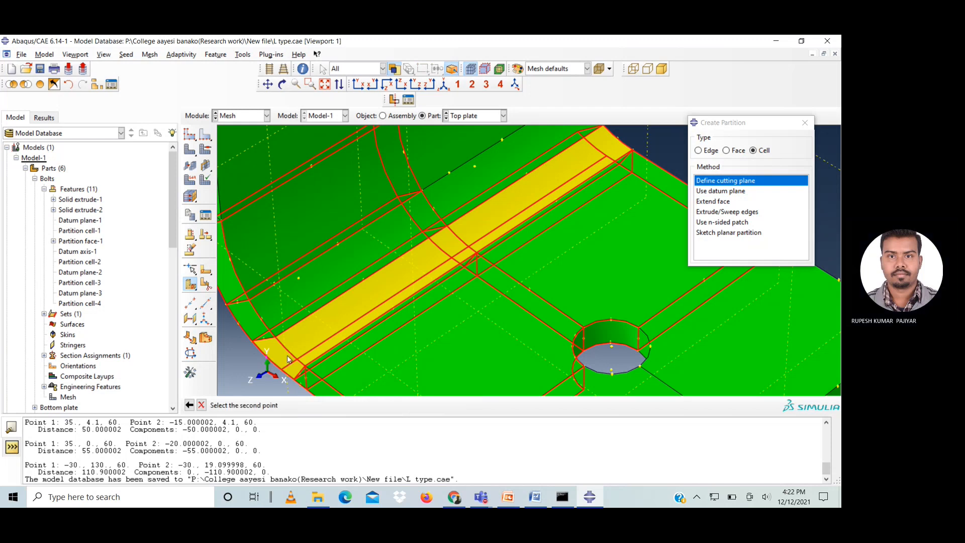
pyautogui.click(290, 351)
pyautogui.click(619, 138)
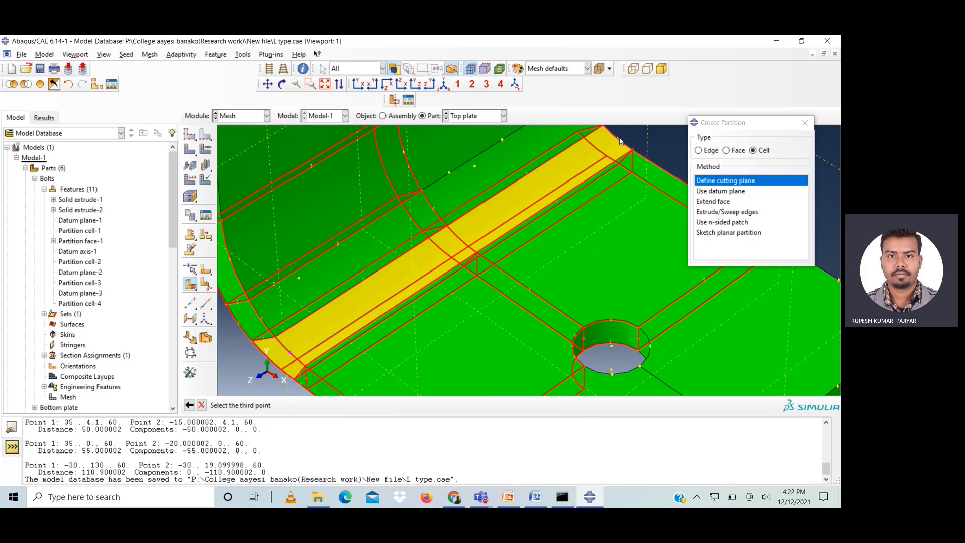
pyautogui.click(331, 407)
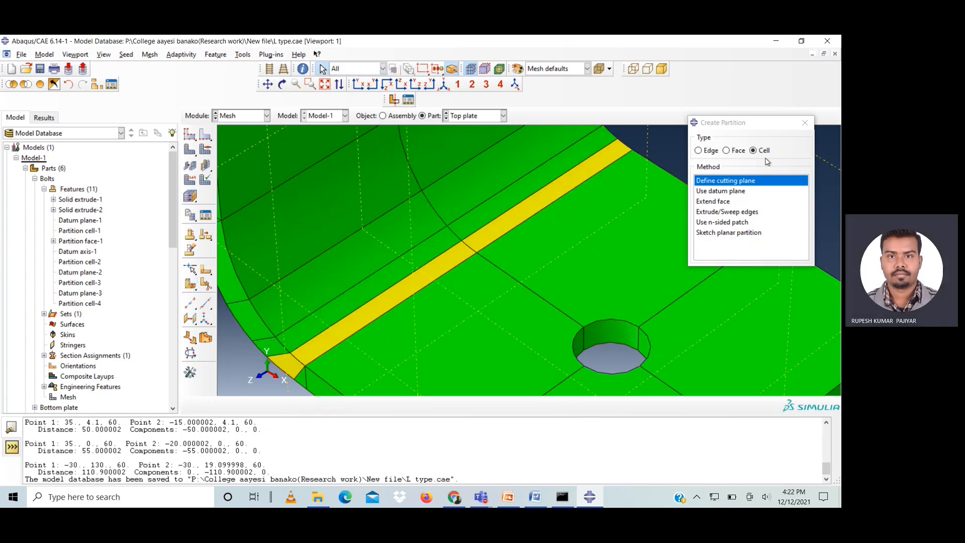
# - Partition the remaining yellow strip with a 3-point cutting plane through its outer arc midpoint and both inner corners of the bend's lower end, and end partitioning
pyautogui.moveTo(281, 254); pyautogui.dragTo(622, 277)
pyautogui.click(299, 405)
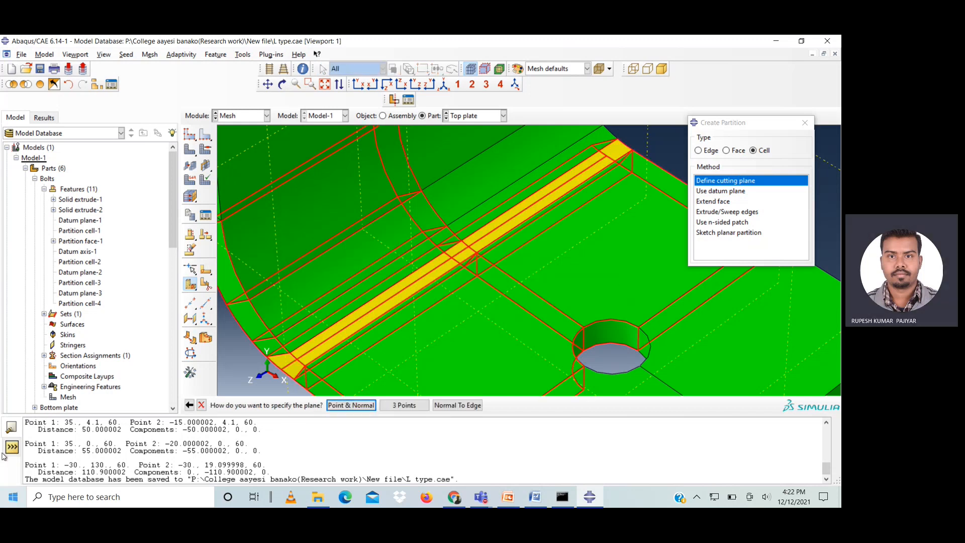
pyautogui.click(403, 405)
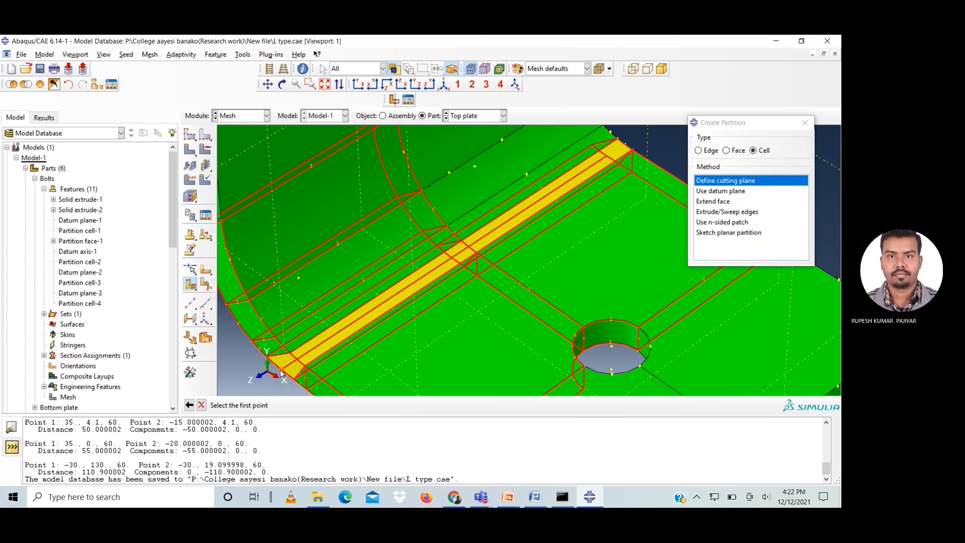
pyautogui.click(280, 370)
pyautogui.click(305, 367)
pyautogui.click(633, 153)
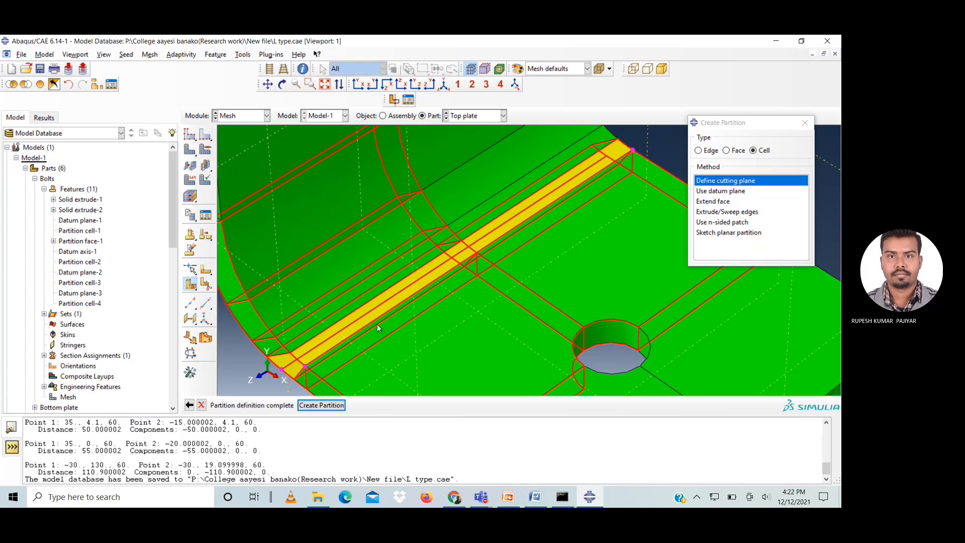
pyautogui.click(318, 406)
pyautogui.click(299, 405)
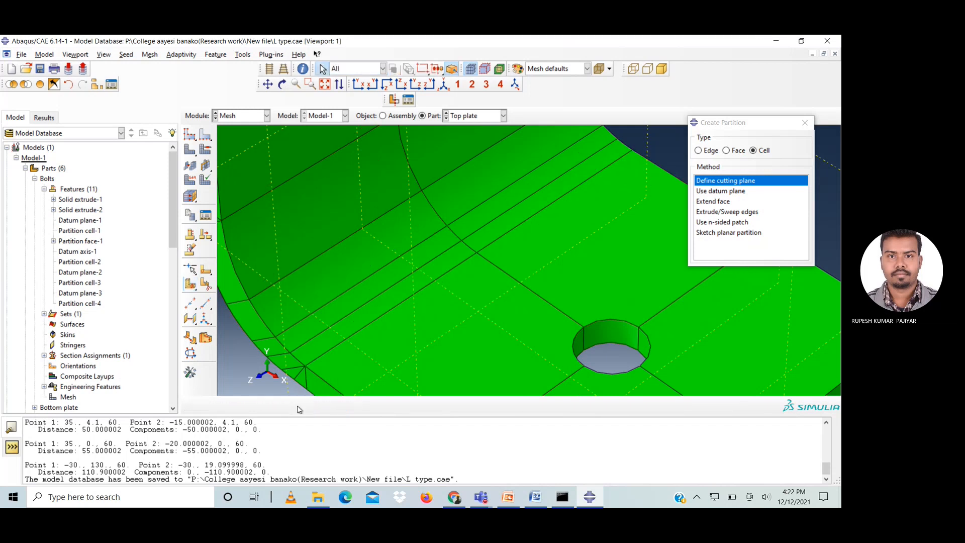
pyautogui.click(804, 123)
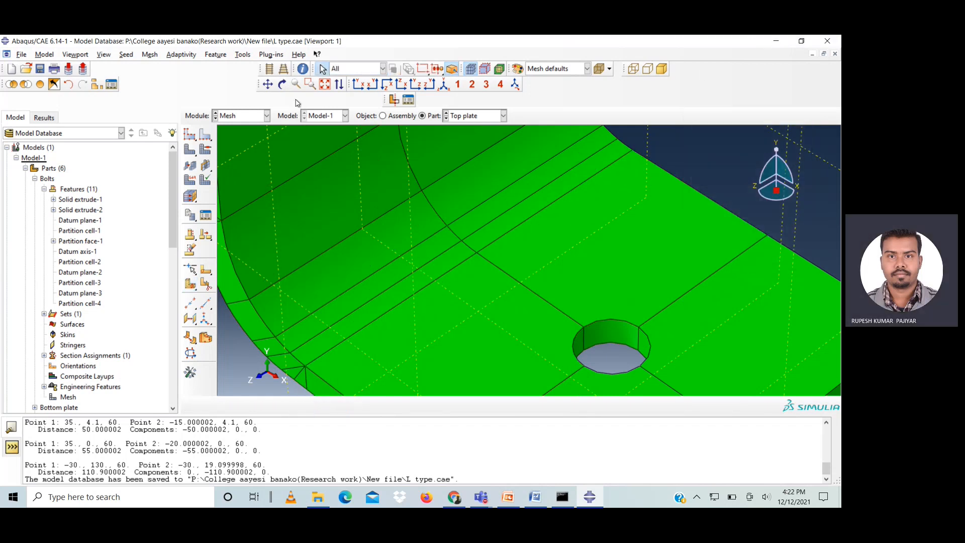
pyautogui.click(324, 84)
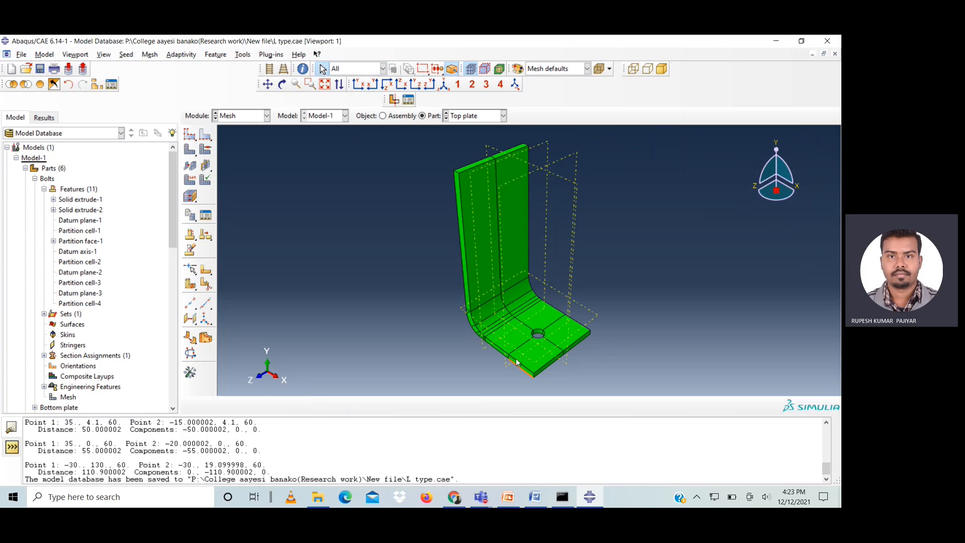
pyautogui.scroll(2, 512, 362)
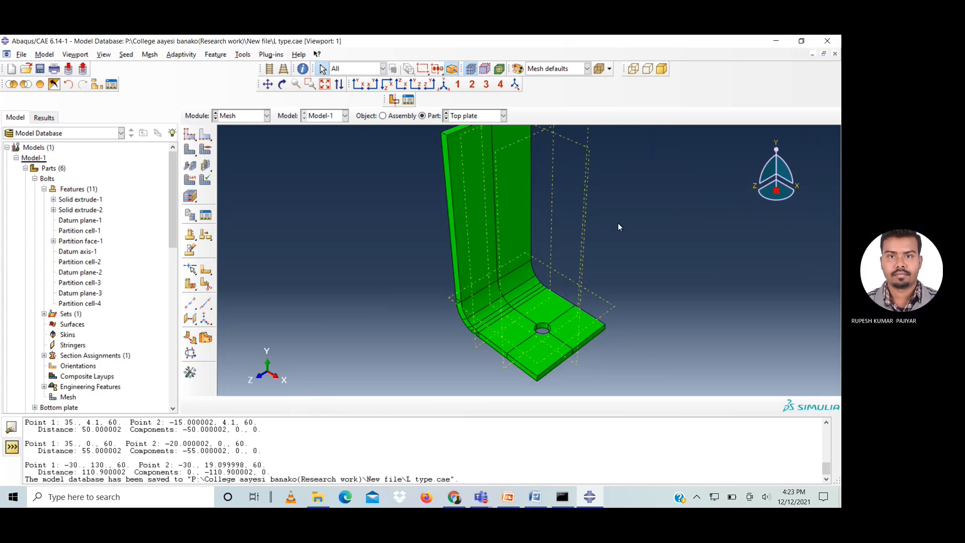
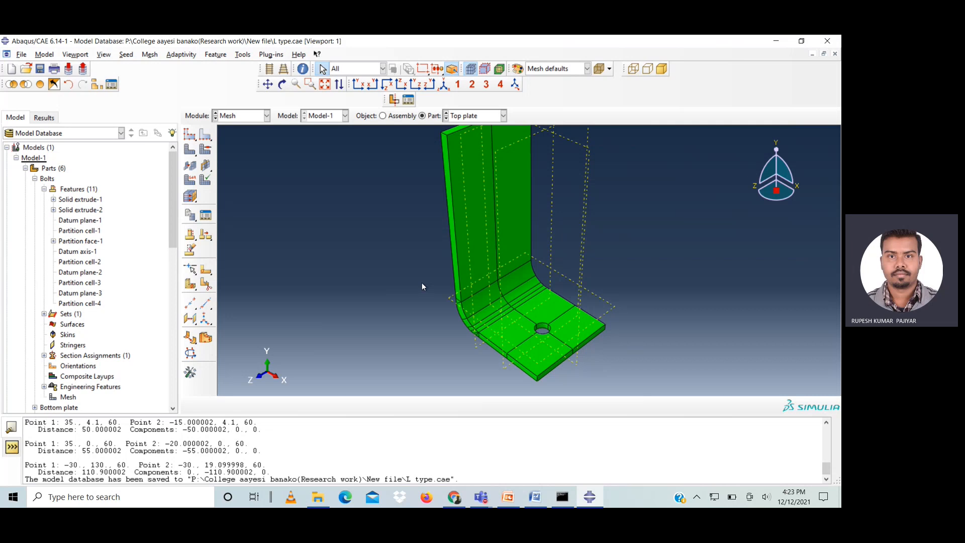
# - Switch the displayed part from the top plate to Bottom plate
pyautogui.click(487, 118)
pyautogui.click(477, 137)
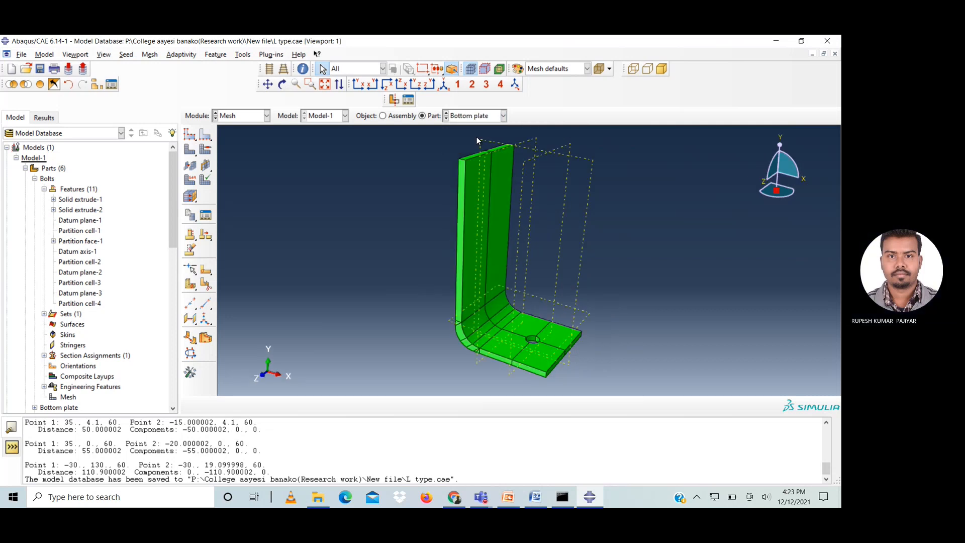
pyautogui.click(282, 84)
pyautogui.moveTo(519, 295); pyautogui.dragTo(476, 299)
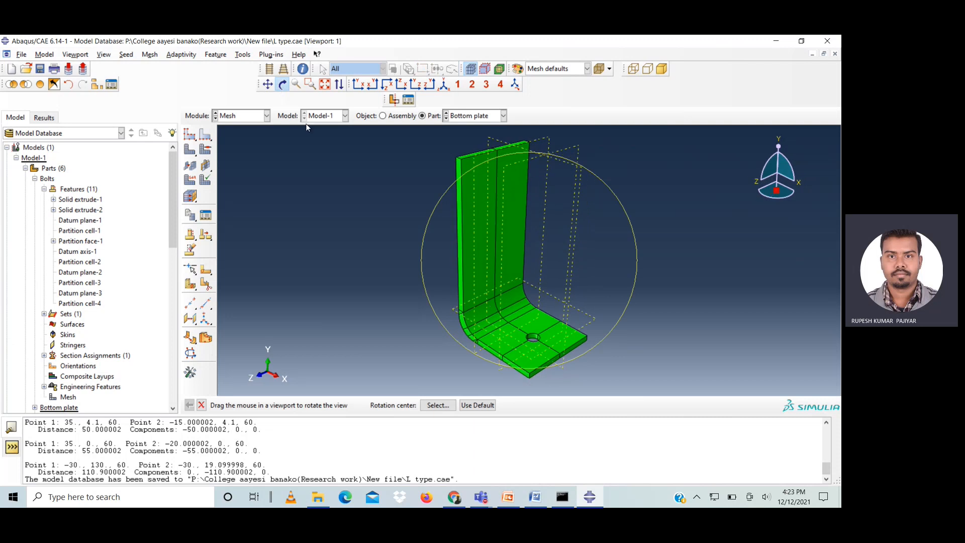
pyautogui.click(284, 86)
pyautogui.scroll(3, 528, 348)
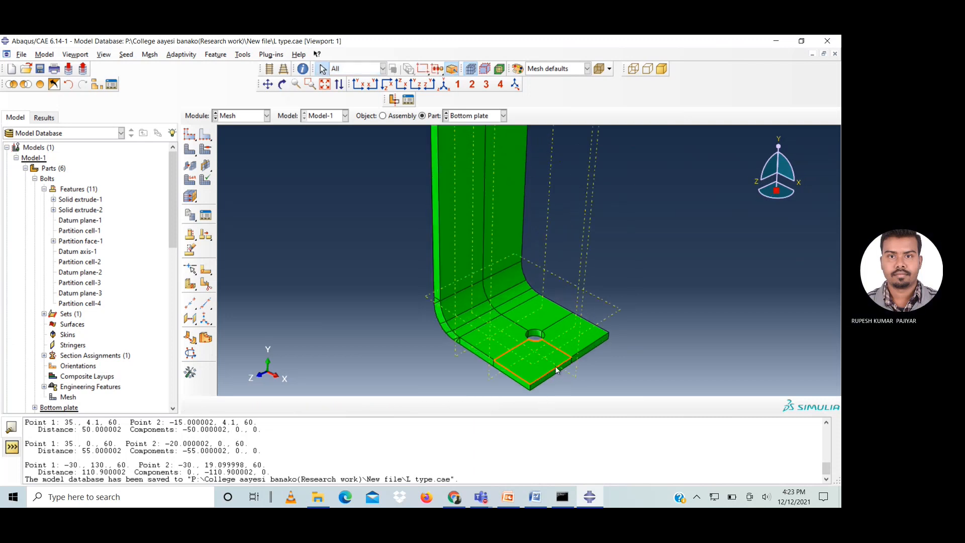
# - Start a face-partition sketch on the front quadrant between the hole and the bend, with the leg's far side edge vertical and on the right
pyautogui.click(206, 270)
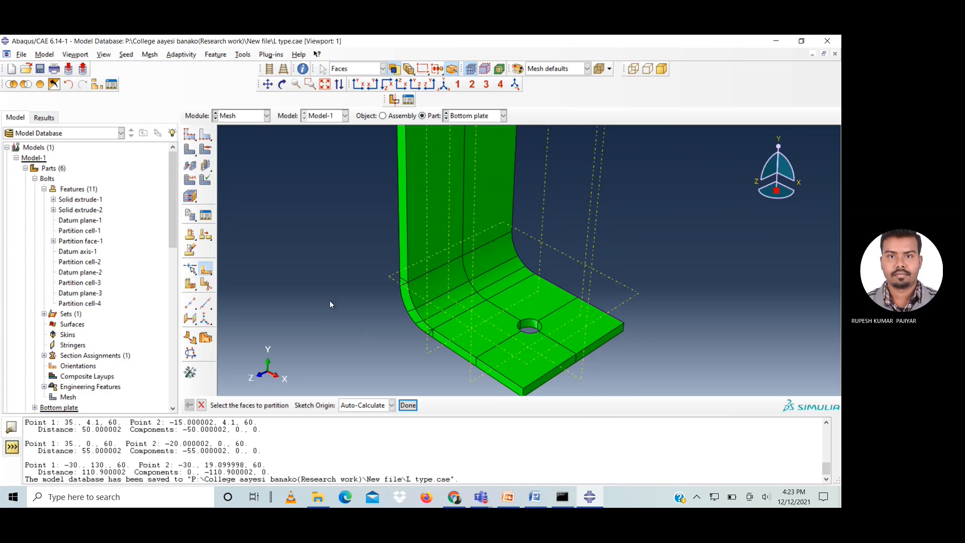
pyautogui.click(487, 328)
pyautogui.click(408, 406)
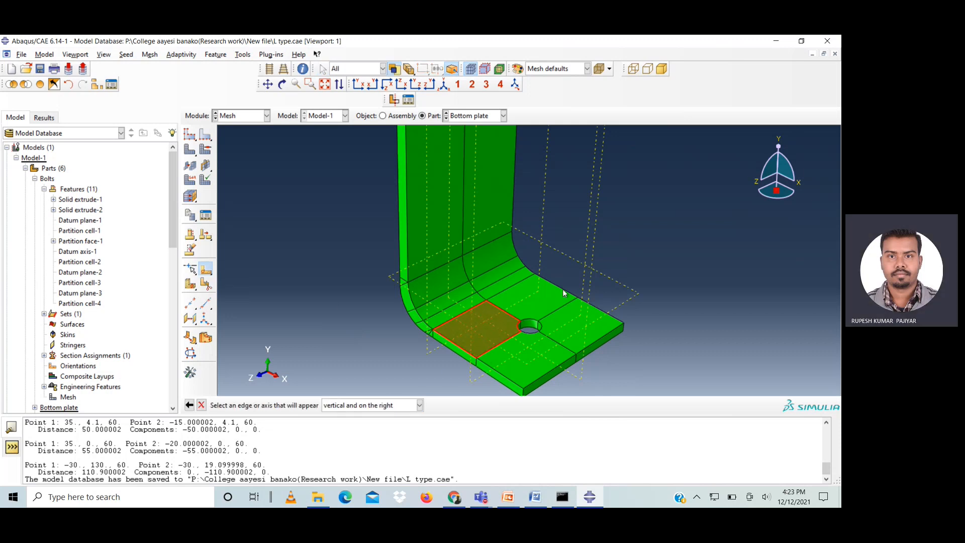
pyautogui.click(563, 290)
pyautogui.click(324, 84)
# - Sketch a circle concentric with the bolt hole, with a radius of about 10.6
pyautogui.click(190, 135)
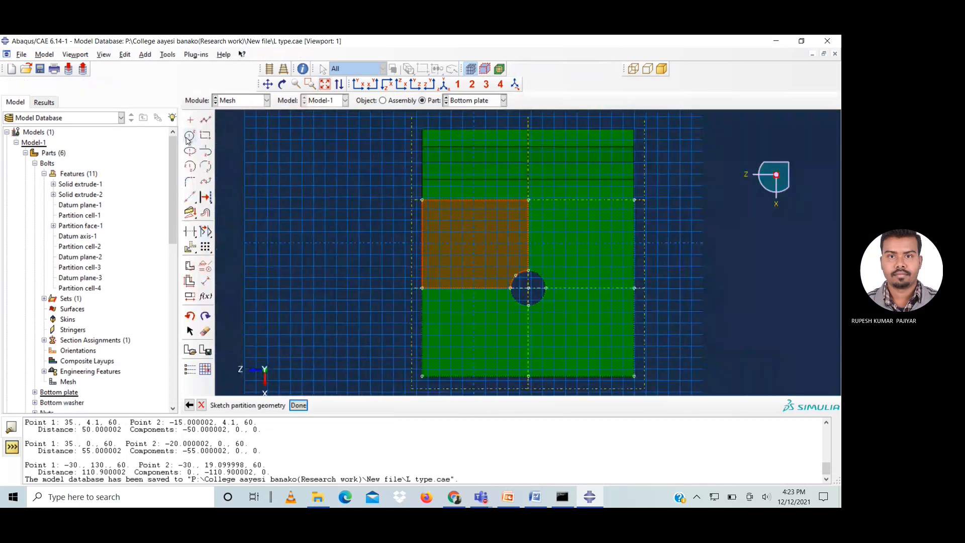
pyautogui.click(531, 288)
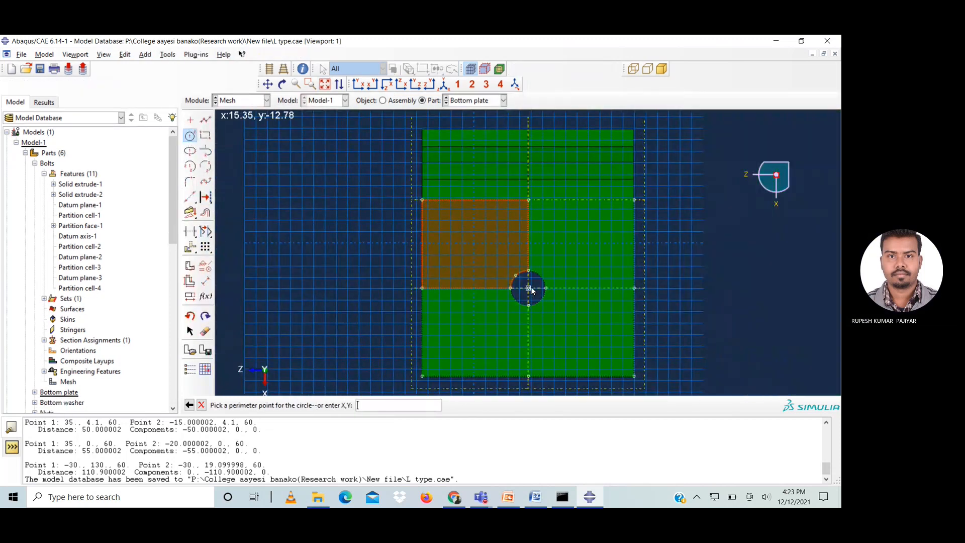
pyautogui.click(564, 289)
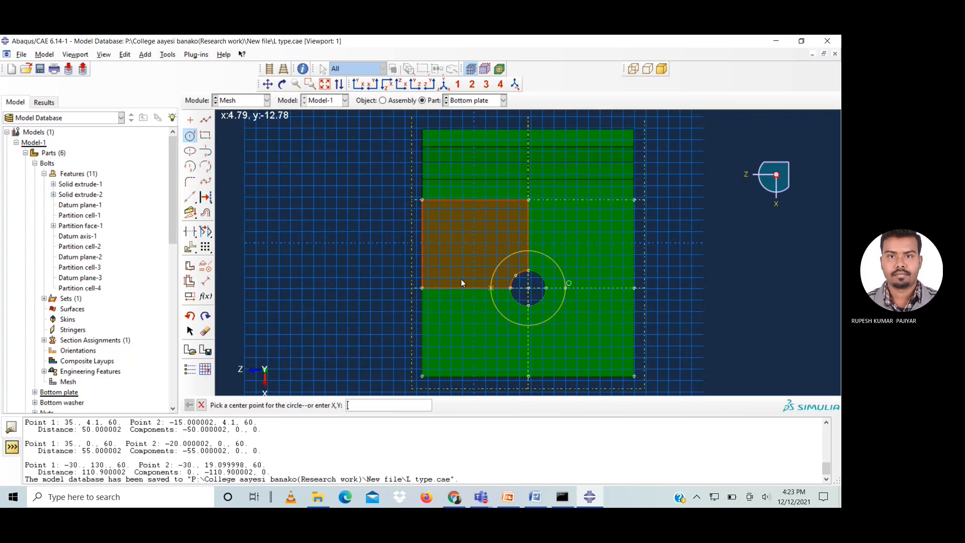
# - Set the sketched circle's radius to 7 and finish the face partition on the front quadrant beside the bend
pyautogui.click(205, 280)
pyautogui.click(552, 259)
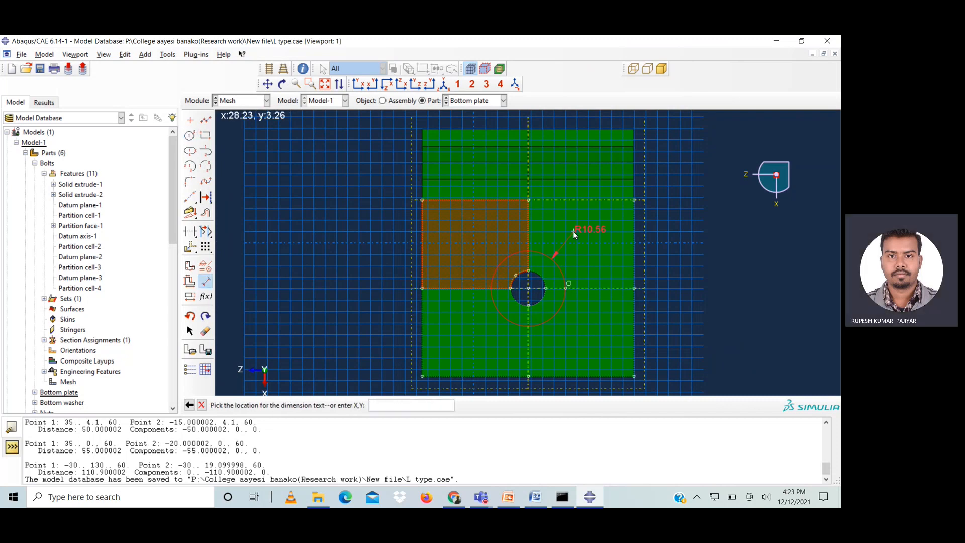
pyautogui.click(574, 231)
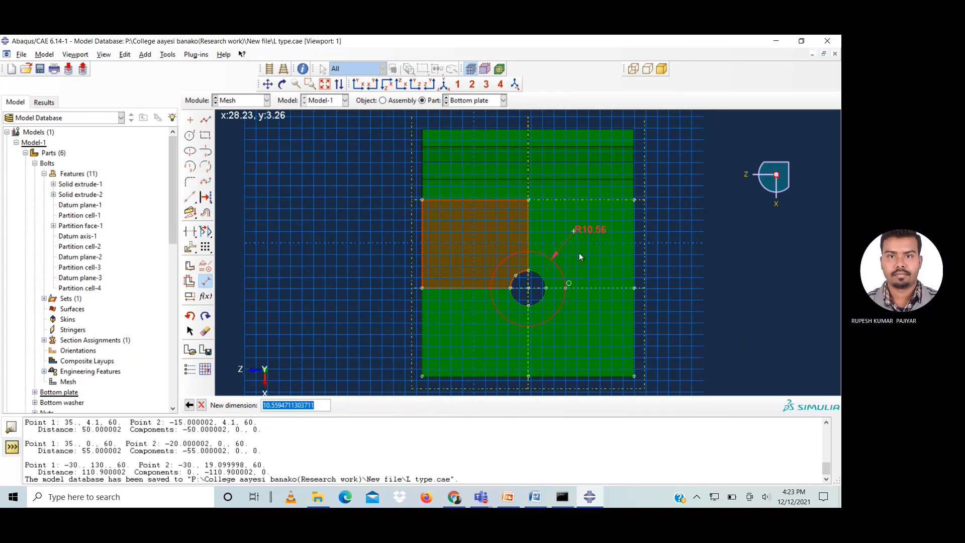
pyautogui.write('7')
pyautogui.press('Return')
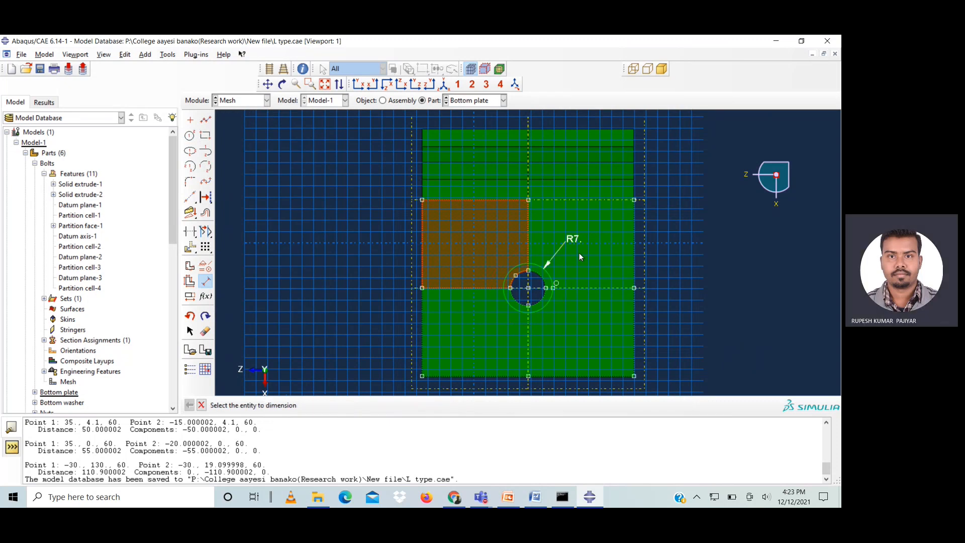
pyautogui.click(202, 406)
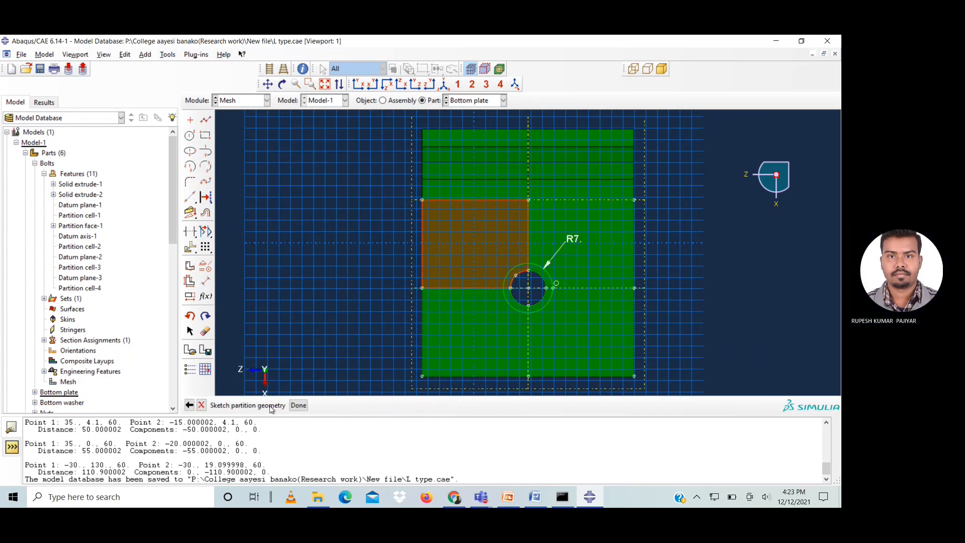
pyautogui.click(298, 406)
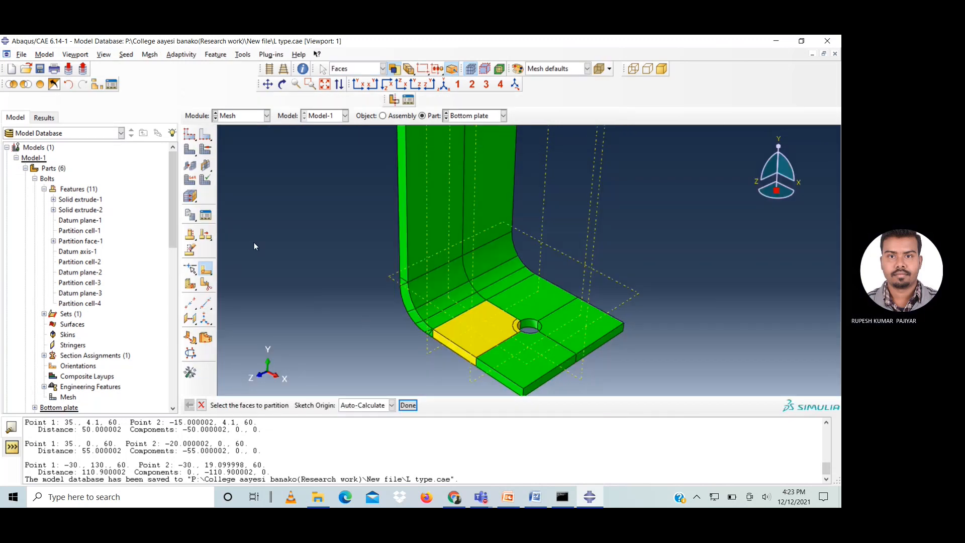
# - Partition the rear quadrant beside the bend with a circle concentric with the hole through the existing arc's end, far side edge vertical and on the right
pyautogui.click(528, 301)
pyautogui.middleClick(548, 301)
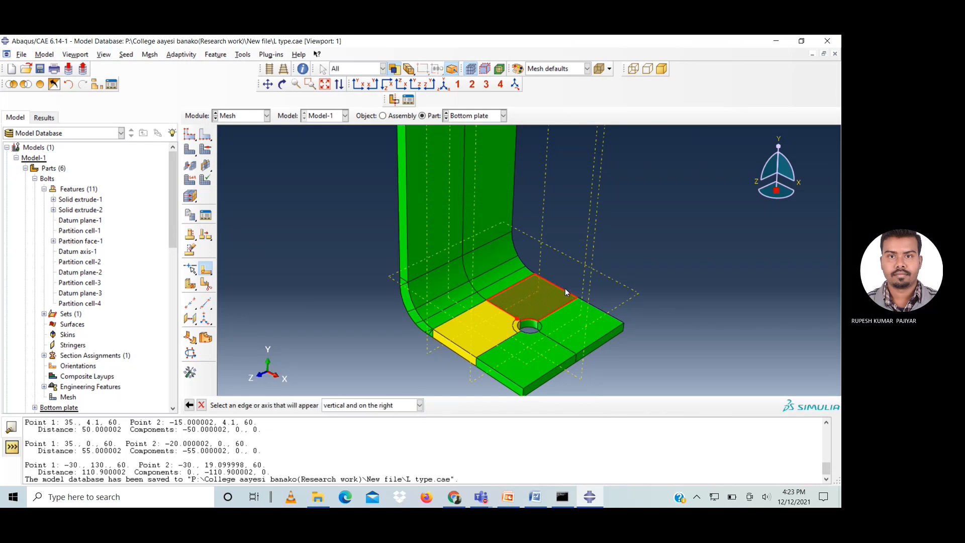
pyautogui.click(565, 288)
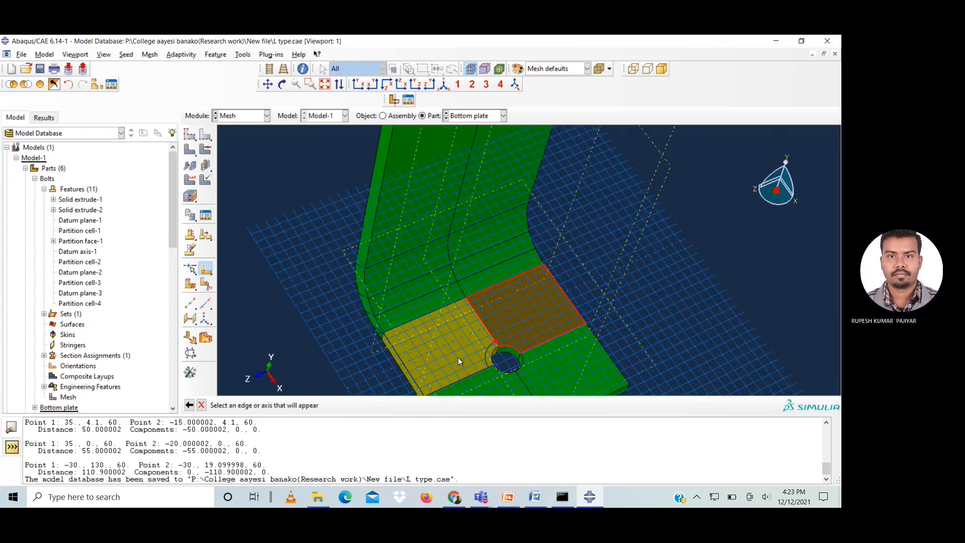
pyautogui.click(325, 84)
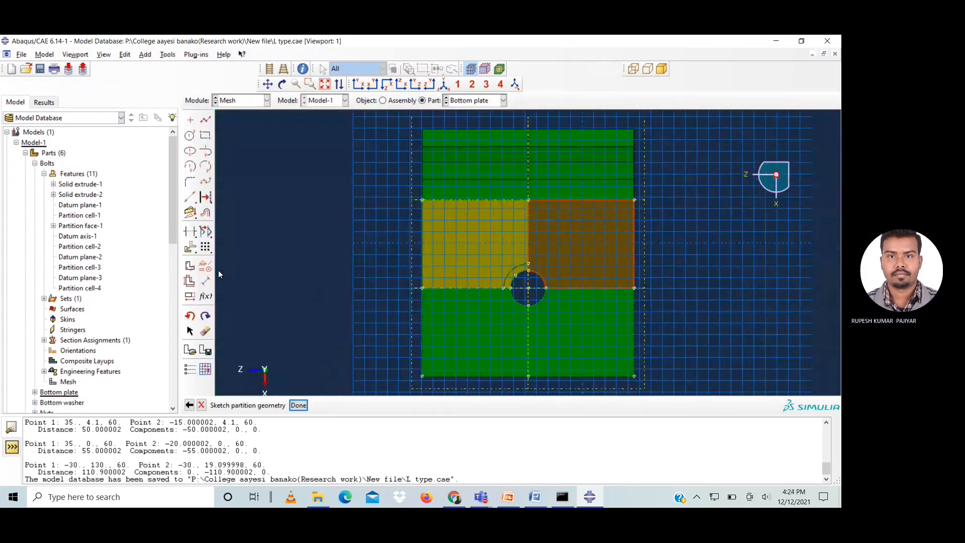
pyautogui.click(189, 135)
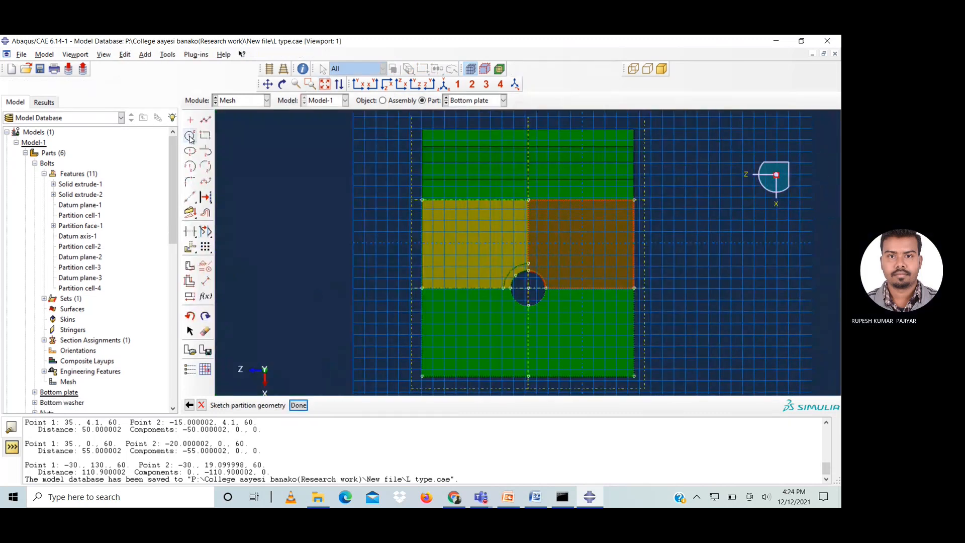
pyautogui.click(529, 288)
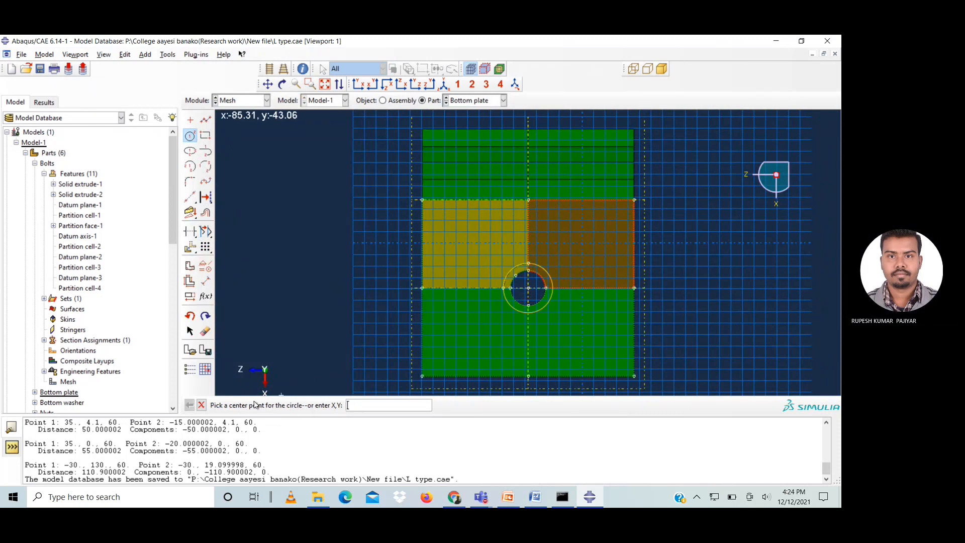
pyautogui.click(202, 407)
pyautogui.click(298, 406)
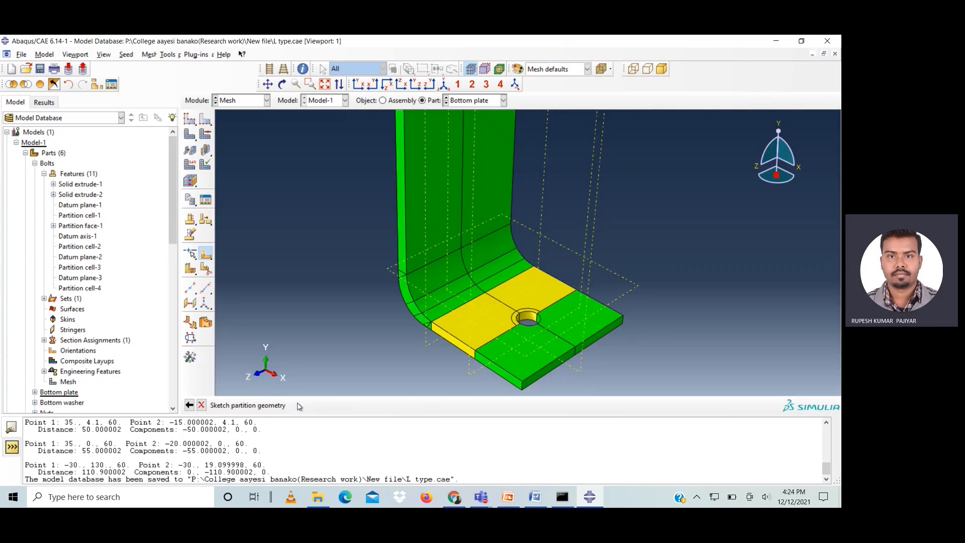
# - Partition the rear quadrant at the leg's free end with a hole-centred circle through the existing arc's end, far side edge vertical and on the right
pyautogui.click(569, 331)
pyautogui.middleClick(588, 324)
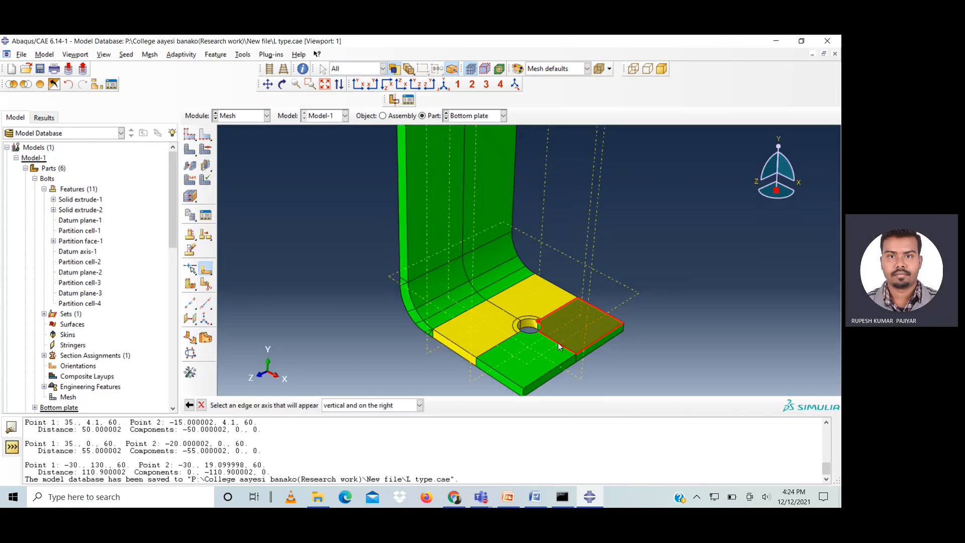
pyautogui.click(607, 313)
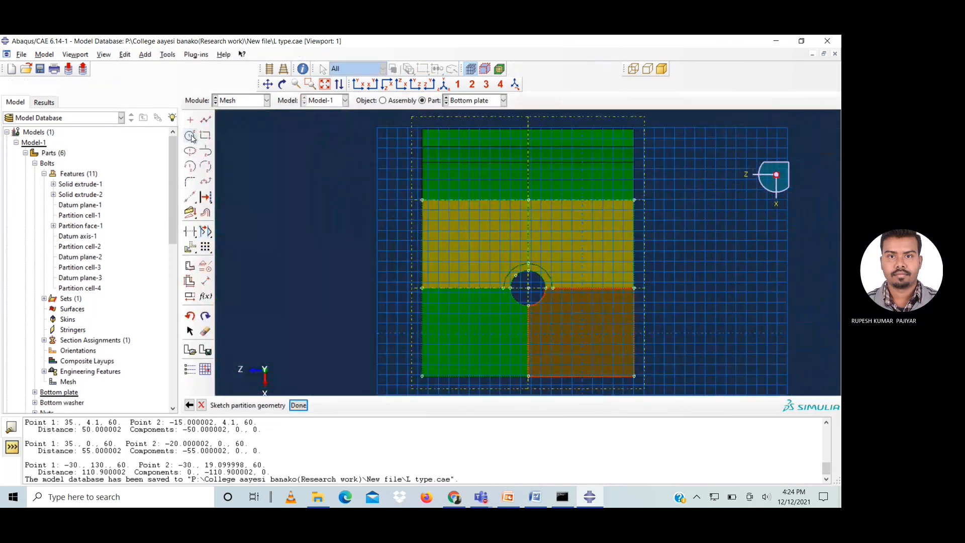
pyautogui.click(527, 290)
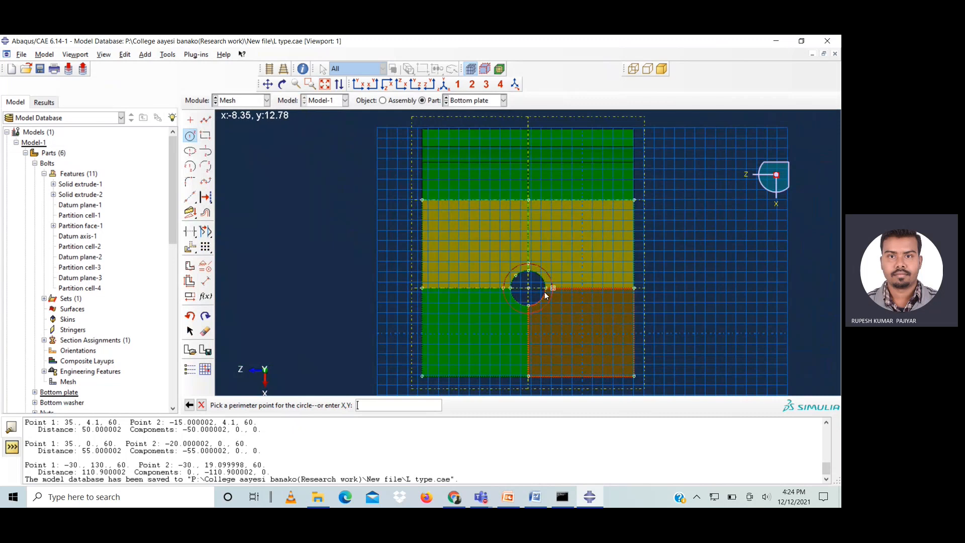
pyautogui.click(552, 288)
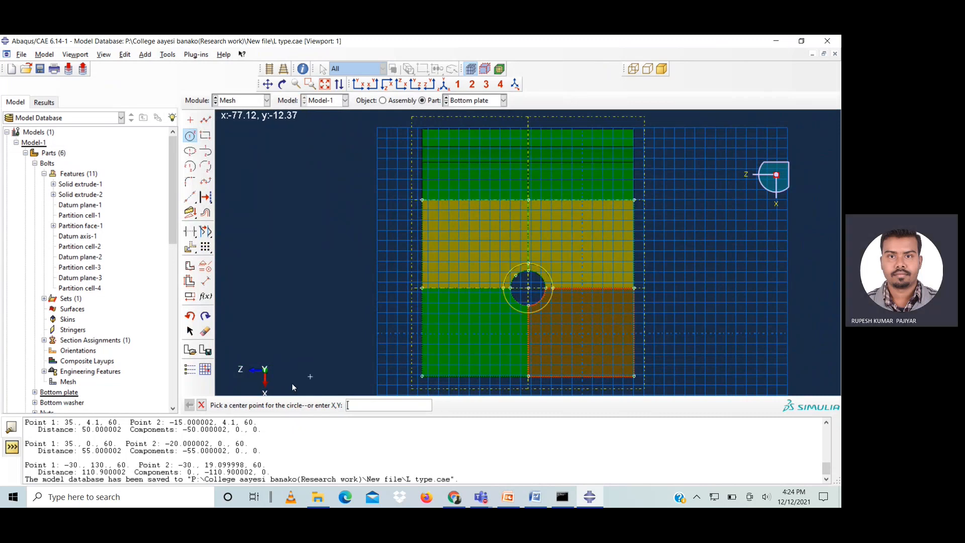
pyautogui.click(201, 405)
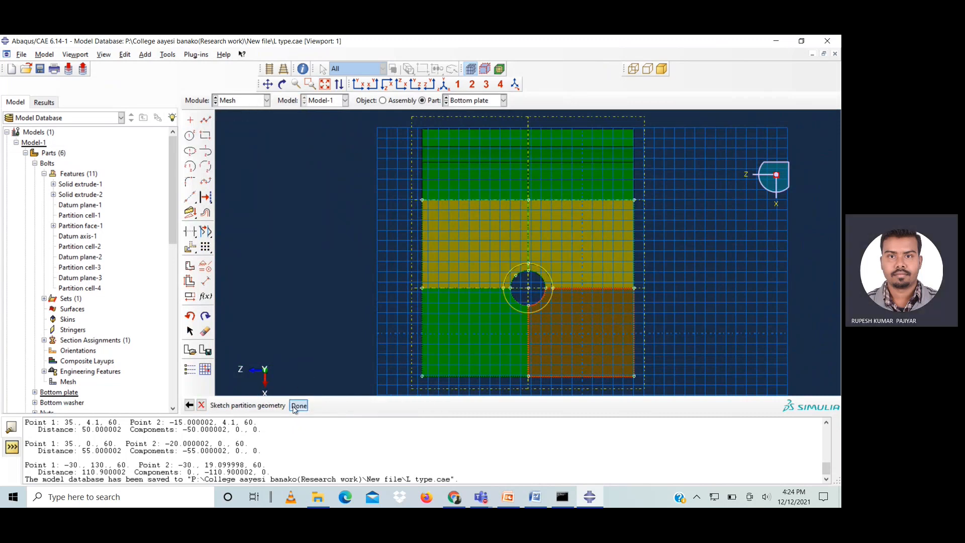
pyautogui.click(297, 406)
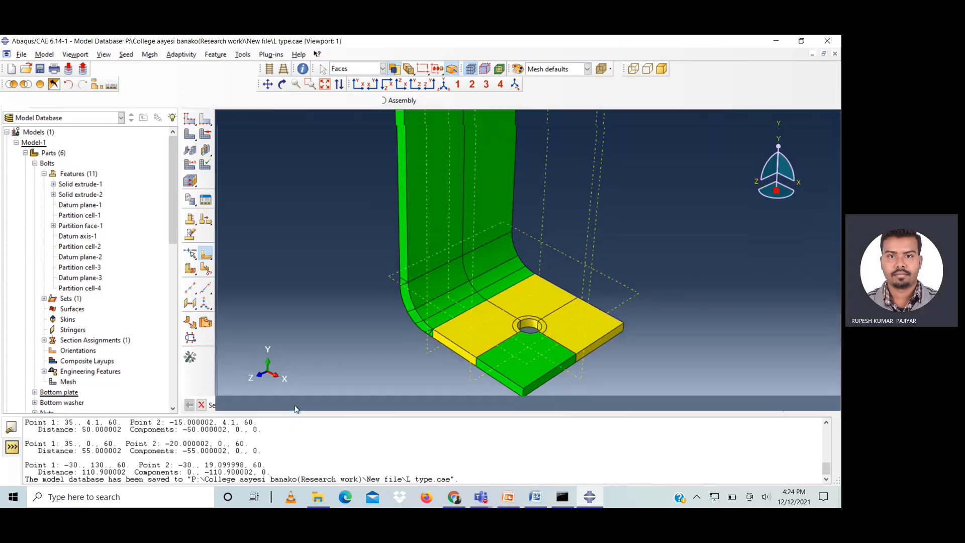
# - Partition the remaining front quadrant with a matching hole-centred circle, its front side edge vertical and on the right, and end face partitioning
pyautogui.click(521, 366)
pyautogui.click(407, 405)
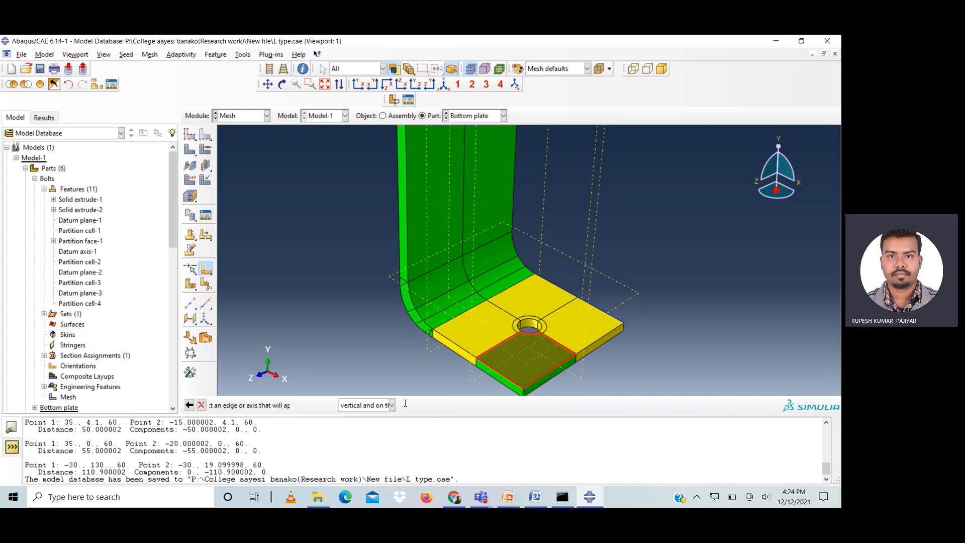
pyautogui.click(511, 382)
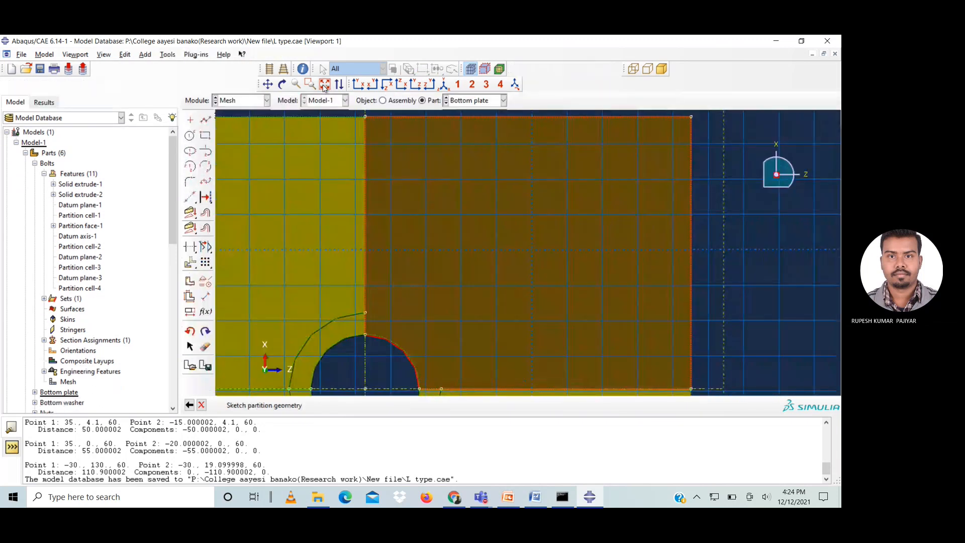
pyautogui.click(190, 136)
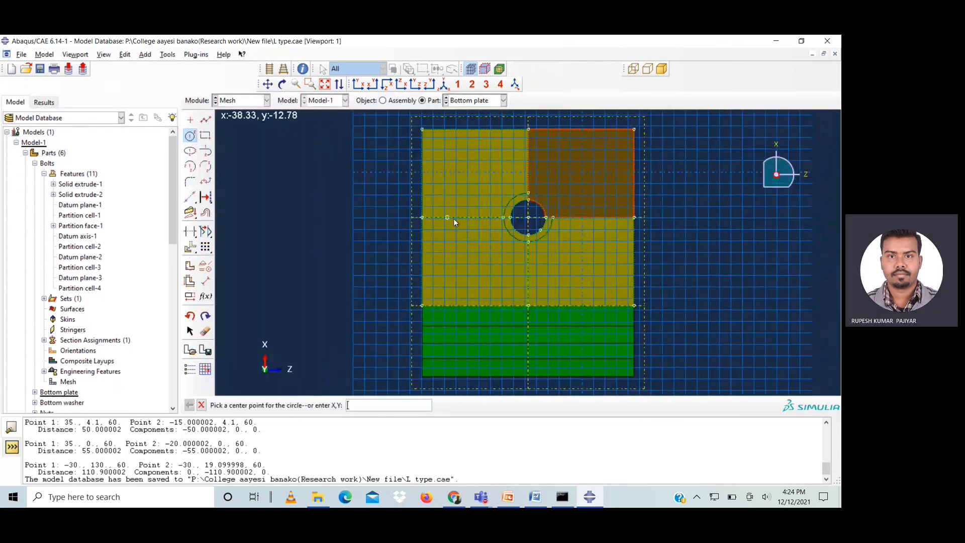
pyautogui.click(529, 218)
pyautogui.click(553, 217)
pyautogui.click(201, 405)
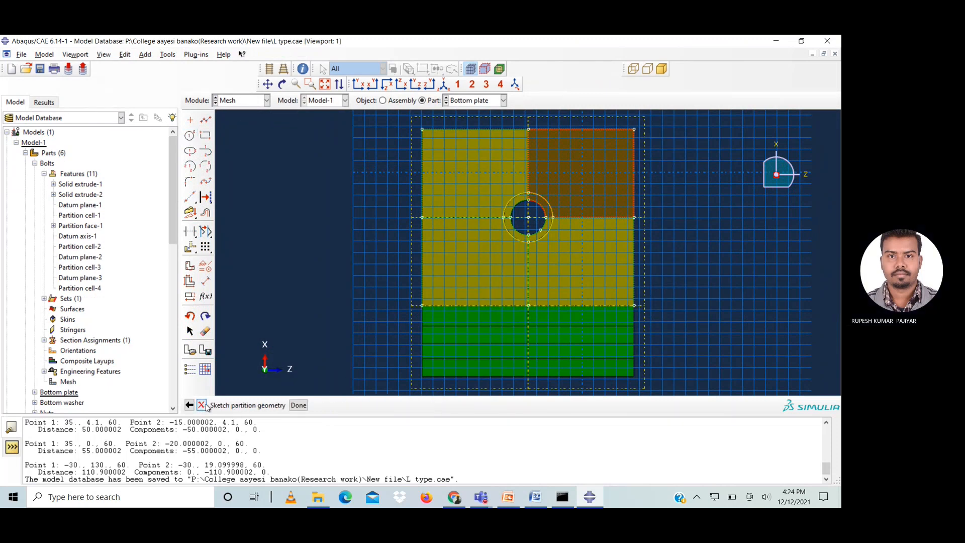
pyautogui.click(299, 406)
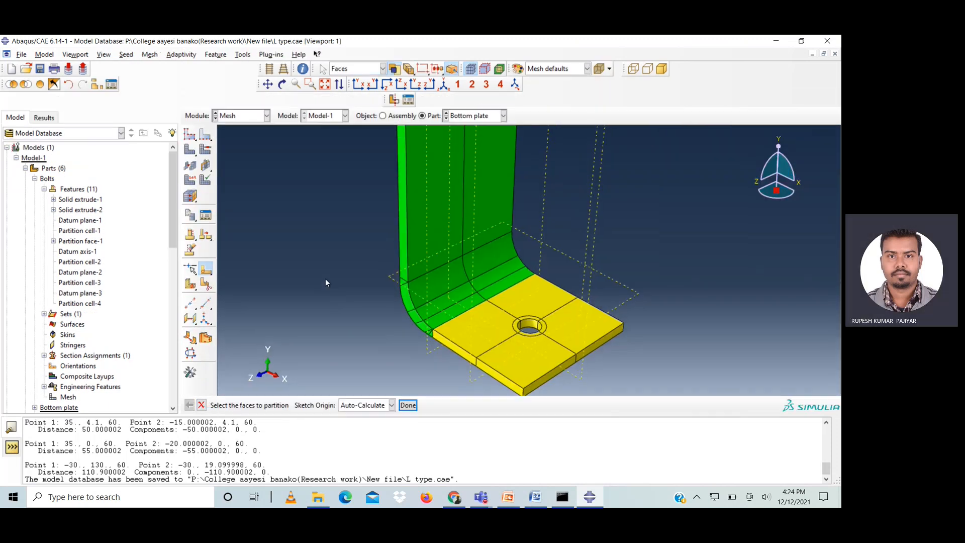
pyautogui.click(407, 405)
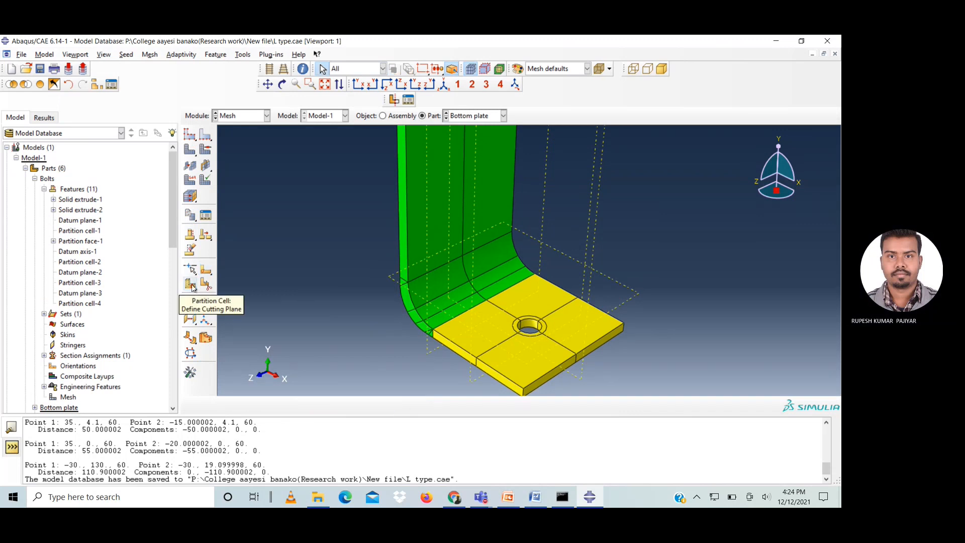
# - Start an extrude/sweep-edges cell partition on the lower leg's cells and choose the full circle around the bolt hole by edge angle
pyautogui.moveTo(192, 287); pyautogui.dragTo(216, 294)
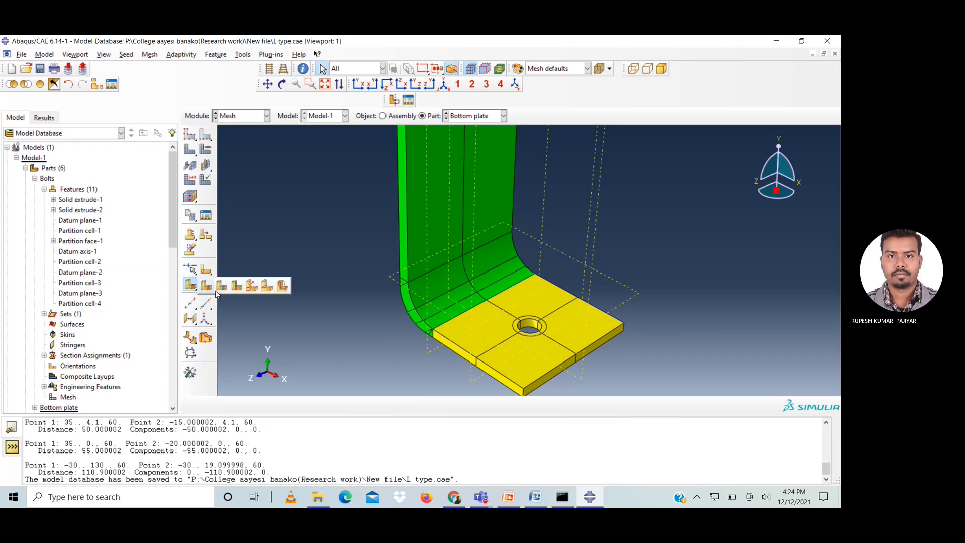
pyautogui.click(252, 291)
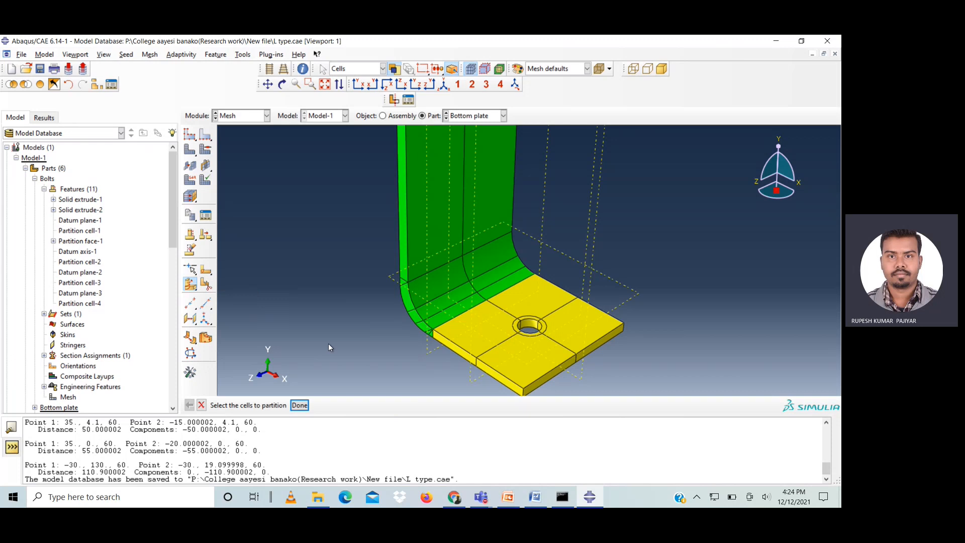
pyautogui.moveTo(466, 282); pyautogui.dragTo(646, 371)
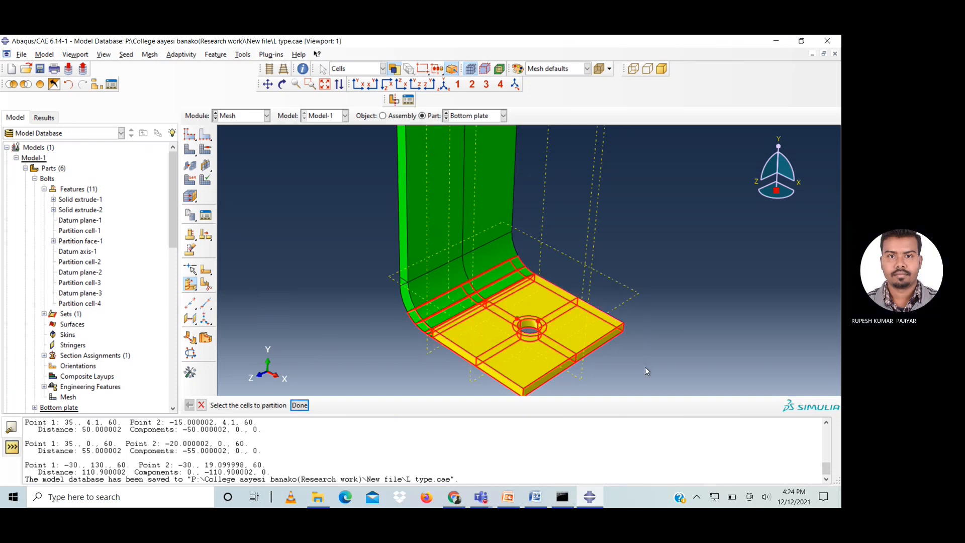
pyautogui.click(298, 406)
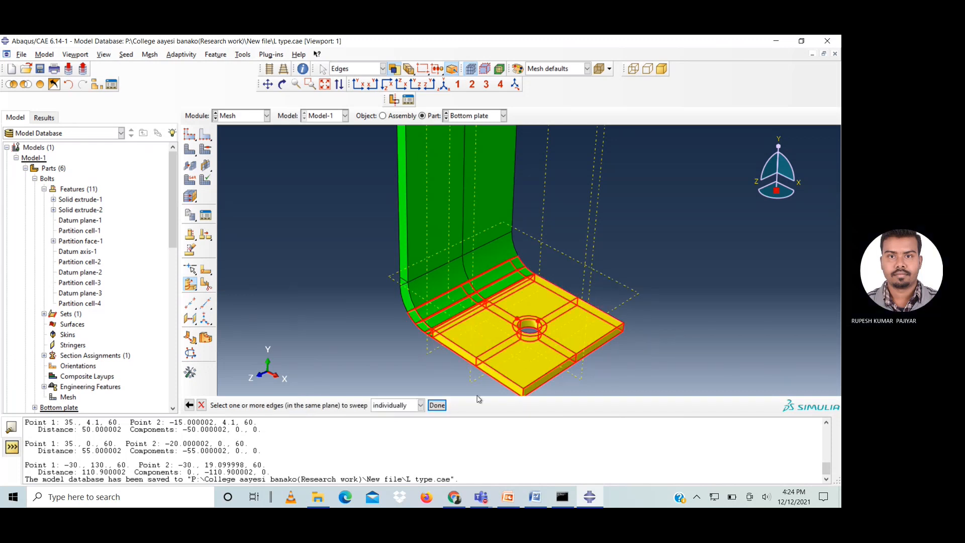
pyautogui.click(421, 405)
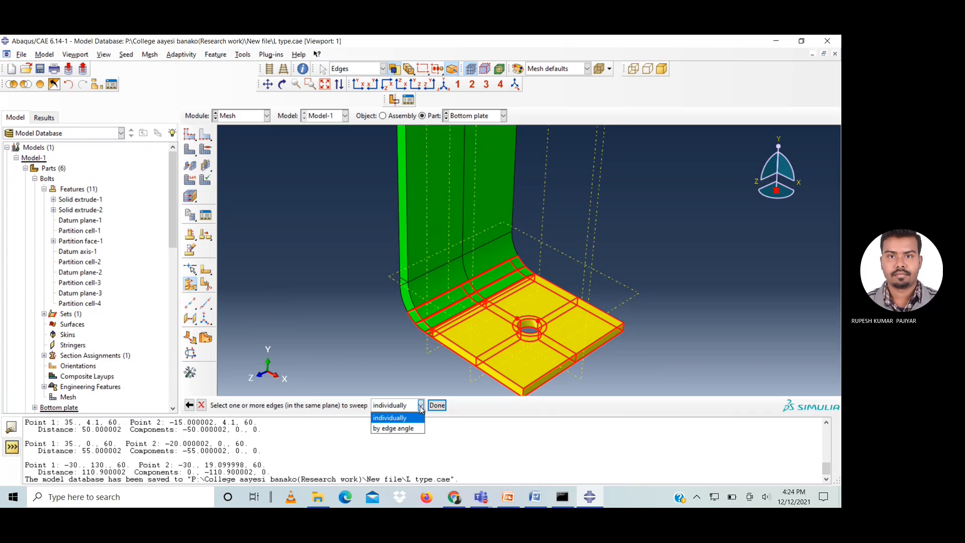
pyautogui.click(397, 428)
pyautogui.scroll(4, 526, 342)
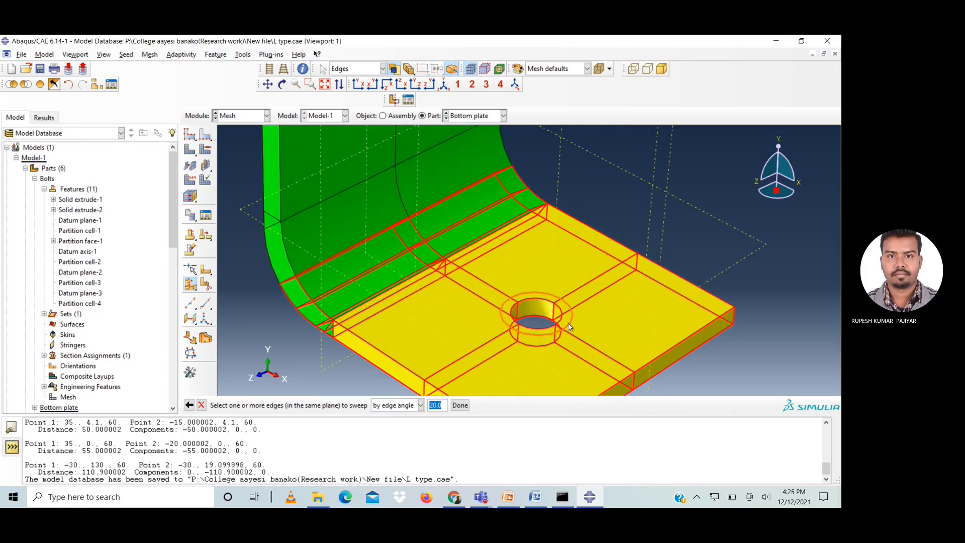
pyautogui.click(568, 324)
pyautogui.click(460, 405)
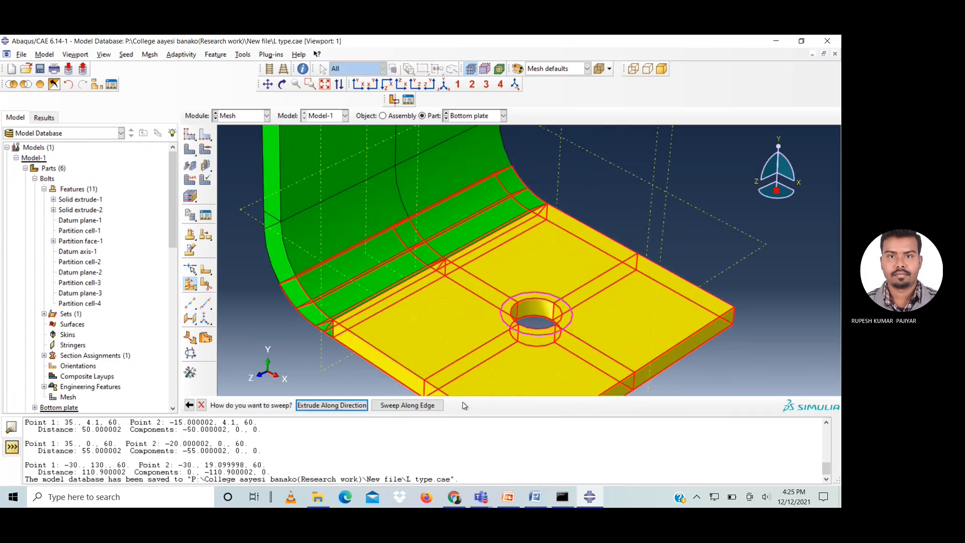
# - Extrude the circle along the leg's short vertical corner edge, downward through the thickness, and create the cell partition
pyautogui.click(338, 405)
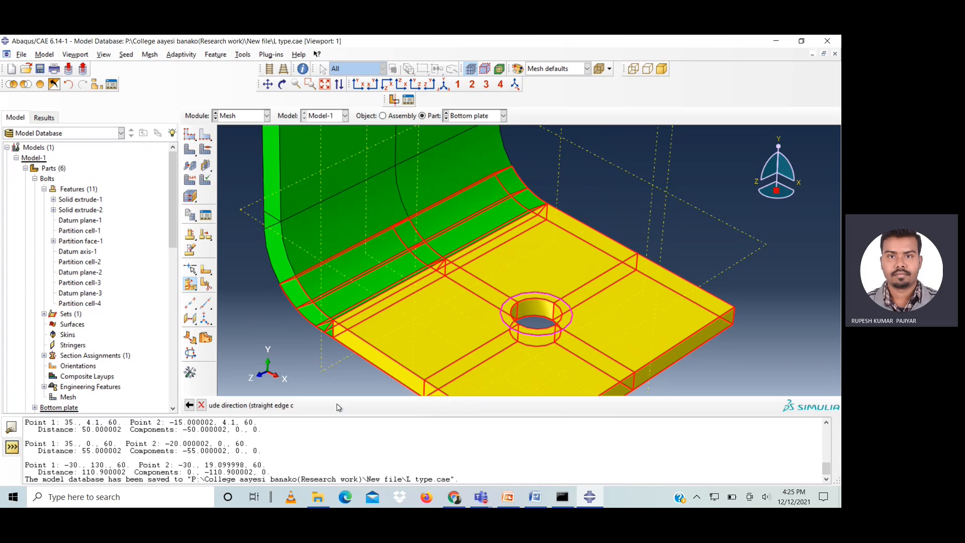
pyautogui.click(735, 318)
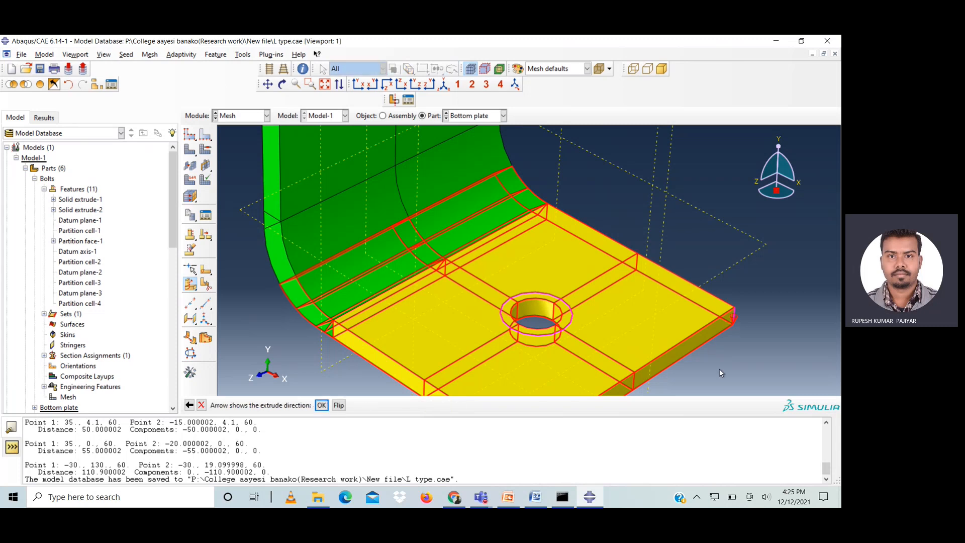
pyautogui.click(322, 406)
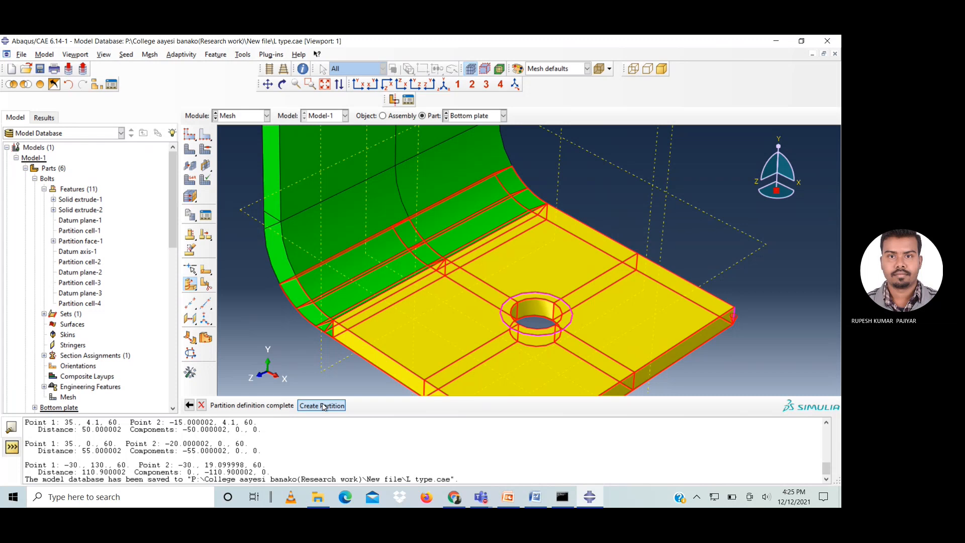
pyautogui.click(300, 405)
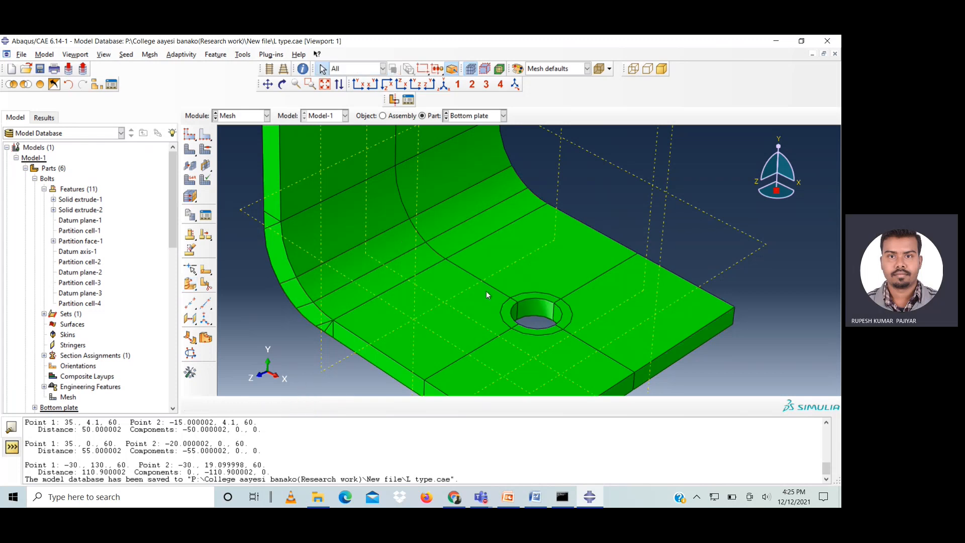
pyautogui.scroll(-3, 487, 290)
pyautogui.scroll(-1, 487, 291)
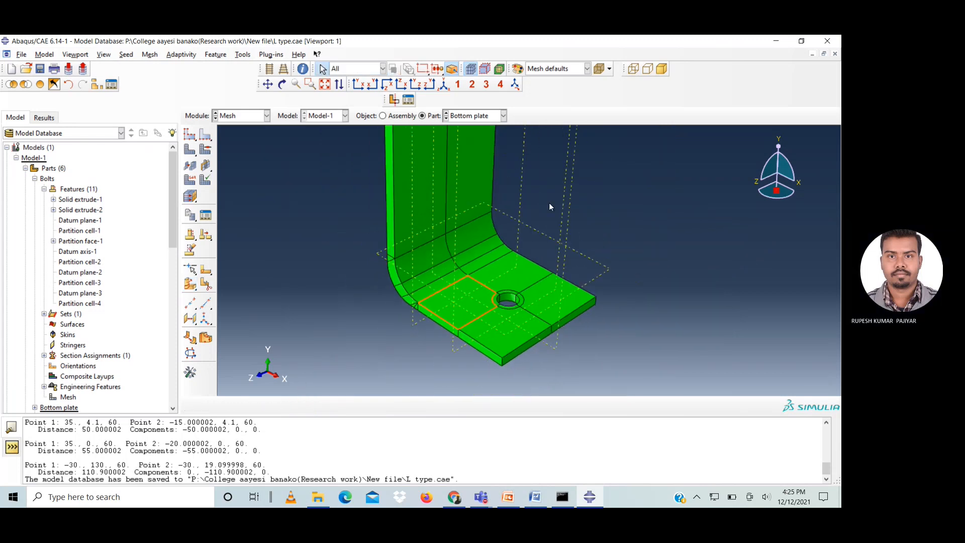
# - Switch to the Top plate and start a face partition sketch on the lower leg's front quadrant beside the bend, oriented by the far side edge
pyautogui.click(466, 118)
pyautogui.click(465, 171)
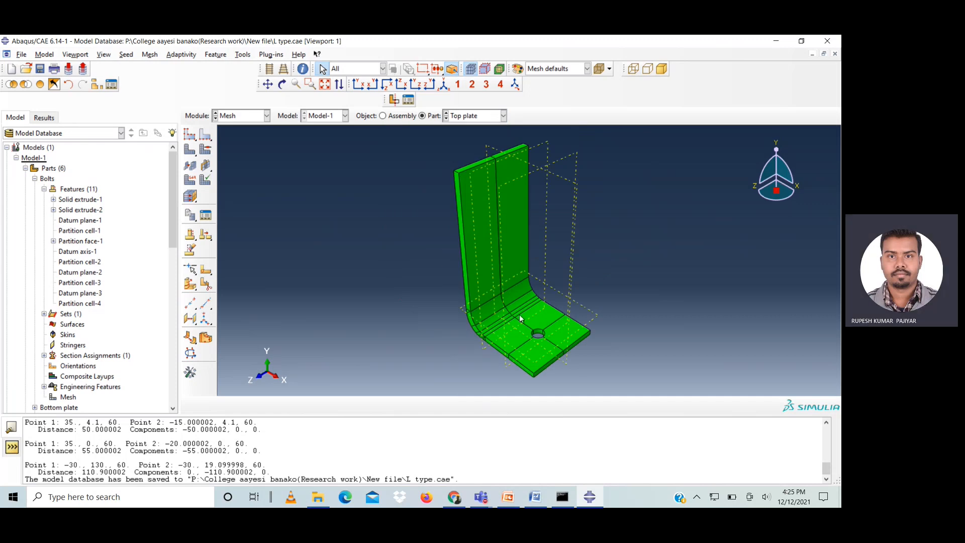
pyautogui.scroll(4, 554, 345)
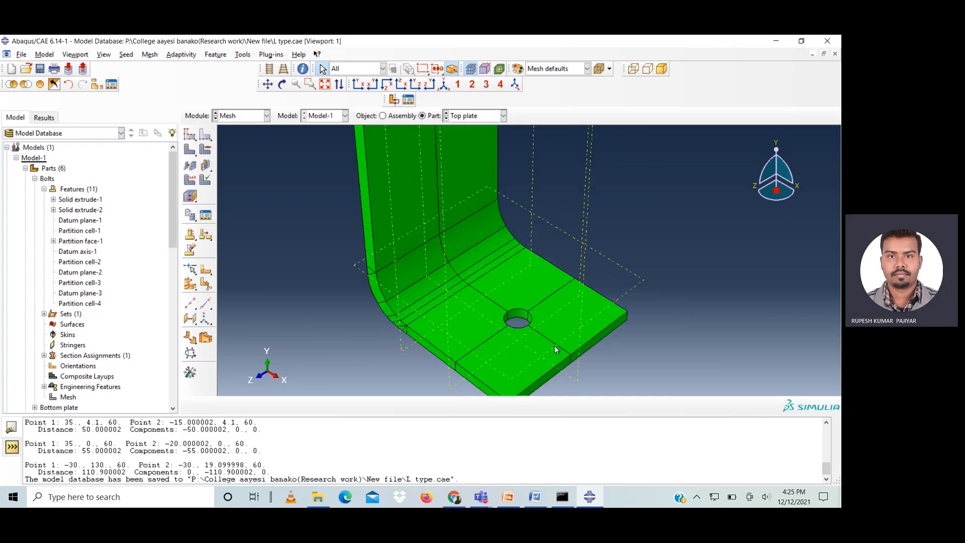
pyautogui.click(205, 271)
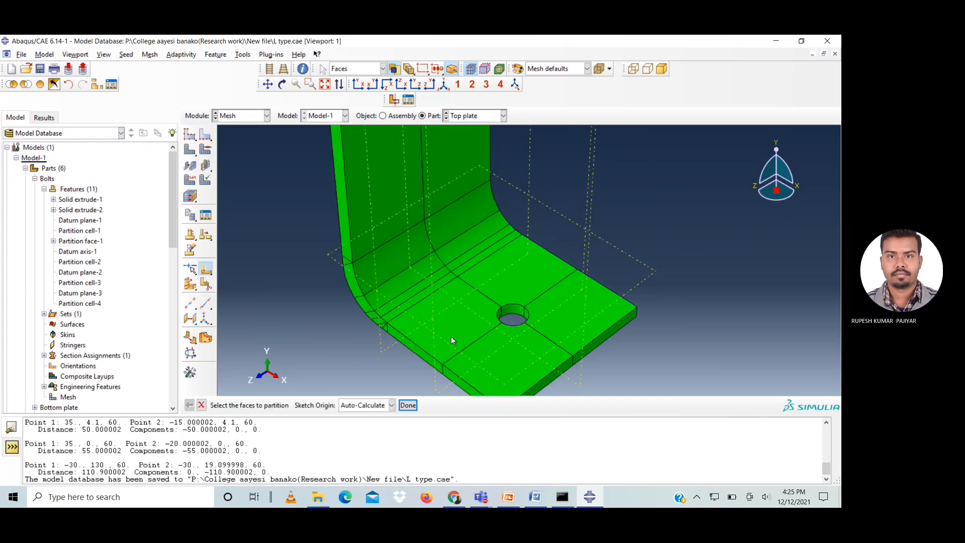
pyautogui.click(460, 328)
pyautogui.click(408, 405)
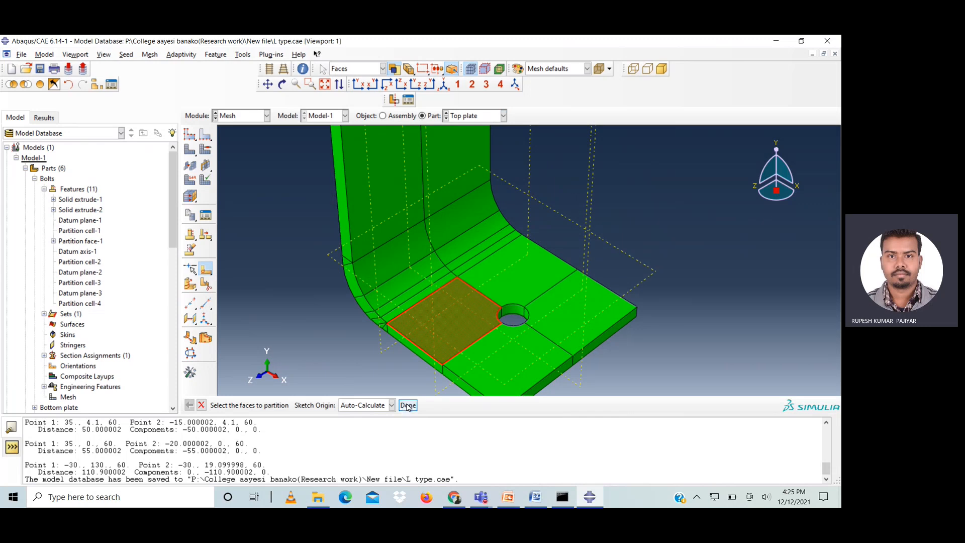
pyautogui.click(561, 261)
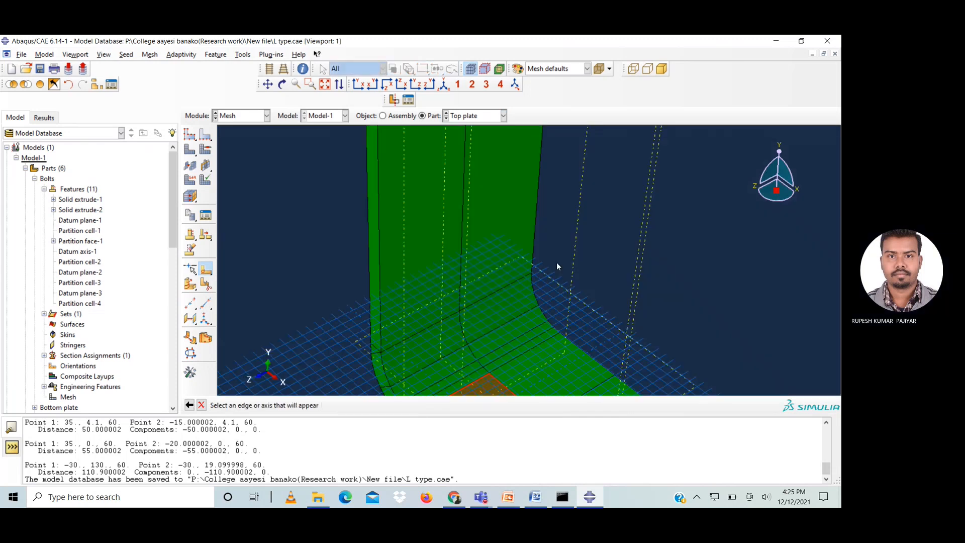
# - Sketch a circle centred on the bolt hole, set its radius to 7, and partition the face with it
pyautogui.click(189, 135)
pyautogui.click(528, 288)
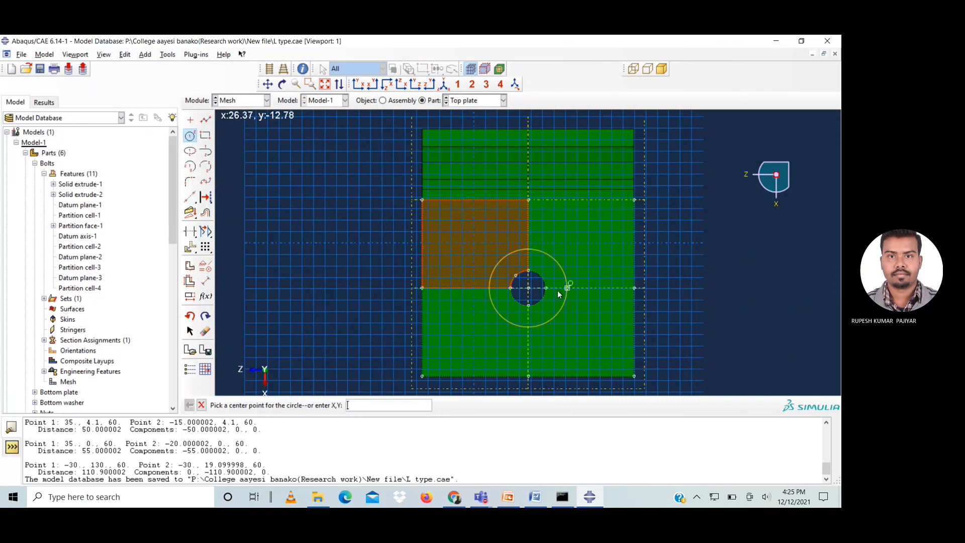
pyautogui.click(205, 281)
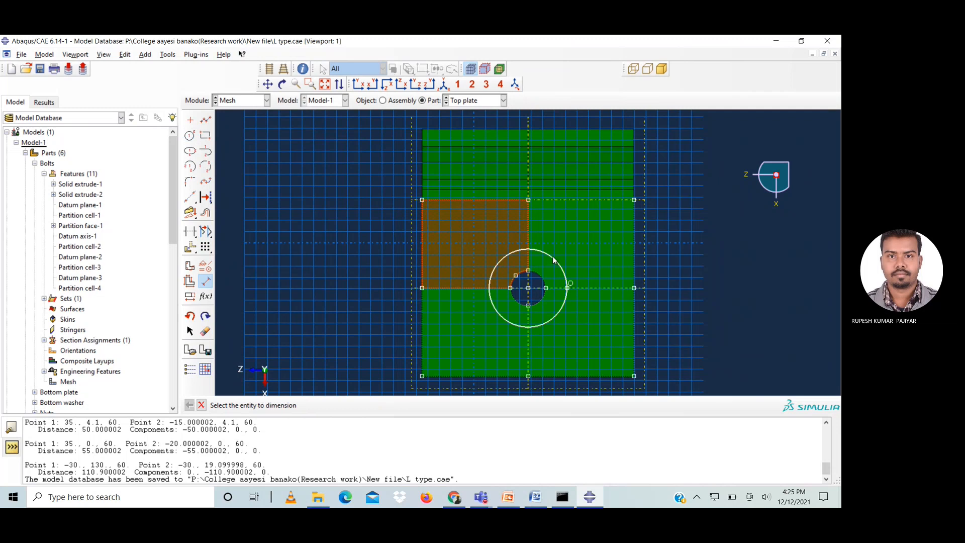
pyautogui.click(553, 260)
pyautogui.write('7')
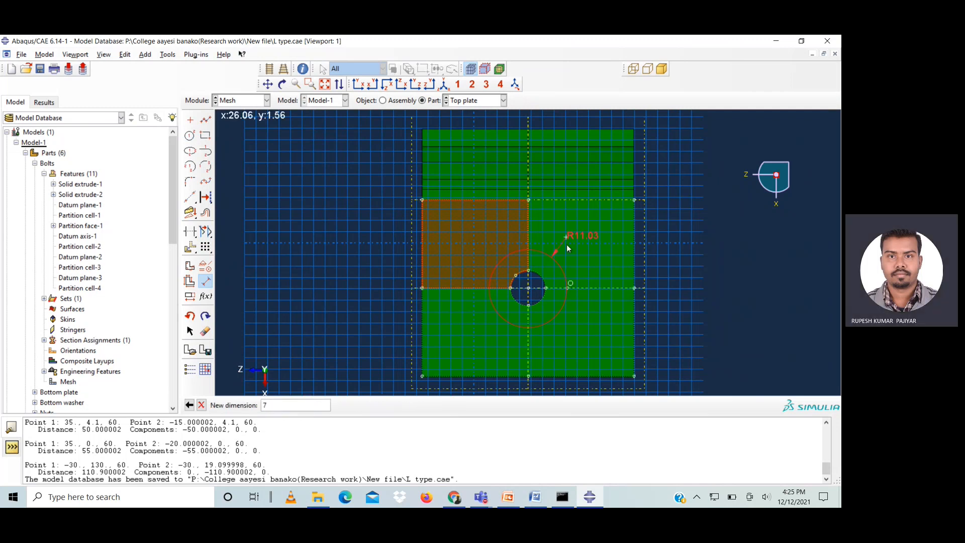
pyautogui.press('Return')
pyautogui.click(201, 406)
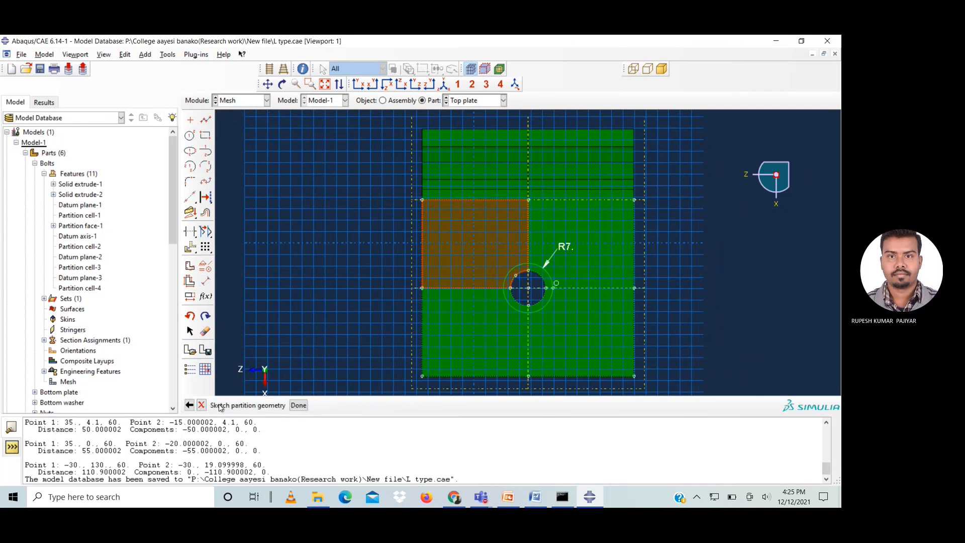
pyautogui.click(298, 405)
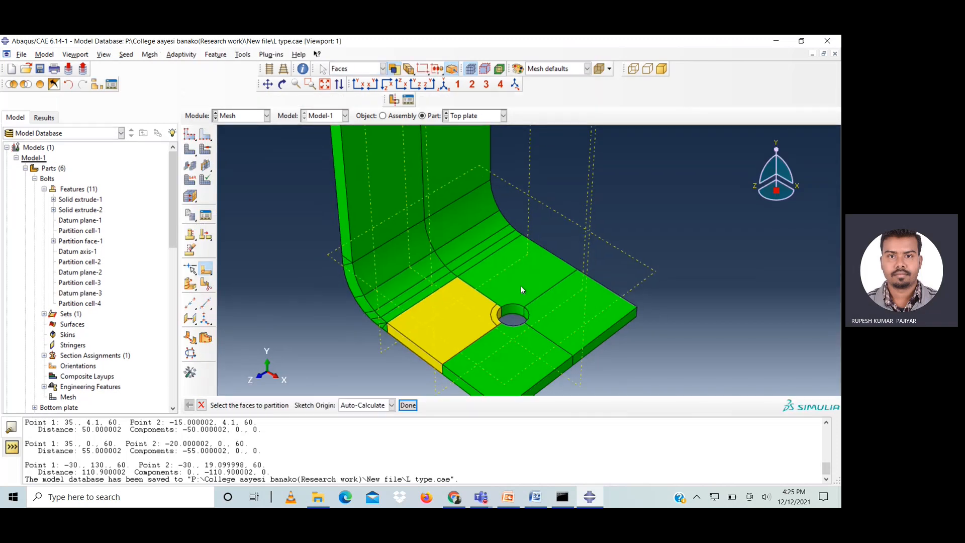
# - Partition the rear quadrant beside the bend with a hole-centred circle through the existing arc's end, far side edge vertical and on the right
pyautogui.click(520, 284)
pyautogui.click(407, 405)
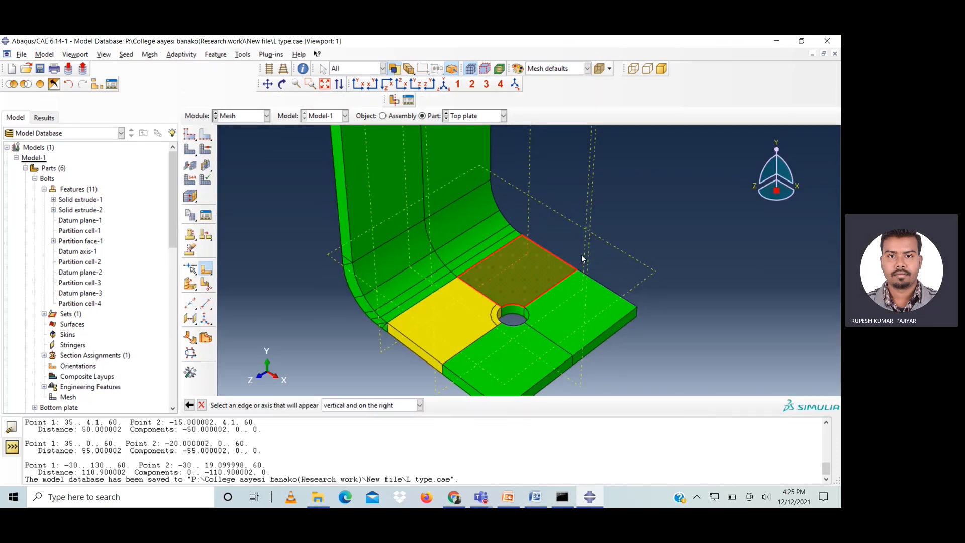
pyautogui.click(567, 262)
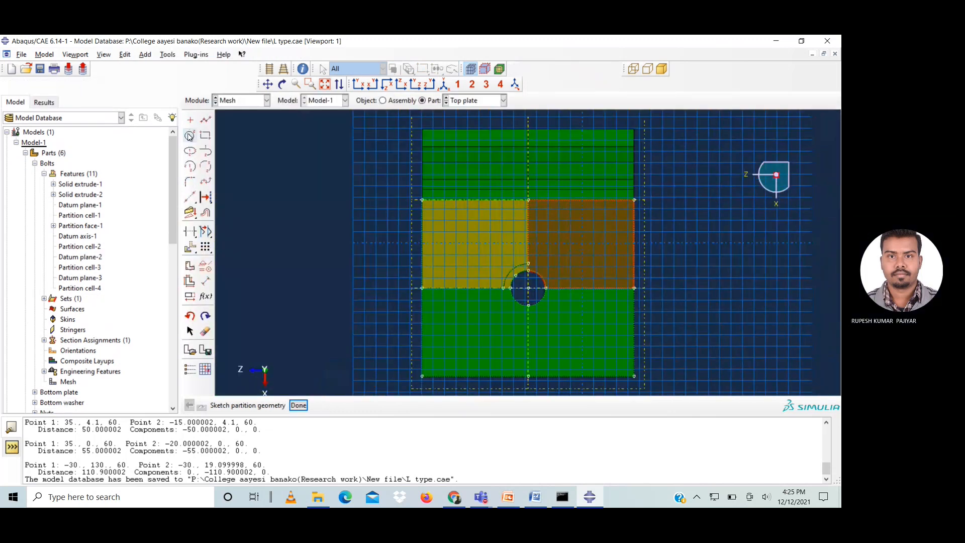
pyautogui.click(529, 288)
pyautogui.click(528, 263)
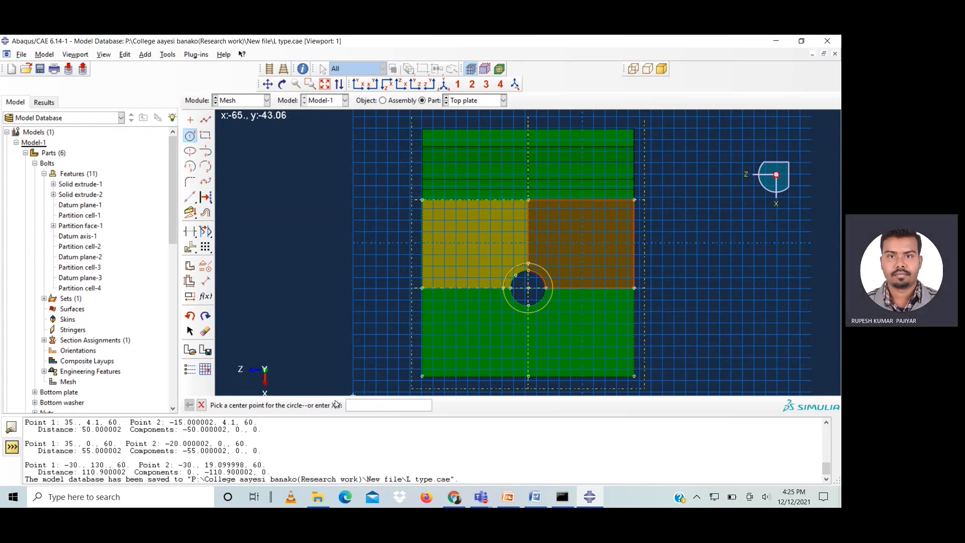
pyautogui.click(201, 405)
pyautogui.click(298, 405)
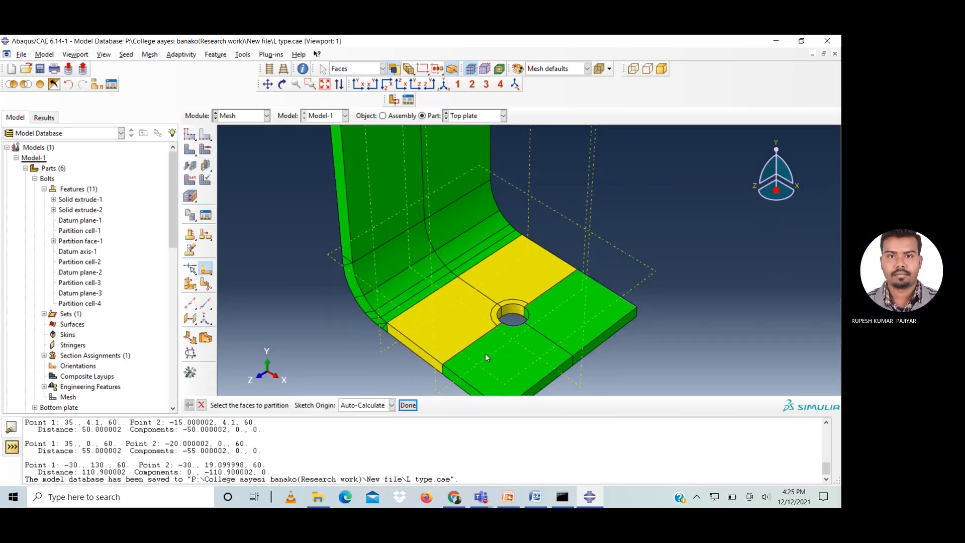
# - Partition the rear quadrant at the leg's free end with a matching hole-centred circle, using the far side edge for orientation
pyautogui.click(562, 333)
pyautogui.click(407, 406)
pyautogui.click(614, 291)
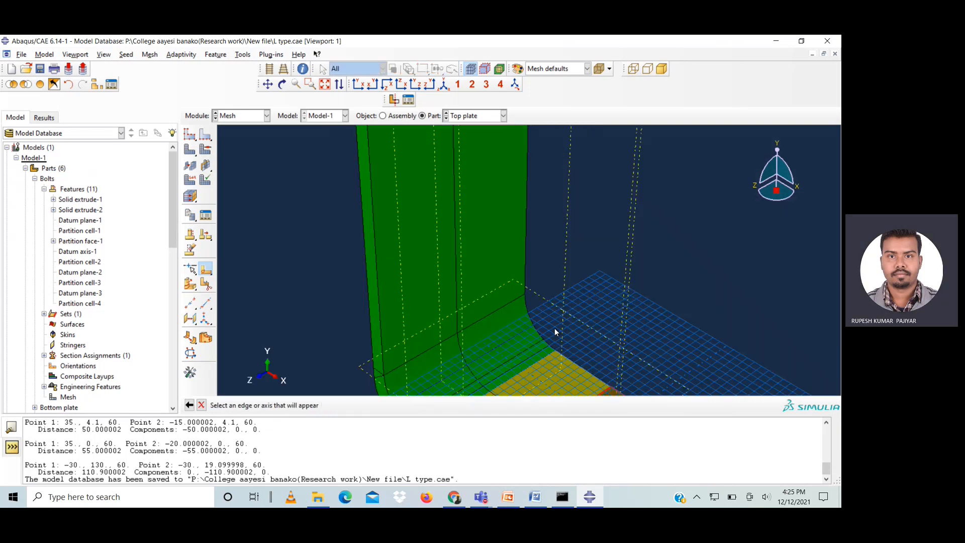
pyautogui.click(324, 84)
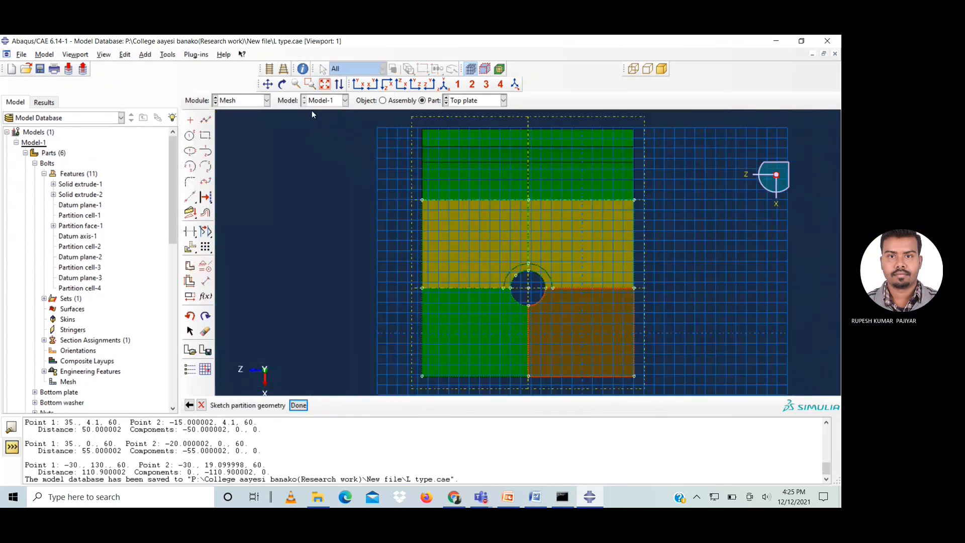
pyautogui.click(190, 135)
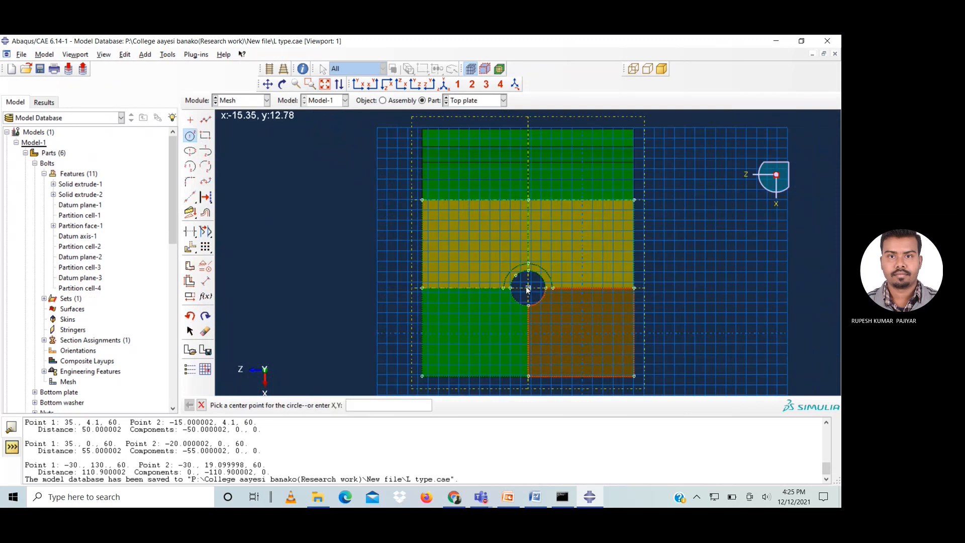
pyautogui.click(528, 288)
pyautogui.click(553, 286)
pyautogui.click(201, 405)
pyautogui.click(298, 405)
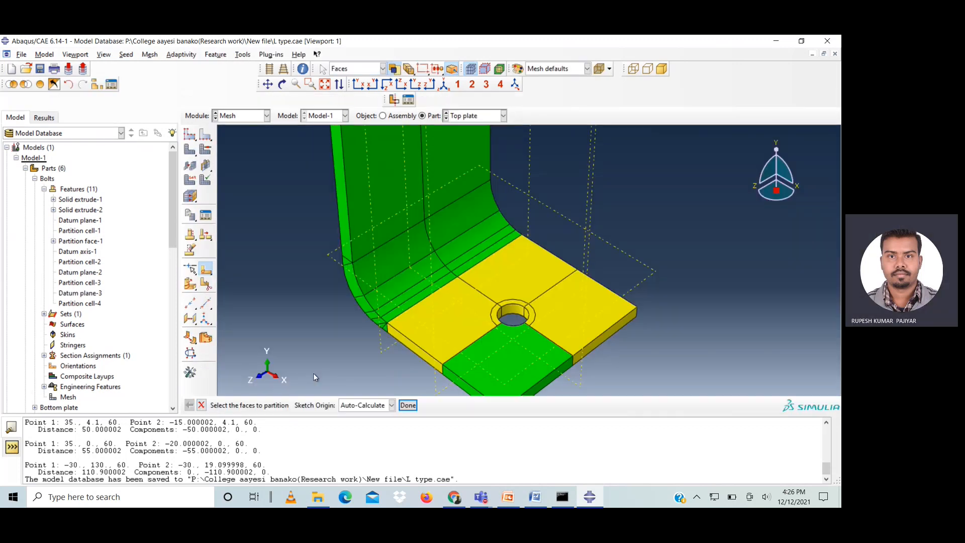
# - Partition the remaining front quadrant at the free end with a hole-centred circle through the existing arc's end, and finish face partitioning
pyautogui.click(508, 378)
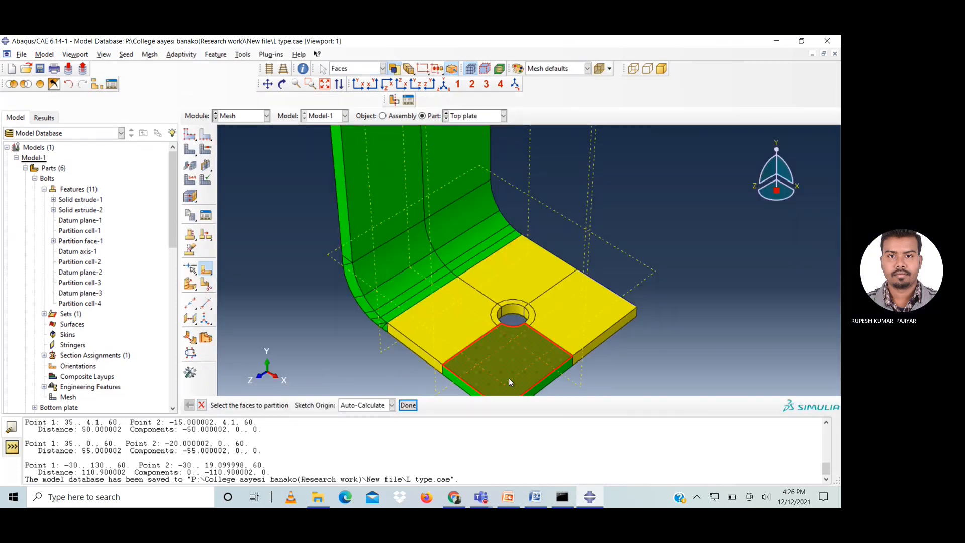
pyautogui.click(411, 408)
pyautogui.click(623, 298)
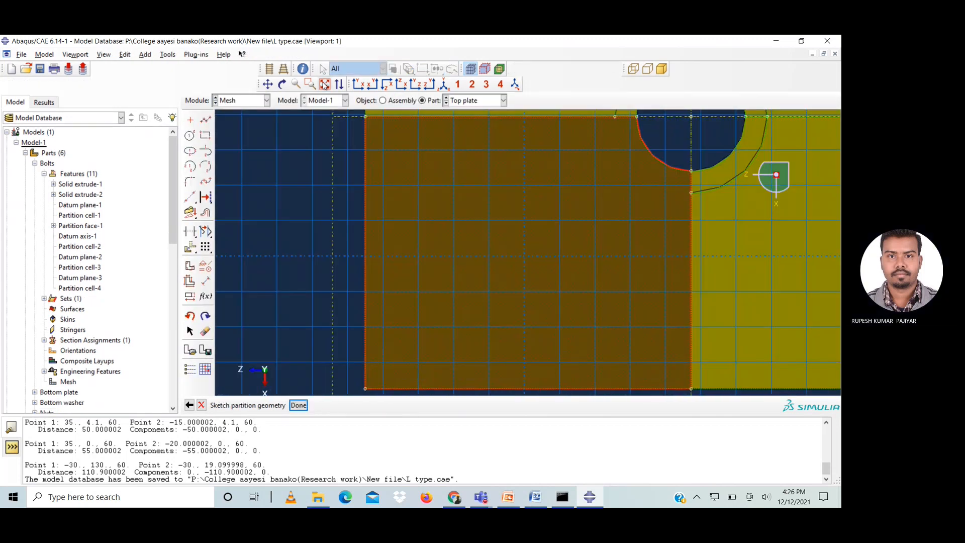
pyautogui.click(324, 84)
pyautogui.click(189, 136)
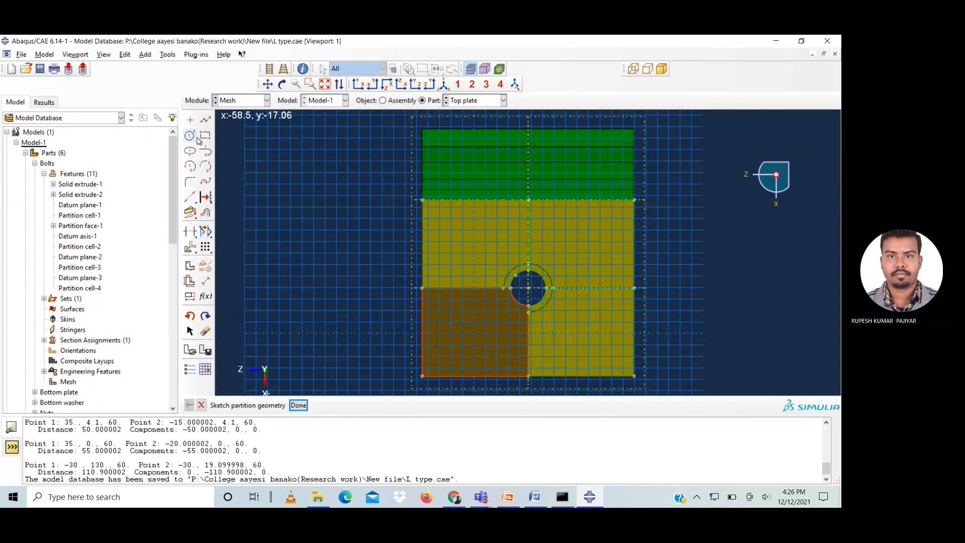
pyautogui.click(529, 288)
pyautogui.click(527, 310)
pyautogui.click(202, 405)
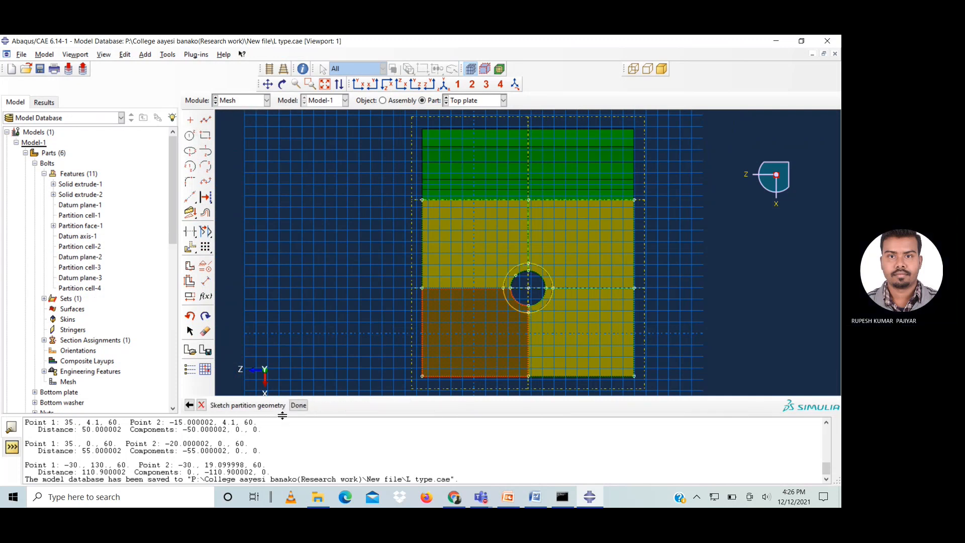
pyautogui.click(298, 404)
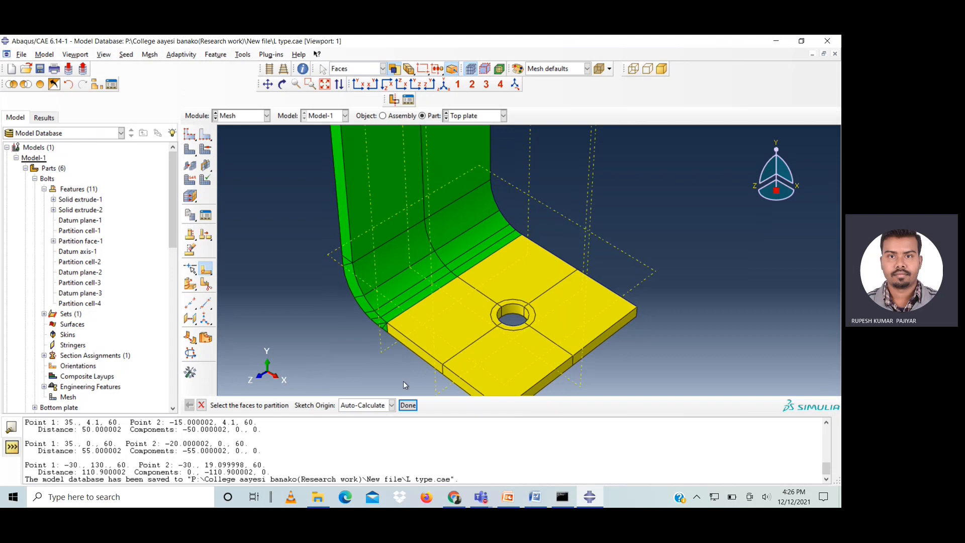
pyautogui.click(407, 405)
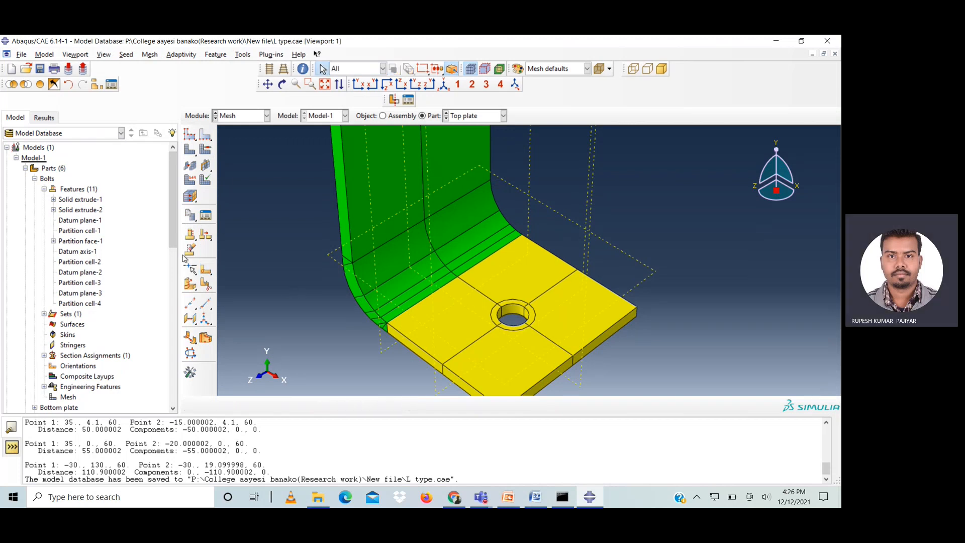
# - Start an extrude/sweep-edges cell partition on the top plate's lower leg cells and choose the outer circle around the hole by edge angle
pyautogui.click(190, 284)
pyautogui.moveTo(443, 285); pyautogui.dragTo(605, 375)
pyautogui.click(299, 405)
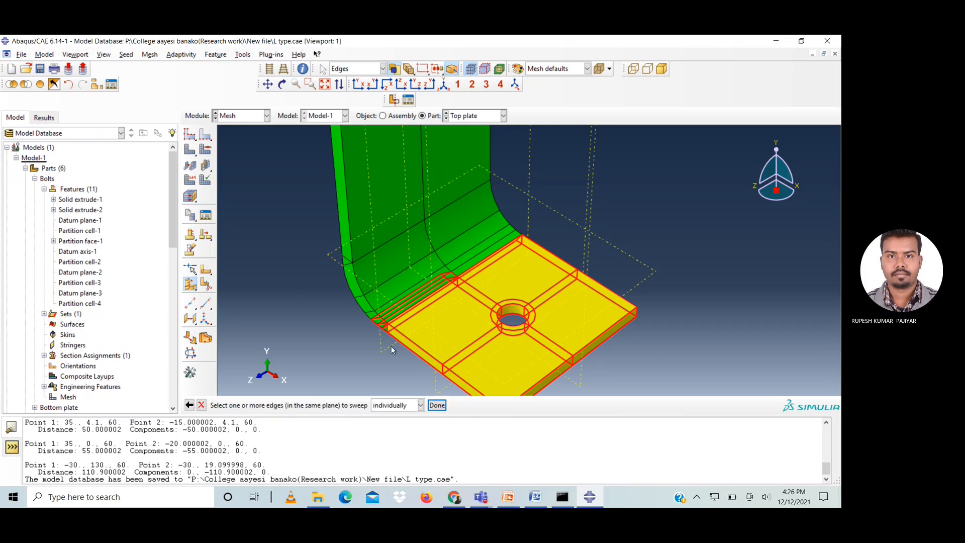
pyautogui.click(420, 405)
pyautogui.click(395, 431)
pyautogui.click(536, 318)
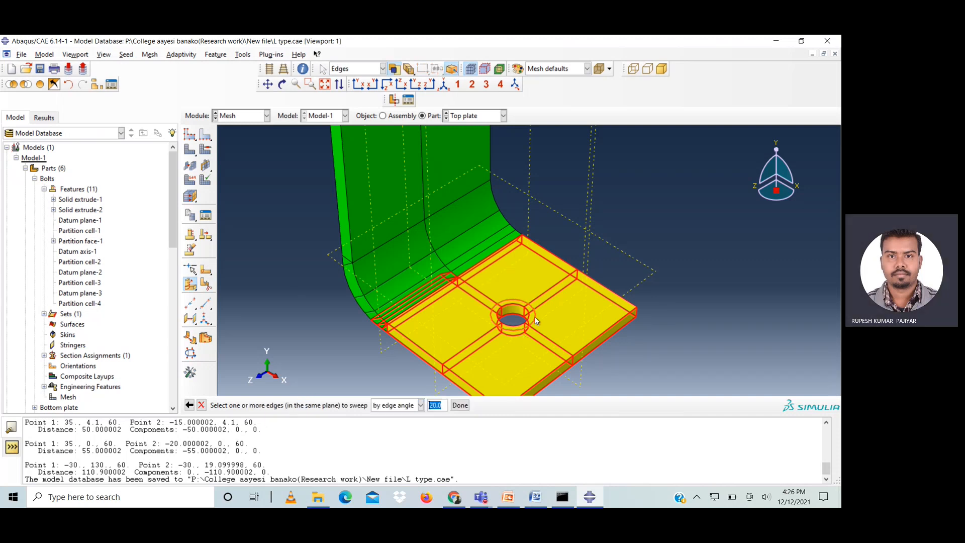
pyautogui.click(460, 405)
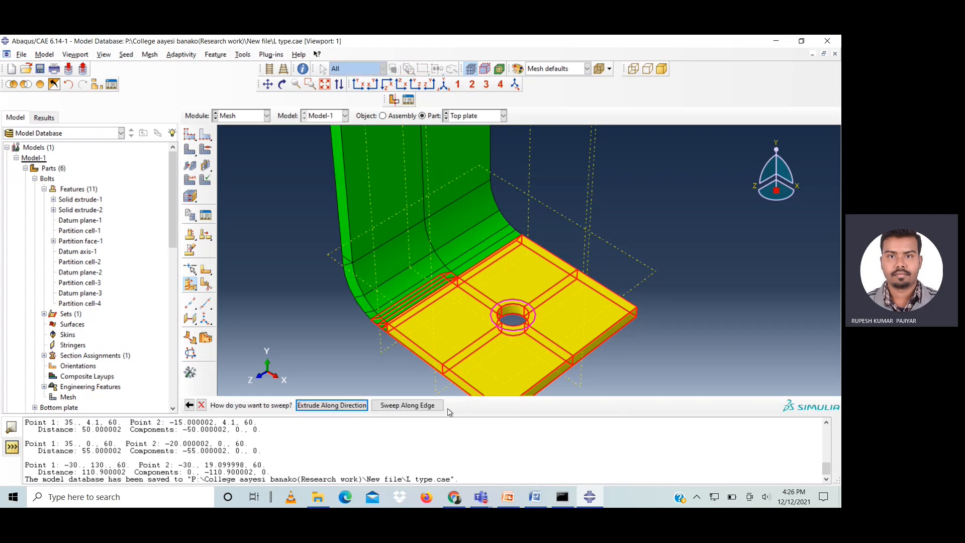
# - Extrude the circle along the lower leg's short vertical corner edge through the thickness, create the cell partition, and finish the command
pyautogui.click(332, 405)
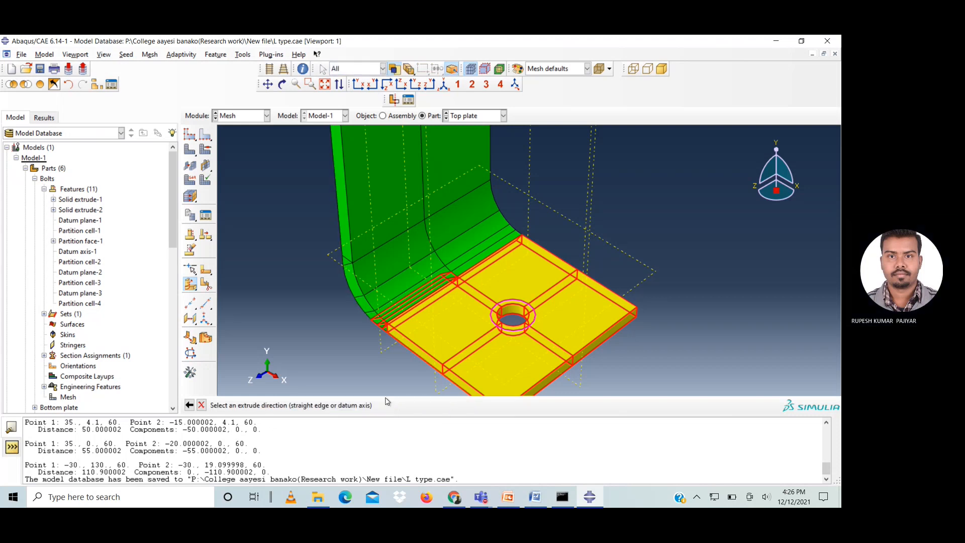
pyautogui.click(636, 313)
pyautogui.click(322, 406)
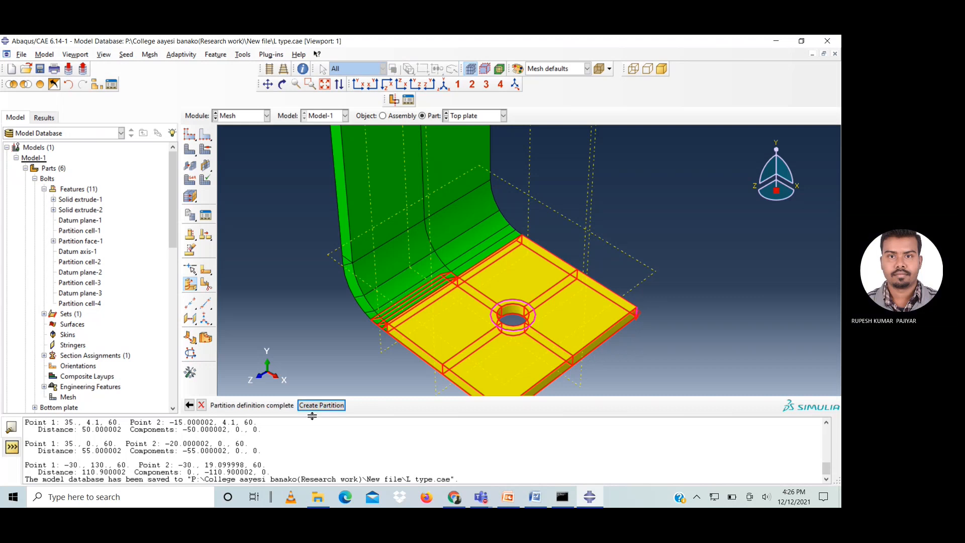
pyautogui.click(300, 405)
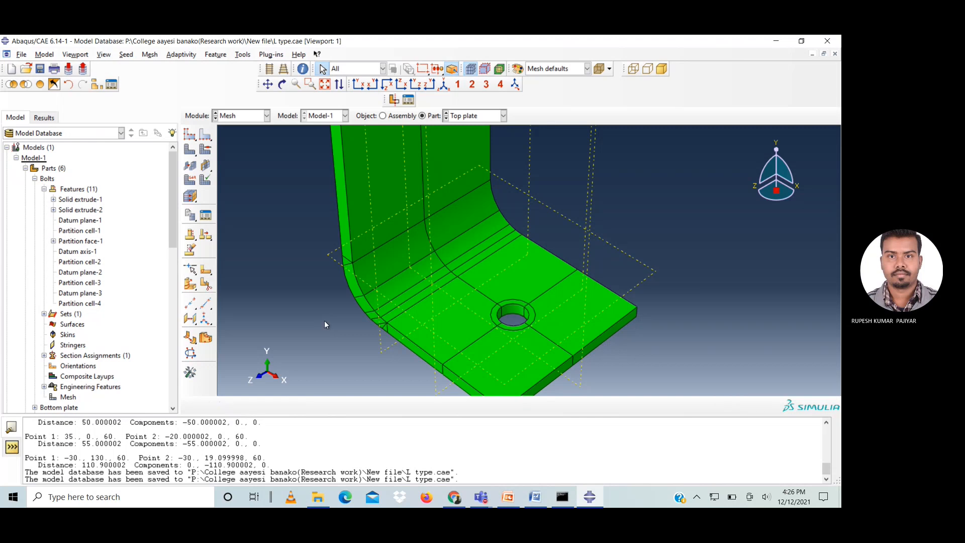
# - Switch the displayed part for meshing to Bottom plate
pyautogui.click(475, 116)
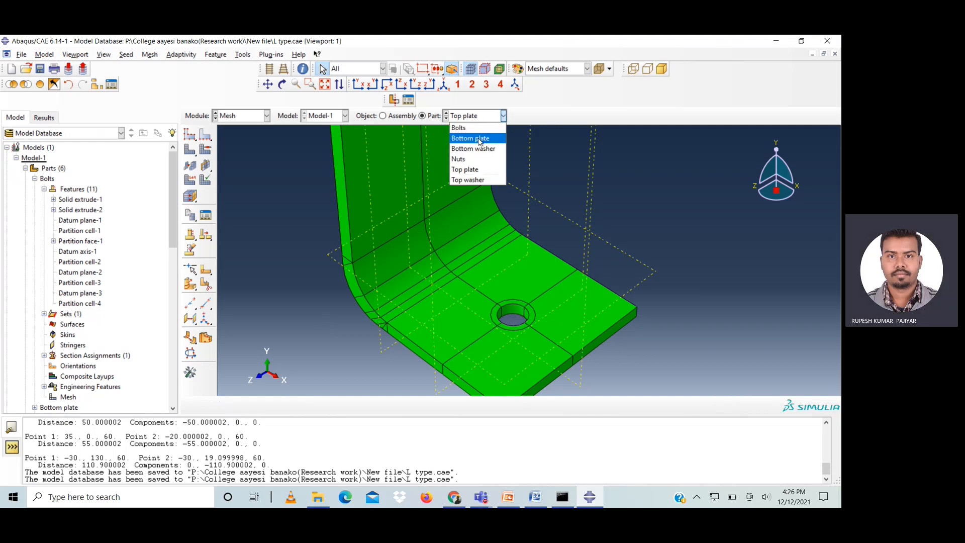
pyautogui.click(470, 139)
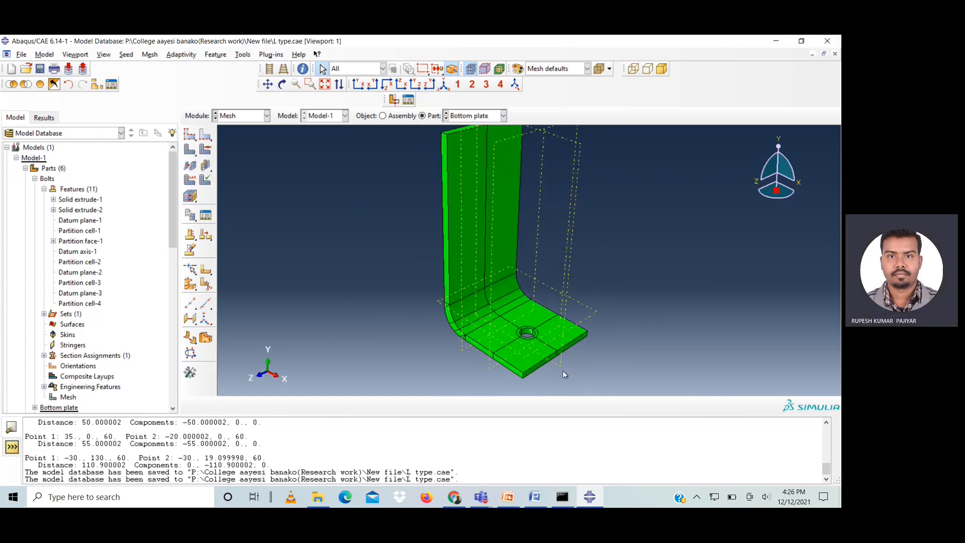
pyautogui.scroll(2, 562, 370)
pyautogui.scroll(1, 622, 272)
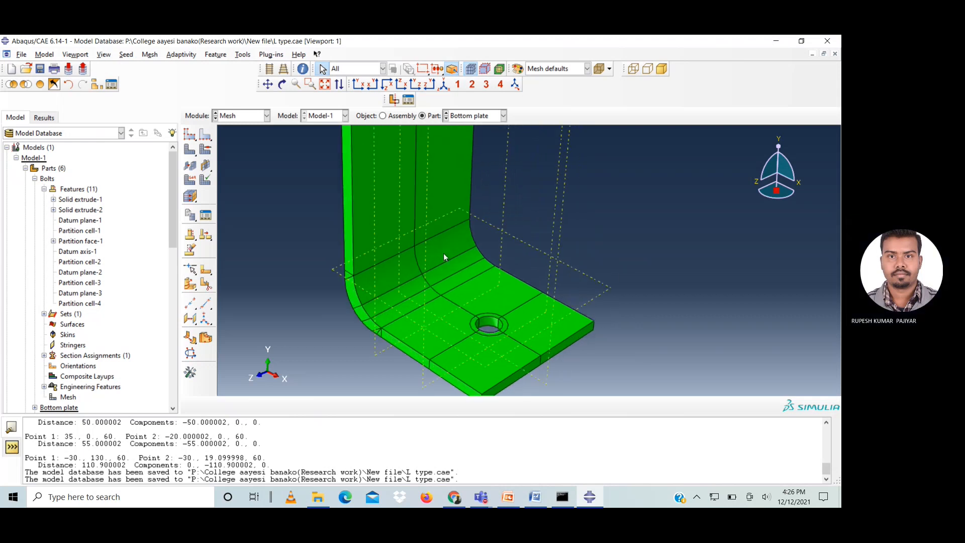
# - Start local edge seeding with individual picking and choose the outer circle's arcs around the bolt hole on both faces of the lower leg
pyautogui.click(204, 136)
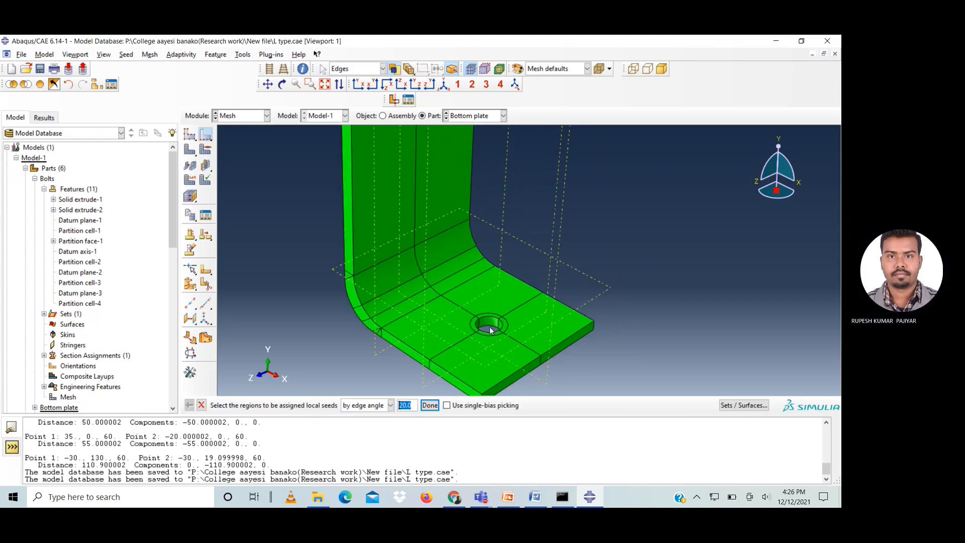
pyautogui.scroll(3, 489, 335)
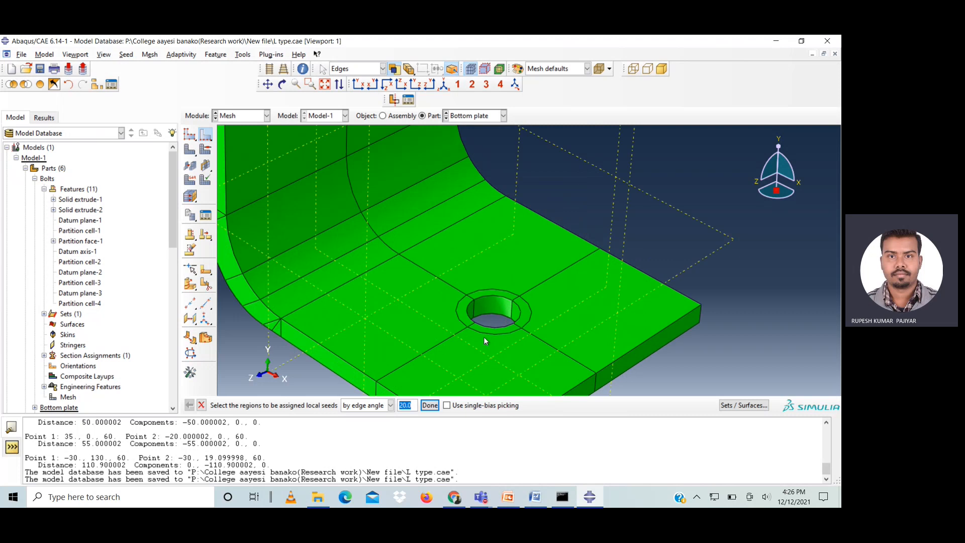
pyautogui.click(390, 405)
pyautogui.click(362, 416)
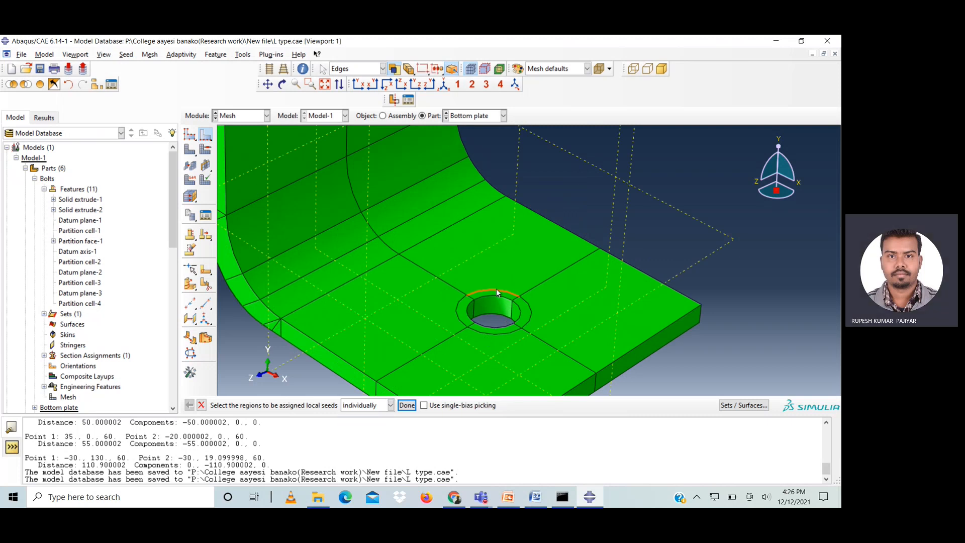
pyautogui.click(533, 320)
pyautogui.click(633, 69)
pyautogui.keyDown('shift'); pyautogui.click(503, 350); pyautogui.keyUp('shift')
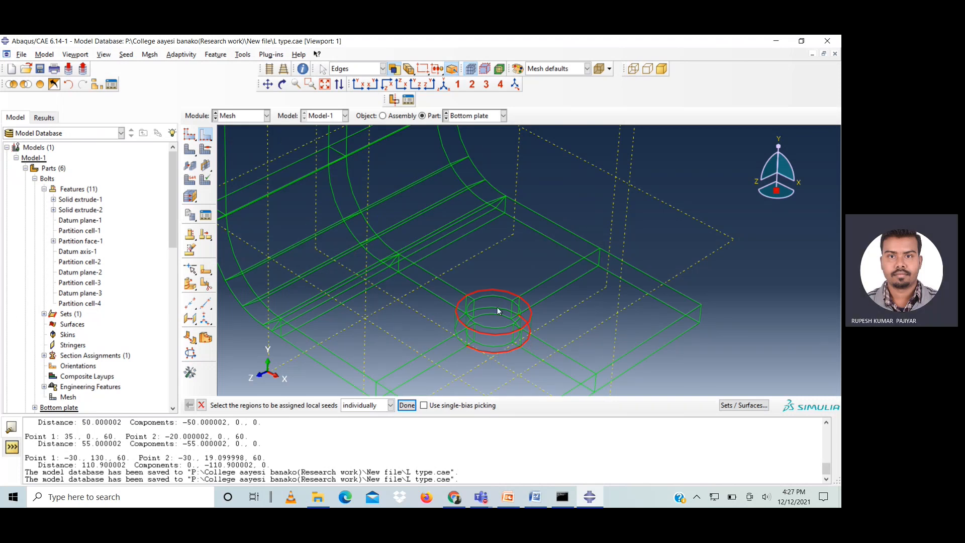
pyautogui.keyDown('shift'); pyautogui.click(459, 341); pyautogui.keyUp('shift')
# - Seed the chosen circle arcs by number with 15 elements each and no bias
pyautogui.click(407, 406)
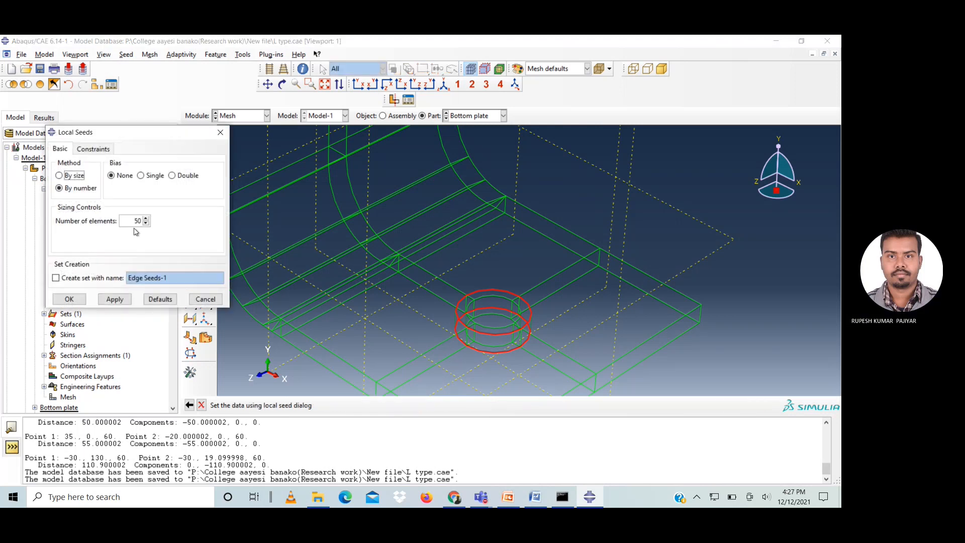
pyautogui.moveTo(123, 221); pyautogui.dragTo(199, 238)
pyautogui.write('1')
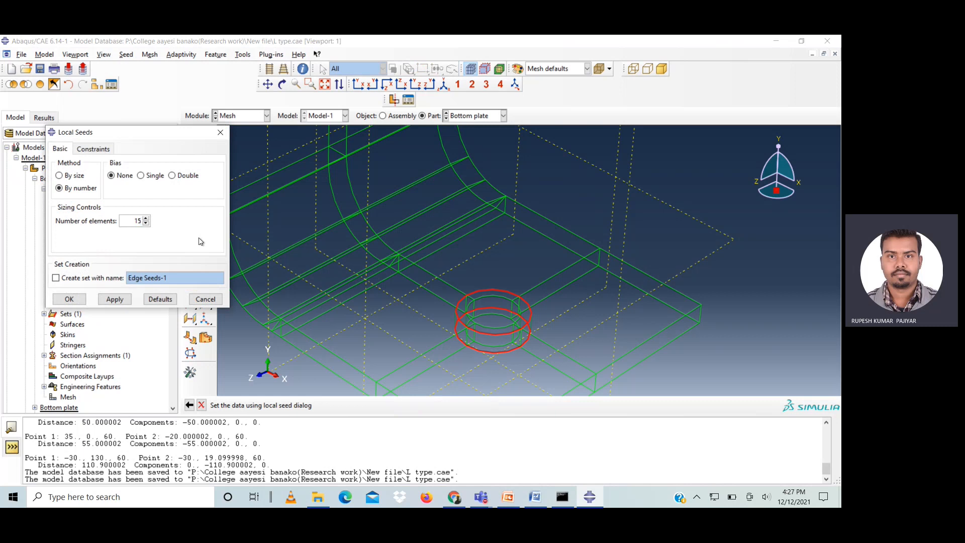
pyautogui.click(114, 299)
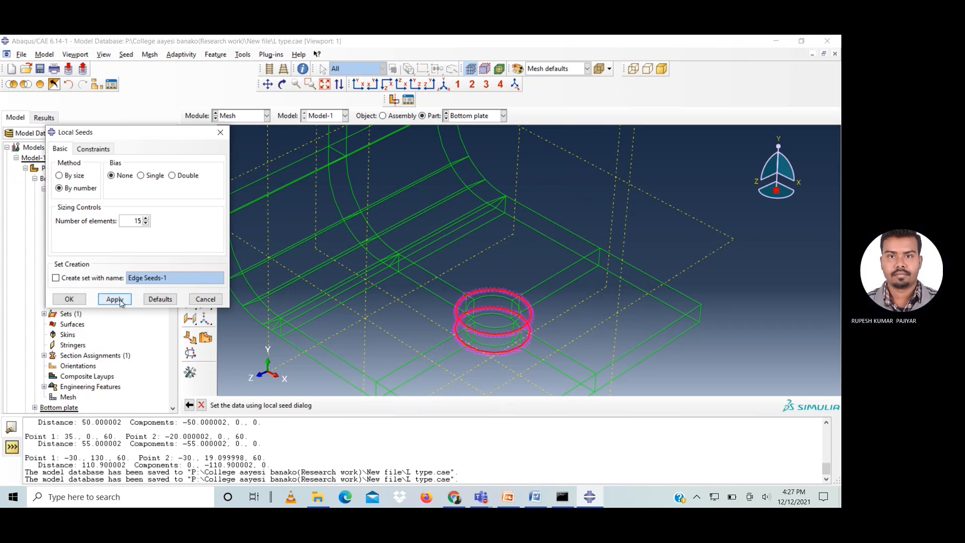
pyautogui.click(61, 301)
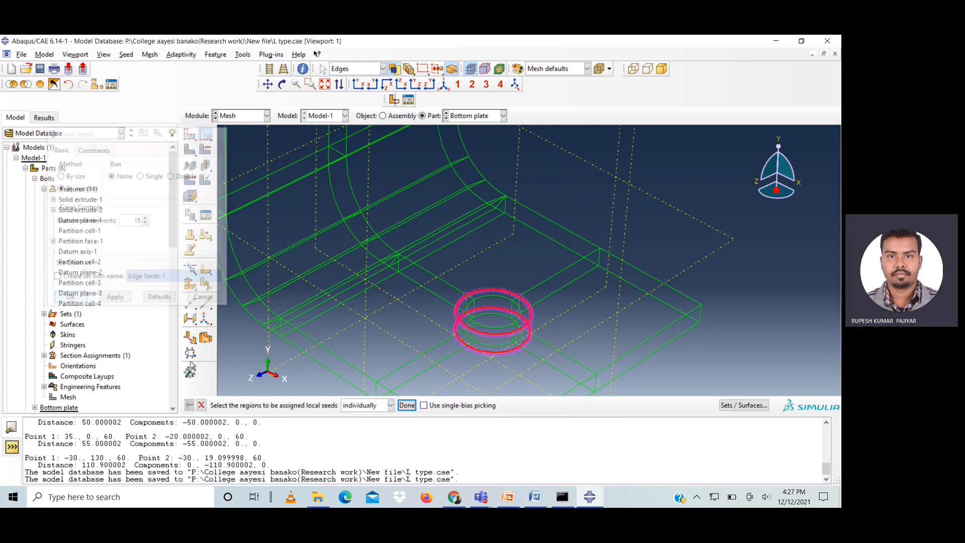
# - Choose the eight straight partition edges radiating from the hole's outer circle, four on each face of the lower leg, for local seeding
pyautogui.click(662, 68)
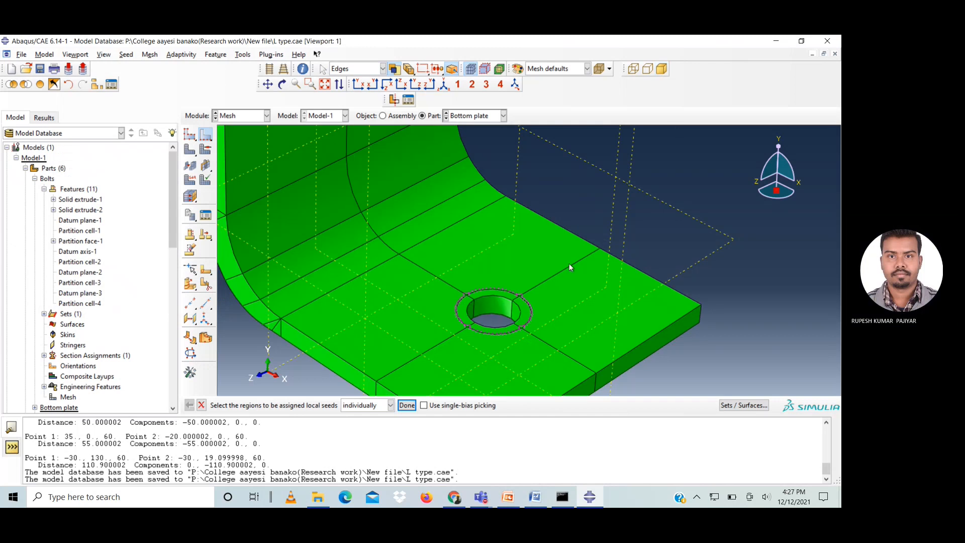
pyautogui.keyDown('shift'); pyautogui.click(444, 279); pyautogui.keyUp('shift')
pyautogui.keyDown('shift'); pyautogui.click(432, 347); pyautogui.keyUp('shift')
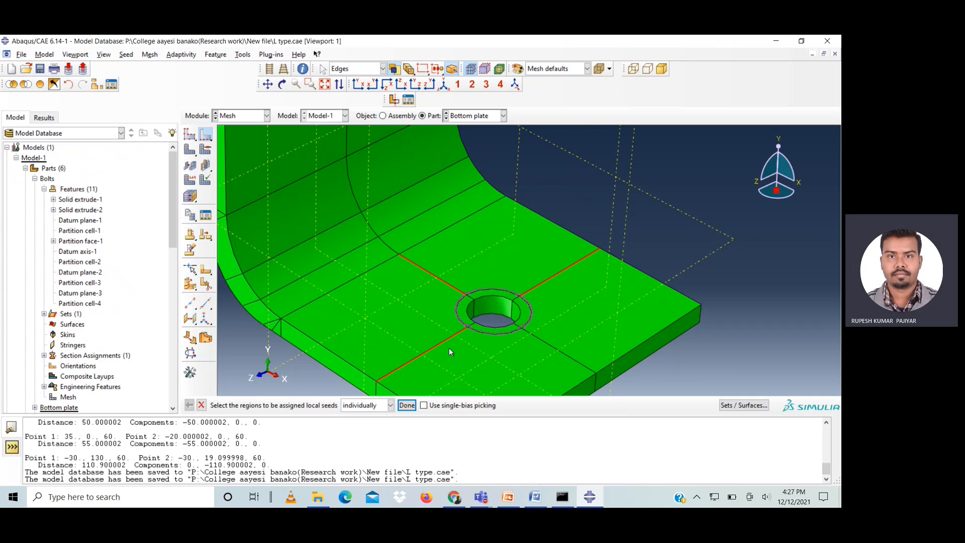
pyautogui.keyDown('shift'); pyautogui.click(578, 360); pyautogui.keyUp('shift')
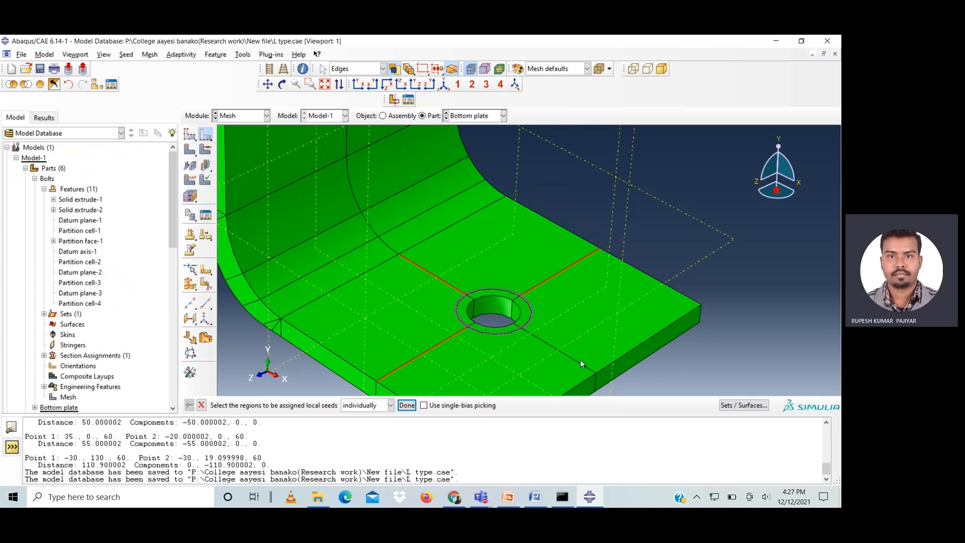
pyautogui.click(633, 68)
pyautogui.keyDown('shift'); pyautogui.click(558, 289); pyautogui.keyUp('shift')
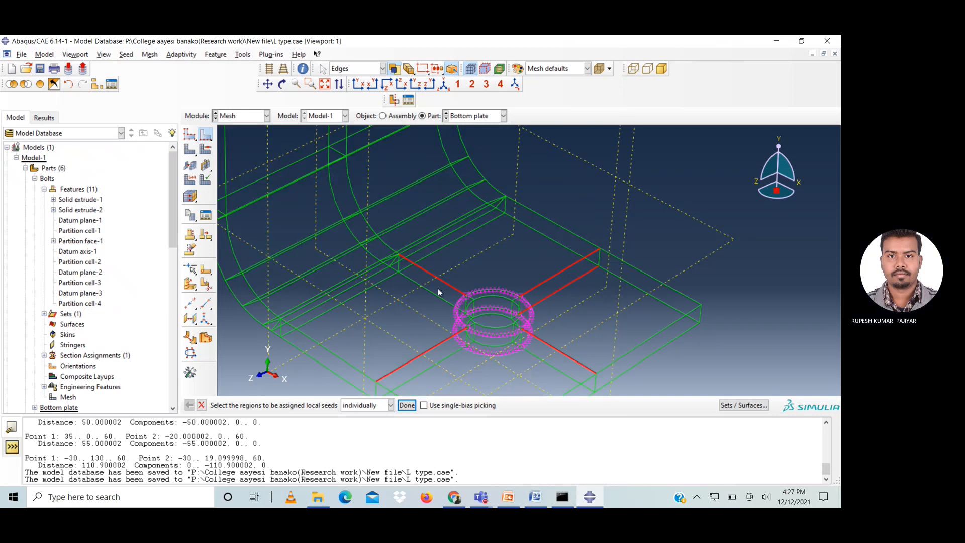
pyautogui.keyDown('shift'); pyautogui.click(435, 293); pyautogui.keyUp('shift')
pyautogui.keyDown('shift'); pyautogui.click(448, 355); pyautogui.keyUp('shift')
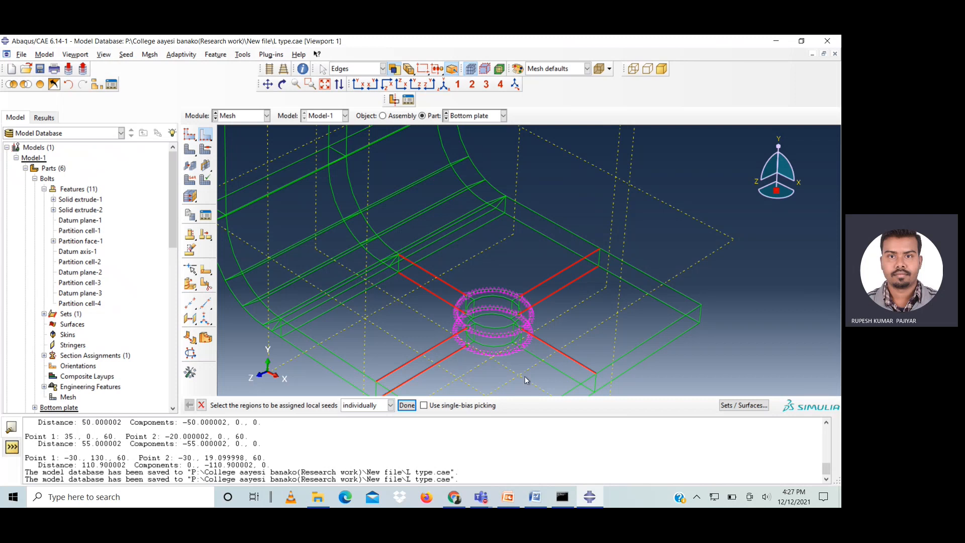
pyautogui.keyDown('shift'); pyautogui.click(564, 375); pyautogui.keyUp('shift')
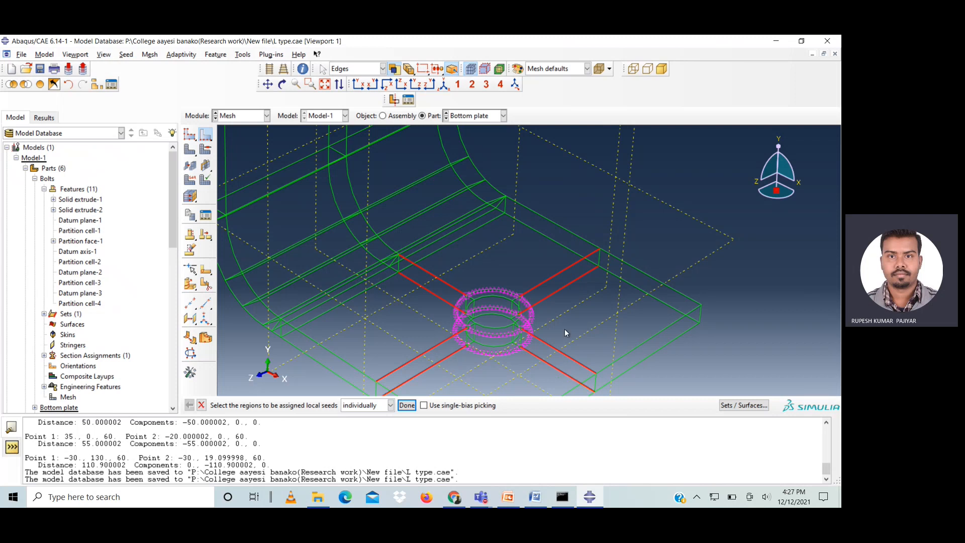
# - Set the radial edges' local seeds by number to 25 elements with single bias
pyautogui.click(407, 406)
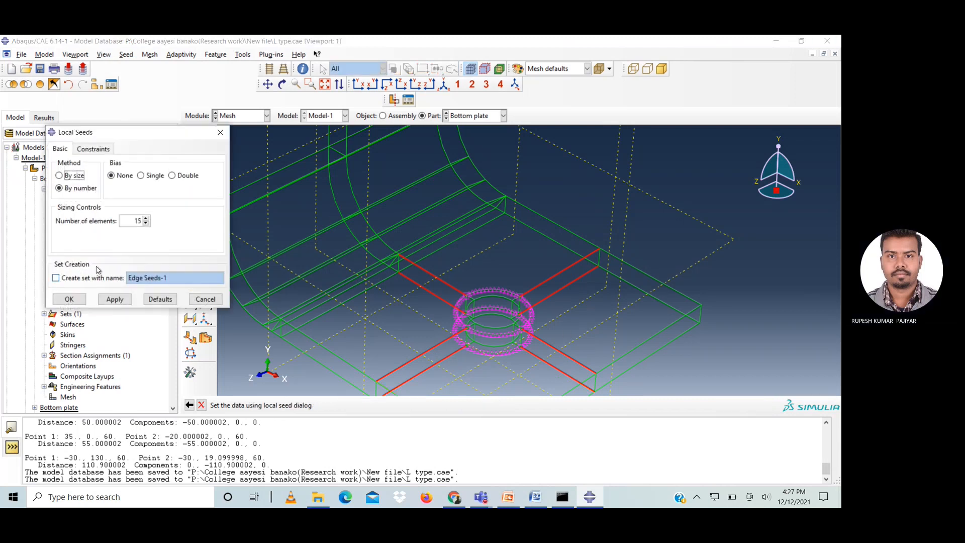
pyautogui.moveTo(132, 221); pyautogui.dragTo(189, 227)
pyautogui.write('2')
pyautogui.click(149, 181)
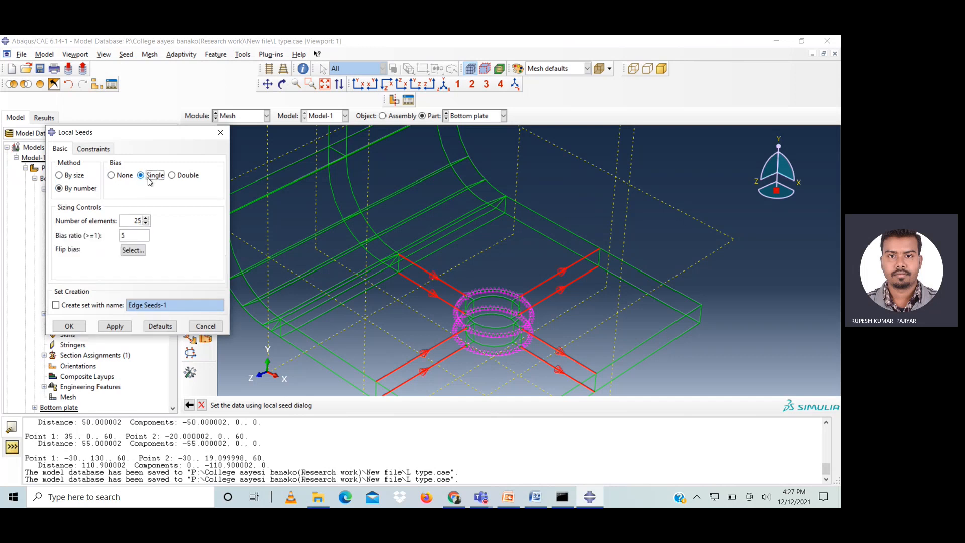
# - Flip the bias on the four radial edges whose arrows point away from the hole, and apply the radial edge seeds
pyautogui.click(131, 250)
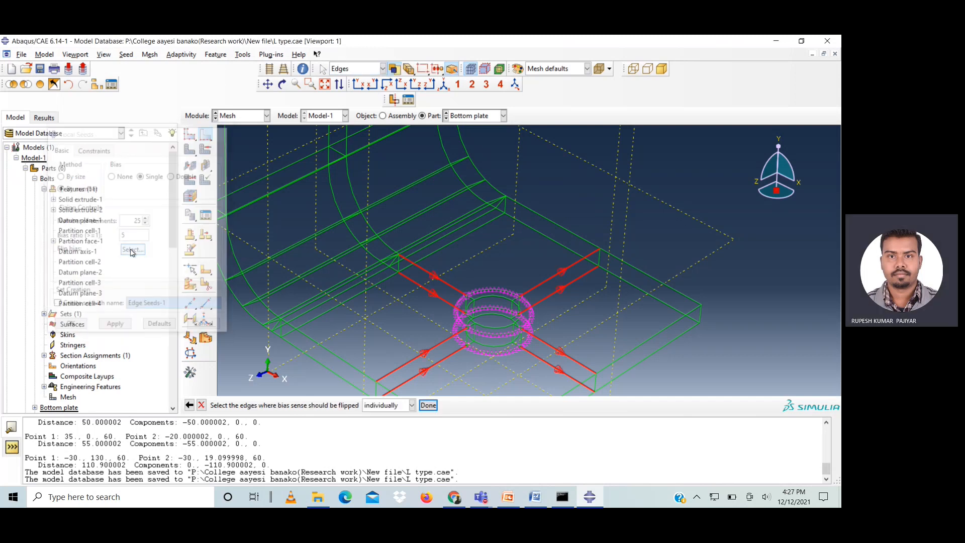
pyautogui.click(568, 283)
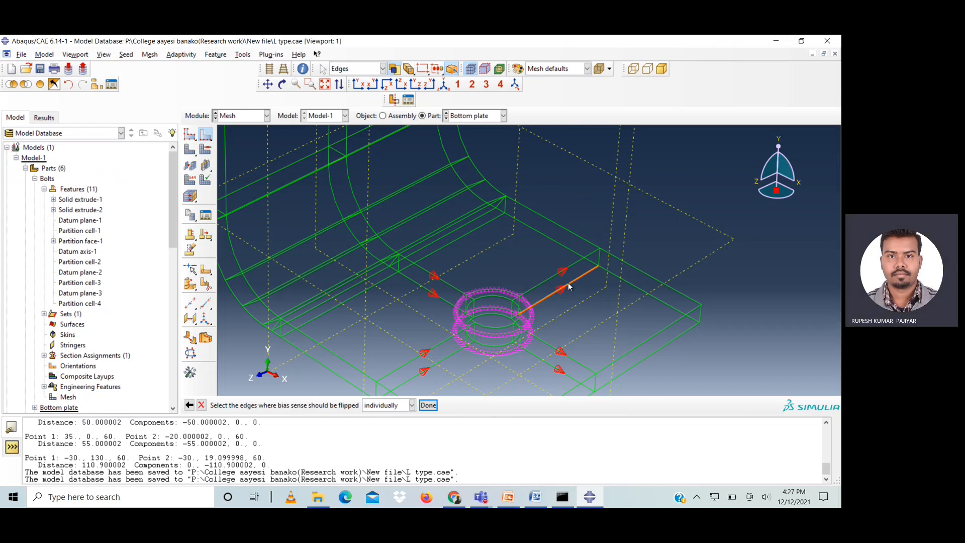
pyautogui.keyDown('shift'); pyautogui.click(575, 261); pyautogui.keyUp('shift')
pyautogui.keyDown('shift'); pyautogui.click(571, 376); pyautogui.keyUp('shift')
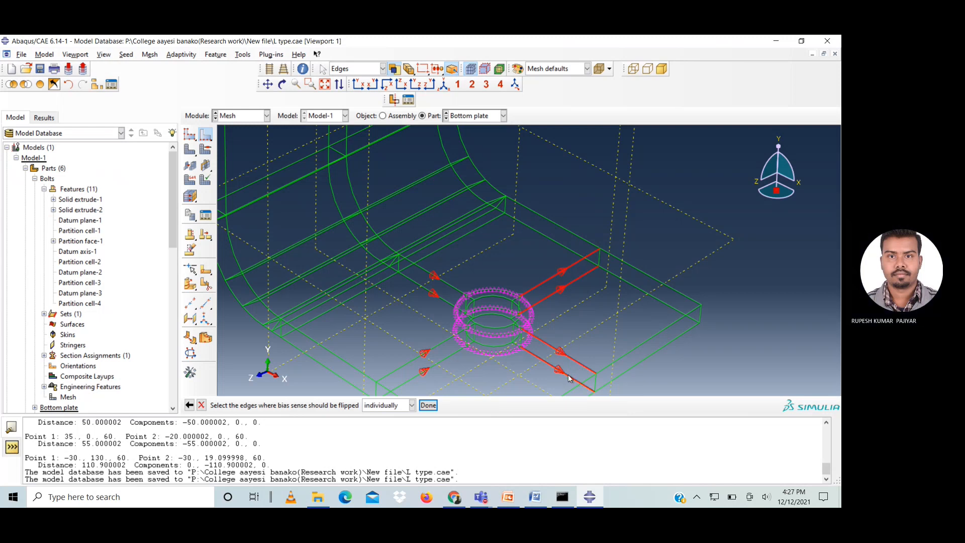
pyautogui.click(428, 405)
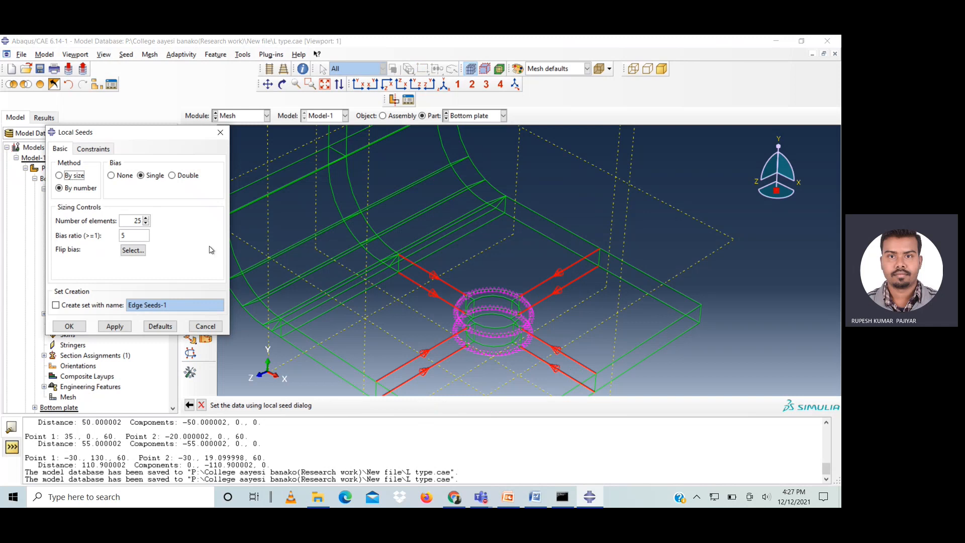
pyautogui.click(112, 328)
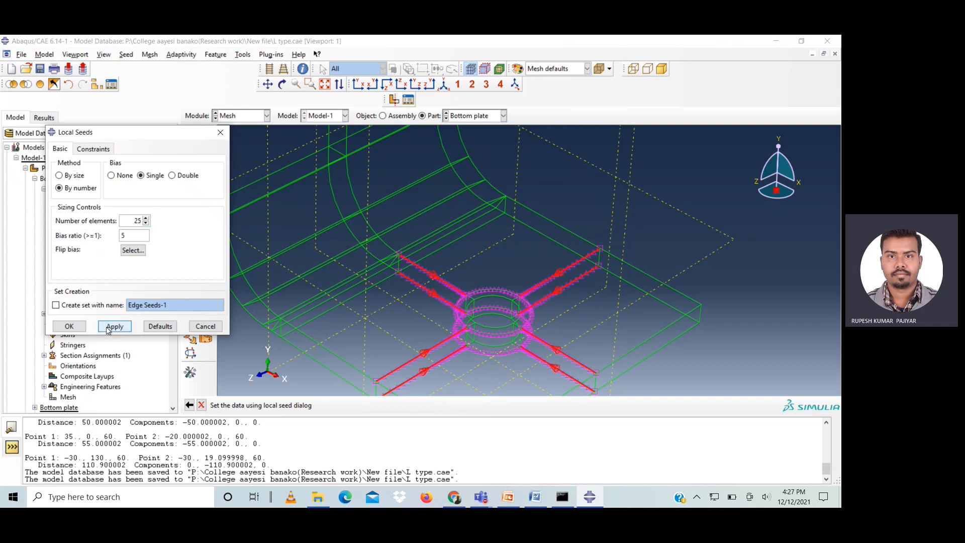
pyautogui.click(70, 327)
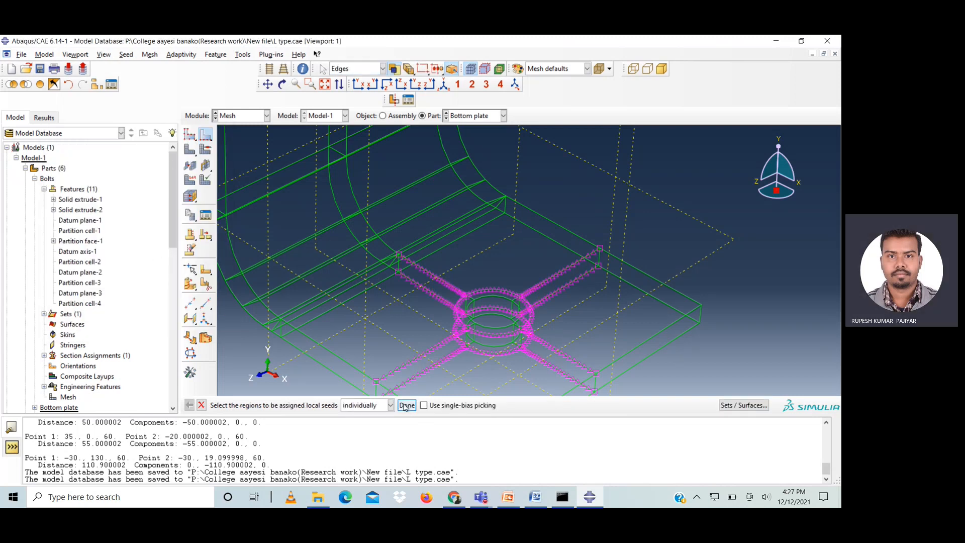
# - Generate the mesh on the whole Bottom plate part and inspect the elements around its bolt hole
pyautogui.click(662, 68)
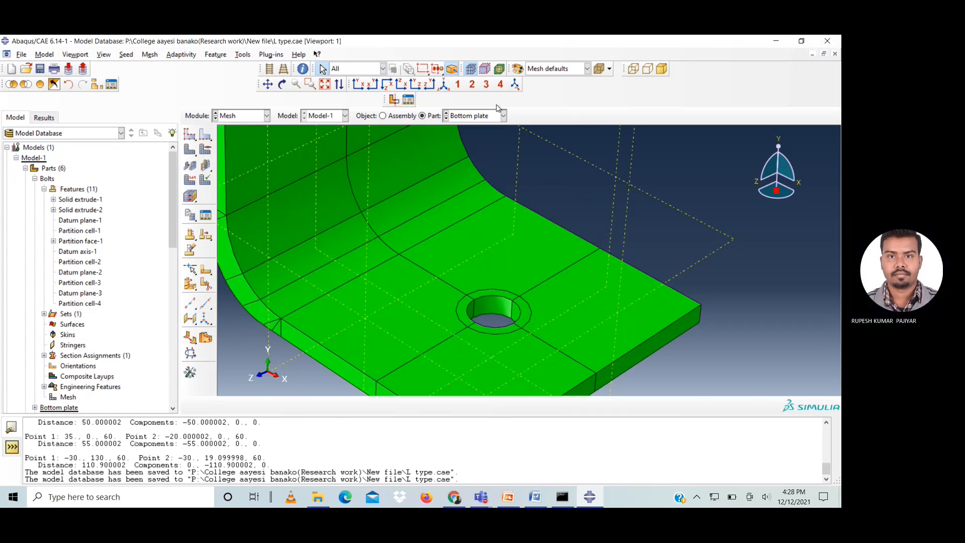
pyautogui.click(324, 84)
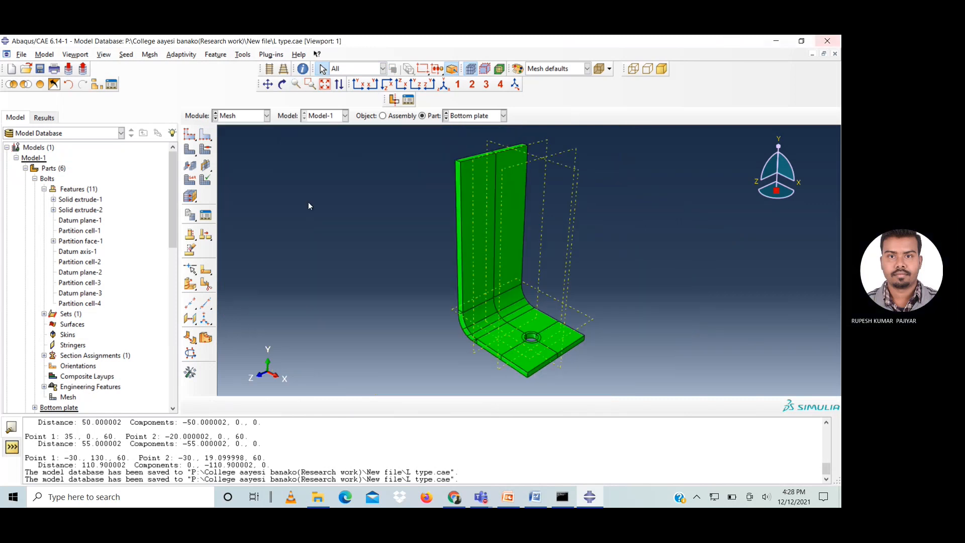
pyautogui.click(190, 149)
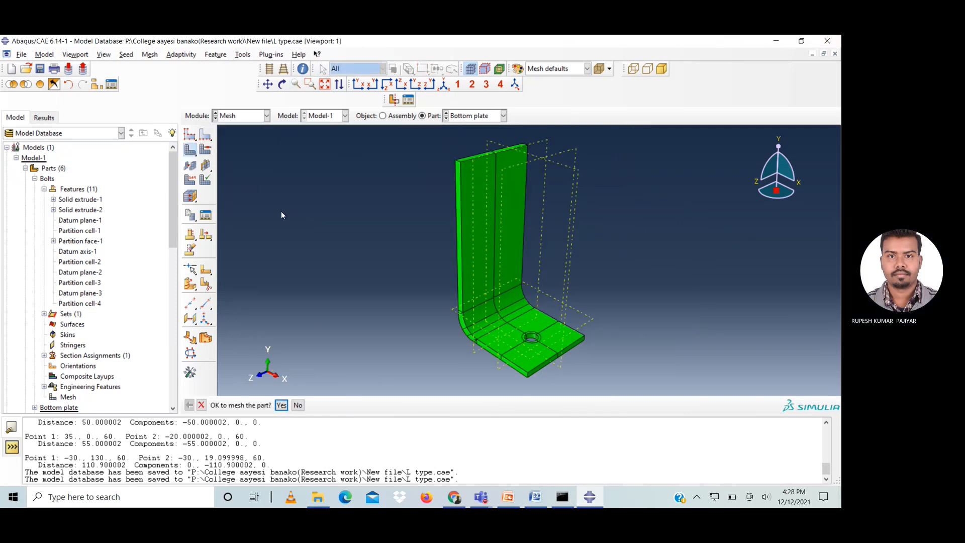
pyautogui.click(279, 406)
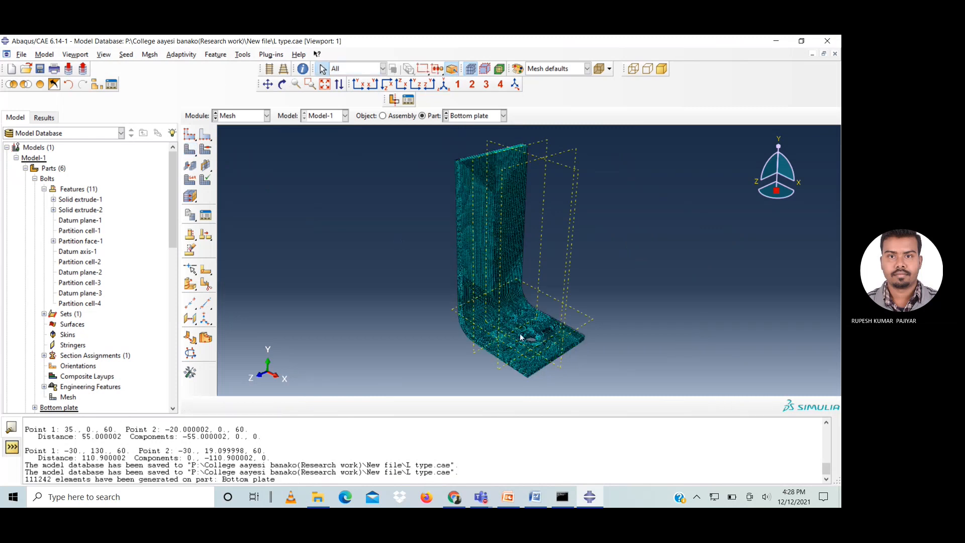
pyautogui.scroll(3, 523, 327)
pyautogui.scroll(-1, 534, 355)
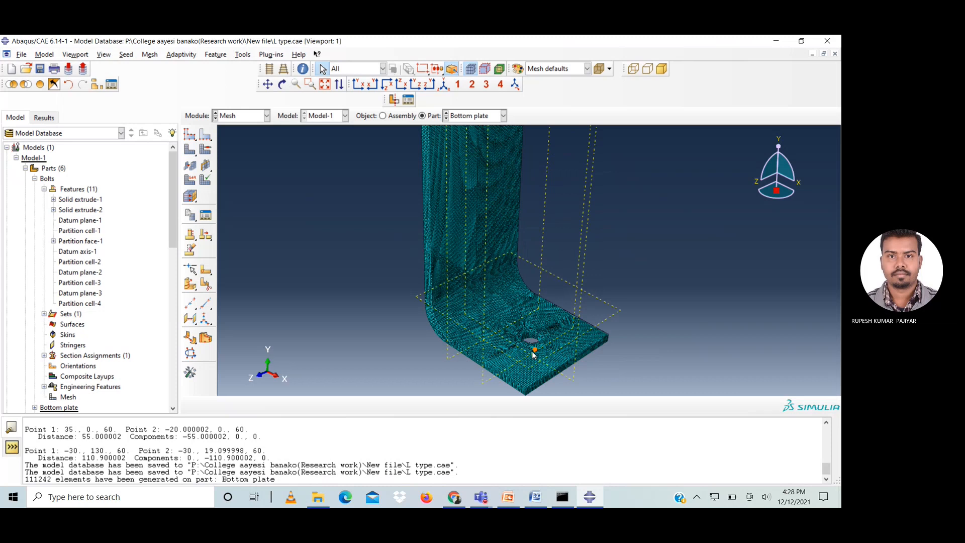
pyautogui.scroll(5, 534, 355)
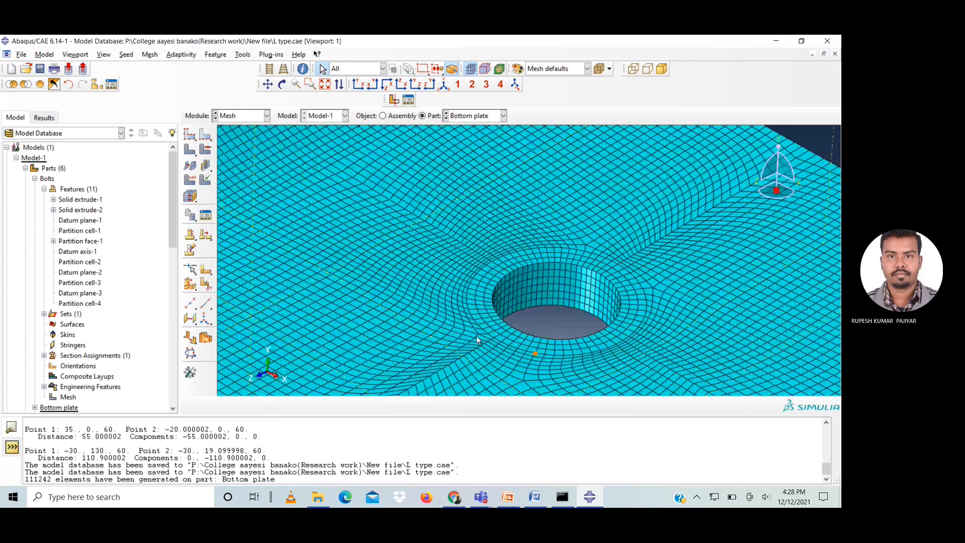
pyautogui.scroll(-6, 476, 337)
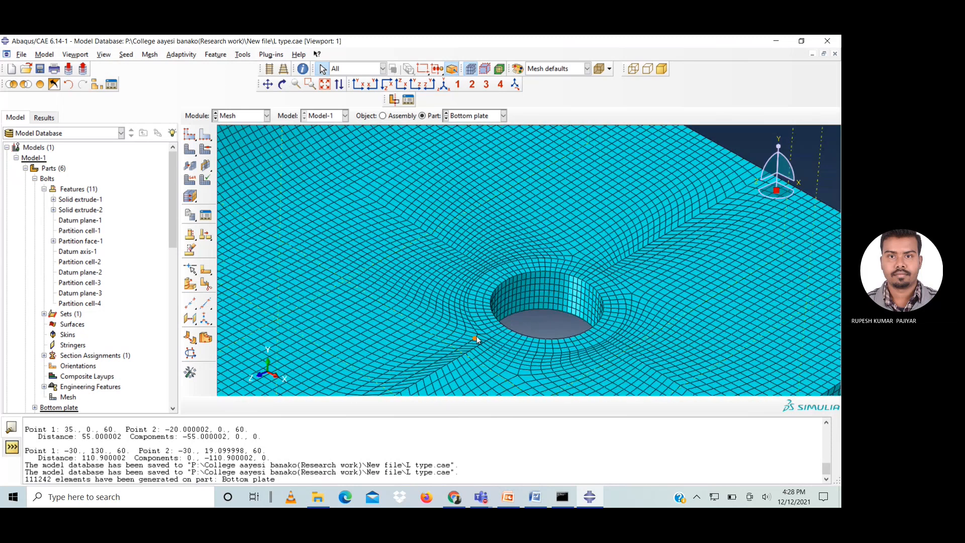
pyautogui.scroll(-1, 477, 338)
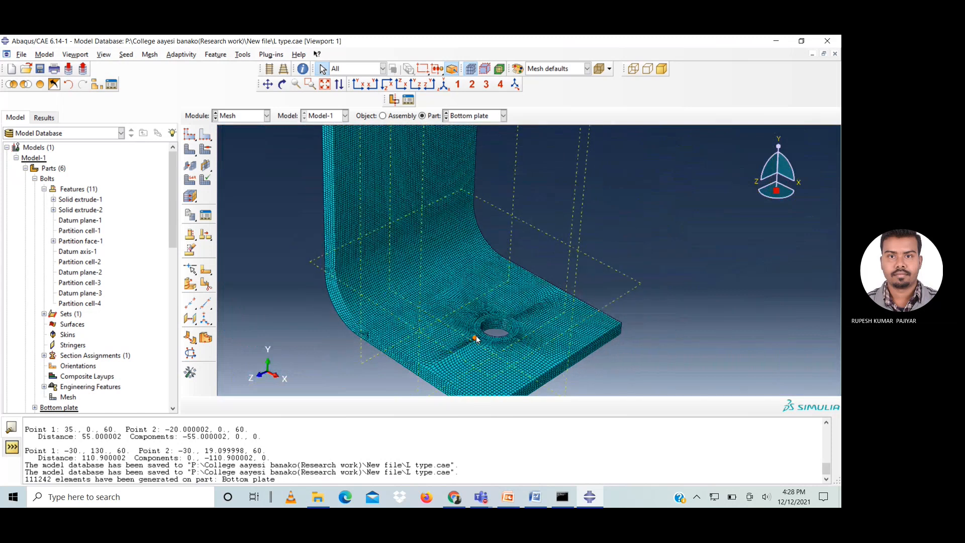
pyautogui.scroll(-2, 477, 337)
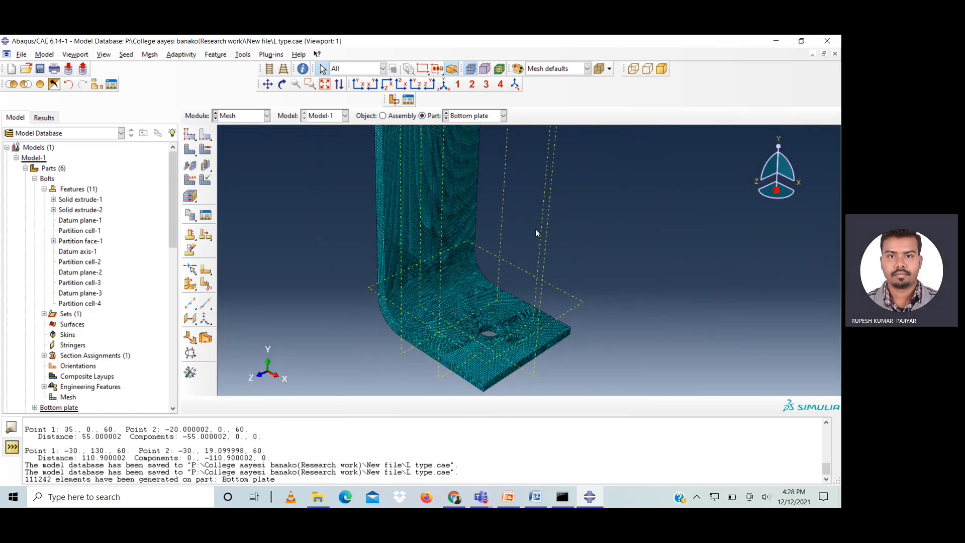
# - Delete the existing mesh of the Bottom plate part
pyautogui.click(189, 134)
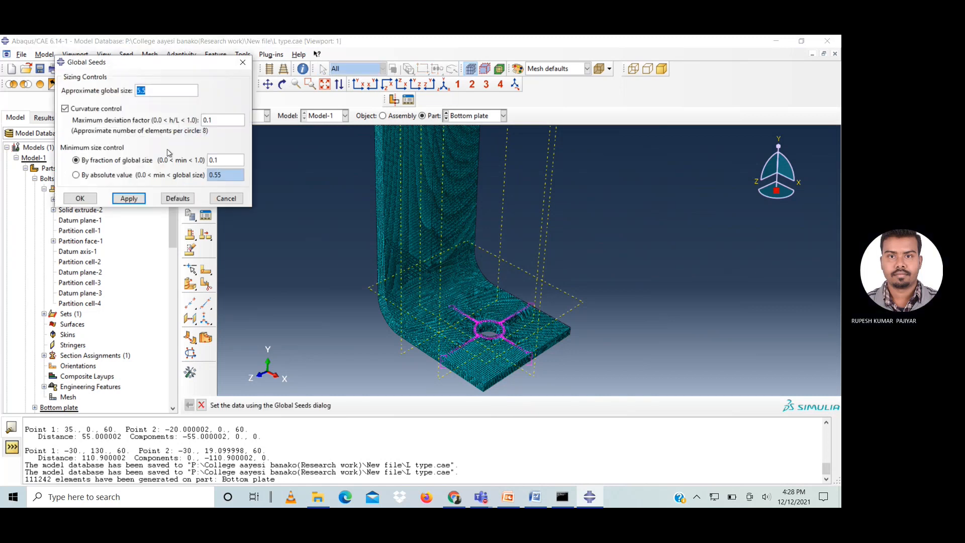
pyautogui.click(226, 198)
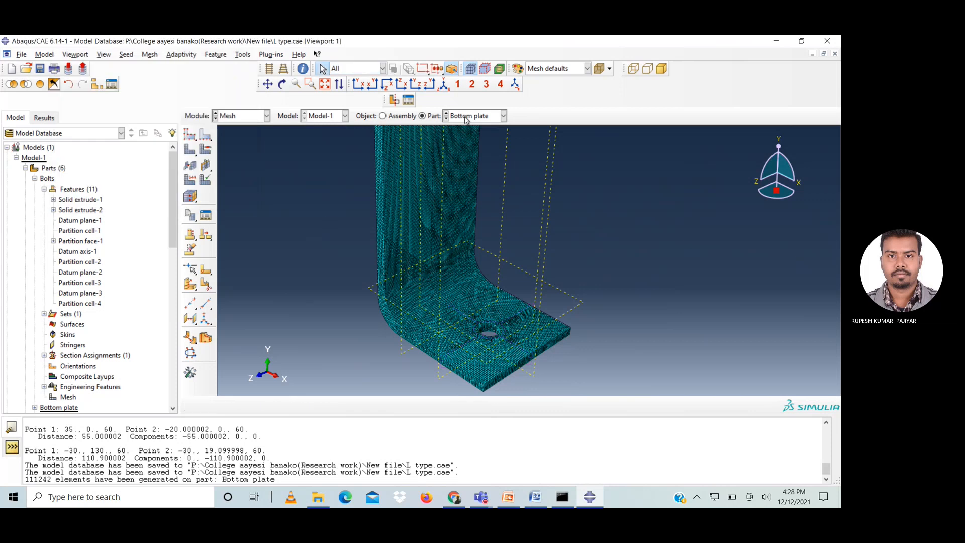
pyautogui.click(190, 151)
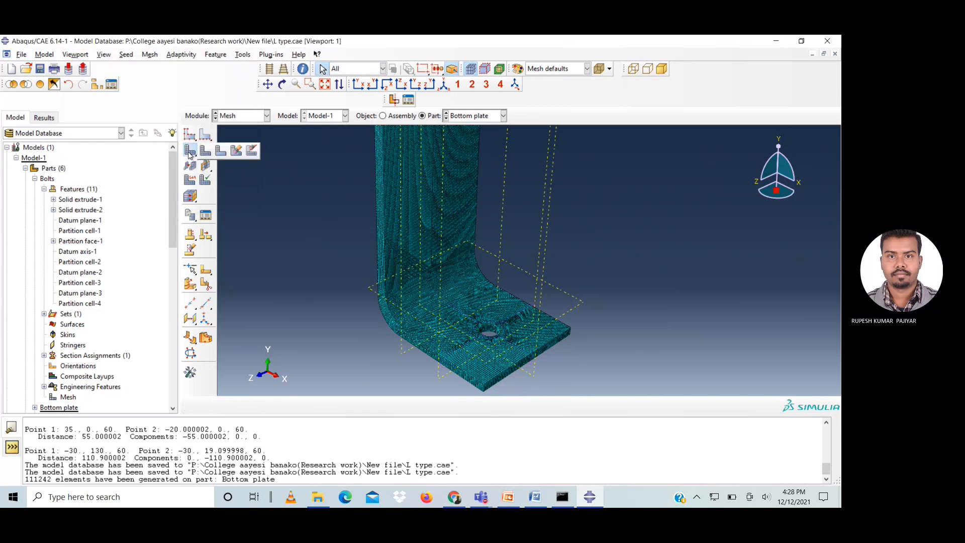
pyautogui.click(236, 152)
pyautogui.click(305, 405)
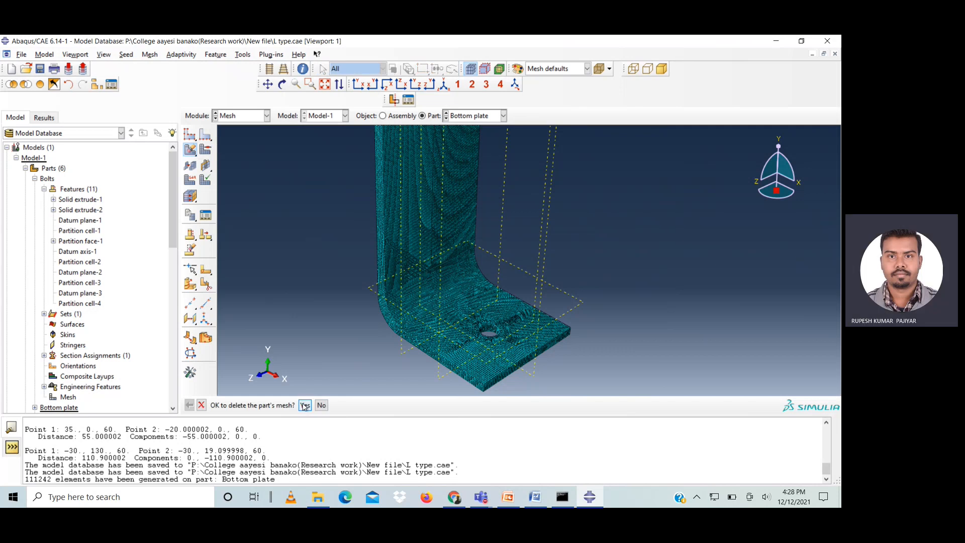
# - Reseed the eight radial edges around the Bottom plate's bolt hole with 15 elements each, using single bias
pyautogui.click(203, 135)
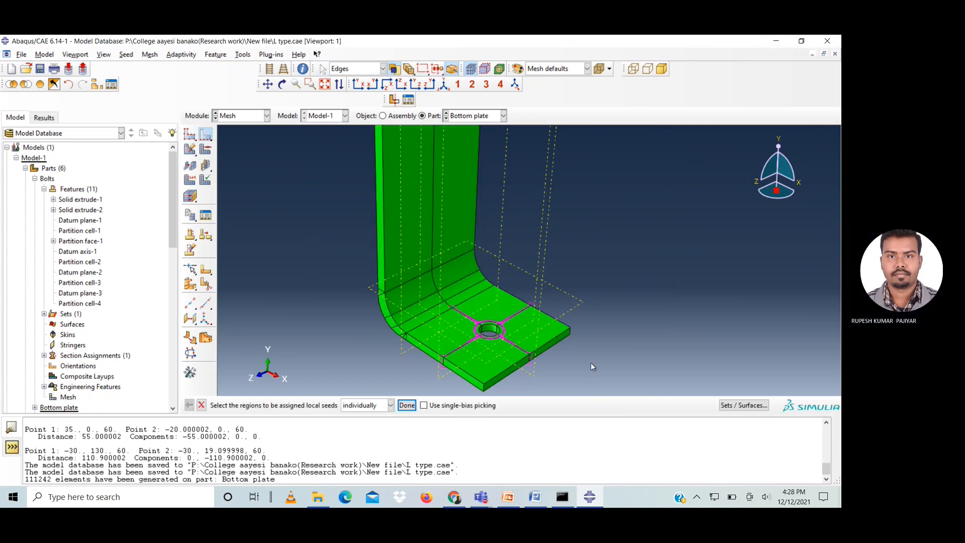
pyautogui.scroll(-2, 550, 369)
pyautogui.scroll(-1, 550, 370)
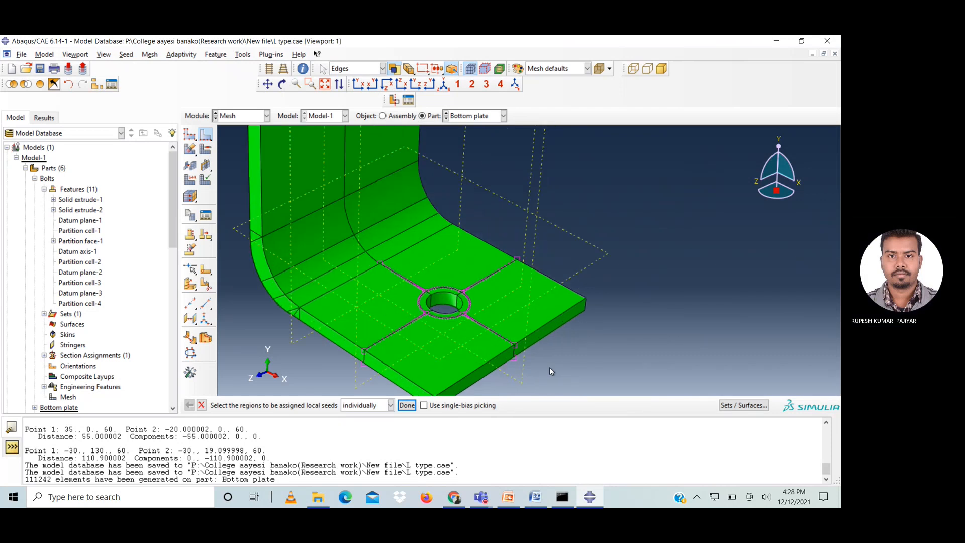
pyautogui.keyDown('shift'); pyautogui.click(405, 325); pyautogui.keyUp('shift')
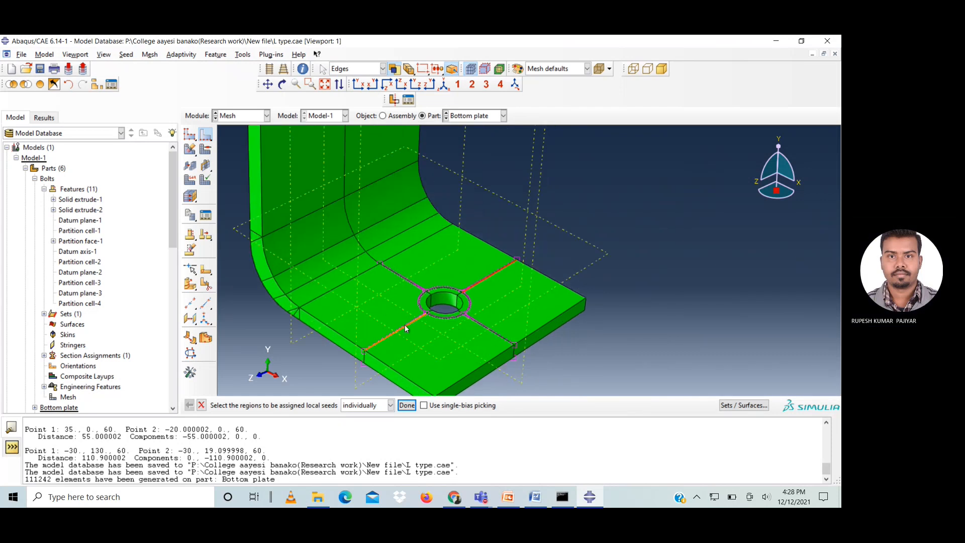
pyautogui.keyDown('shift'); pyautogui.click(493, 331); pyautogui.keyUp('shift')
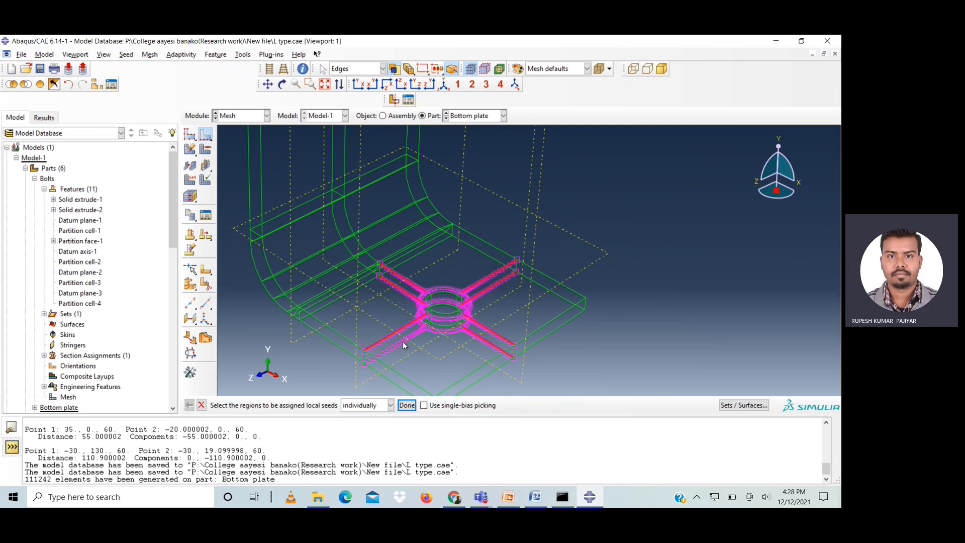
pyautogui.click(407, 405)
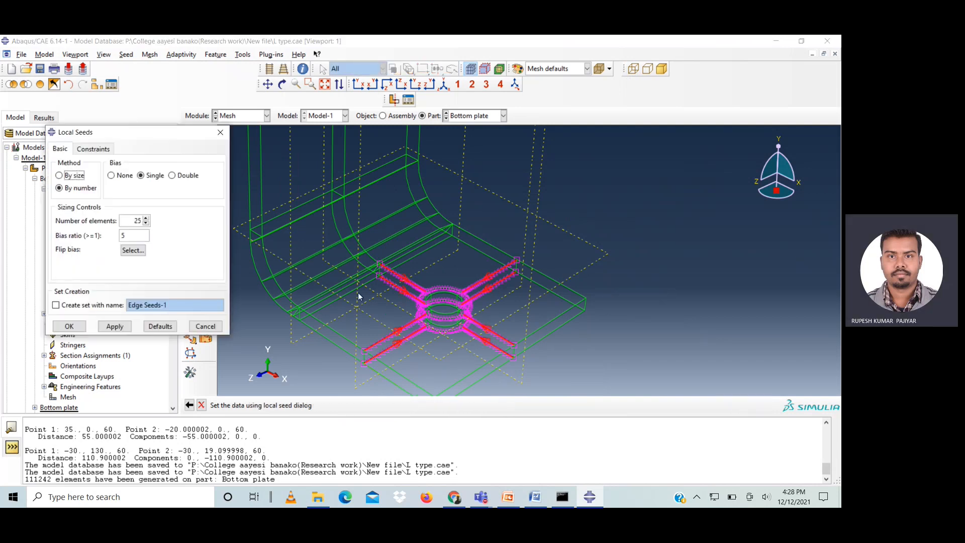
pyautogui.moveTo(132, 220); pyautogui.dragTo(150, 222)
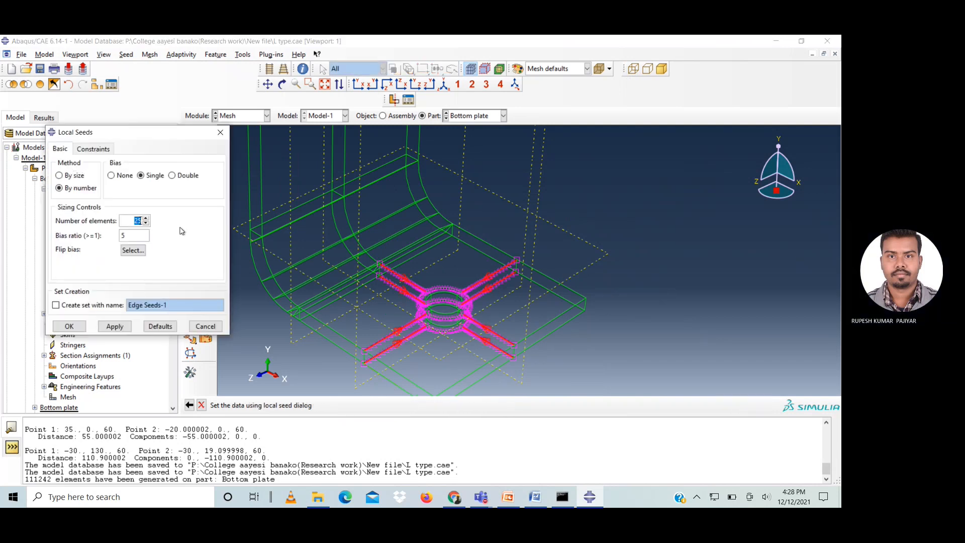
pyautogui.write('1')
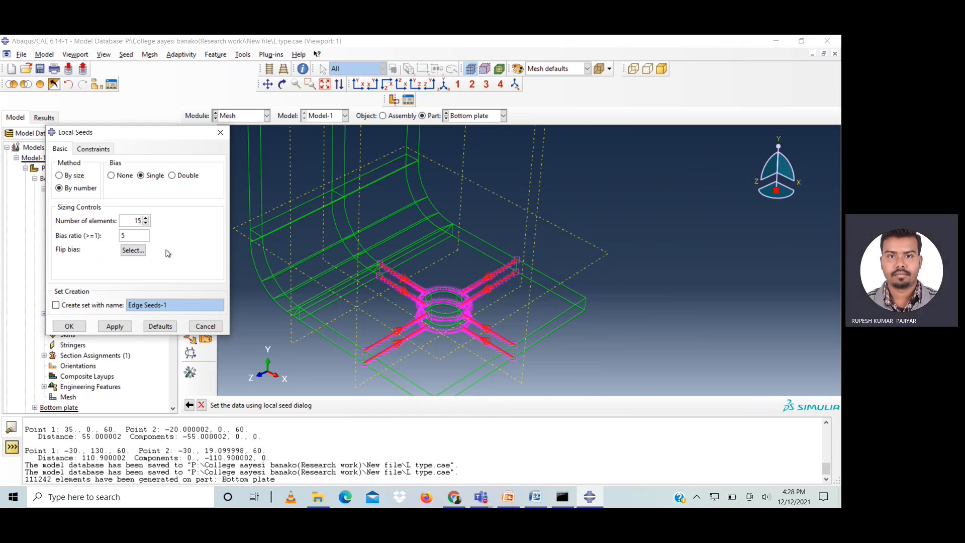
pyautogui.click(114, 324)
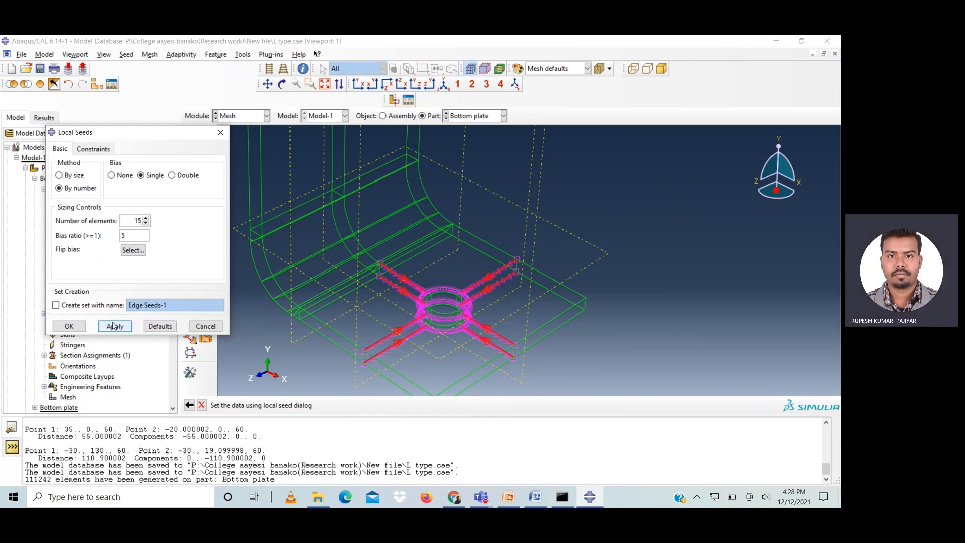
pyautogui.click(63, 326)
pyautogui.click(405, 406)
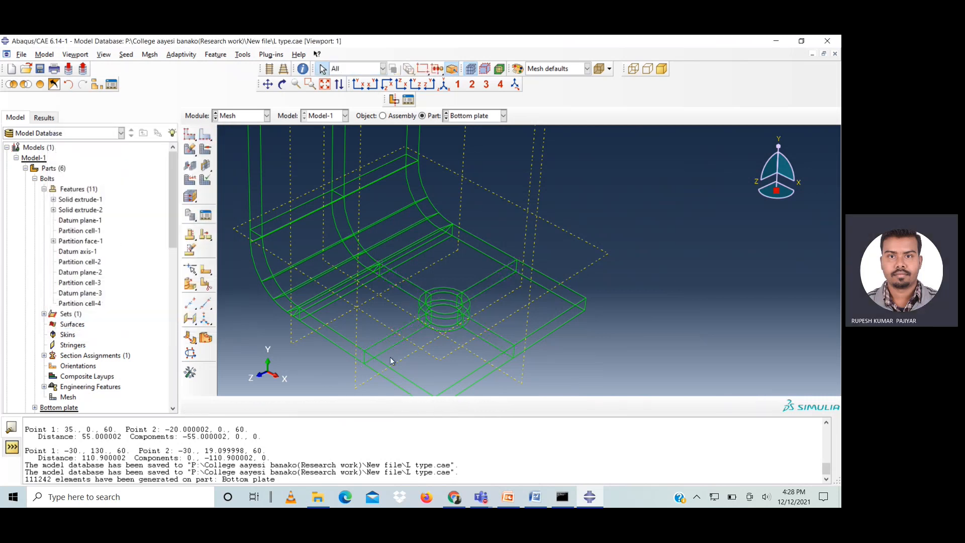
# - Show the Bottom plate shaded and regenerate the mesh on the whole part
pyautogui.click(661, 69)
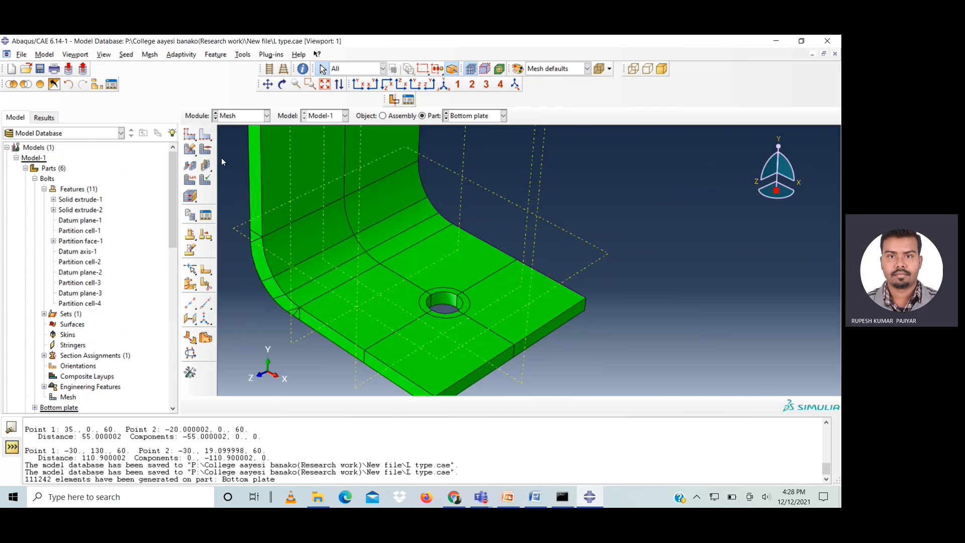
pyautogui.click(191, 149)
pyautogui.click(281, 405)
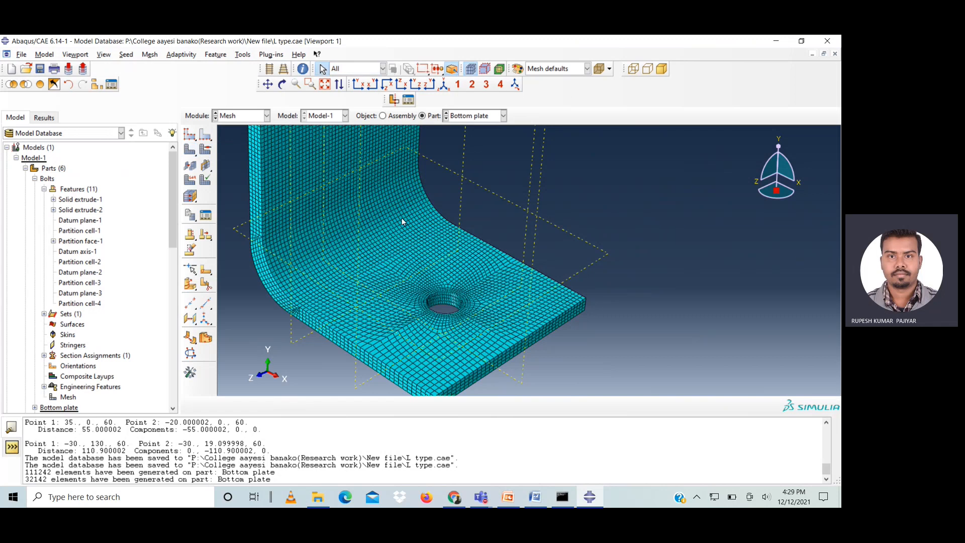
pyautogui.scroll(5, 404, 221)
# - On the Top plate part, seed the outer circular partition edges around the bolt hole by number with 15 elements and no bias
pyautogui.click(465, 119)
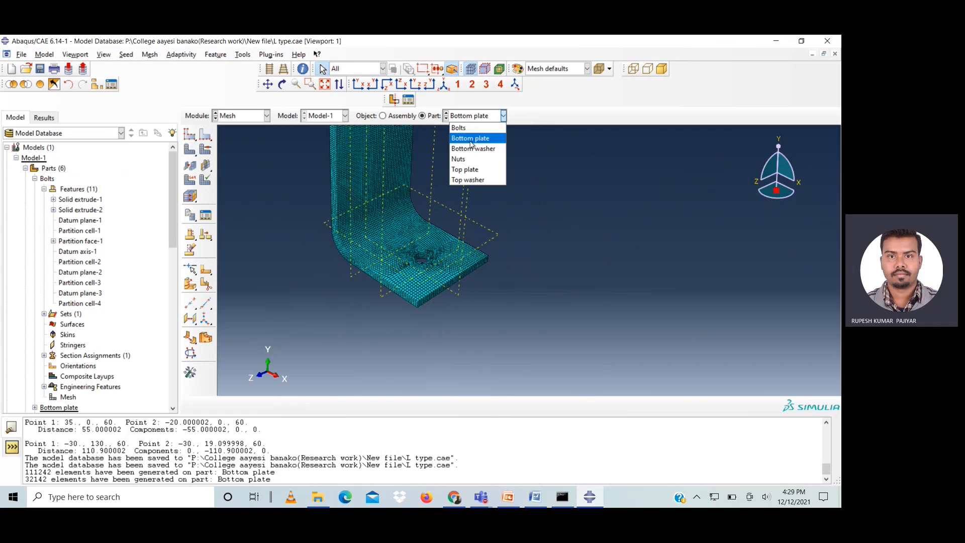
pyautogui.click(475, 167)
pyautogui.scroll(-5, 561, 365)
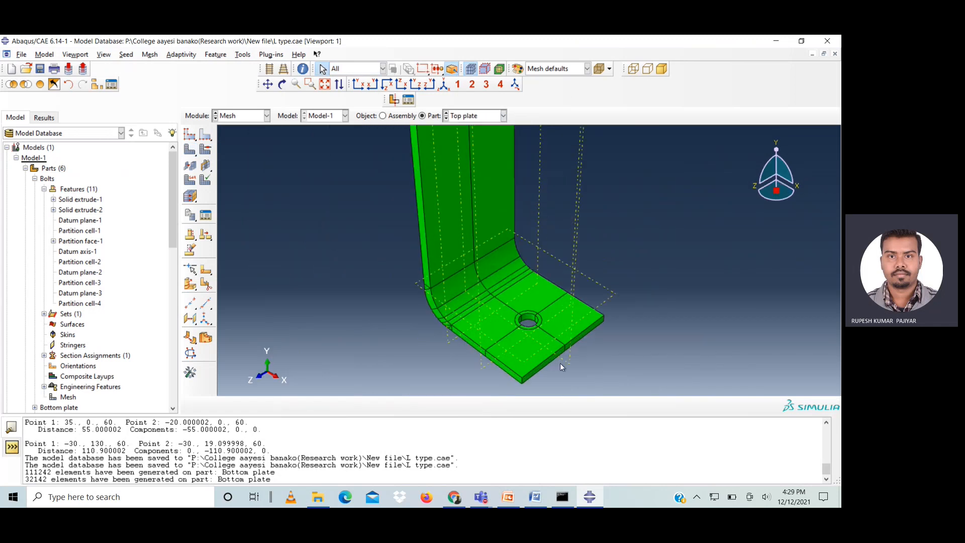
pyautogui.click(206, 134)
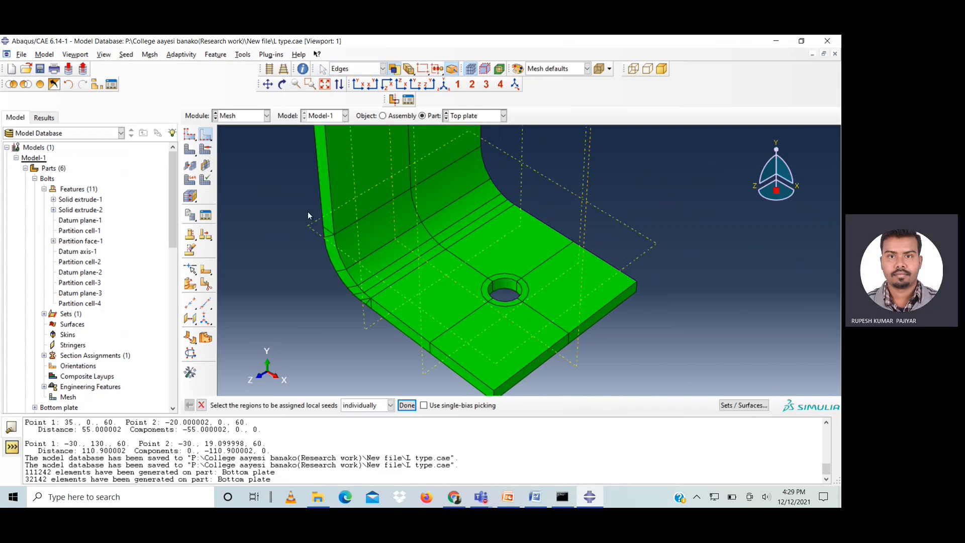
pyautogui.click(498, 275)
pyautogui.click(509, 303)
pyautogui.click(633, 69)
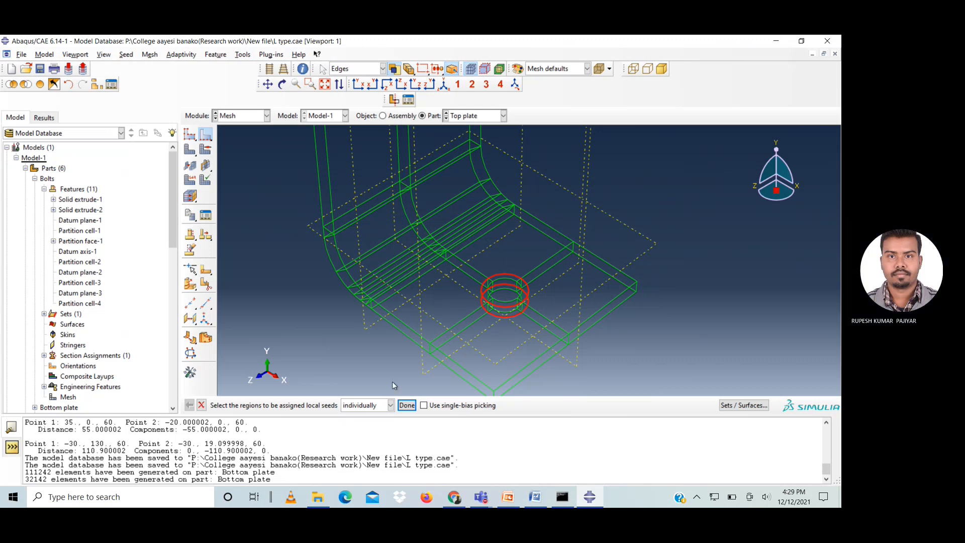
pyautogui.click(407, 405)
pyautogui.click(111, 175)
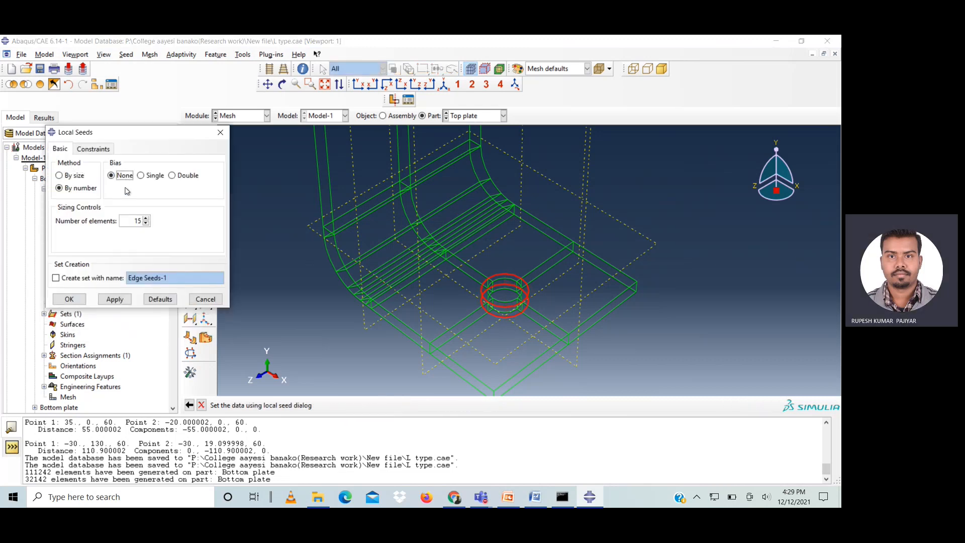
pyautogui.click(109, 299)
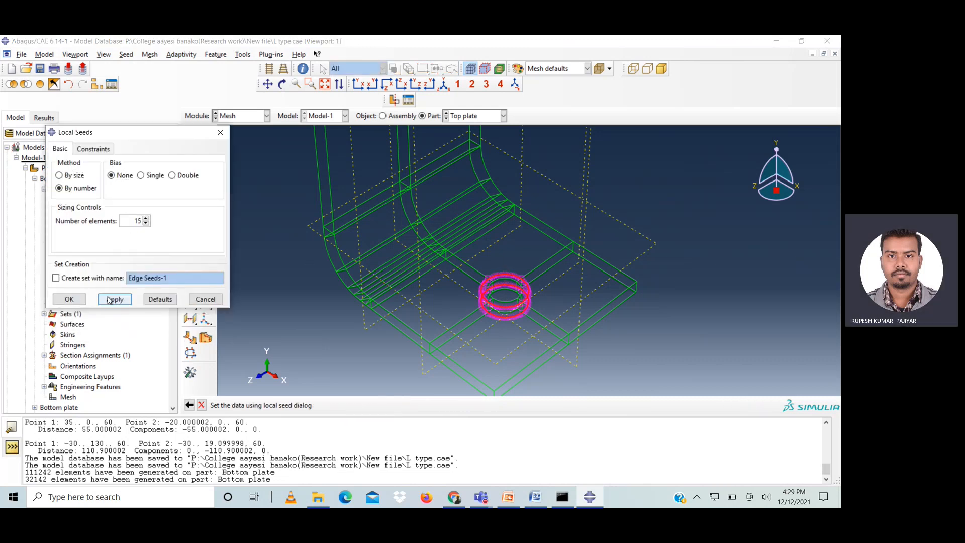
pyautogui.click(69, 299)
# - Choose the Top plate's eight radial partition edges around the hole for local seeding and set their bias to single
pyautogui.click(552, 255)
pyautogui.keyDown('shift'); pyautogui.click(551, 268); pyautogui.keyUp('shift')
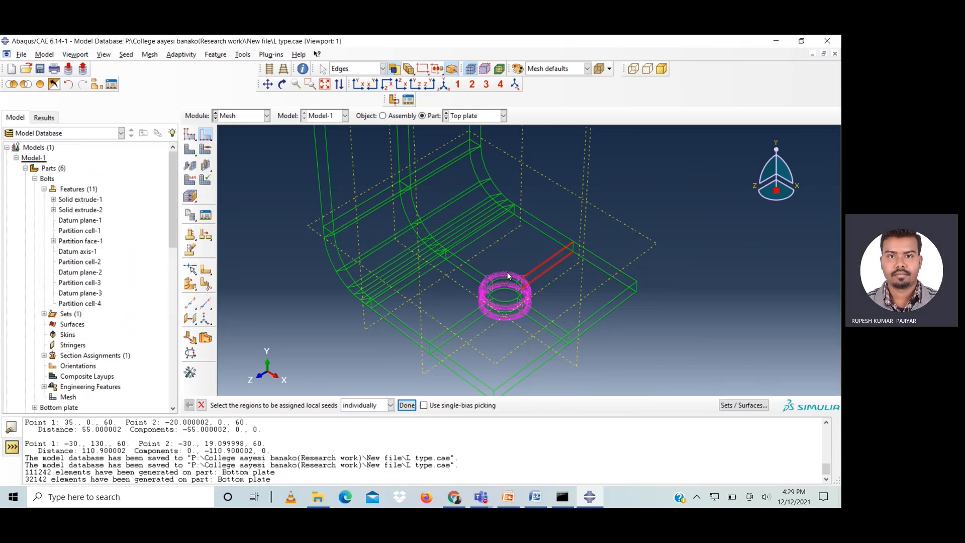
pyautogui.keyDown('shift'); pyautogui.click(470, 326); pyautogui.keyUp('shift')
pyautogui.keyDown('shift'); pyautogui.click(553, 332); pyautogui.keyUp('shift')
pyautogui.click(412, 405)
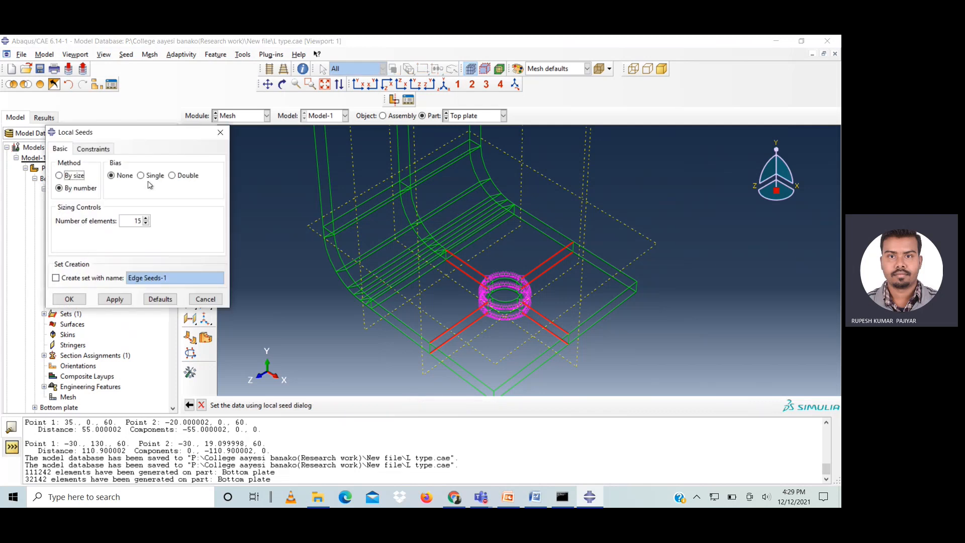
pyautogui.click(149, 179)
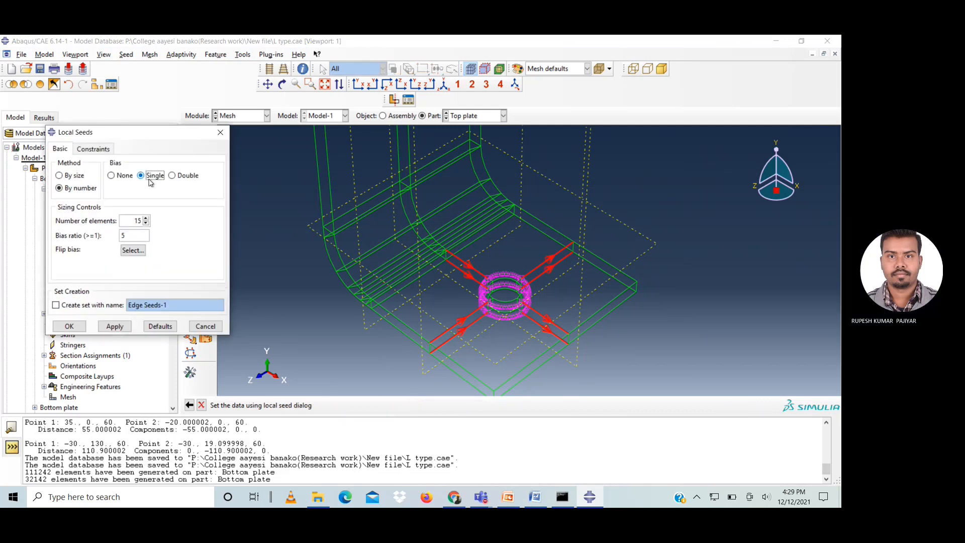
# - Flip the bias on the four radial edges whose arrows point away from the hole, and apply the 15-element seeds
pyautogui.click(133, 250)
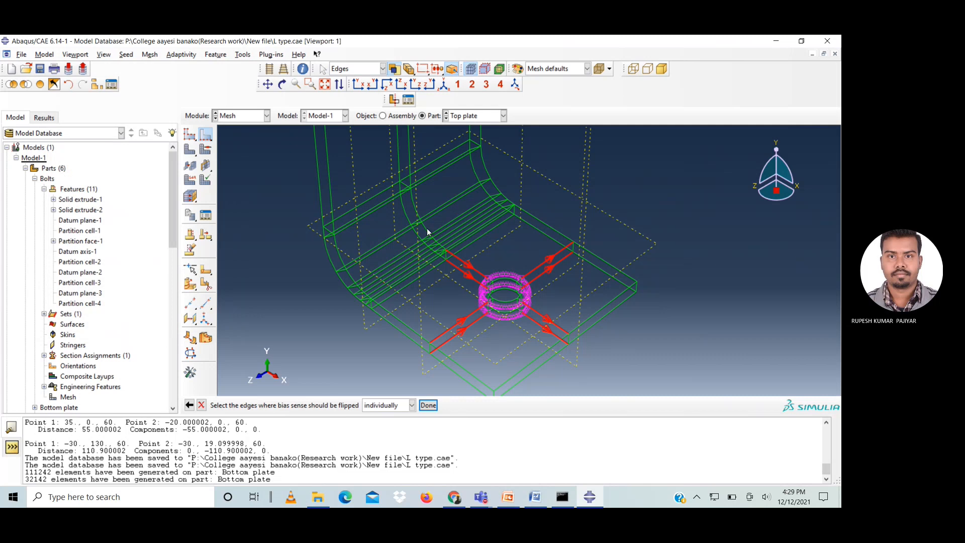
pyautogui.click(546, 262)
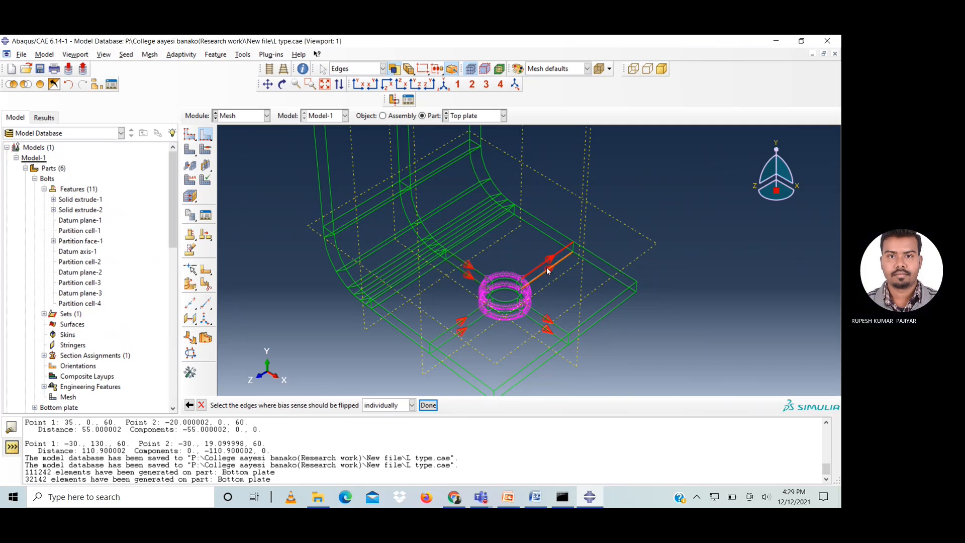
pyautogui.click(546, 324)
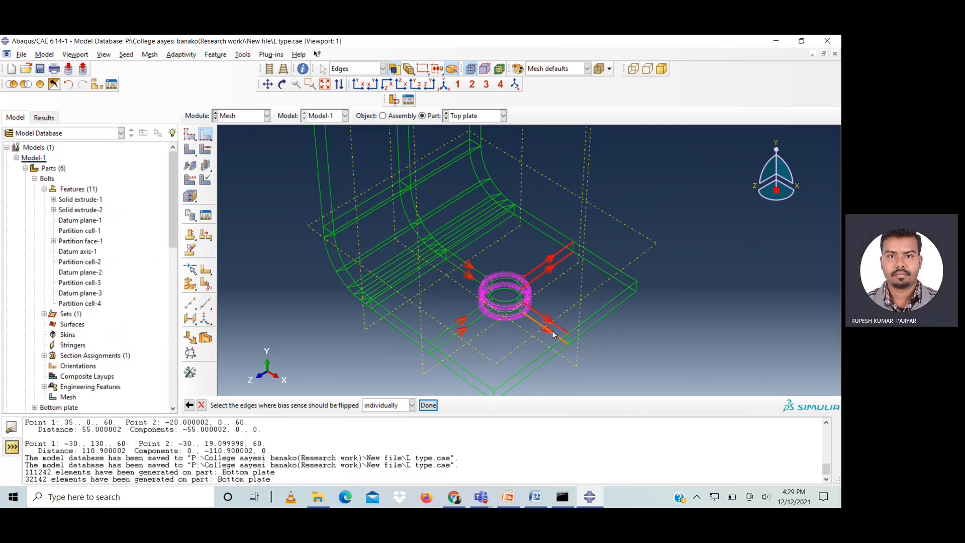
pyautogui.click(427, 405)
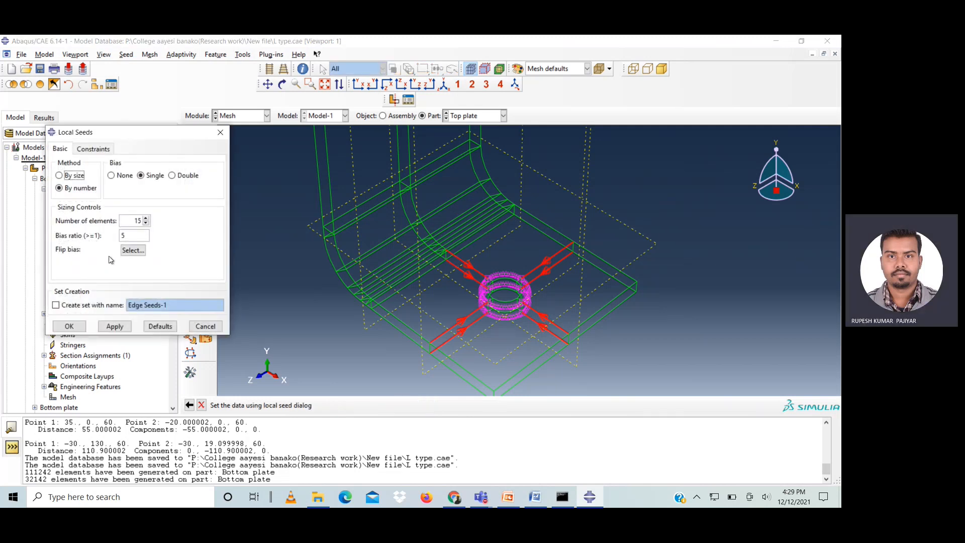
pyautogui.click(114, 327)
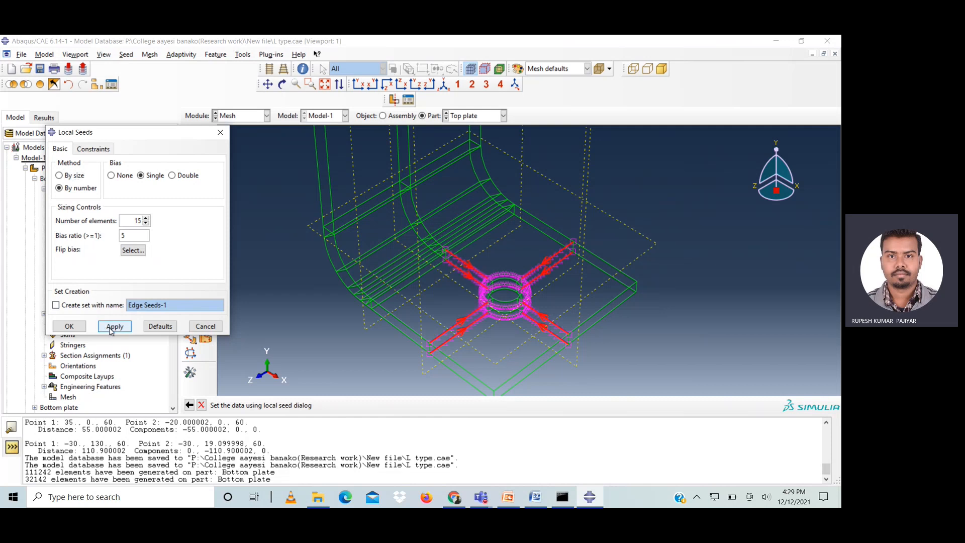
pyautogui.click(69, 326)
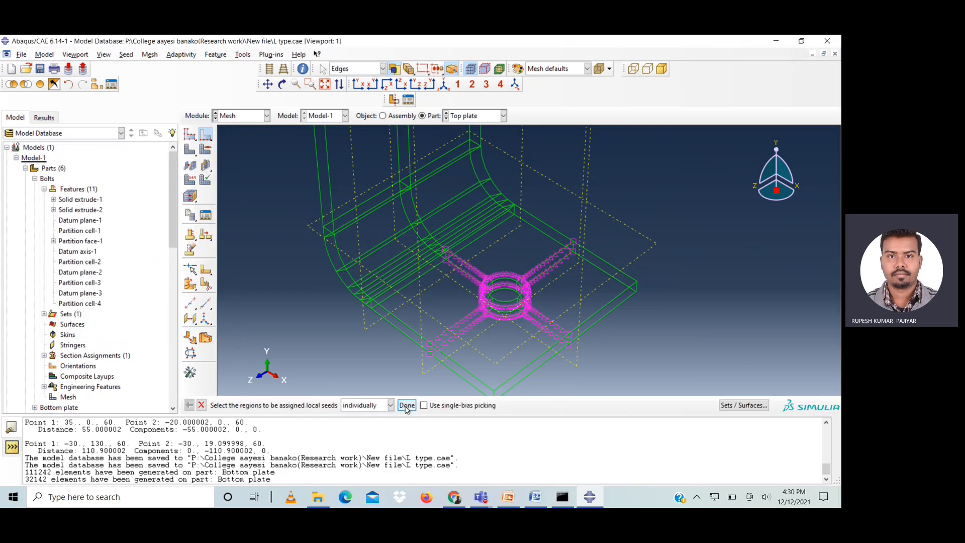
pyautogui.click(406, 406)
# - Generate the mesh on the whole Top plate part and inspect the elements around its bolt hole
pyautogui.click(190, 150)
pyautogui.click(282, 405)
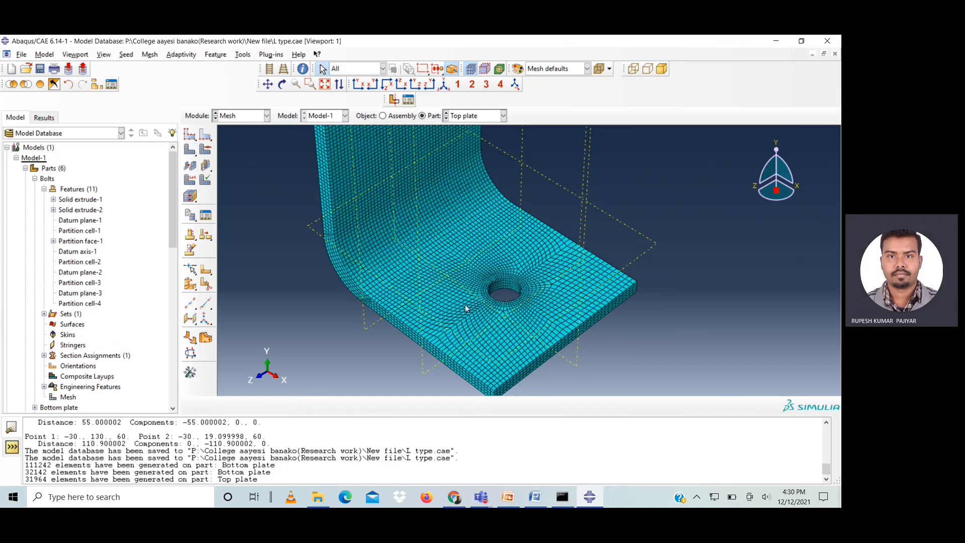
pyautogui.scroll(-5, 465, 305)
pyautogui.scroll(5, 472, 298)
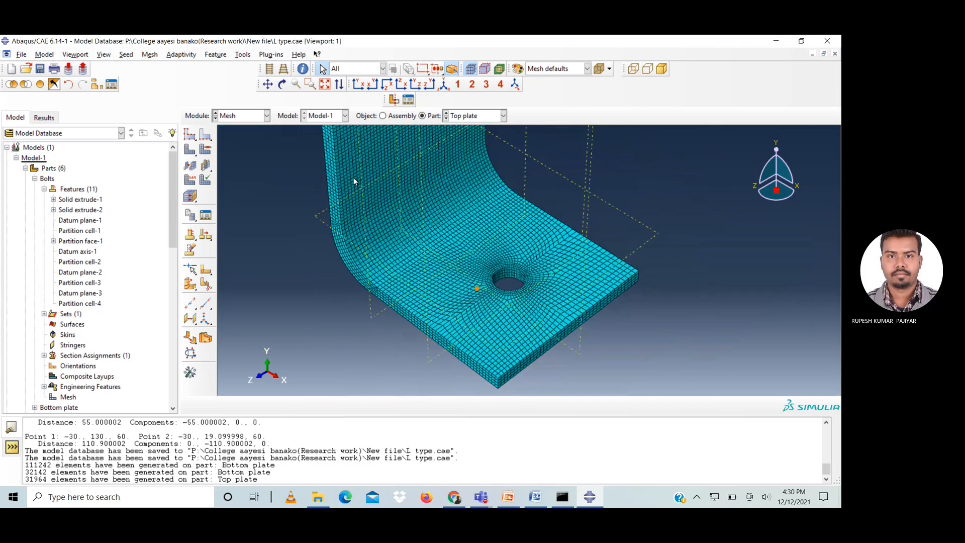
pyautogui.click(324, 84)
# - Verify the mesh of the whole Top plate part with analysis checks, highlighting elements with errors and warnings
pyautogui.click(482, 115)
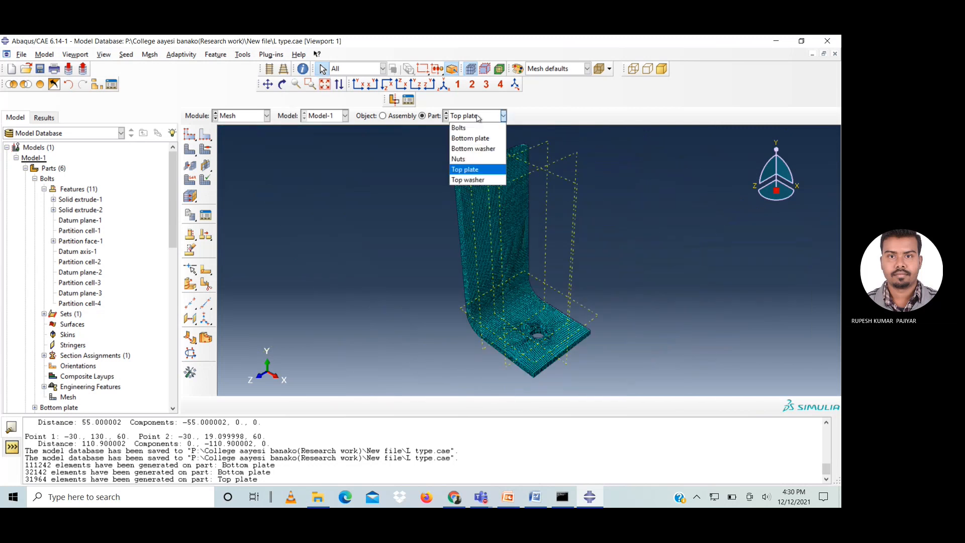
pyautogui.click(468, 169)
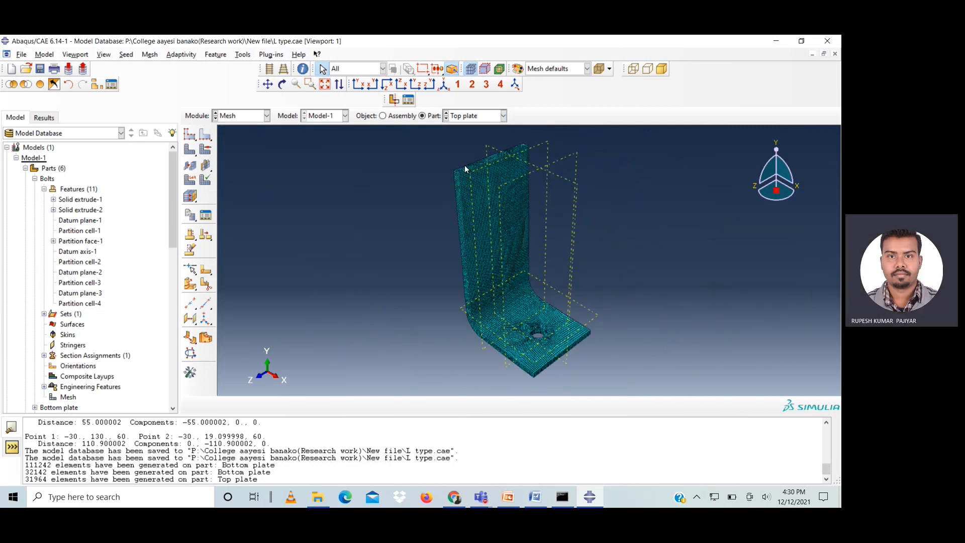
pyautogui.click(205, 179)
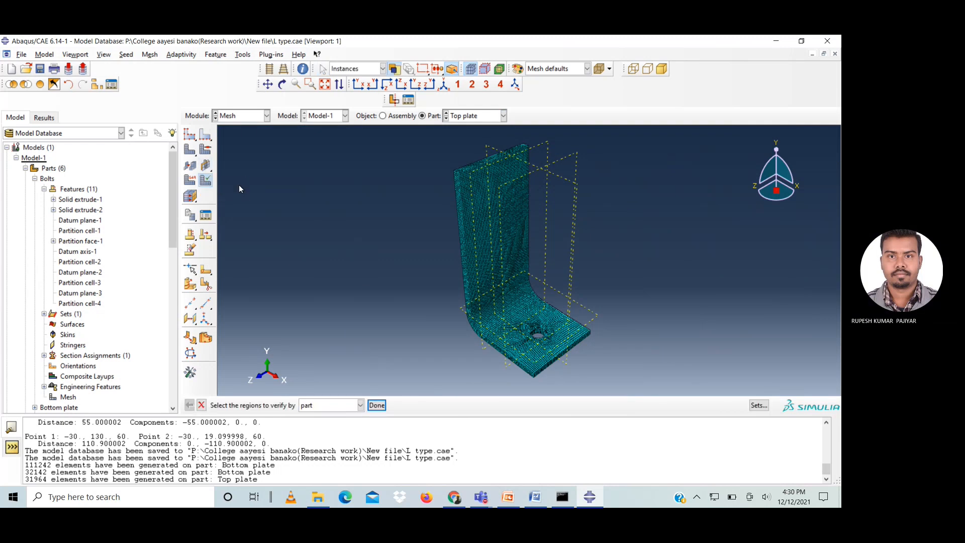
pyautogui.moveTo(379, 133); pyautogui.dragTo(646, 373)
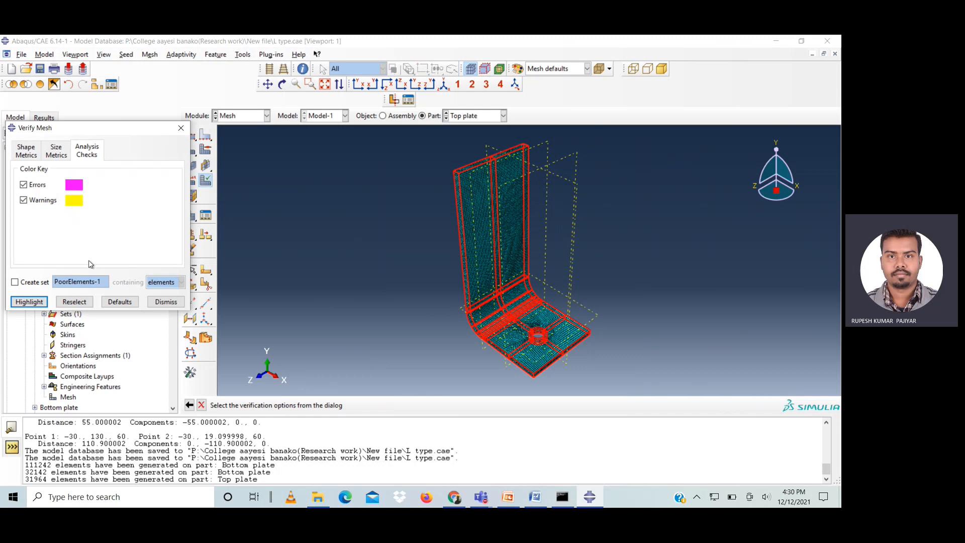
pyautogui.click(35, 303)
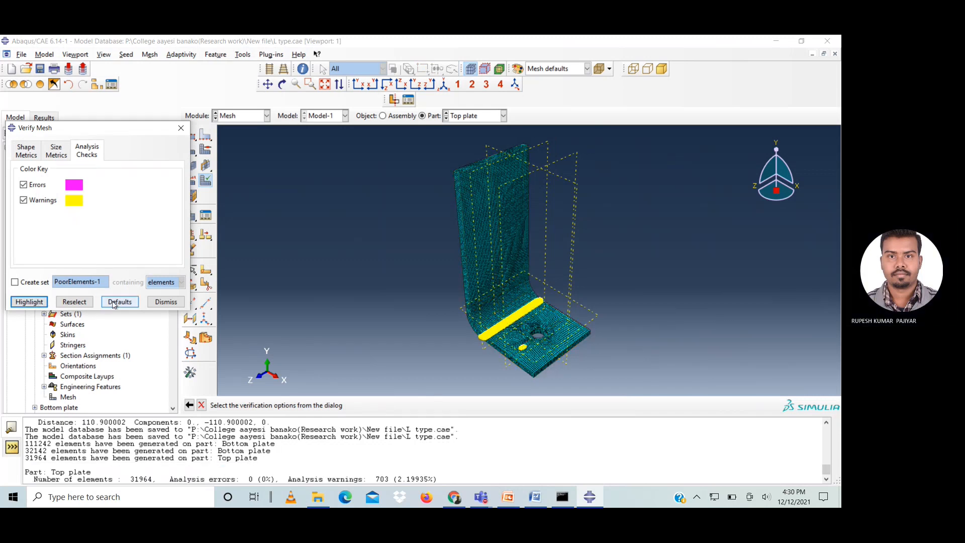
pyautogui.click(160, 302)
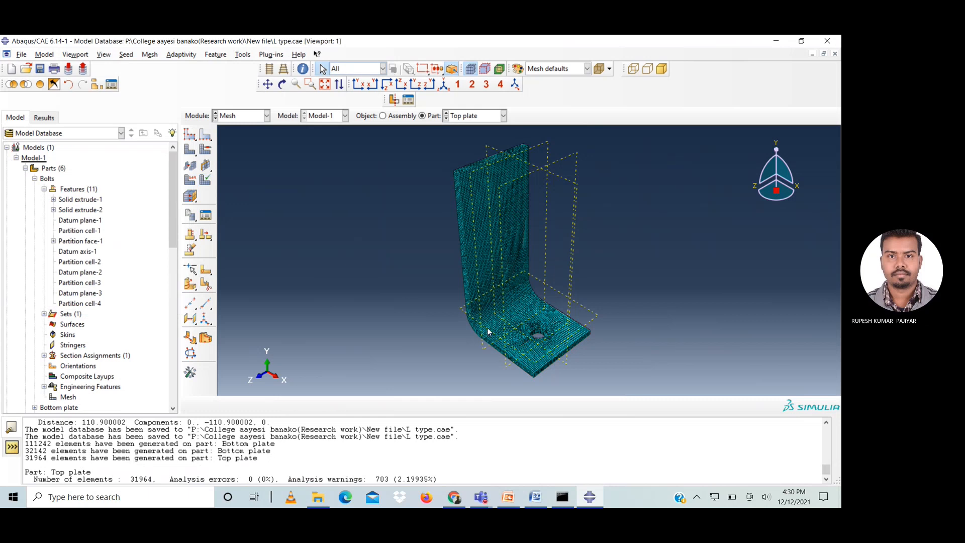
# - Save the model database and switch to the Interaction module
pyautogui.scroll(-5, 498, 332)
pyautogui.scroll(5, 452, 286)
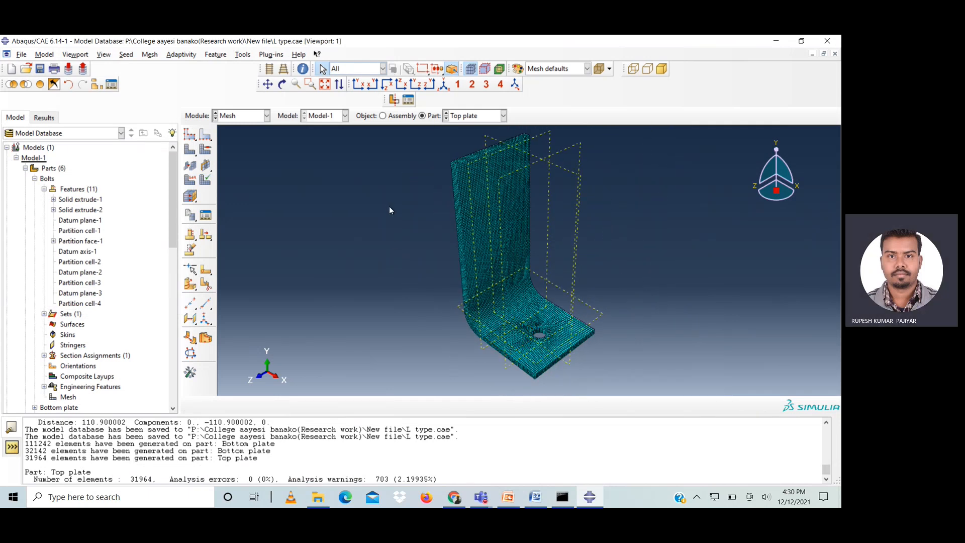
pyautogui.hotkey('ctrl', 's')
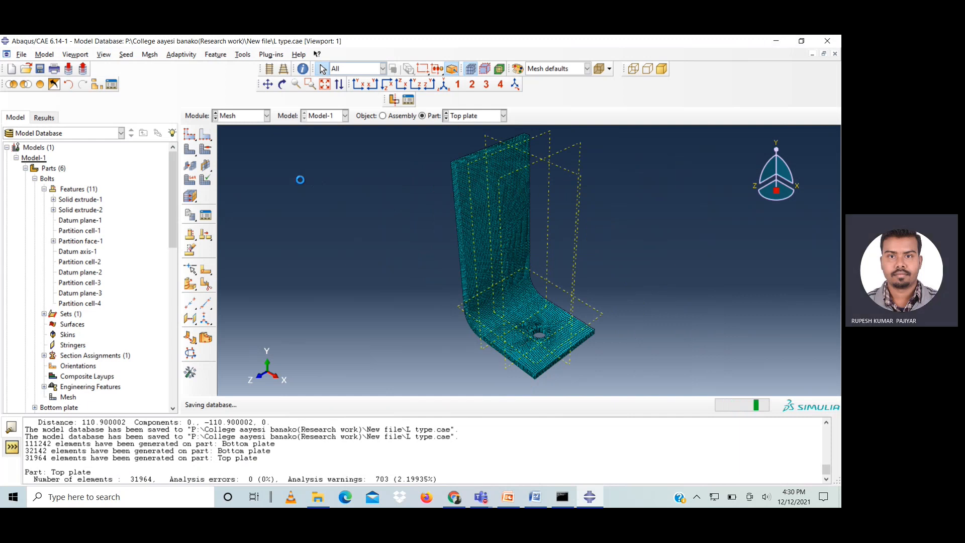
pyautogui.click(250, 116)
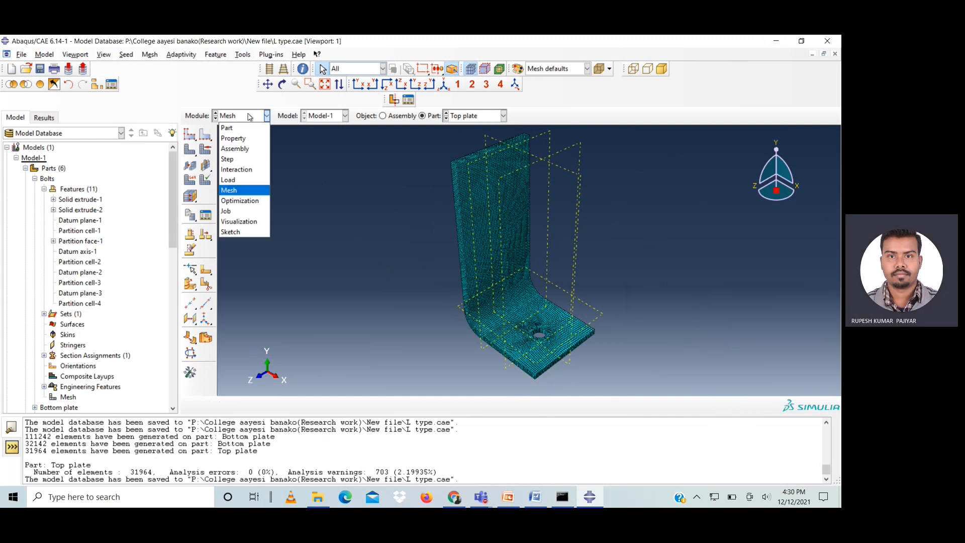
pyautogui.click(251, 168)
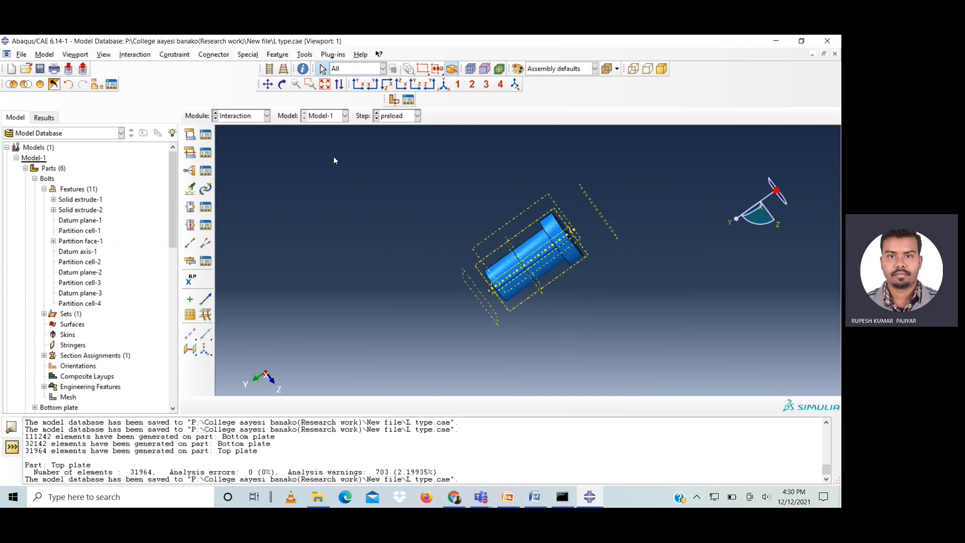
# - Create a Contact interaction property named "Bolt-Platehole"
pyautogui.click(206, 154)
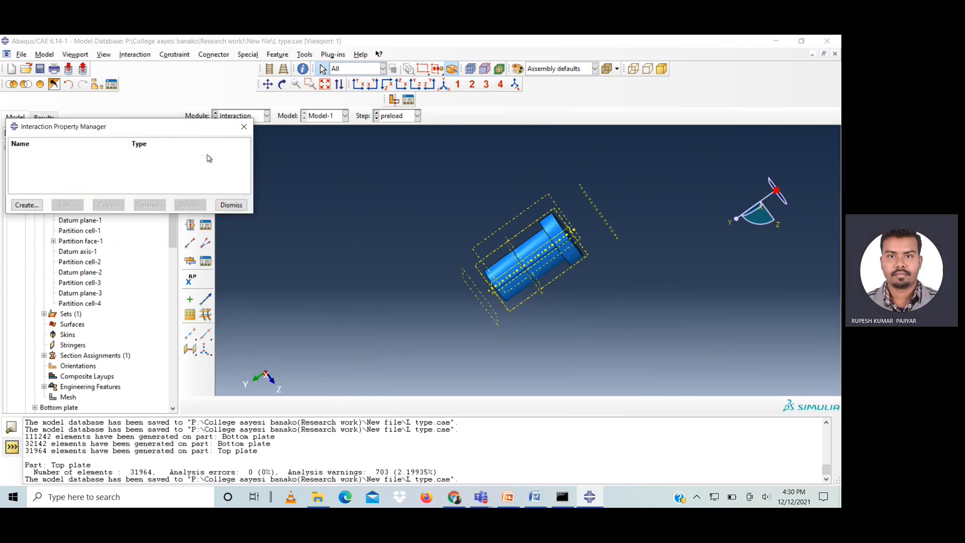
pyautogui.click(26, 205)
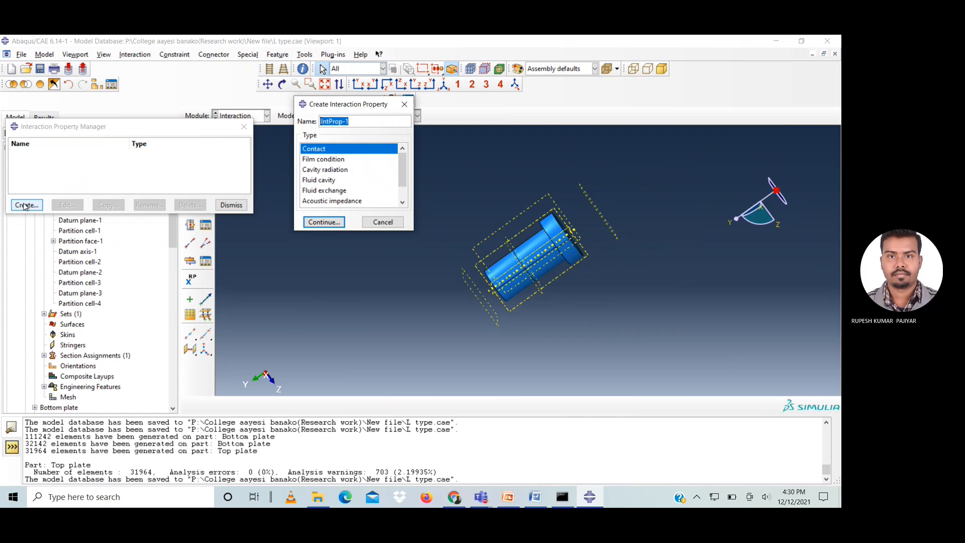
pyautogui.write('Bolt-Platehole')
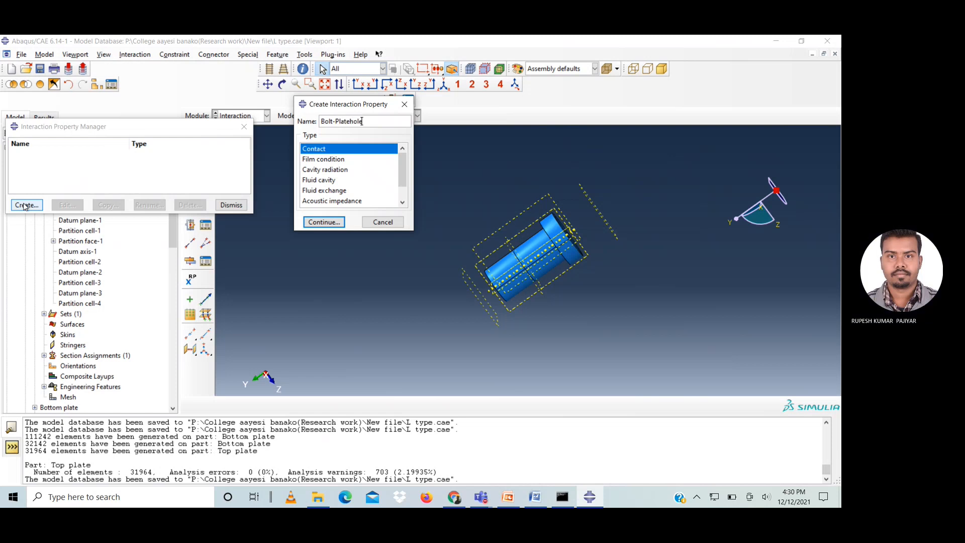
pyautogui.click(330, 223)
# - Give Bolt-Platehole a penalty tangential behavior with a friction coefficient of 0.1, and add default normal behavior
pyautogui.click(40, 197)
pyautogui.click(44, 204)
pyautogui.click(96, 228)
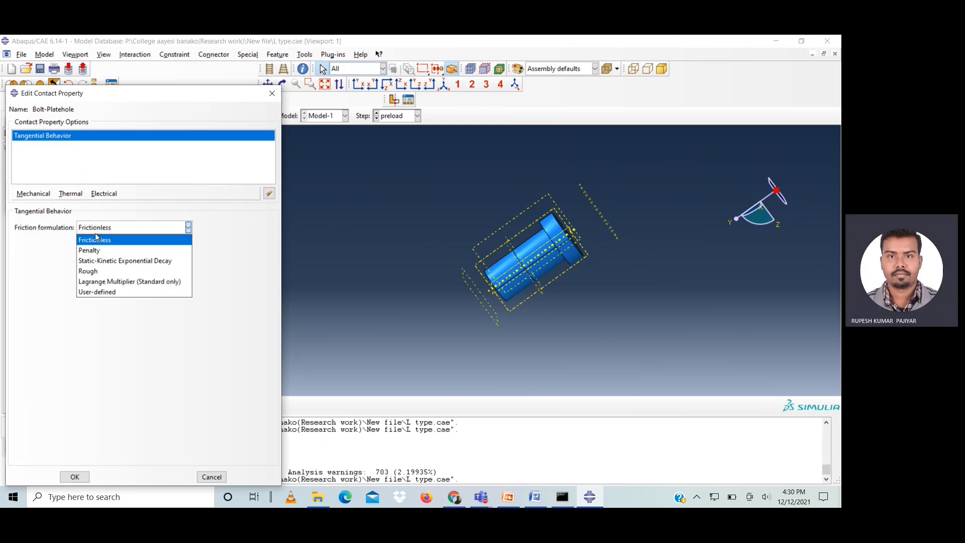
pyautogui.click(98, 253)
pyautogui.click(43, 343)
pyautogui.write('0.1')
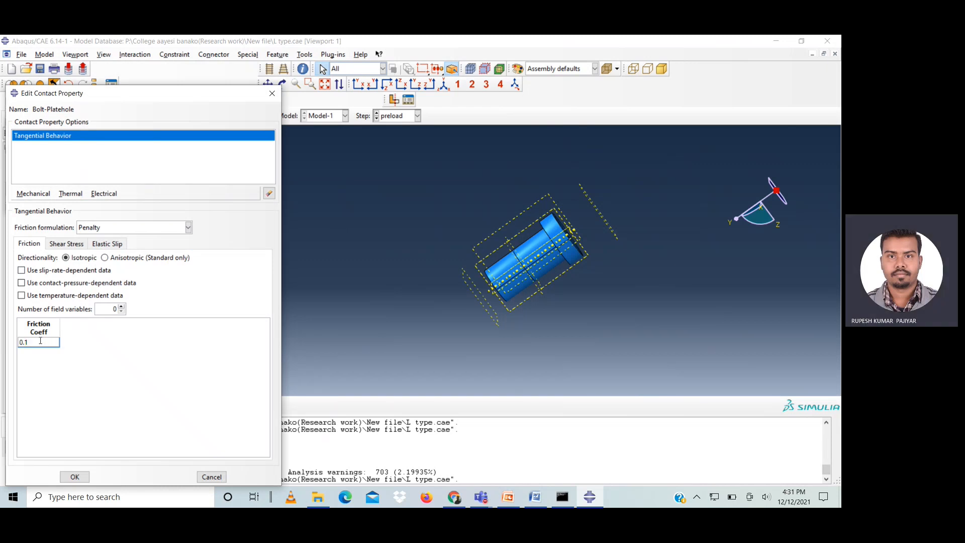
pyautogui.click(35, 194)
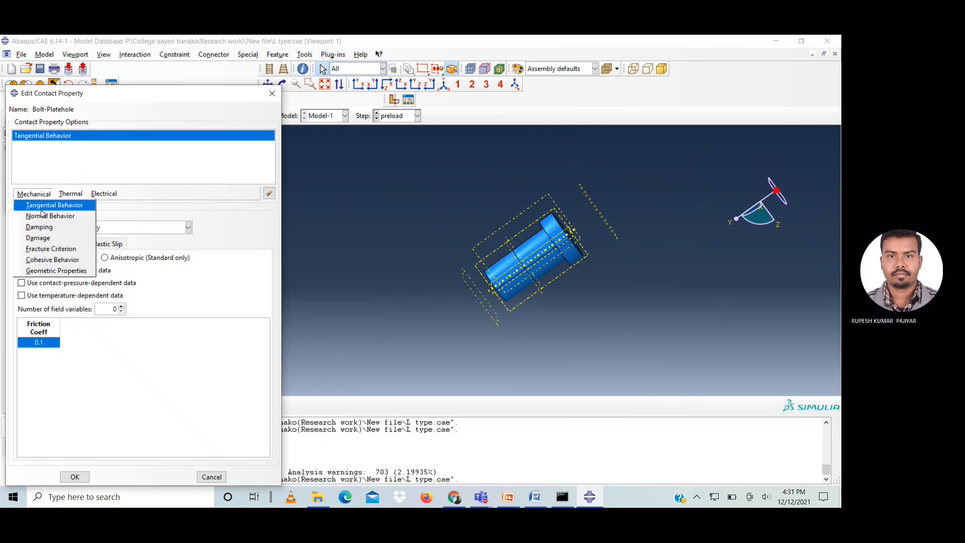
pyautogui.click(42, 215)
pyautogui.click(75, 477)
# - Create a second Contact interaction property named "plate-plate"
pyautogui.click(30, 205)
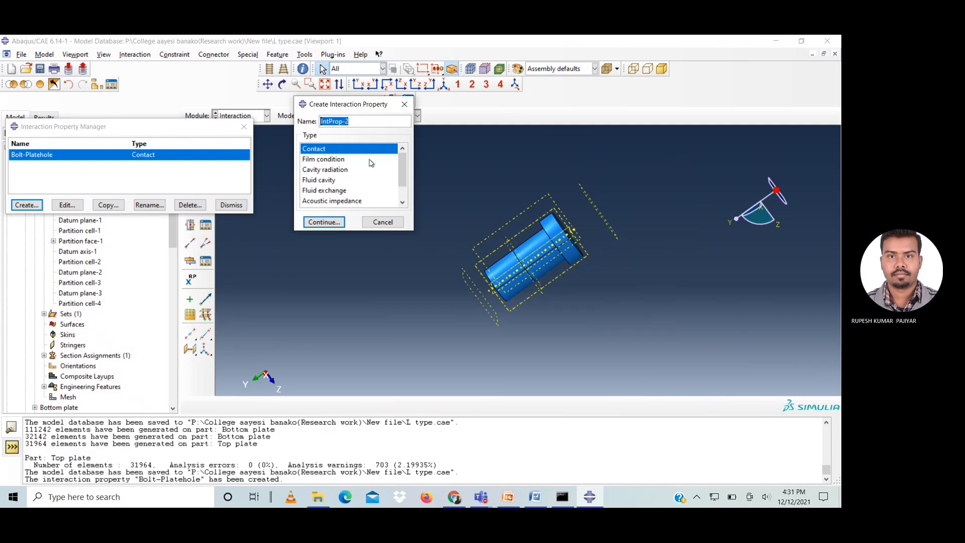
pyautogui.write('plat')
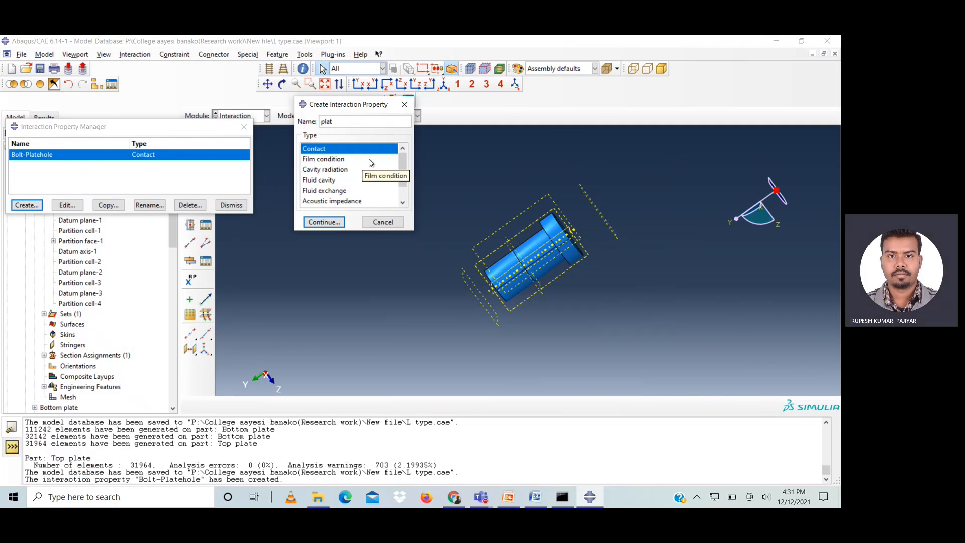
pyautogui.write('e-plate')
pyautogui.click(324, 221)
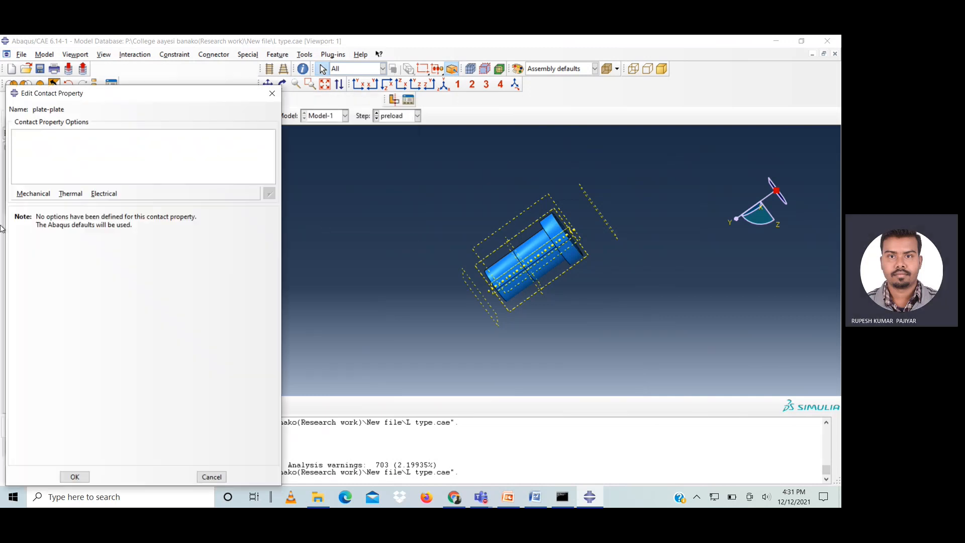
# - Give plate-plate default normal behavior and a penalty tangential behavior with a friction coefficient of 0.45
pyautogui.click(30, 197)
pyautogui.click(48, 216)
pyautogui.click(34, 200)
pyautogui.click(37, 204)
pyautogui.click(147, 230)
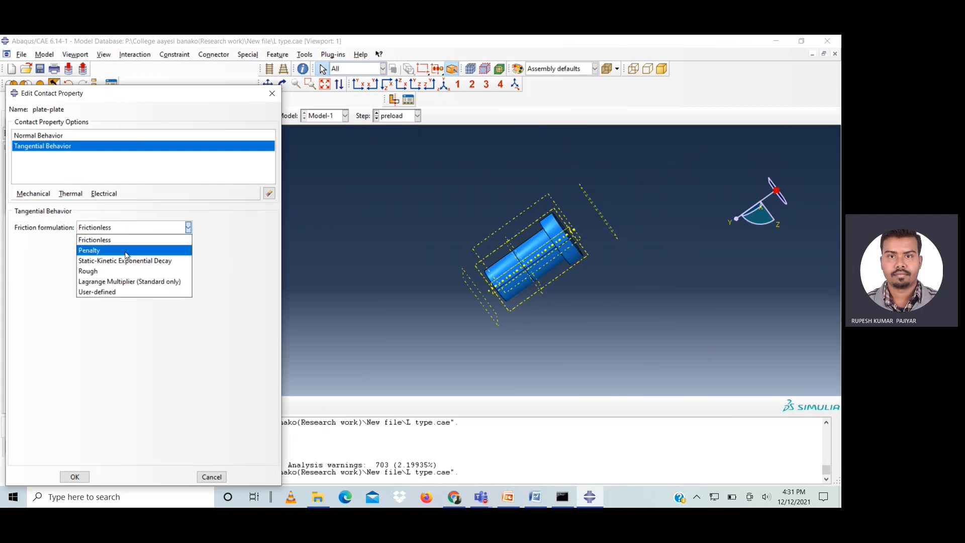
pyautogui.click(88, 251)
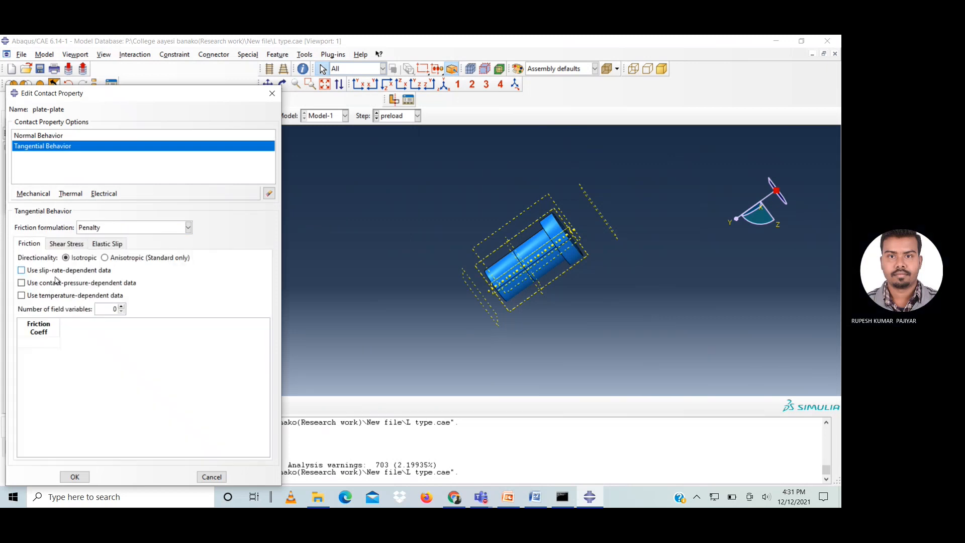
pyautogui.click(39, 342)
pyautogui.write('0.45')
pyautogui.click(74, 476)
# - Create a third Contact interaction property named "plate-washer"
pyautogui.click(27, 205)
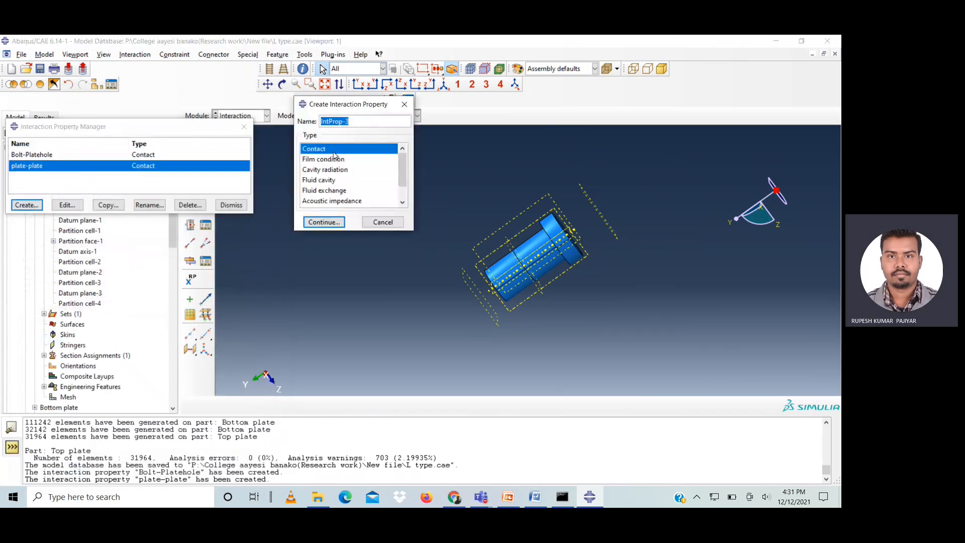
pyautogui.write('plate-washer')
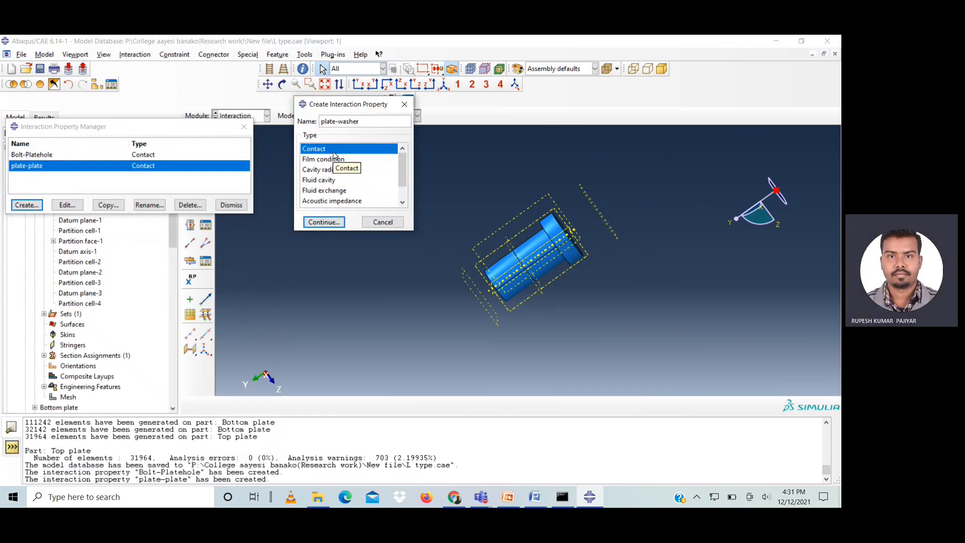
pyautogui.click(325, 223)
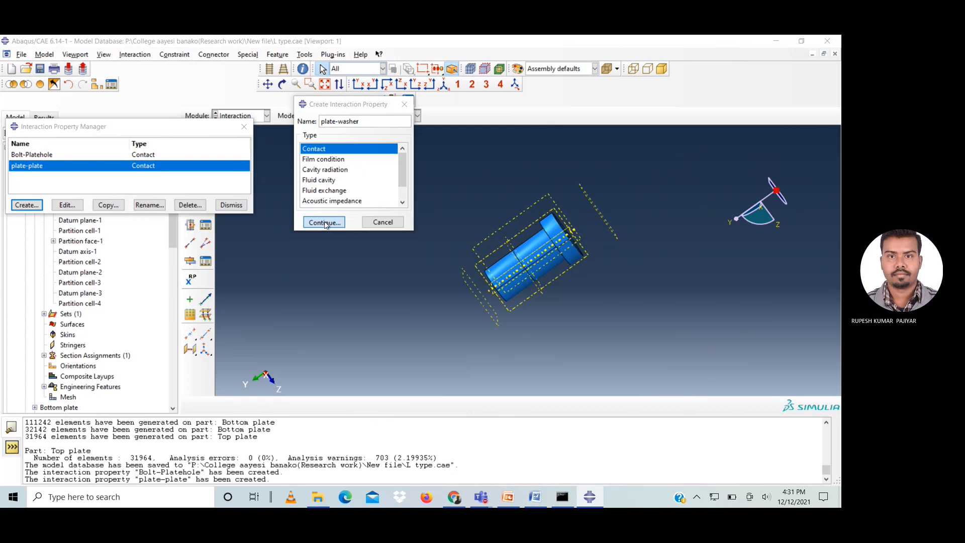
# - Give plate-washer default normal behavior and a penalty tangential behavior with a friction coefficient of 0.3
pyautogui.click(33, 194)
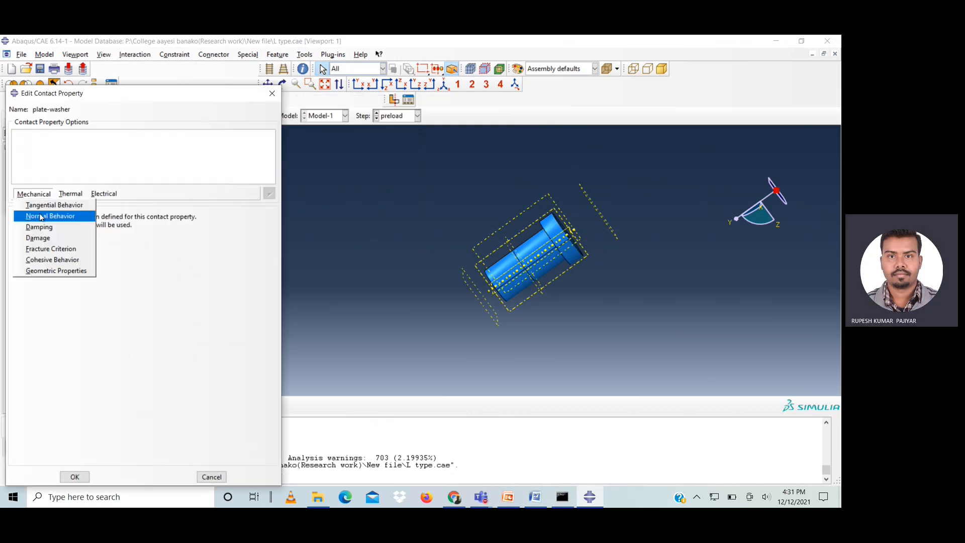
pyautogui.click(40, 215)
pyautogui.click(34, 194)
pyautogui.click(47, 206)
pyautogui.click(151, 228)
pyautogui.click(127, 251)
pyautogui.click(41, 343)
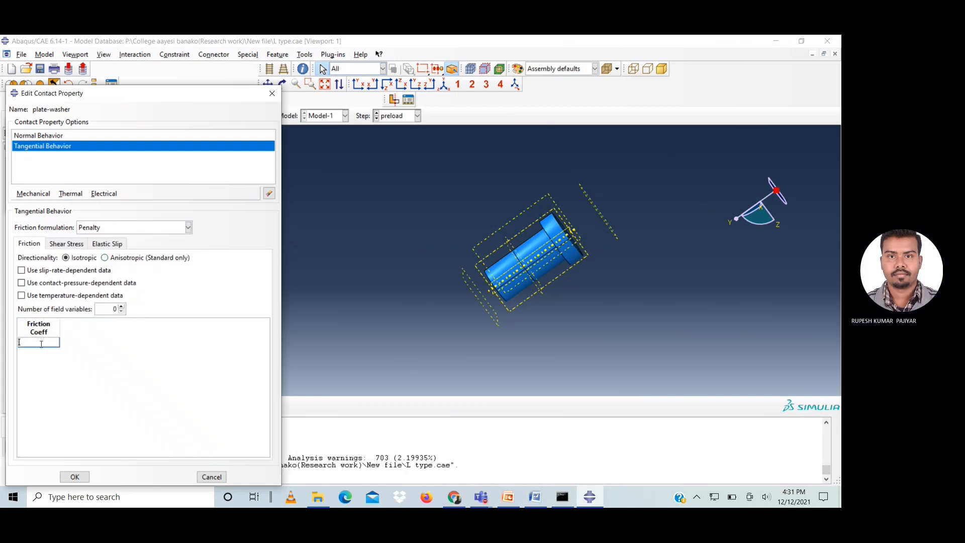
pyautogui.write('0.3')
pyautogui.click(75, 477)
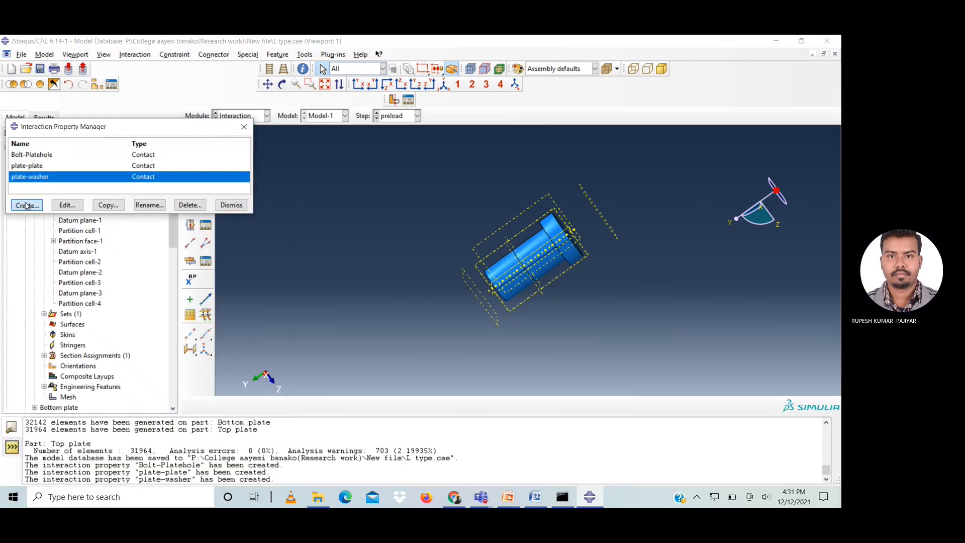
# - Create a fourth Contact interaction property named "washer-boltnut"
pyautogui.click(27, 205)
pyautogui.write('washer')
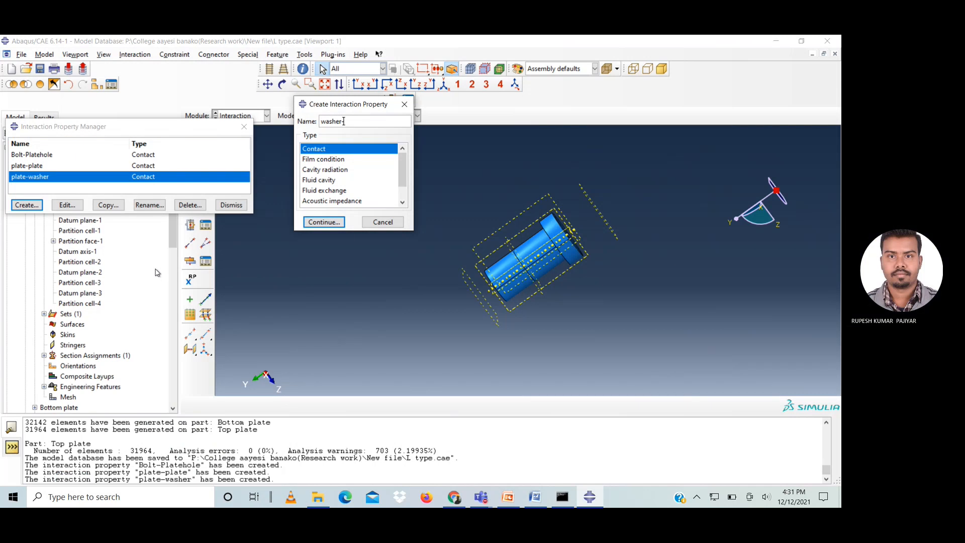
pyautogui.write('-boltnut')
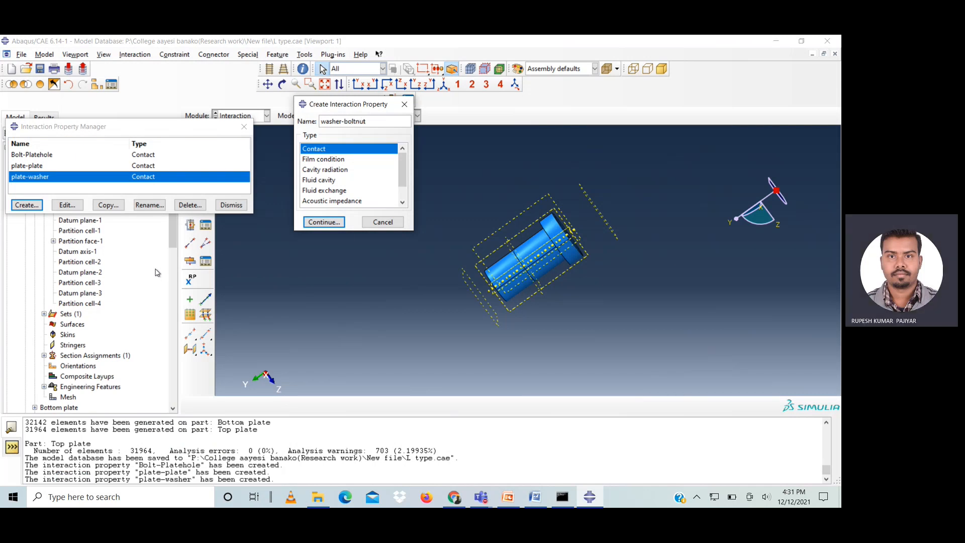
pyautogui.click(319, 224)
# - Give washer-boltnut default normal behavior and a penalty tangential behavior with a friction coefficient of 0.1, and close the property manager
pyautogui.click(34, 194)
pyautogui.click(50, 215)
pyautogui.click(34, 194)
pyautogui.click(43, 205)
pyautogui.click(128, 229)
pyautogui.click(122, 252)
pyautogui.click(40, 343)
pyautogui.click(40, 344)
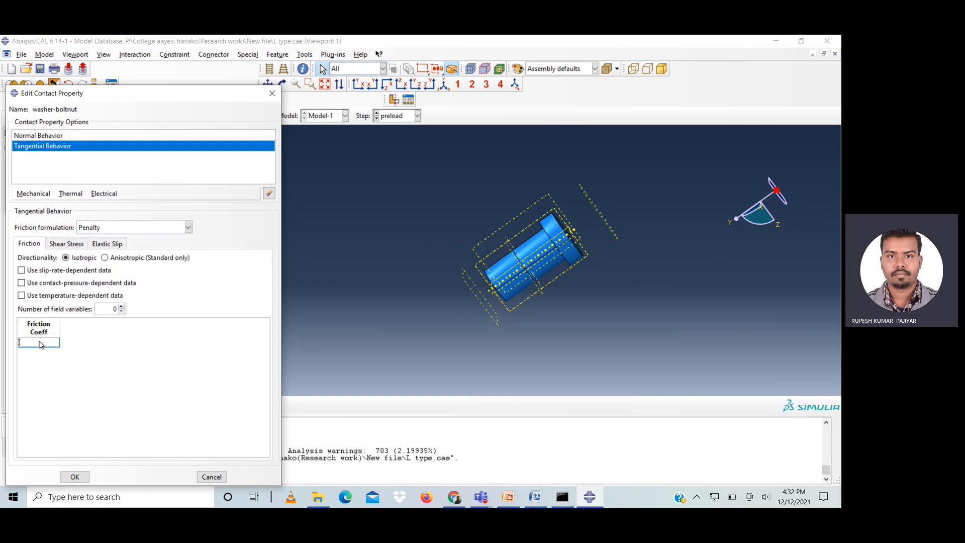
pyautogui.write('0.1')
pyautogui.click(64, 477)
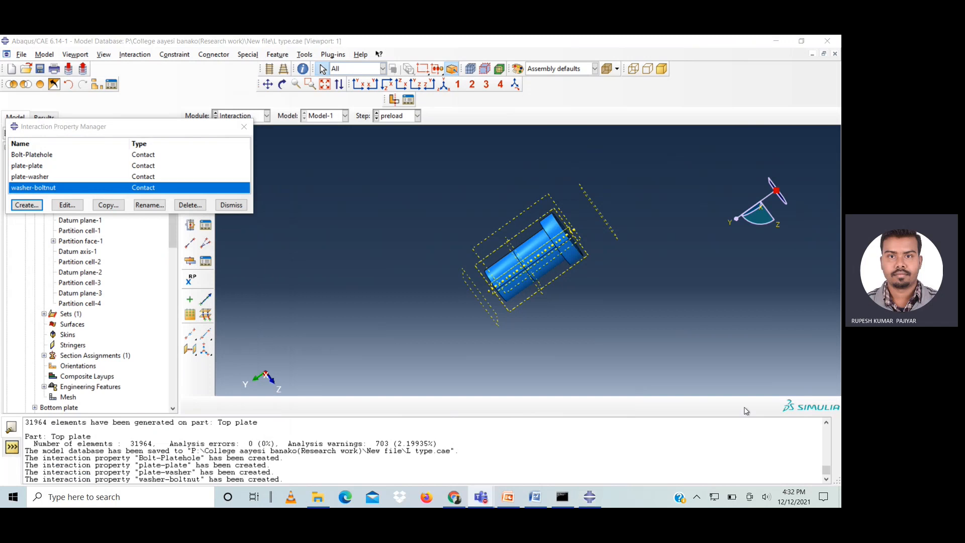
pyautogui.click(231, 204)
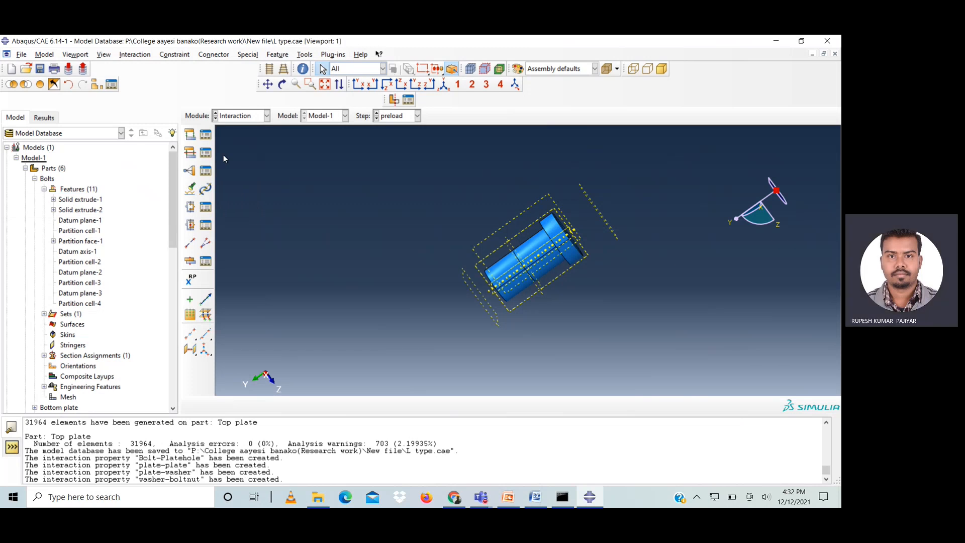
# - Find the contact pairs in the whole model and widen the candidate table's Name and Property columns to show full entries
pyautogui.click(191, 188)
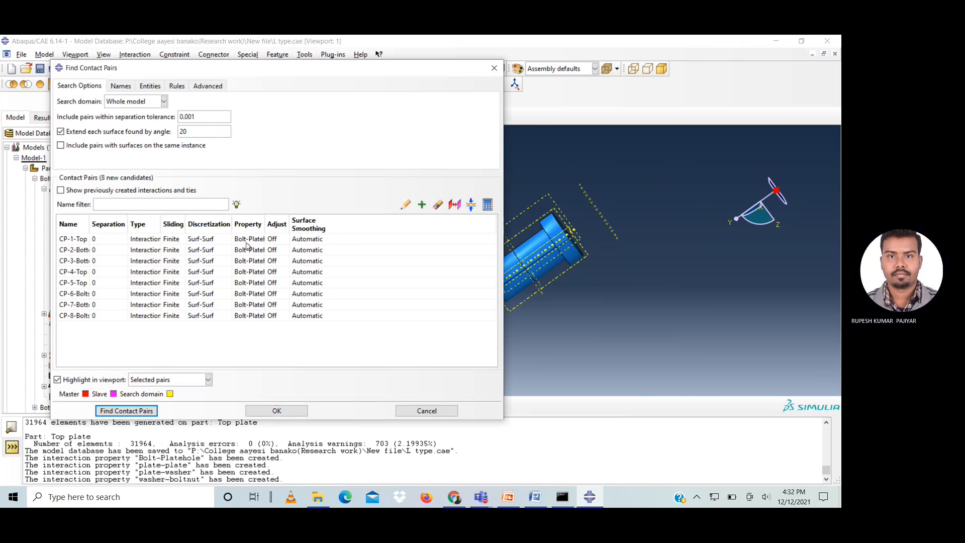
pyautogui.moveTo(90, 224); pyautogui.dragTo(145, 225)
pyautogui.moveTo(320, 224); pyautogui.dragTo(358, 225)
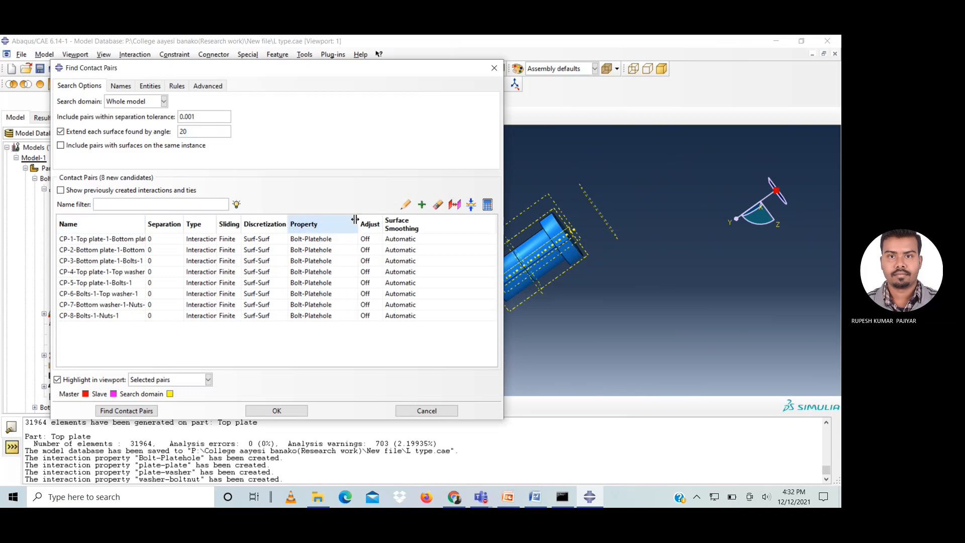
pyautogui.click(149, 225)
pyautogui.click(147, 226)
pyautogui.moveTo(145, 221); pyautogui.dragTo(161, 219)
# - Assign the plate-plate property to the top plate–bottom plate pair CP-1 and plate-washer to the bottom plate–bottom washer pair CP-2
pyautogui.click(315, 240)
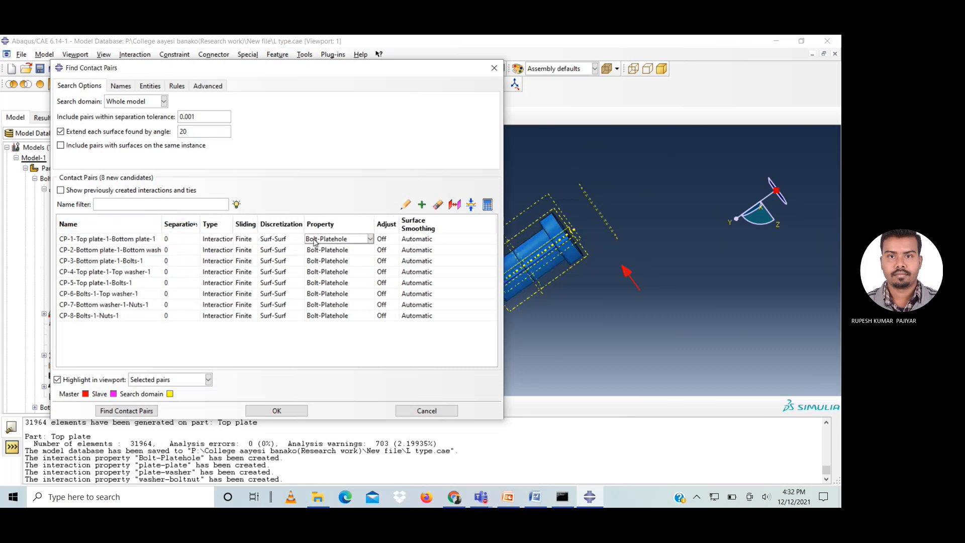
pyautogui.click(371, 240)
pyautogui.click(350, 261)
pyautogui.click(351, 250)
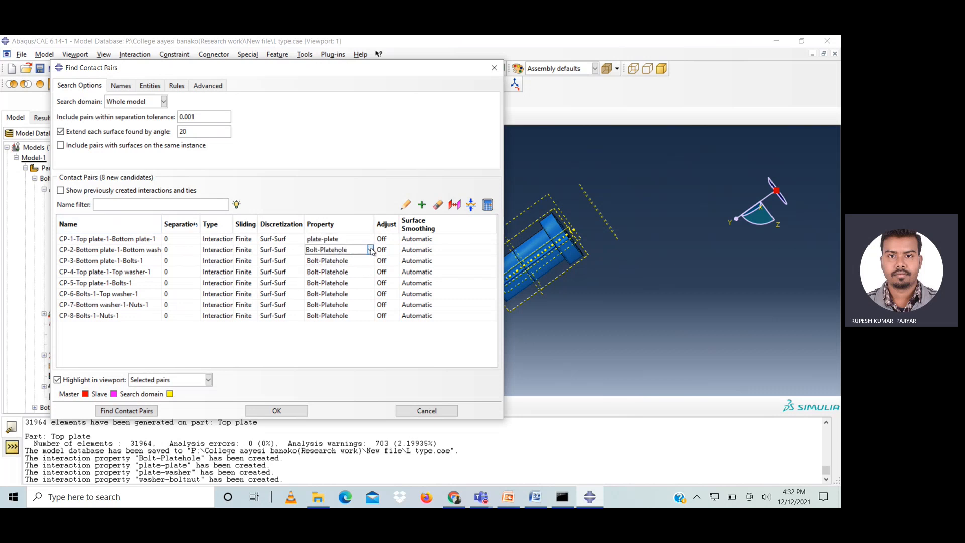
pyautogui.click(371, 250)
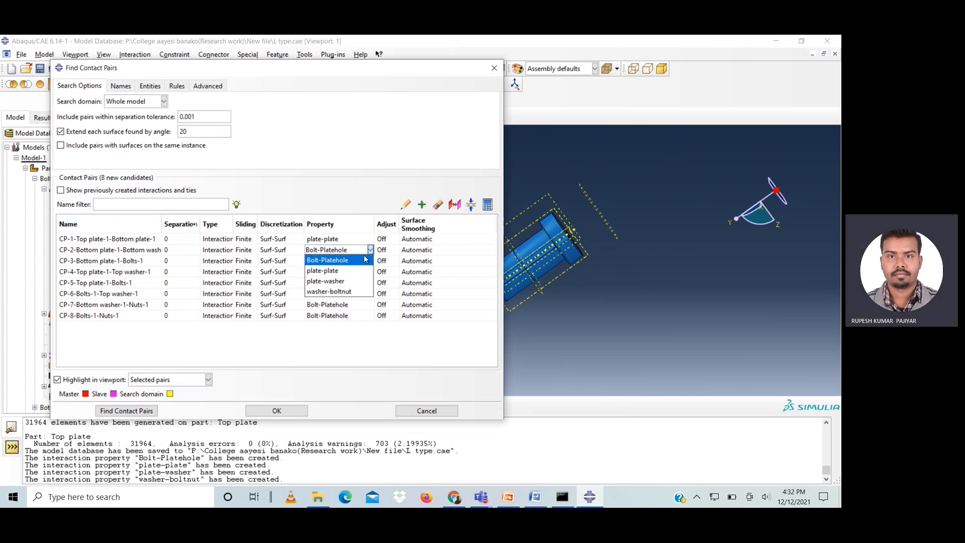
pyautogui.click(344, 281)
# - Assign Bolt-Platehole to the bottom plate–bolts pair CP-3 and plate-washer to the top plate–top washer pair CP-4
pyautogui.click(353, 260)
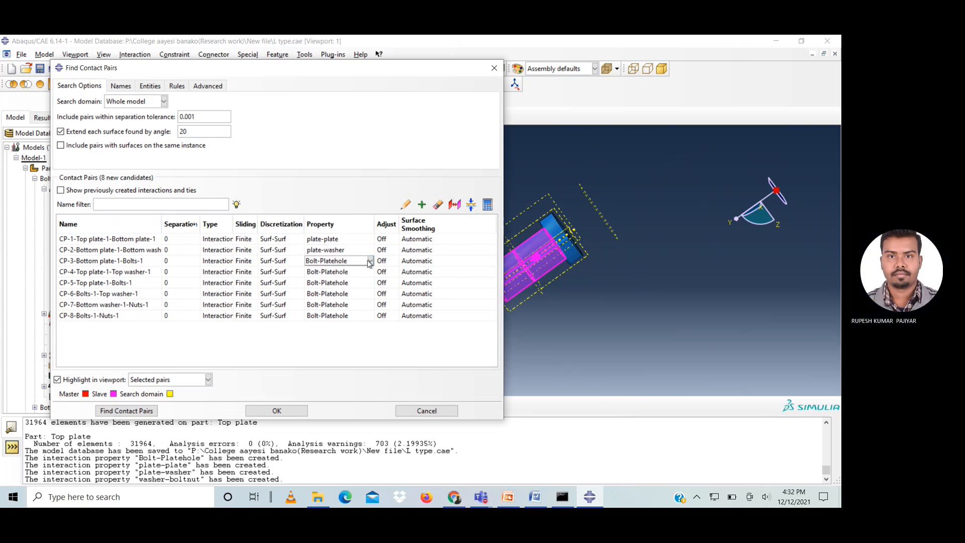
pyautogui.click(371, 261)
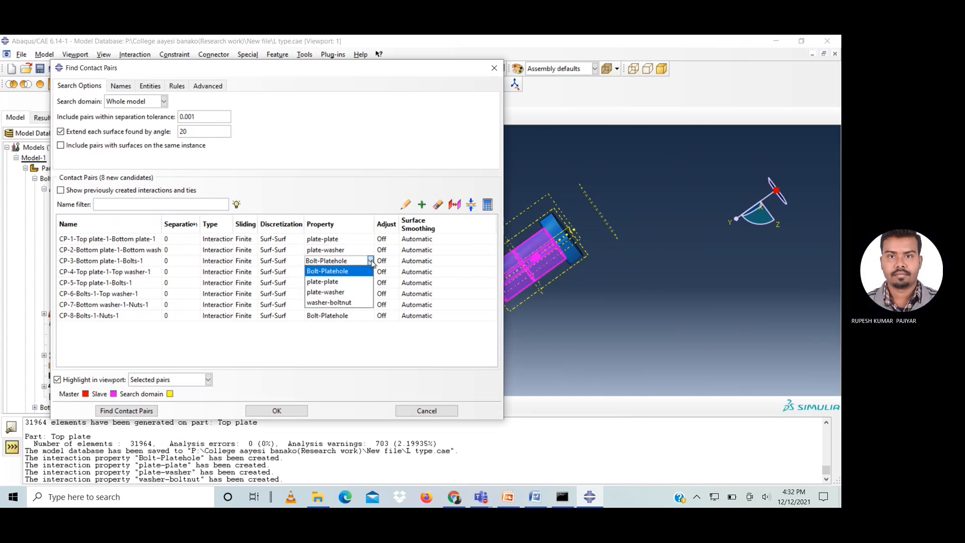
pyautogui.click(354, 271)
pyautogui.click(370, 272)
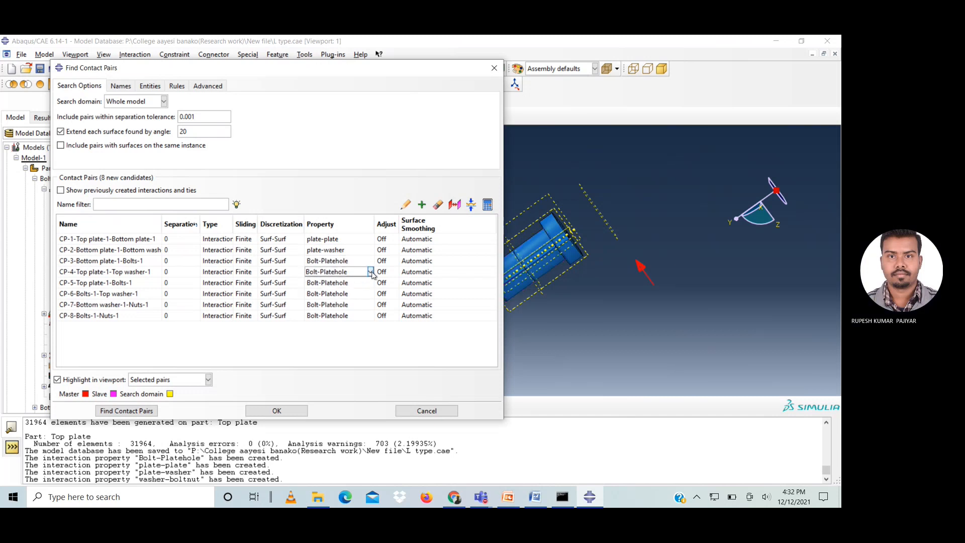
pyautogui.click(372, 271)
pyautogui.click(347, 299)
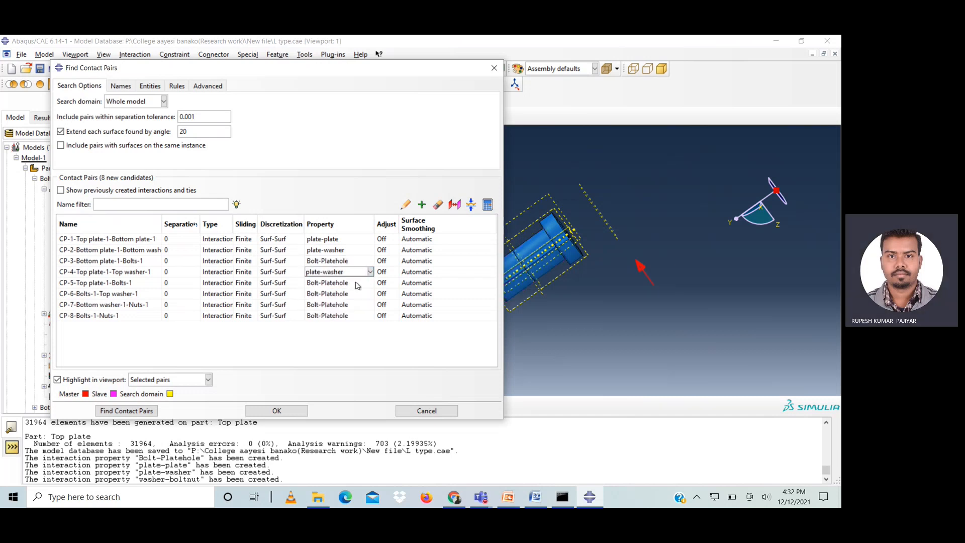
# - Assign Bolt-Platehole to the top plate–bolts pair CP-5 and washer-boltnut to the bolts–top washer pair CP-6
pyautogui.click(358, 283)
pyautogui.click(371, 283)
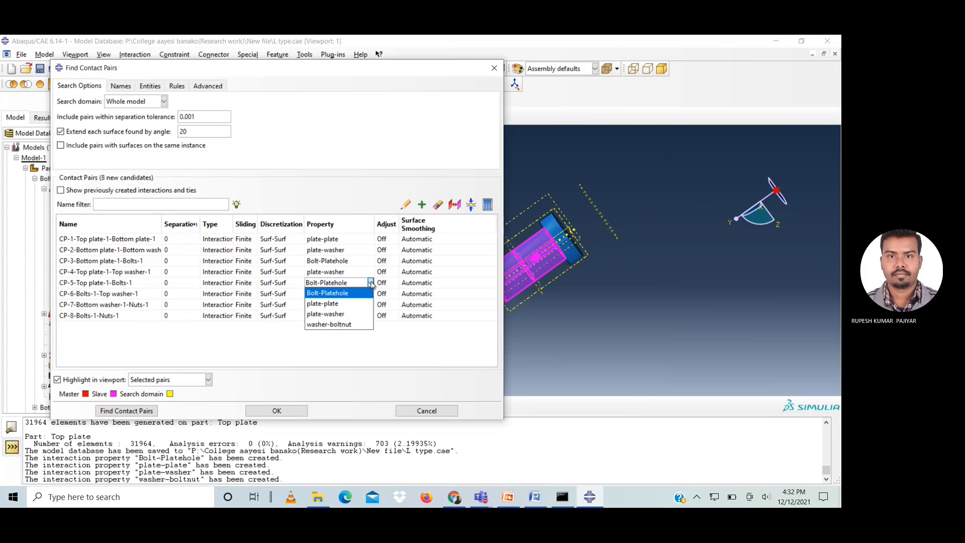
pyautogui.click(360, 293)
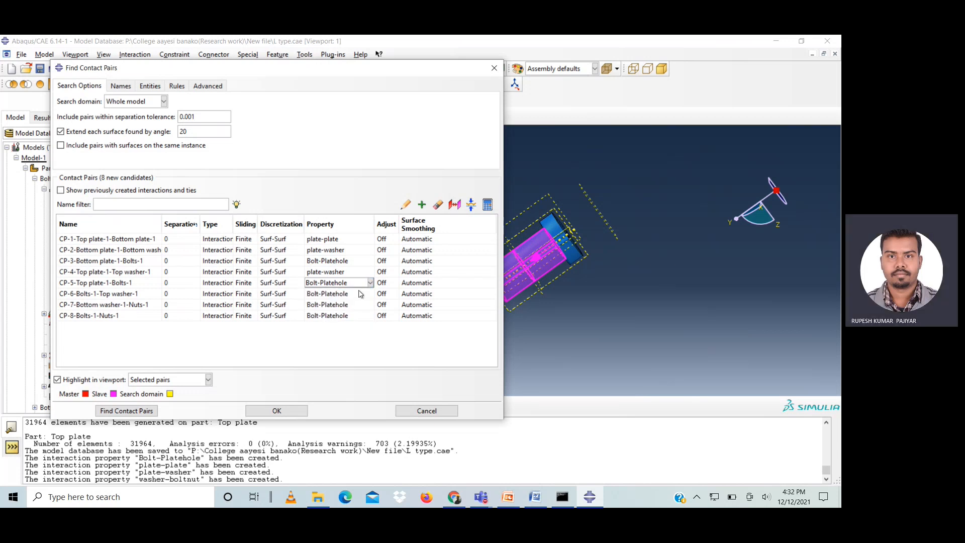
pyautogui.click(362, 294)
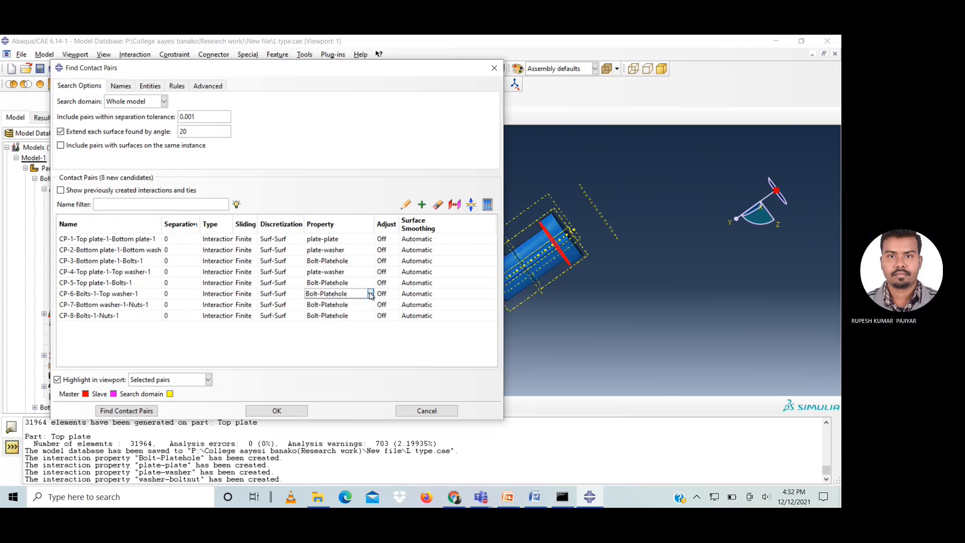
pyautogui.click(371, 294)
pyautogui.click(360, 336)
# - Assign the washer-boltnut property to the bottom washer–nuts pair CP-7 and the bolts–nuts pair CP-8
pyautogui.click(371, 305)
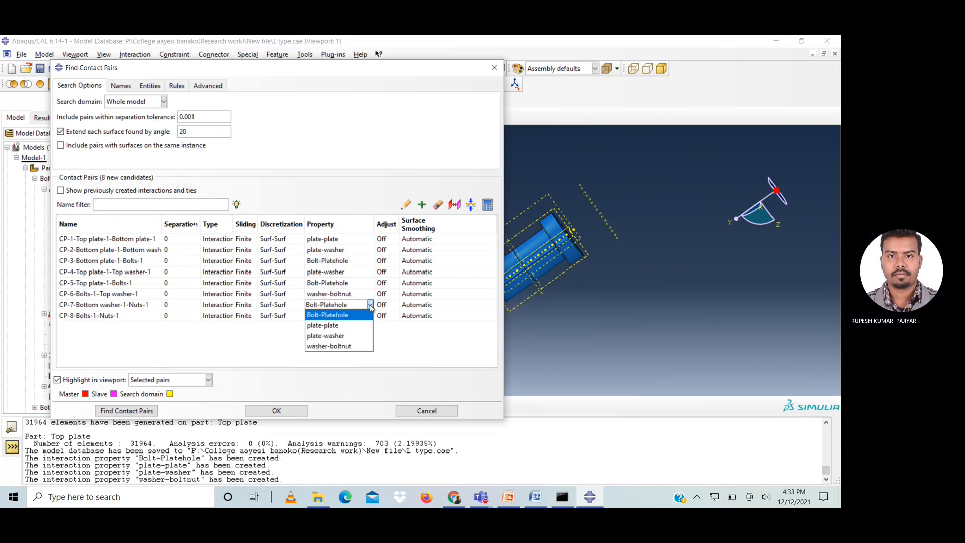
pyautogui.click(371, 305)
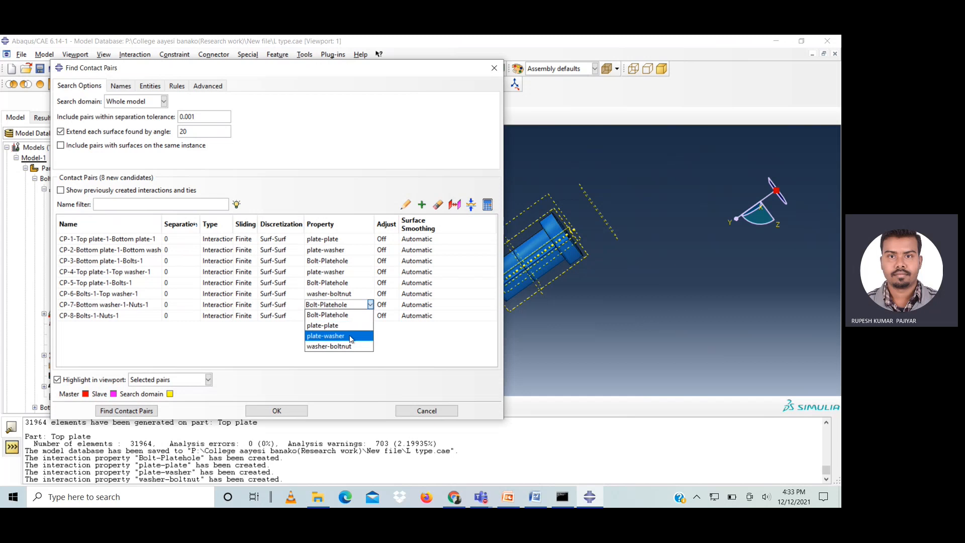
pyautogui.click(351, 346)
pyautogui.click(362, 317)
pyautogui.click(371, 316)
pyautogui.click(349, 358)
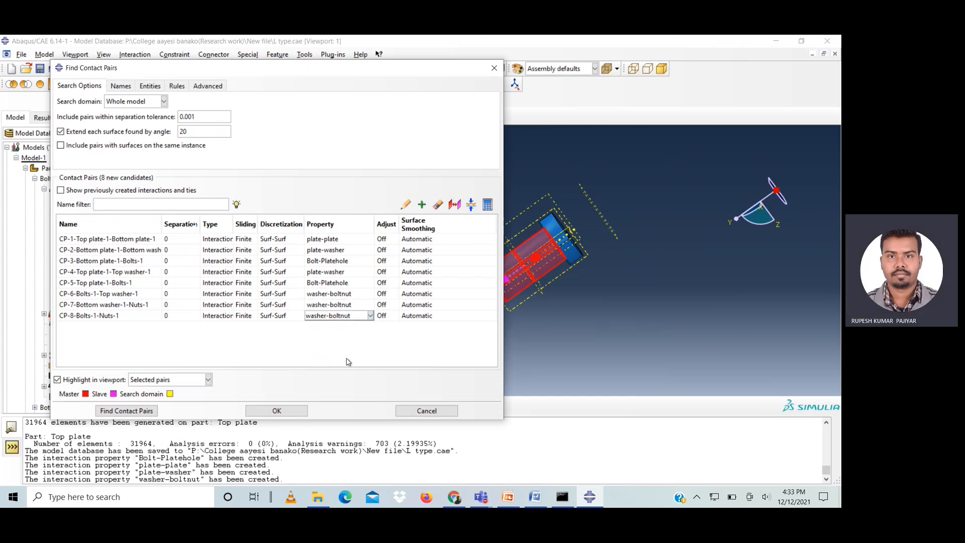
# - Create the interactions from the contact pair candidates and review them in the Interaction Manager
pyautogui.click(276, 411)
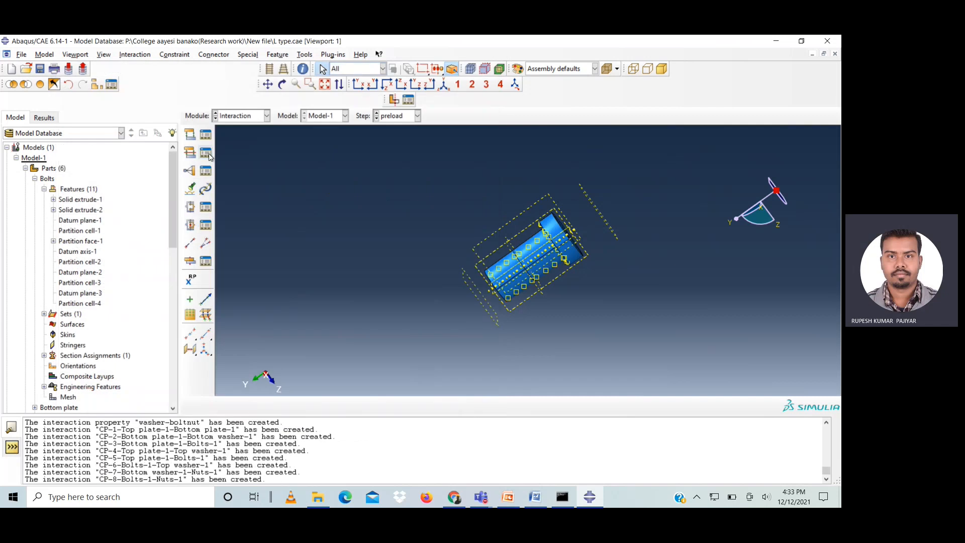
pyautogui.click(206, 152)
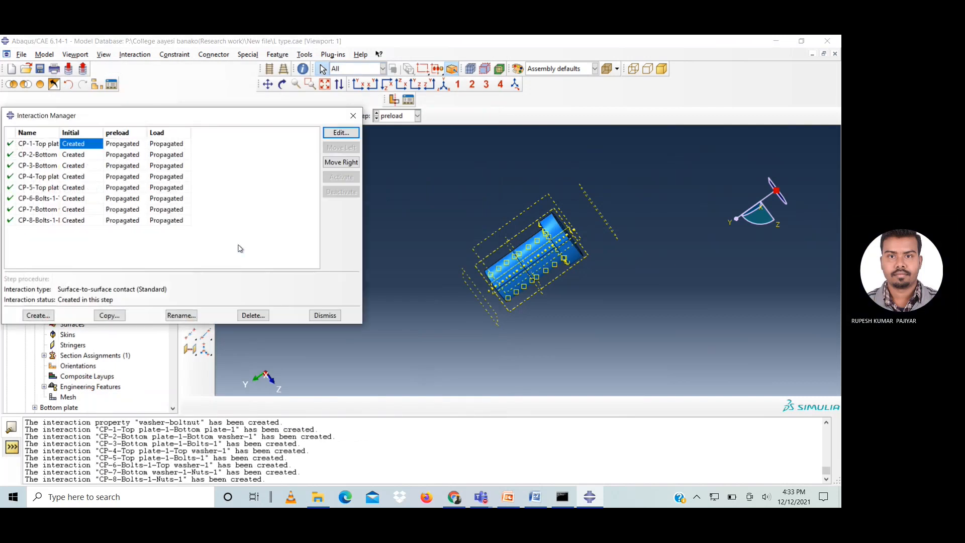
pyautogui.click(313, 318)
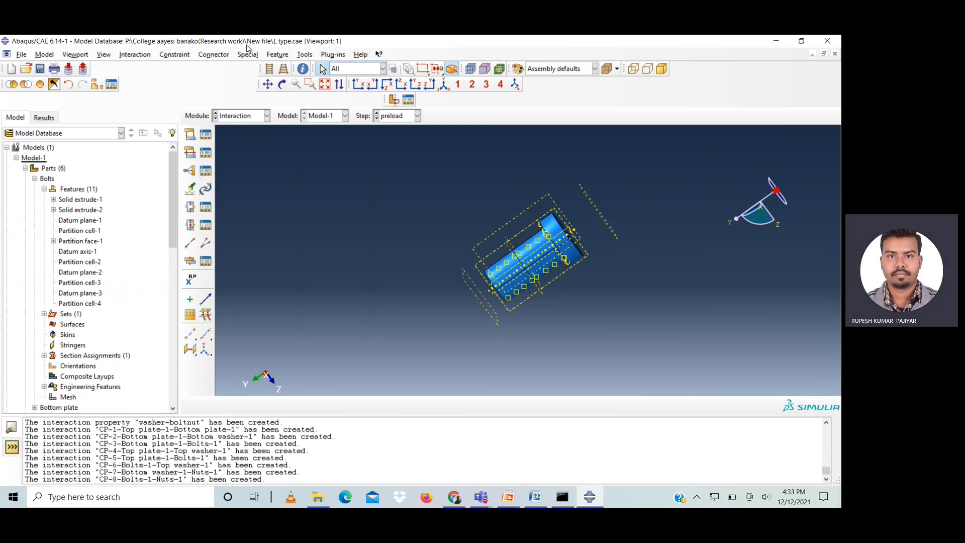
# - Try to create a geometry set named "Load Node" and proceed to its geometry selection
pyautogui.click(305, 55)
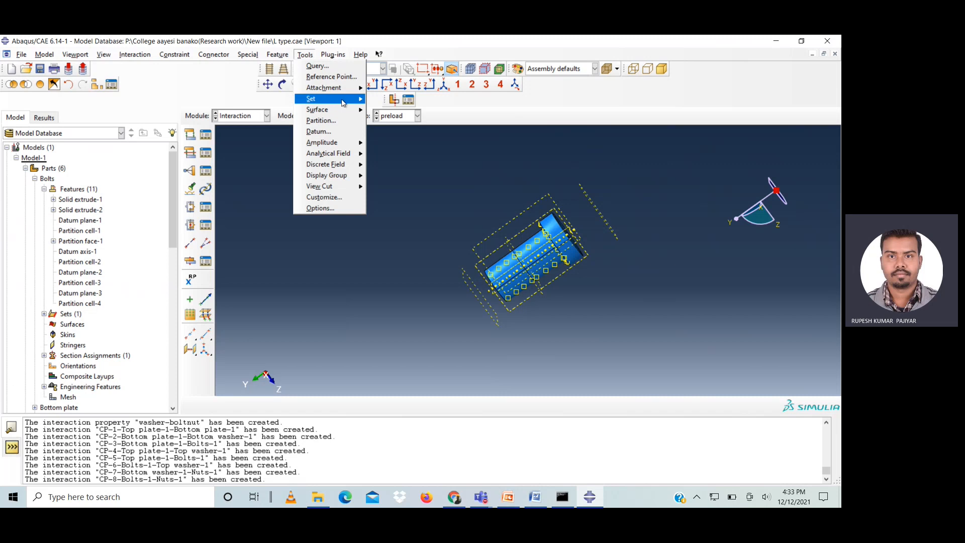
pyautogui.moveTo(337, 99)
pyautogui.moveTo(410, 125)
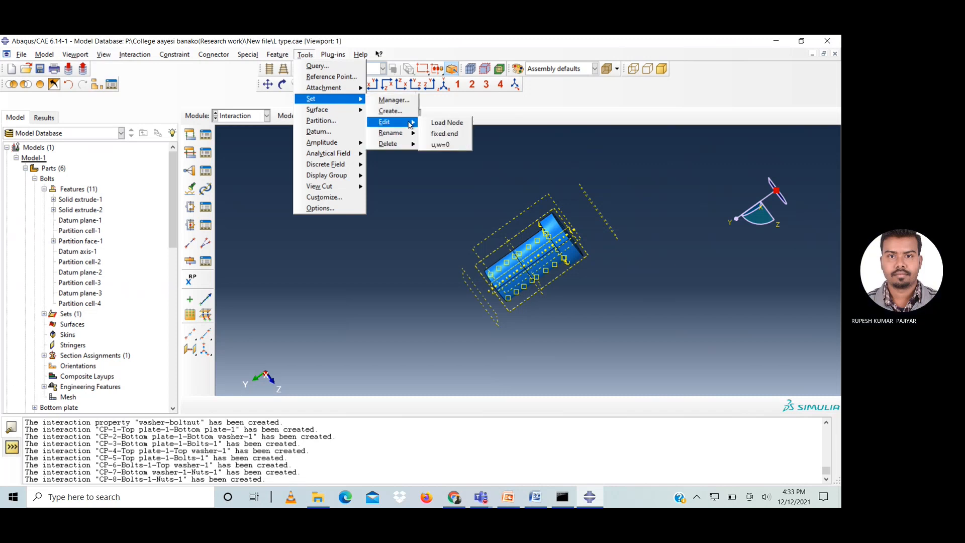
pyautogui.click(392, 111)
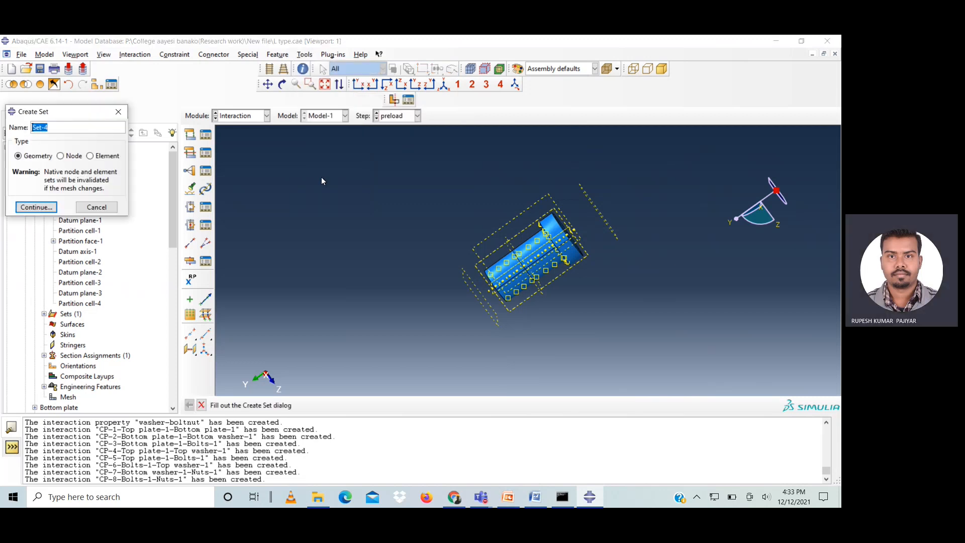
pyautogui.write('Load Nod')
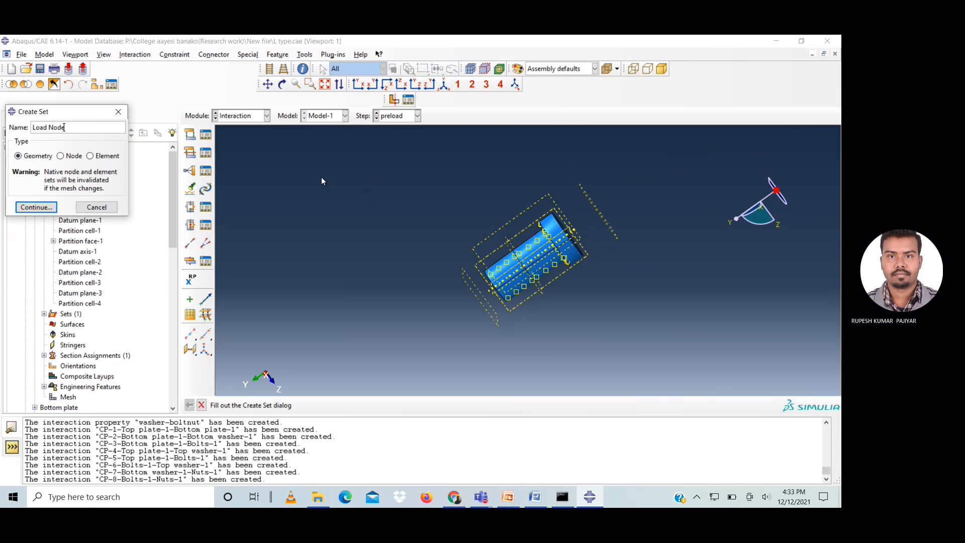
pyautogui.write('e')
pyautogui.press('Return')
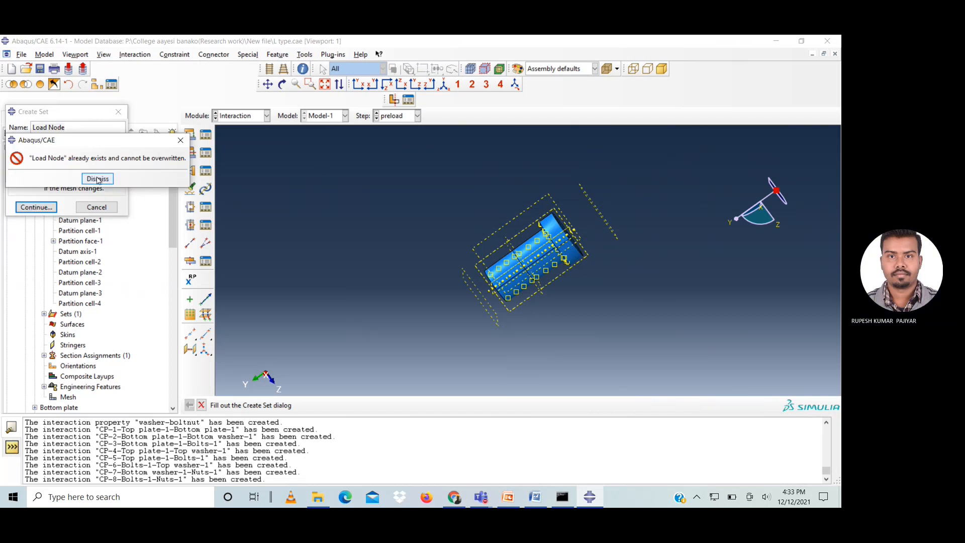
pyautogui.click(98, 179)
pyautogui.click(67, 129)
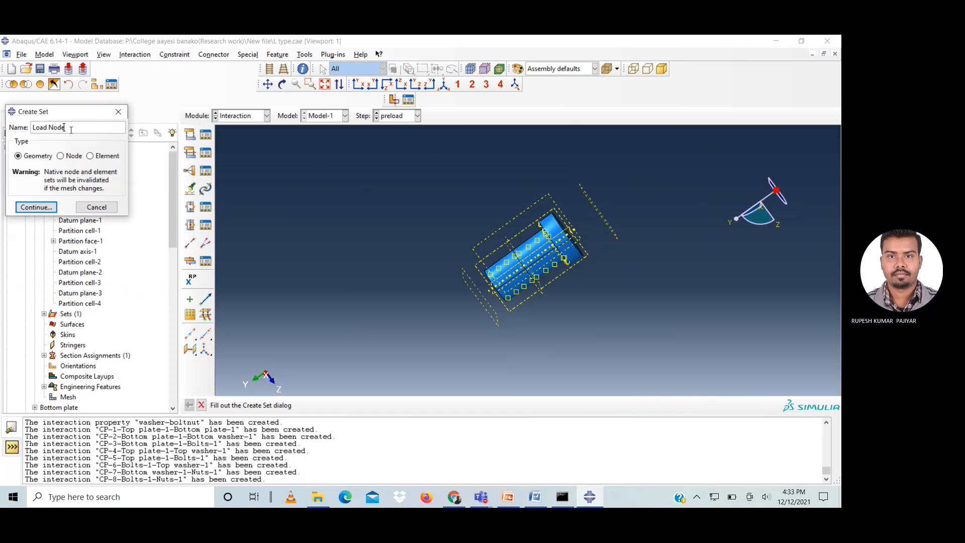
pyautogui.click(36, 207)
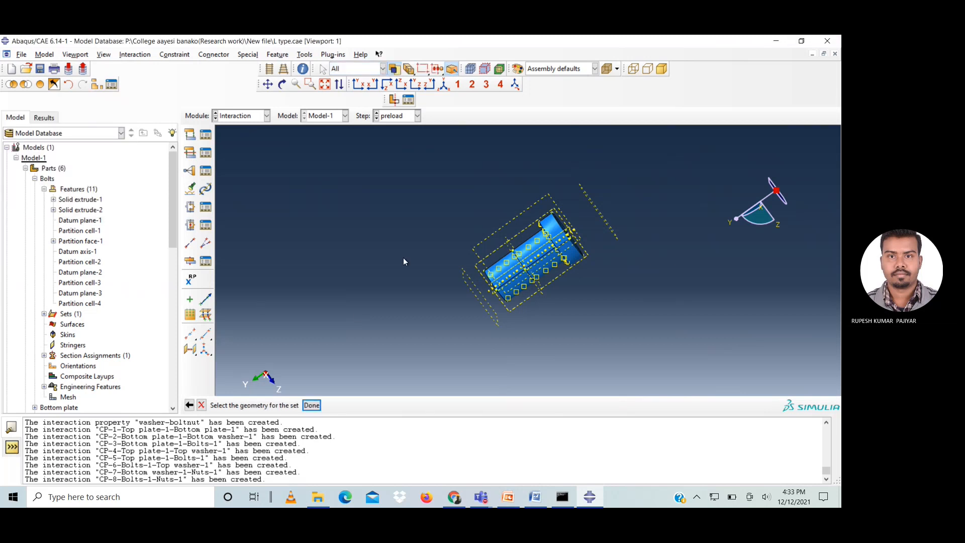
# - Display the whole assembly again and cancel the new set's geometry selection
pyautogui.click(41, 87)
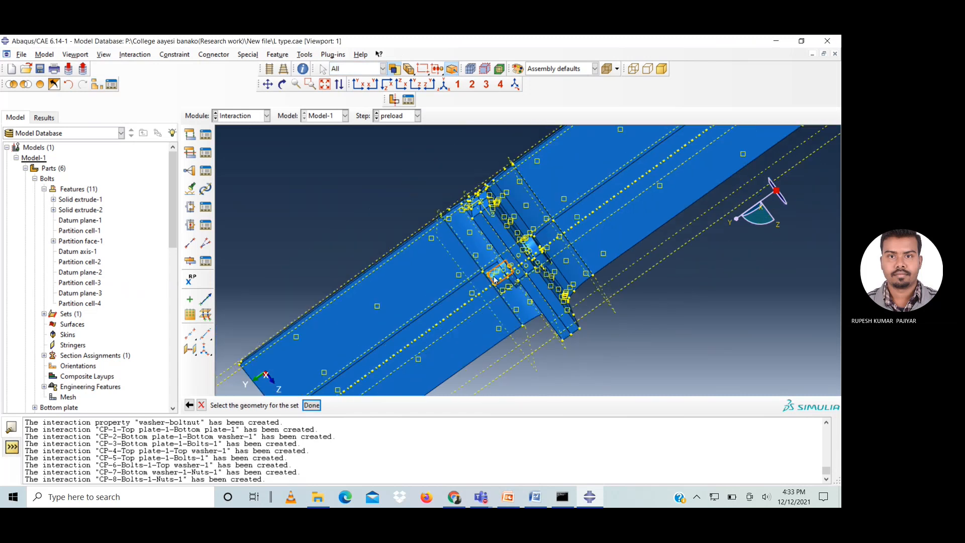
pyautogui.scroll(-5, 495, 280)
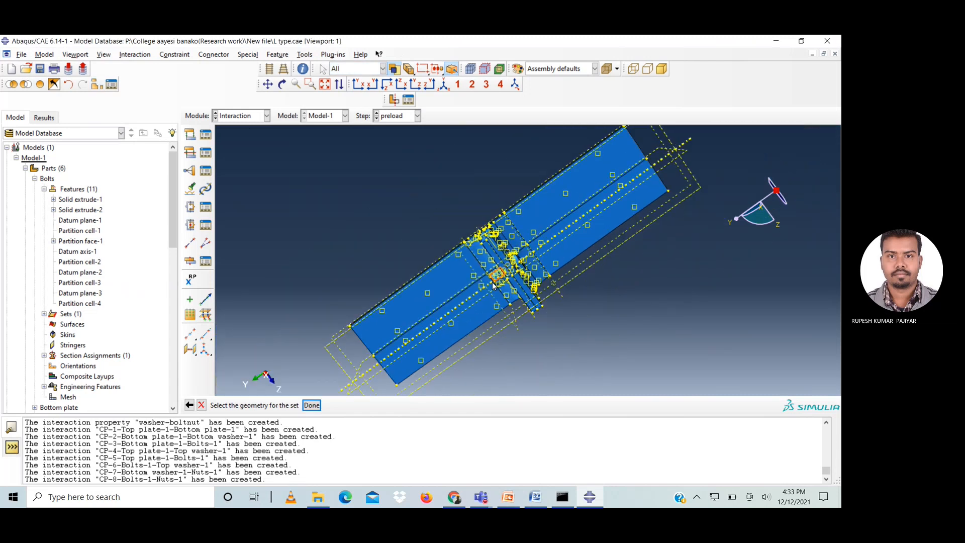
pyautogui.click(282, 85)
pyautogui.moveTo(578, 193); pyautogui.dragTo(560, 218)
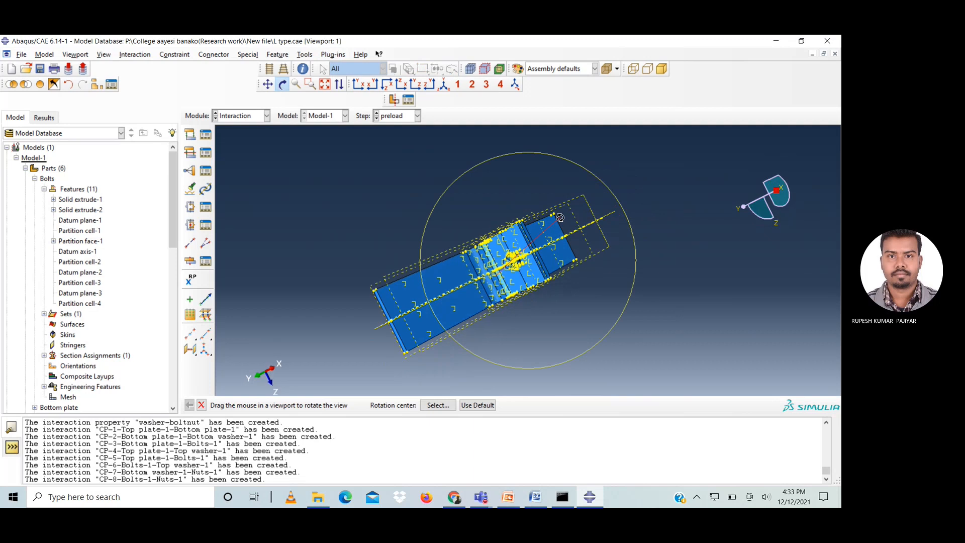
pyautogui.click(201, 405)
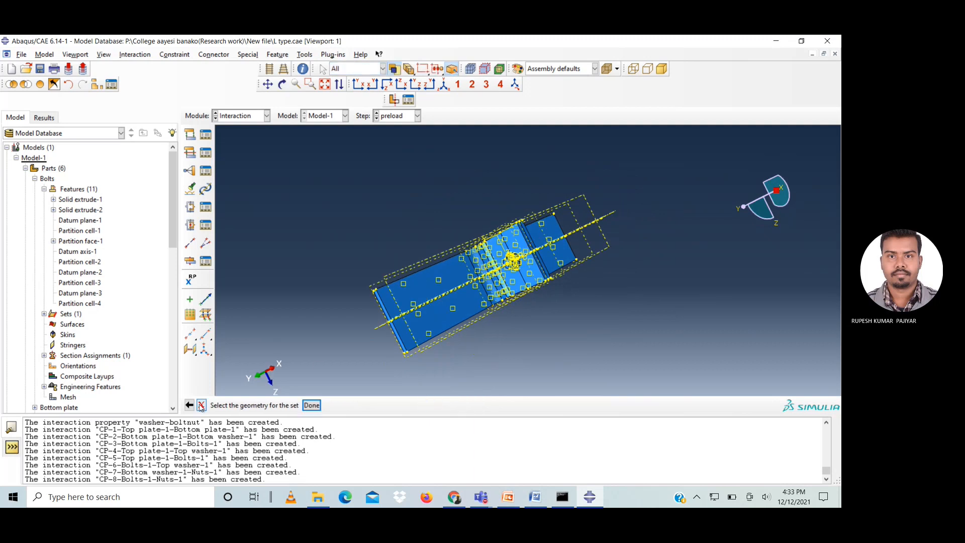
pyautogui.click(201, 406)
# - Switch to the Load module and review the settings of the U,W=0 boundary condition without changing them
pyautogui.click(249, 116)
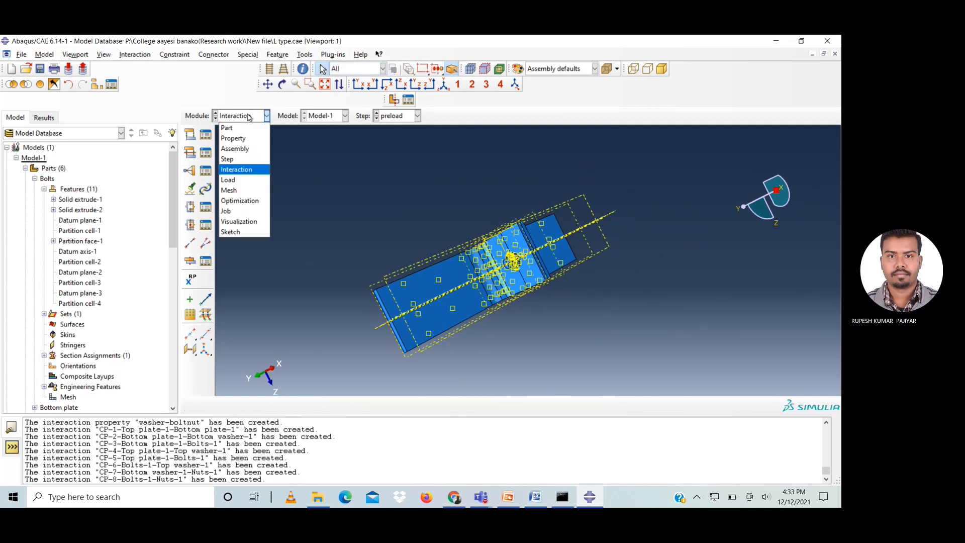
pyautogui.click(231, 179)
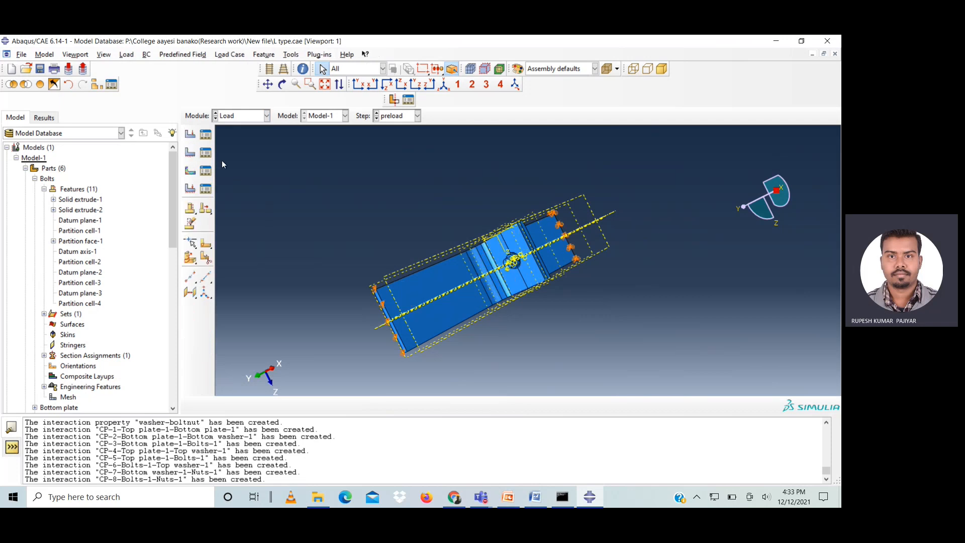
pyautogui.click(206, 152)
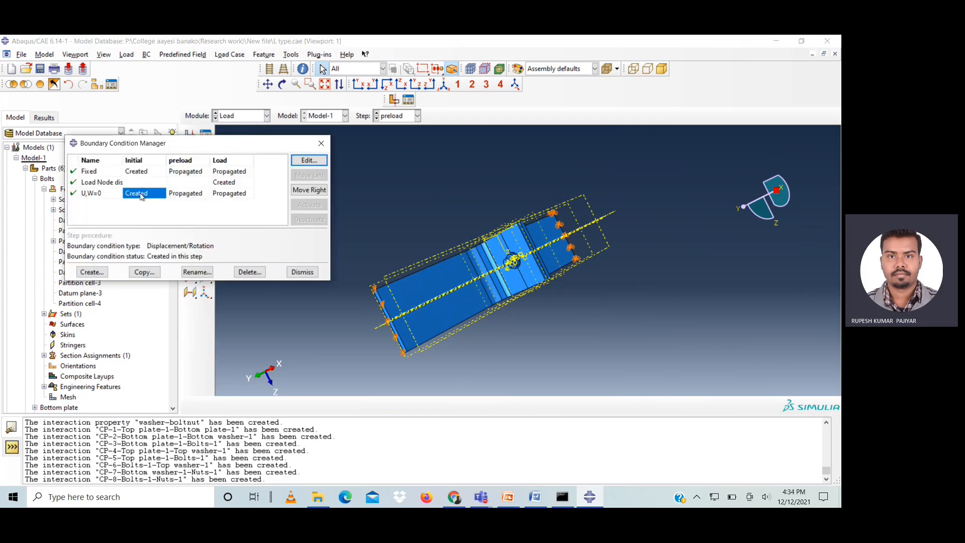
pyautogui.click(309, 160)
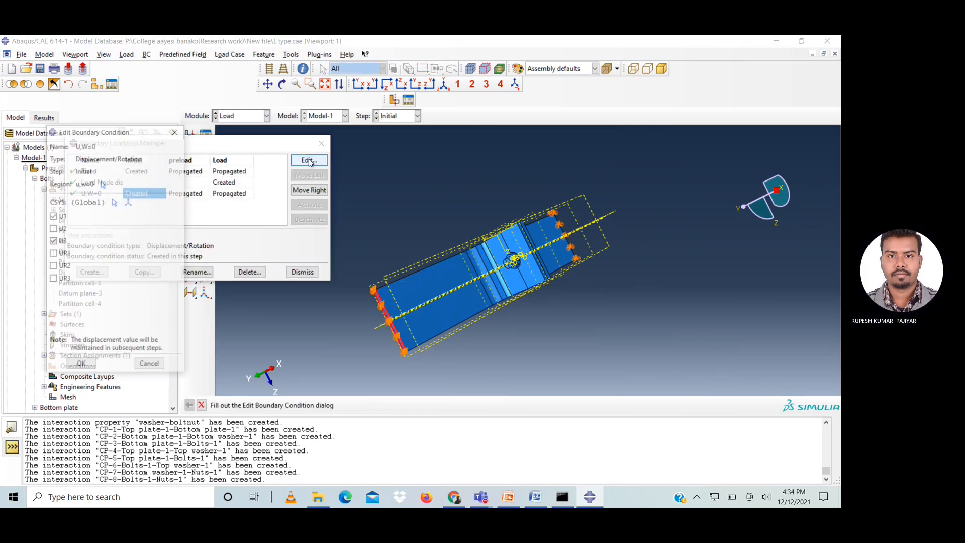
pyautogui.click(149, 366)
# - Examine the Load Node disp boundary condition of the Load step and its constrained location at the plate end
pyautogui.click(229, 186)
pyautogui.click(309, 161)
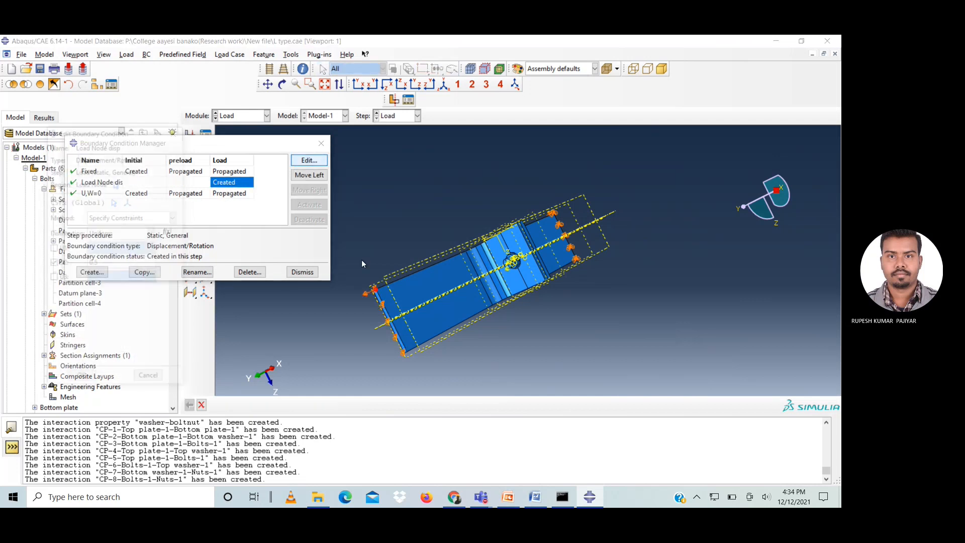
pyautogui.scroll(5, 370, 300)
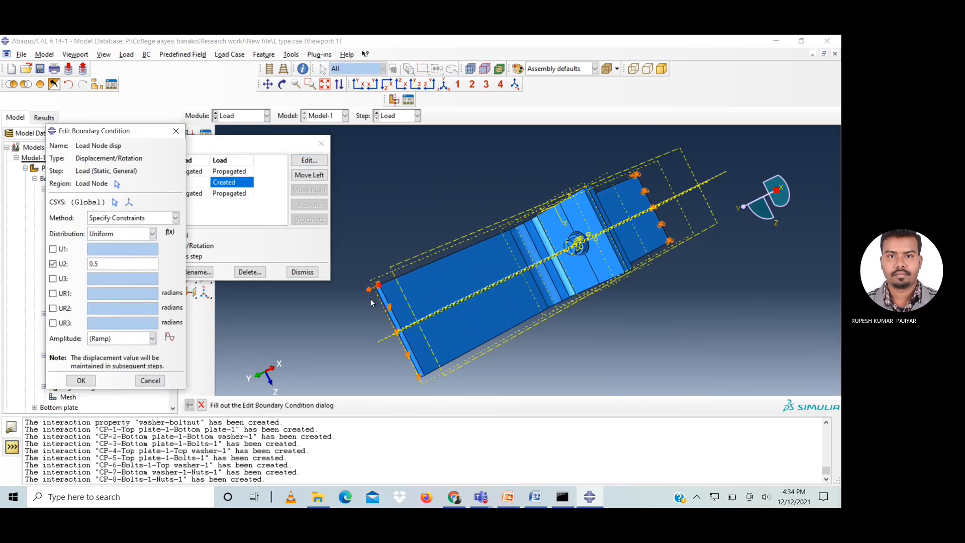
pyautogui.click(266, 84)
pyautogui.moveTo(370, 193); pyautogui.dragTo(390, 142)
pyautogui.click(268, 84)
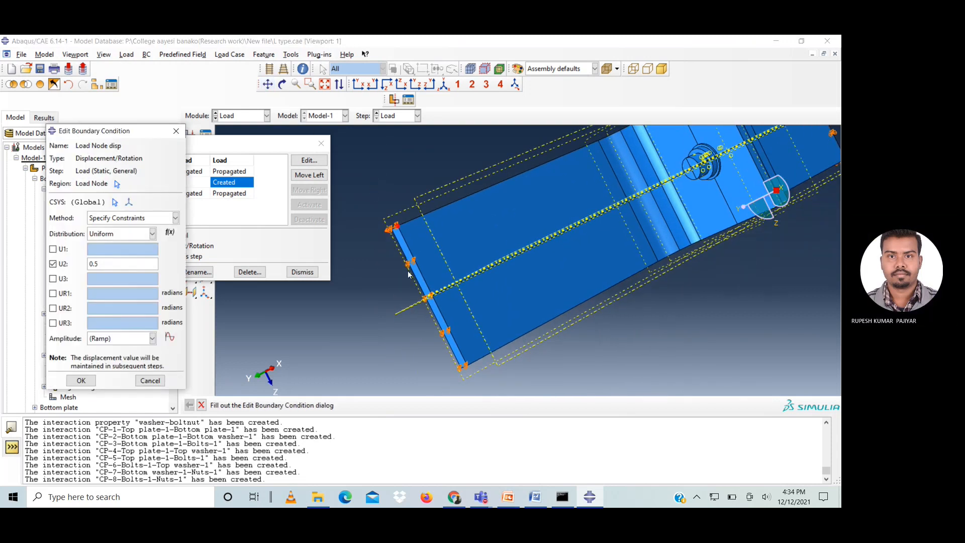
pyautogui.scroll(2, 408, 271)
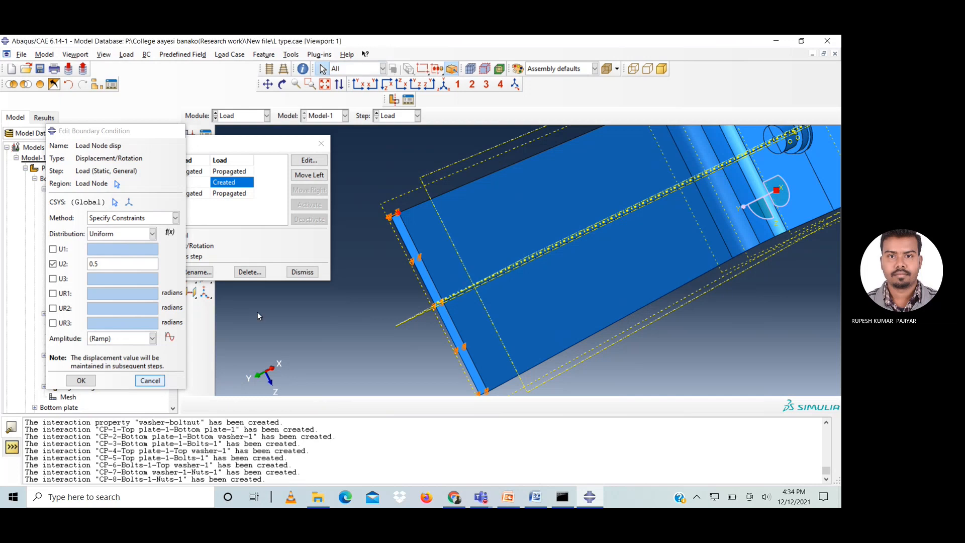
# - Close the boundary condition review and create a geometry set named "Load Nodes" from the corner vertex at the plate's free end
pyautogui.click(148, 380)
pyautogui.click(303, 271)
pyautogui.click(291, 54)
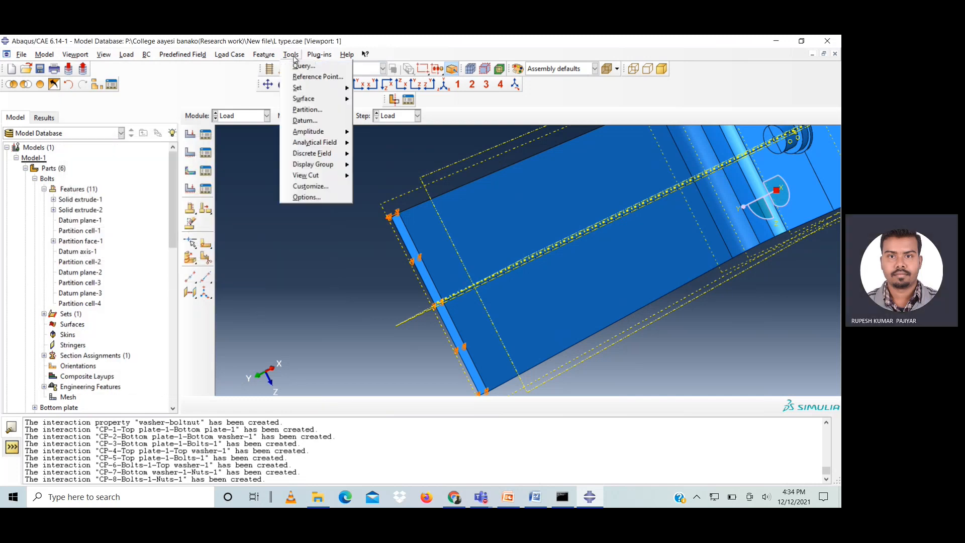
pyautogui.moveTo(324, 87)
pyautogui.click(376, 100)
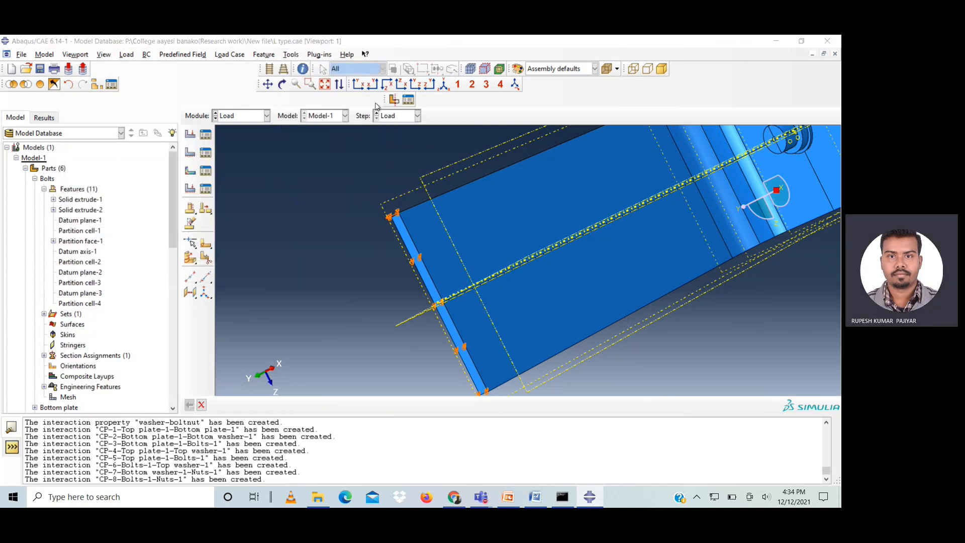
pyautogui.write('Lo')
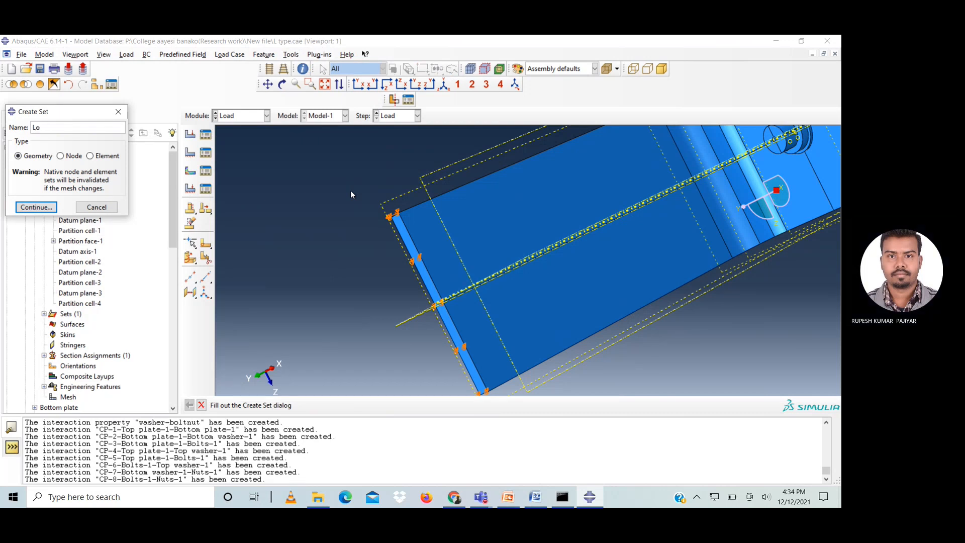
pyautogui.write('ad Nodes')
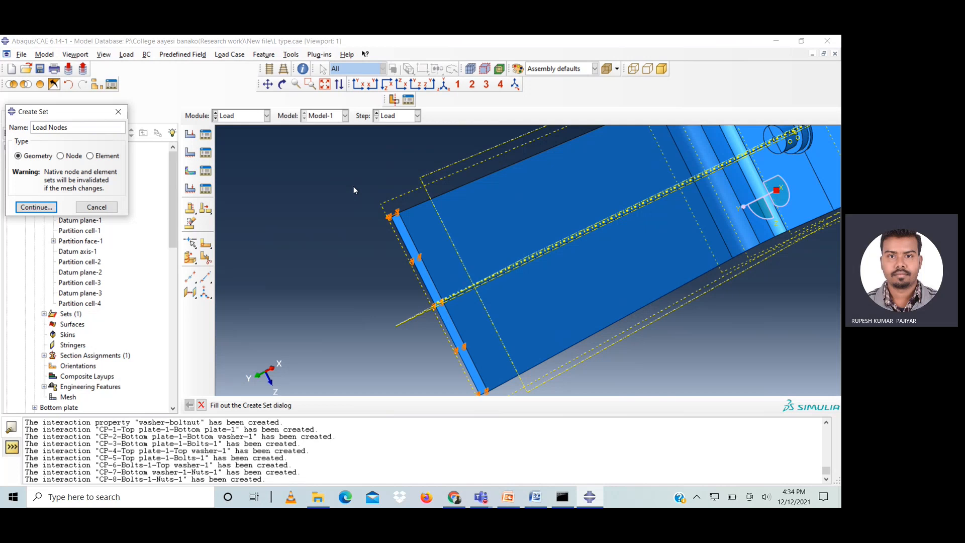
pyautogui.click(37, 207)
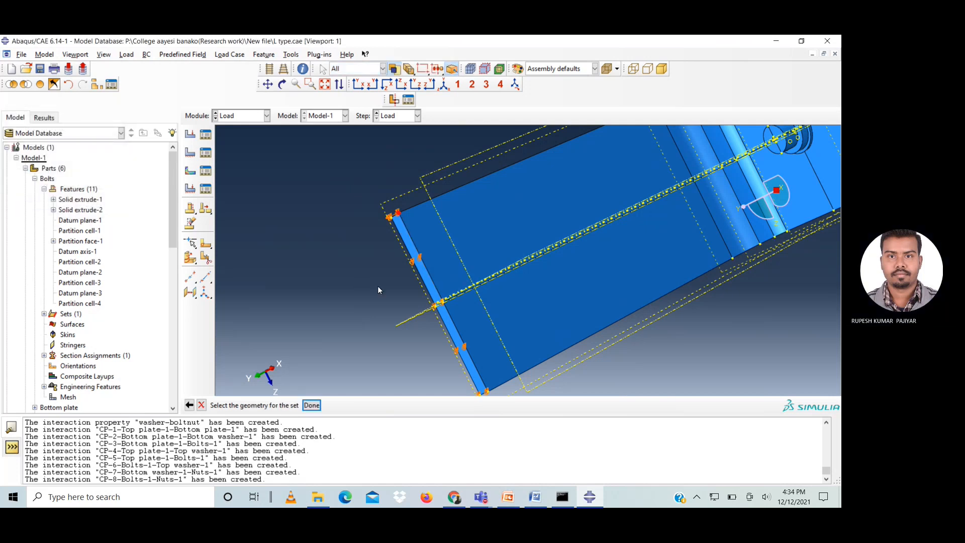
pyautogui.click(398, 214)
pyautogui.click(312, 405)
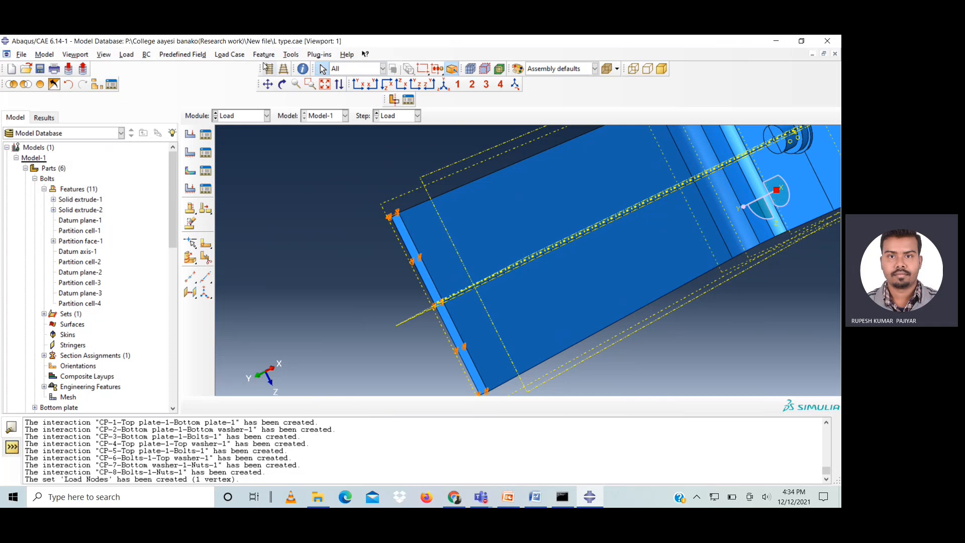
pyautogui.click(291, 54)
pyautogui.moveTo(342, 88)
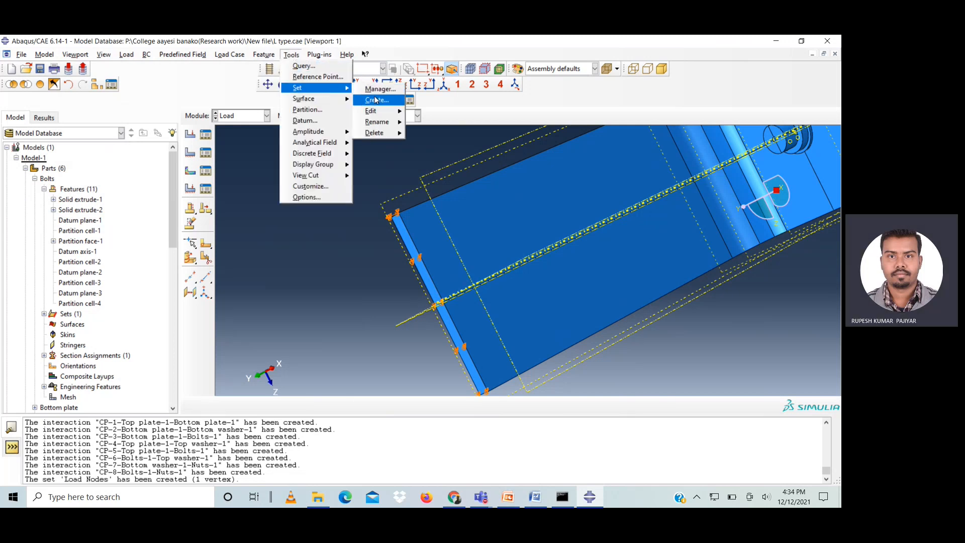
pyautogui.click(393, 100)
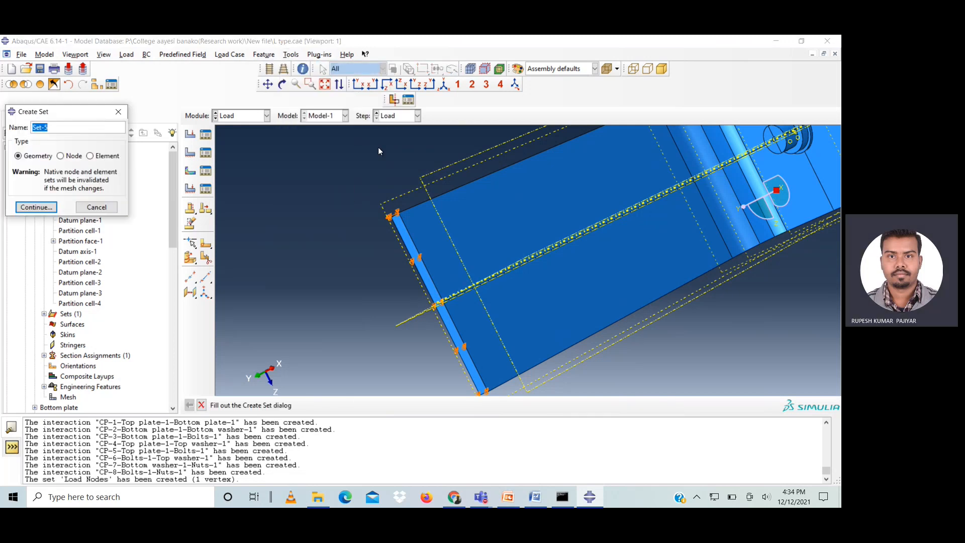
pyautogui.write('Load Surf')
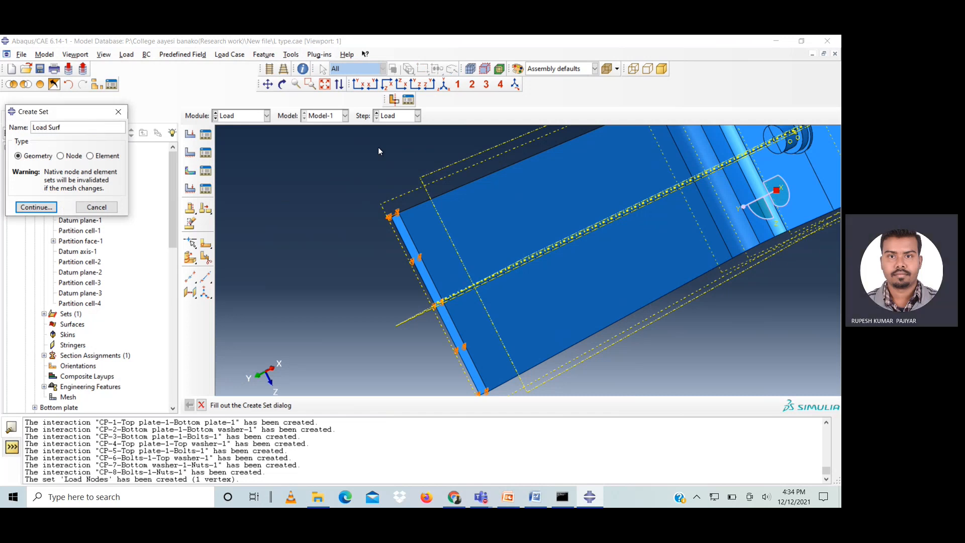
pyautogui.click(35, 207)
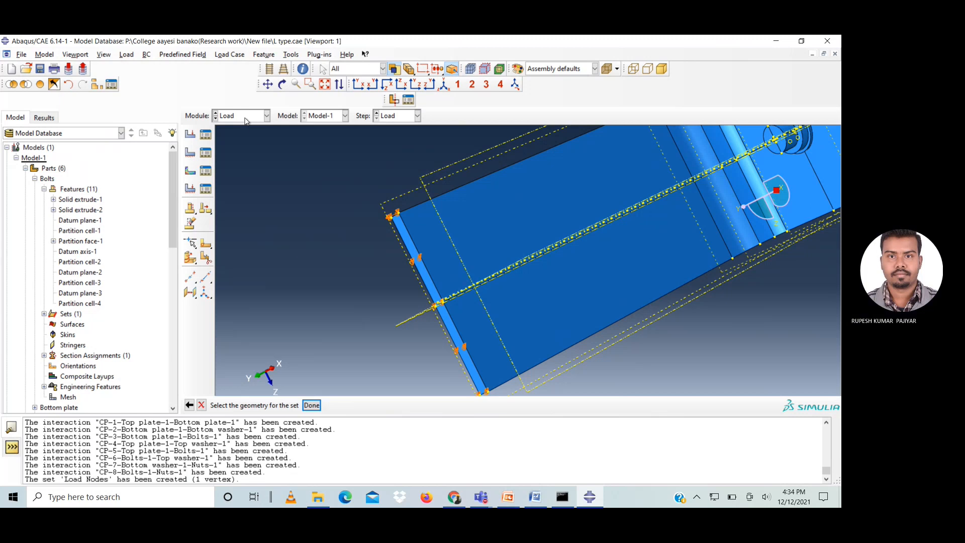
pyautogui.click(201, 405)
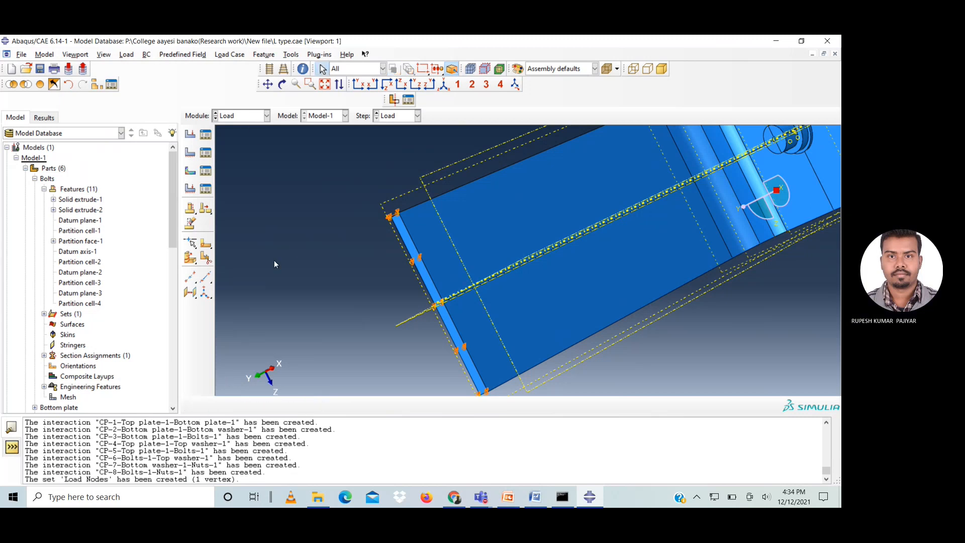
# - Switch to the Interaction module and start a node-type set named "Load Surf"
pyautogui.click(231, 117)
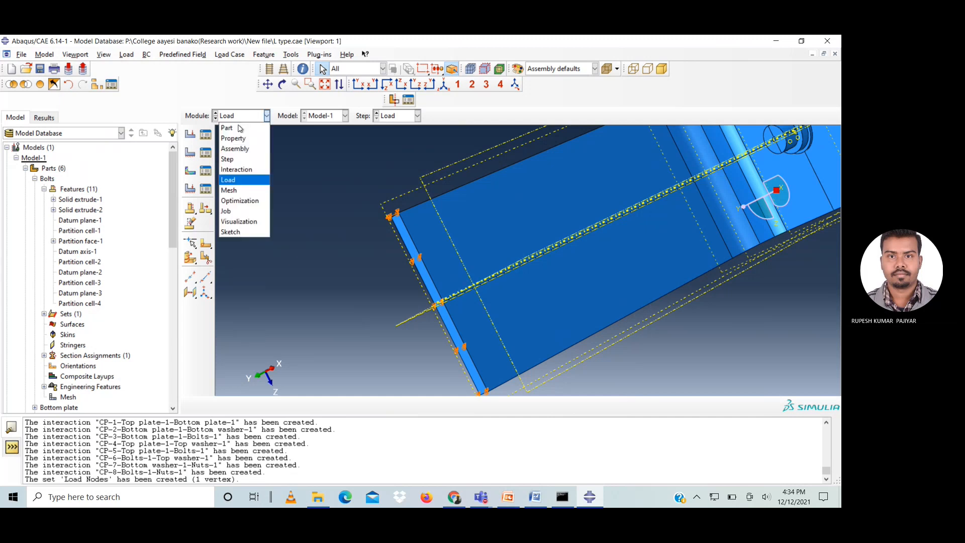
pyautogui.click(234, 169)
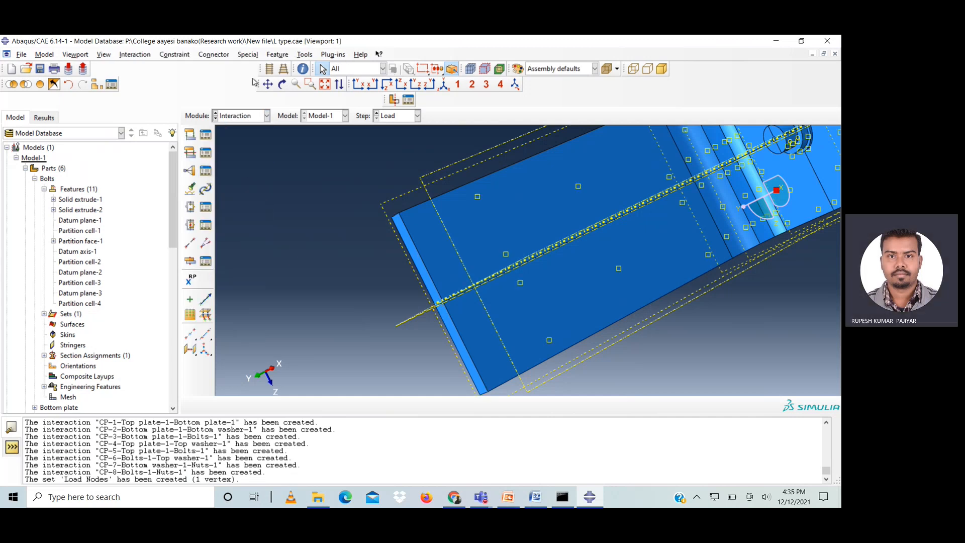
pyautogui.click(305, 54)
pyautogui.moveTo(331, 100)
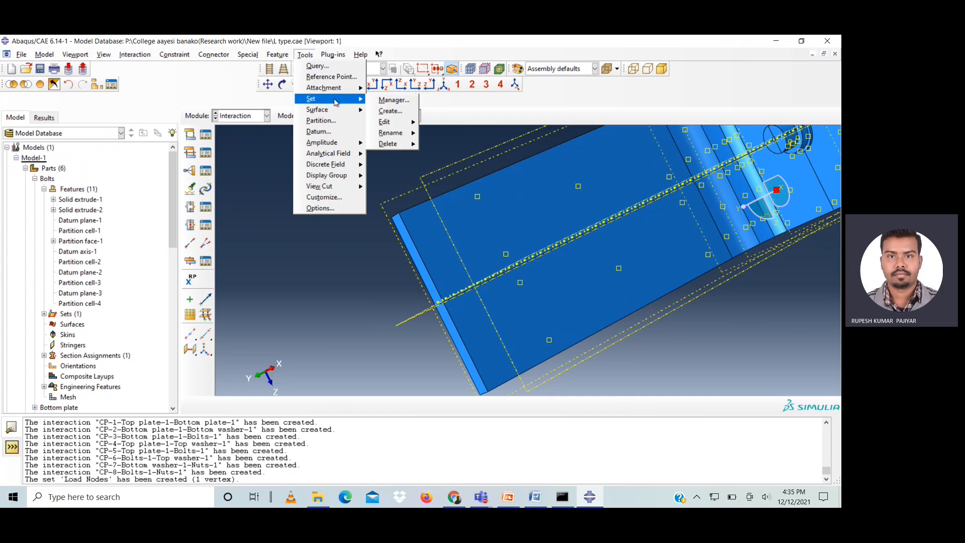
pyautogui.click(395, 111)
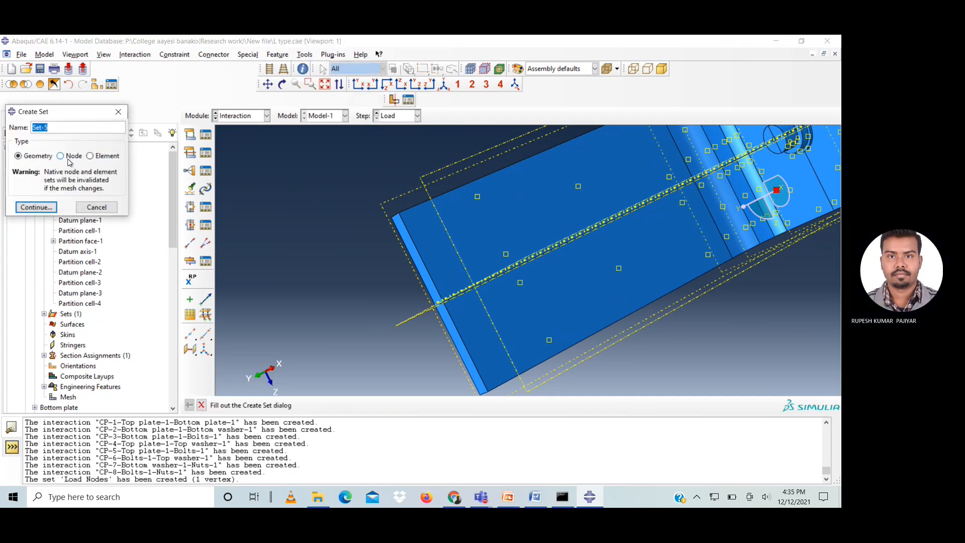
pyautogui.write('Load Surf')
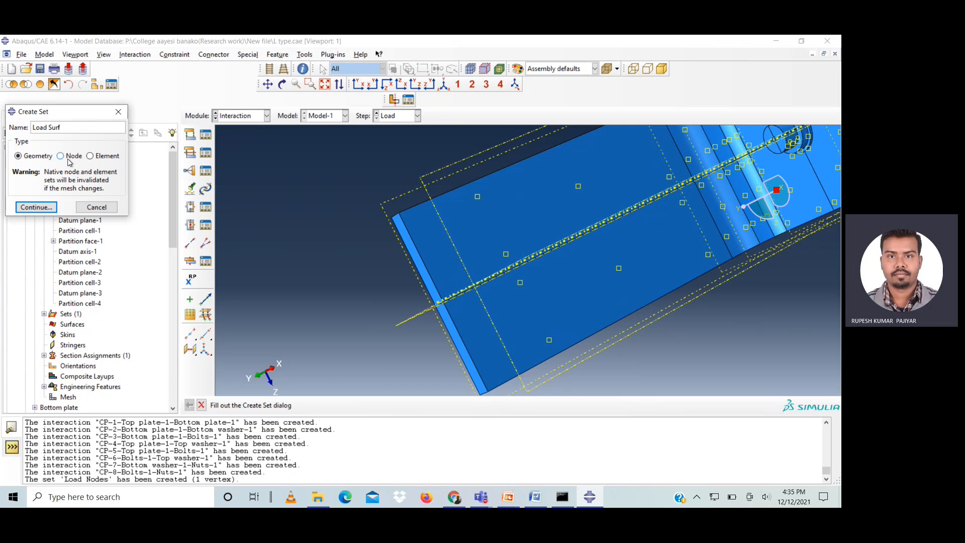
pyautogui.click(70, 157)
pyautogui.click(37, 208)
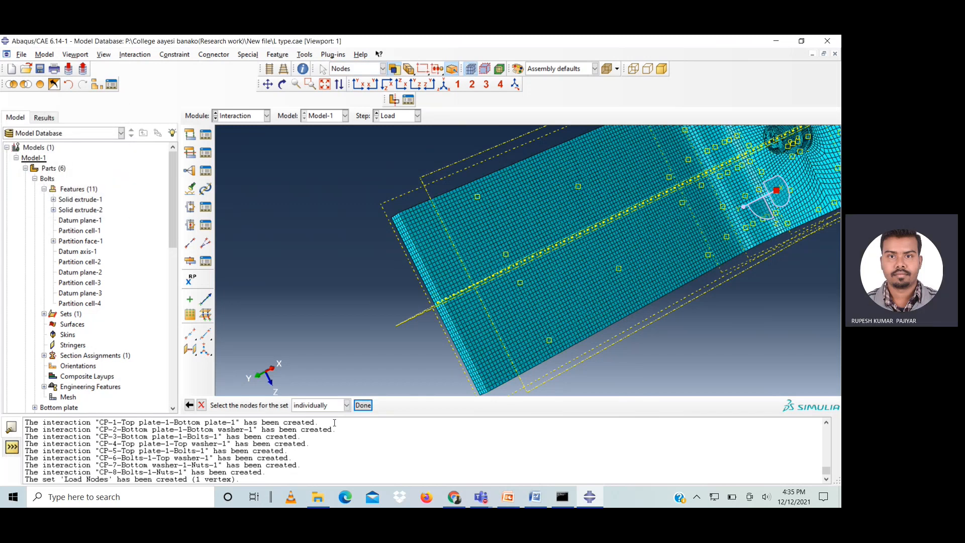
# - Select the plate's end-face nodes by angle, exclude the corner load node individually, and complete the Load Surf set
pyautogui.click(346, 405)
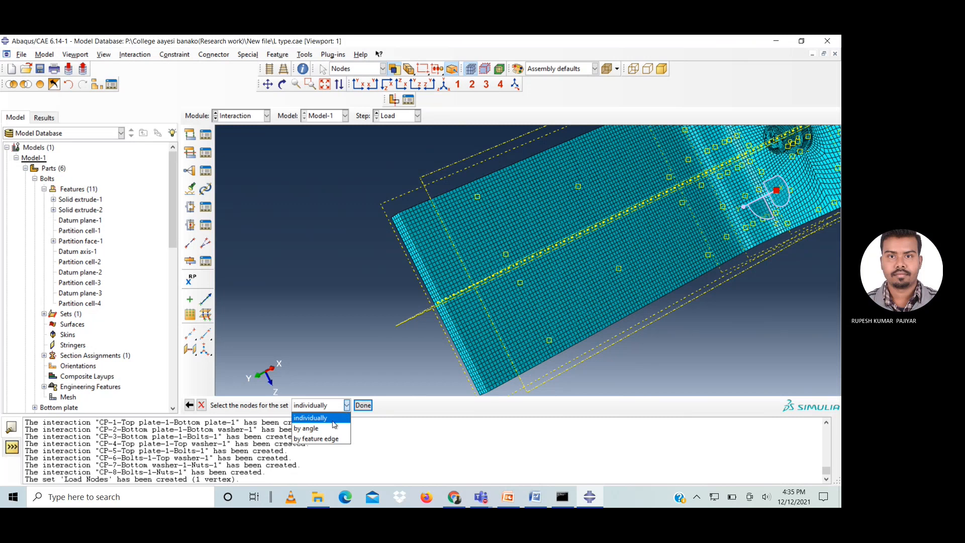
pyautogui.click(322, 429)
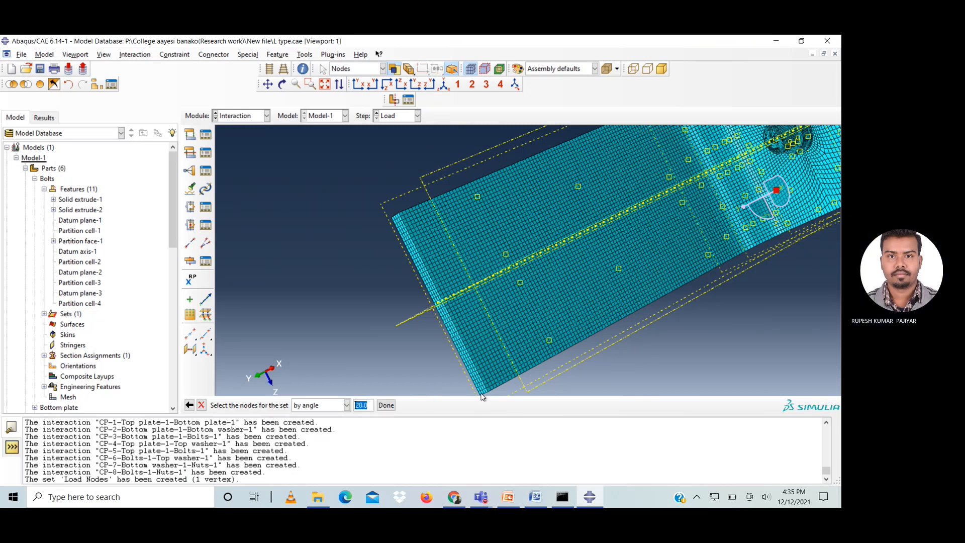
pyautogui.scroll(2, 456, 373)
pyautogui.click(456, 373)
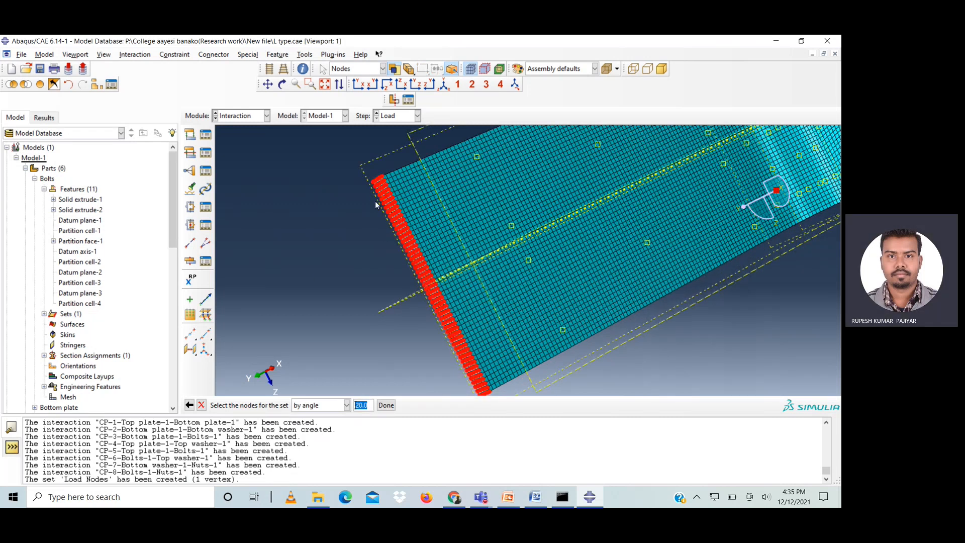
pyautogui.click(347, 405)
pyautogui.click(335, 417)
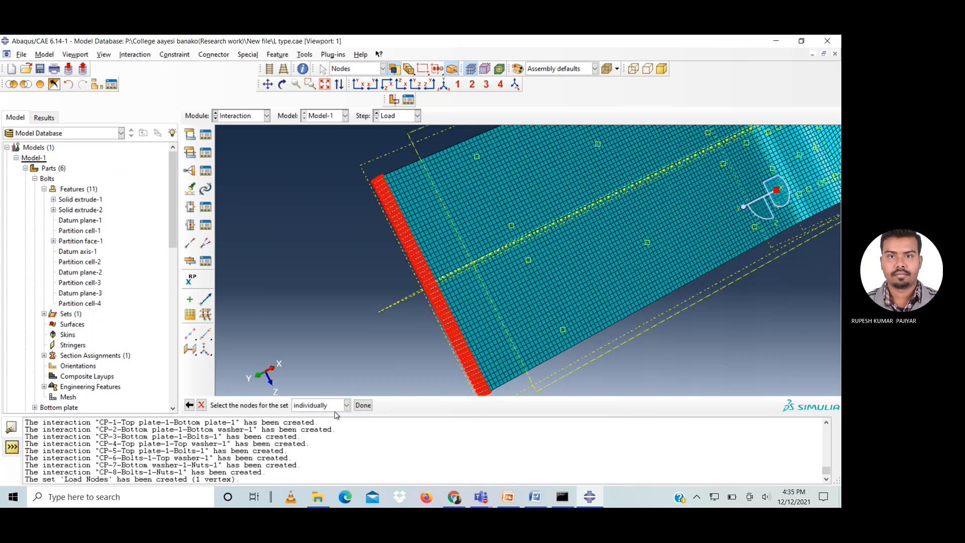
pyautogui.scroll(1, 381, 181)
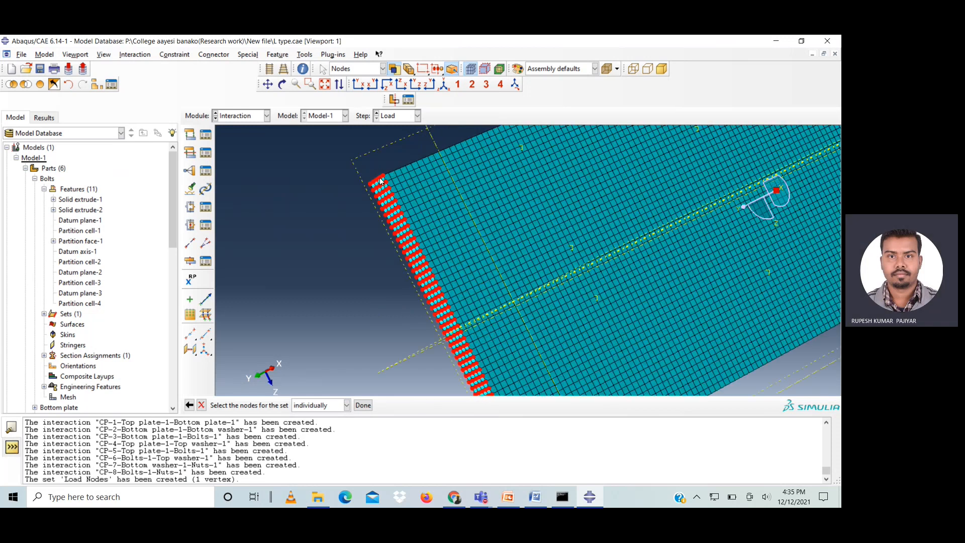
pyautogui.scroll(2, 381, 181)
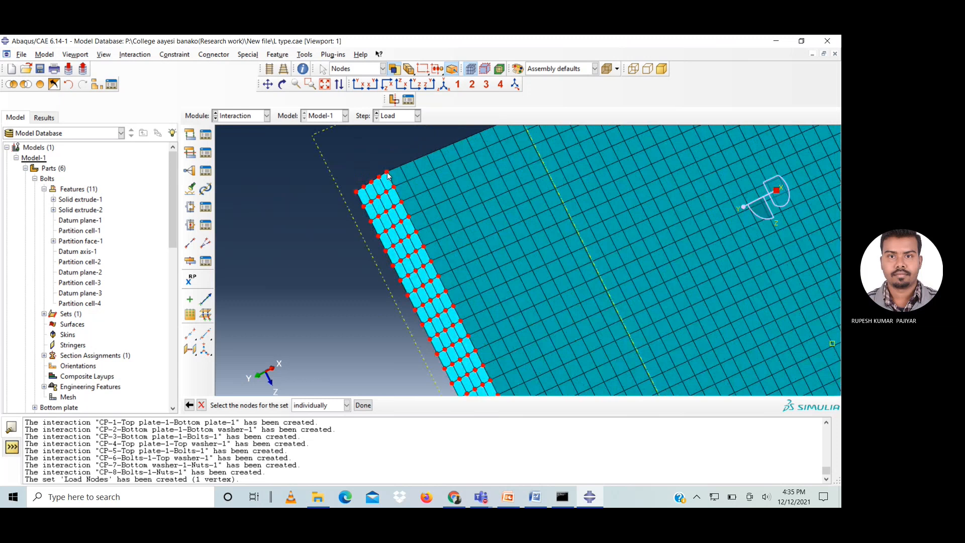
pyautogui.scroll(-3, 373, 165)
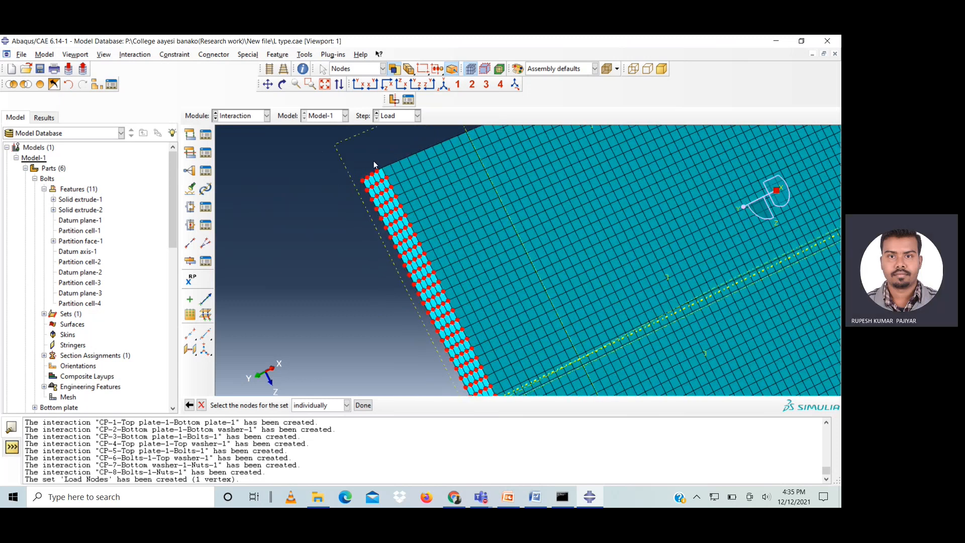
pyautogui.click(363, 405)
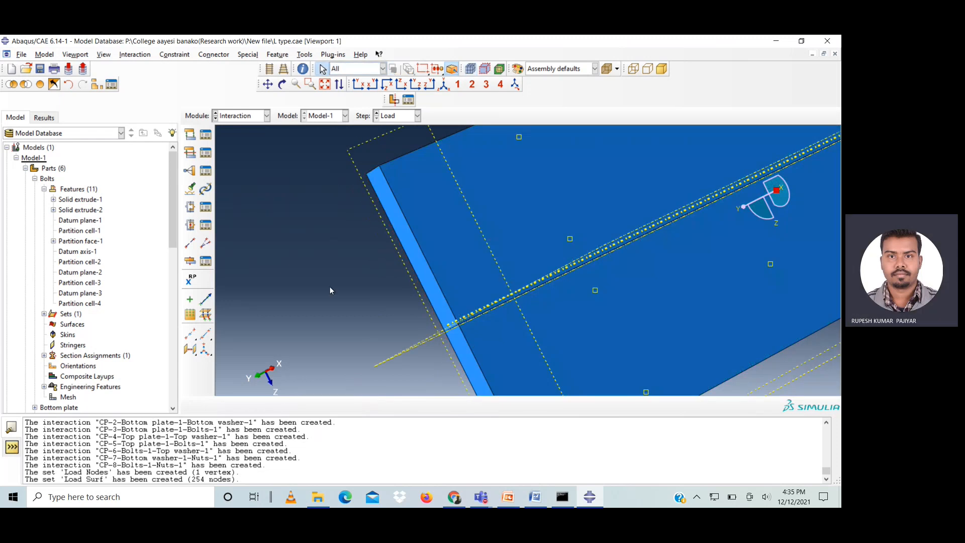
# - Create a constraint named "LoadEquation" of type Equation and proceed to its term definition
pyautogui.scroll(-3, 330, 289)
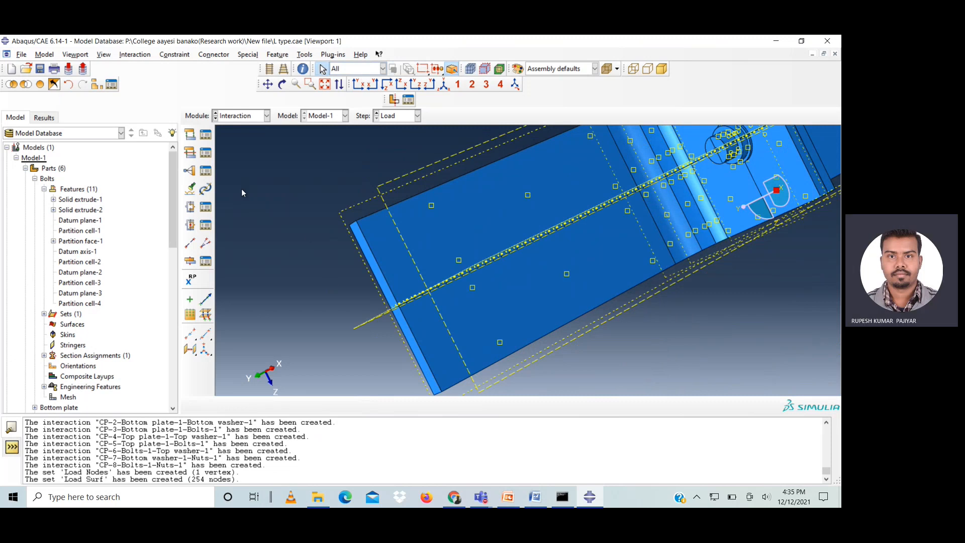
pyautogui.click(205, 171)
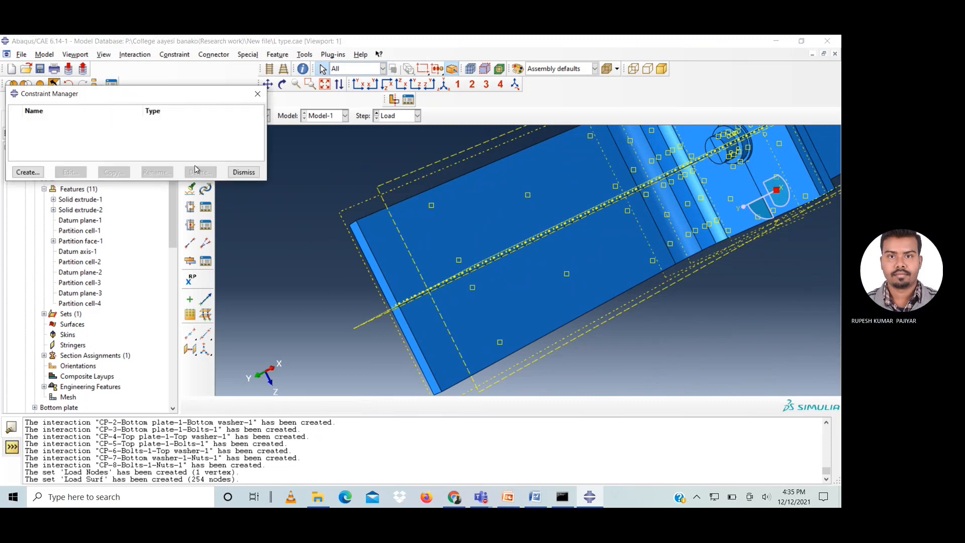
pyautogui.click(26, 171)
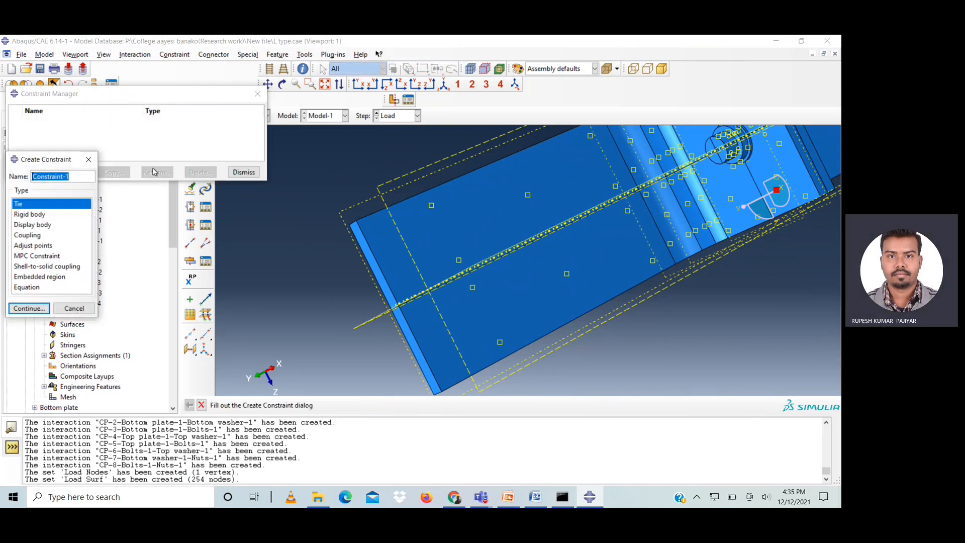
pyautogui.write('Loa')
pyautogui.write('diqu')
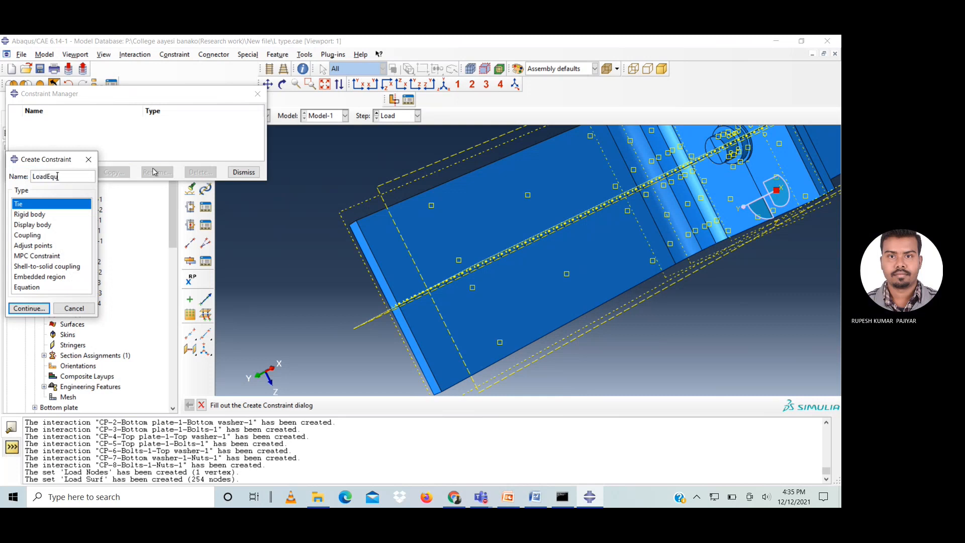
pyautogui.write('ation')
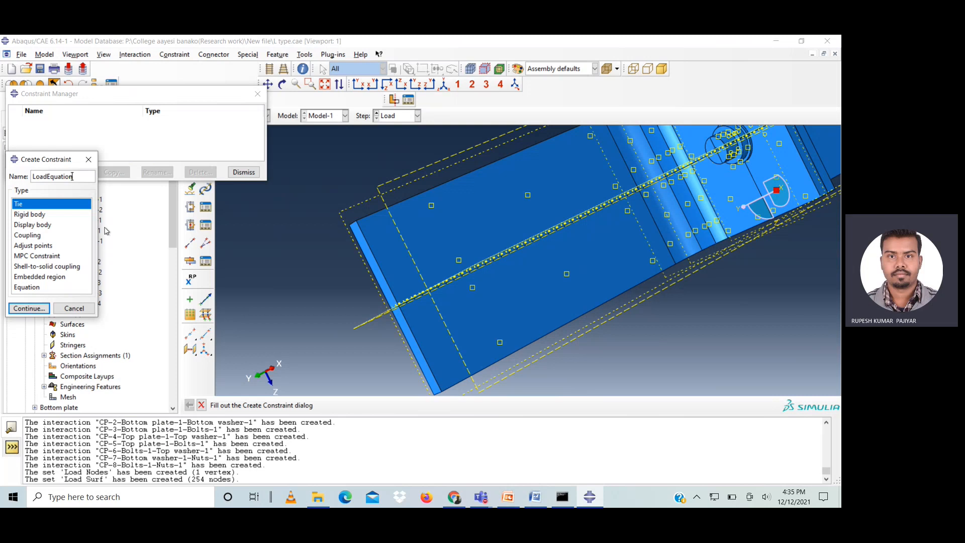
pyautogui.click(27, 287)
pyautogui.click(28, 308)
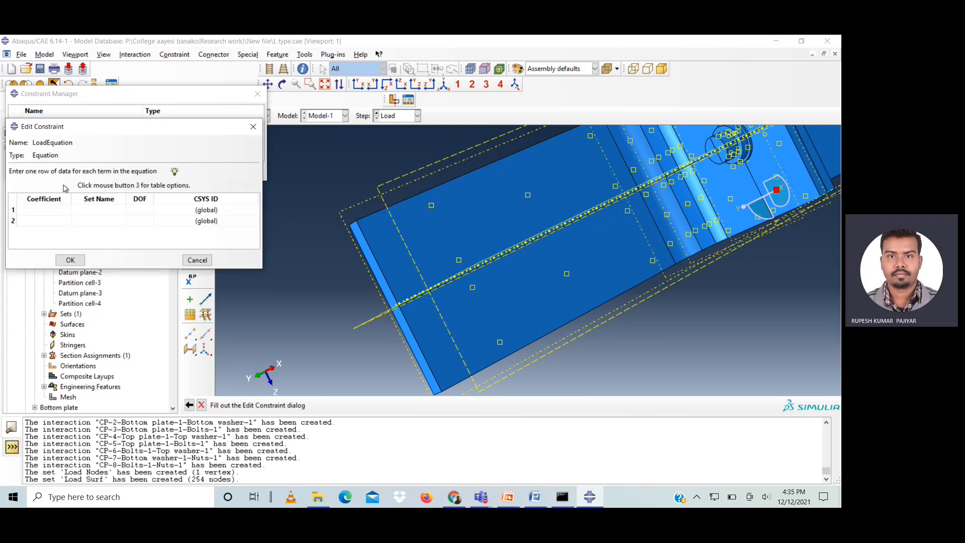
# - Set the two equation terms' coefficients to 1 and -1, with degree of freedom 2 for both
pyautogui.click(49, 210)
pyautogui.click(56, 221)
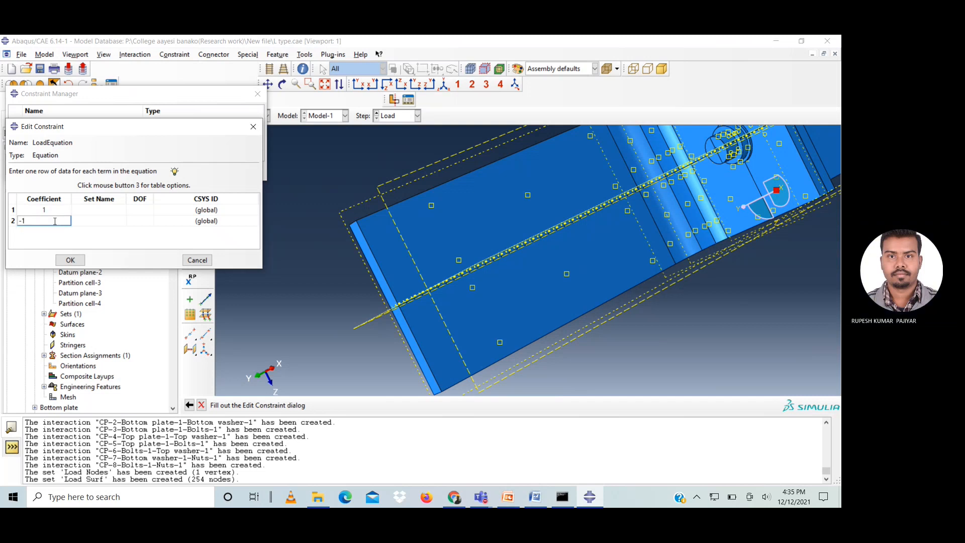
pyautogui.write('-1')
pyautogui.click(140, 209)
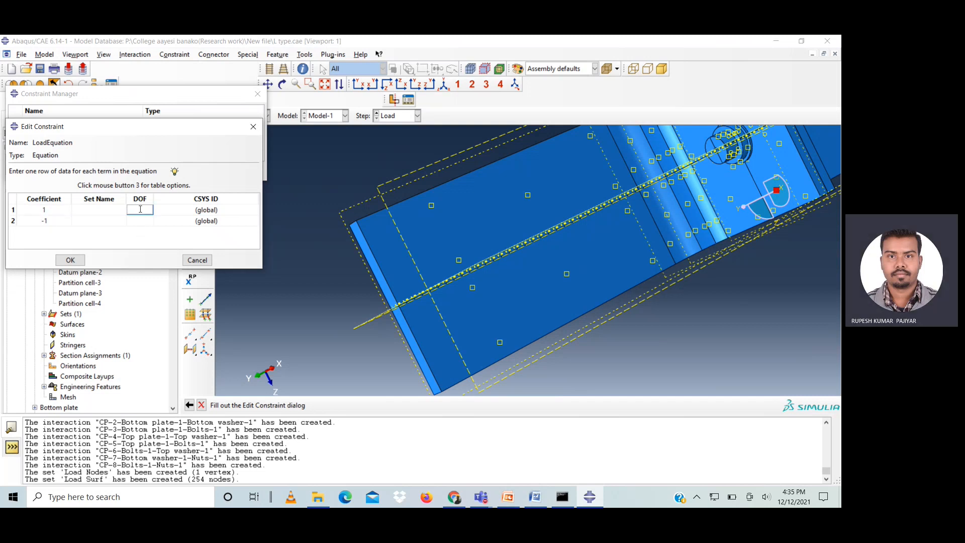
pyautogui.write('2')
pyautogui.click(139, 221)
pyautogui.write('2')
# - Complete the LoadEquation constraint with set Load Surf for the first term and Load Node for the second, and save the model database
pyautogui.click(110, 209)
pyautogui.click(122, 210)
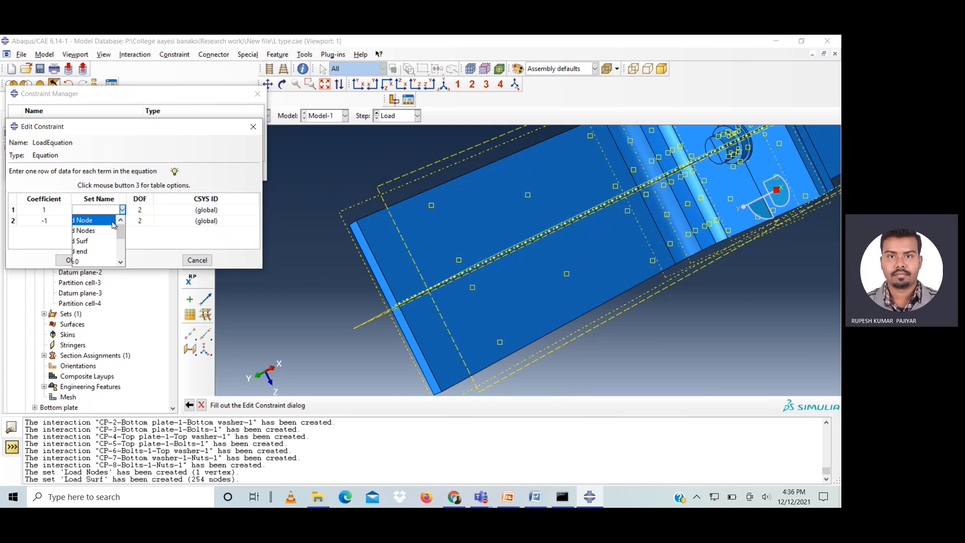
pyautogui.click(84, 242)
pyautogui.click(107, 221)
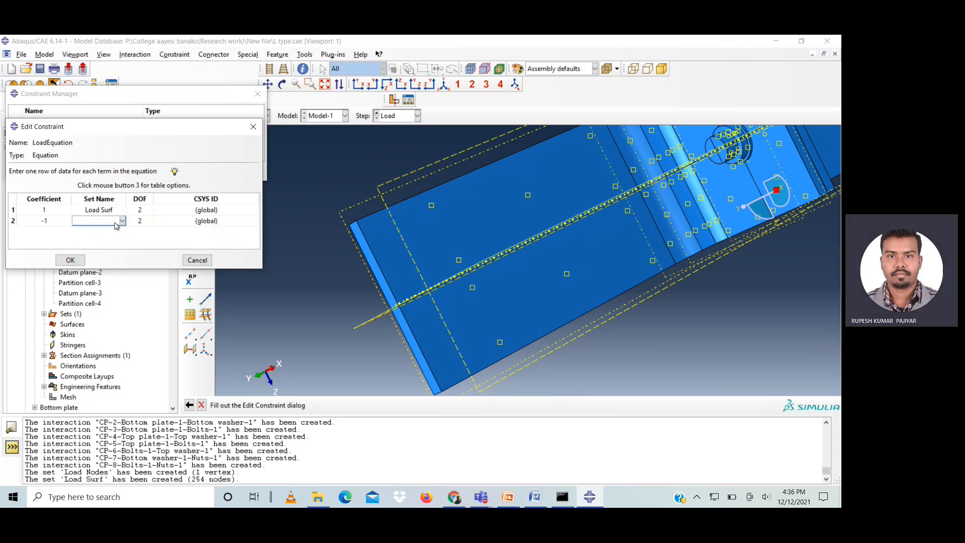
pyautogui.click(122, 221)
pyautogui.click(98, 242)
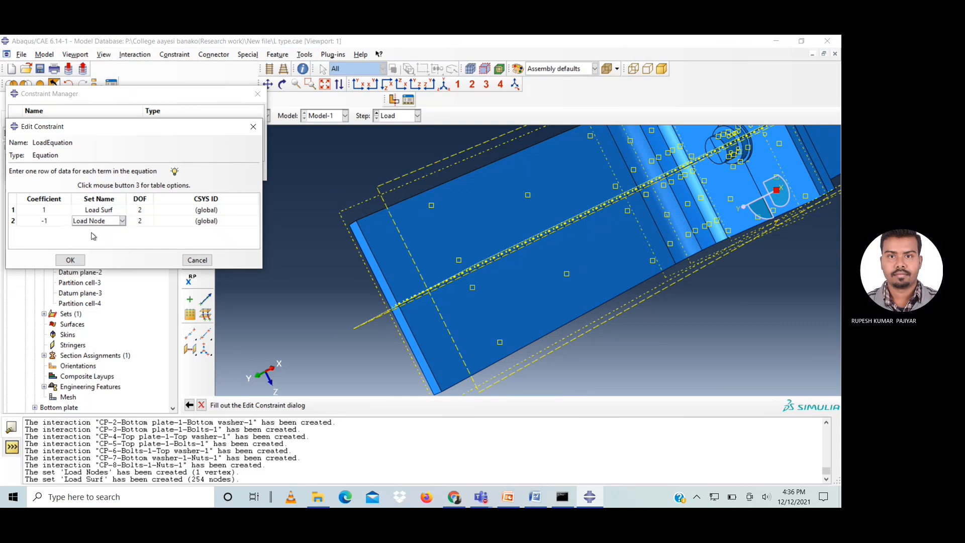
pyautogui.click(78, 255)
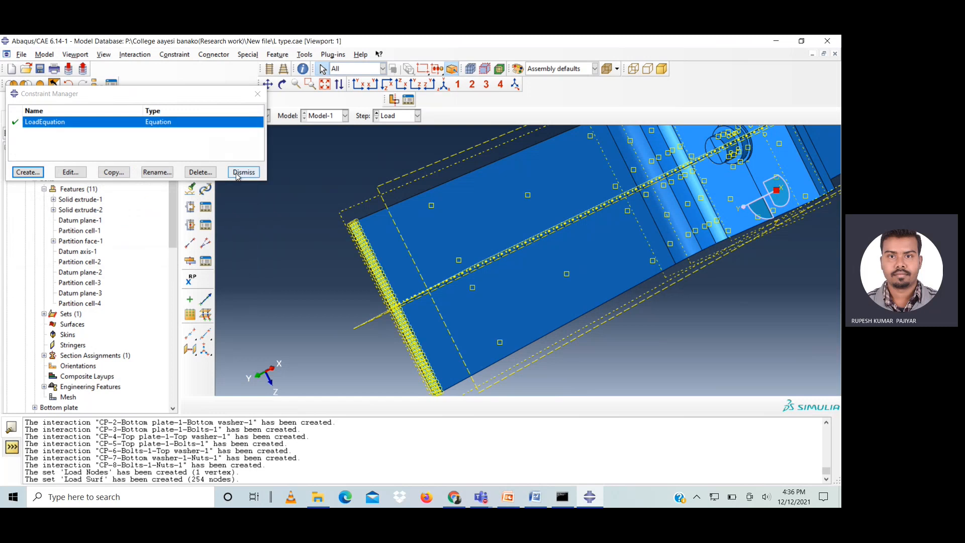
pyautogui.click(239, 174)
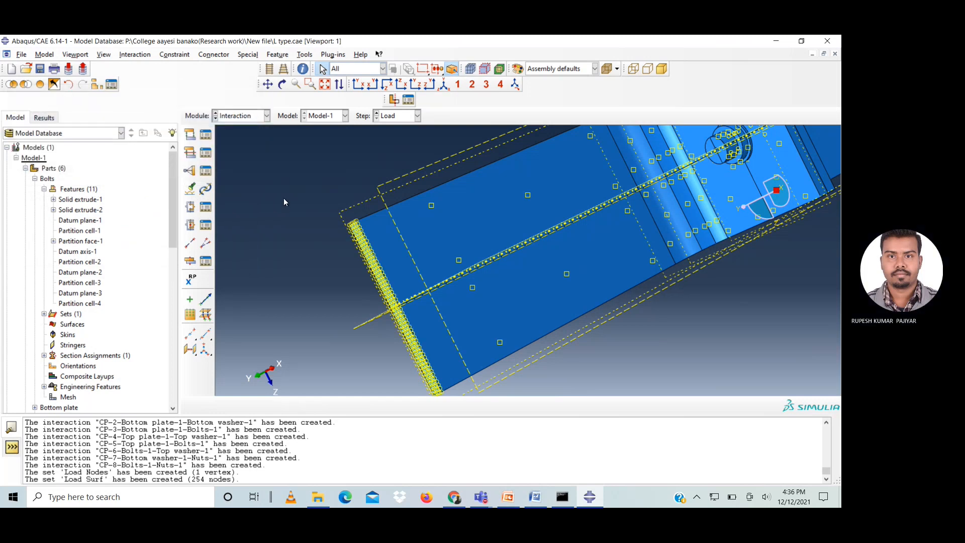
pyautogui.hotkey('ctrl', 's')
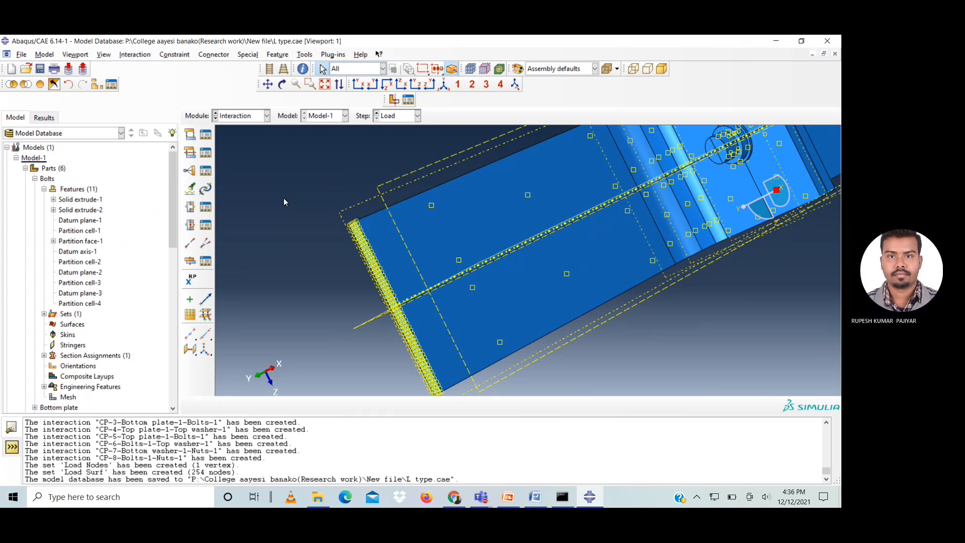
# - Switch to the Job module and create a job named "12Dec2021" from Model-1 with the default job settings
pyautogui.click(324, 84)
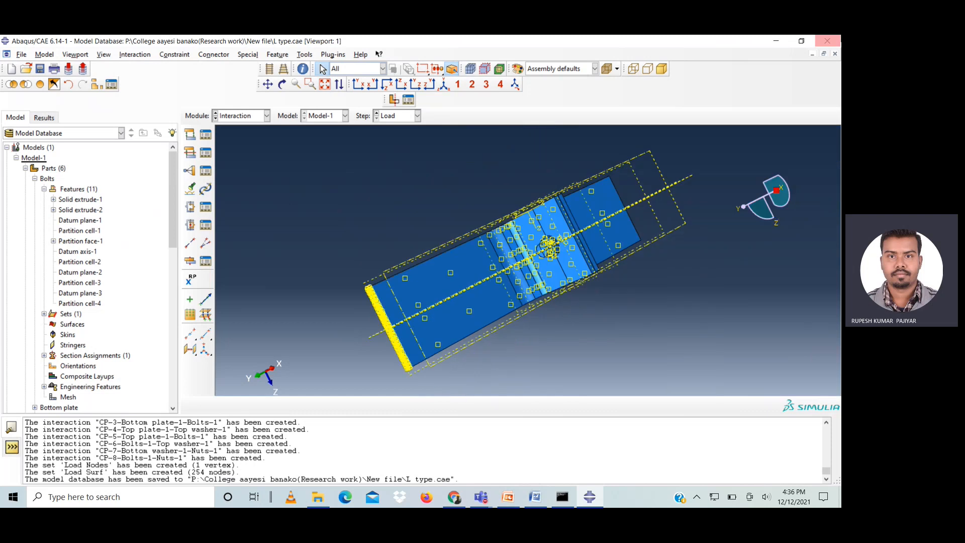
pyautogui.click(234, 116)
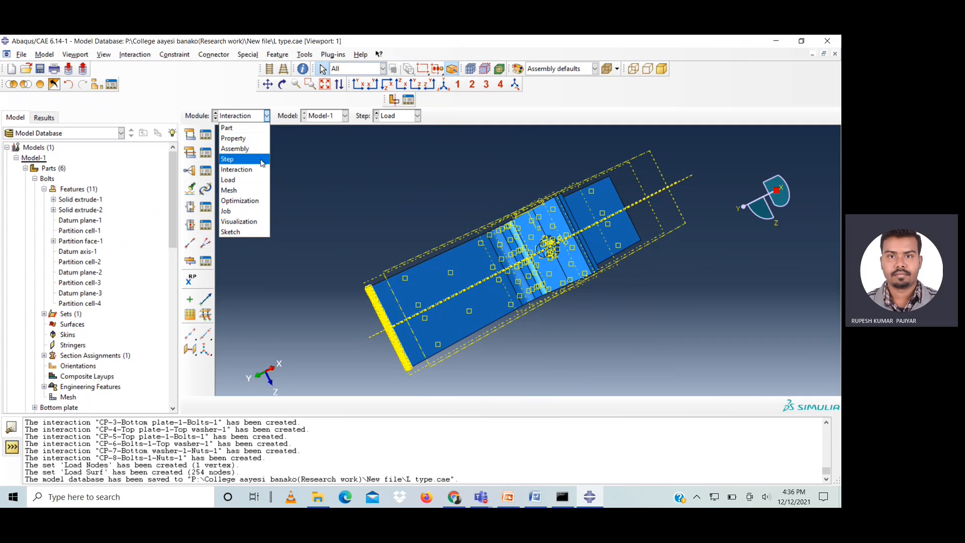
pyautogui.click(239, 210)
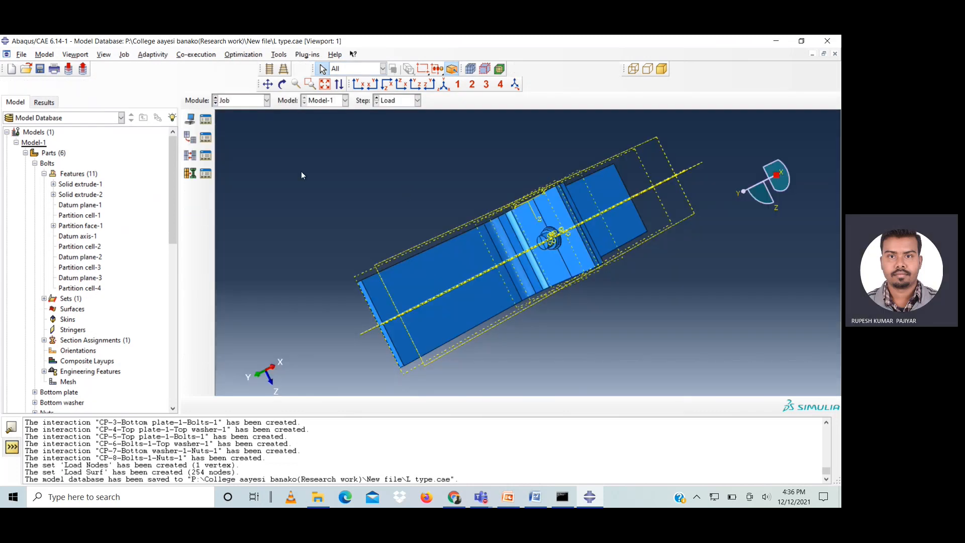
pyautogui.click(204, 122)
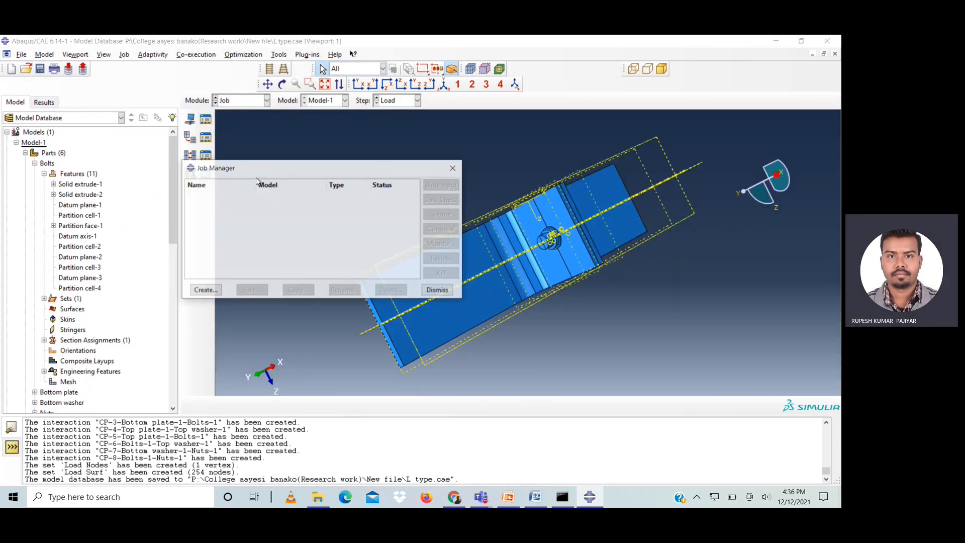
pyautogui.click(204, 290)
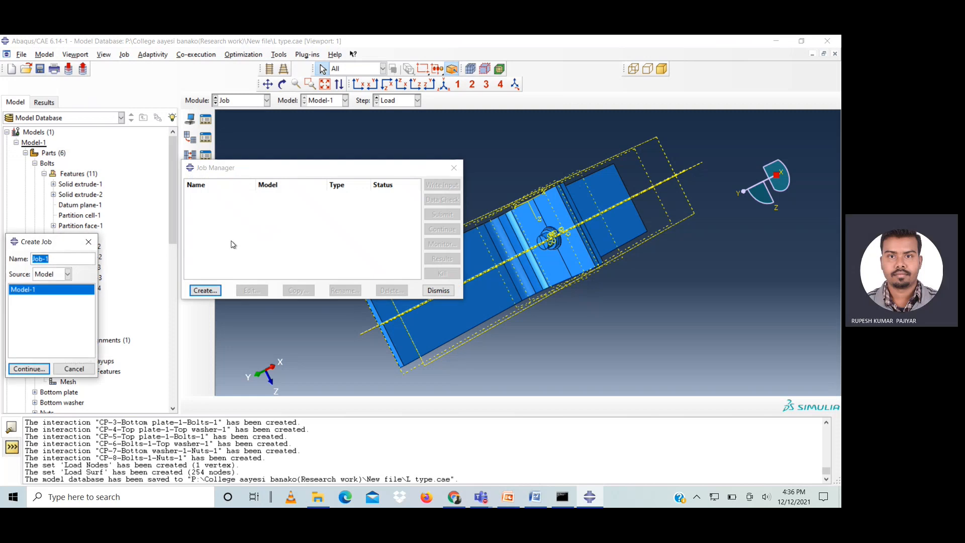
pyautogui.write('12Dec2021')
pyautogui.click(29, 369)
pyautogui.click(71, 355)
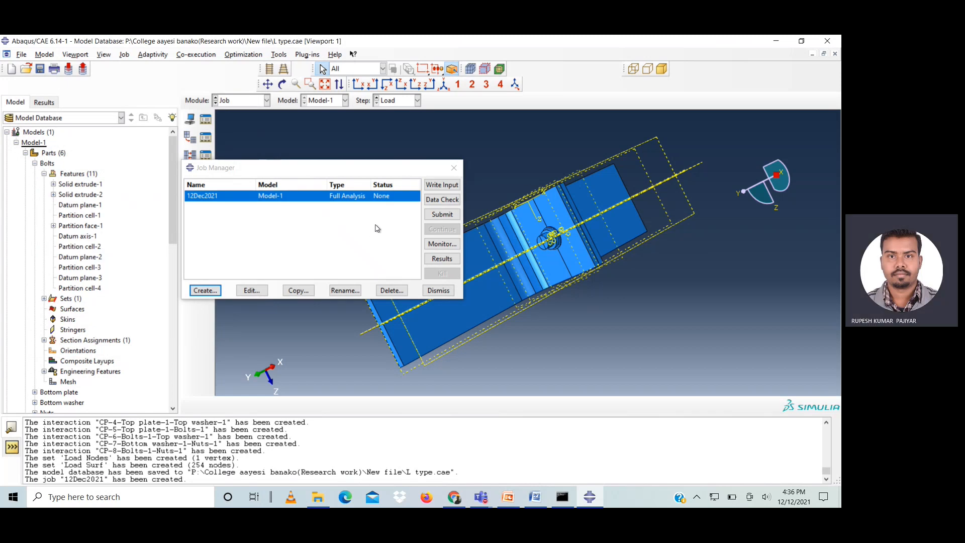